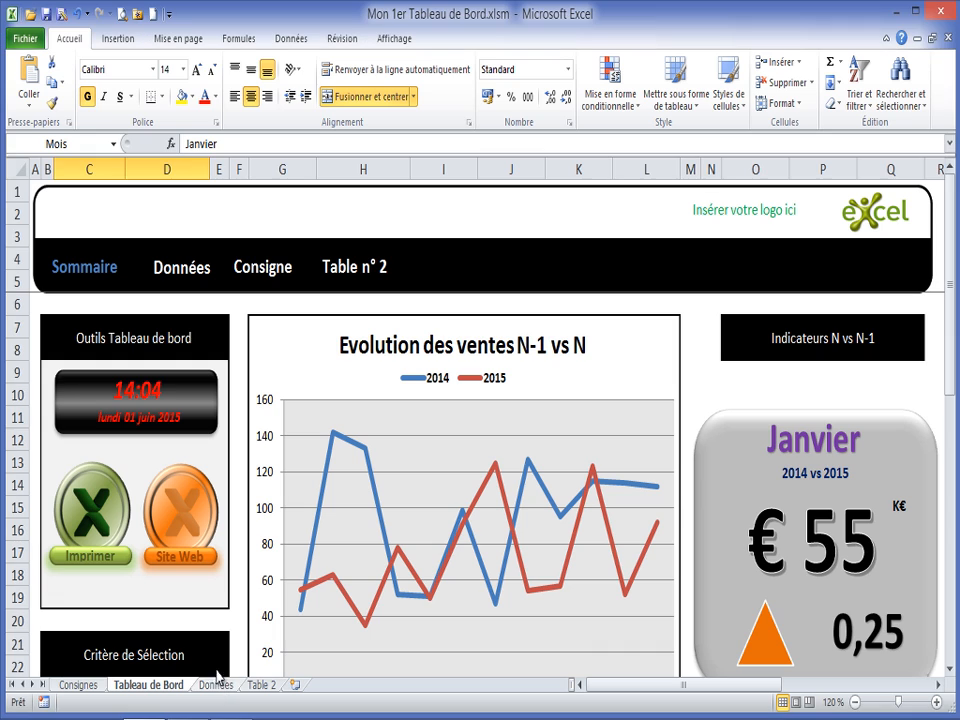
- Look through the finished dashboard's Données, Consignes and Tableau de Bord sheets and read the list of creation steps on Consignes
{"action": "left_click", "coordinate": [170, 268]}
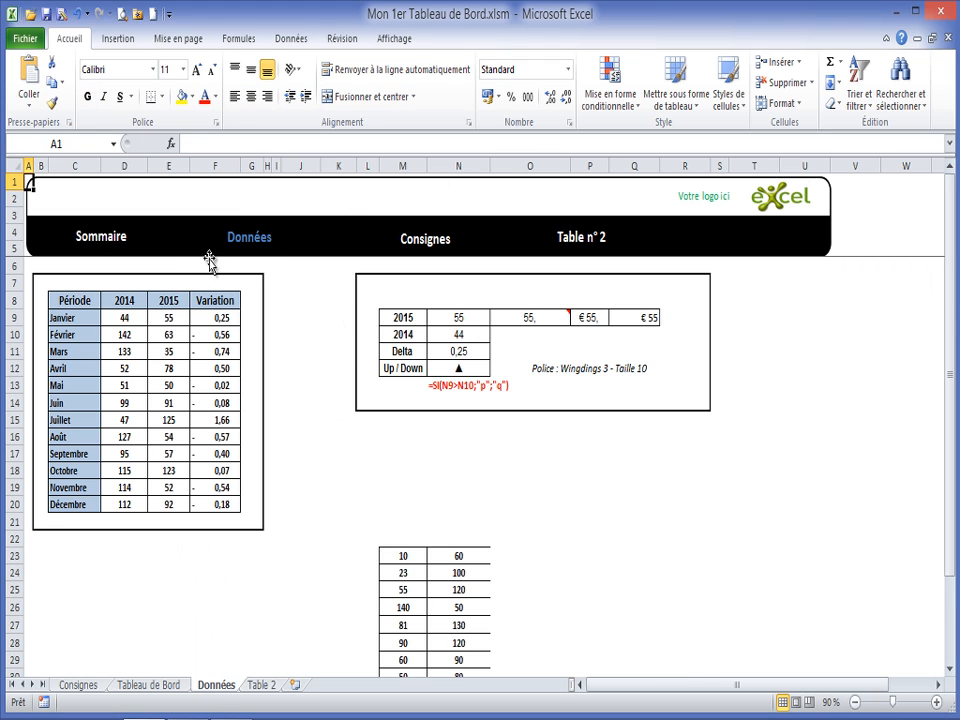
{"action": "left_click", "coordinate": [424, 248]}
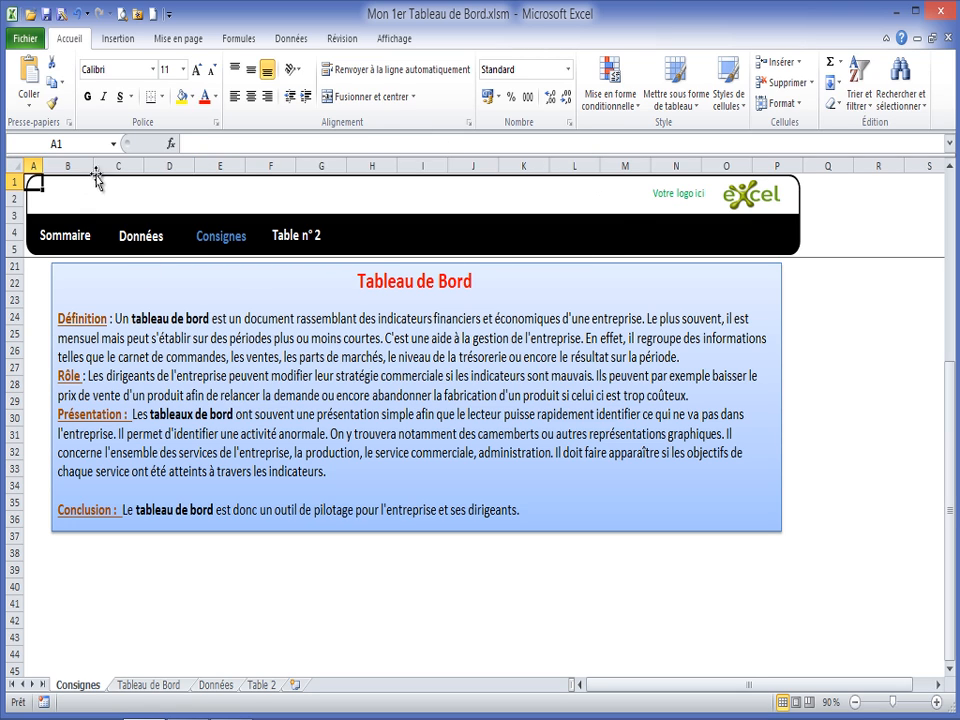
{"action": "left_click", "coordinate": [75, 236]}
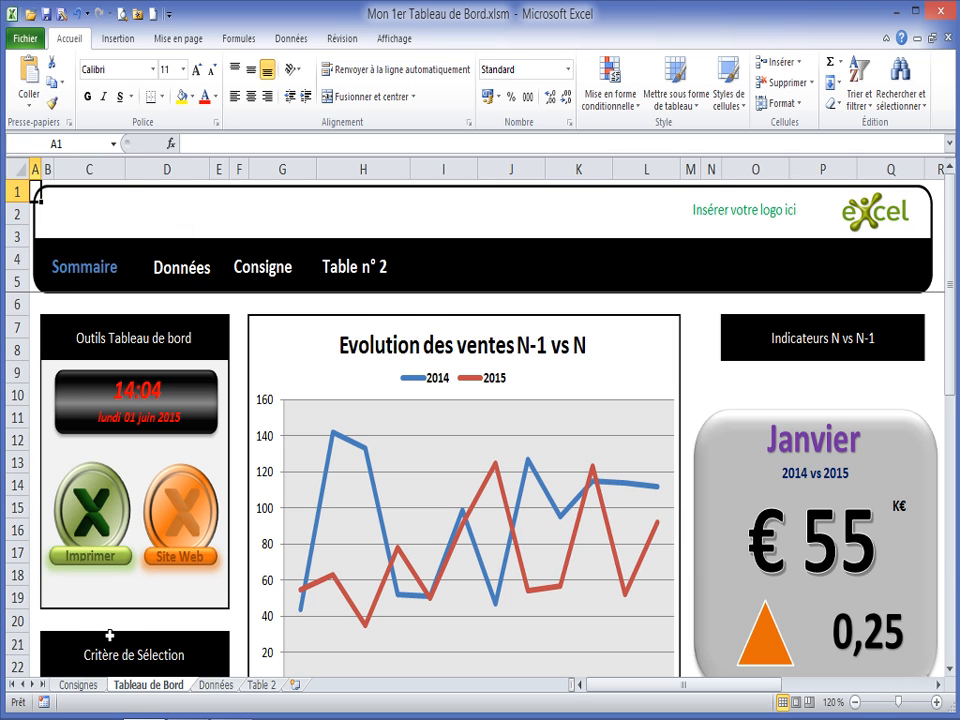
{"action": "left_click", "coordinate": [94, 684]}
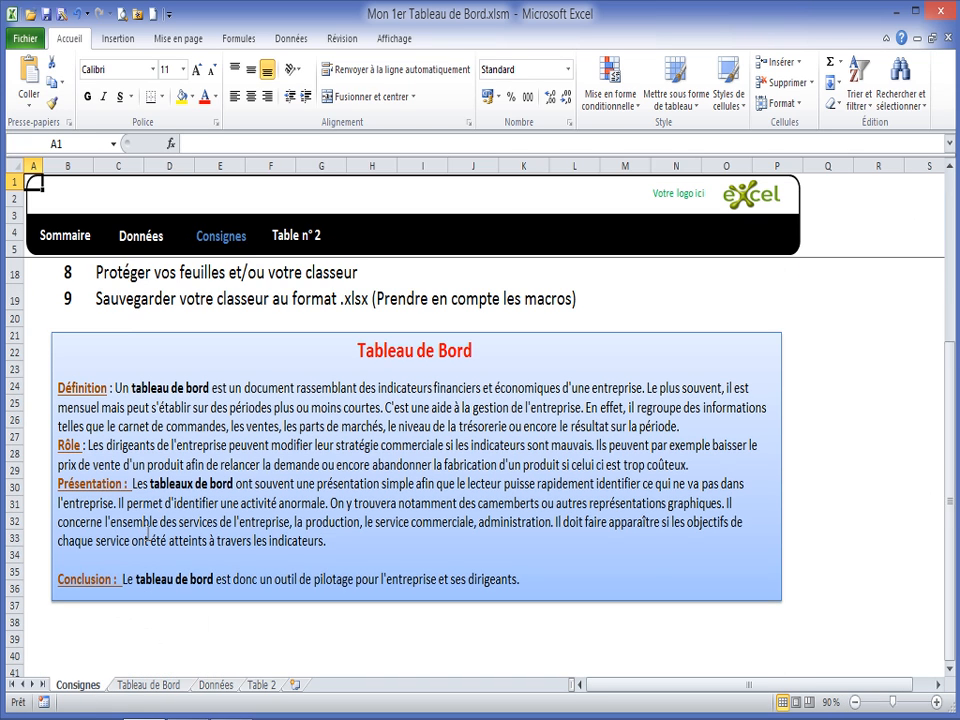
{"action": "scroll", "coordinate": [148, 531], "scroll_direction": "up", "scroll_amount": 1}
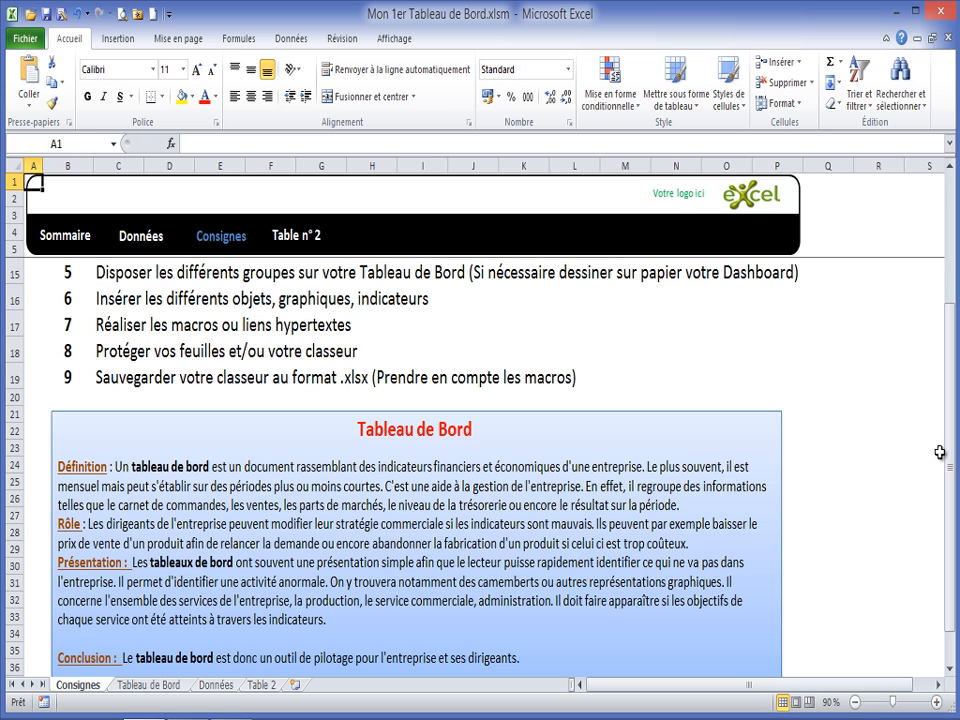
{"action": "left_click_drag", "start_coordinate": [948, 455], "coordinate": [948, 432]}
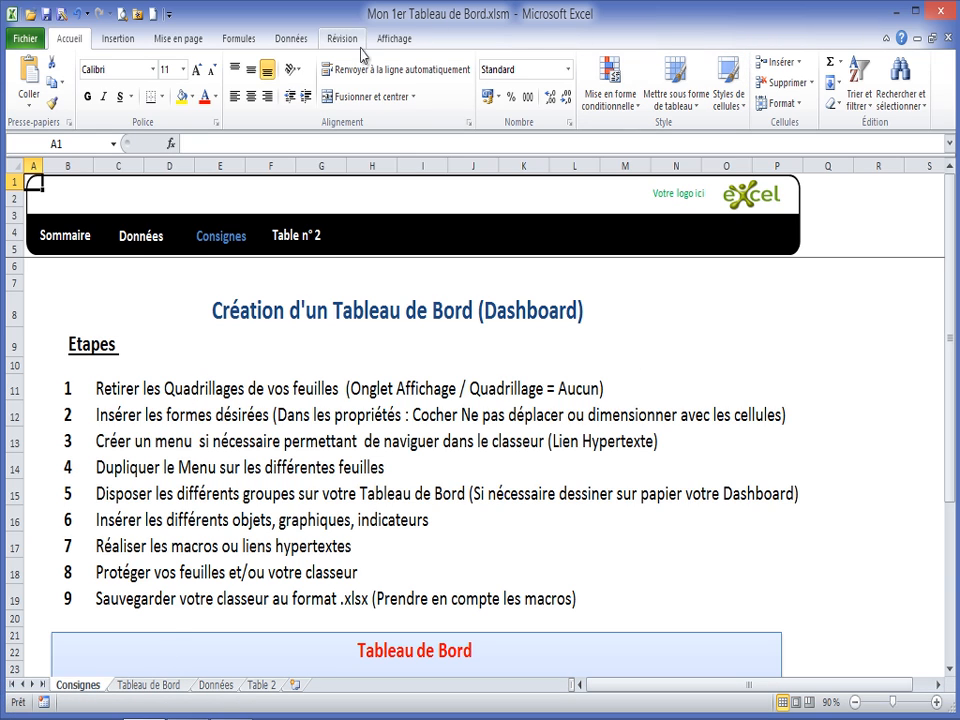
- Switch to the open workbook Créer mon 1er Tableau de Bord.xlsx
{"action": "left_click", "coordinate": [394, 40]}
{"action": "left_click", "coordinate": [826, 95]}
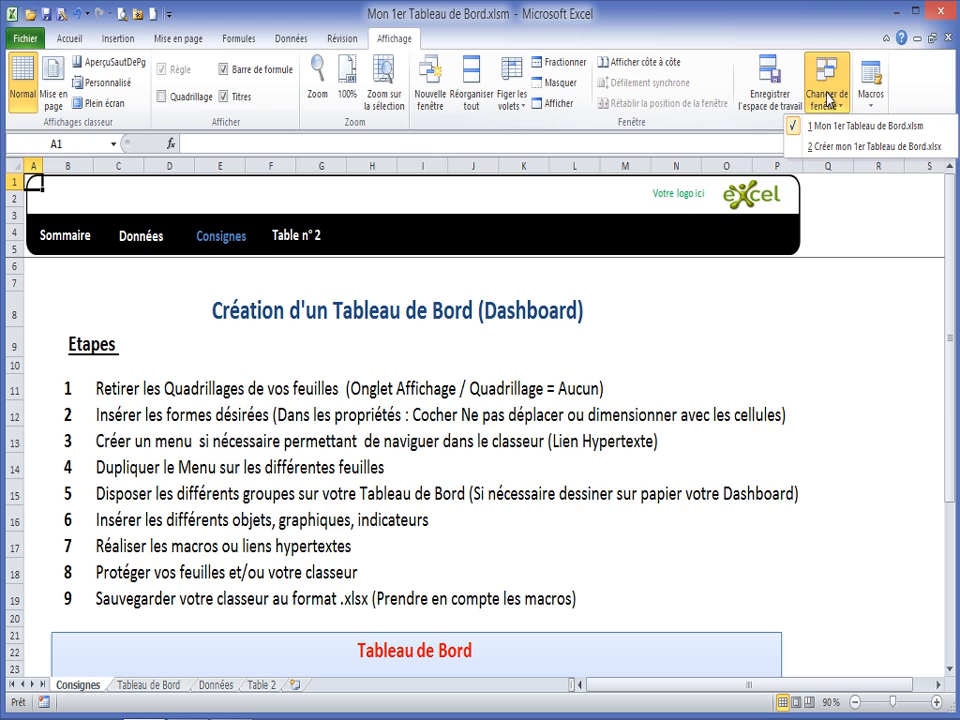
{"action": "left_click", "coordinate": [850, 146]}
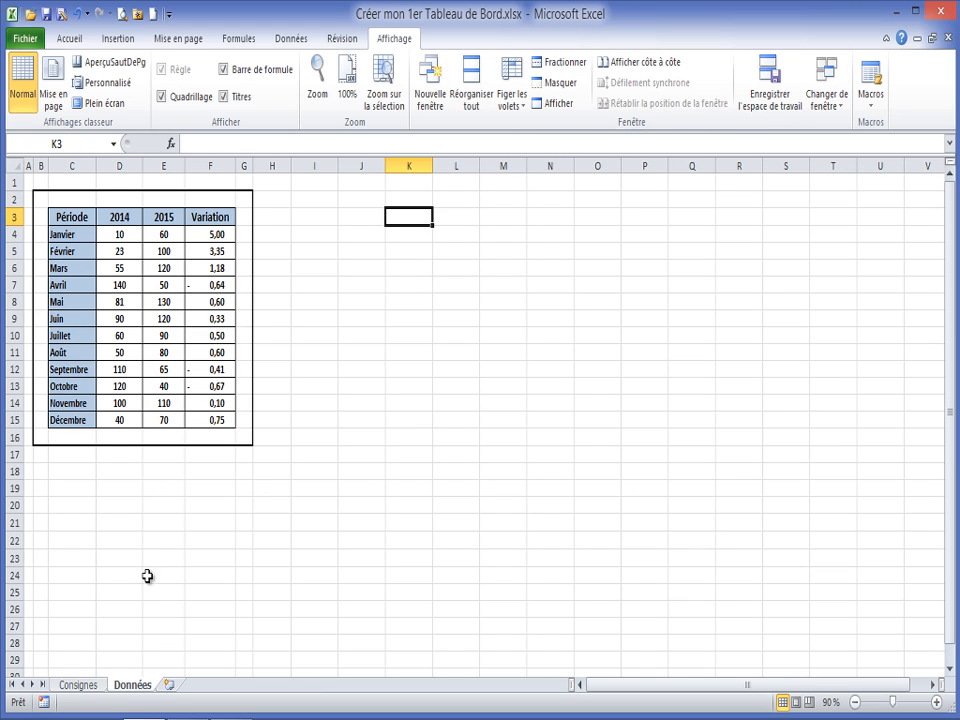
- Review the steps on the Consignes sheet and the 2014 and 2015 columns of the Données table
{"action": "left_click", "coordinate": [78, 685]}
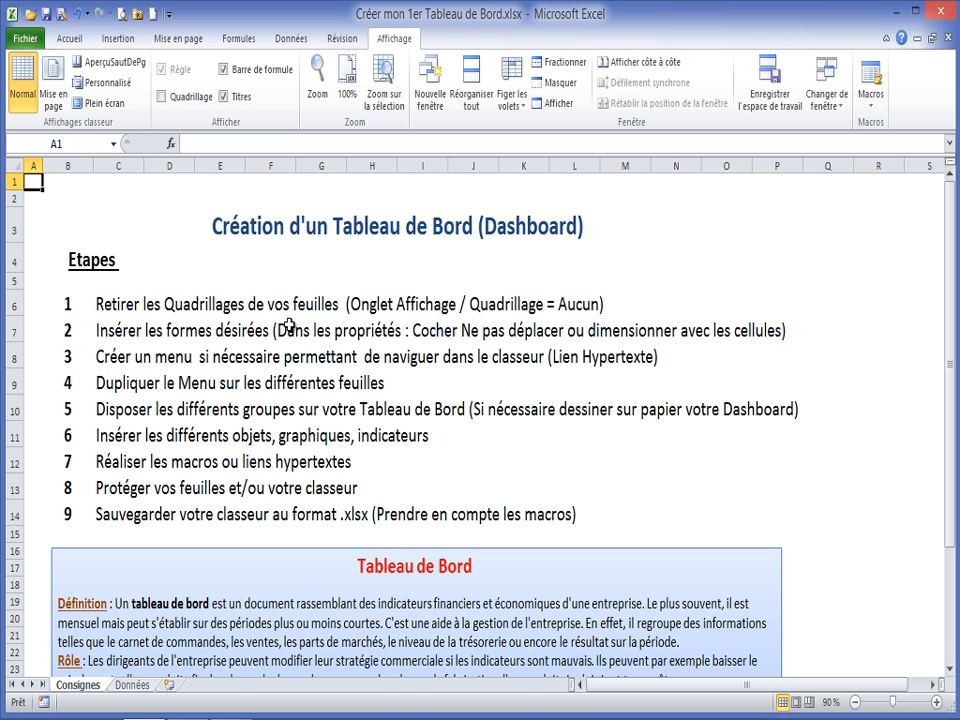
{"action": "left_click", "coordinate": [147, 688]}
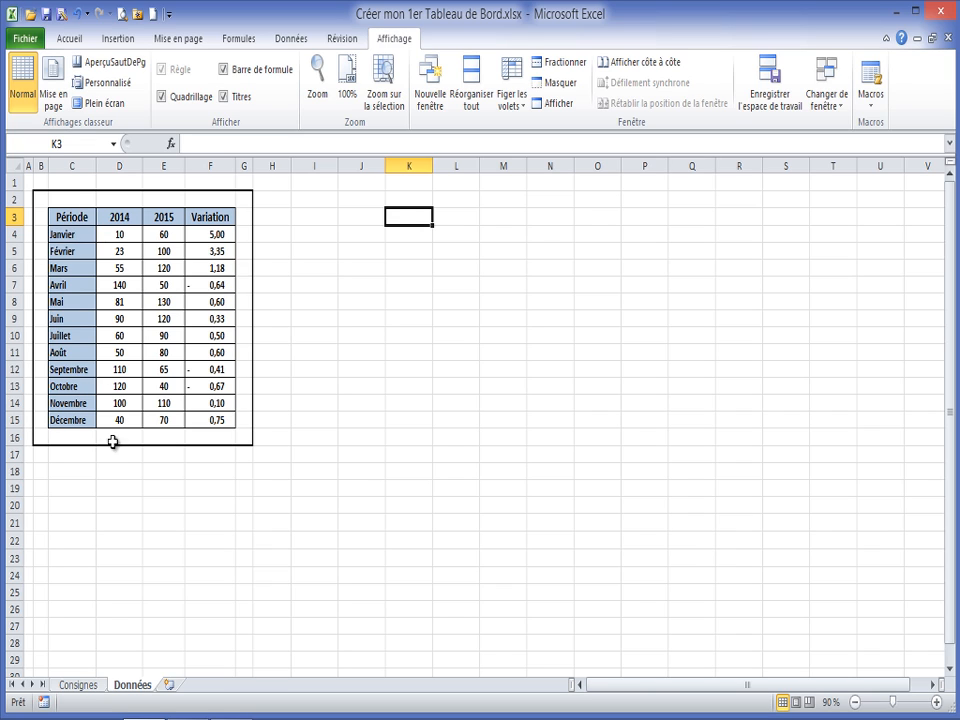
{"action": "left_click", "coordinate": [114, 215]}
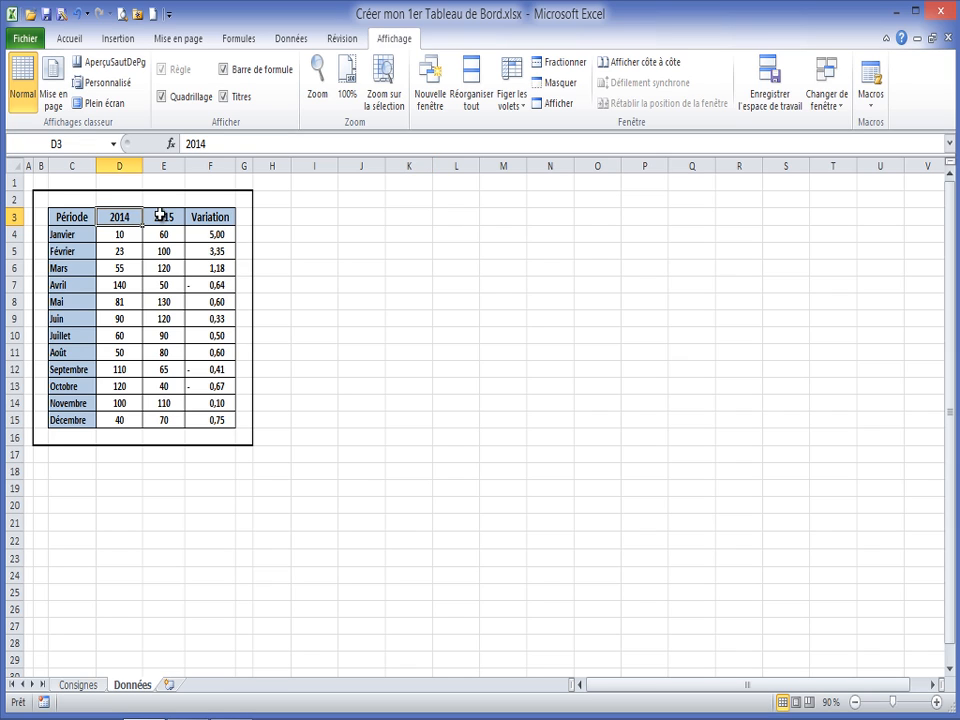
{"action": "left_click", "coordinate": [172, 214]}
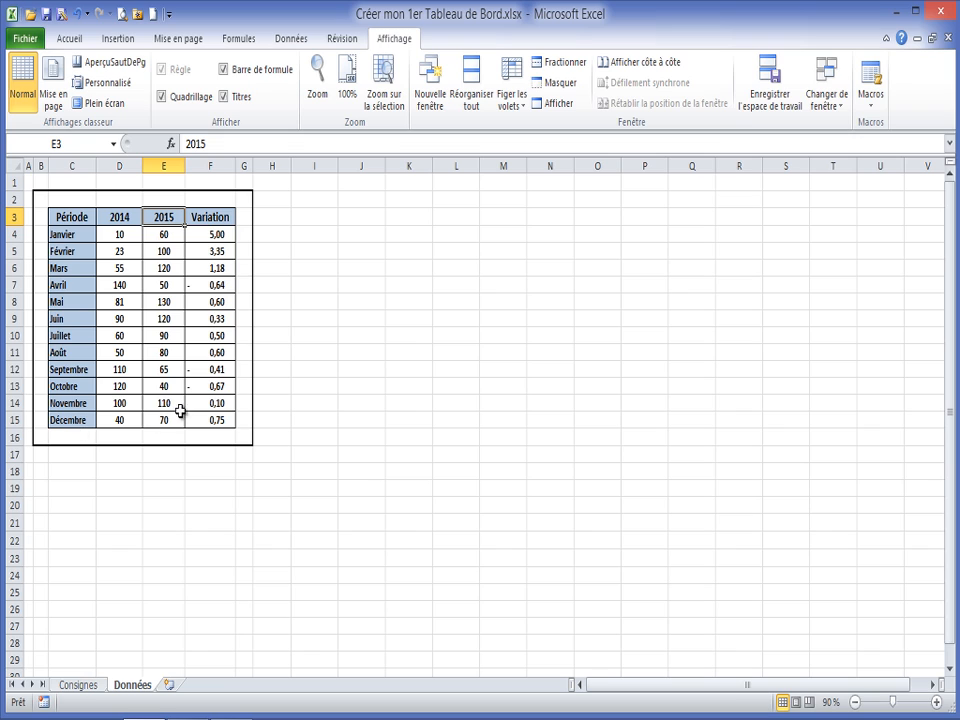
- Inspect the formulas of the Variation column in the Données table from Janvier to Juin
{"action": "left_click", "coordinate": [213, 235]}
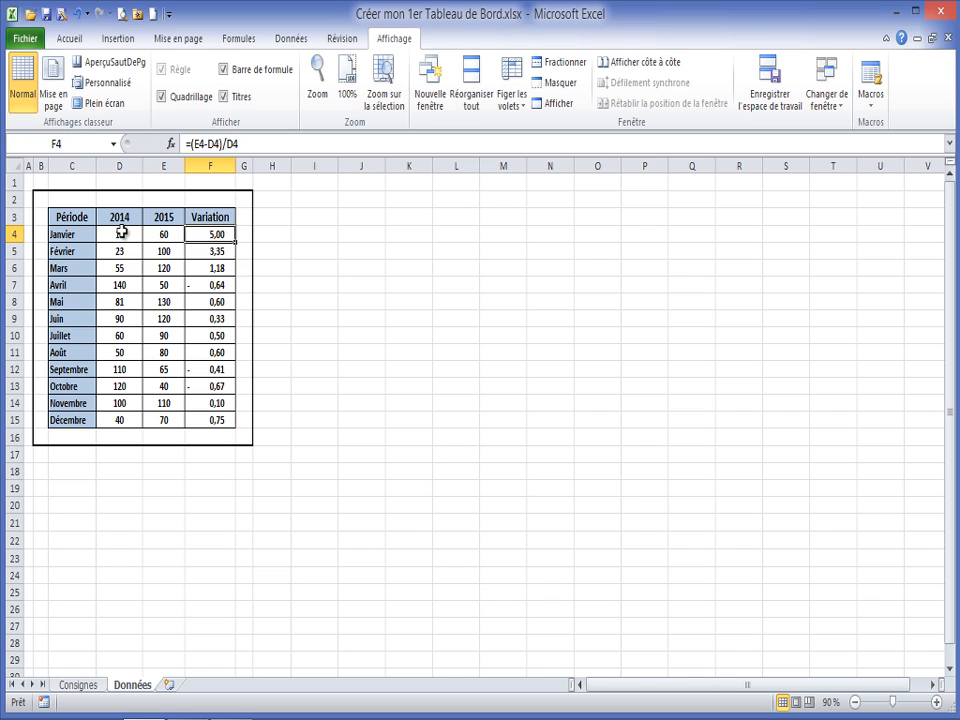
{"action": "left_click", "coordinate": [216, 251]}
{"action": "left_click", "coordinate": [216, 268]}
{"action": "left_click", "coordinate": [216, 285]}
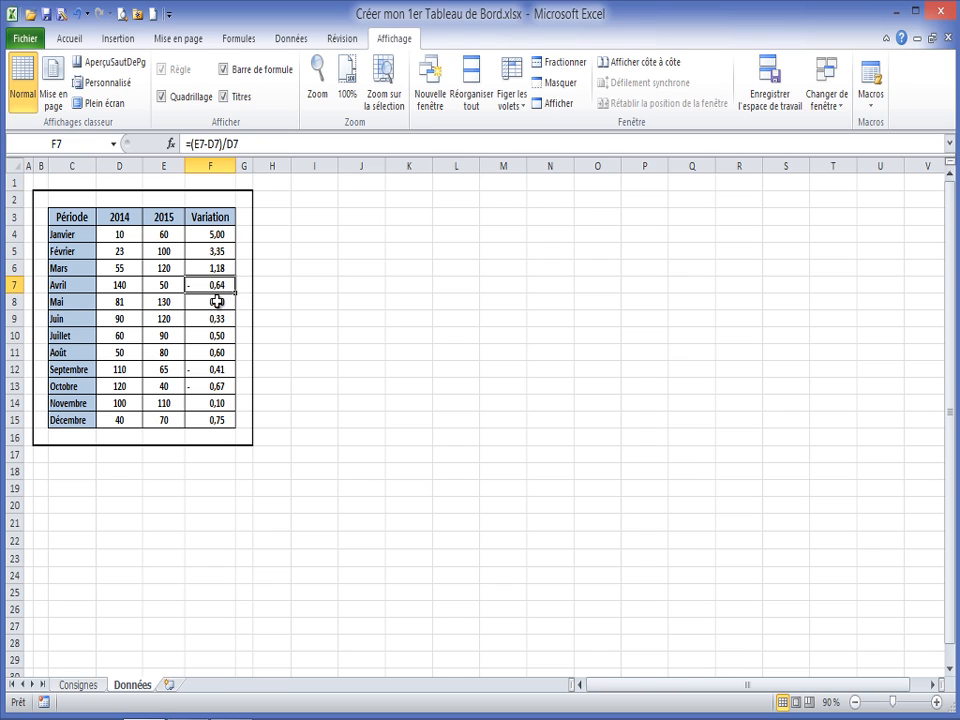
{"action": "left_click", "coordinate": [217, 301]}
{"action": "left_click", "coordinate": [218, 317]}
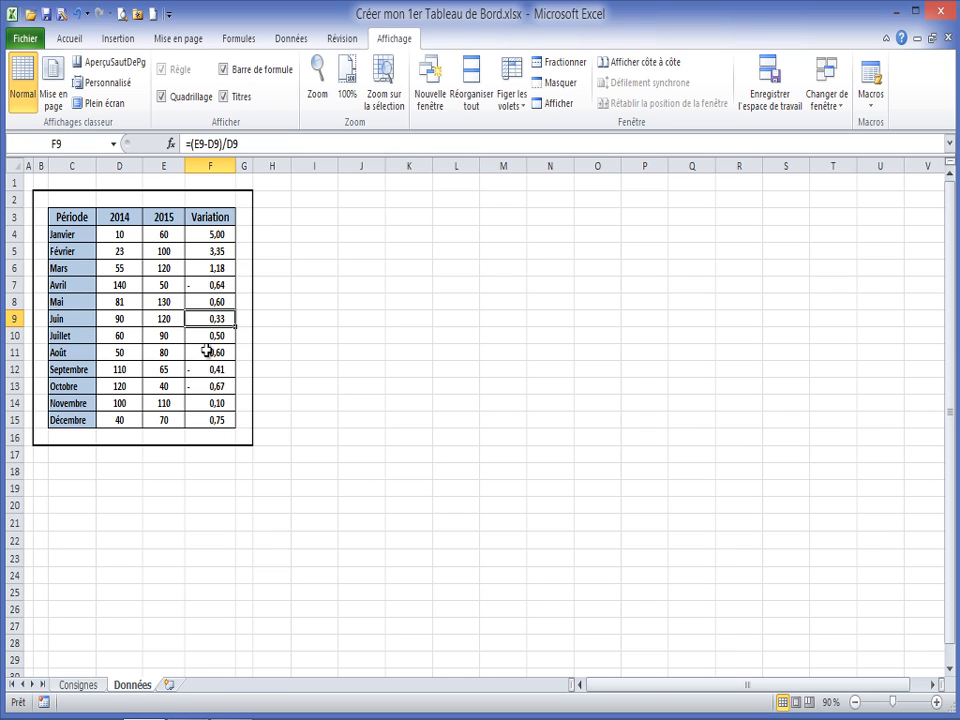
{"action": "left_click", "coordinate": [300, 215]}
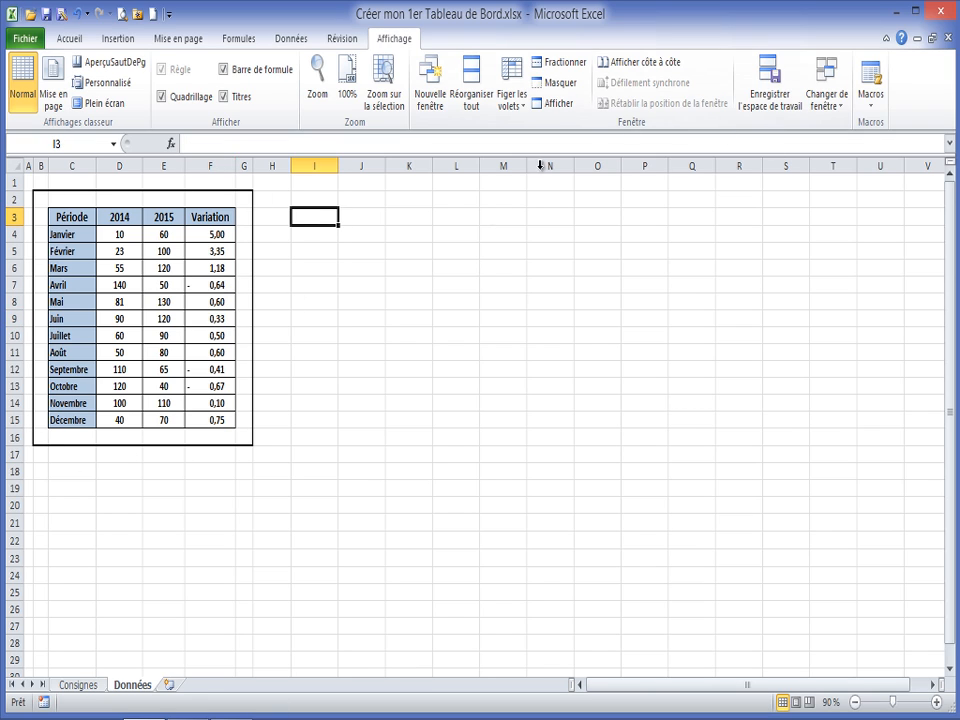
- Add a new worksheet after Données and name it Tableau de Bord
{"action": "left_click", "coordinate": [170, 685]}
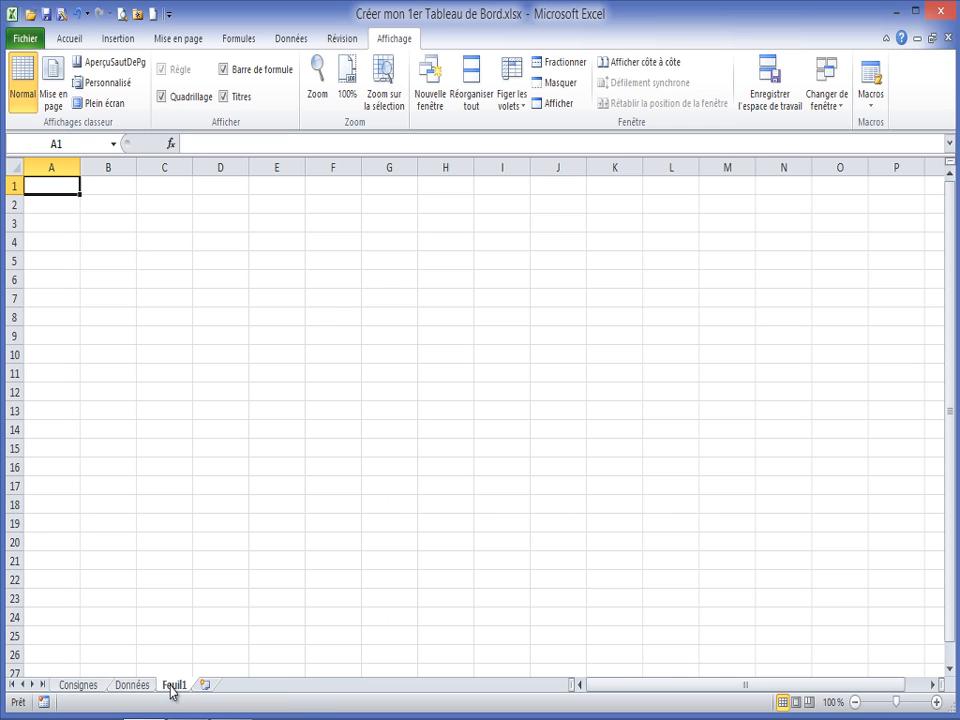
{"action": "double_click", "coordinate": [172, 685]}
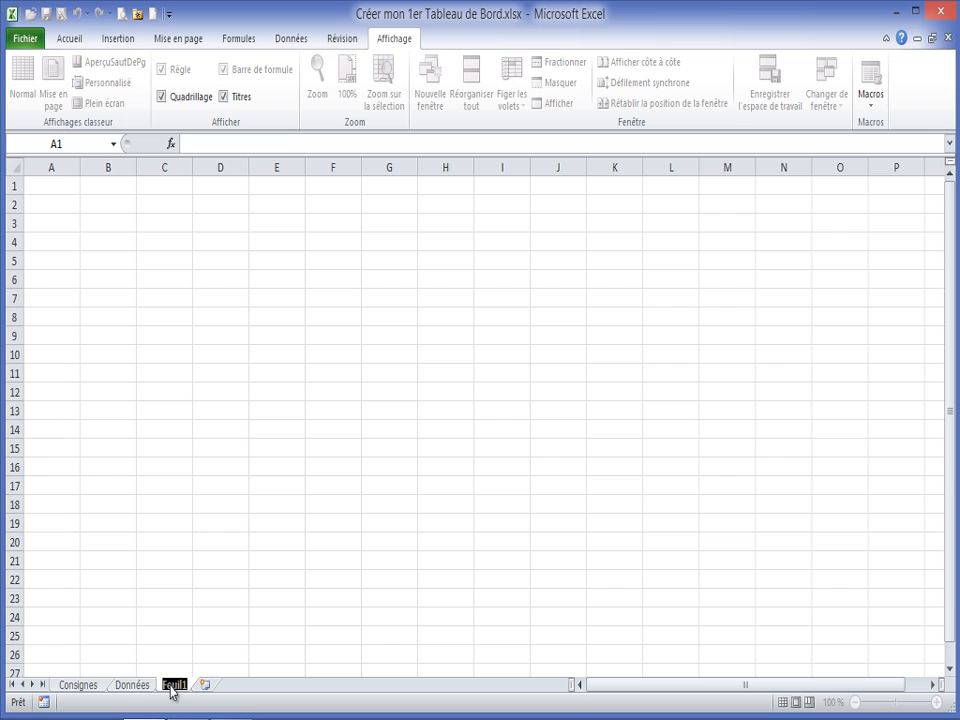
{"action": "type", "text": "TB"}
{"action": "key", "text": "BackSpace"}
{"action": "key", "text": "BackSpace"}
{"action": "type", "text": "Tab"}
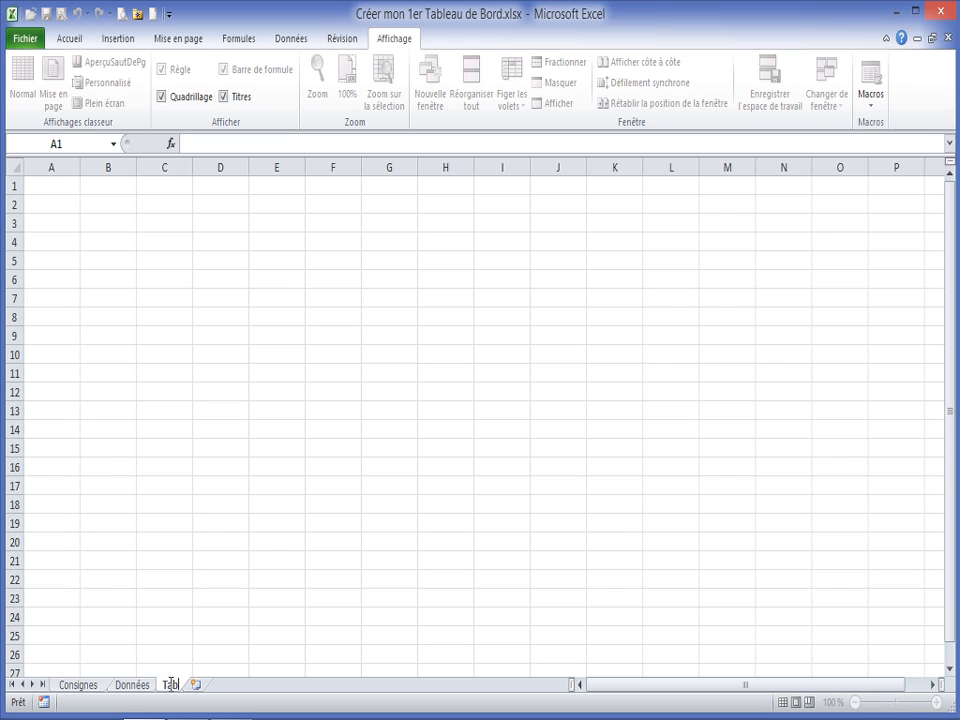
{"action": "type", "text": "leau de Bord"}
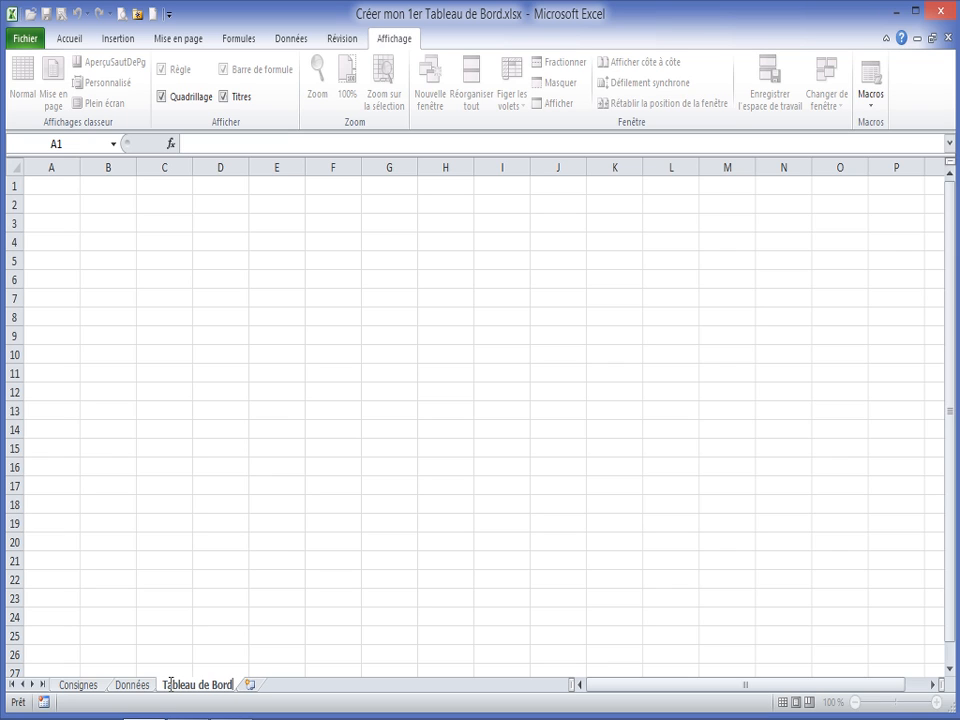
{"action": "left_click", "coordinate": [128, 279]}
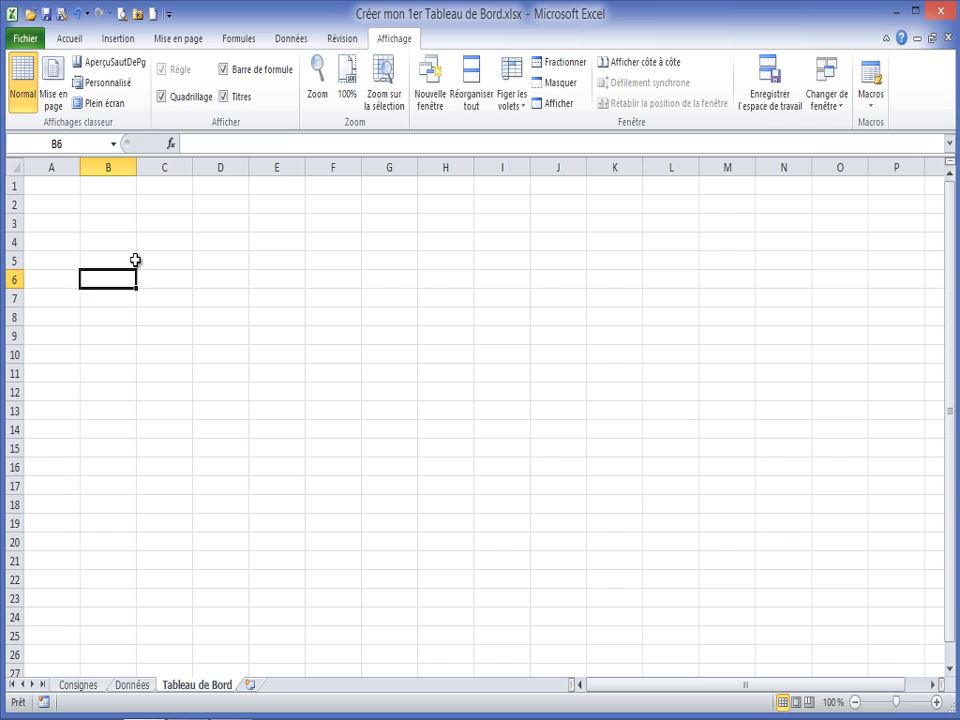
- Hide the gridlines on the Tableau de Bord sheet
{"action": "left_click", "coordinate": [100, 200]}
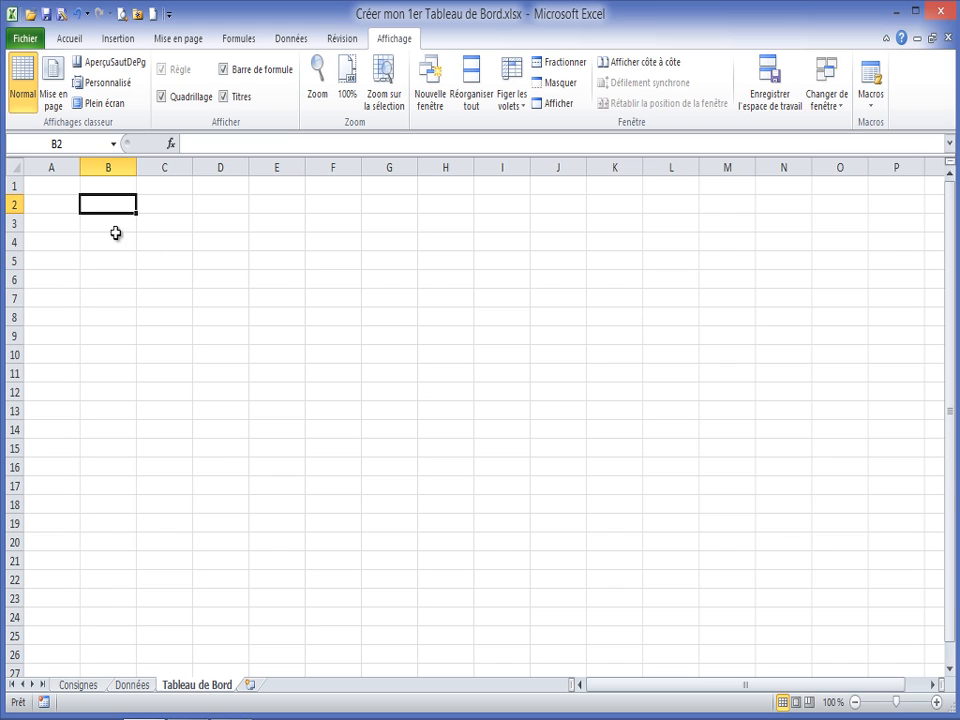
{"action": "left_click", "coordinate": [161, 97]}
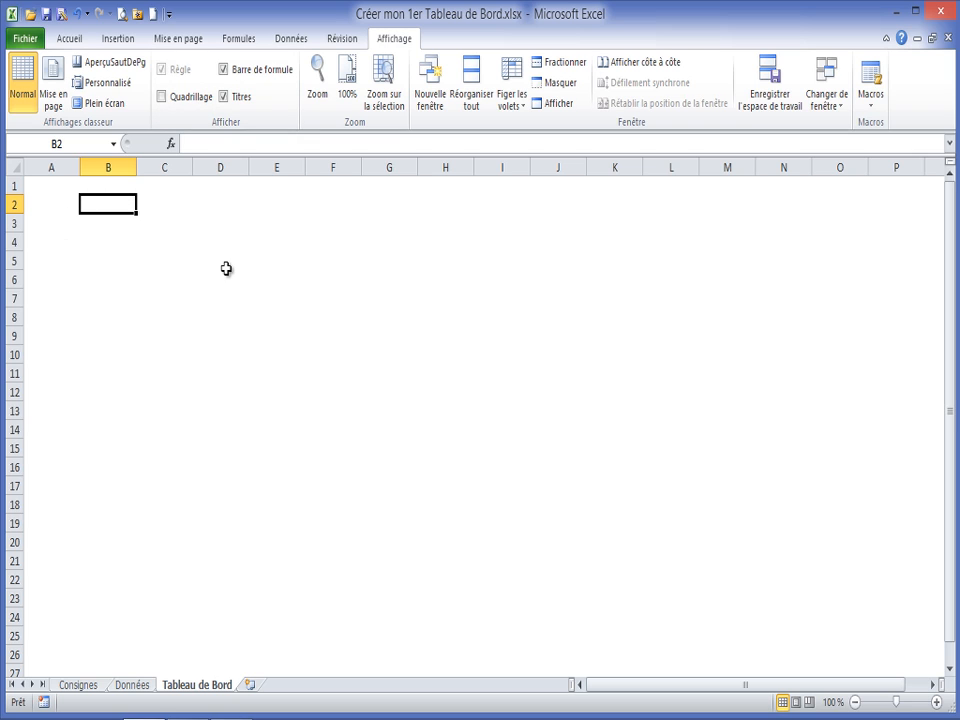
{"action": "left_click", "coordinate": [224, 300]}
{"action": "left_click", "coordinate": [215, 225]}
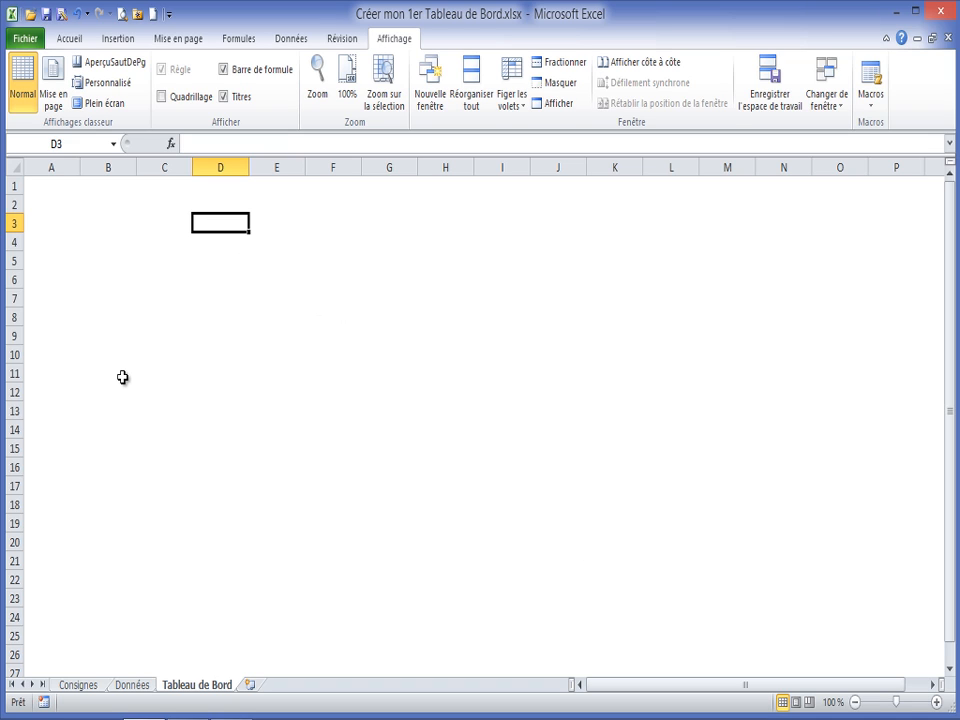
{"action": "left_click", "coordinate": [167, 279]}
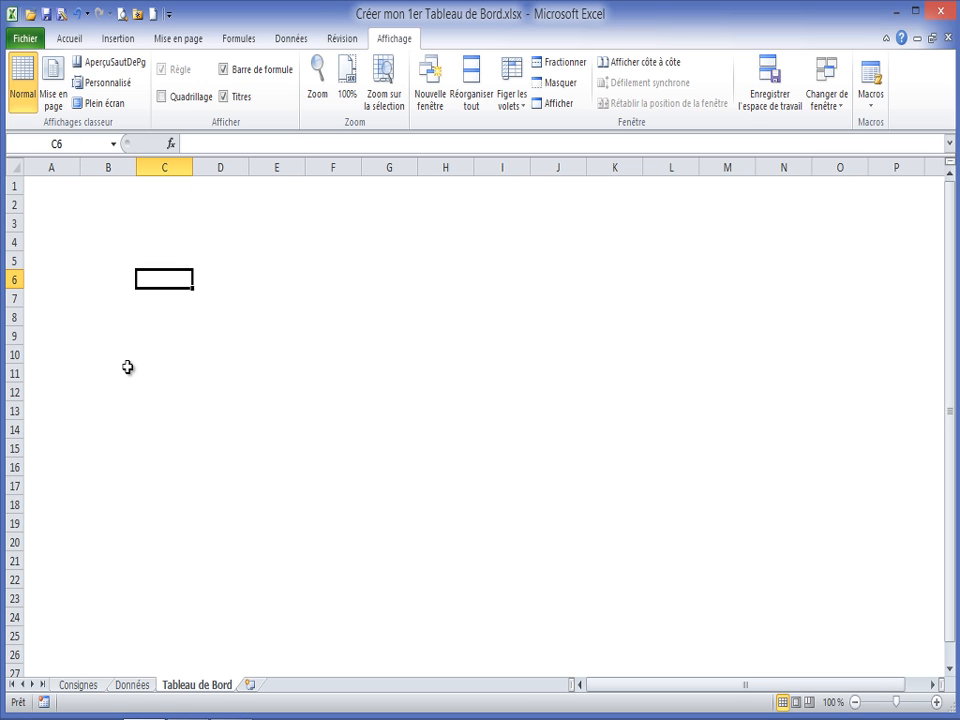
- Check the step list on Consignes and the model dashboard's layout in Mon 1er Tableau de Bord.xlsm
{"action": "left_click", "coordinate": [77, 686]}
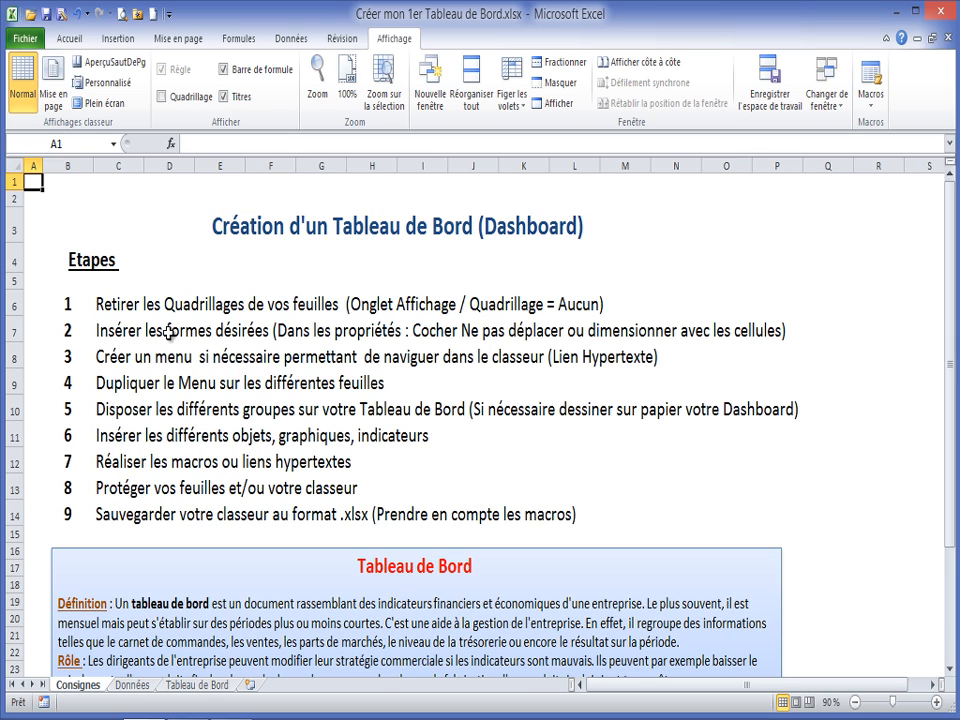
{"action": "left_click", "coordinate": [188, 686]}
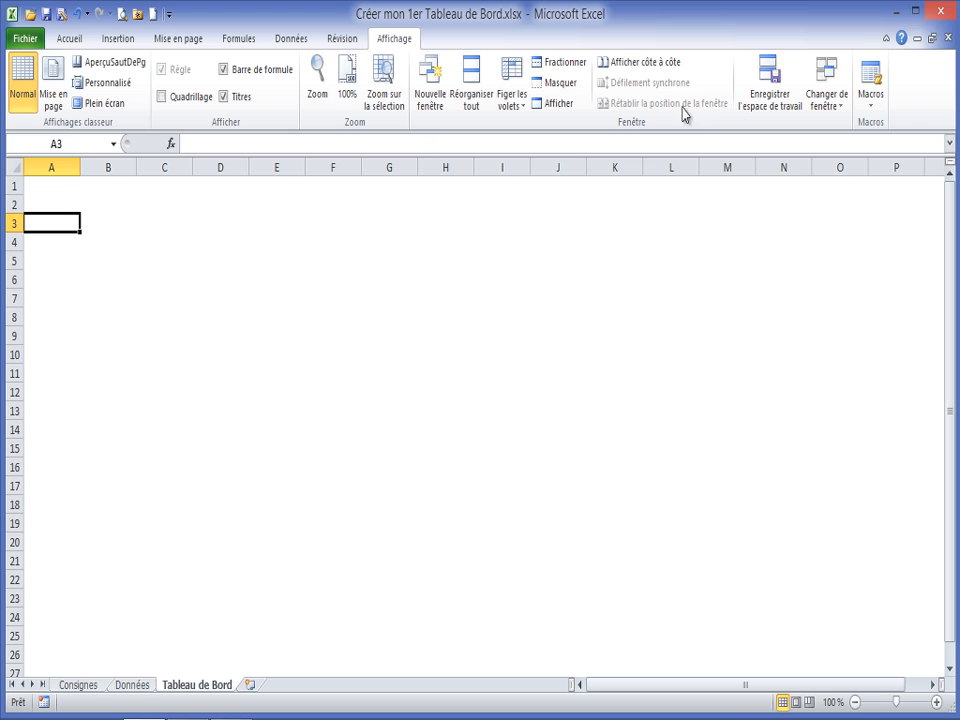
{"action": "left_click", "coordinate": [826, 95]}
{"action": "left_click", "coordinate": [818, 125]}
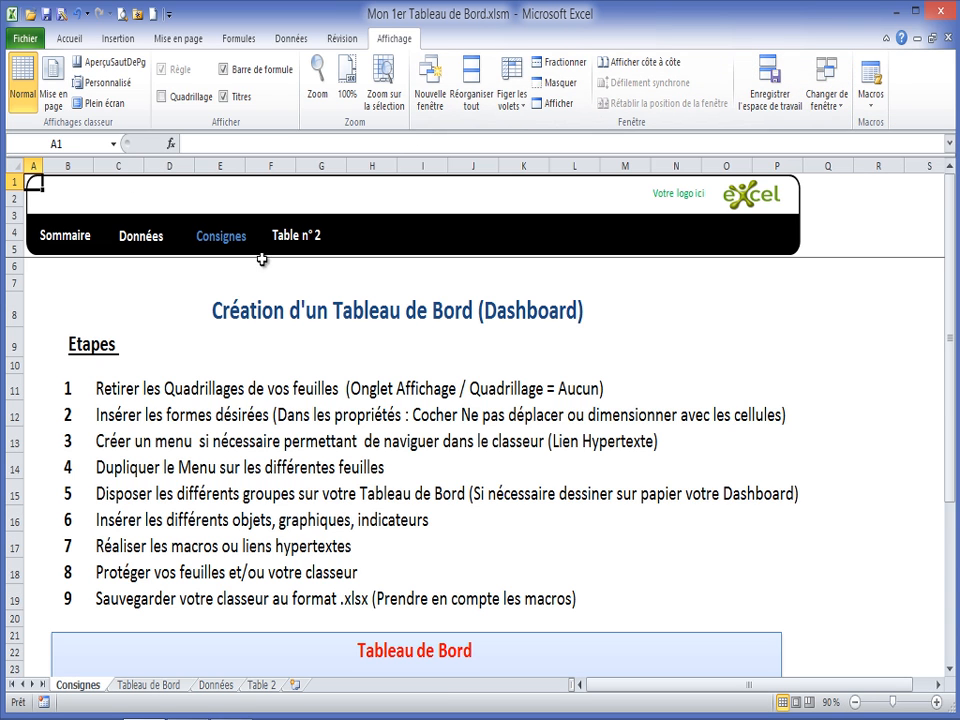
{"action": "left_click", "coordinate": [160, 686]}
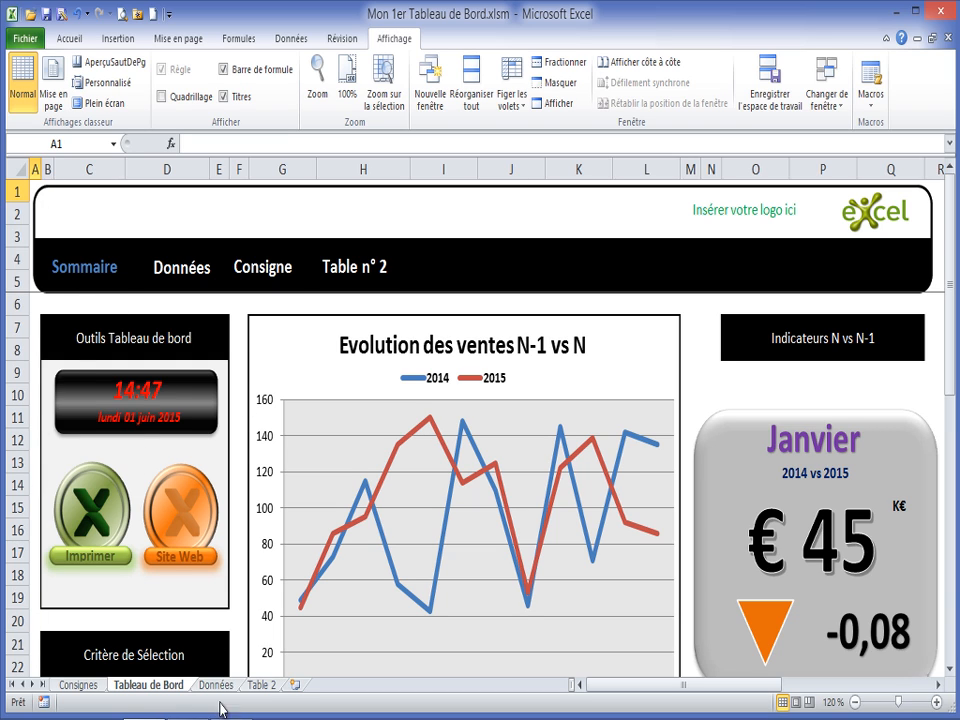
- Return to Créer mon 1er Tableau de Bord.xlsx and narrow columns A and B of the Tableau de Bord sheet to slim margins
{"action": "left_click", "coordinate": [823, 99]}
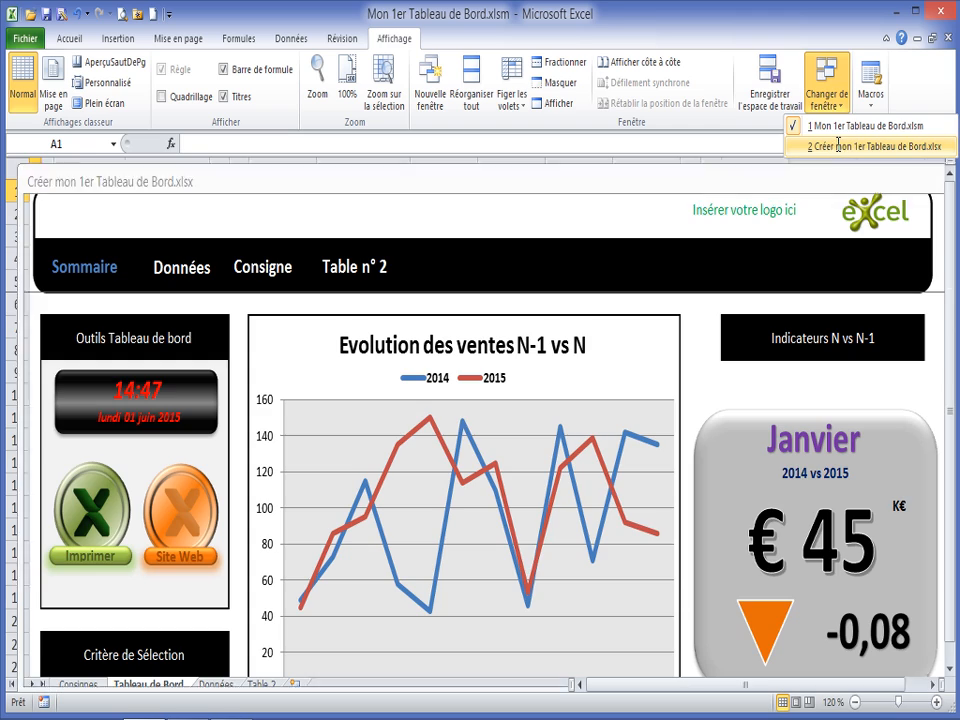
{"action": "left_click", "coordinate": [850, 146]}
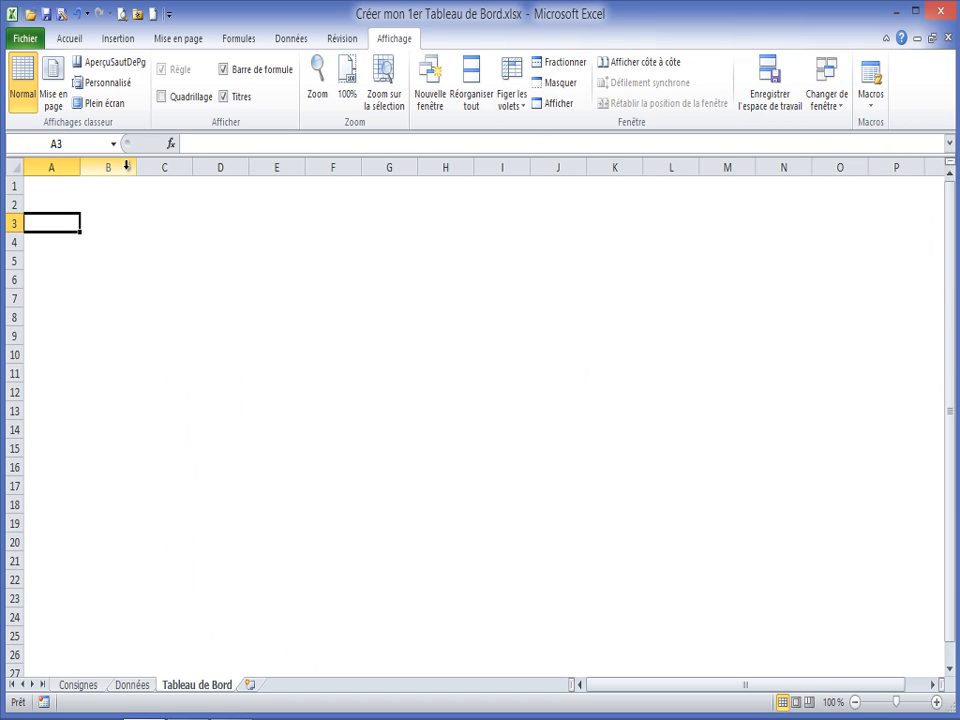
{"action": "left_click_drag", "start_coordinate": [127, 167], "coordinate": [58, 168]}
{"action": "left_click", "coordinate": [80, 188]}
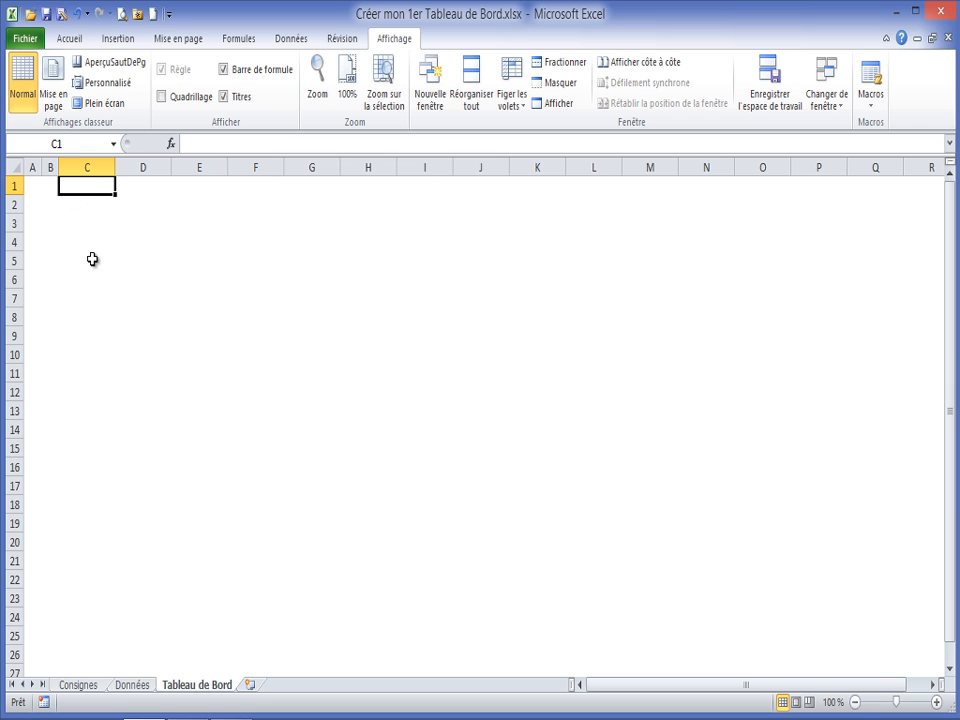
- Draw a rounded rectangle about 31.6 cm wide and 3.1 cm high across columns C to Q over rows 1 to 6
{"action": "left_click", "coordinate": [117, 40]}
{"action": "left_click", "coordinate": [198, 105]}
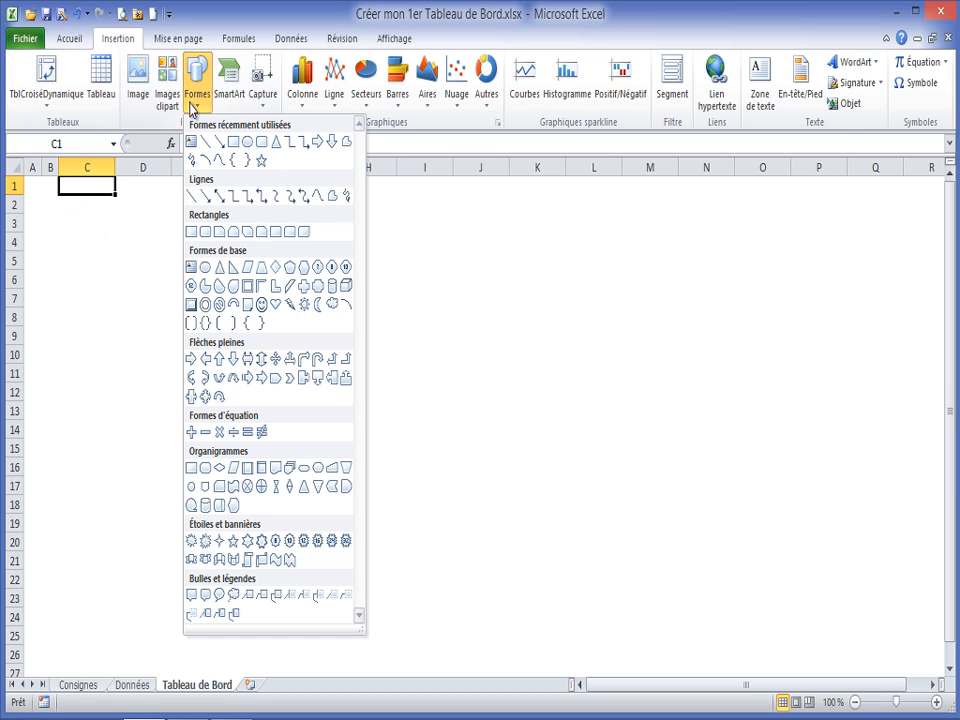
{"action": "left_click", "coordinate": [263, 145]}
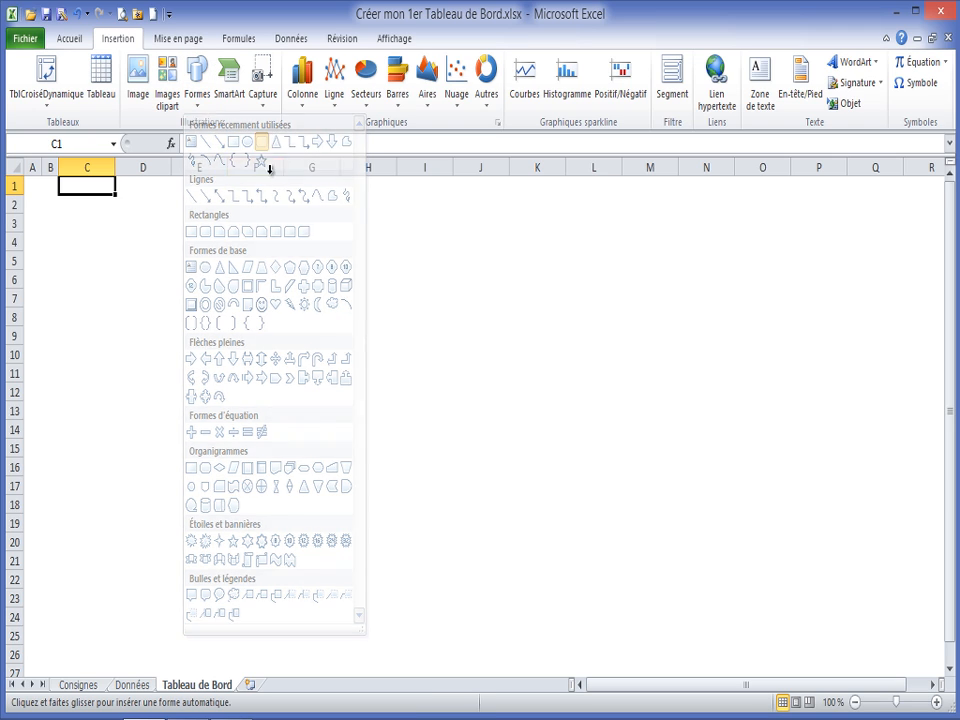
{"action": "left_click_drag", "start_coordinate": [60, 179], "coordinate": [900, 285]}
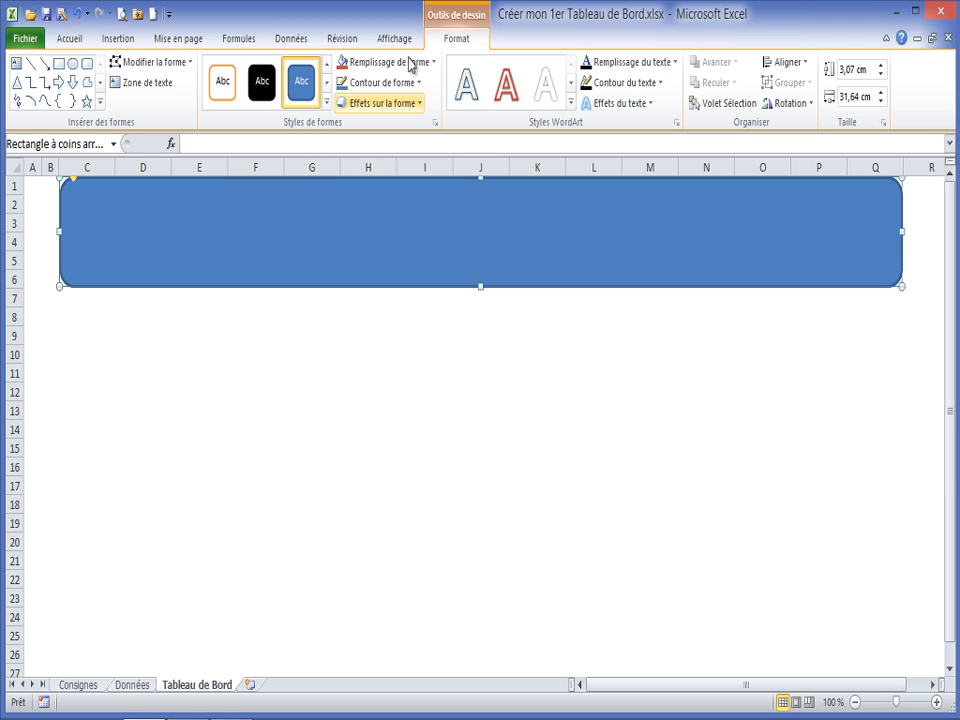
- Give the header rounded rectangle the preset style with a black outline and set its fill to none
{"action": "left_click", "coordinate": [327, 102]}
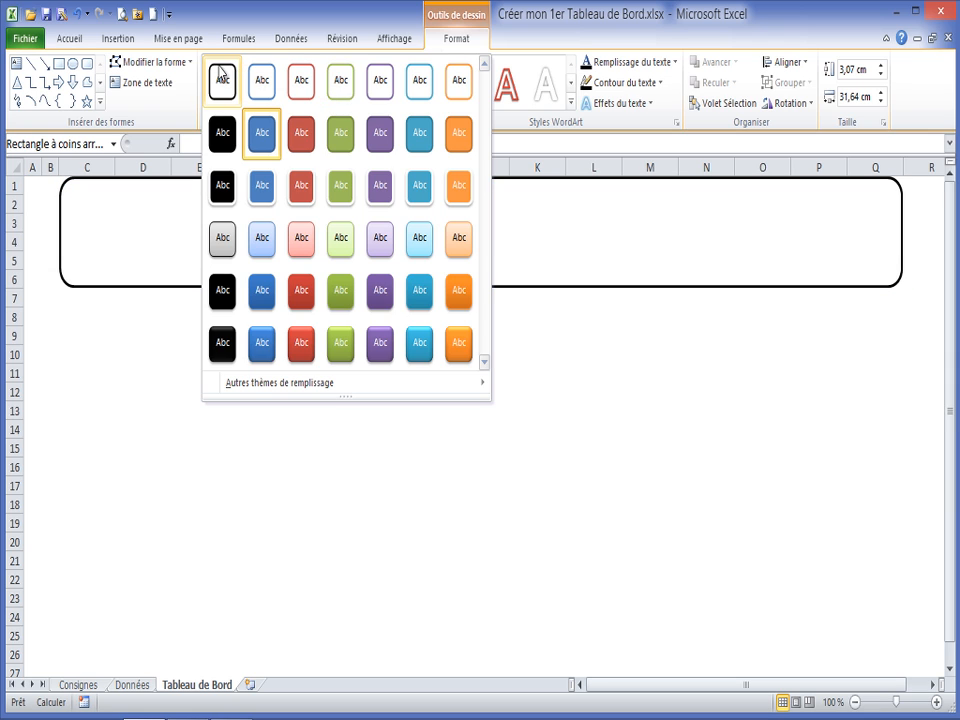
{"action": "left_click", "coordinate": [223, 79]}
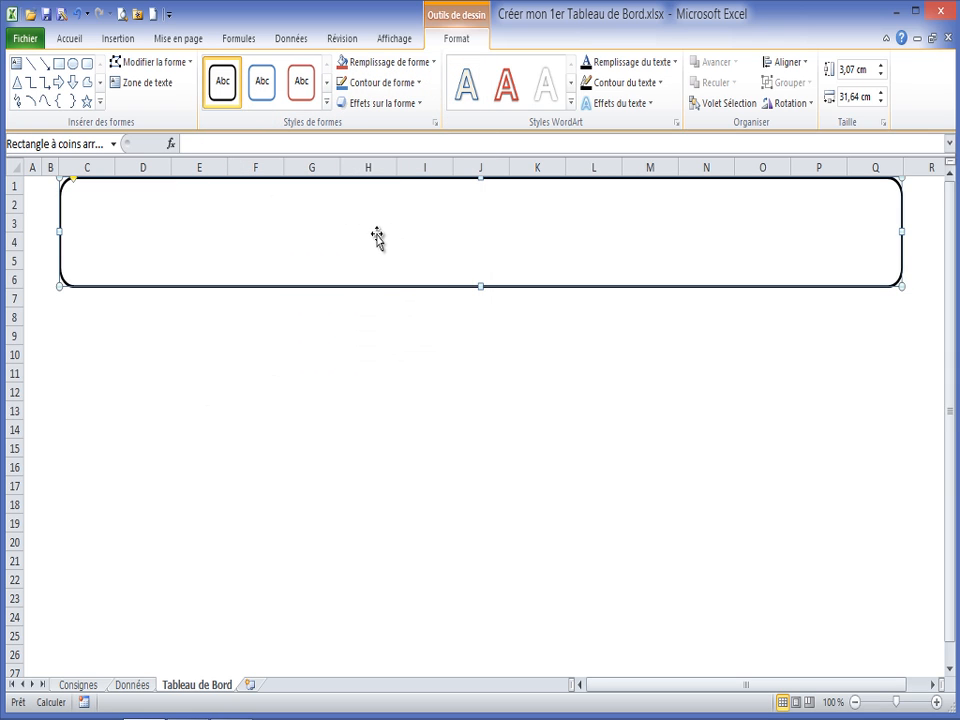
{"action": "left_click", "coordinate": [433, 63]}
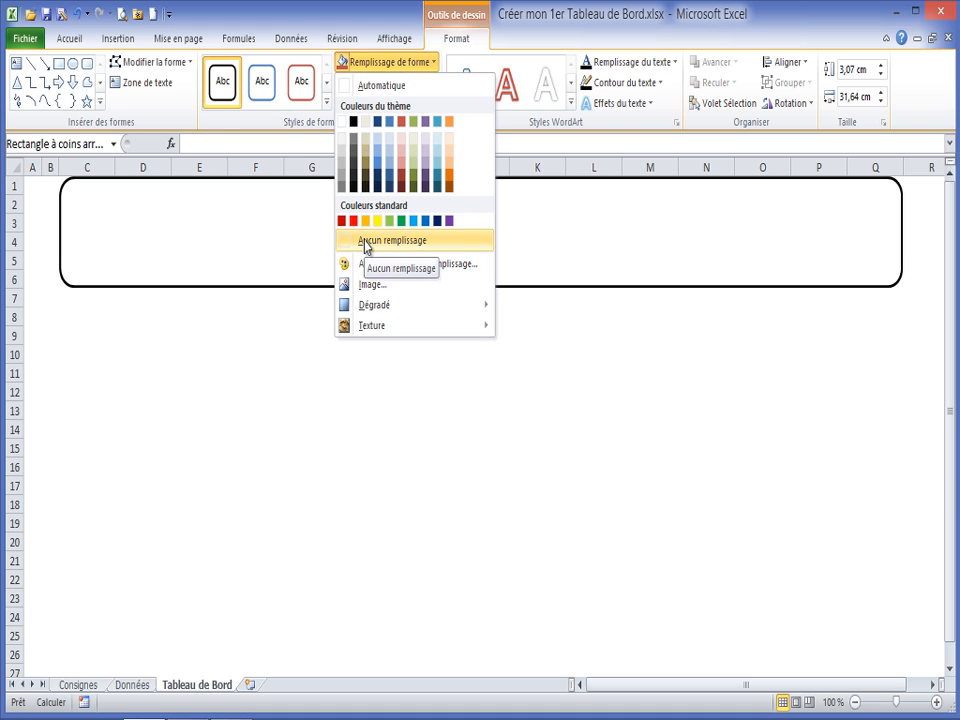
{"action": "left_click", "coordinate": [365, 242]}
{"action": "left_click", "coordinate": [332, 226]}
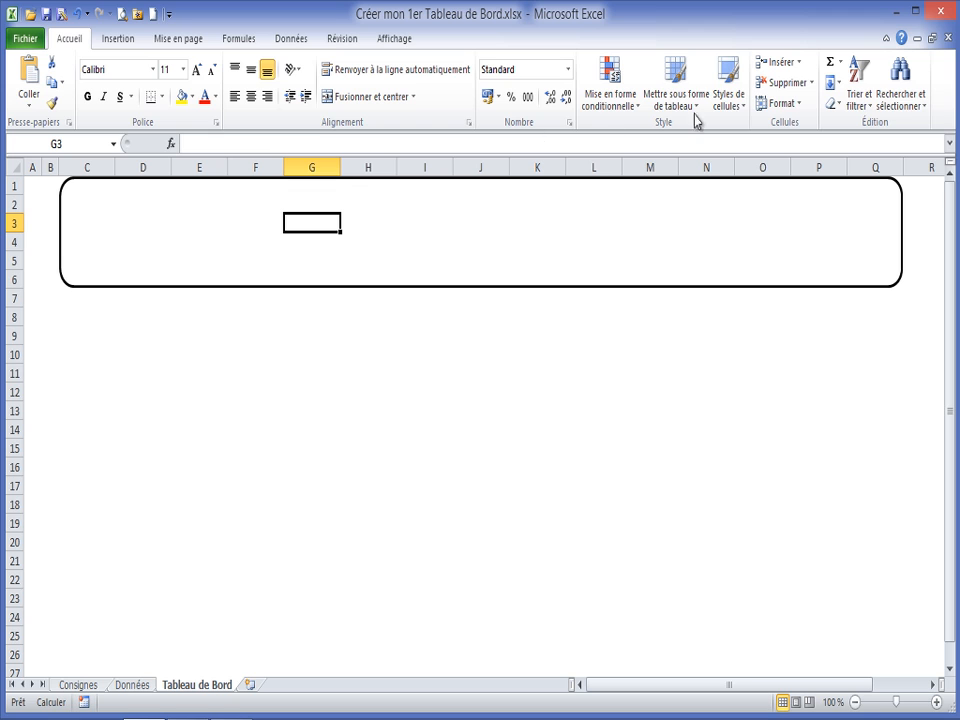
- Switch to Mon 1er Tableau de Bord.xlsm and copy the Excel logo from the dashboard header
{"action": "left_click", "coordinate": [394, 40]}
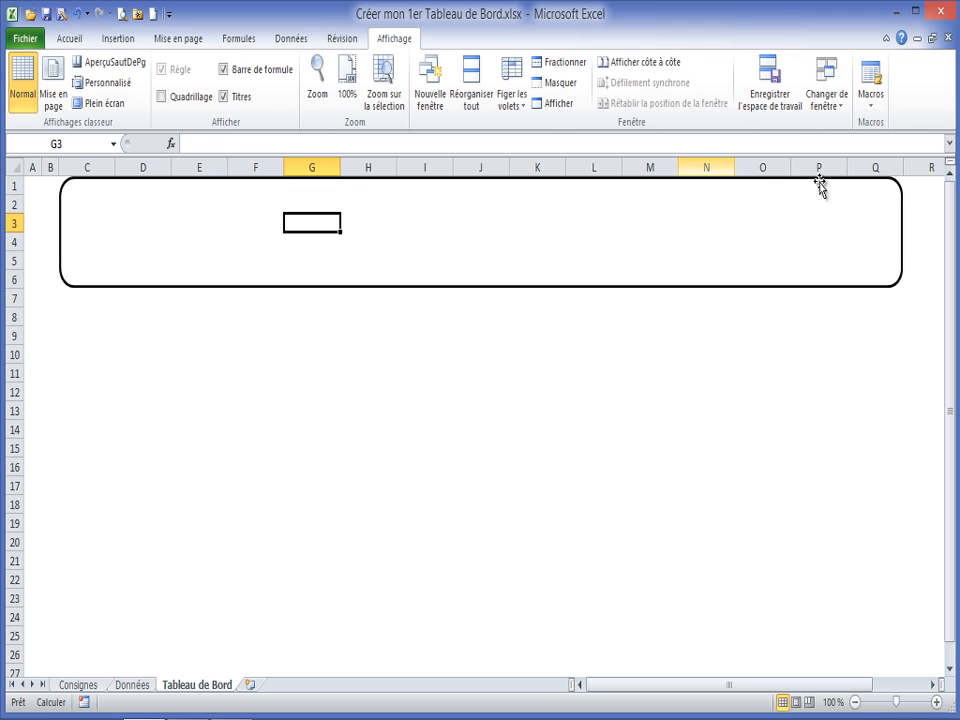
{"action": "left_click", "coordinate": [825, 100]}
{"action": "left_click", "coordinate": [840, 125]}
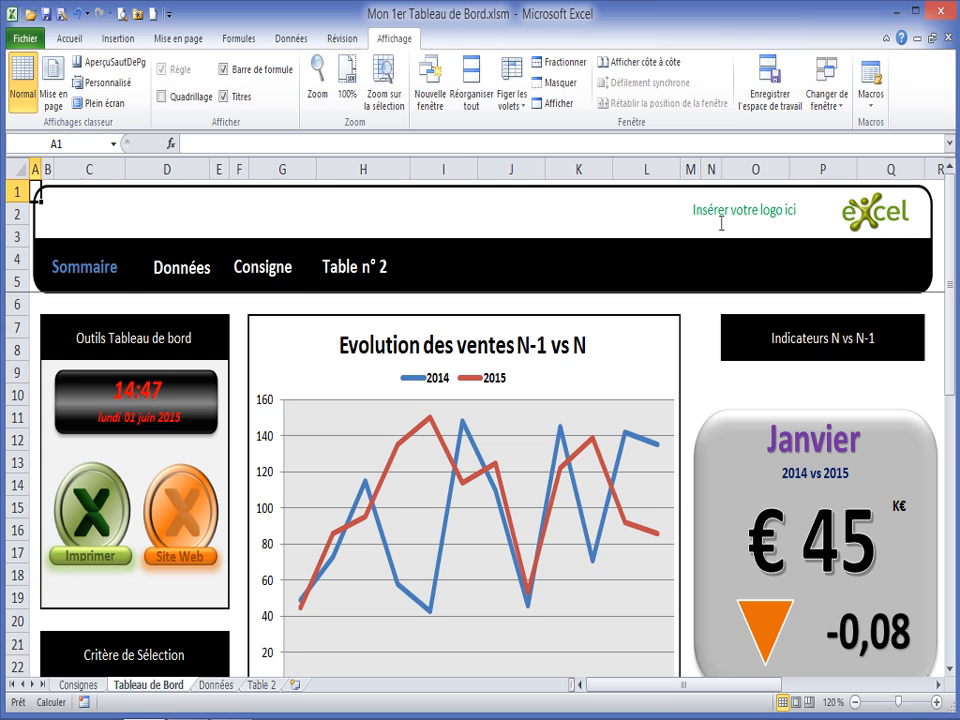
{"action": "left_click", "coordinate": [867, 218]}
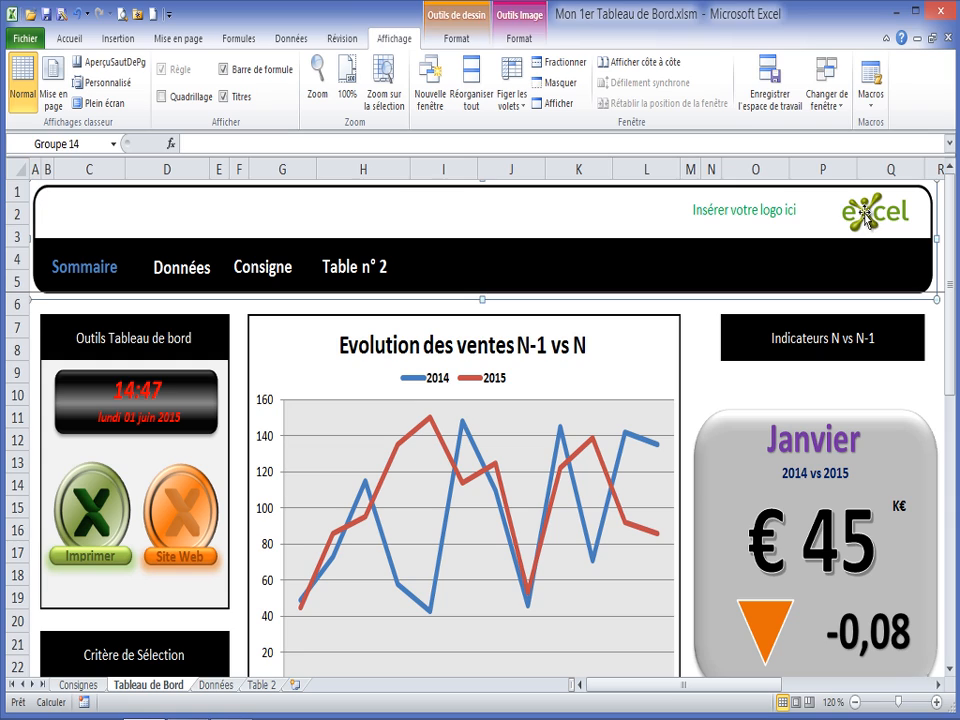
{"action": "left_click", "coordinate": [853, 197]}
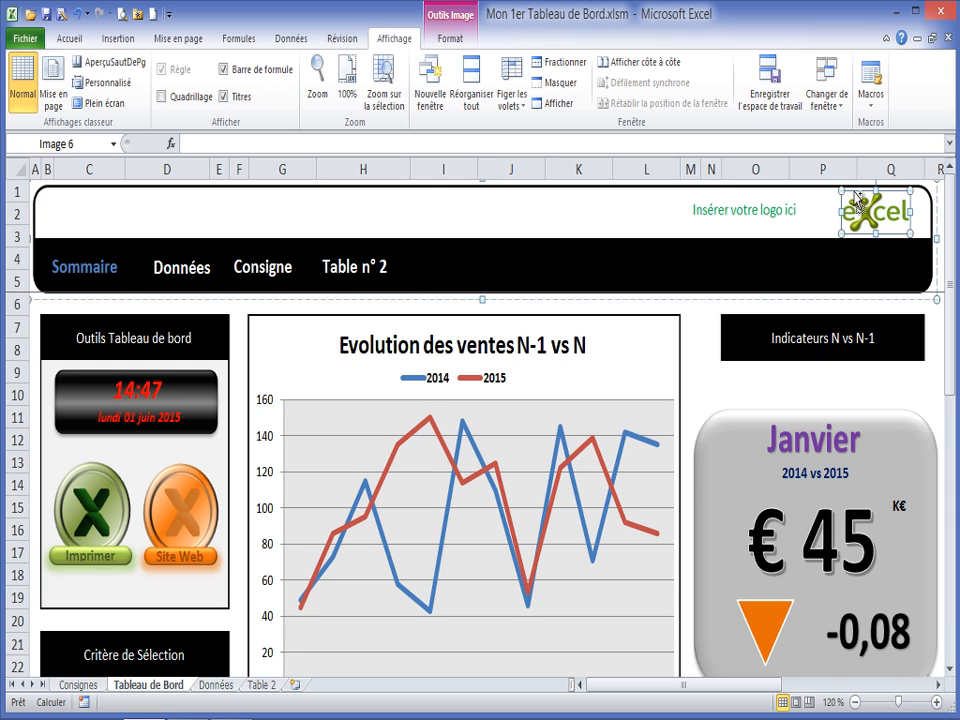
- Paste the Excel logo into Créer mon 1er Tableau de Bord.xlsx and place it inside the rectangle's upper-right corner, across columns P and Q
{"action": "left_click", "coordinate": [823, 97]}
{"action": "left_click", "coordinate": [822, 141]}
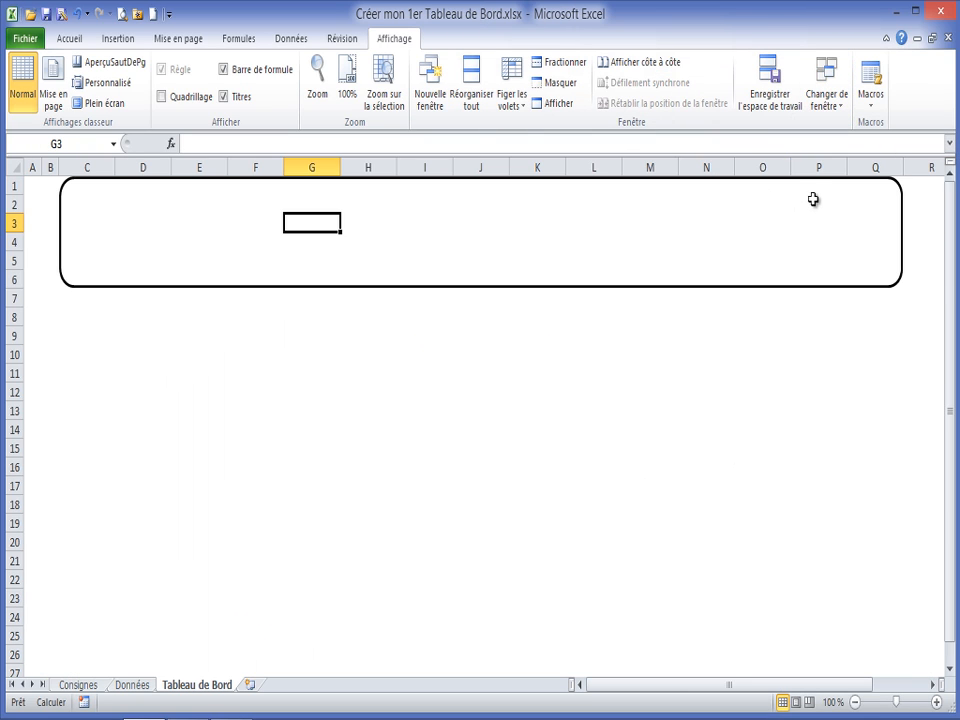
{"action": "left_click", "coordinate": [813, 199]}
{"action": "key", "text": "ctrl+v"}
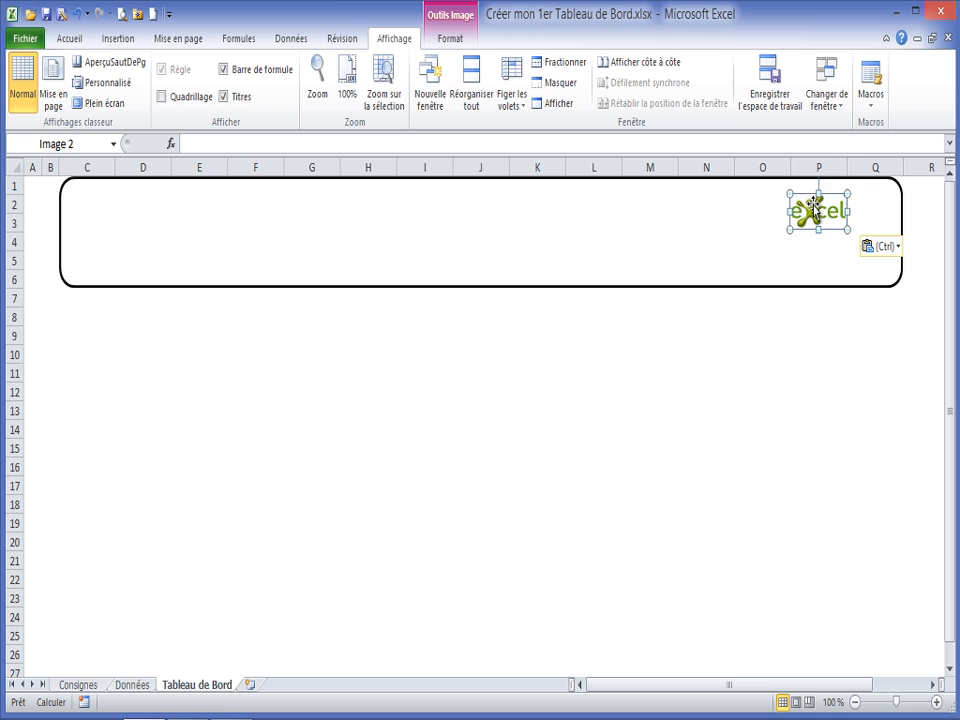
{"action": "mouse_move", "coordinate": [830, 229]}
{"action": "left_mouse_down"}
{"action": "mouse_move", "coordinate": [864, 226]}
{"action": "mouse_move", "coordinate": [840, 229]}
{"action": "mouse_move", "coordinate": [844, 217]}
{"action": "left_mouse_up"}
{"action": "left_click", "coordinate": [786, 348]}
{"action": "left_click", "coordinate": [842, 228]}
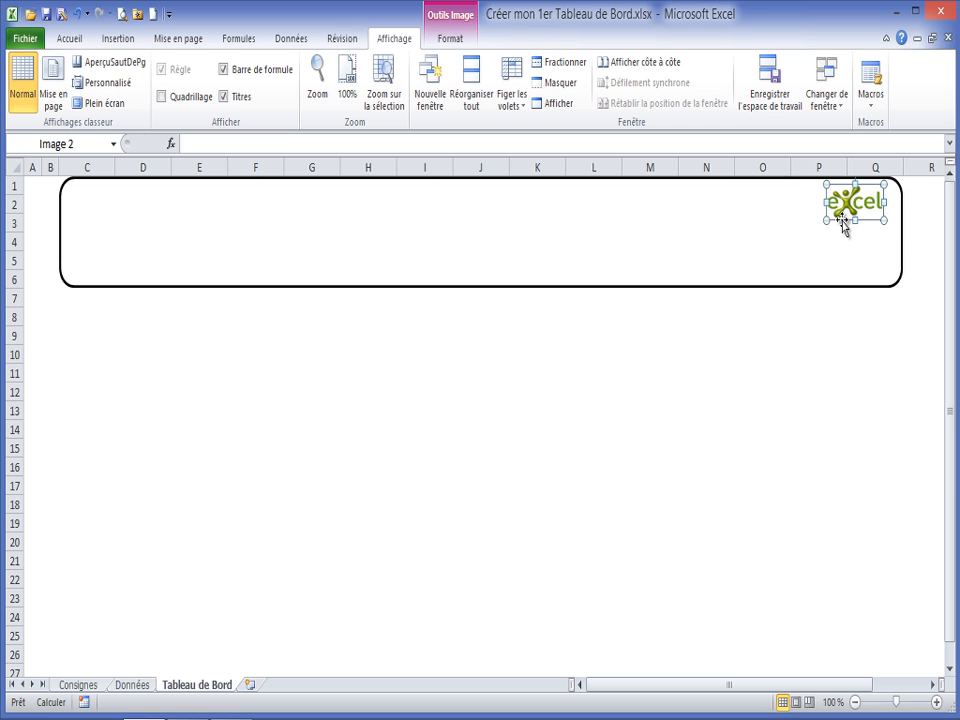
- Insert a text box about 5.6 cm wide and 0.85 cm high beside the logo, containing "Insérer votre logo :"
{"action": "left_click", "coordinate": [697, 200]}
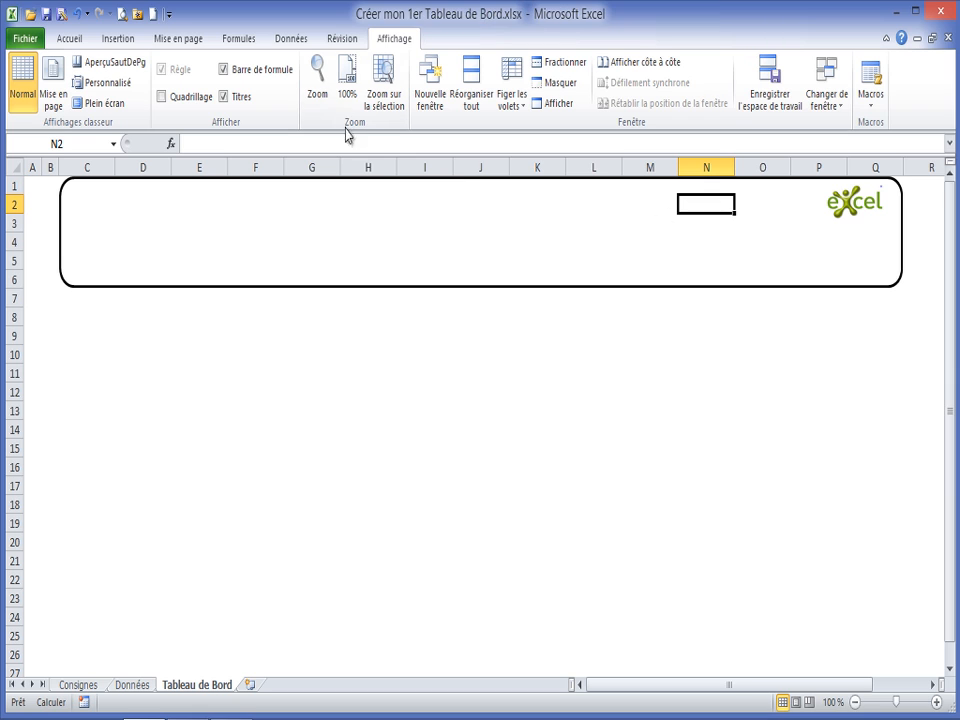
{"action": "left_click", "coordinate": [118, 40]}
{"action": "left_click", "coordinate": [197, 80]}
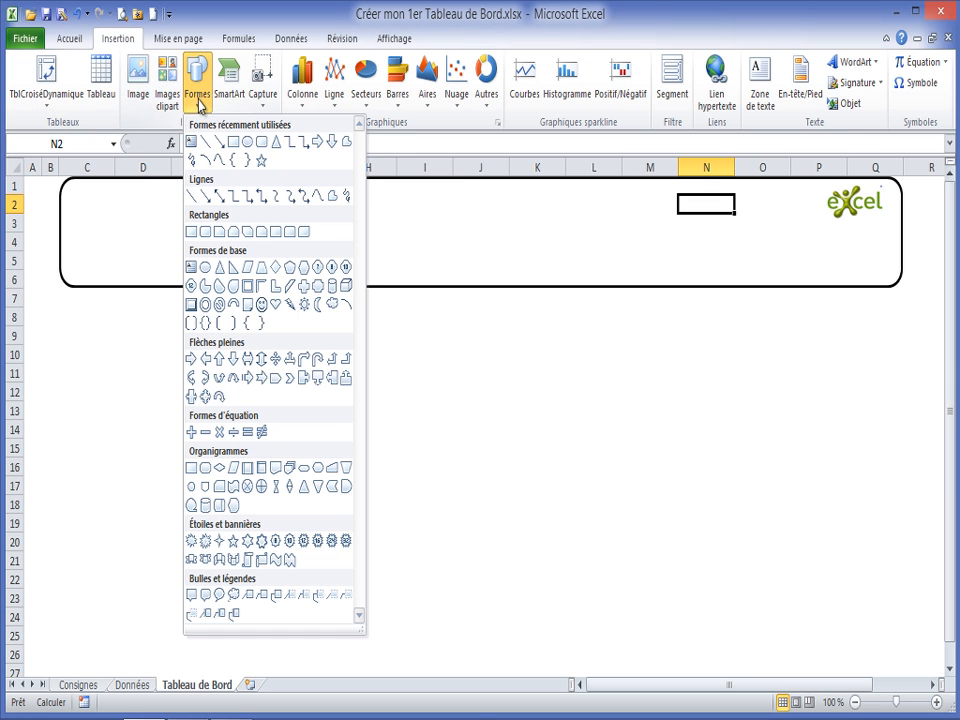
{"action": "left_click", "coordinate": [191, 141]}
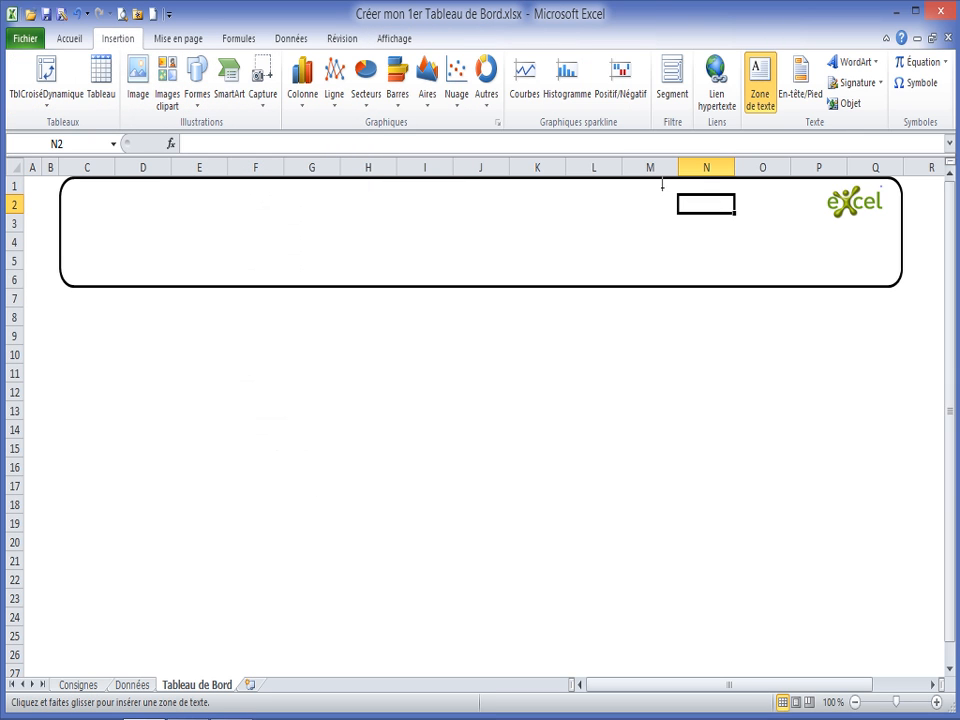
{"action": "left_click_drag", "start_coordinate": [662, 188], "coordinate": [811, 217]}
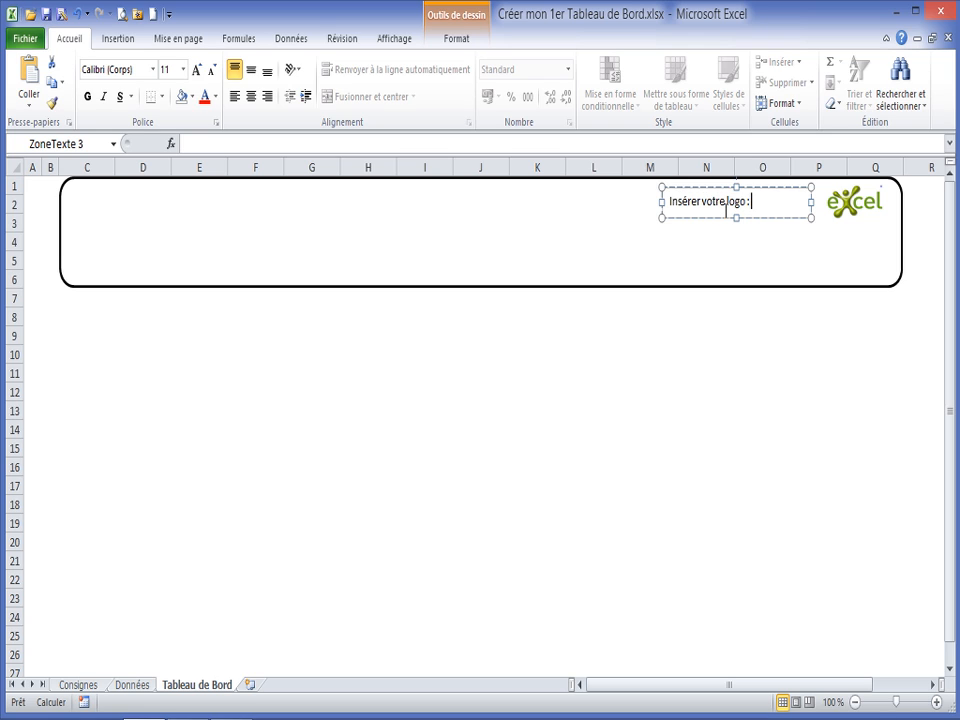
{"action": "left_click", "coordinate": [633, 222]}
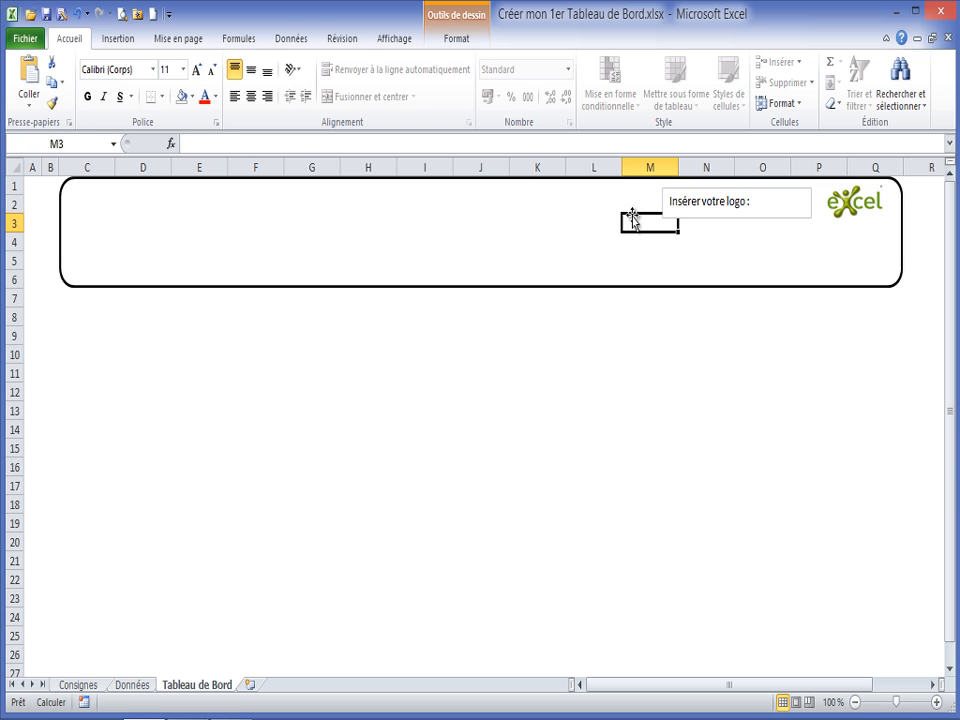
- Remove the fill and the outline from the "Insérer votre logo :" text box
{"action": "left_click", "coordinate": [784, 218]}
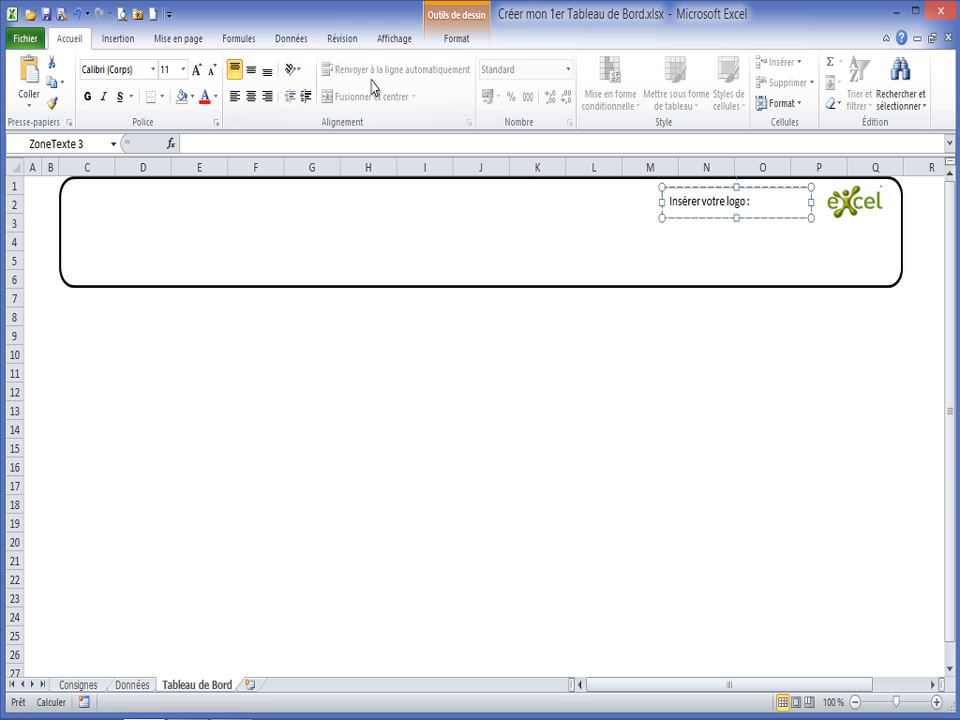
{"action": "left_click", "coordinate": [468, 42]}
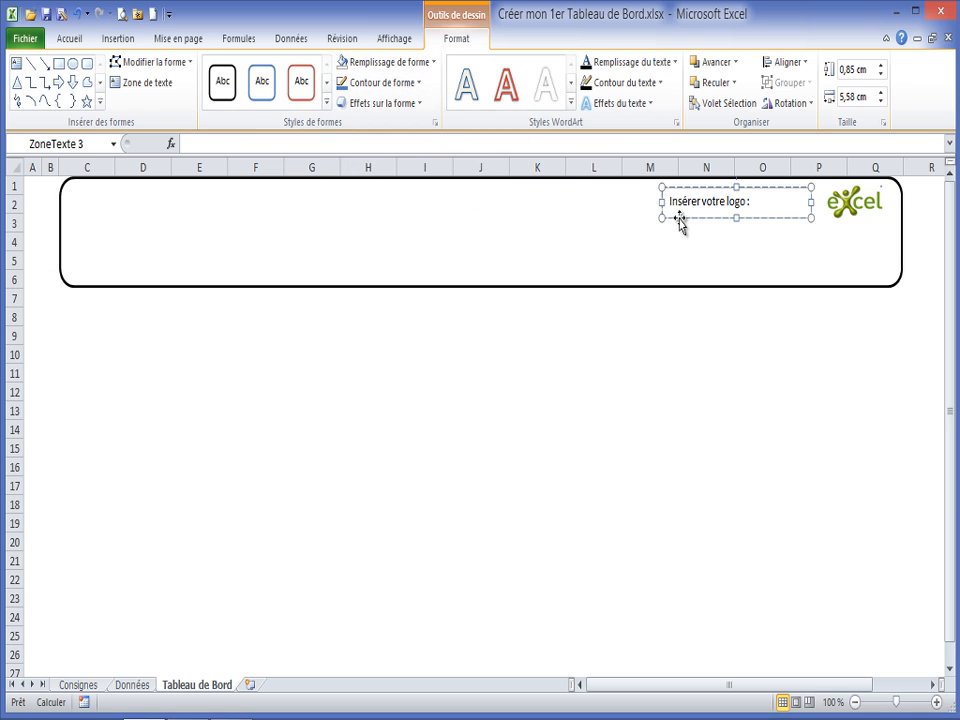
{"action": "left_click", "coordinate": [385, 62]}
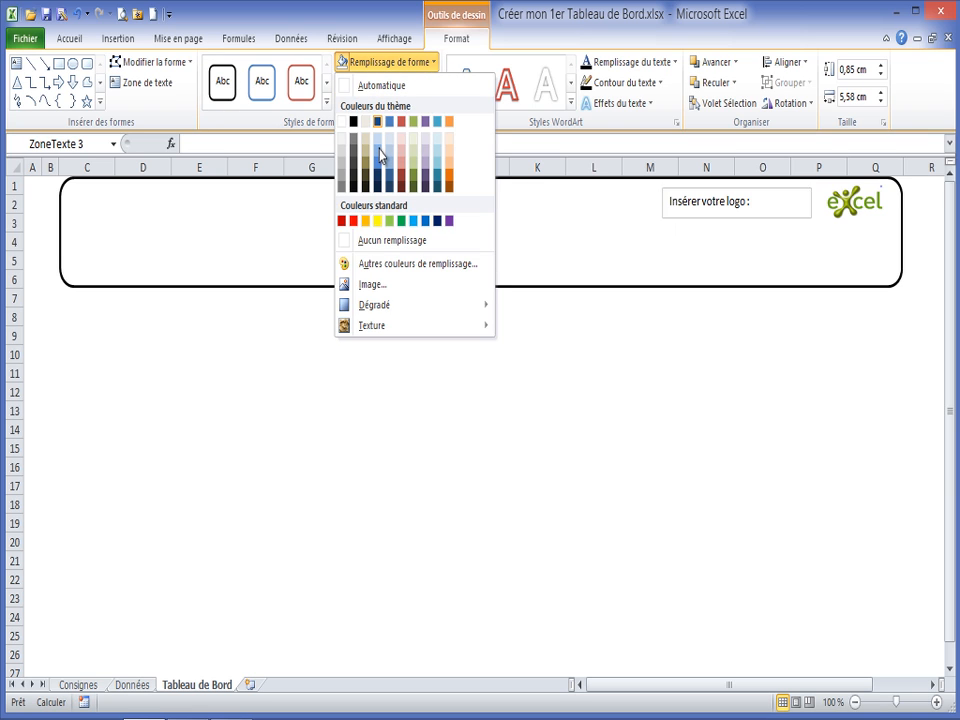
{"action": "left_click", "coordinate": [378, 244]}
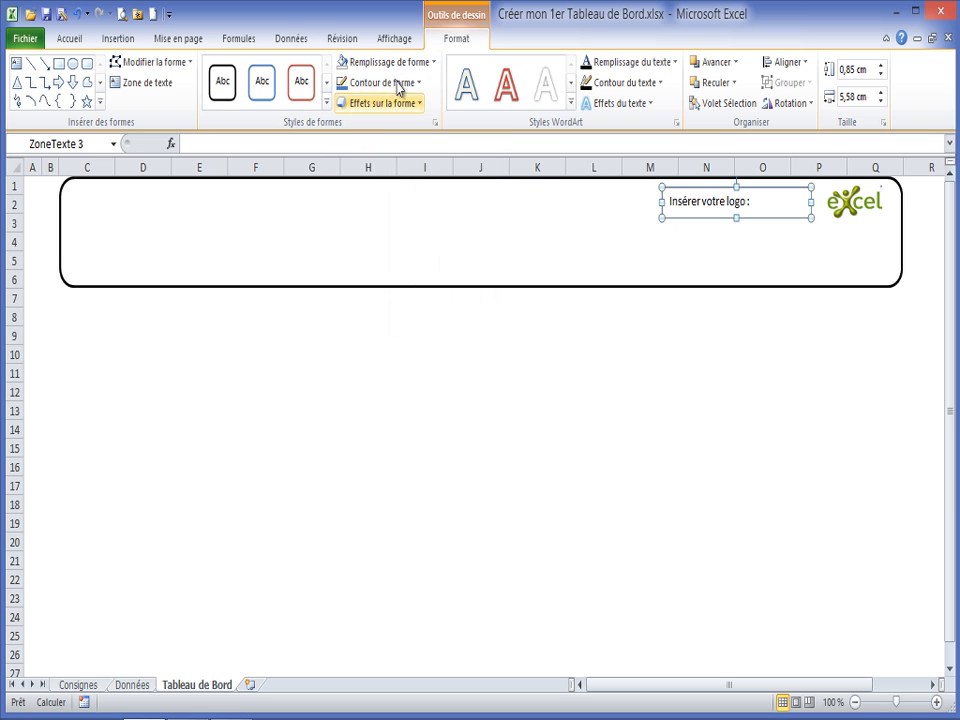
{"action": "left_click", "coordinate": [418, 86]}
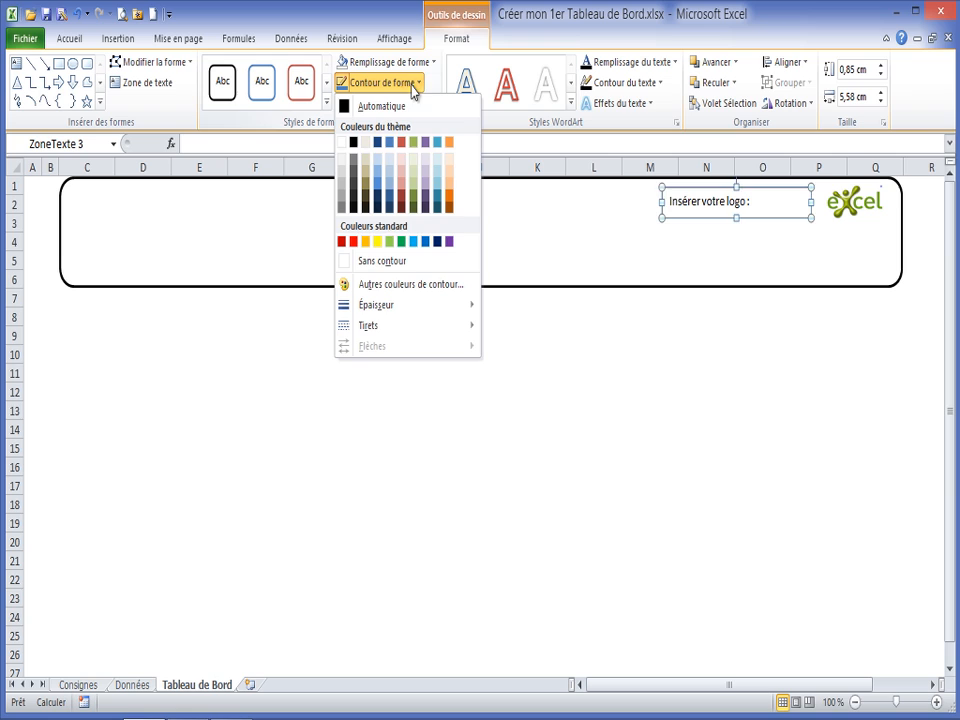
{"action": "left_click", "coordinate": [381, 256]}
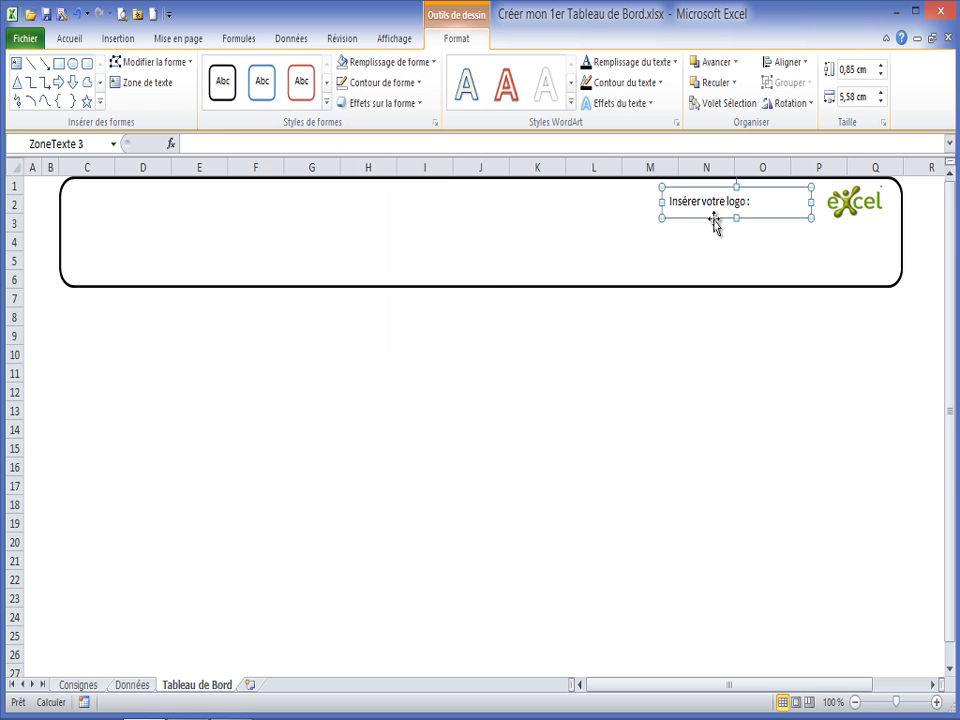
- Right-align the "Insérer votre logo :" text and adjust the text box's position just beside the logo
{"action": "left_click_drag", "start_coordinate": [714, 221], "coordinate": [719, 225]}
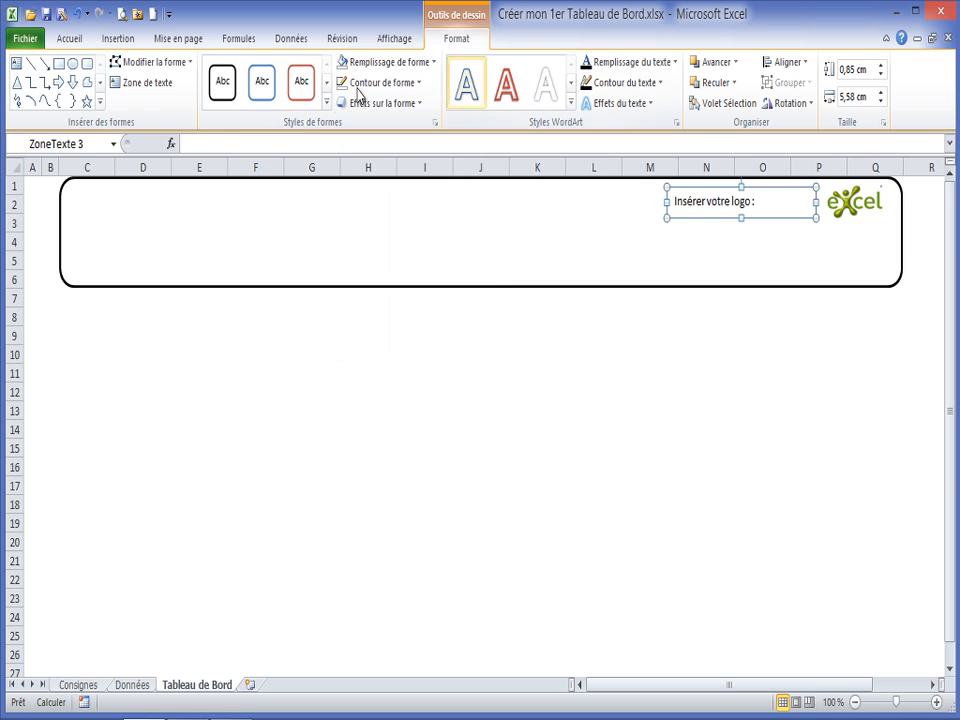
{"action": "left_click", "coordinate": [73, 45]}
{"action": "left_click", "coordinate": [267, 96]}
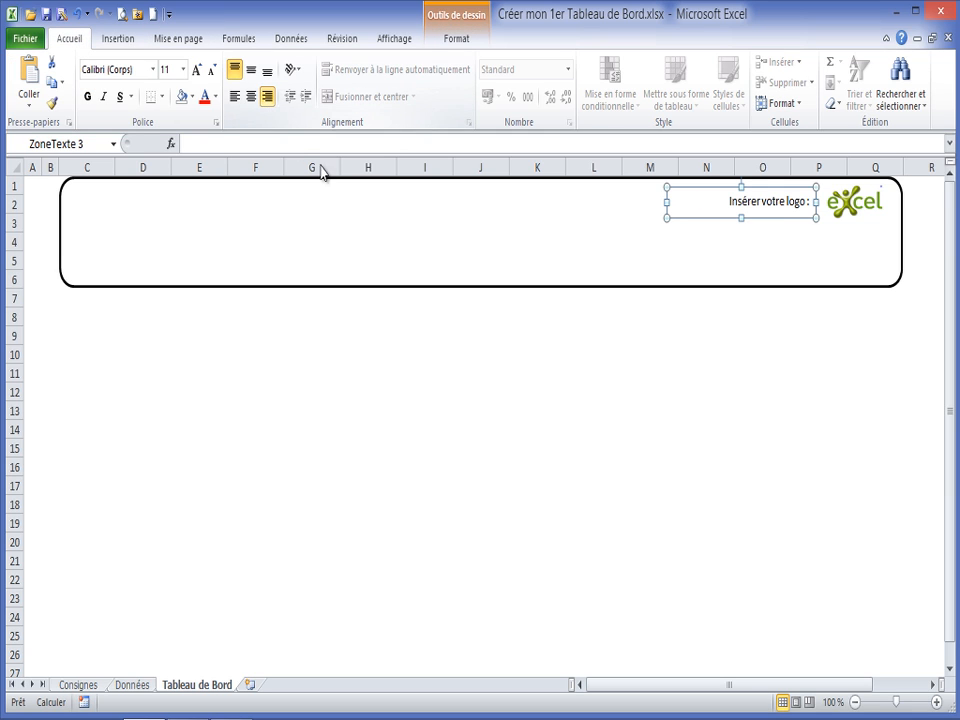
{"action": "left_click_drag", "start_coordinate": [691, 217], "coordinate": [685, 216]}
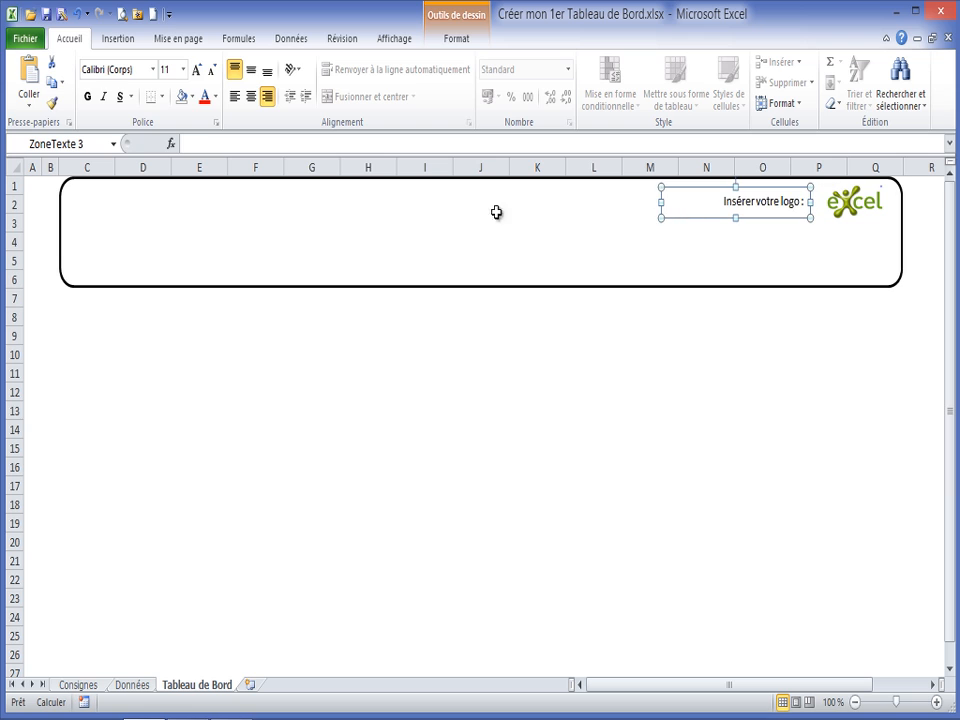
- Color the "Insérer votre logo :" text with the theme's medium blue
{"action": "left_click", "coordinate": [215, 96]}
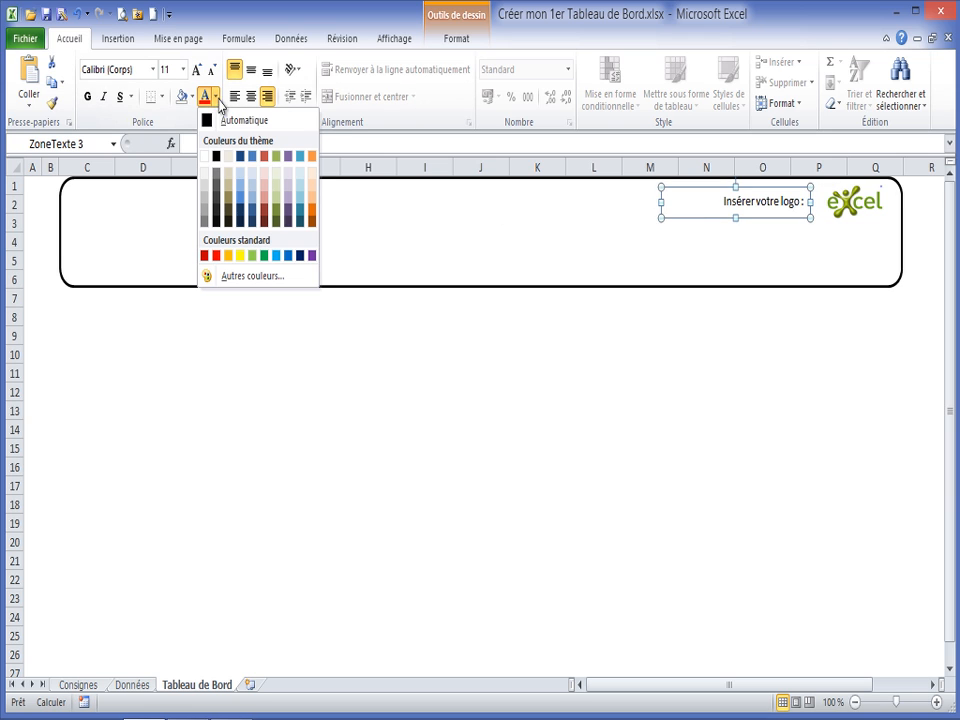
{"action": "left_click", "coordinate": [252, 158]}
{"action": "left_click", "coordinate": [848, 212]}
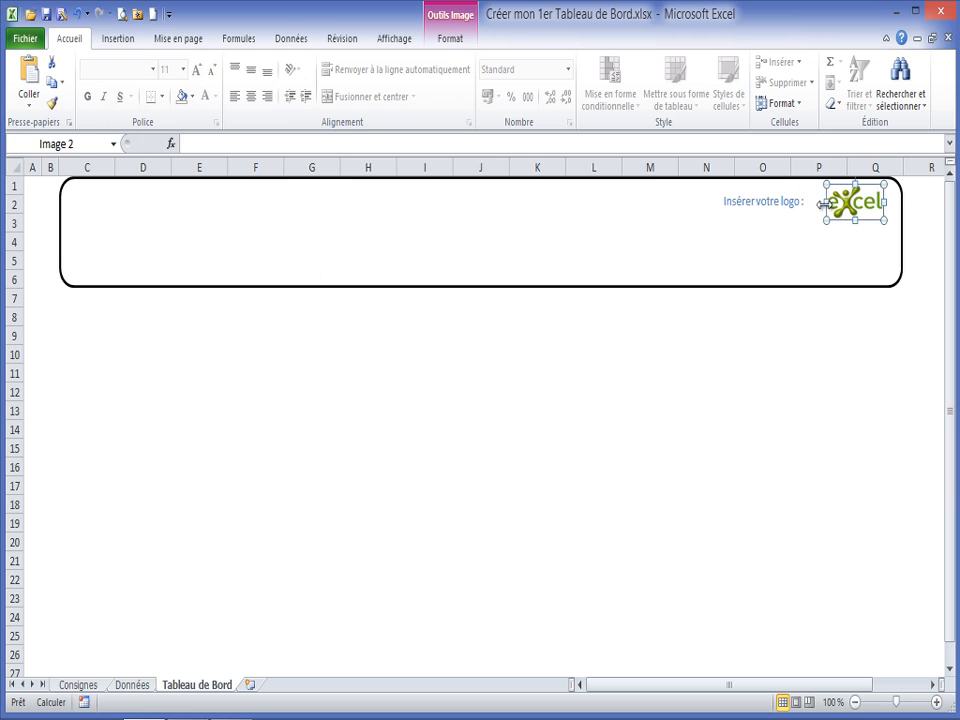
{"action": "left_click", "coordinate": [757, 200]}
{"action": "left_click", "coordinate": [765, 217]}
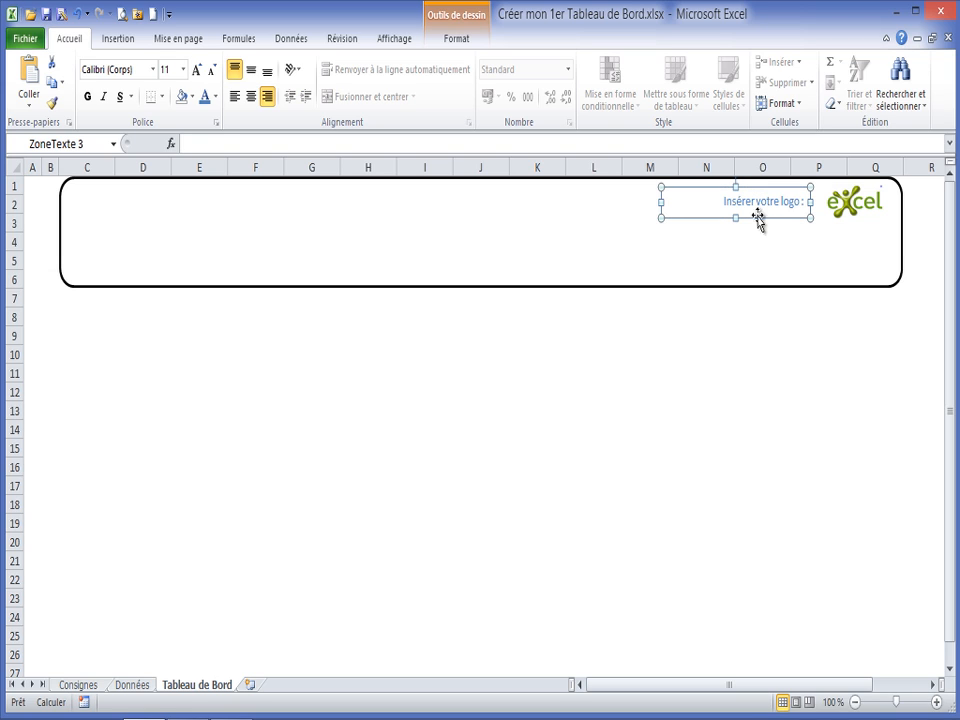
- Set the header rectangle's object positioning to "Ne pas déplacer ou dimensionner avec les cellules"
{"action": "left_click", "coordinate": [463, 287]}
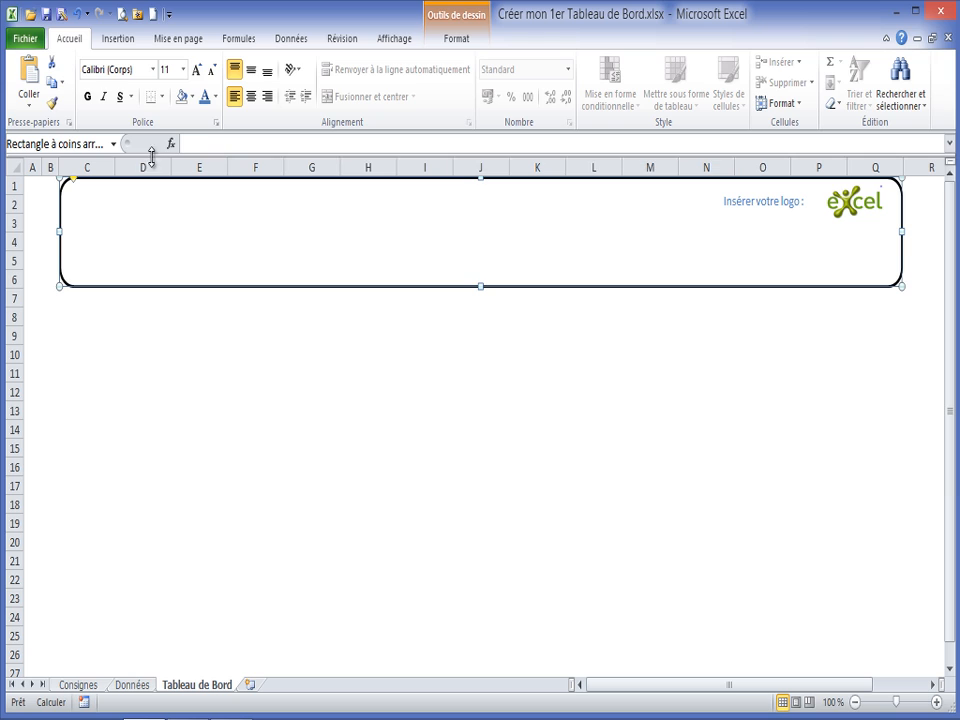
{"action": "right_click", "coordinate": [555, 290]}
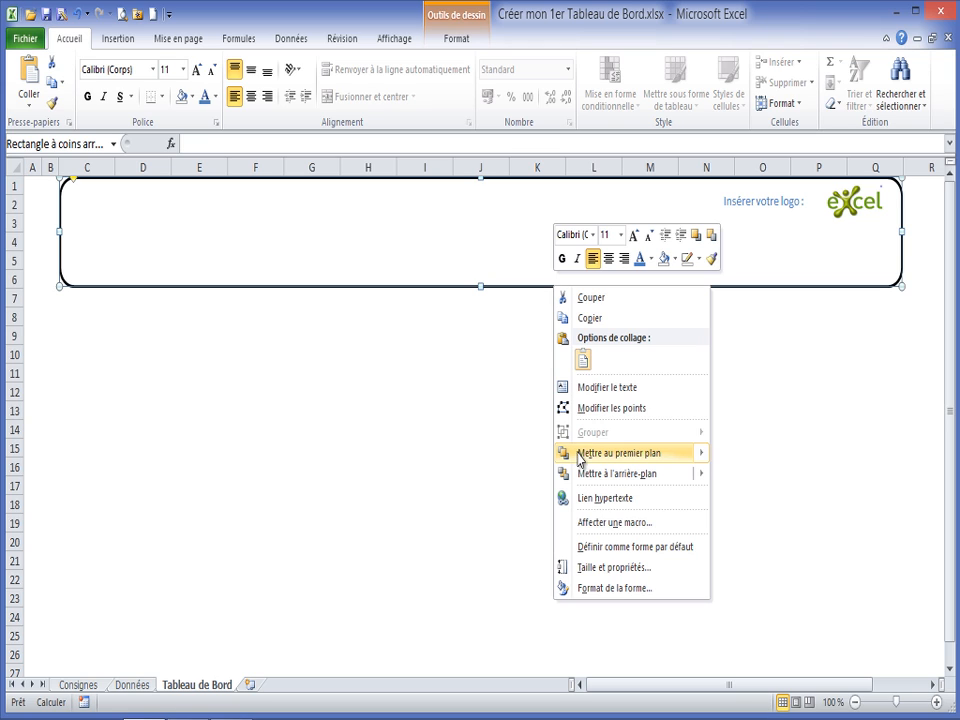
{"action": "left_click", "coordinate": [604, 568]}
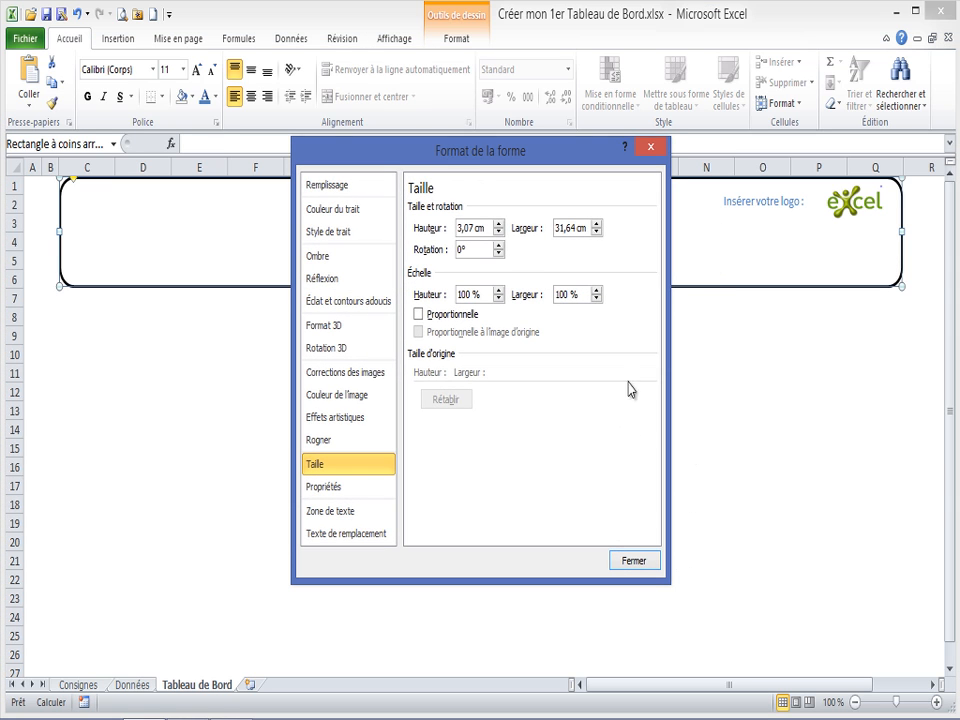
{"action": "left_click", "coordinate": [331, 491]}
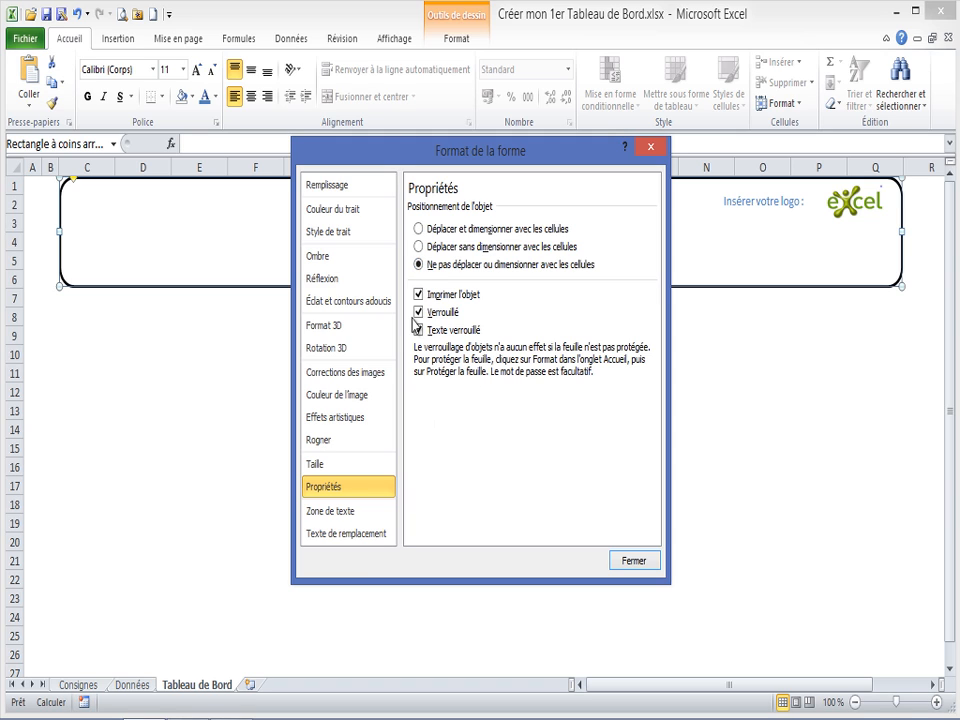
{"action": "left_click", "coordinate": [633, 560]}
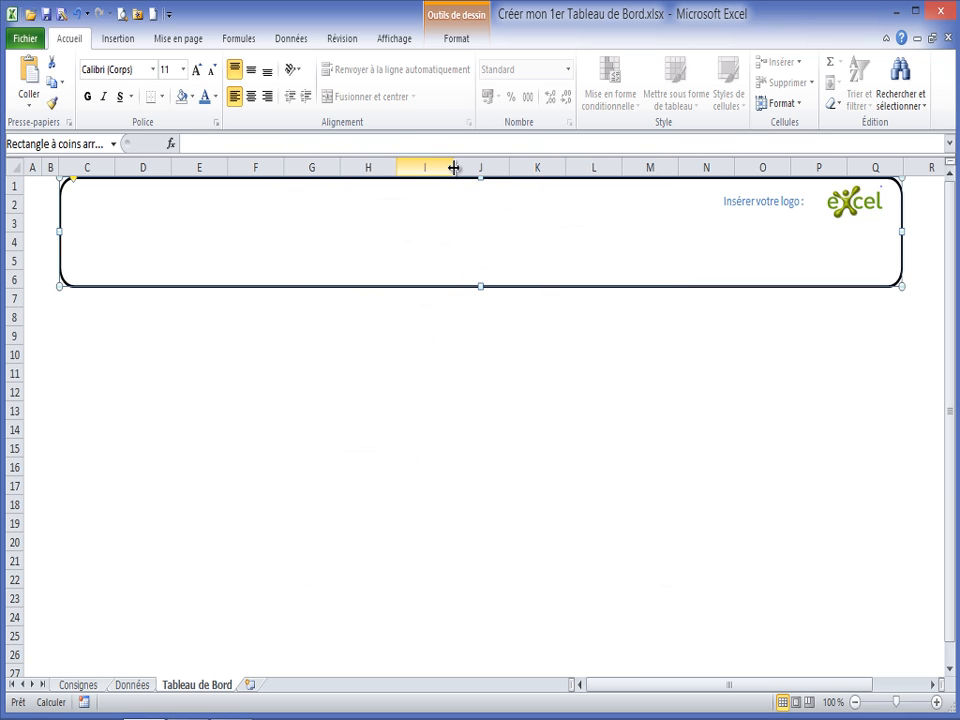
- Narrow column I and widen column E slightly to test the header rectangle's independence from the cells
{"action": "mouse_move", "coordinate": [454, 165]}
{"action": "left_mouse_down"}
{"action": "mouse_move", "coordinate": [491, 162]}
{"action": "mouse_move", "coordinate": [452, 165]}
{"action": "left_mouse_up"}
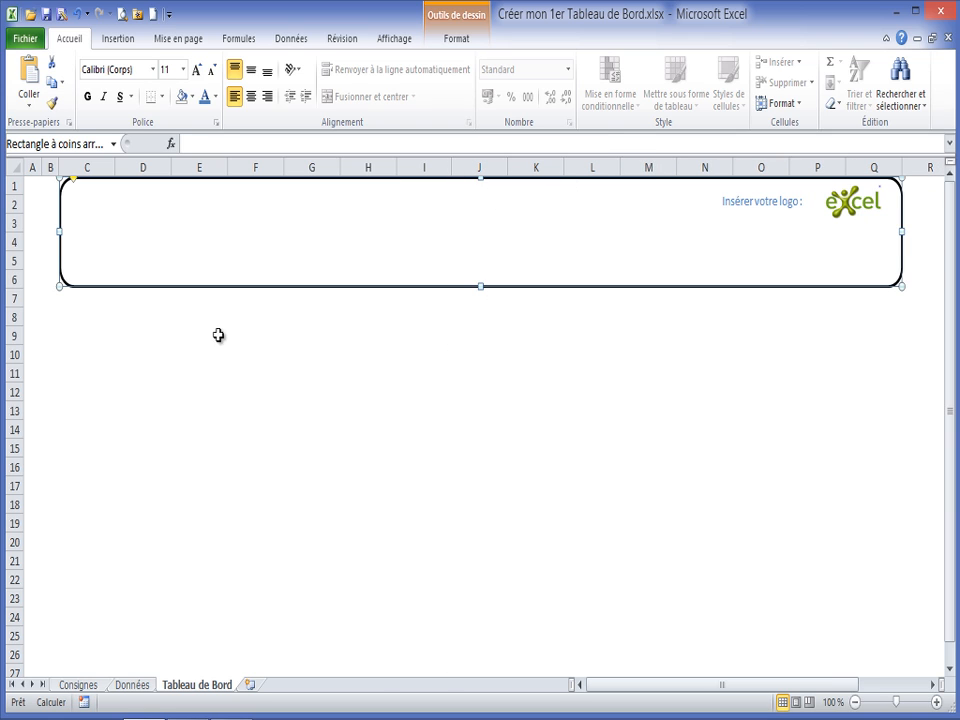
{"action": "mouse_move", "coordinate": [227, 166]}
{"action": "left_mouse_down"}
{"action": "mouse_move", "coordinate": [204, 167]}
{"action": "mouse_move", "coordinate": [235, 165]}
{"action": "left_mouse_up"}
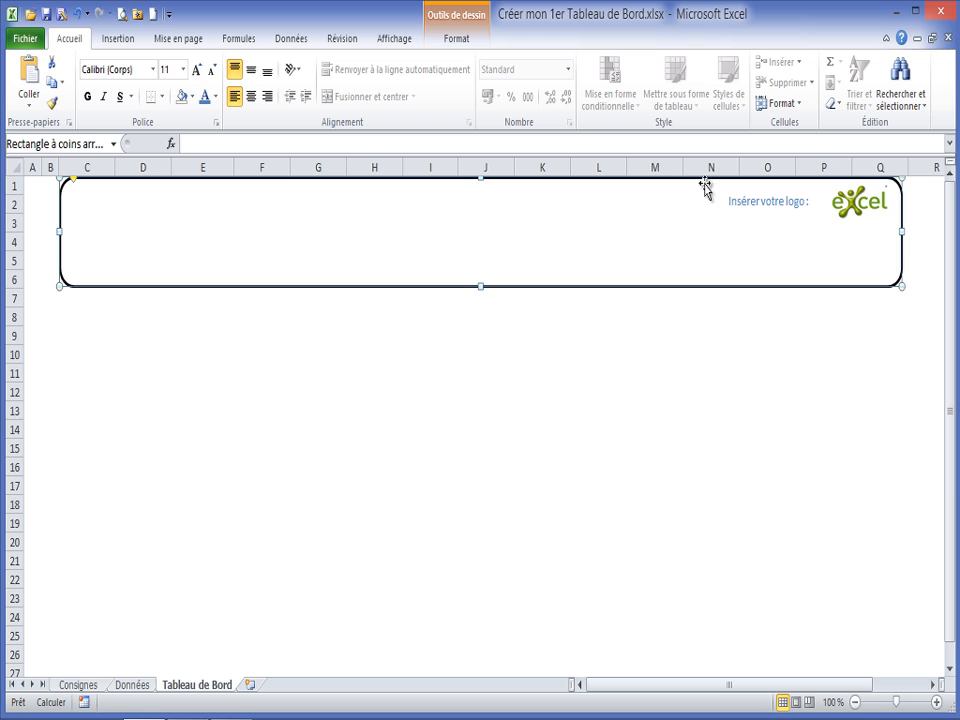
- Set the Excel logo picture's object positioning to "Ne pas déplacer ou dimensionner avec les cellules"
{"action": "left_click", "coordinate": [858, 202]}
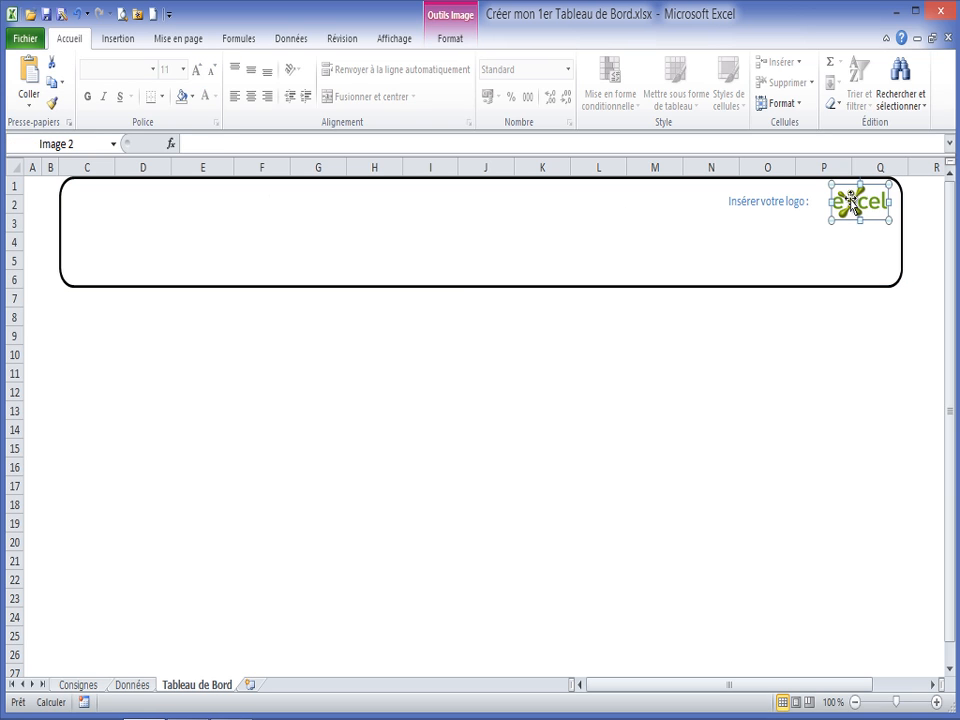
{"action": "right_click", "coordinate": [855, 226]}
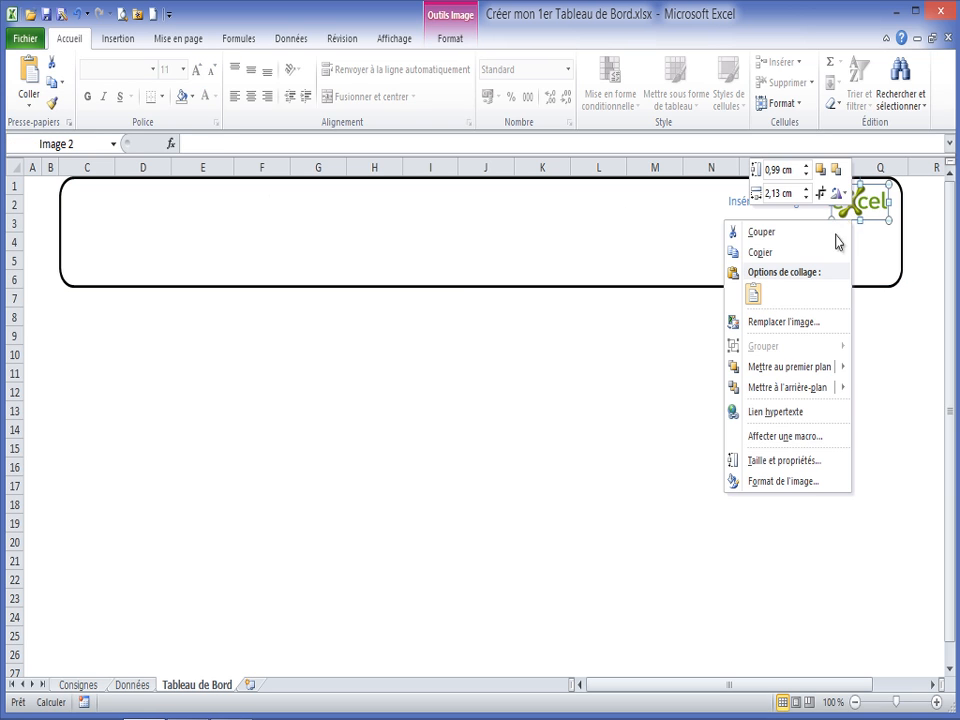
{"action": "left_click", "coordinate": [782, 459]}
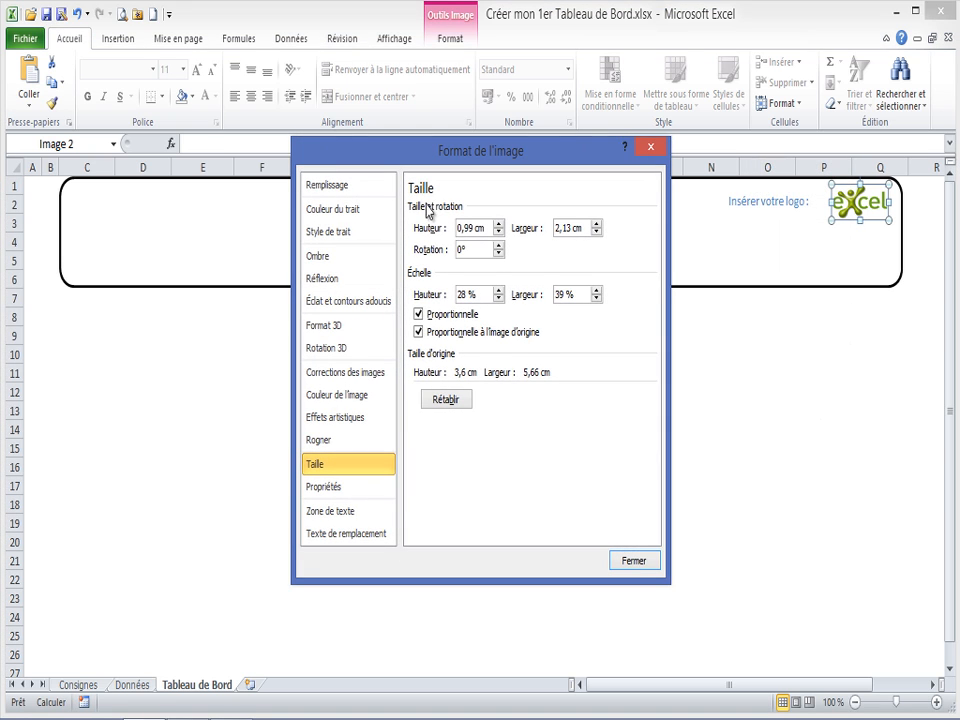
{"action": "left_click", "coordinate": [331, 487]}
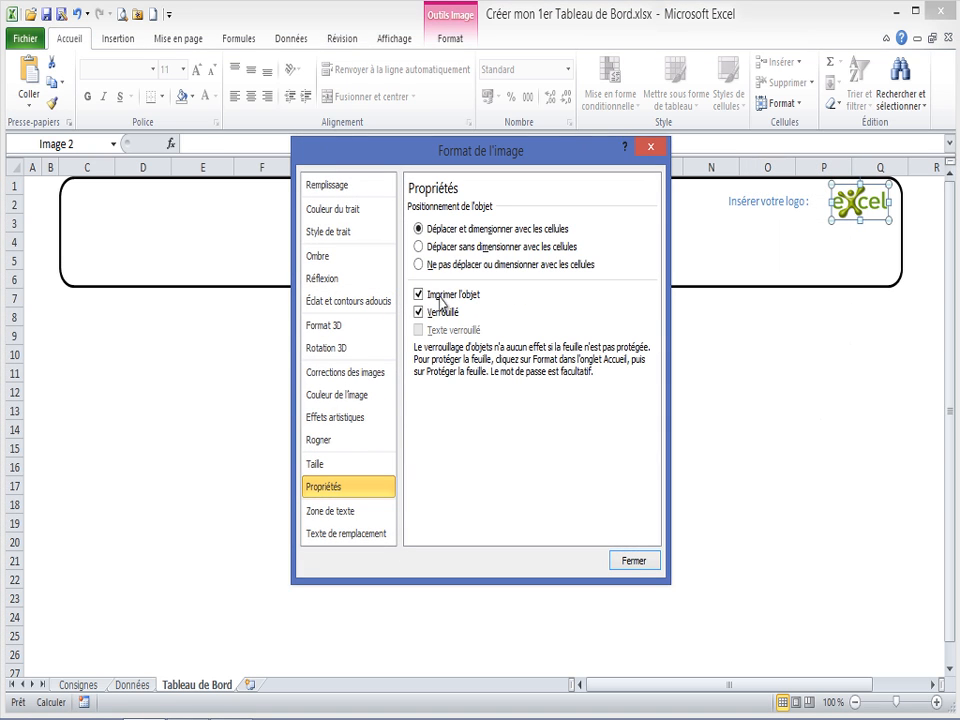
{"action": "left_click", "coordinate": [420, 265]}
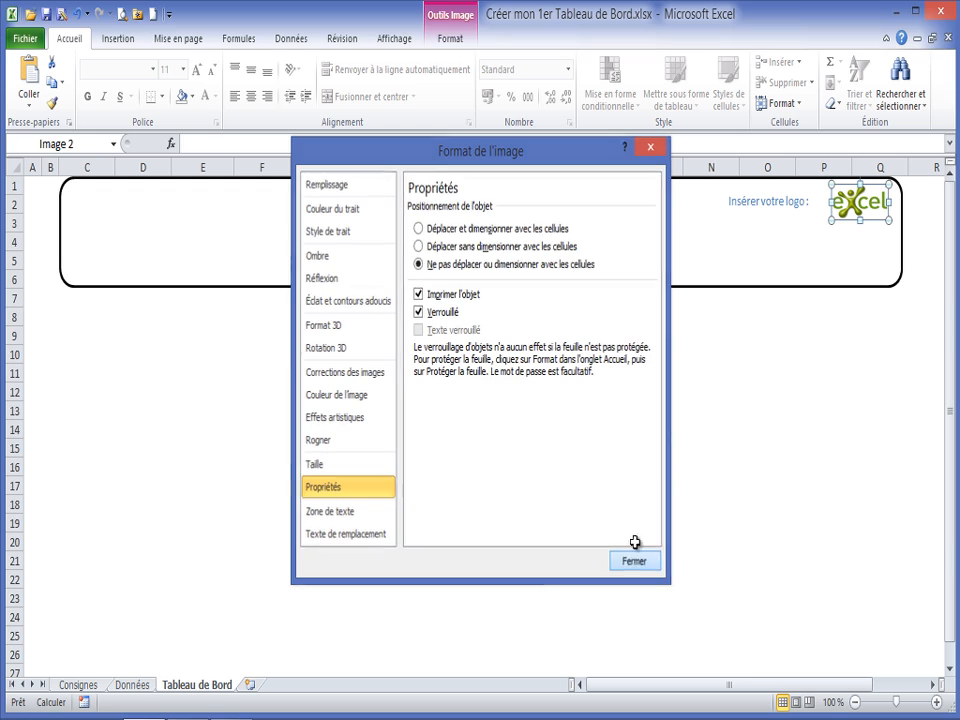
{"action": "left_click", "coordinate": [634, 558]}
- Set the "Insérer votre logo :" text box's object positioning to "Ne pas déplacer ou dimensionner avec les cellules"
{"action": "left_click", "coordinate": [756, 201]}
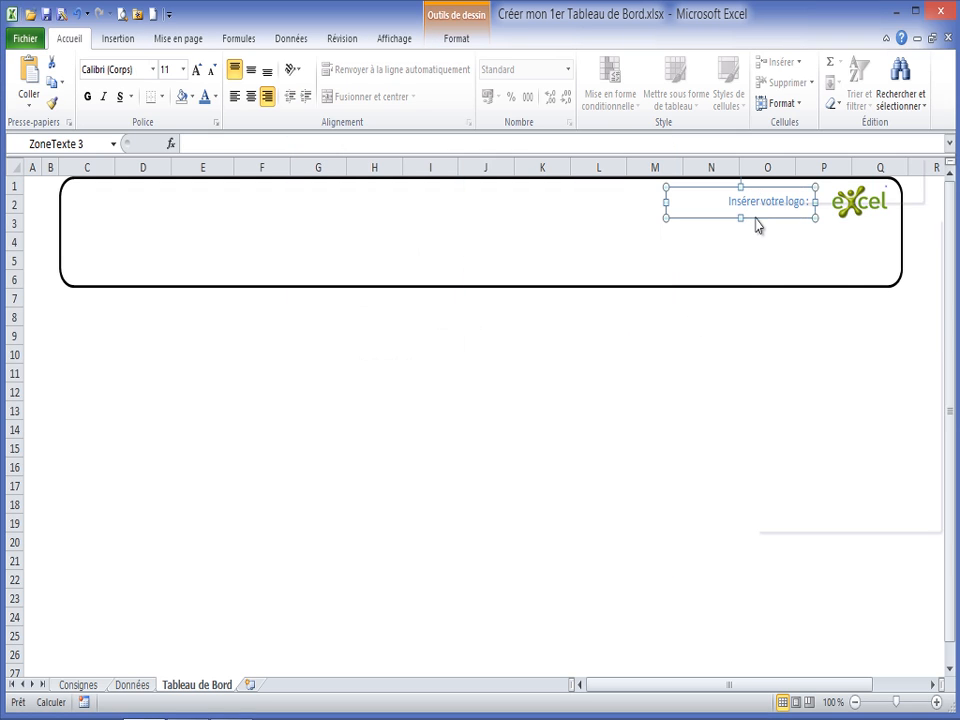
{"action": "right_click", "coordinate": [756, 219]}
{"action": "left_click", "coordinate": [806, 499]}
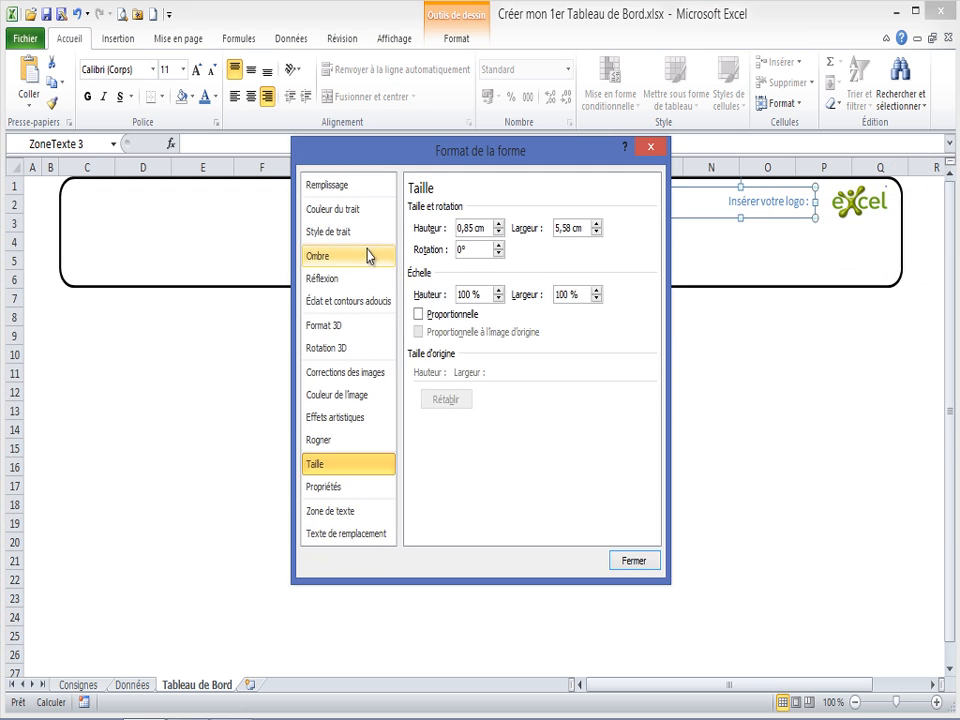
{"action": "left_click", "coordinate": [356, 484]}
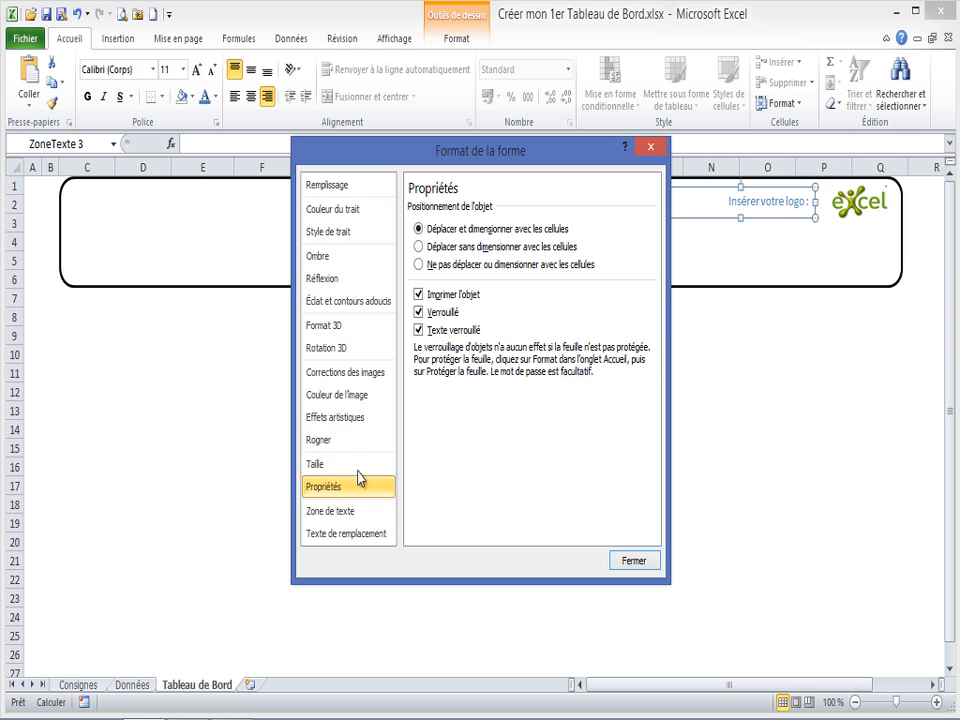
{"action": "left_click", "coordinate": [418, 264]}
{"action": "left_click", "coordinate": [617, 559]}
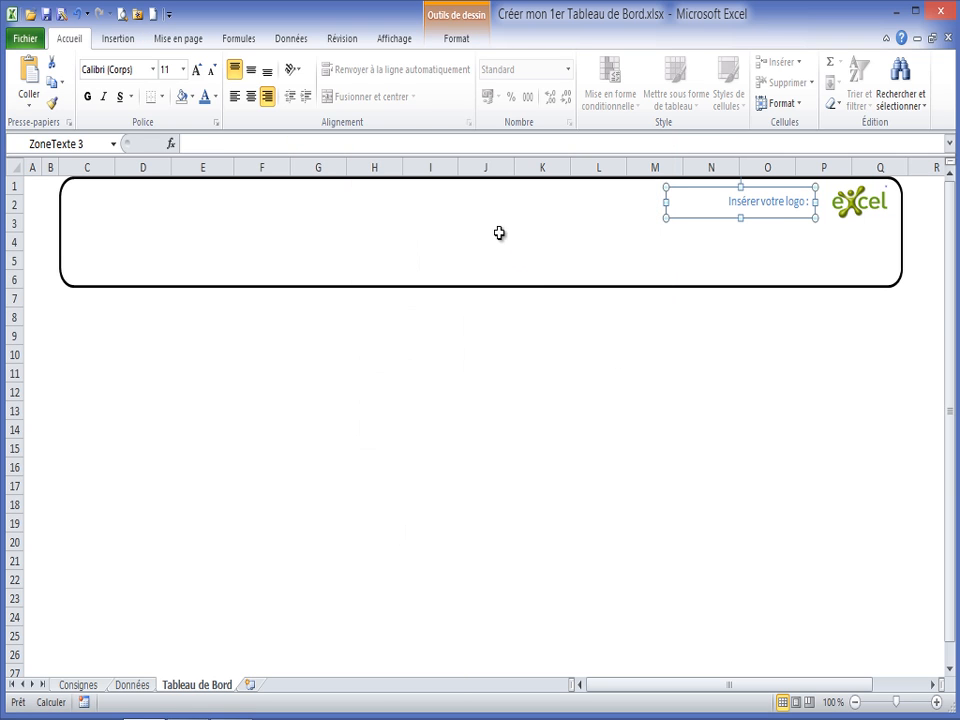
{"action": "left_click", "coordinate": [494, 205]}
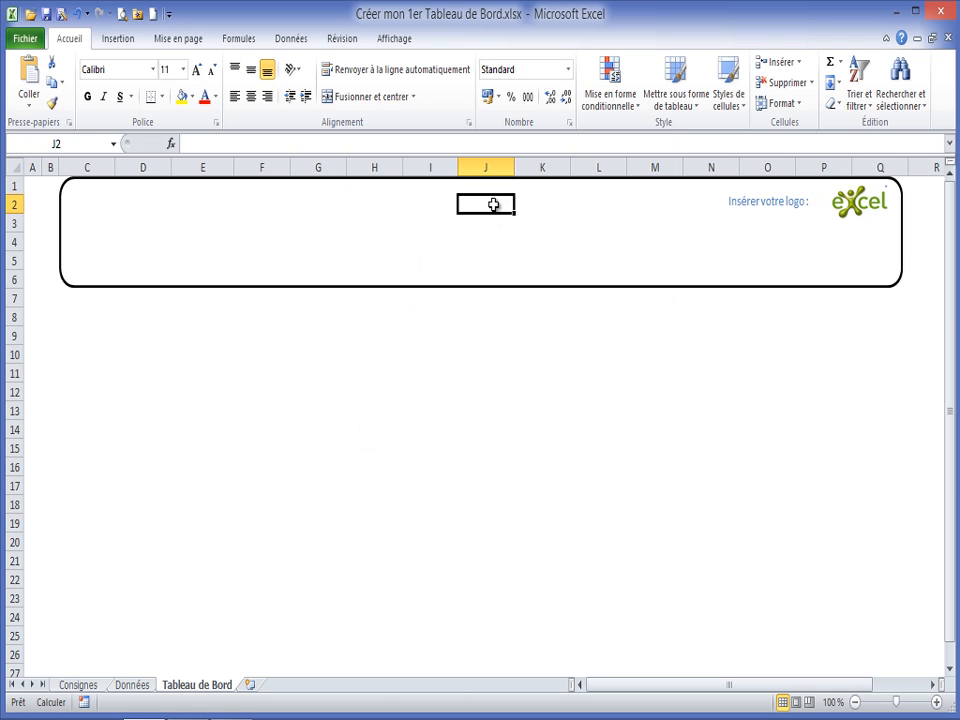
{"action": "left_click", "coordinate": [731, 199]}
{"action": "left_click", "coordinate": [855, 207]}
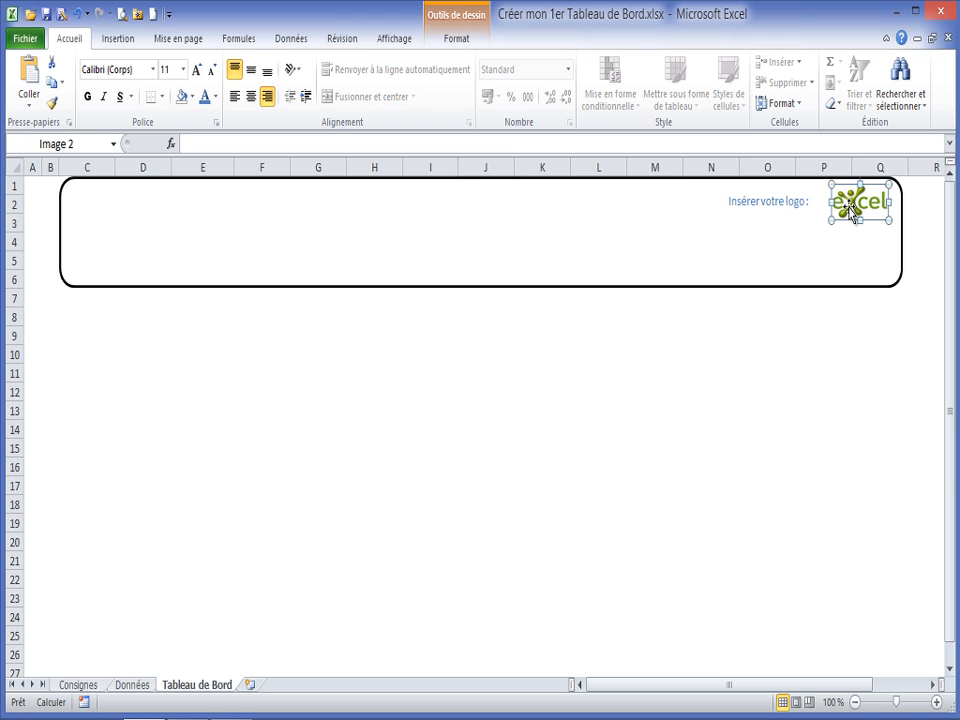
{"action": "left_click", "coordinate": [577, 288]}
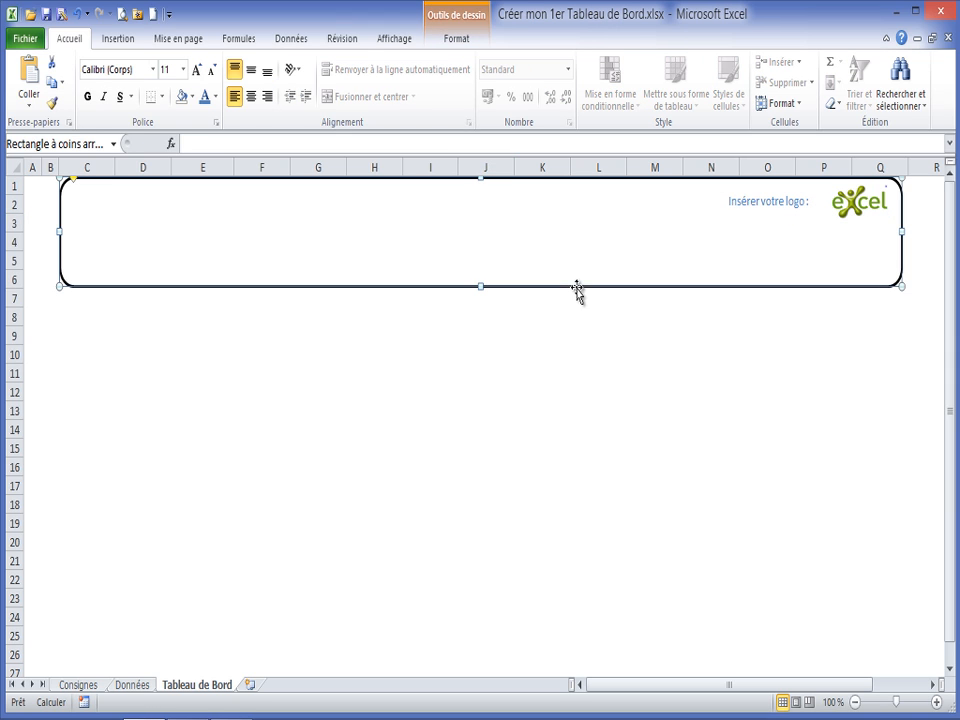
- Group the "Insérer votre logo :" text box, the Excel logo and the outlined header rectangle into one object
{"action": "left_click", "coordinate": [778, 202]}
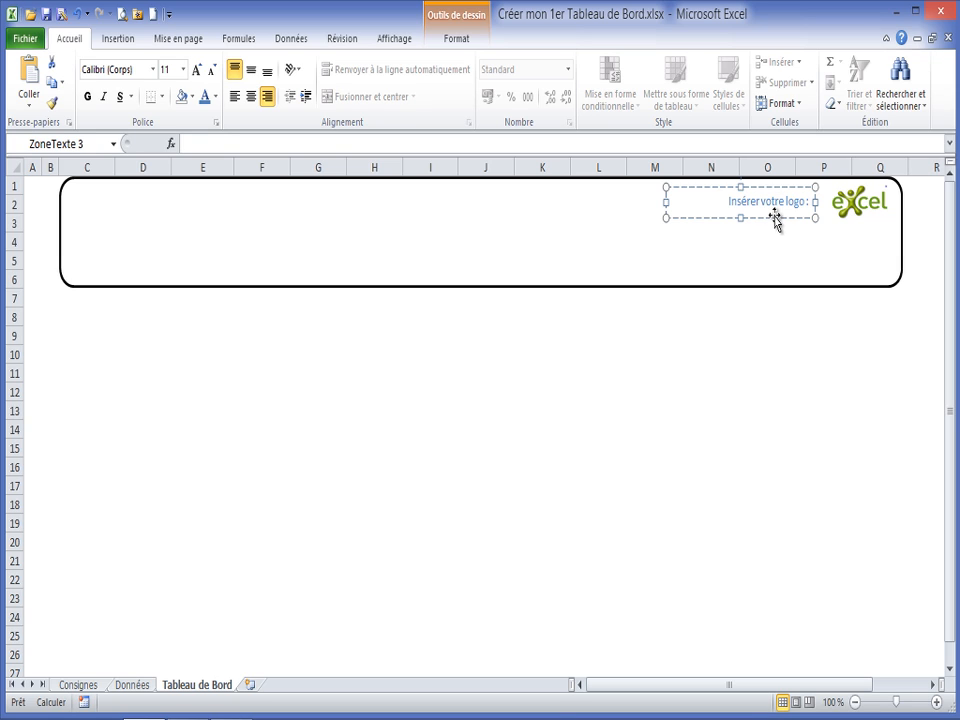
{"action": "left_click", "coordinate": [850, 215], "text": "shift"}
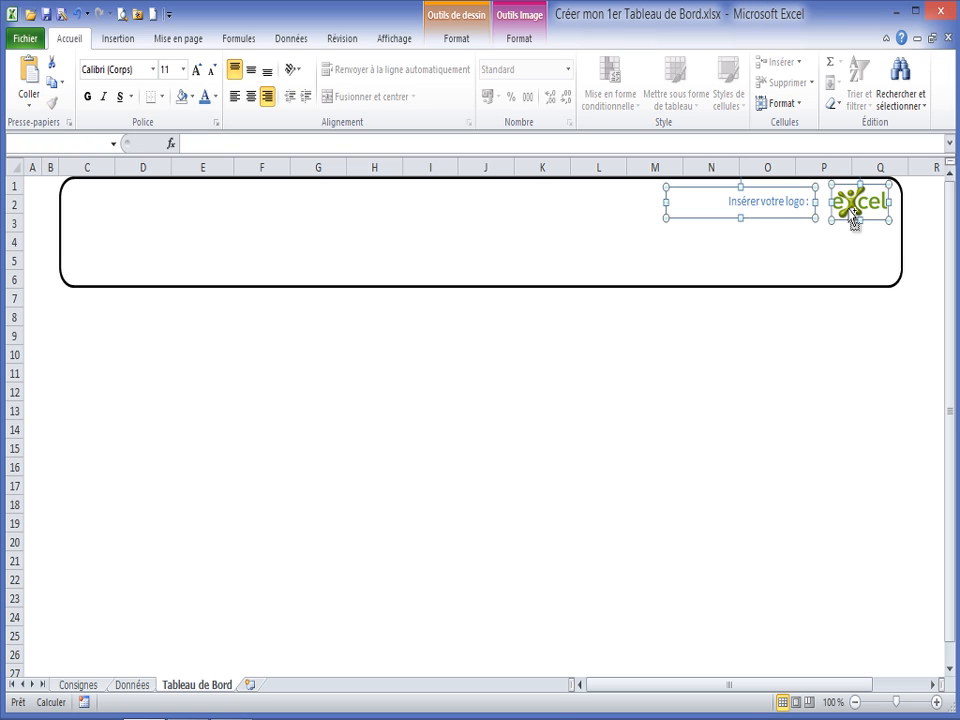
{"action": "left_click", "coordinate": [771, 288], "text": "shift"}
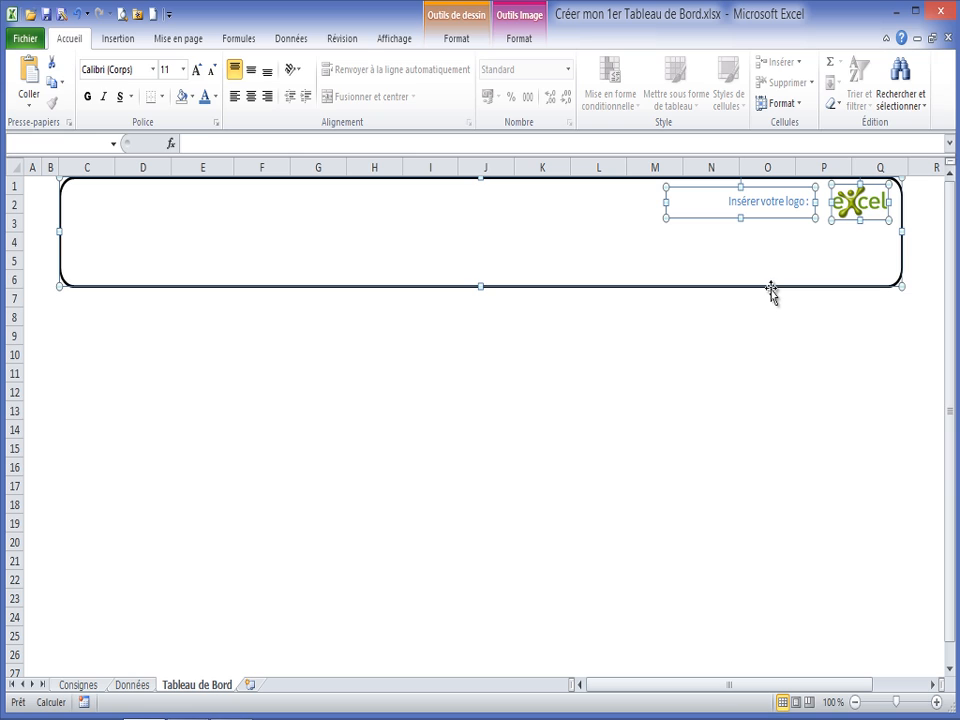
{"action": "left_click", "coordinate": [455, 40]}
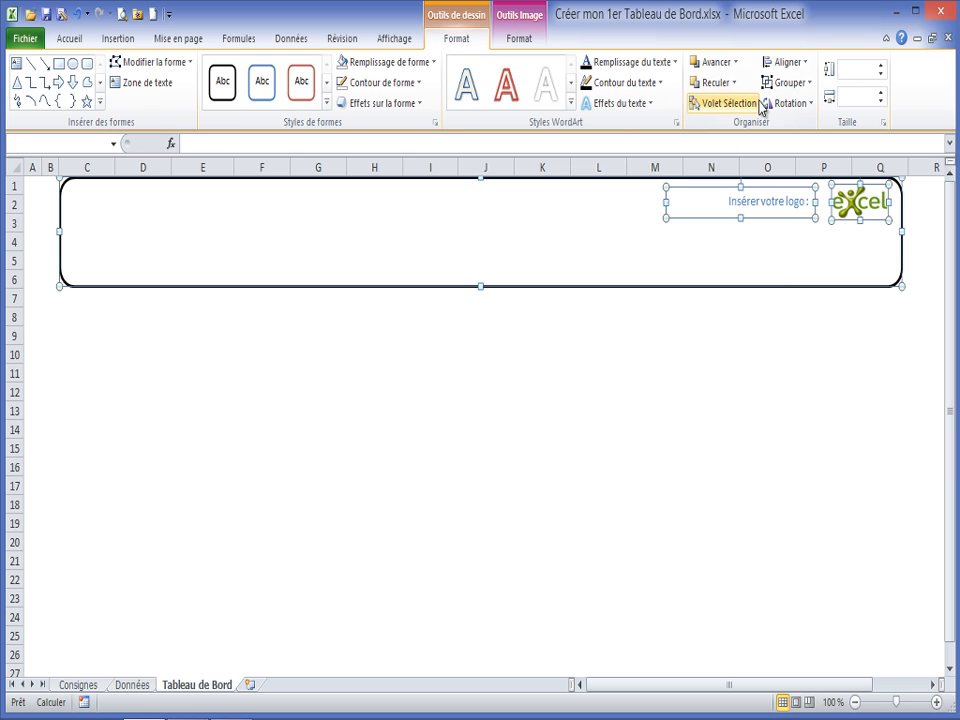
{"action": "left_click", "coordinate": [804, 84]}
{"action": "left_click", "coordinate": [800, 107]}
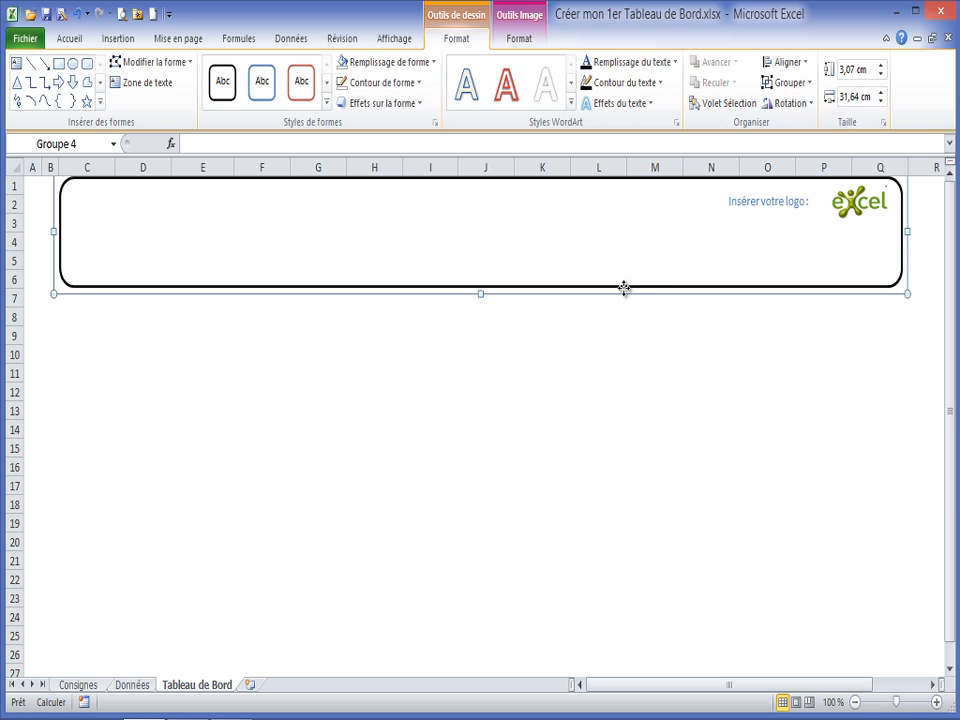
- Move the grouped header slightly down and toward column B, keeping it across the sheet's first rows
{"action": "mouse_move", "coordinate": [624, 289]}
{"action": "left_mouse_down"}
{"action": "mouse_move", "coordinate": [621, 375]}
{"action": "mouse_move", "coordinate": [619, 285]}
{"action": "mouse_move", "coordinate": [621, 294]}
{"action": "left_mouse_up"}
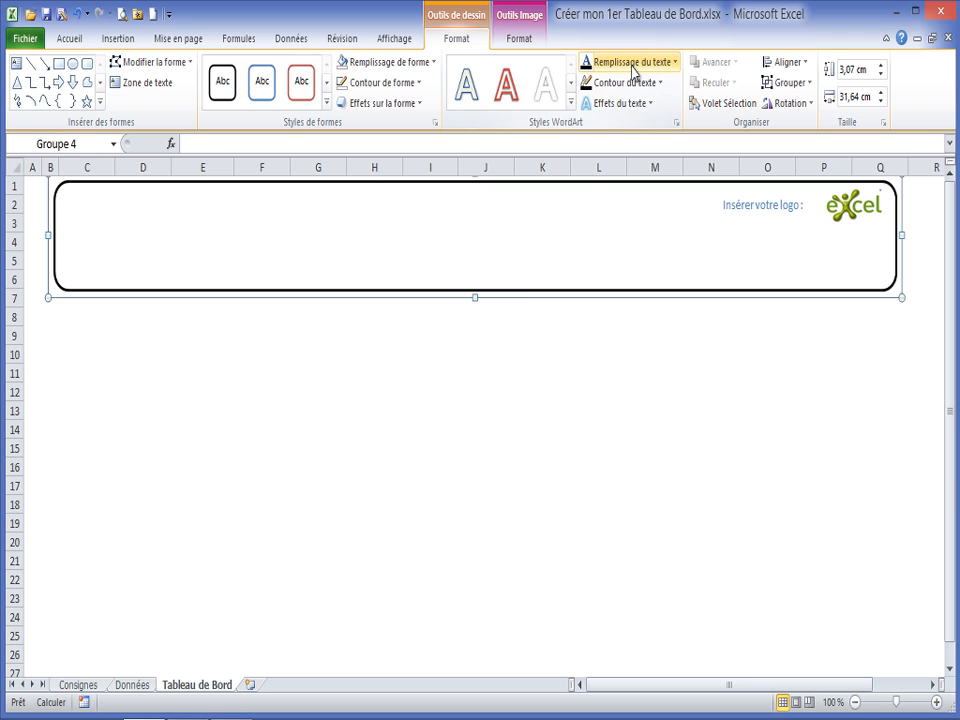
{"action": "left_click", "coordinate": [532, 256]}
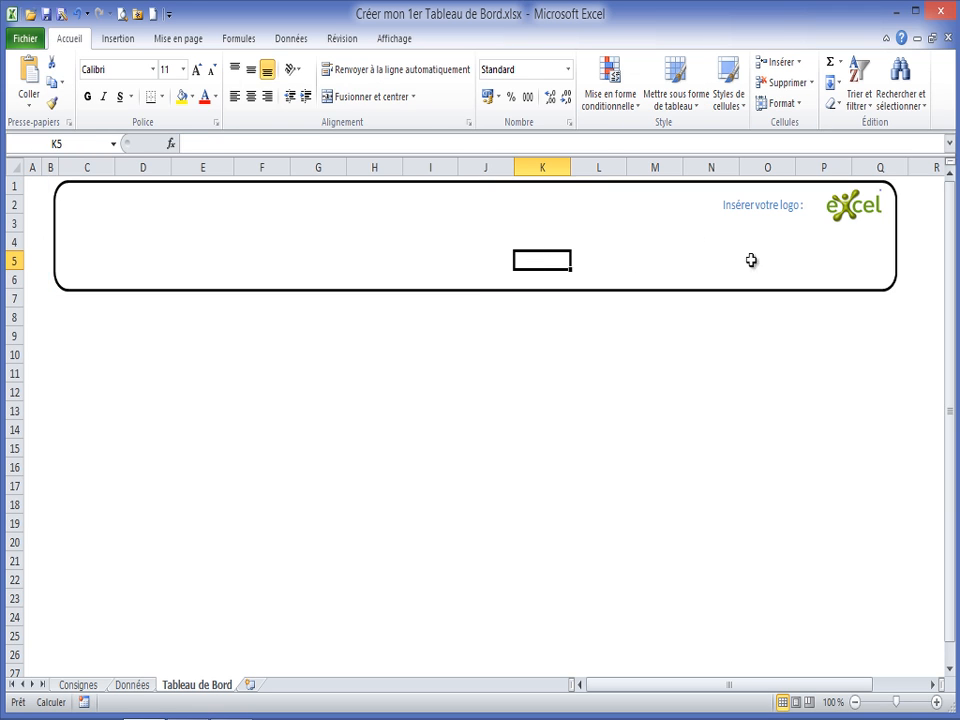
{"action": "left_click", "coordinate": [703, 293]}
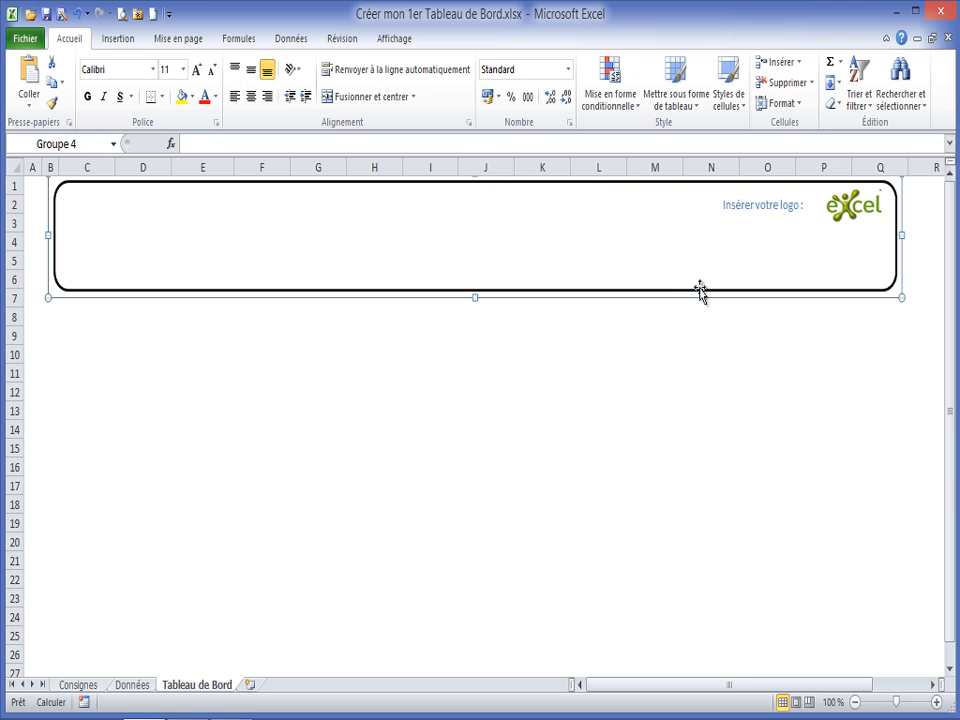
{"action": "left_click", "coordinate": [584, 357]}
{"action": "left_click", "coordinate": [581, 291]}
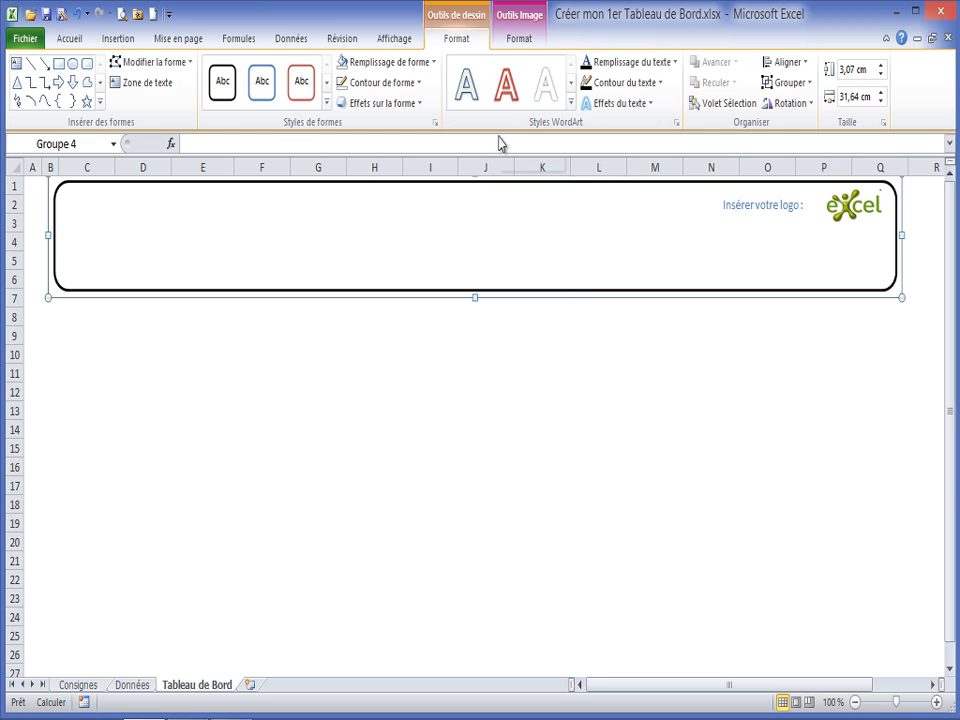
- Examine the black menu band in the finished workbook Mon 1er Tableau de Bord.xlsm and return to Créer mon 1er Tableau de Bord.xlsx
{"action": "left_click", "coordinate": [394, 38]}
{"action": "left_click", "coordinate": [828, 100]}
{"action": "left_click", "coordinate": [850, 126]}
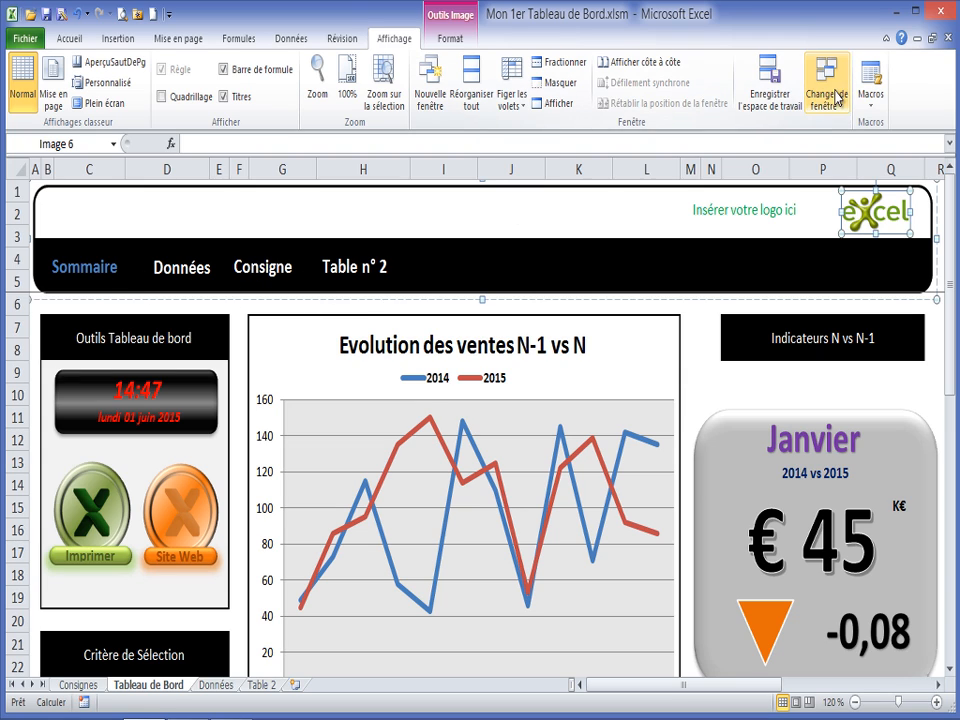
{"action": "left_click", "coordinate": [826, 95]}
{"action": "left_click", "coordinate": [839, 150]}
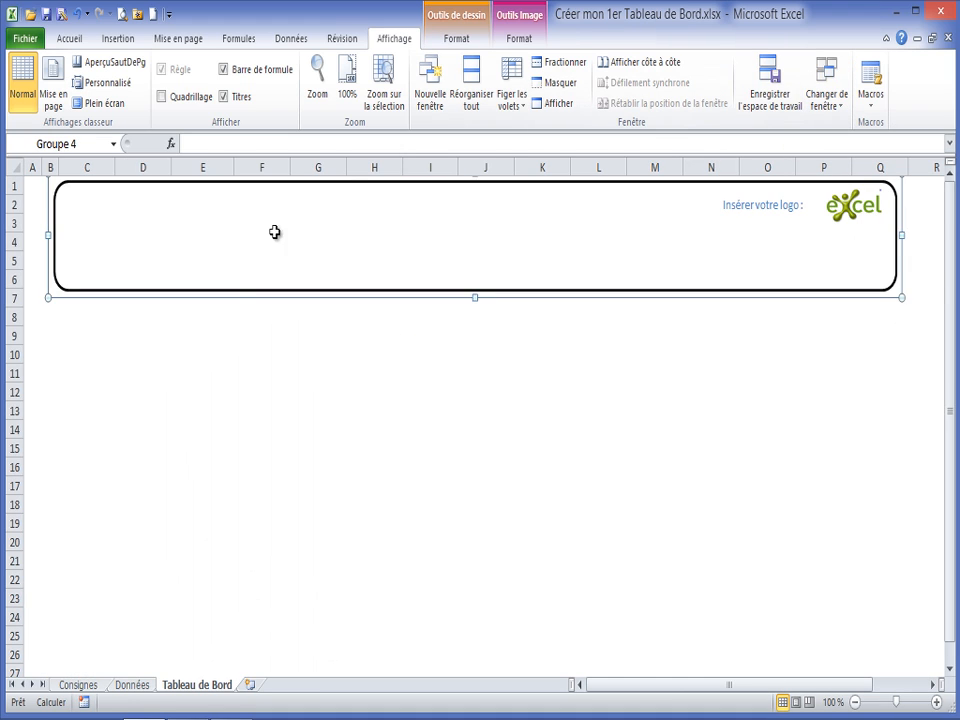
- Draw a rectangle with rounded same-side corners, about 30.4 by 1.9 cm, below the header across columns C to Q, and give it the solid black style
{"action": "left_click", "coordinate": [195, 350]}
{"action": "left_click", "coordinate": [118, 40]}
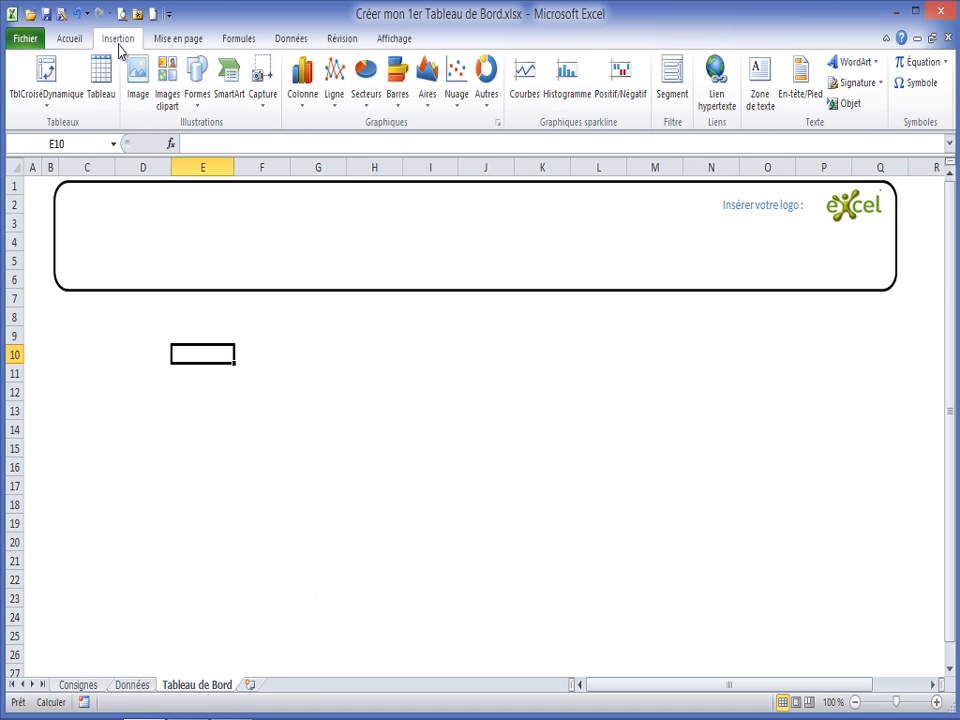
{"action": "left_click", "coordinate": [201, 110]}
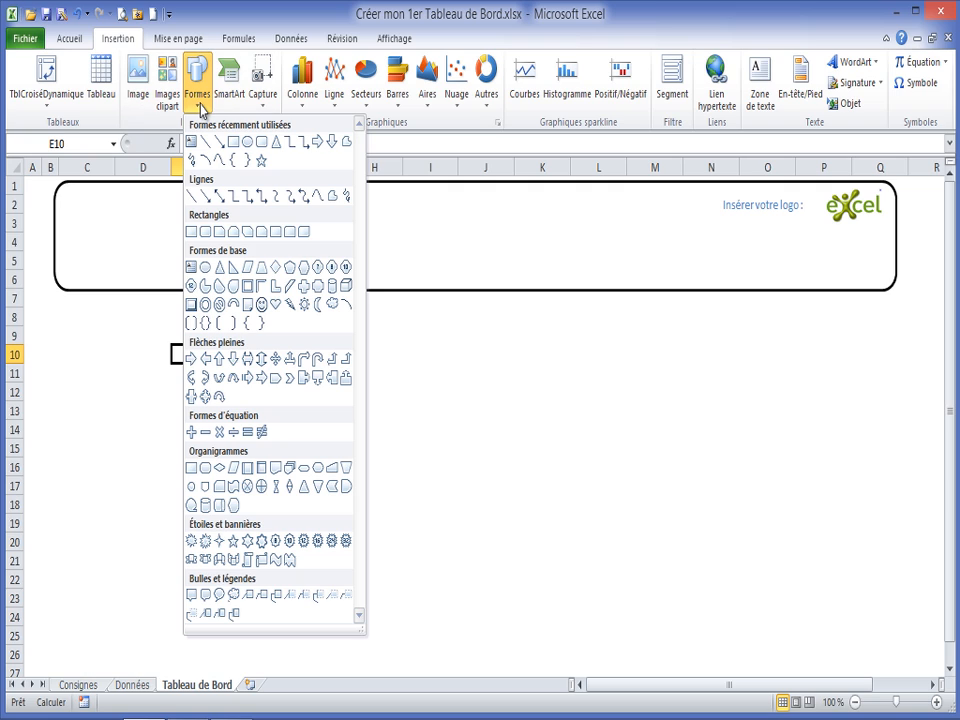
{"action": "left_click", "coordinate": [290, 236]}
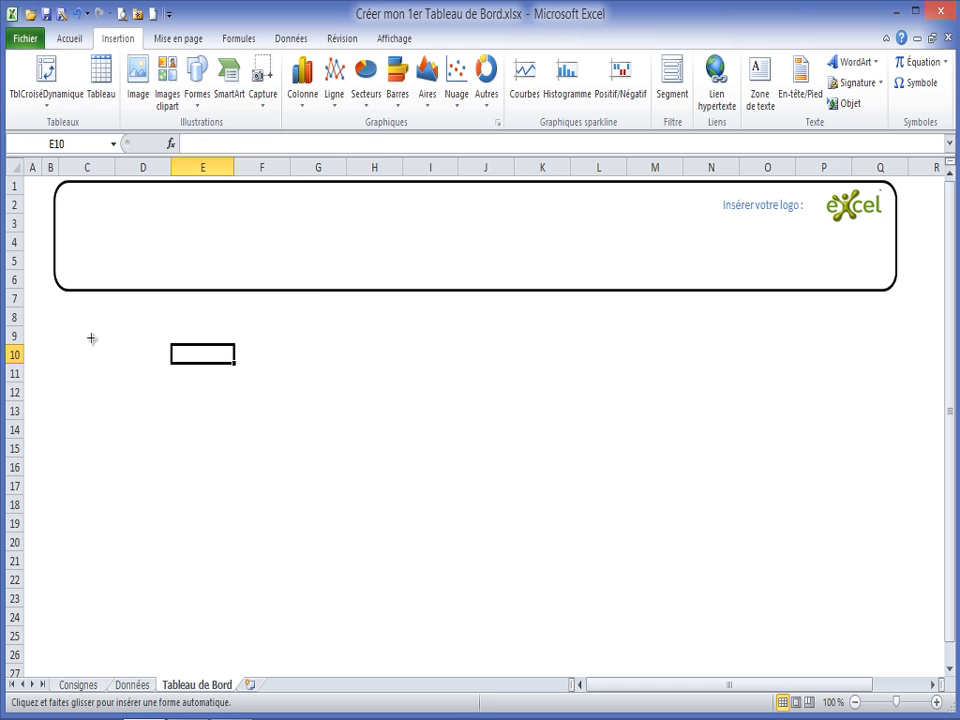
{"action": "mouse_move", "coordinate": [73, 332]}
{"action": "left_mouse_down"}
{"action": "mouse_move", "coordinate": [156, 349]}
{"action": "mouse_move", "coordinate": [716, 380]}
{"action": "mouse_move", "coordinate": [883, 401]}
{"action": "left_mouse_up"}
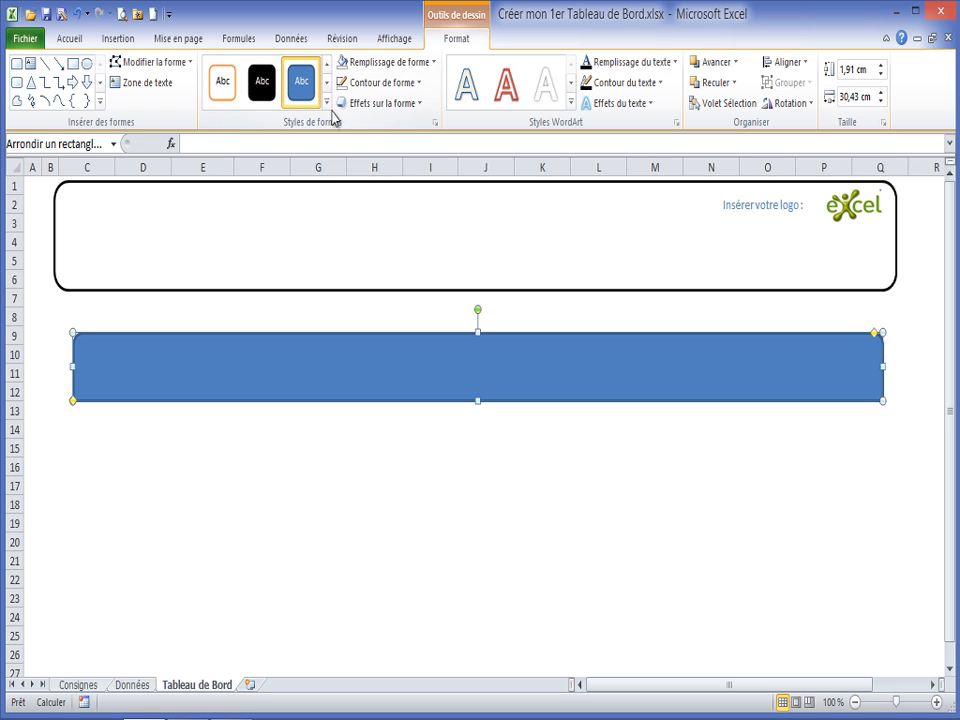
{"action": "left_click", "coordinate": [264, 86]}
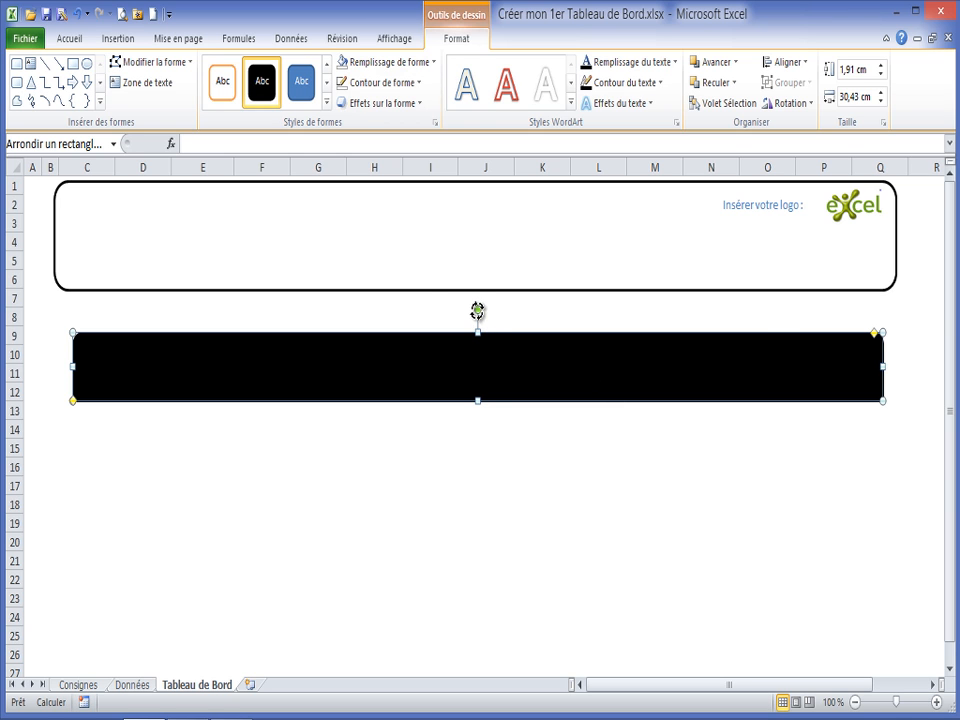
- Rotate the black shape 180° and fit it into the lower part of the header frame at about 31.5 by 1.6 cm
{"action": "left_click_drag", "start_coordinate": [477, 311], "coordinate": [482, 465]}
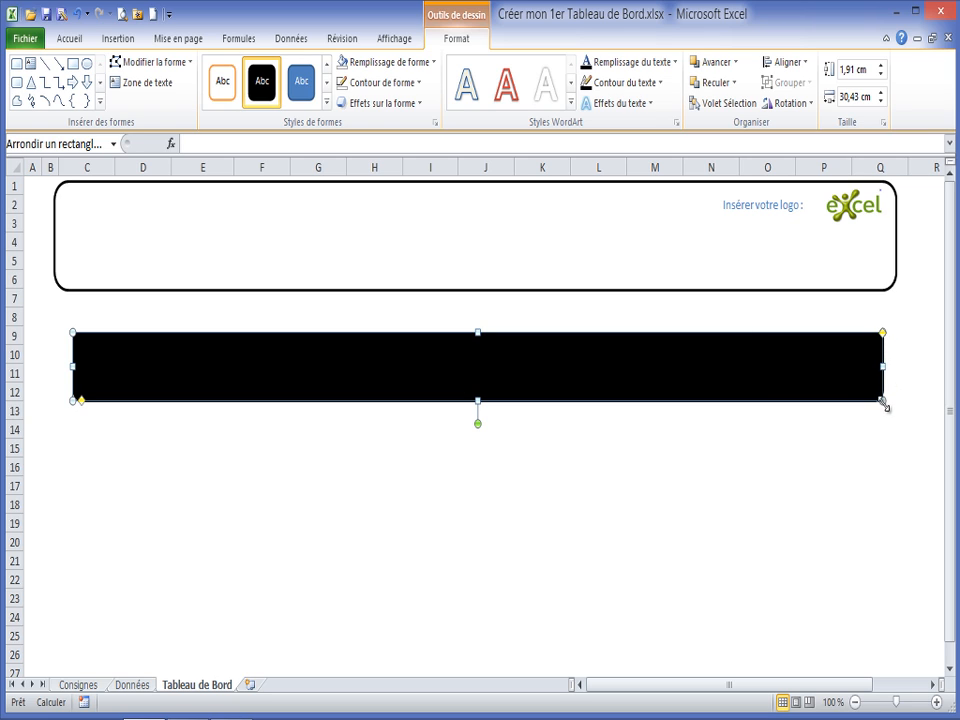
{"action": "left_click_drag", "start_coordinate": [884, 404], "coordinate": [877, 400]}
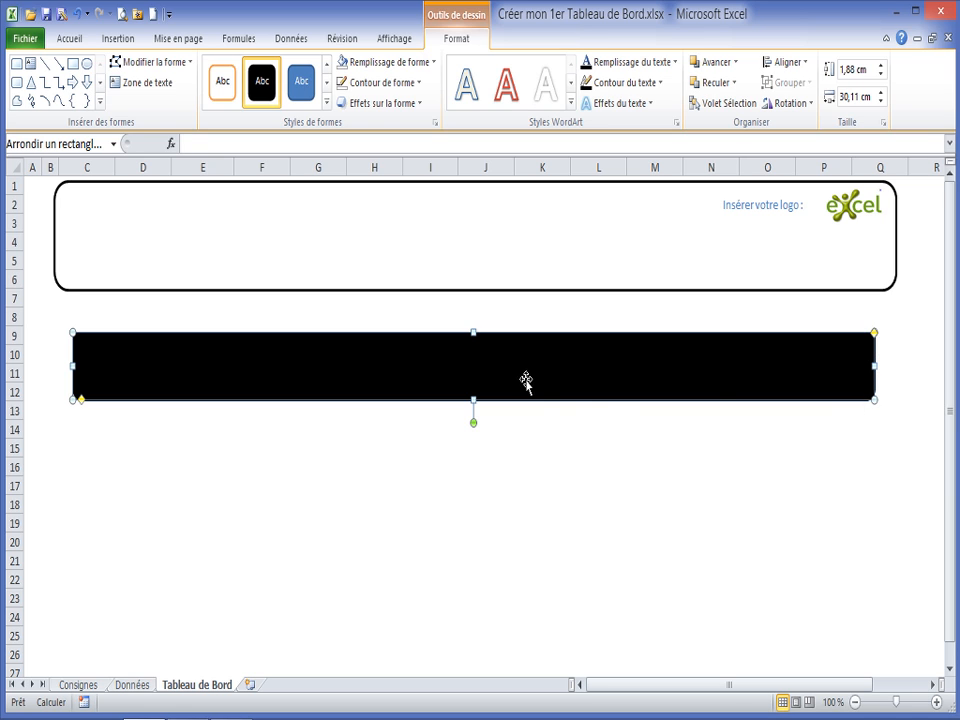
{"action": "left_click_drag", "start_coordinate": [596, 398], "coordinate": [581, 292]}
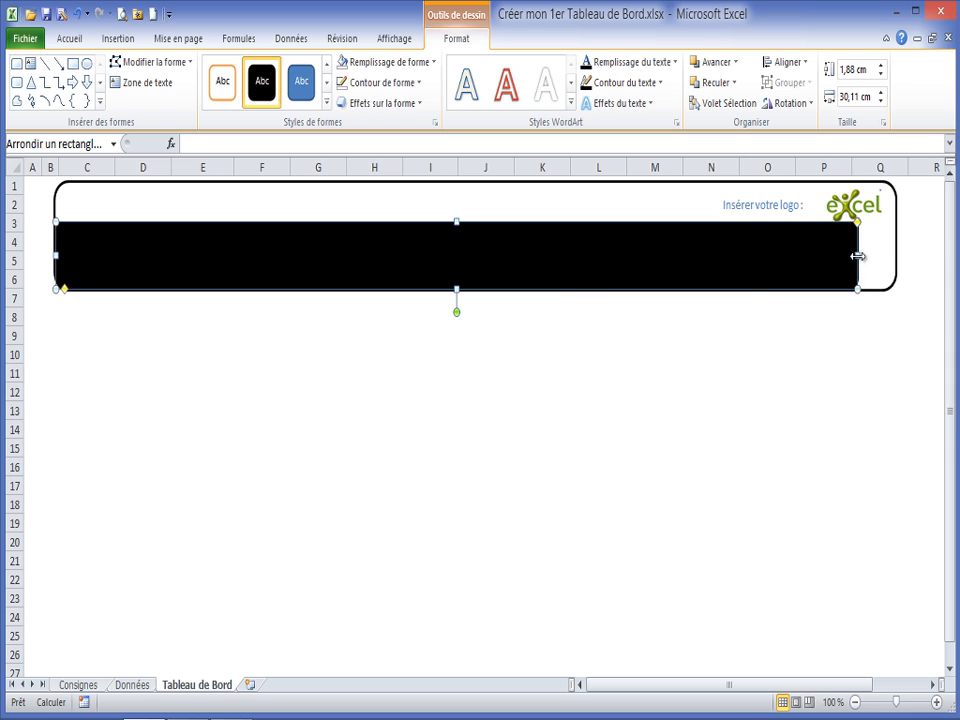
{"action": "left_click_drag", "start_coordinate": [862, 255], "coordinate": [895, 256]}
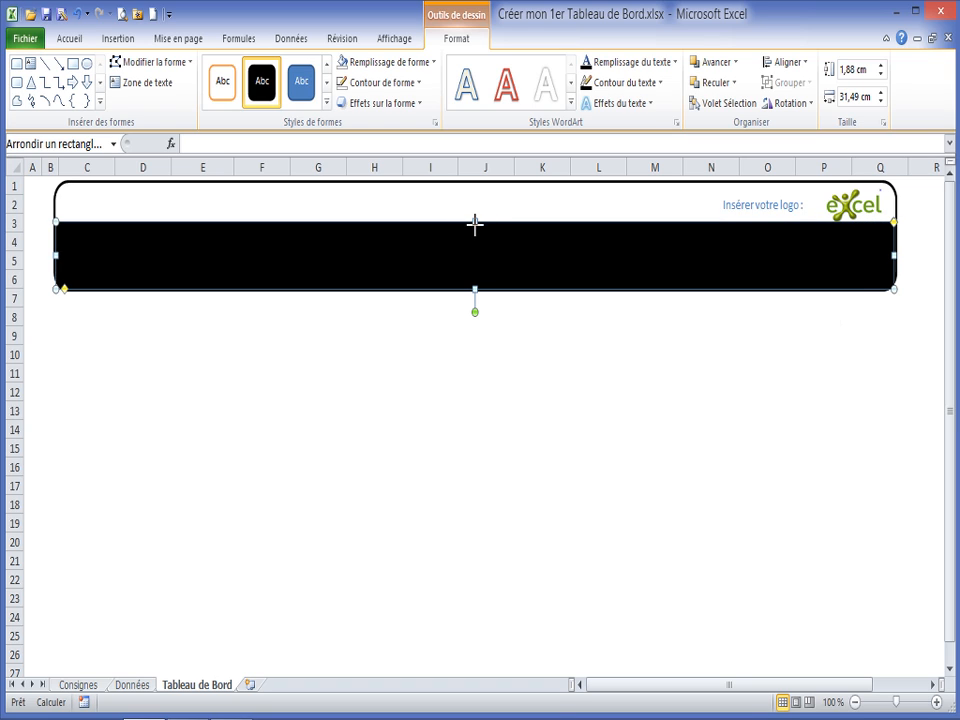
{"action": "left_click_drag", "start_coordinate": [474, 224], "coordinate": [475, 232]}
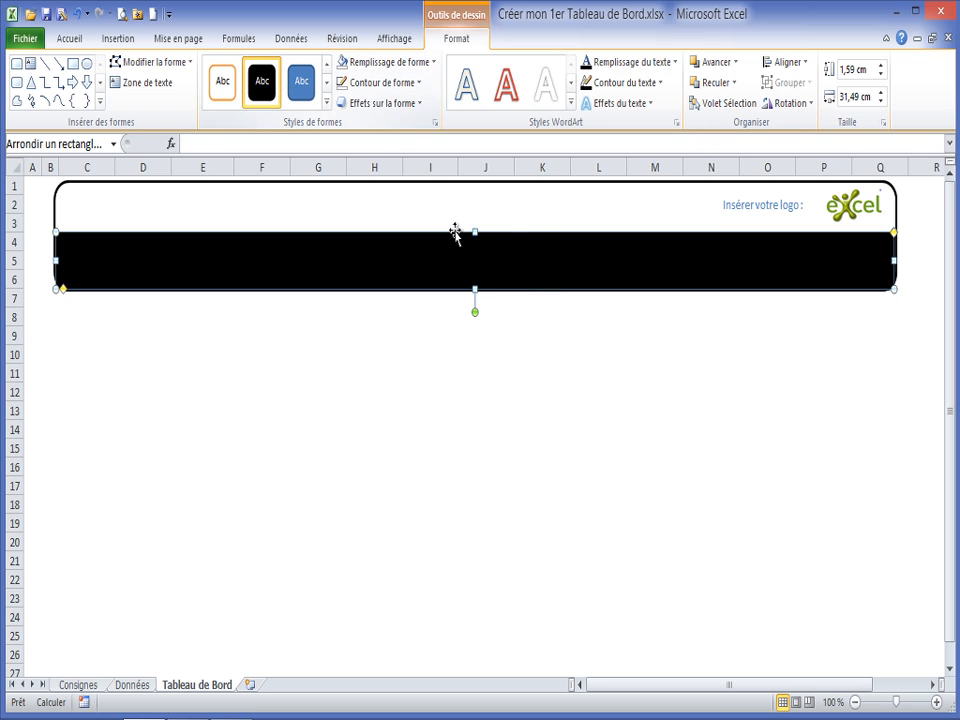
- Set the black band's object positioning so it neither moves nor resizes with the cells
{"action": "right_click", "coordinate": [508, 245]}
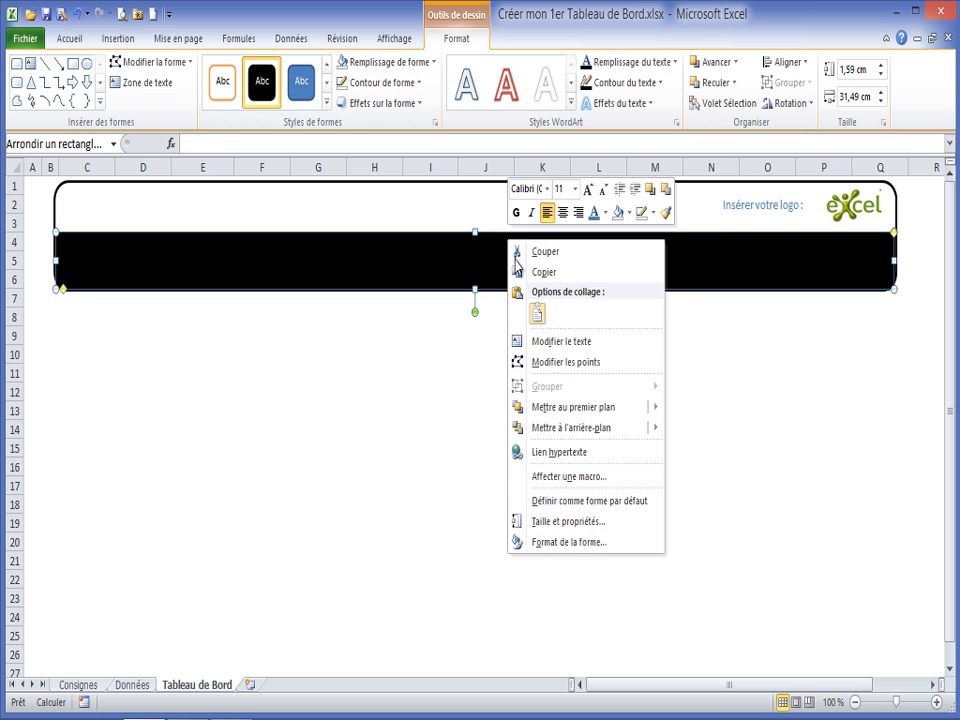
{"action": "left_click", "coordinate": [572, 522]}
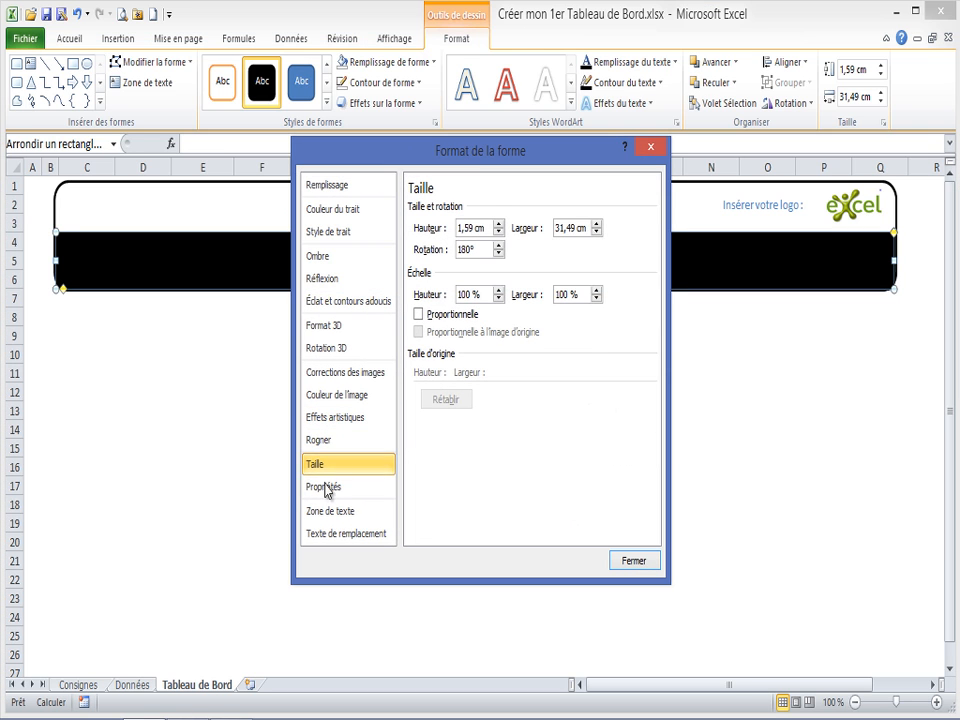
{"action": "left_click", "coordinate": [356, 488]}
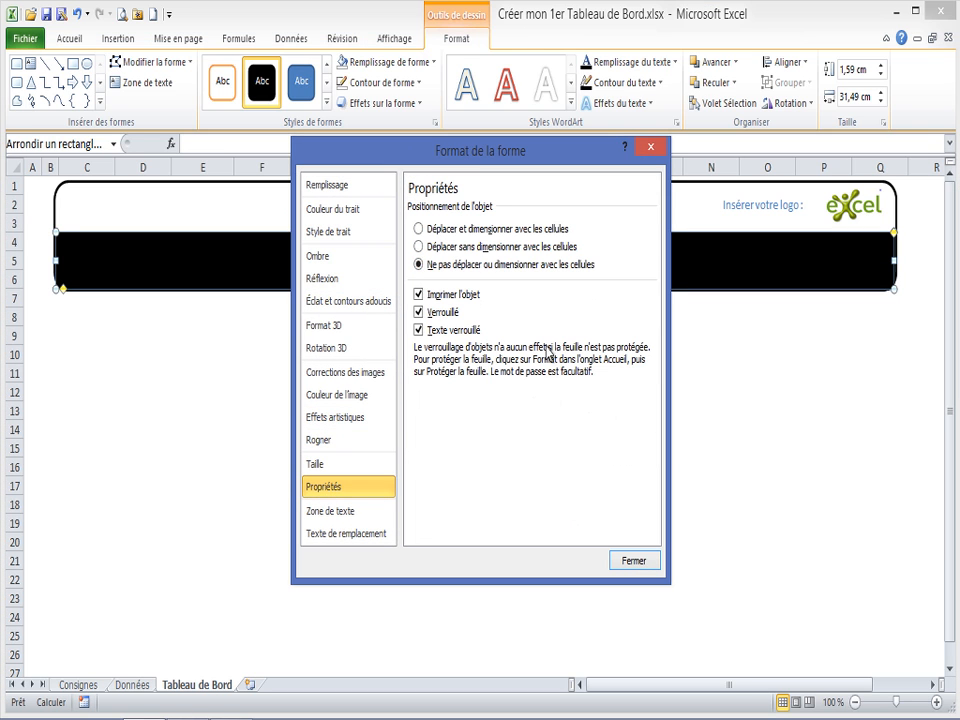
{"action": "left_click", "coordinate": [634, 560]}
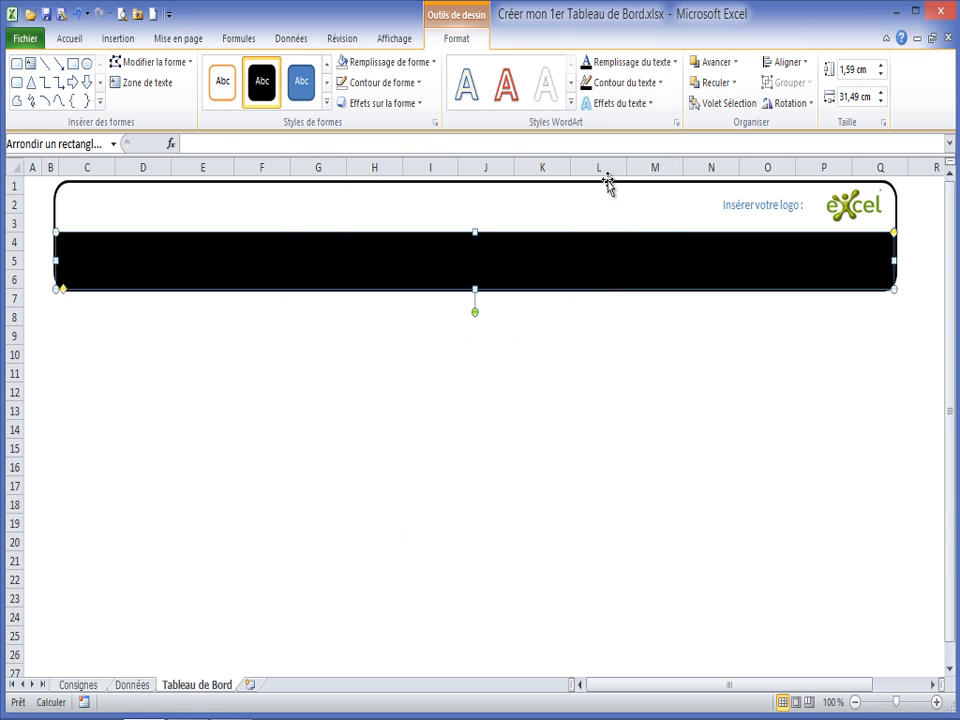
- Group the black band with the rest of the header and move the group slightly down within rows 1 to 7
{"action": "key", "text": "ctrl+a"}
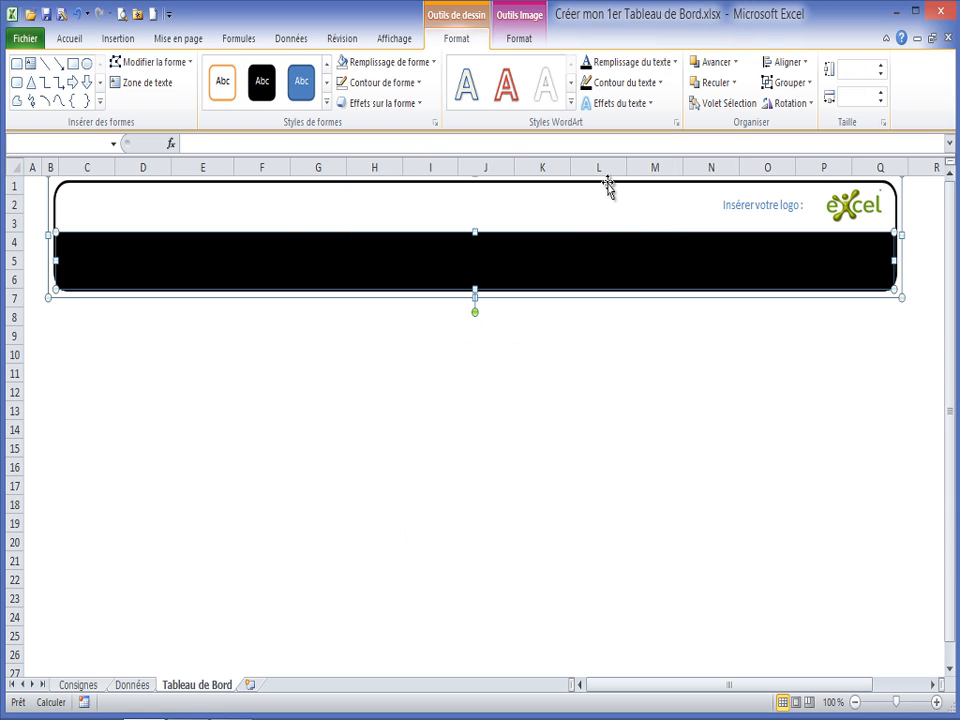
{"action": "left_click", "coordinate": [790, 82]}
{"action": "left_click", "coordinate": [792, 104]}
{"action": "left_click", "coordinate": [630, 370]}
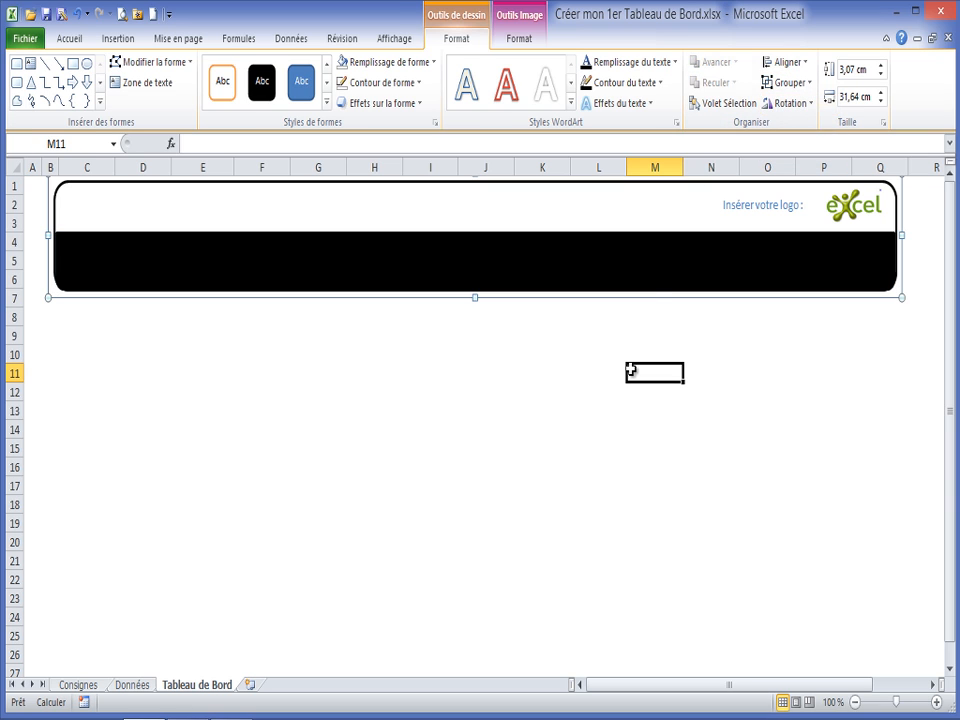
{"action": "left_click", "coordinate": [534, 274]}
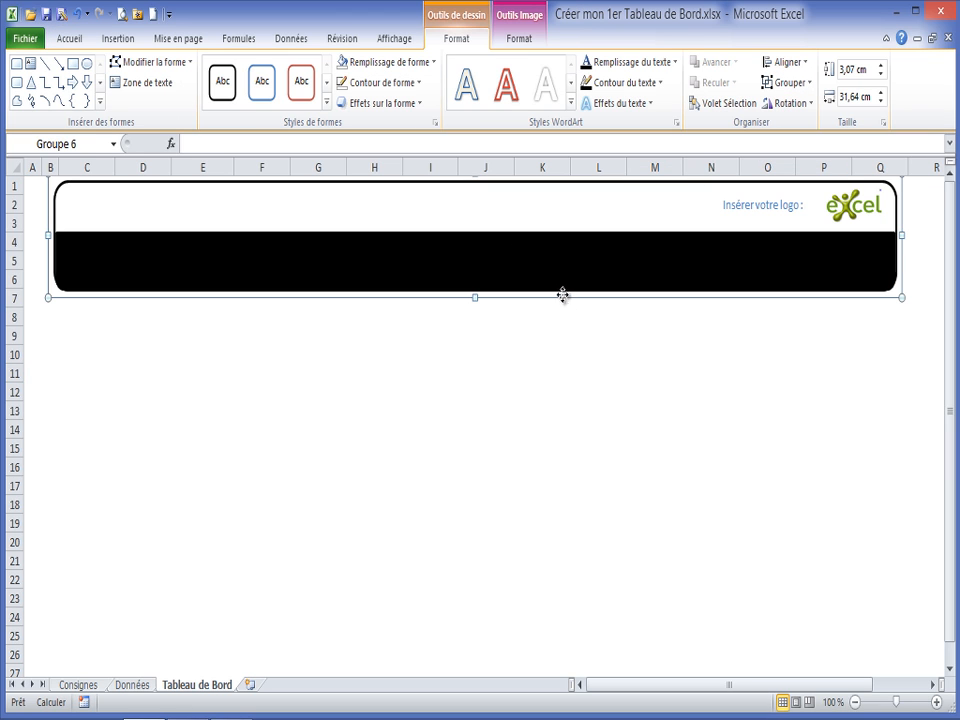
{"action": "mouse_move", "coordinate": [563, 294]}
{"action": "left_mouse_down"}
{"action": "mouse_move", "coordinate": [566, 340]}
{"action": "mouse_move", "coordinate": [566, 300]}
{"action": "left_mouse_up"}
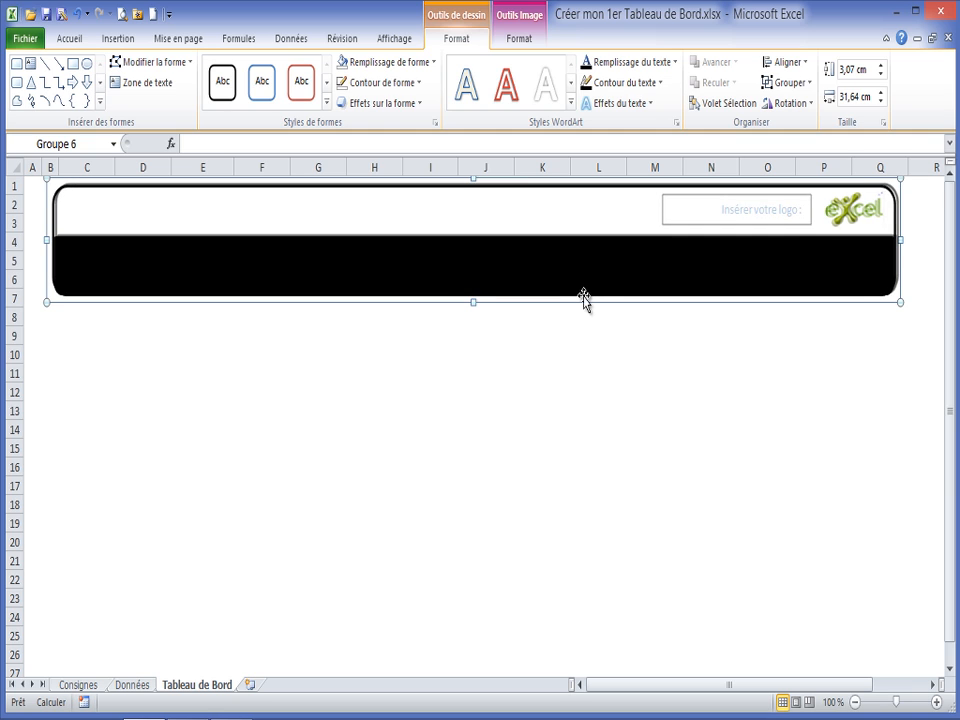
{"action": "left_click", "coordinate": [551, 339]}
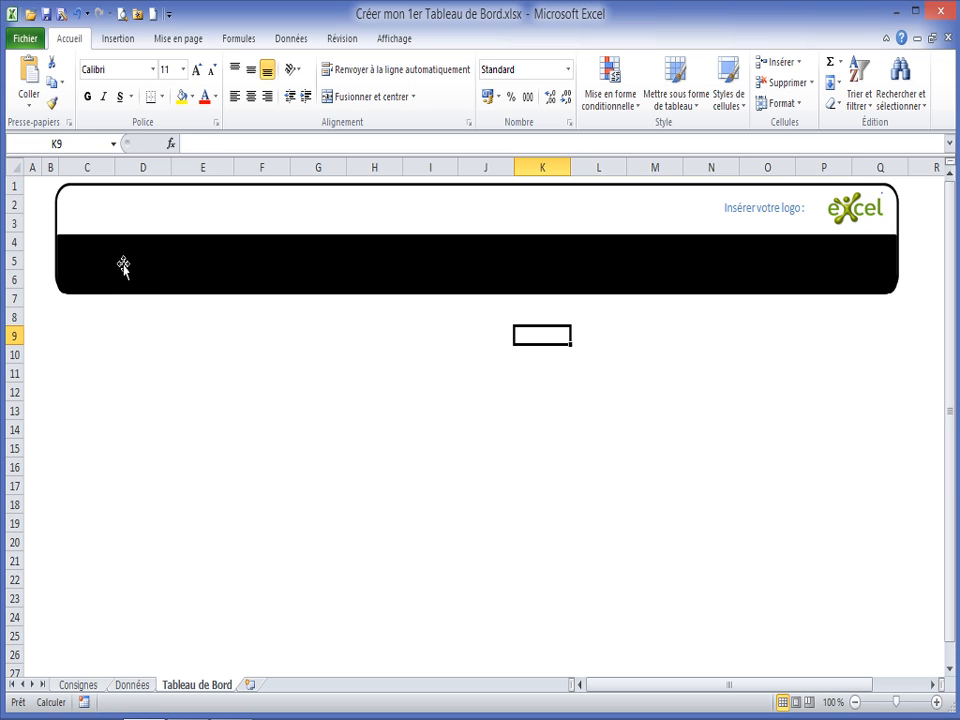
- Look through the Consignes and Données sheets and return to the Tableau de Bord sheet
{"action": "left_click", "coordinate": [135, 686]}
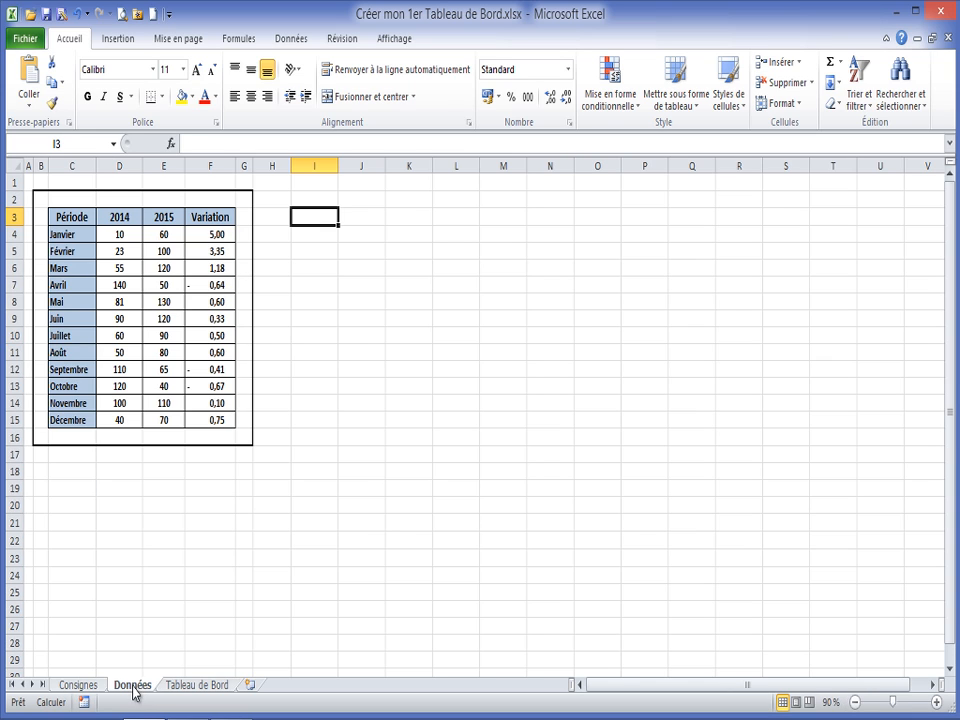
{"action": "left_click", "coordinate": [92, 686]}
{"action": "left_click", "coordinate": [138, 686]}
{"action": "left_click", "coordinate": [196, 686]}
{"action": "left_click", "coordinate": [135, 686]}
{"action": "left_click", "coordinate": [78, 686]}
{"action": "left_click", "coordinate": [134, 686]}
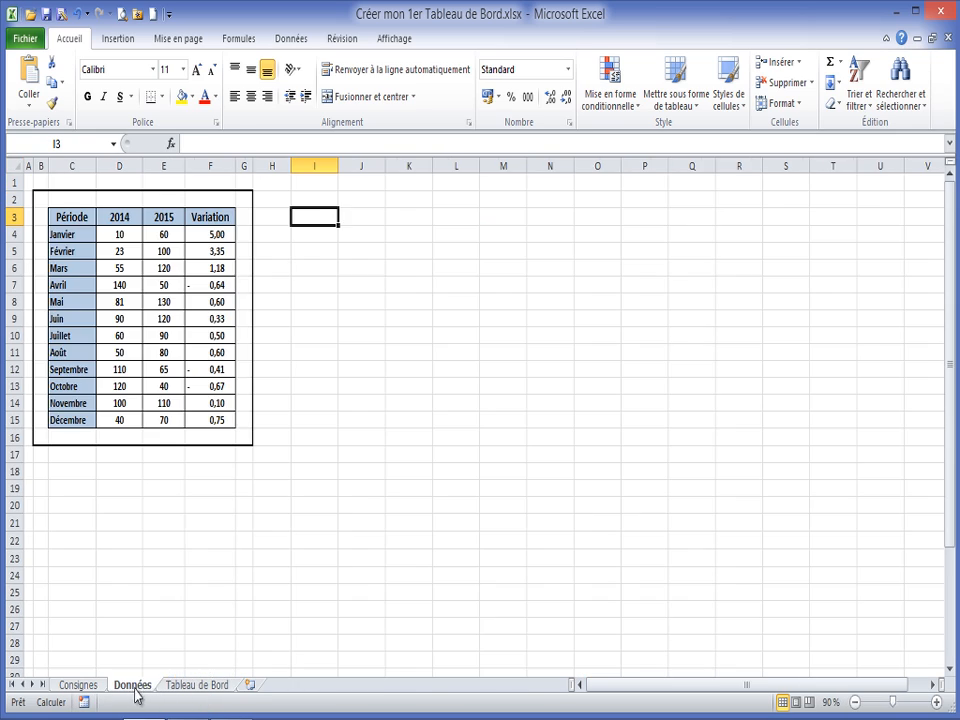
{"action": "left_click", "coordinate": [175, 686]}
{"action": "left_click", "coordinate": [128, 686]}
{"action": "left_click", "coordinate": [90, 686]}
{"action": "left_click", "coordinate": [163, 686]}
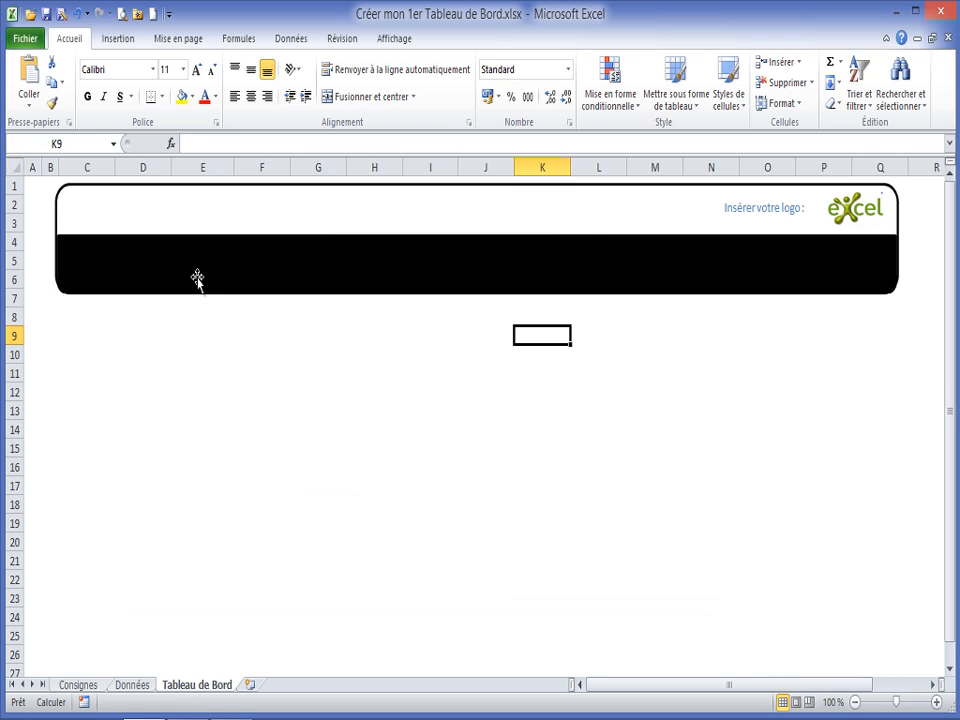
- Insert a text box reading "Tableau de Bord" below the header, around columns D and E in rows 9 to 11
{"action": "left_click", "coordinate": [120, 40]}
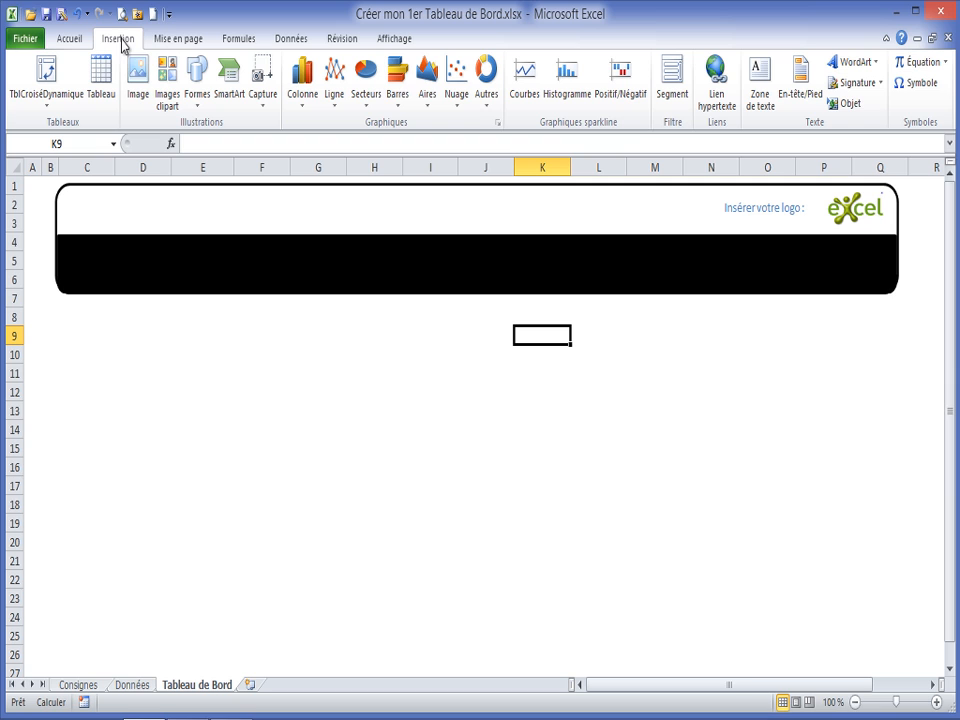
{"action": "left_click", "coordinate": [198, 100]}
{"action": "left_click", "coordinate": [204, 141]}
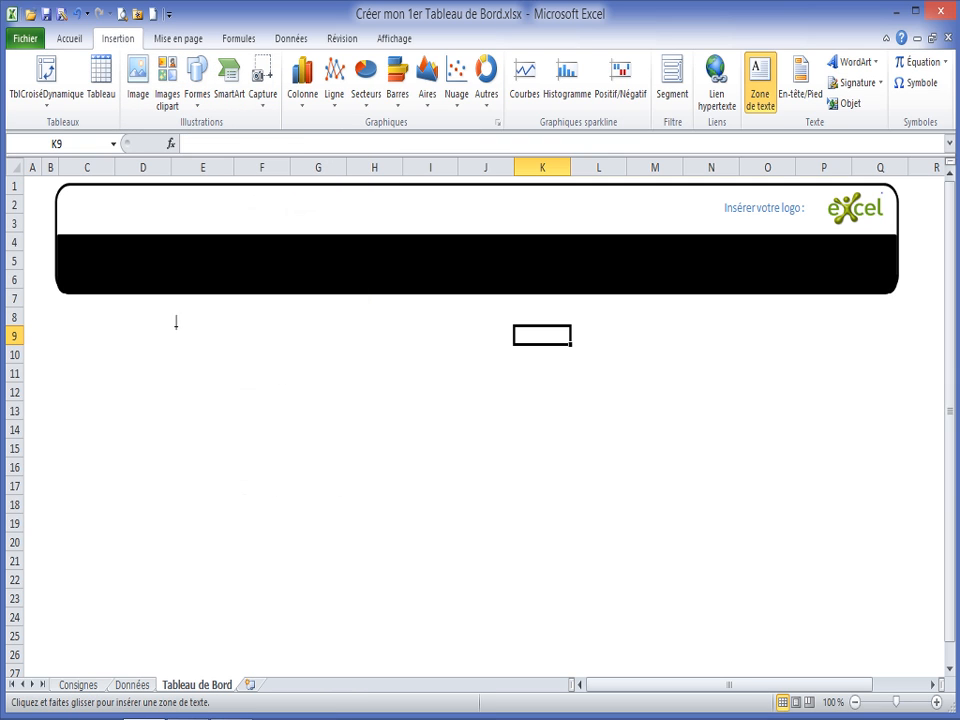
{"action": "left_click_drag", "start_coordinate": [156, 351], "coordinate": [259, 385]}
{"action": "left_click_drag", "start_coordinate": [263, 388], "coordinate": [243, 386]}
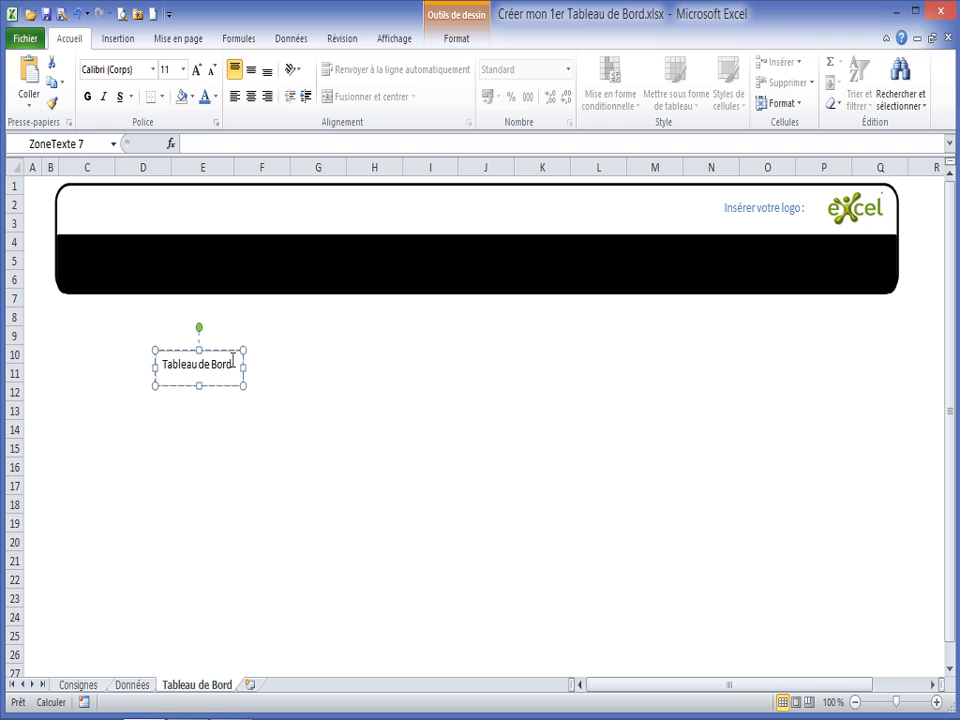
{"action": "left_click_drag", "start_coordinate": [220, 386], "coordinate": [219, 377]}
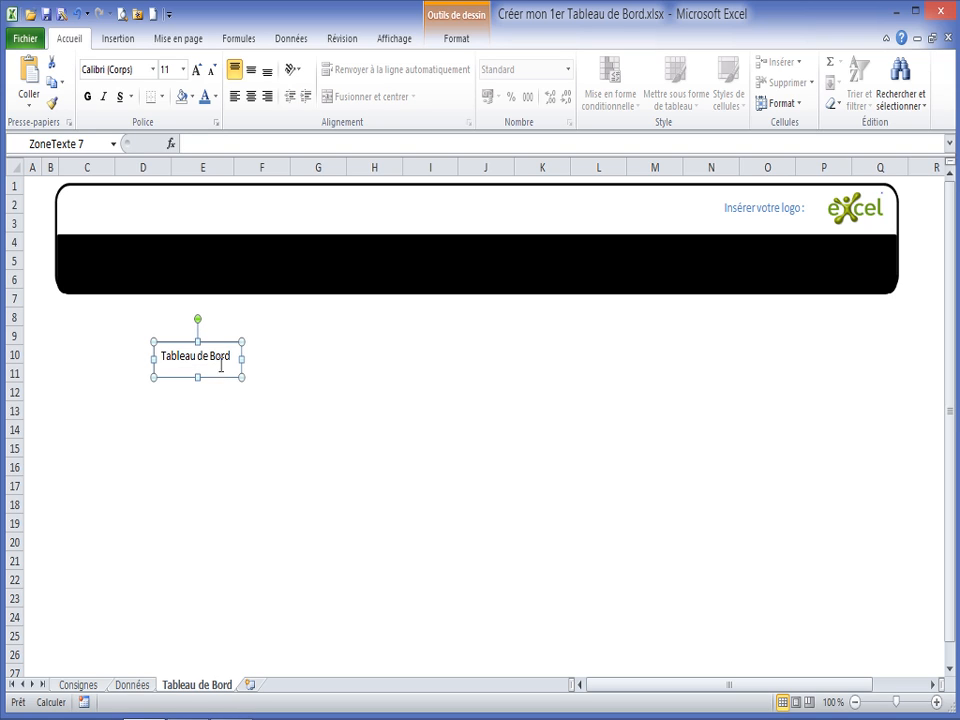
- Centre the text box's text both ways, make it bold at size 12, and widen the box to about 4 cm
{"action": "left_click", "coordinate": [251, 69]}
{"action": "left_click", "coordinate": [251, 97]}
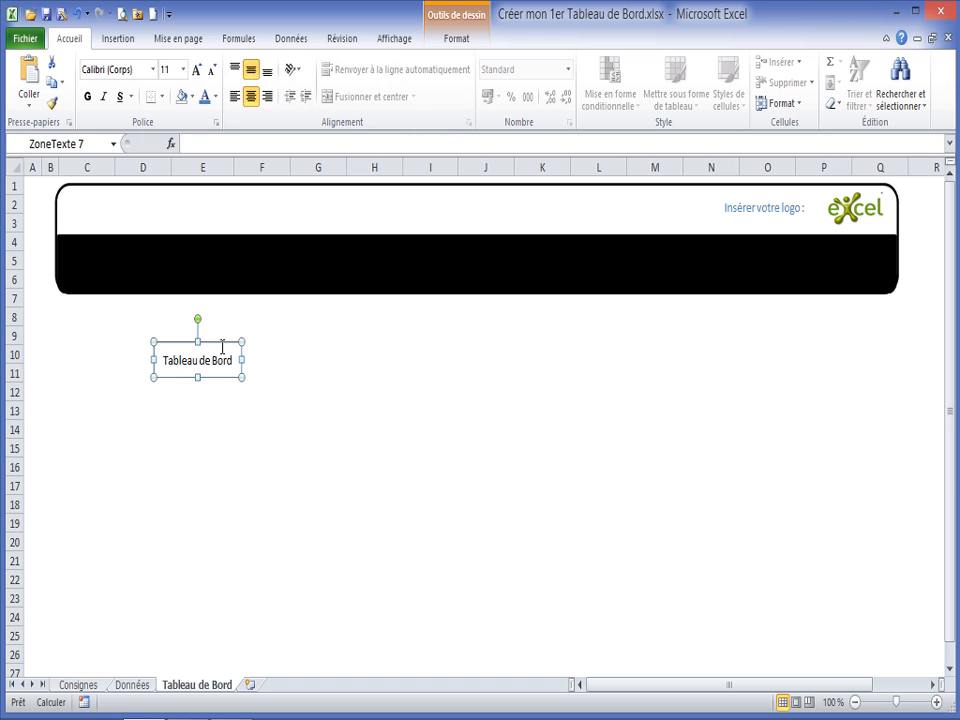
{"action": "left_click", "coordinate": [88, 96]}
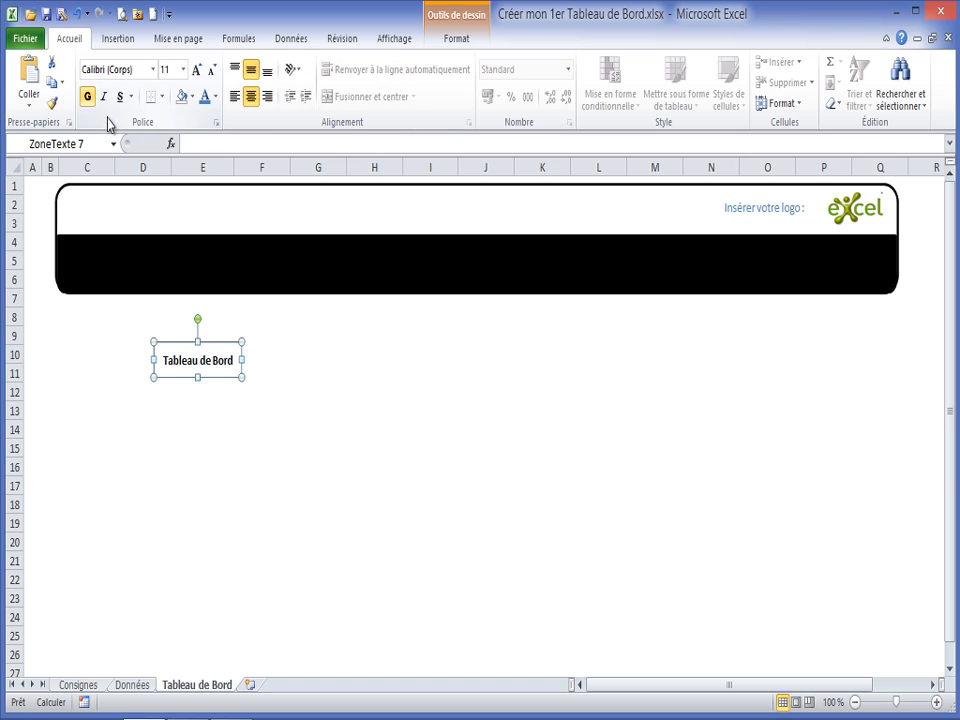
{"action": "left_click", "coordinate": [196, 69]}
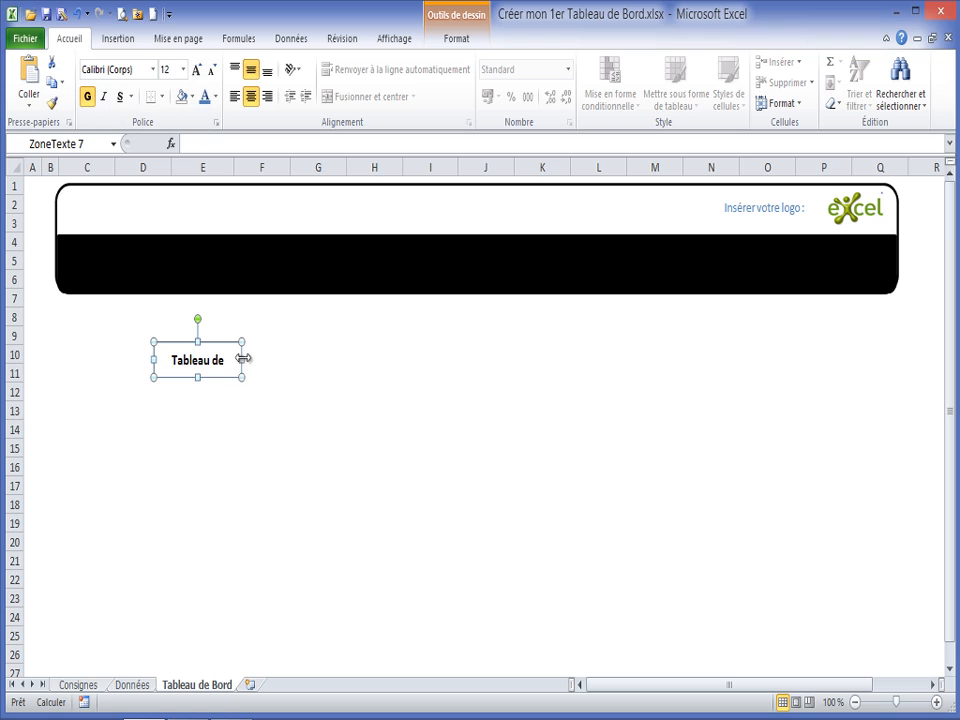
{"action": "left_click_drag", "start_coordinate": [252, 360], "coordinate": [262, 361]}
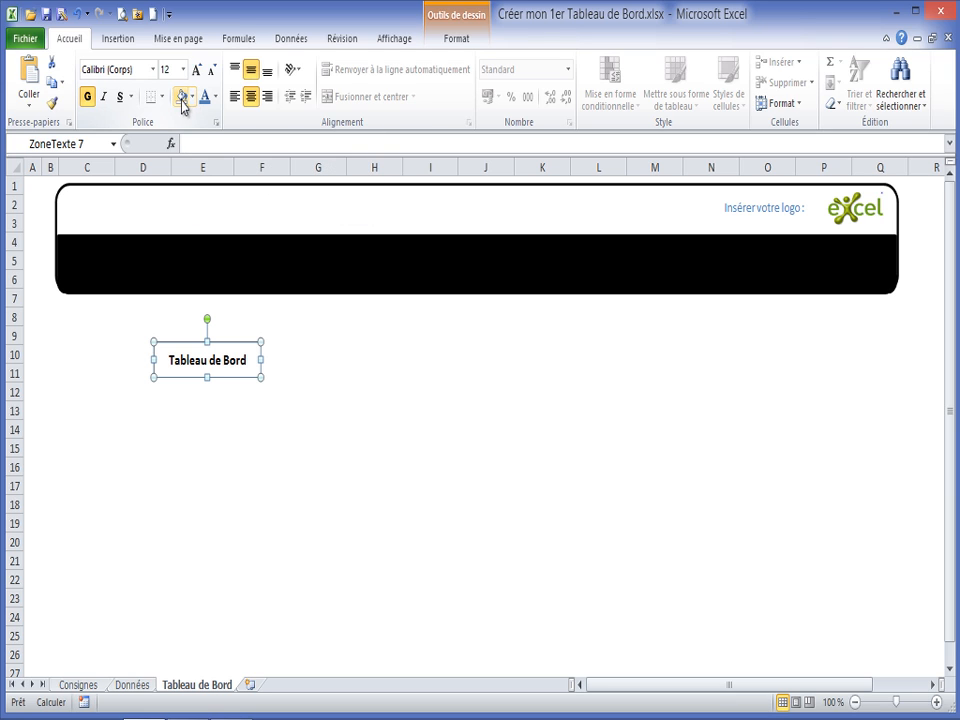
- Give the "Tableau de Bord" text box white text and a black fill
{"action": "left_click", "coordinate": [215, 96]}
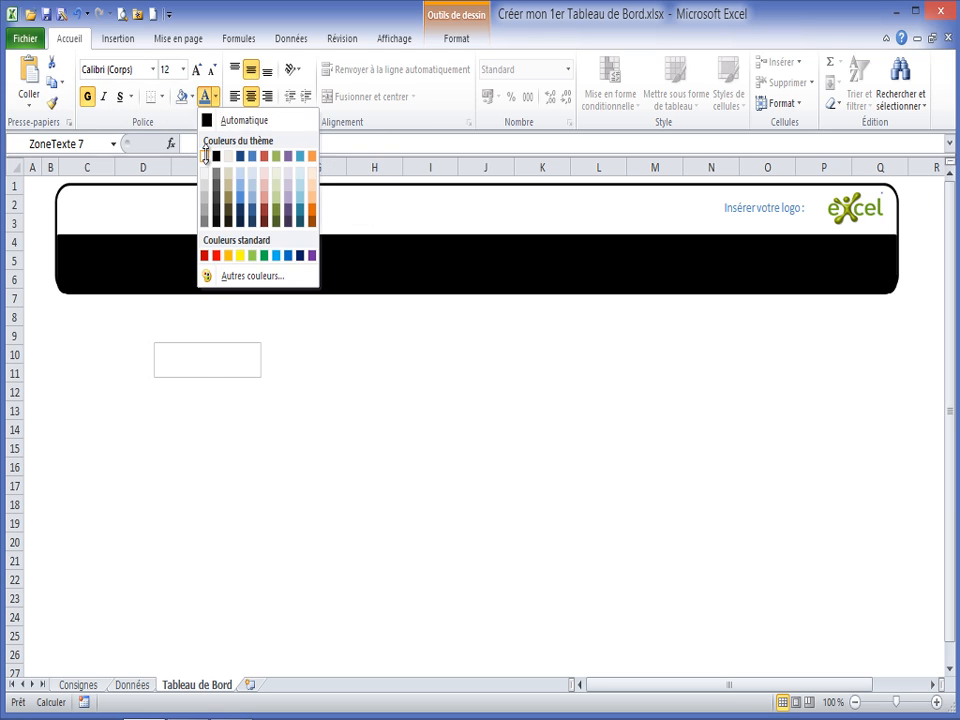
{"action": "left_click", "coordinate": [206, 154]}
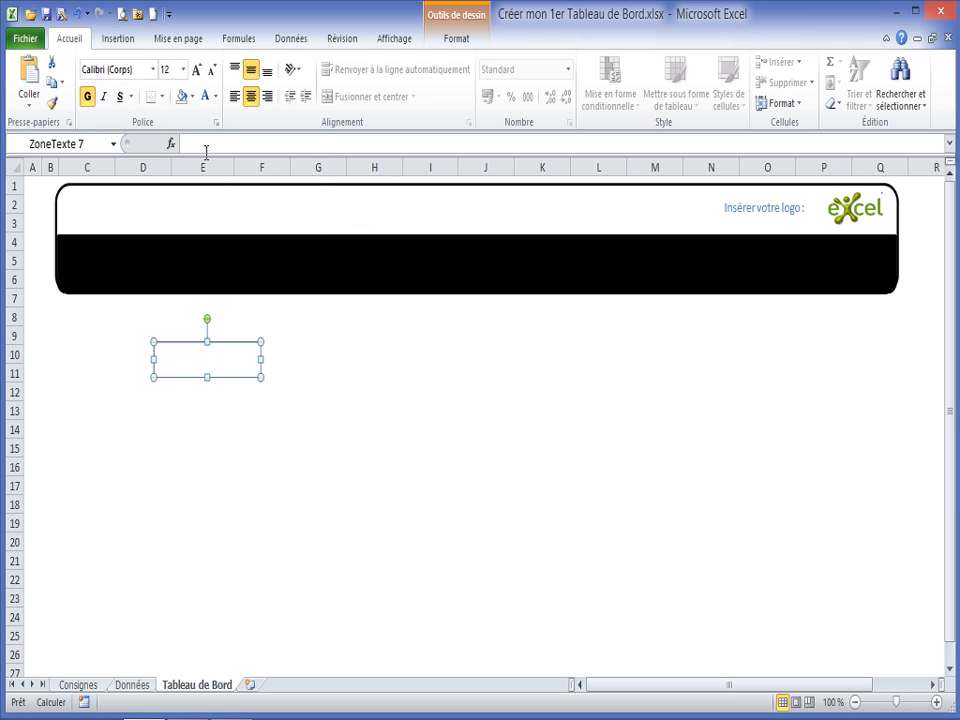
{"action": "left_click", "coordinate": [191, 97]}
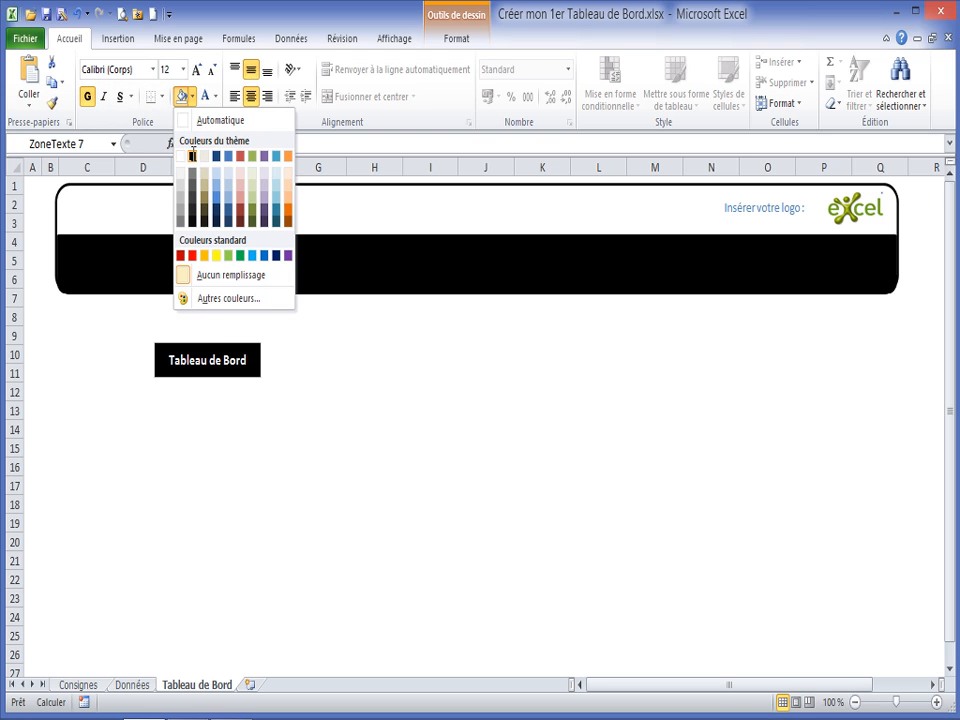
{"action": "left_click", "coordinate": [192, 155]}
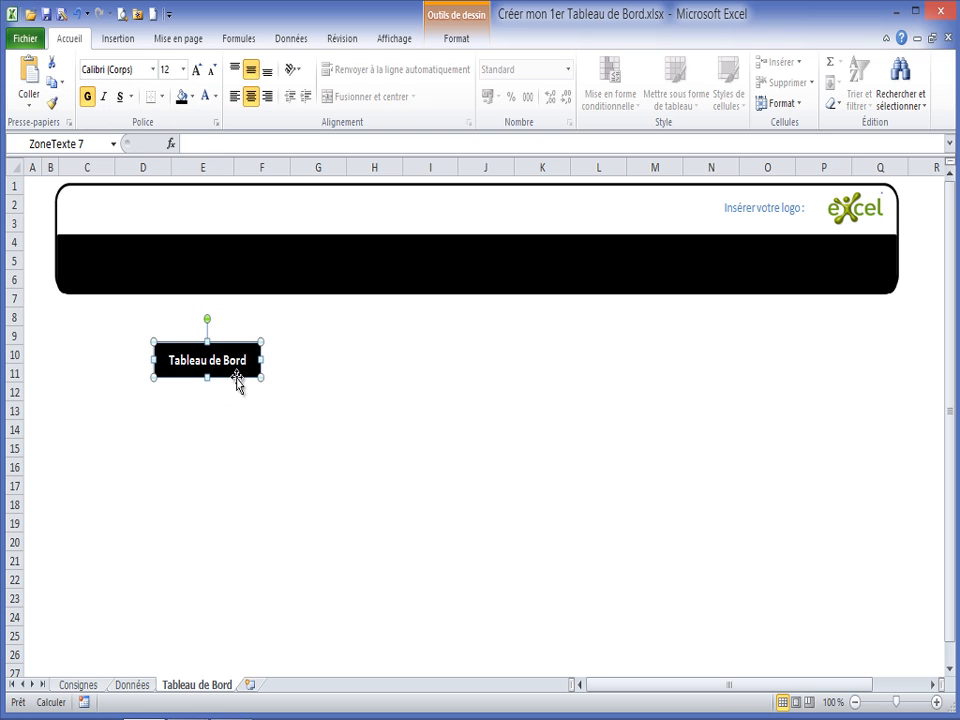
- Move the "Tableau de Bord" text box onto the start of the black band, across columns C to E
{"action": "left_click", "coordinate": [242, 330]}
{"action": "left_click", "coordinate": [238, 379]}
{"action": "left_click_drag", "start_coordinate": [235, 379], "coordinate": [153, 281]}
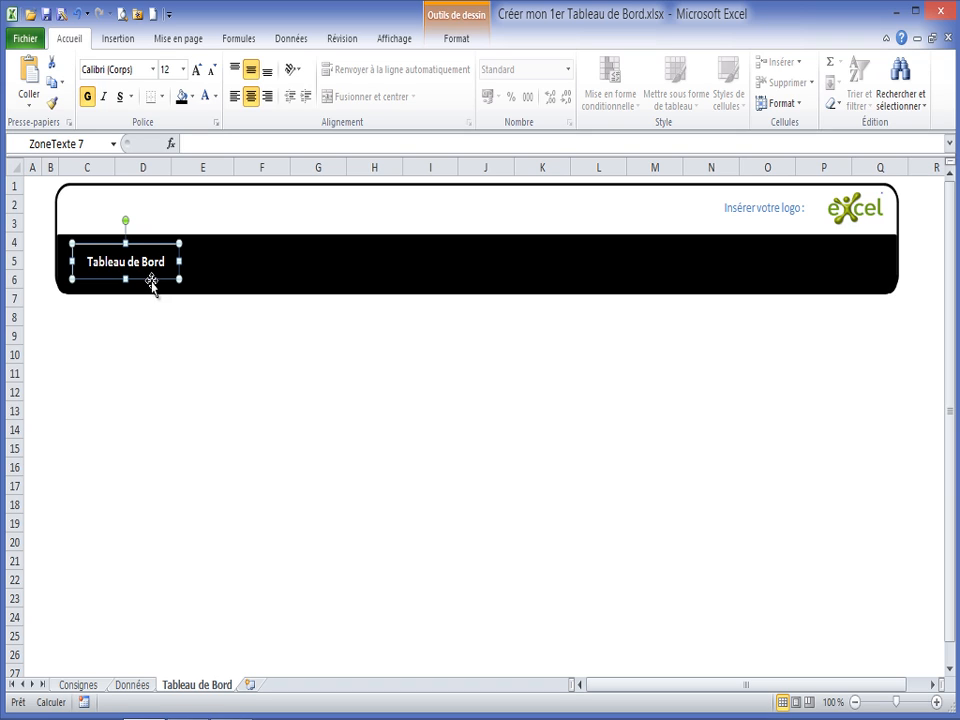
- Set the "Tableau de Bord" text box's positioning so it neither moves nor resizes with the cells
{"action": "left_click", "coordinate": [458, 39]}
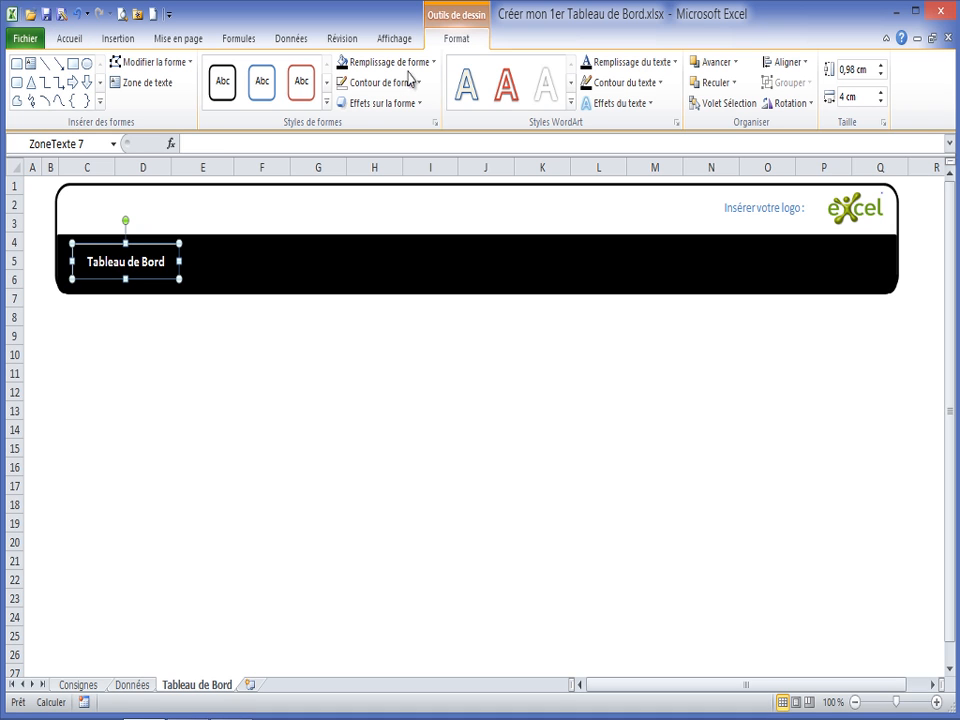
{"action": "right_click", "coordinate": [163, 279]}
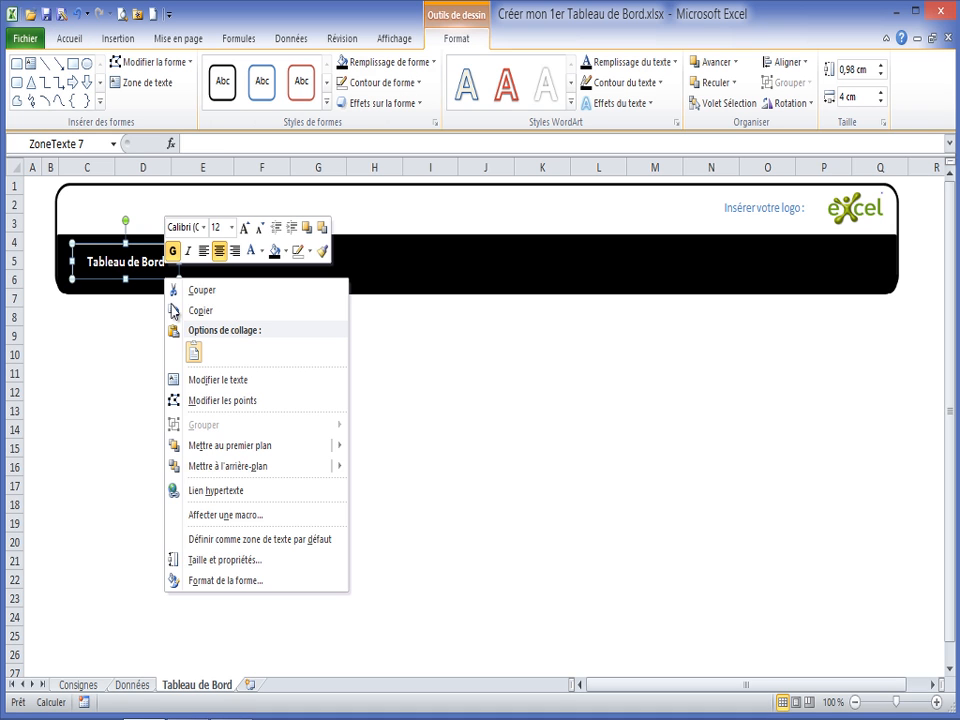
{"action": "left_click", "coordinate": [226, 563]}
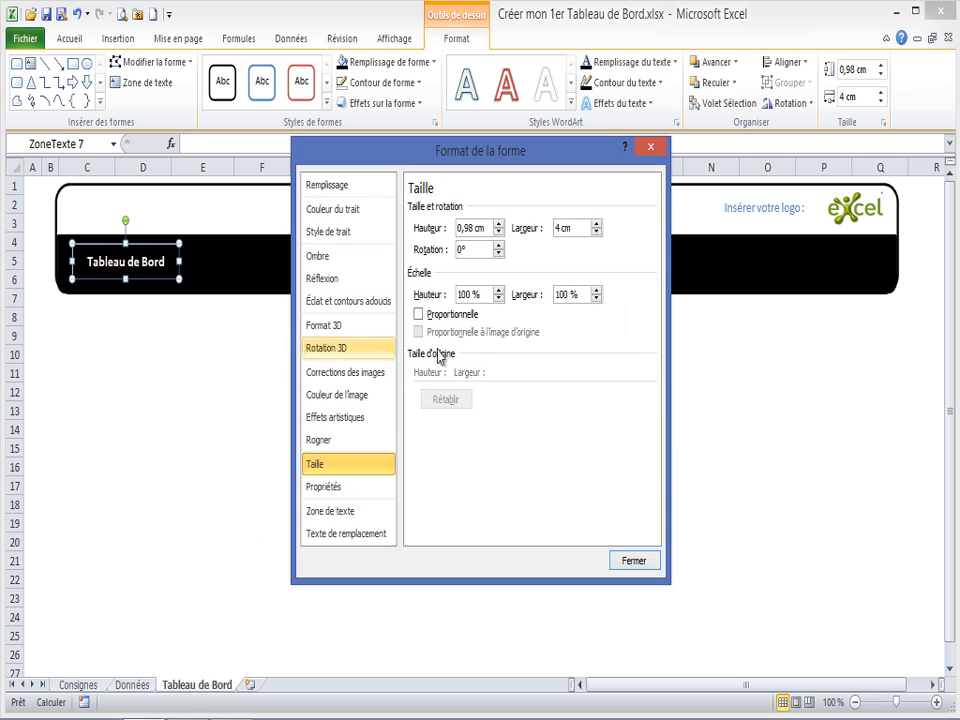
{"action": "left_click", "coordinate": [328, 487]}
{"action": "left_click", "coordinate": [419, 264]}
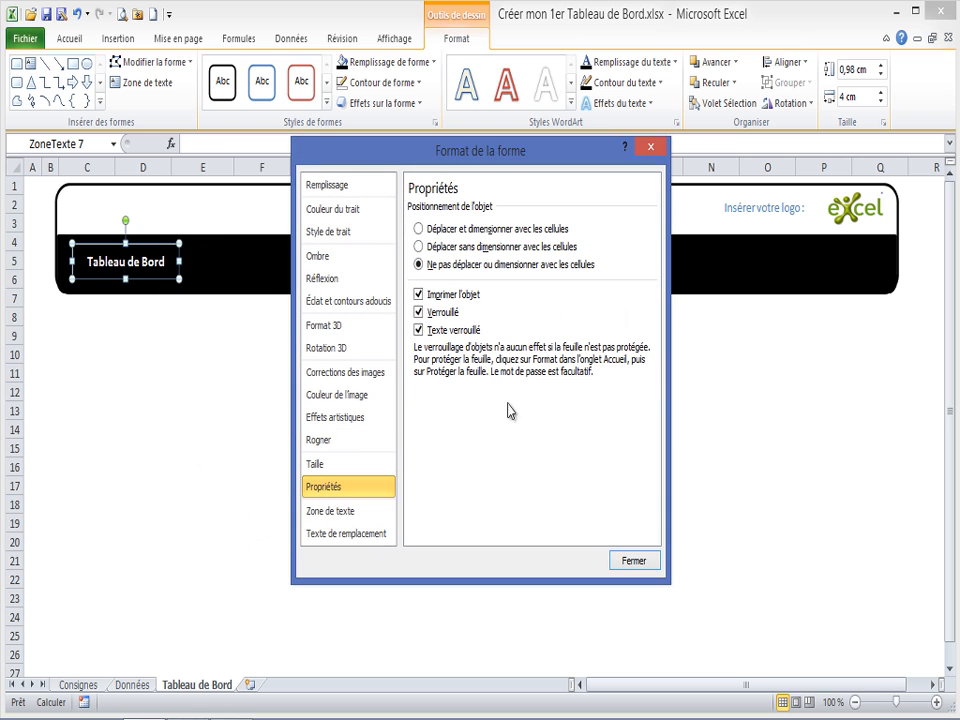
{"action": "left_click", "coordinate": [633, 562]}
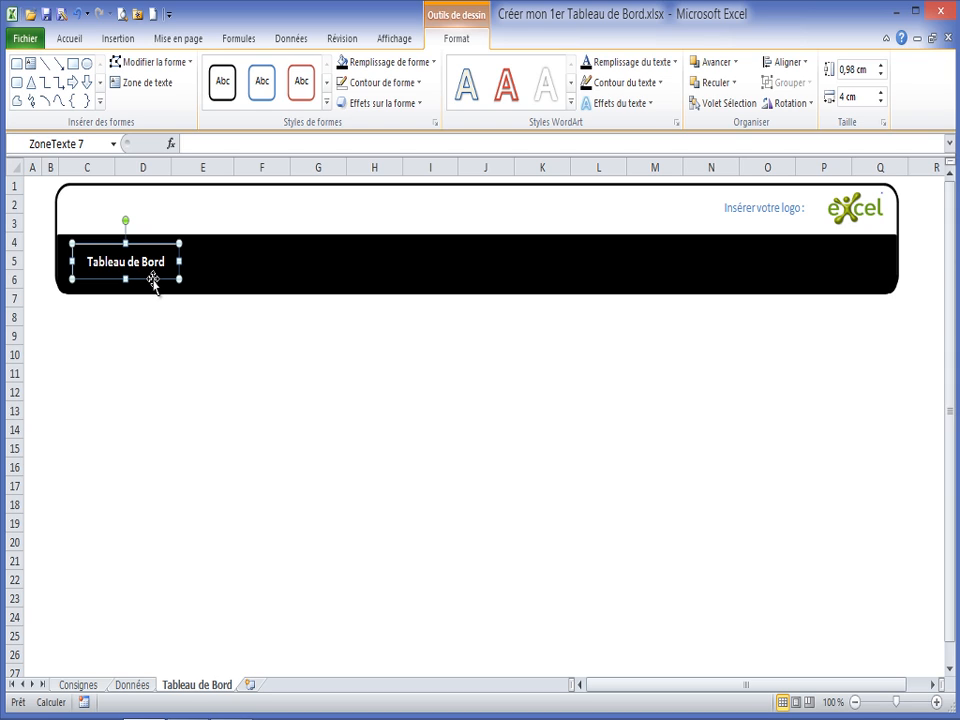
- Duplicate the "Tableau de Bord" text box along the band to columns E to G and change its text to "Consignes"
{"action": "left_click_drag", "start_coordinate": [156, 285], "coordinate": [305, 282]}
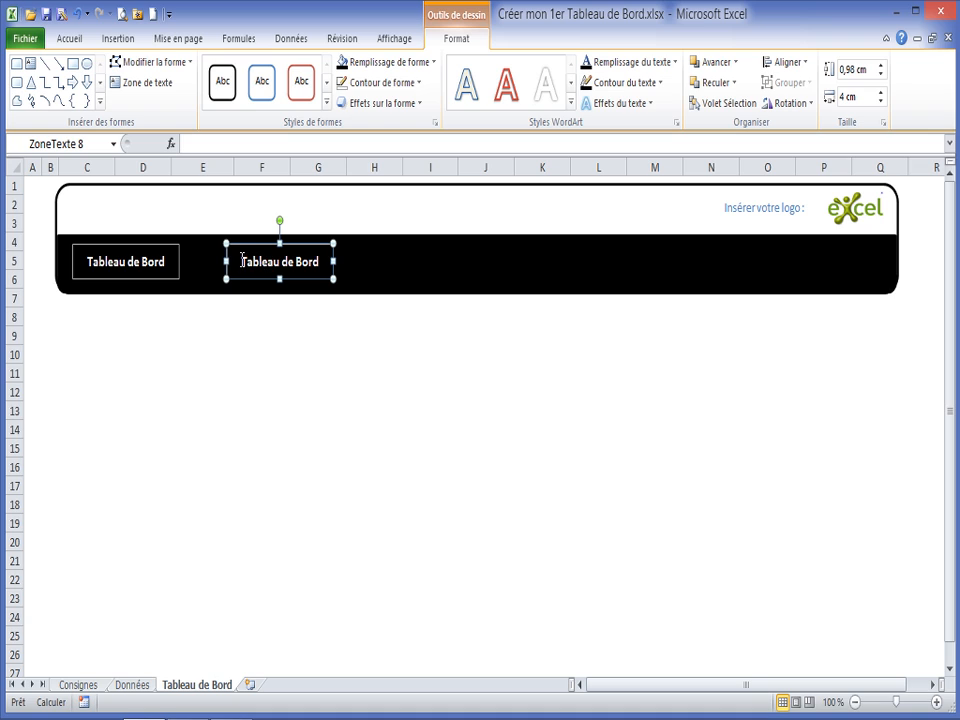
{"action": "left_click_drag", "start_coordinate": [242, 261], "coordinate": [318, 272]}
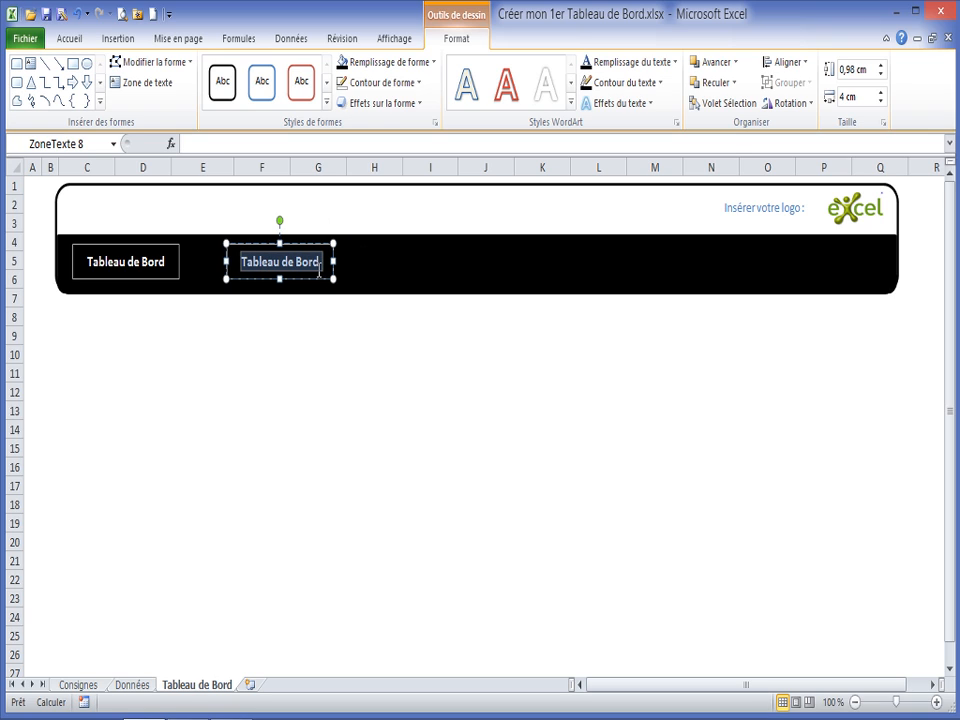
{"action": "type", "text": "Consign"}
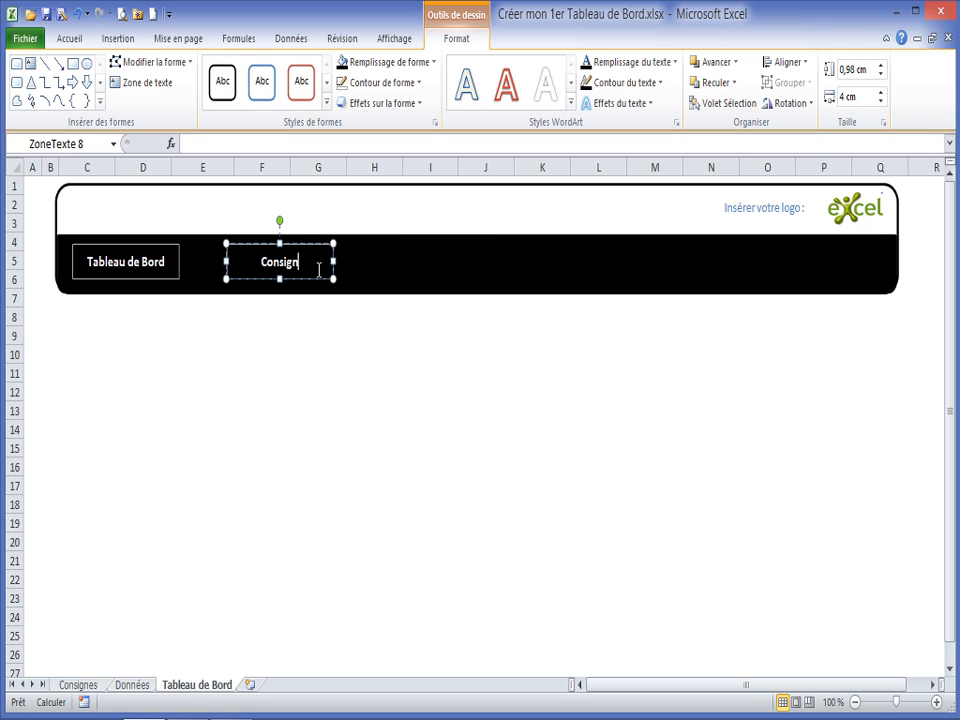
{"action": "type", "text": "es"}
- Duplicate the "Consignes" text box, change the copy's text to "Données", and align it on the band across columns H to J
{"action": "left_click_drag", "start_coordinate": [315, 283], "coordinate": [407, 261]}
{"action": "type", "text": "Donnée"}
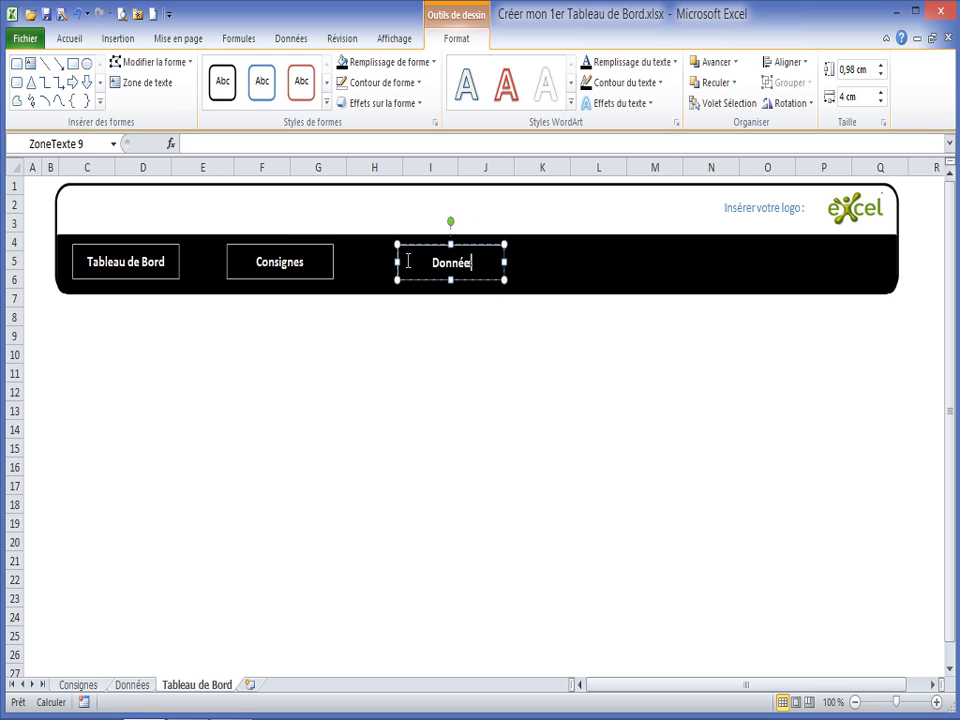
{"action": "type", "text": "s"}
{"action": "left_click_drag", "start_coordinate": [480, 277], "coordinate": [456, 278]}
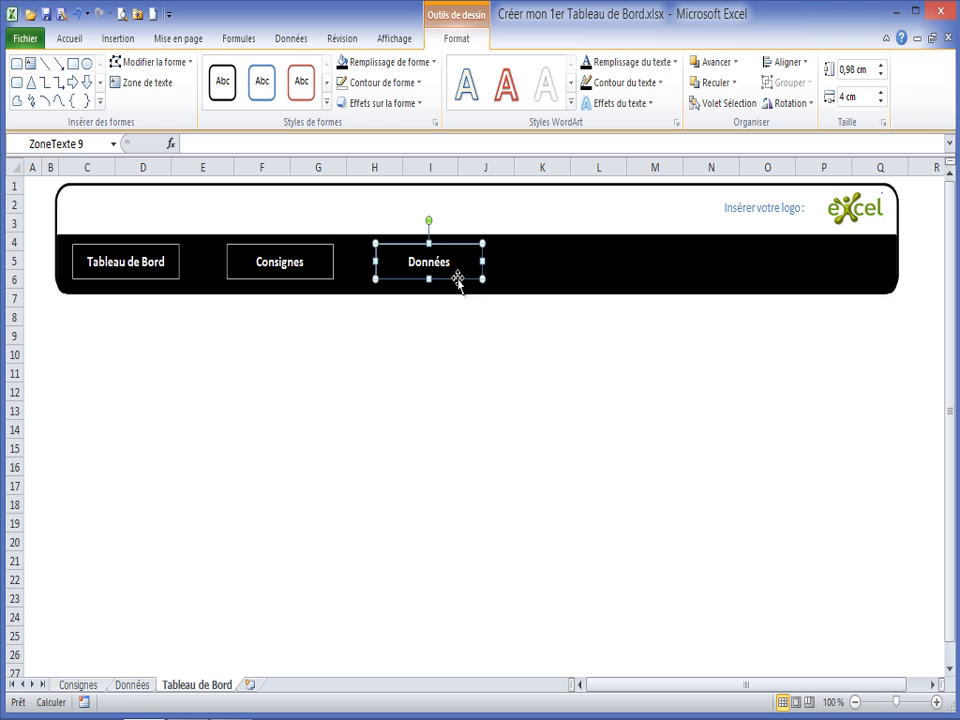
- Check that the "Consignes" text box's positioning property is set to neither move nor resize with the cells
{"action": "left_click", "coordinate": [293, 280]}
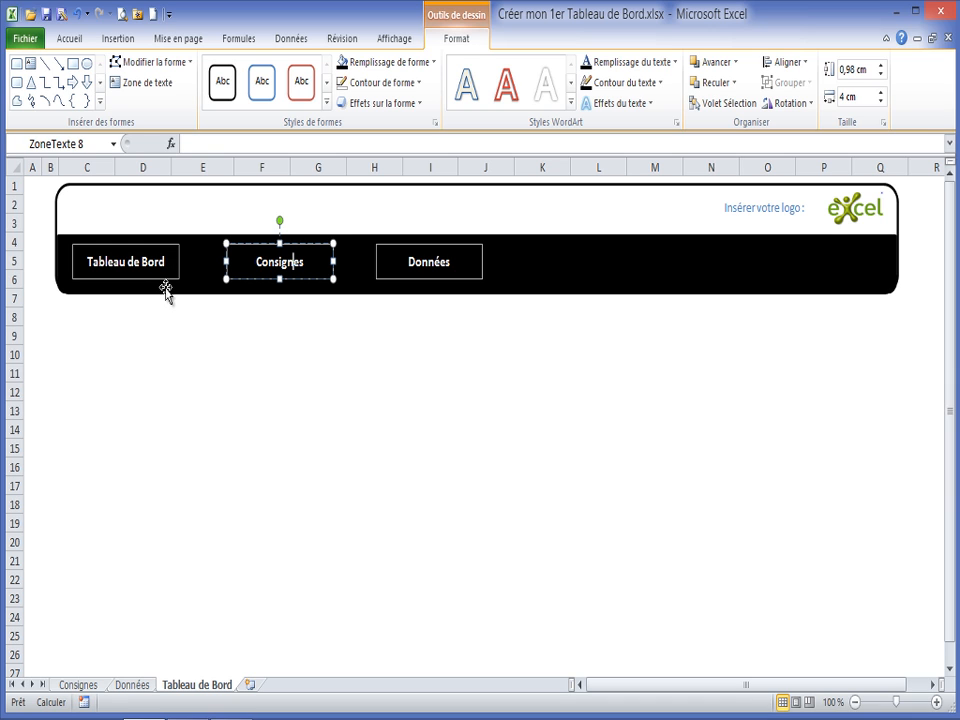
{"action": "left_click", "coordinate": [313, 280]}
{"action": "right_click", "coordinate": [313, 287]}
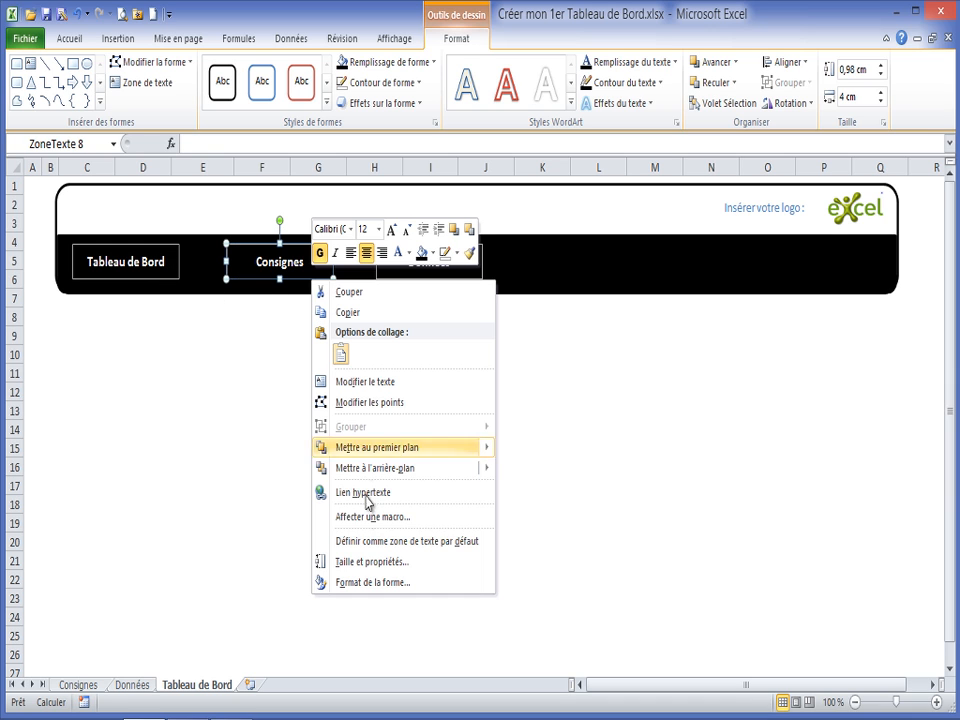
{"action": "left_click", "coordinate": [365, 566]}
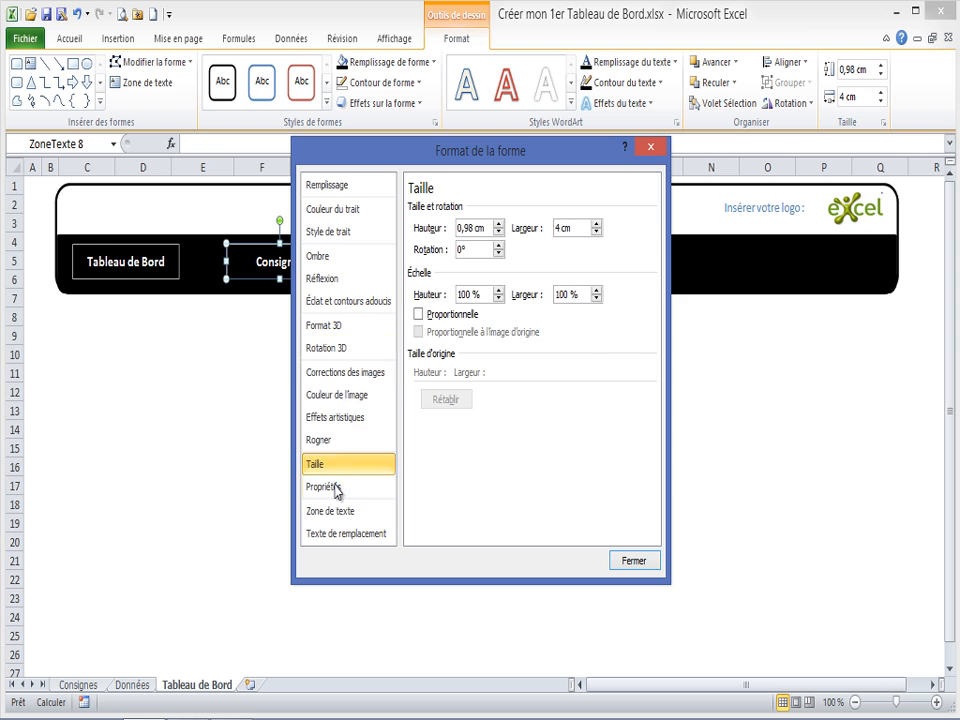
{"action": "left_click", "coordinate": [368, 487]}
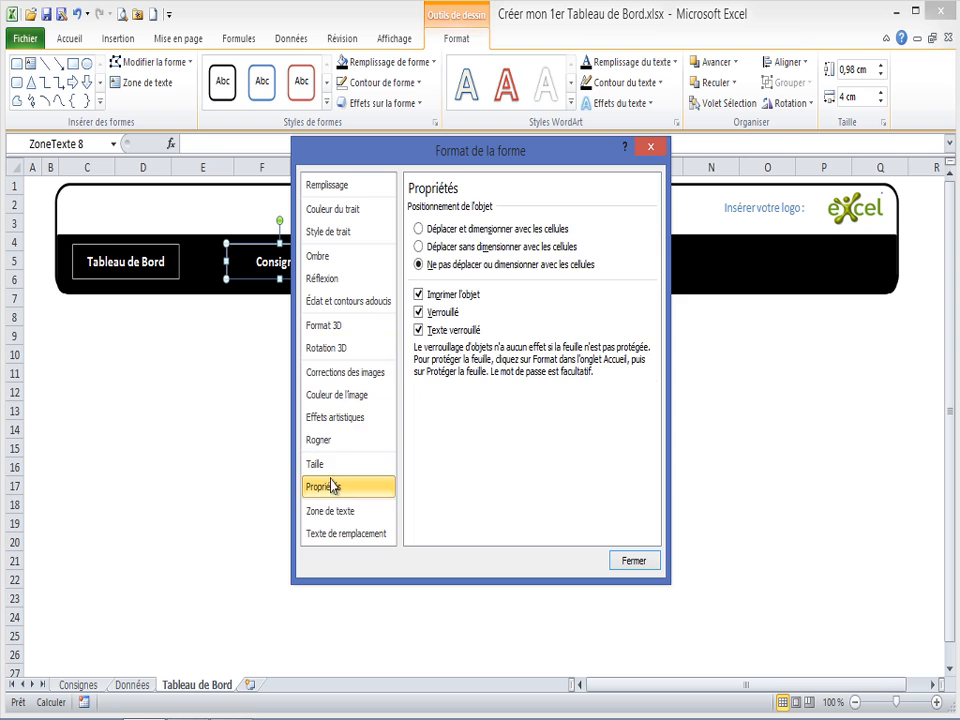
{"action": "left_click", "coordinate": [621, 561]}
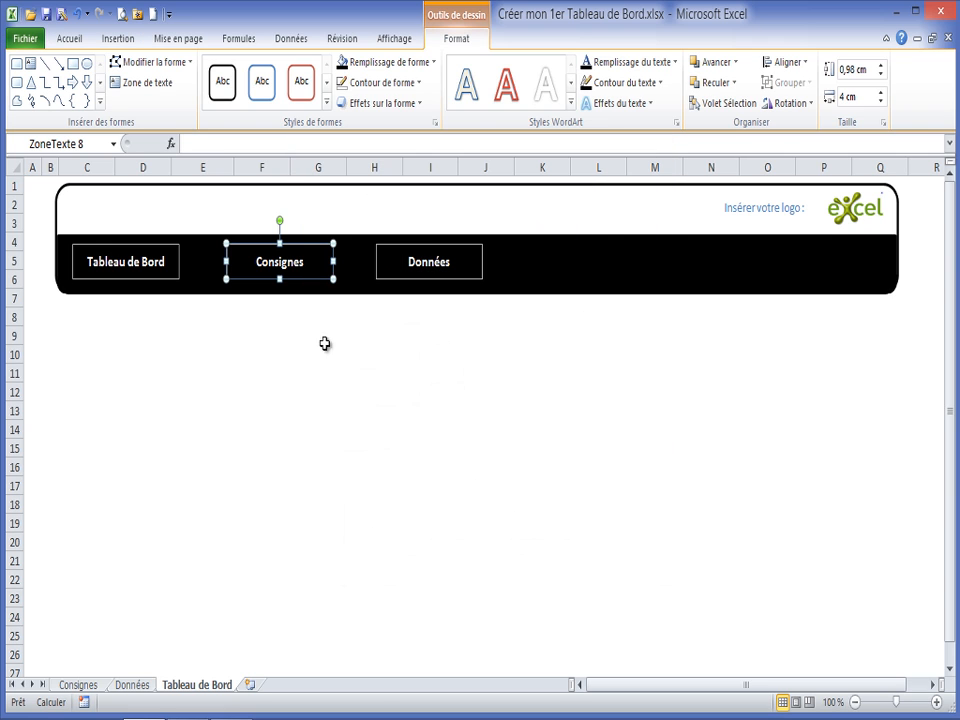
- Align the "Tableau de Bord", "Consignes" and "Données" text boxes to their middles and distribute them horizontally
{"action": "left_click", "coordinate": [425, 276], "text": "shift"}
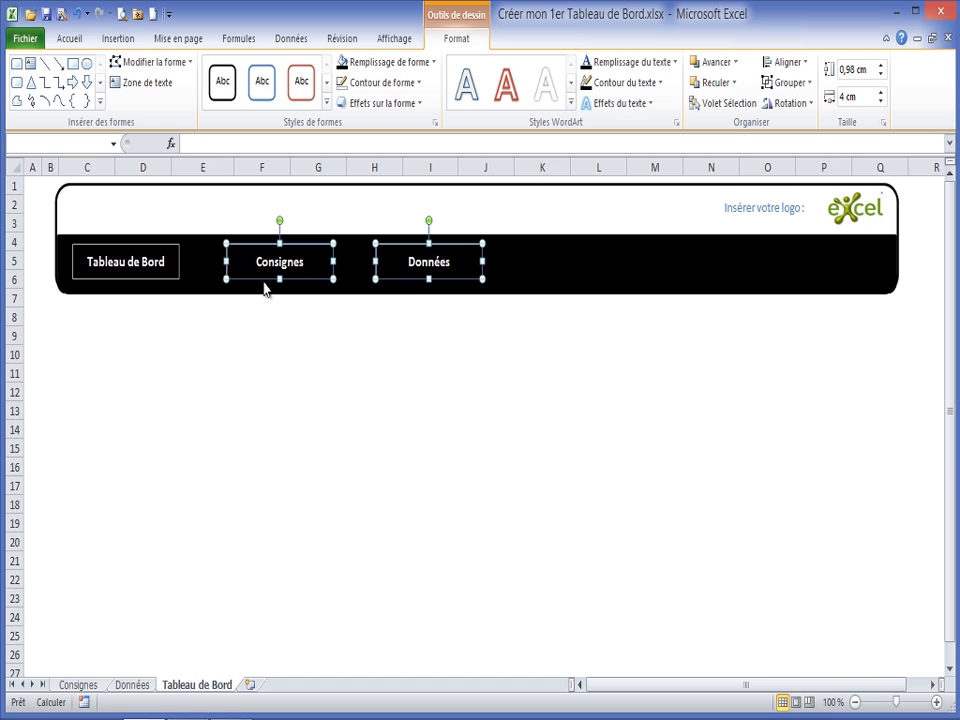
{"action": "left_click", "coordinate": [145, 274], "text": "shift"}
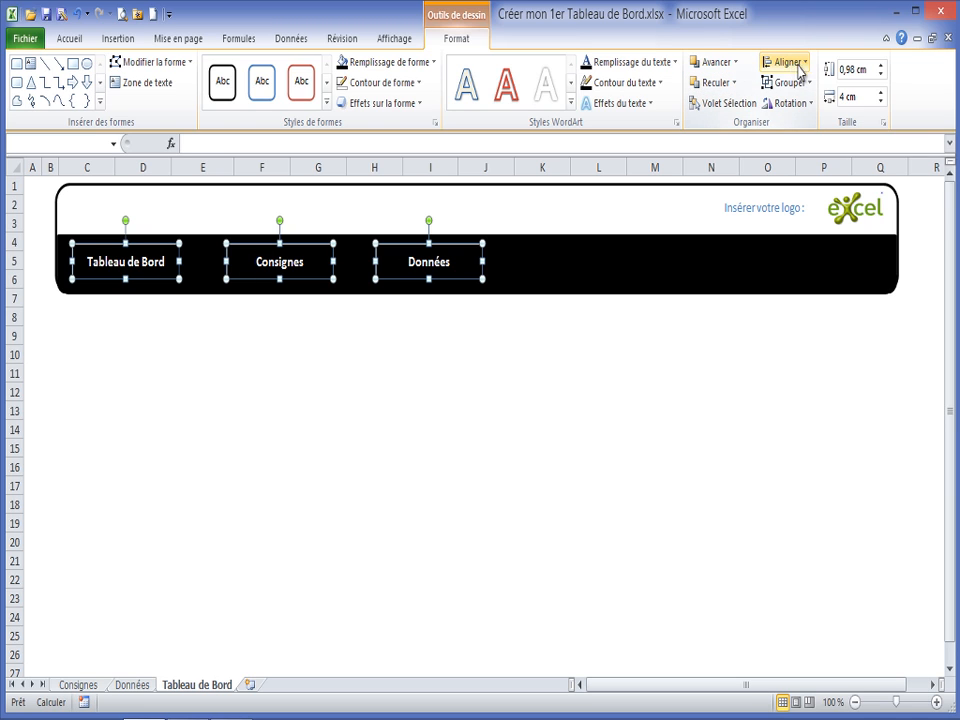
{"action": "left_click", "coordinate": [806, 65]}
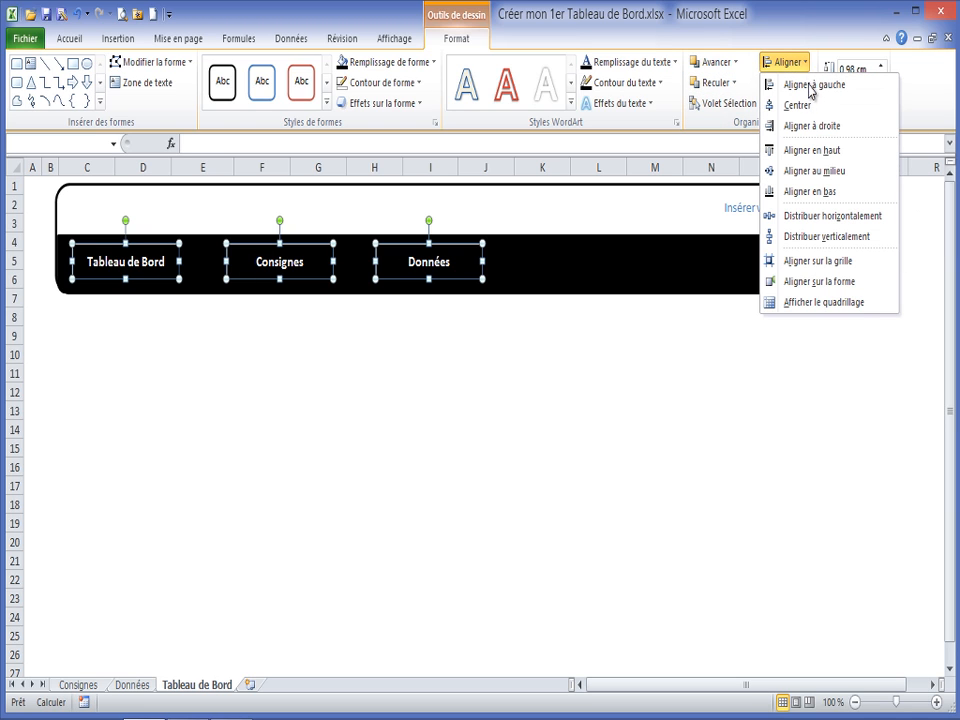
{"action": "left_click", "coordinate": [810, 170]}
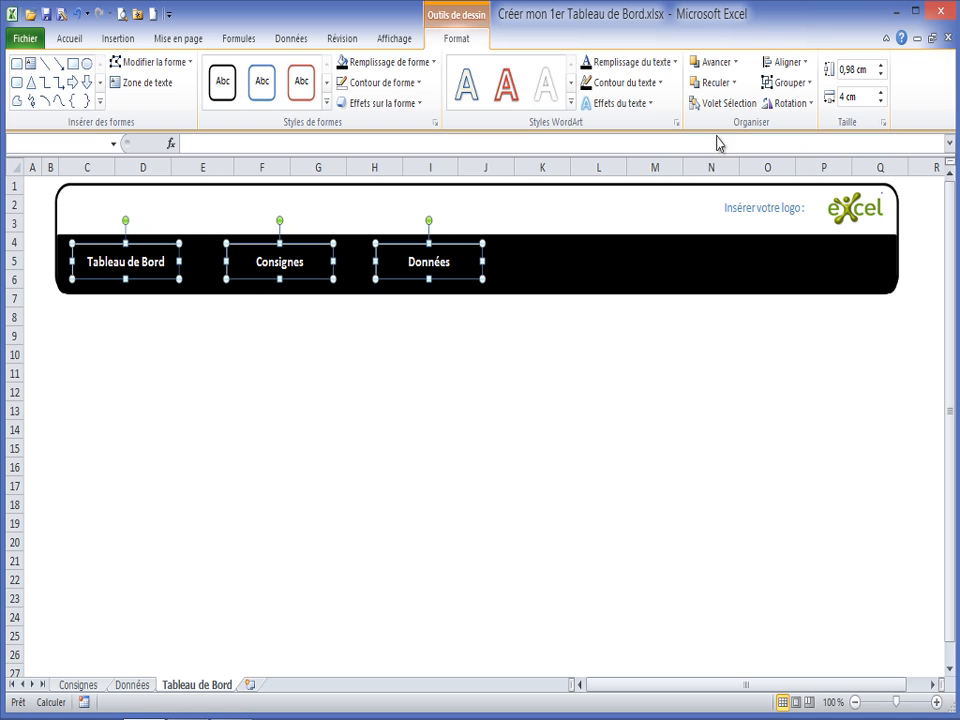
{"action": "left_click", "coordinate": [795, 63]}
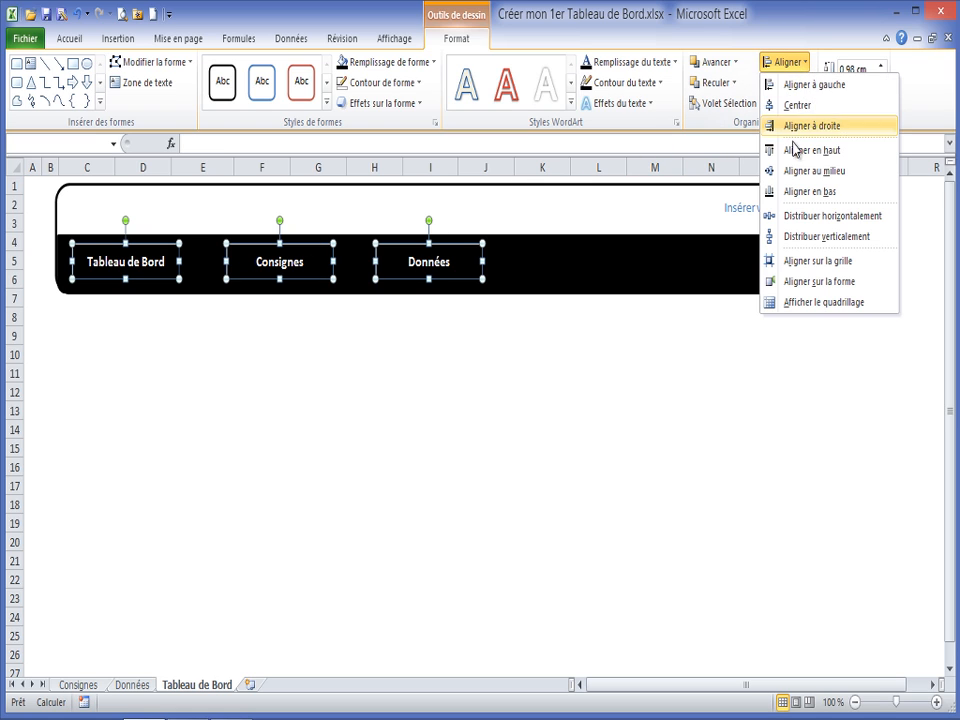
{"action": "left_click", "coordinate": [797, 214]}
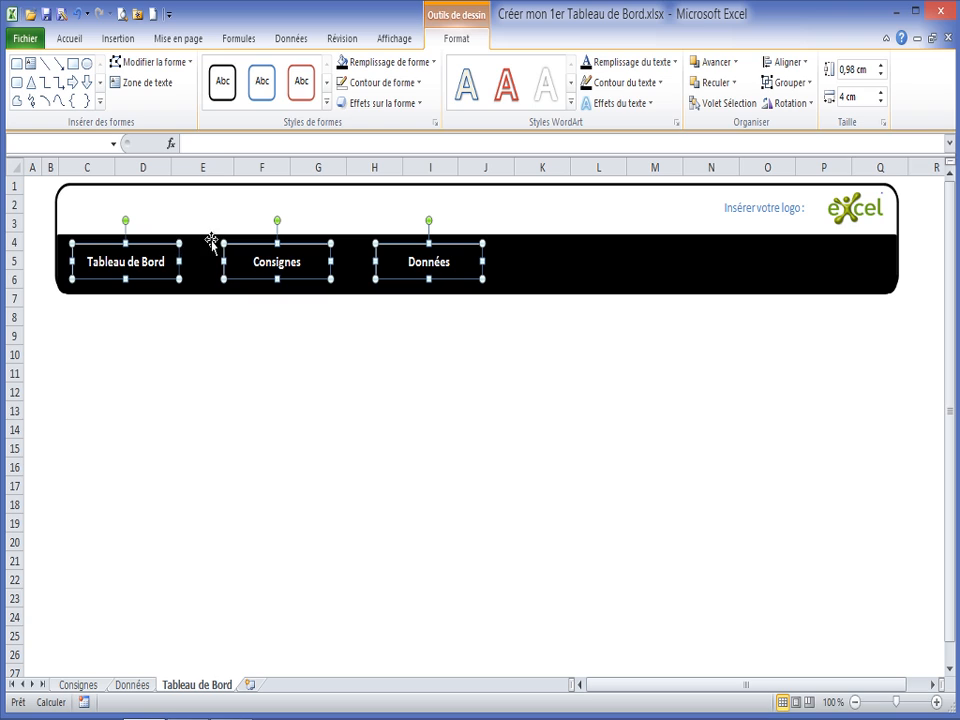
- Group the three menu text boxes with the header banner into a single object
{"action": "left_click", "coordinate": [567, 191], "text": "ctrl"}
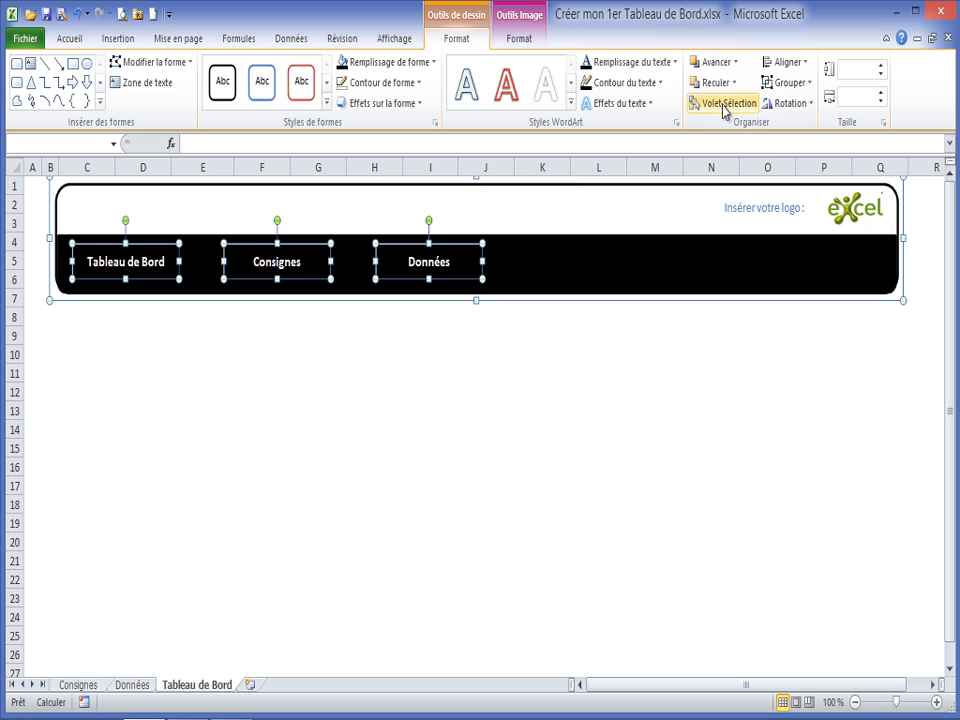
{"action": "left_click", "coordinate": [790, 84]}
{"action": "left_click", "coordinate": [792, 102]}
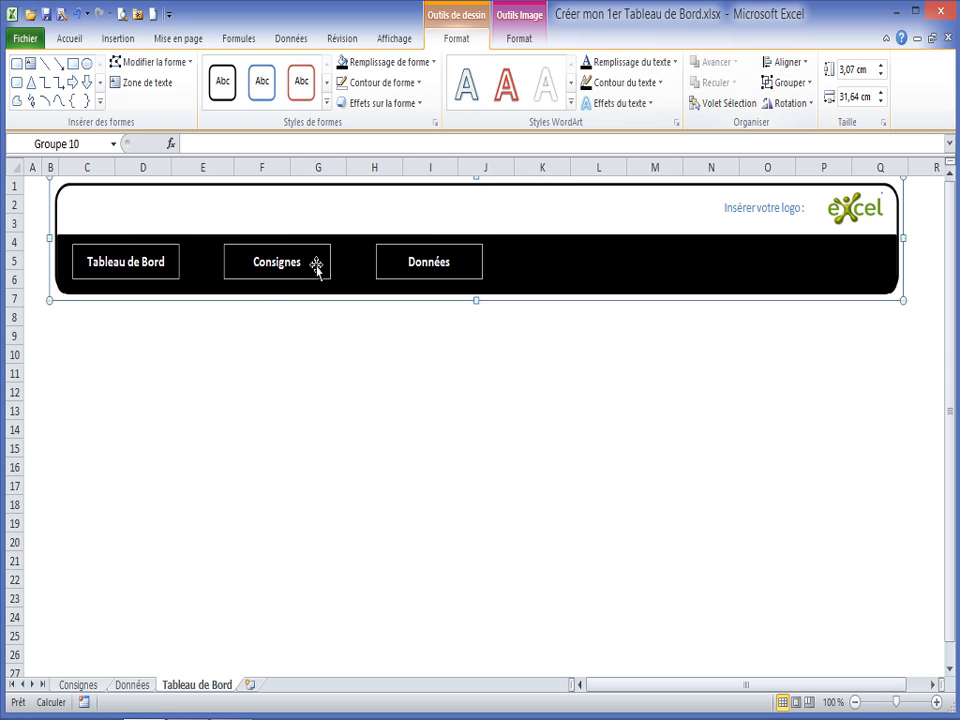
{"action": "left_click", "coordinate": [183, 374]}
- Change the font colour of the "Tableau de Bord" menu label to a medium blue theme shade
{"action": "double_click", "coordinate": [125, 261]}
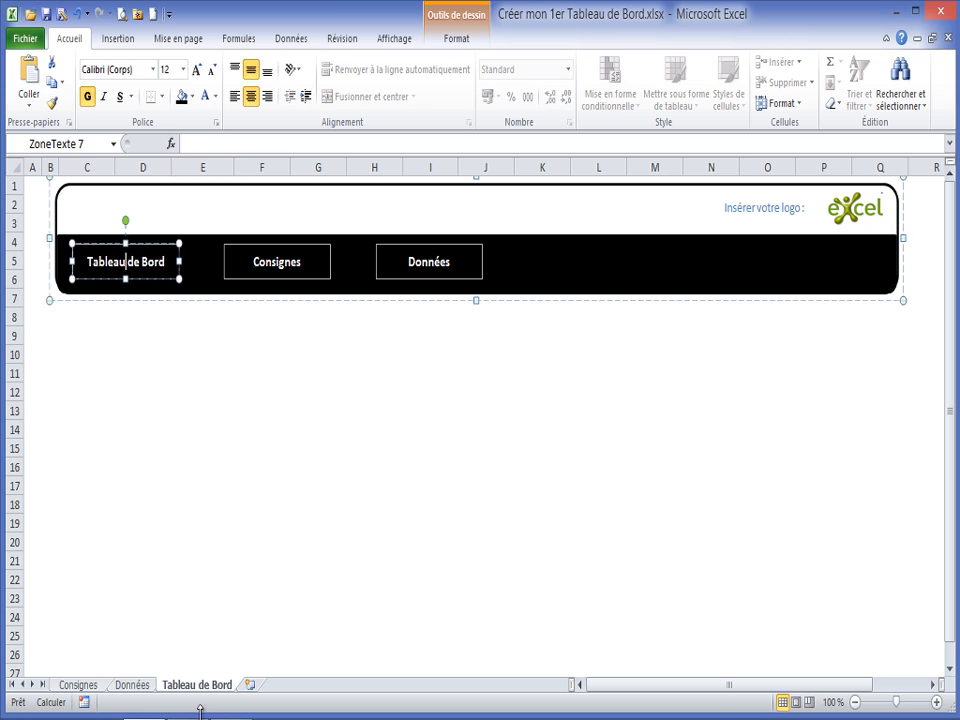
{"action": "left_click_drag", "start_coordinate": [167, 262], "coordinate": [80, 262]}
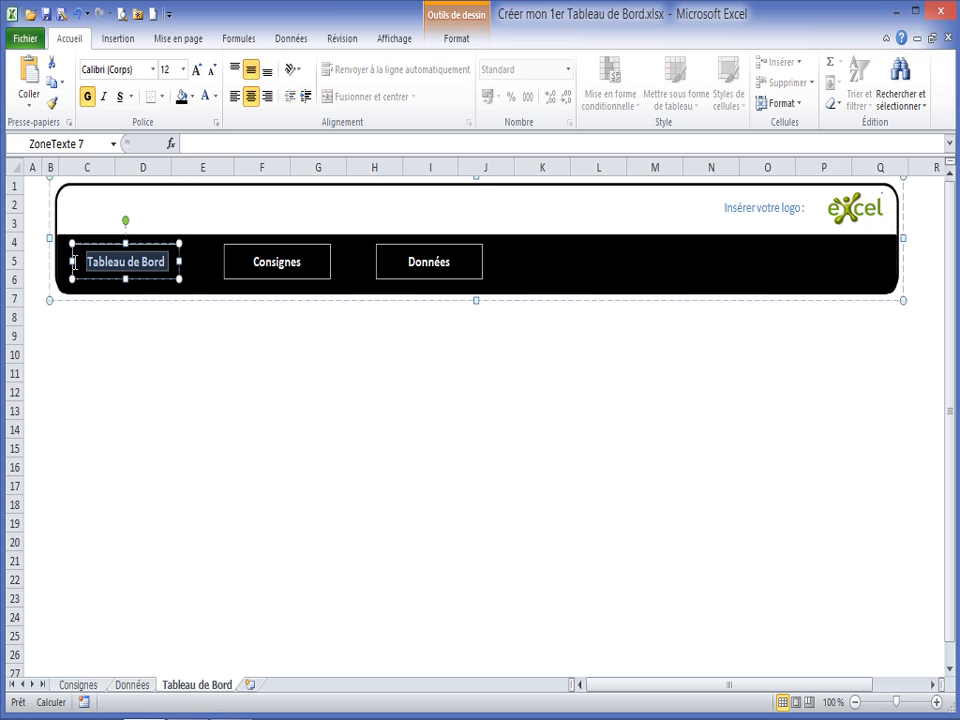
{"action": "left_click", "coordinate": [193, 96]}
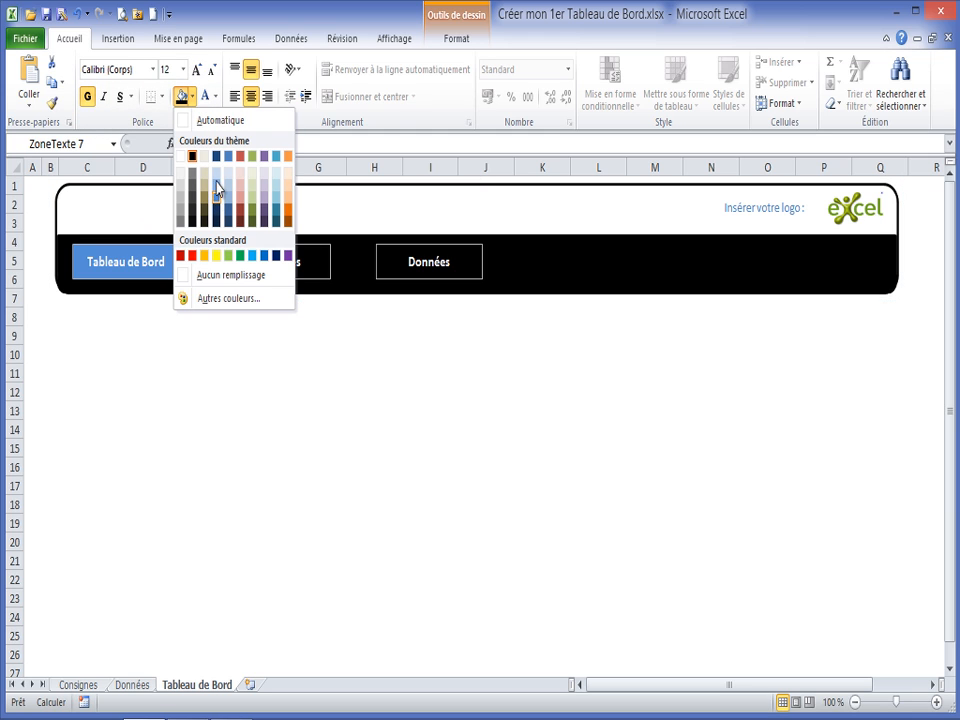
{"action": "left_click", "coordinate": [216, 97]}
{"action": "left_click", "coordinate": [218, 98]}
{"action": "left_click", "coordinate": [216, 96]}
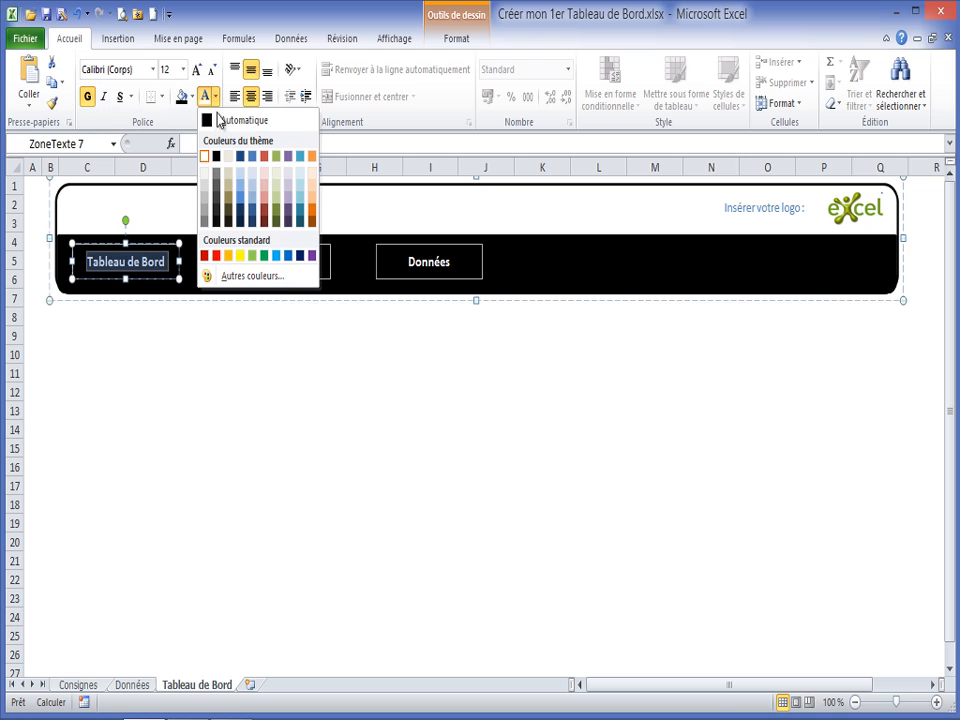
{"action": "left_click", "coordinate": [238, 198]}
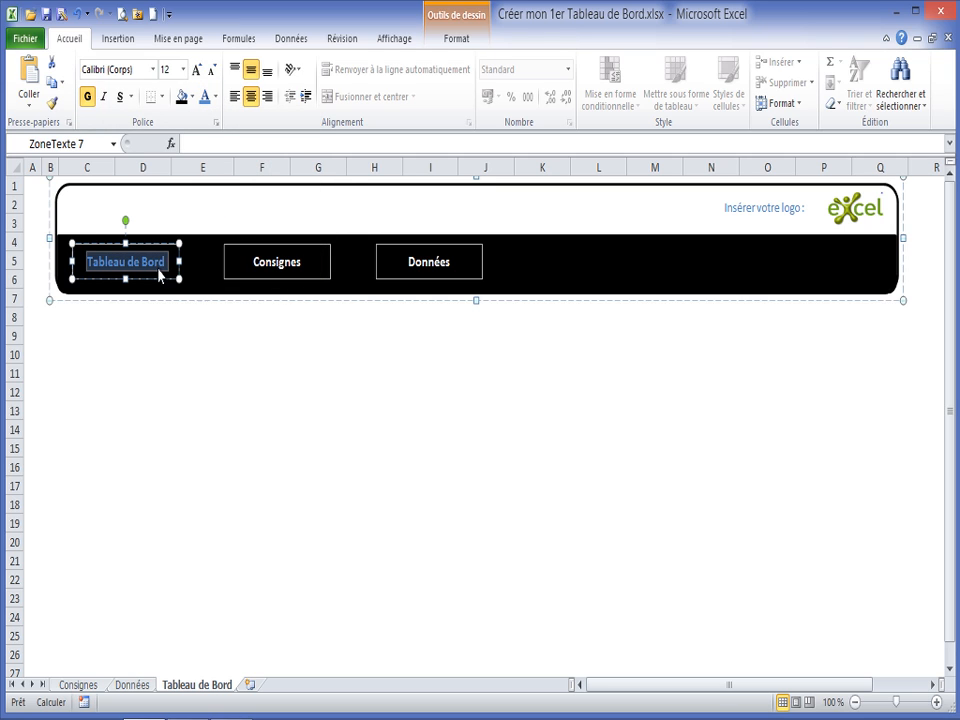
- Add a hyperlink on the "Consignes" text box to cell A1 of the Consignes sheet in this workbook
{"action": "left_click", "coordinate": [284, 281]}
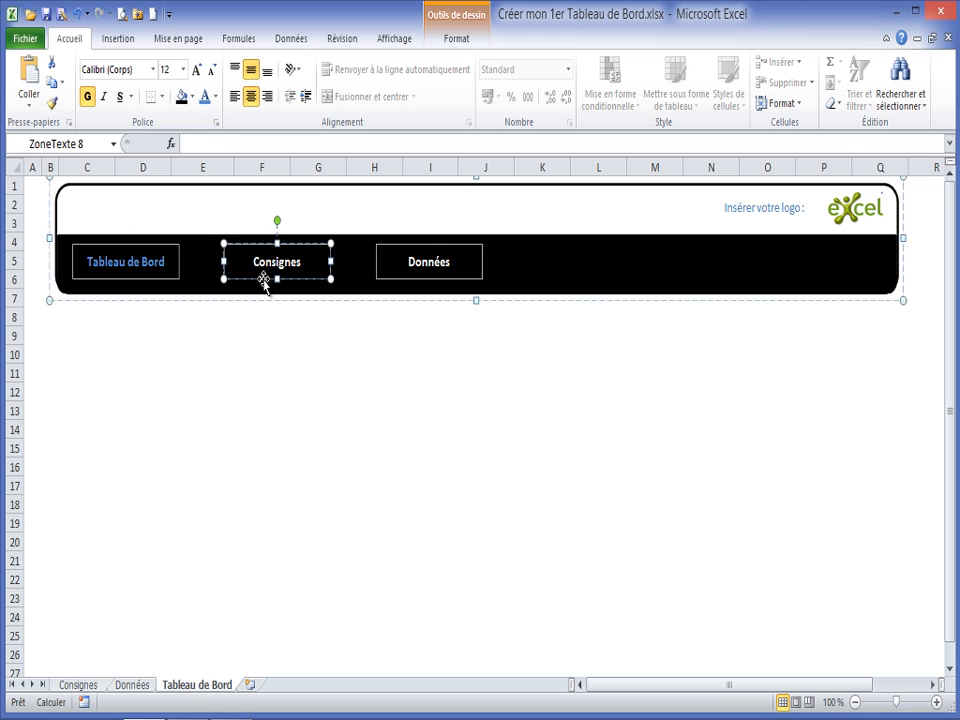
{"action": "right_click", "coordinate": [265, 284]}
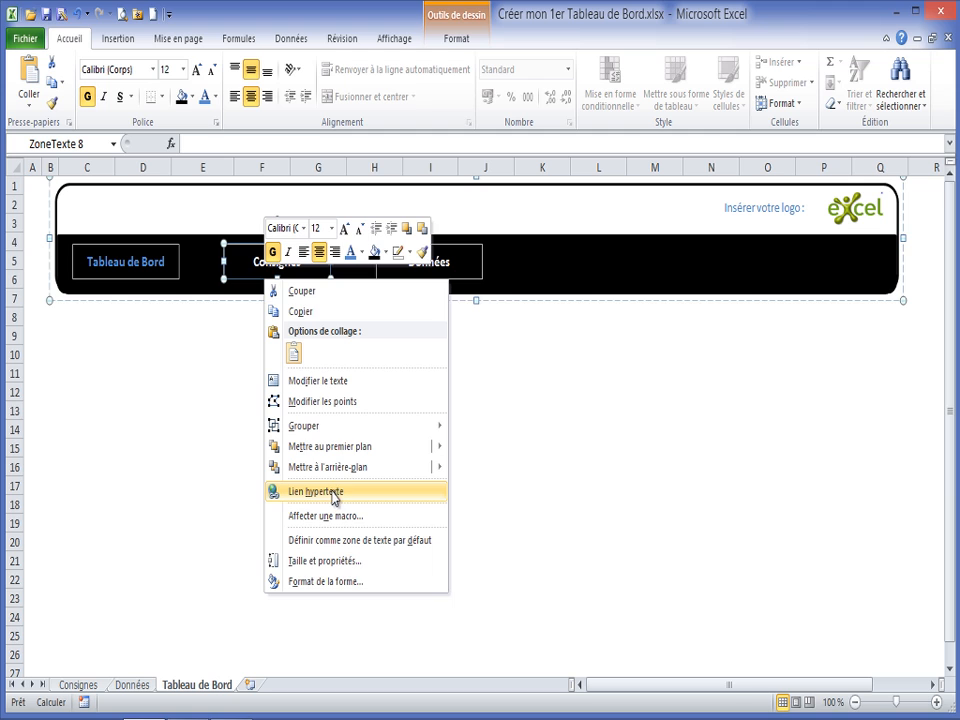
{"action": "left_click", "coordinate": [335, 494]}
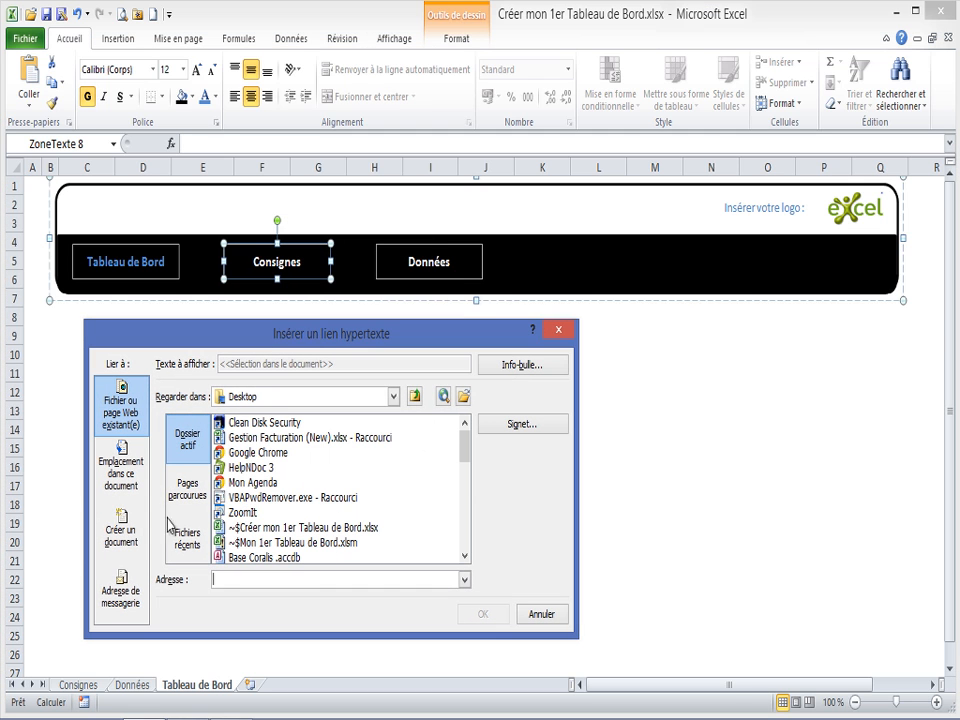
{"action": "left_click", "coordinate": [100, 445]}
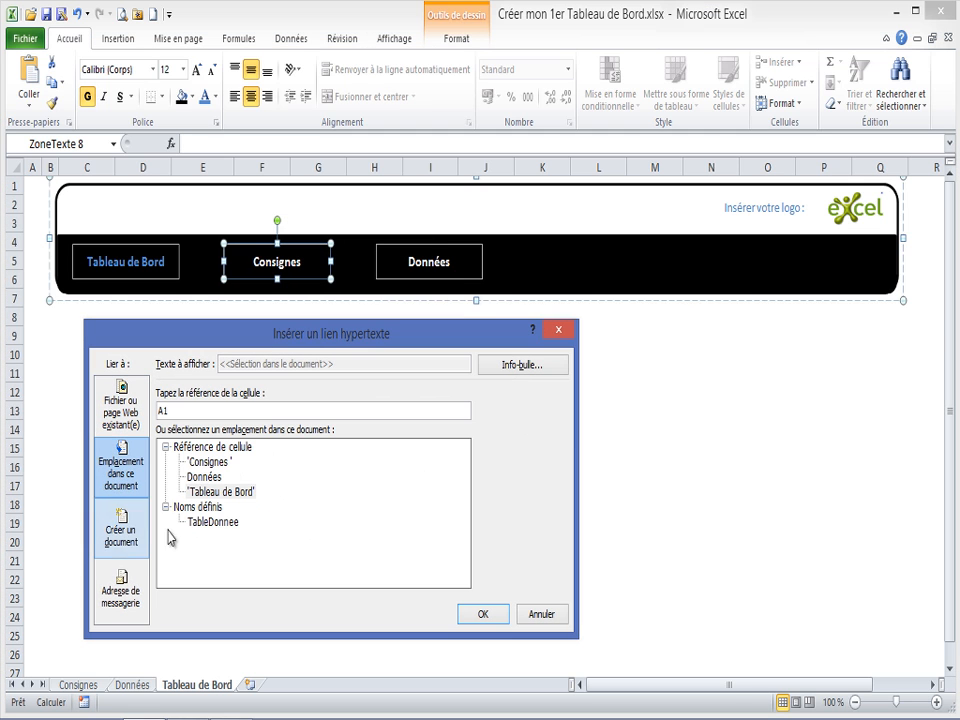
{"action": "left_click", "coordinate": [193, 461]}
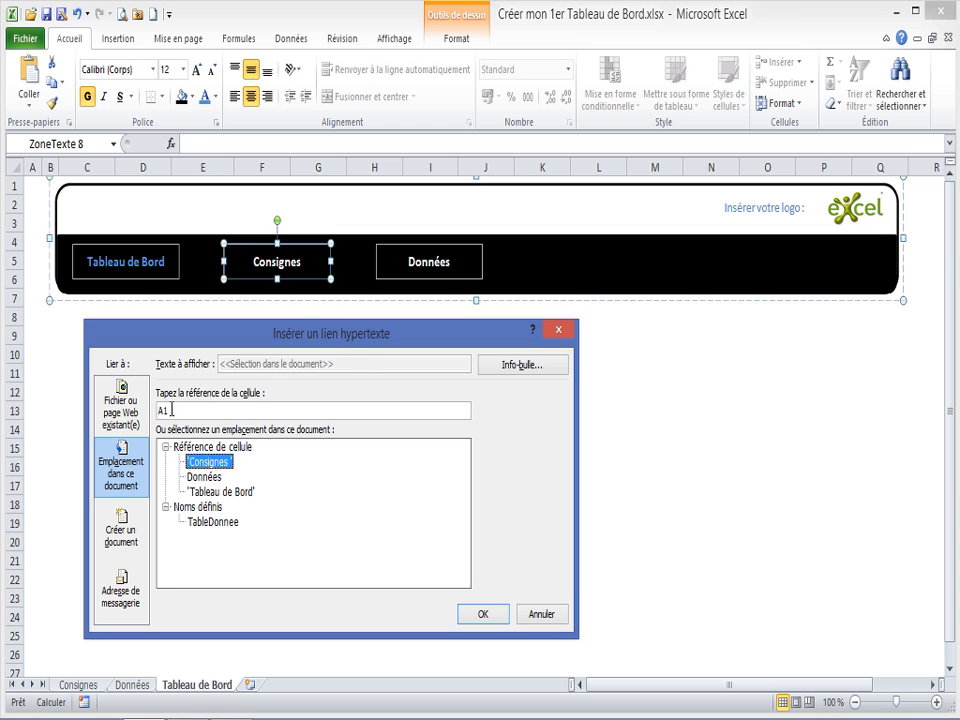
{"action": "left_click", "coordinate": [482, 614]}
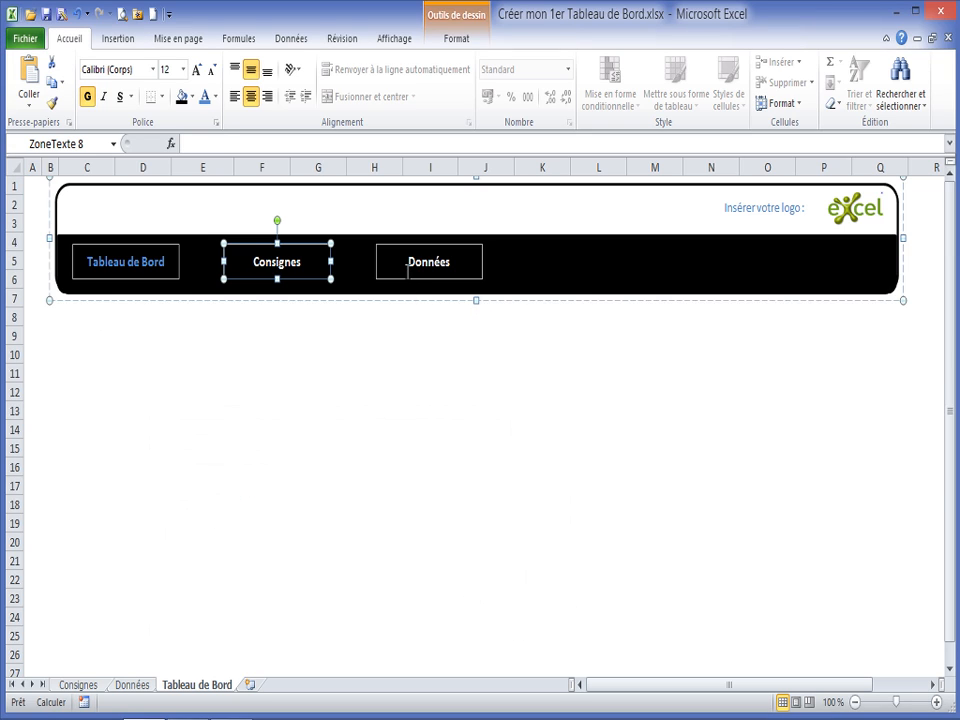
- Add a hyperlink on the "Données" text box to cell A1 of the Données sheet, and deselect the header
{"action": "left_click", "coordinate": [402, 277]}
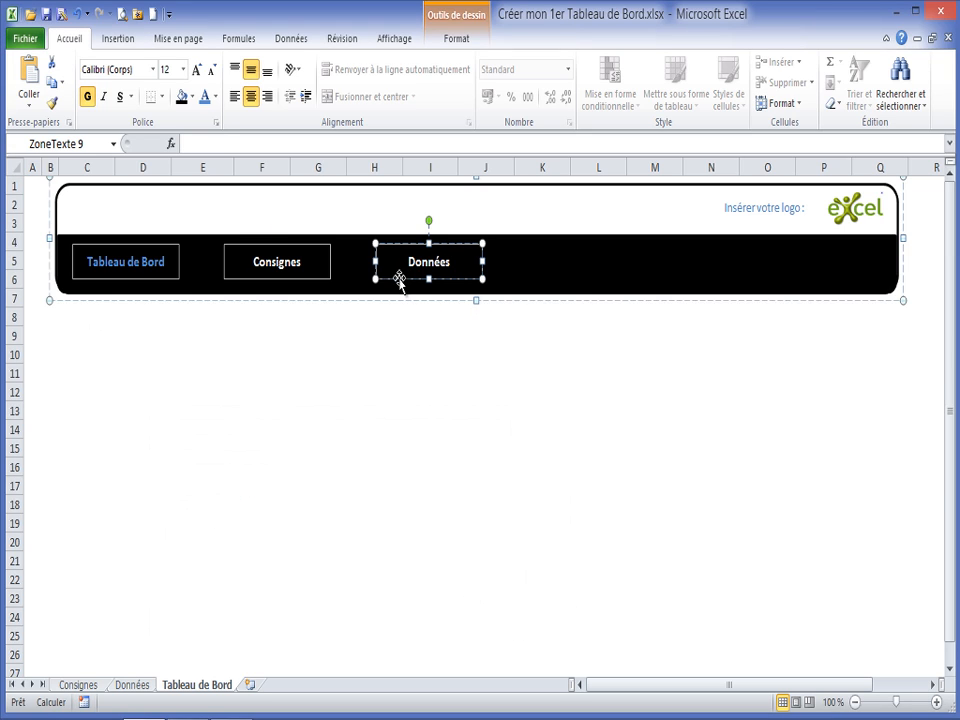
{"action": "right_click", "coordinate": [401, 280]}
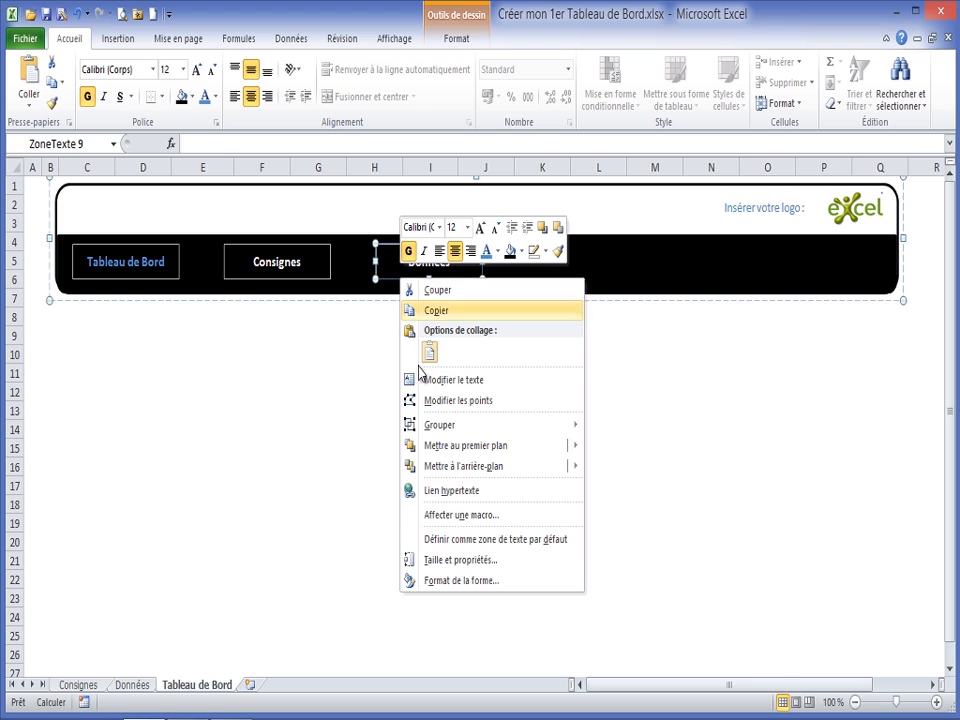
{"action": "left_click", "coordinate": [453, 491]}
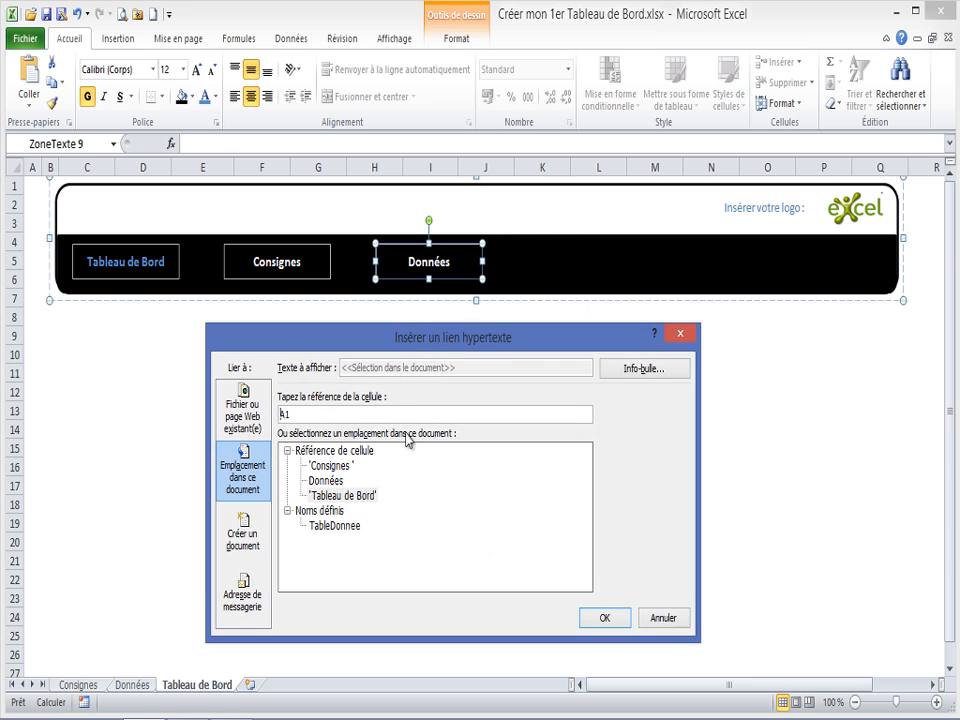
{"action": "left_click", "coordinate": [325, 481]}
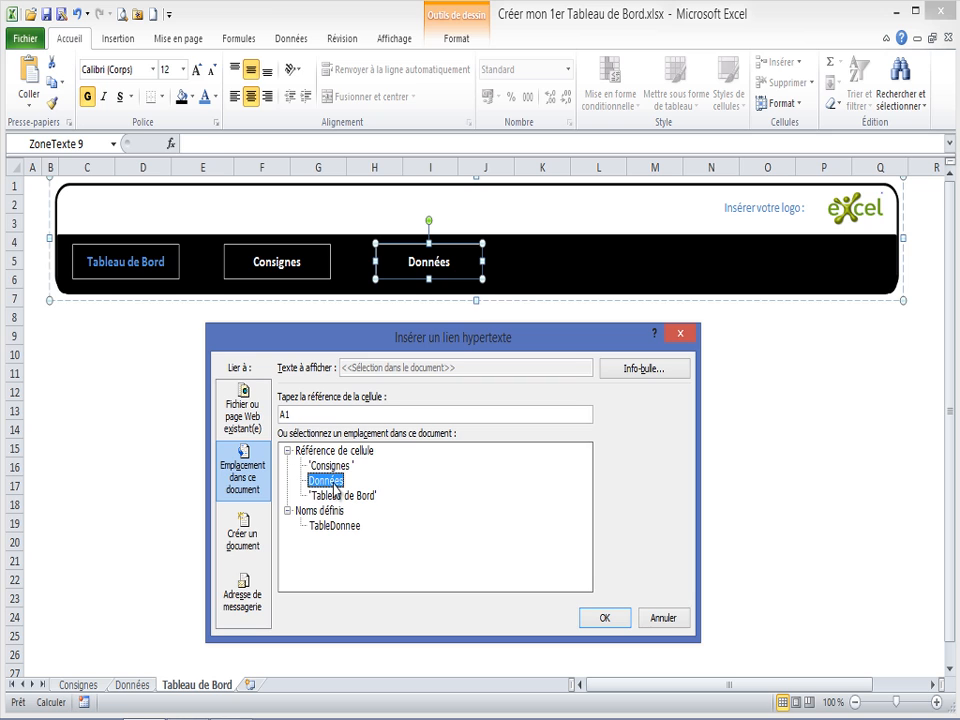
{"action": "left_click", "coordinate": [598, 617]}
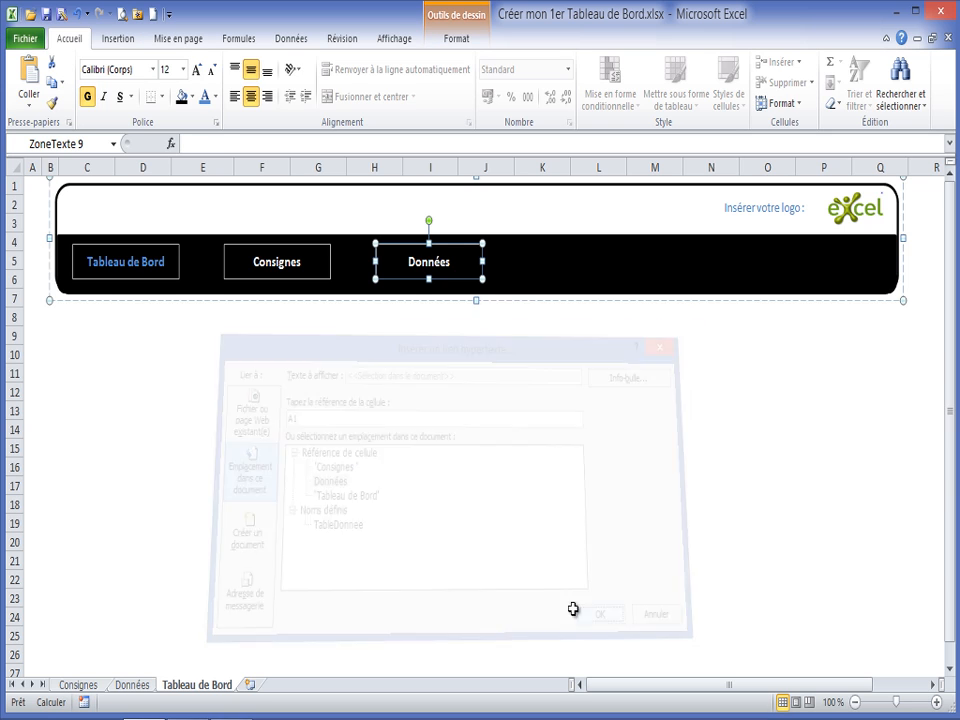
{"action": "left_click", "coordinate": [288, 299]}
{"action": "left_click", "coordinate": [246, 349]}
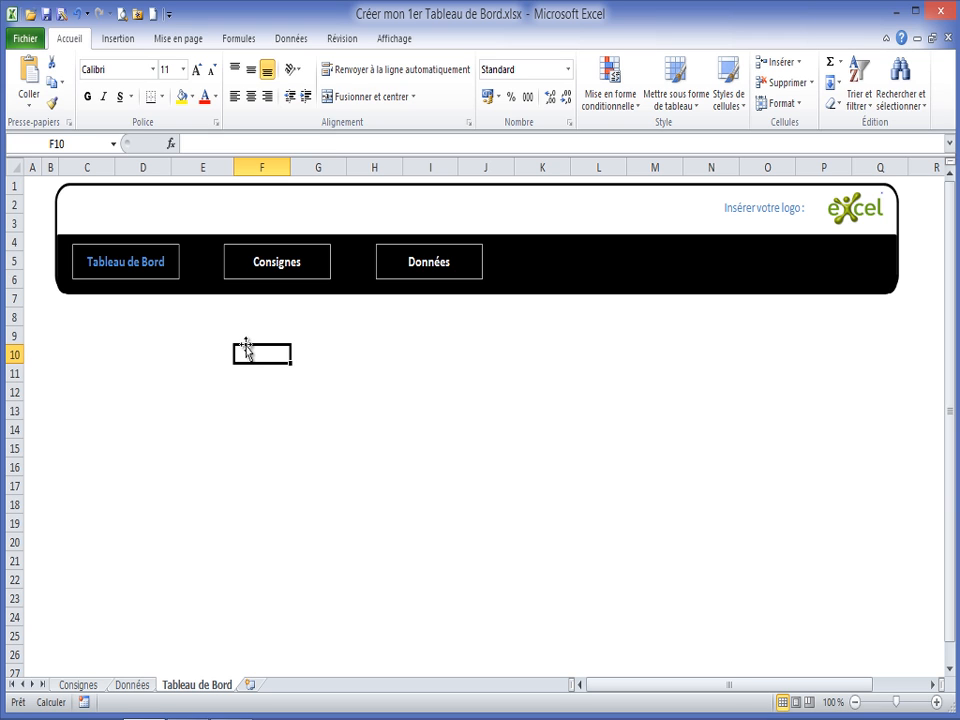
- Test the Consignes and Données menu links, returning to the Tableau de Bord sheet after each one
{"action": "left_click", "coordinate": [270, 277]}
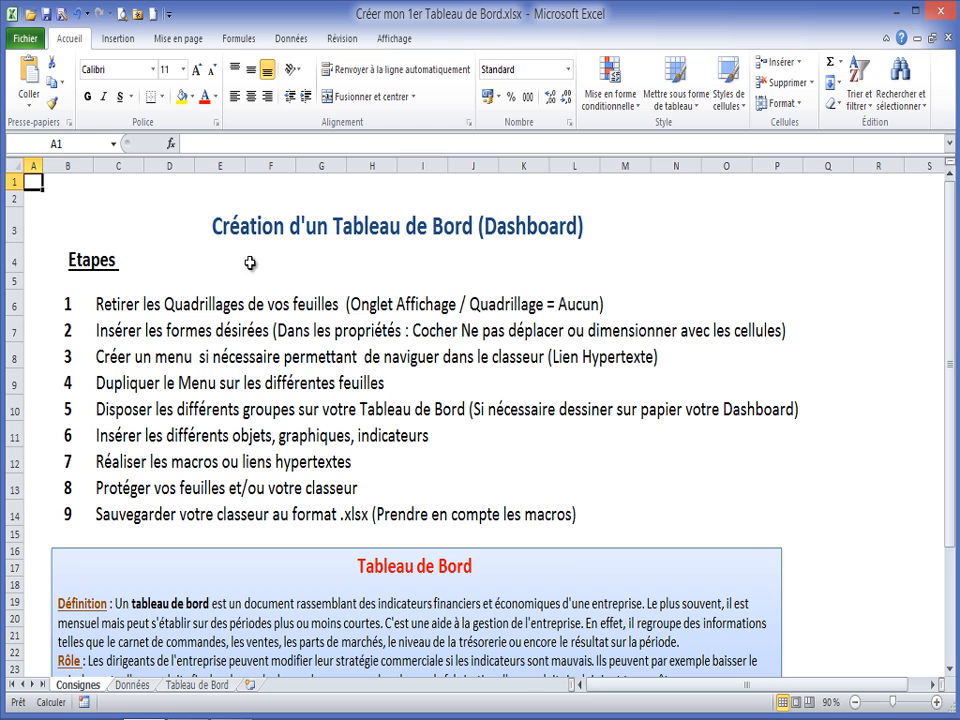
{"action": "left_click", "coordinate": [192, 686]}
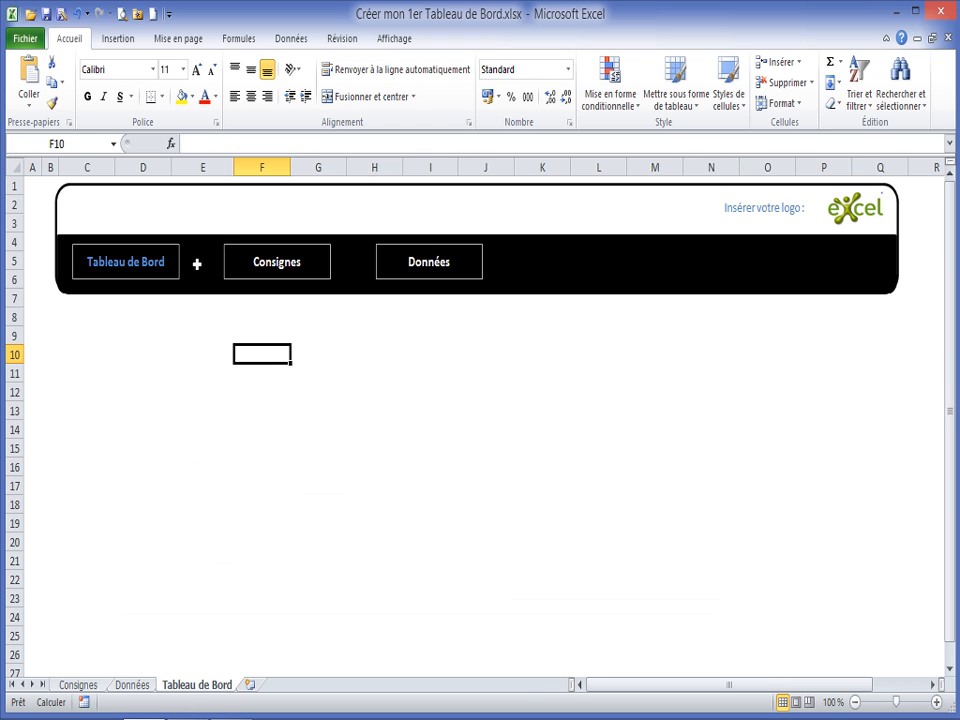
{"action": "left_click", "coordinate": [429, 266]}
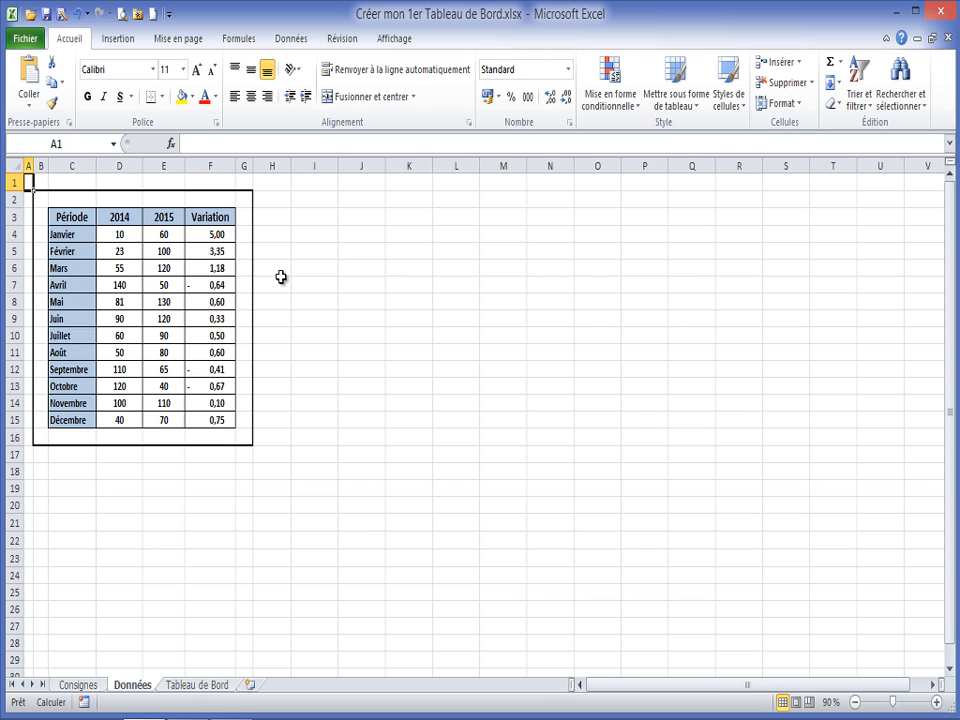
{"action": "left_click", "coordinate": [91, 686]}
{"action": "left_click", "coordinate": [195, 686]}
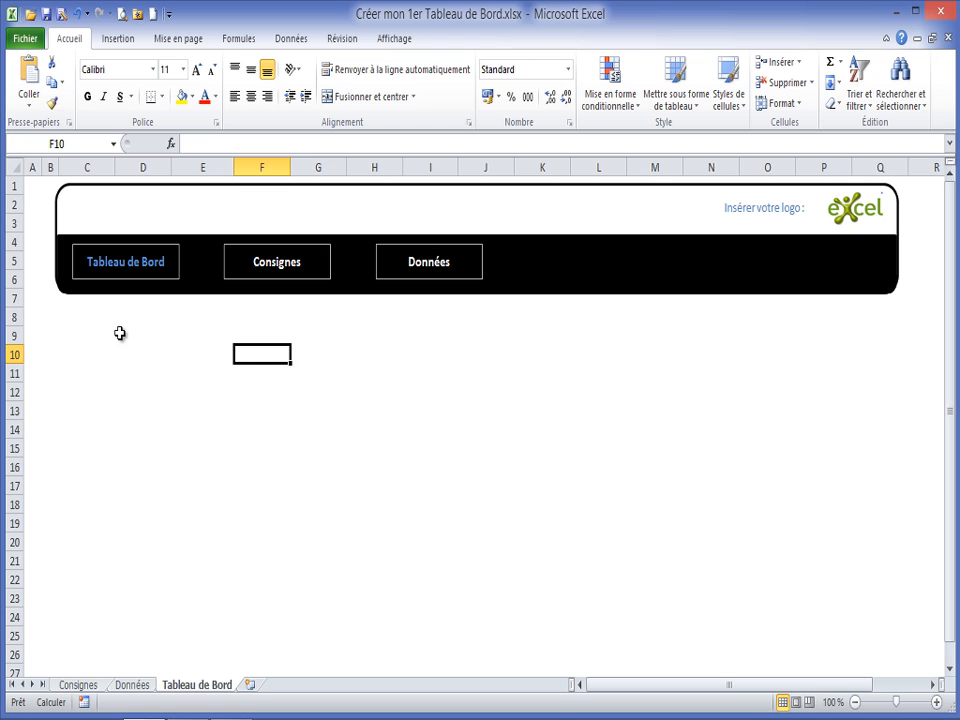
{"action": "left_click", "coordinate": [86, 318]}
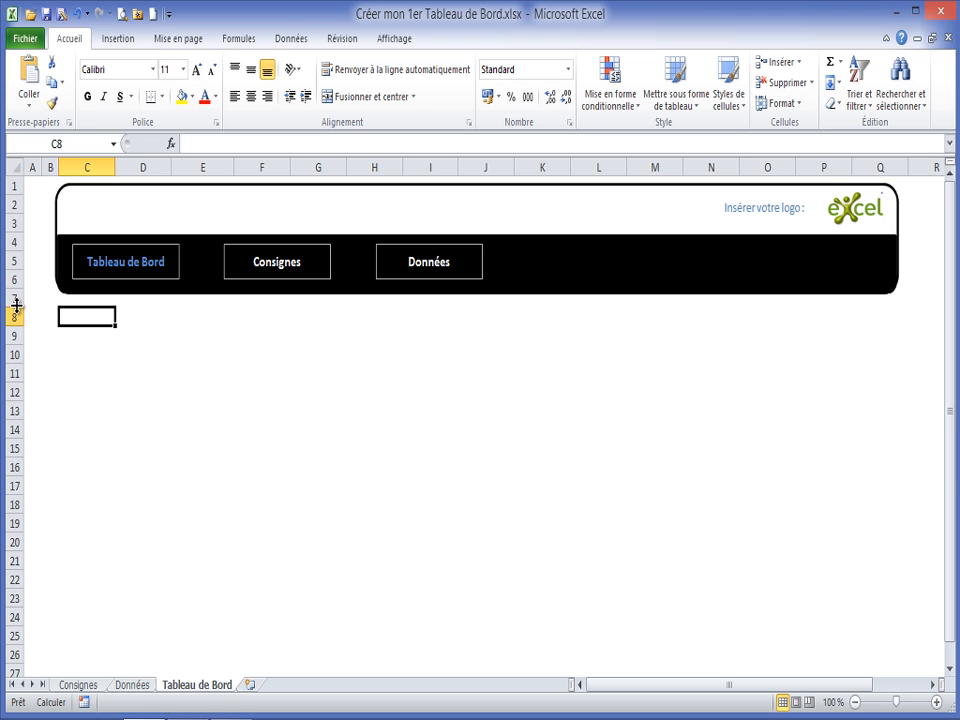
- Reduce the height of rows 7 and 8 beneath the header and freeze the panes above row 8
{"action": "mouse_move", "coordinate": [17, 303]}
{"action": "left_mouse_down"}
{"action": "mouse_move", "coordinate": [14, 320]}
{"action": "mouse_move", "coordinate": [15, 300]}
{"action": "left_mouse_up"}
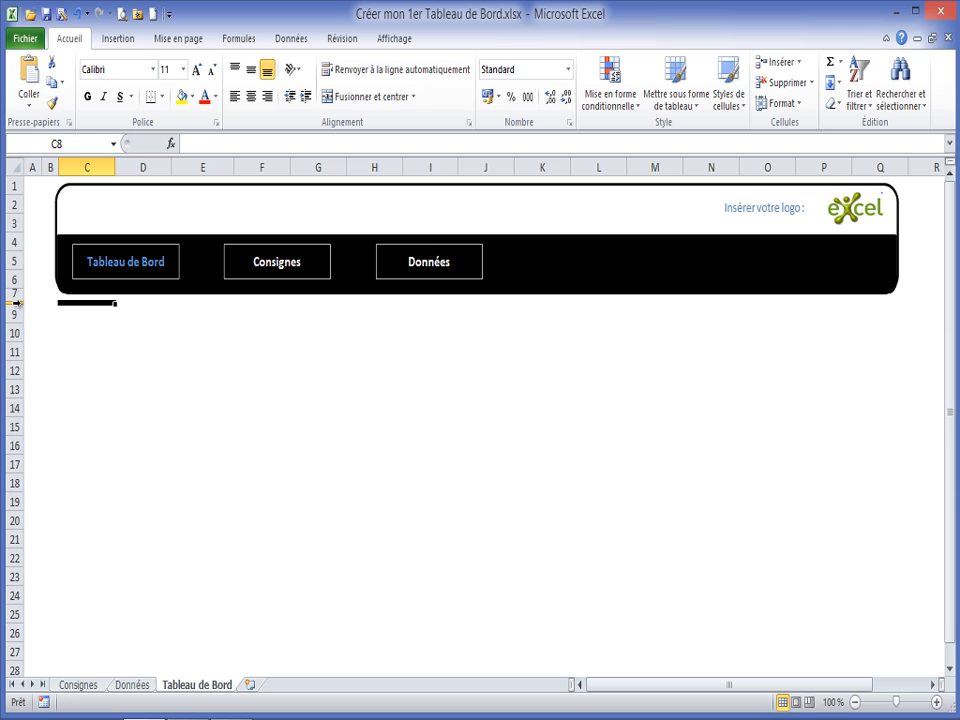
{"action": "left_click", "coordinate": [14, 302]}
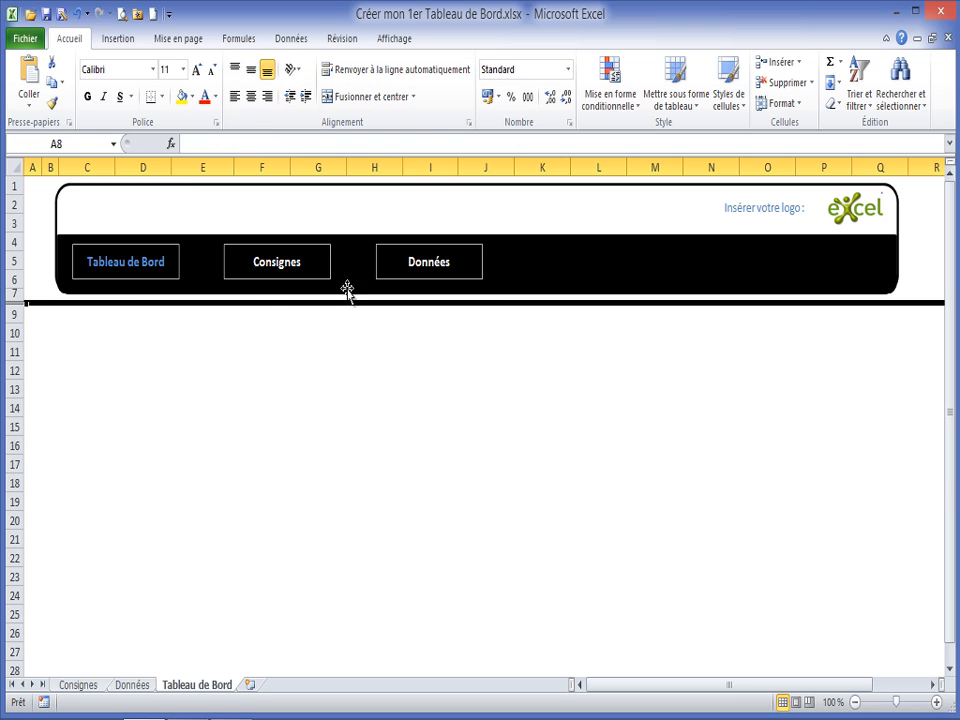
{"action": "left_click", "coordinate": [390, 40]}
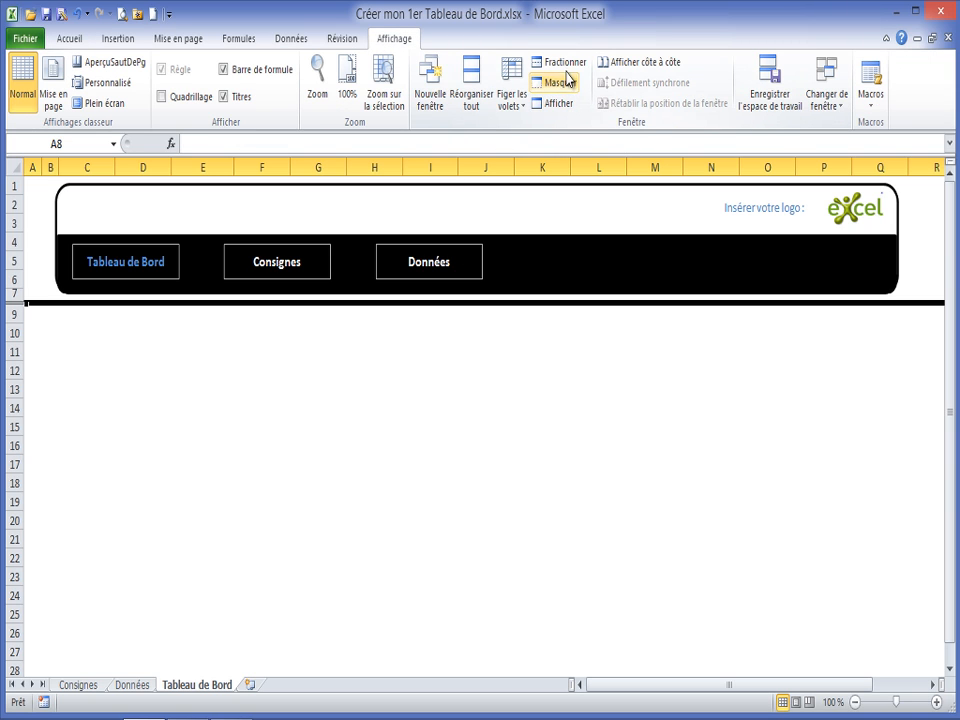
{"action": "left_click", "coordinate": [520, 106]}
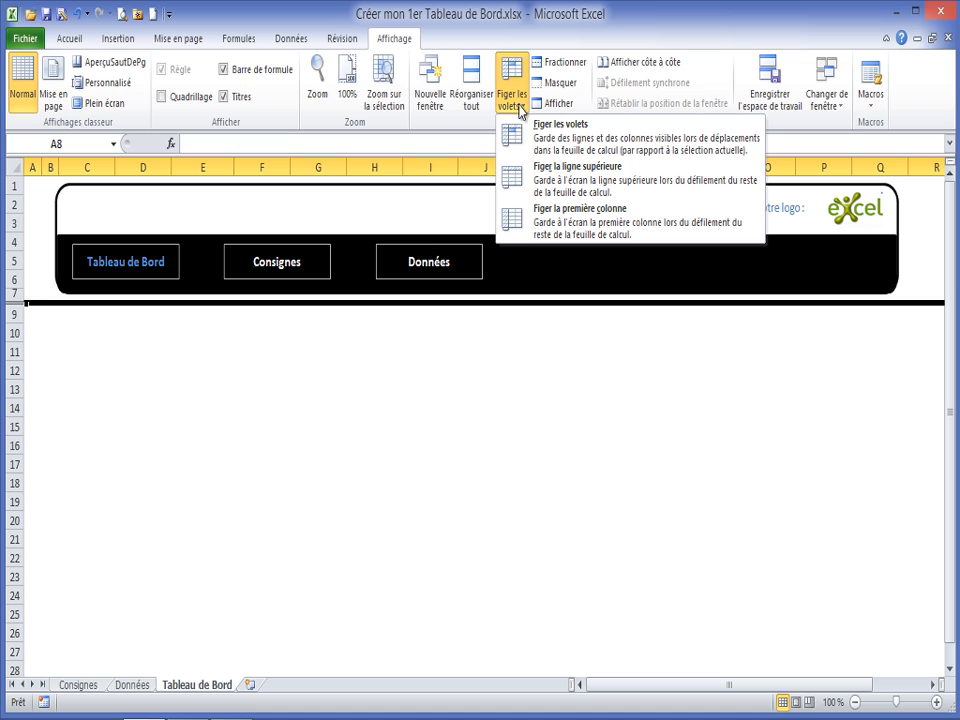
{"action": "left_click", "coordinate": [545, 130]}
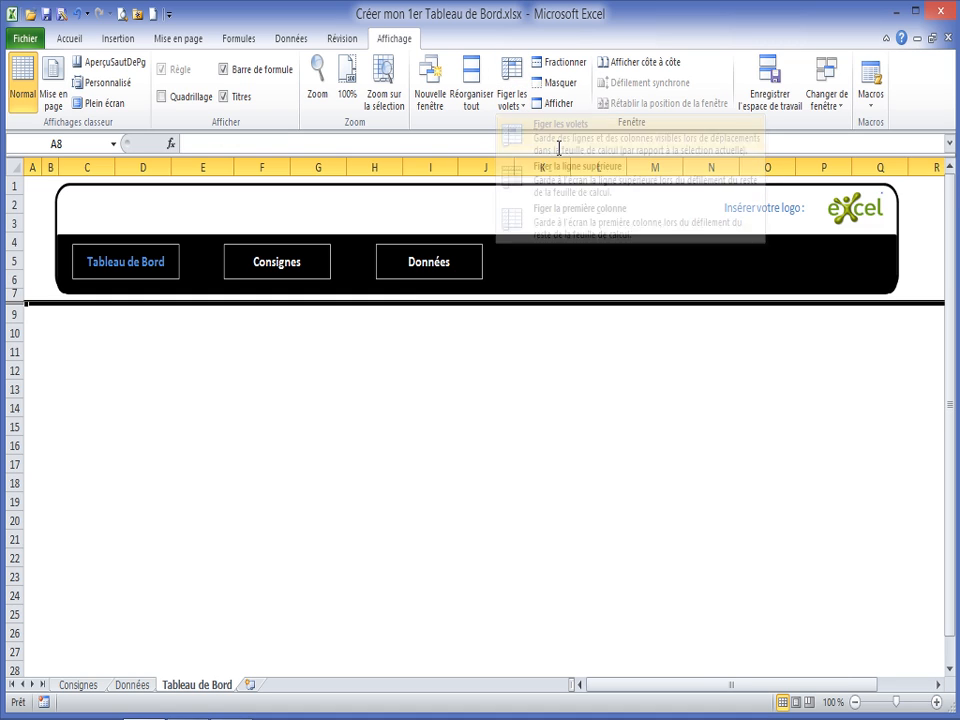
{"action": "left_click", "coordinate": [355, 330]}
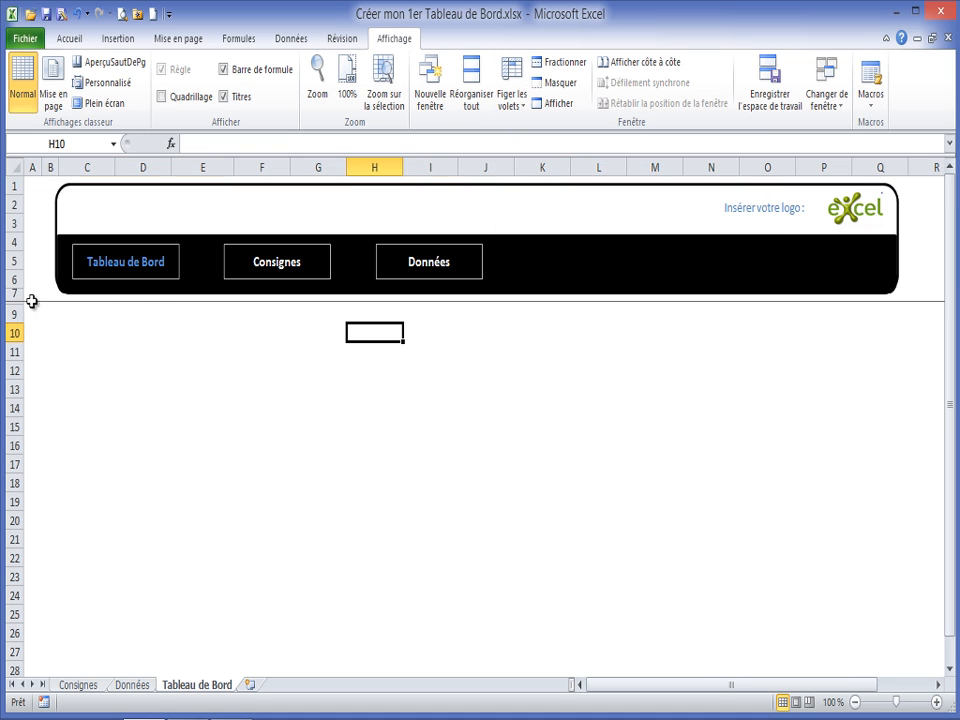
- Check how the frozen header behaves while moving down and up through the Tableau de Bord sheet
{"action": "scroll", "coordinate": [54, 429], "scroll_direction": "down", "scroll_amount": 4}
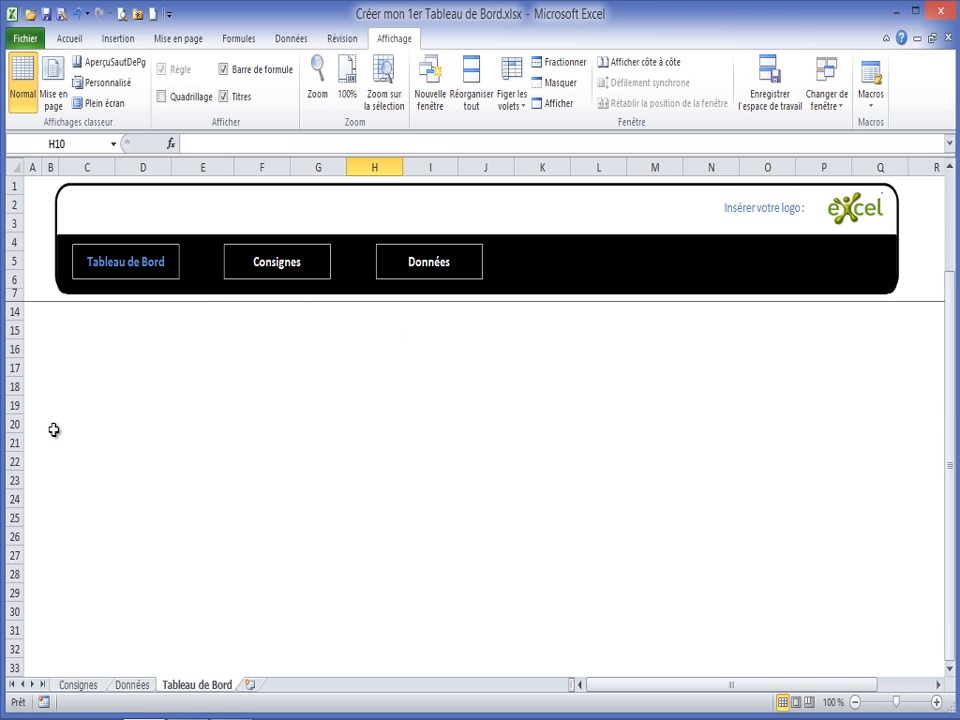
{"action": "scroll", "coordinate": [54, 429], "scroll_direction": "up", "scroll_amount": 2}
{"action": "scroll", "coordinate": [51, 425], "scroll_direction": "down", "scroll_amount": 3}
{"action": "scroll", "coordinate": [51, 425], "scroll_direction": "up", "scroll_amount": 5}
{"action": "scroll", "coordinate": [51, 425], "scroll_direction": "down", "scroll_amount": 4}
{"action": "scroll", "coordinate": [51, 425], "scroll_direction": "up", "scroll_amount": 4}
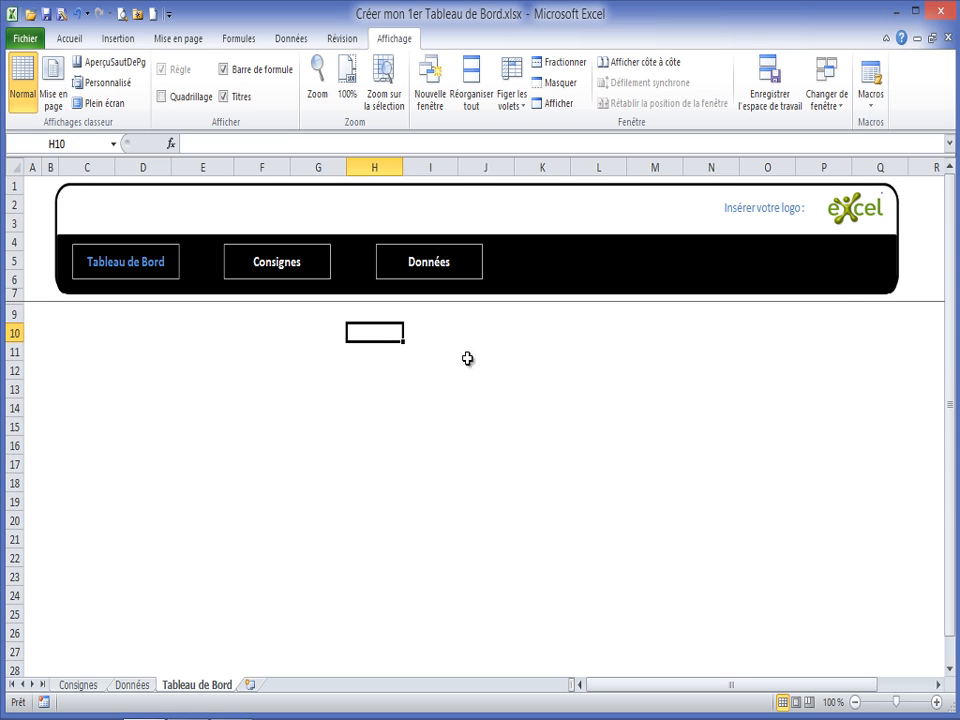
{"action": "scroll", "coordinate": [98, 361], "scroll_direction": "down", "scroll_amount": 2}
{"action": "scroll", "coordinate": [98, 357], "scroll_direction": "up", "scroll_amount": 1}
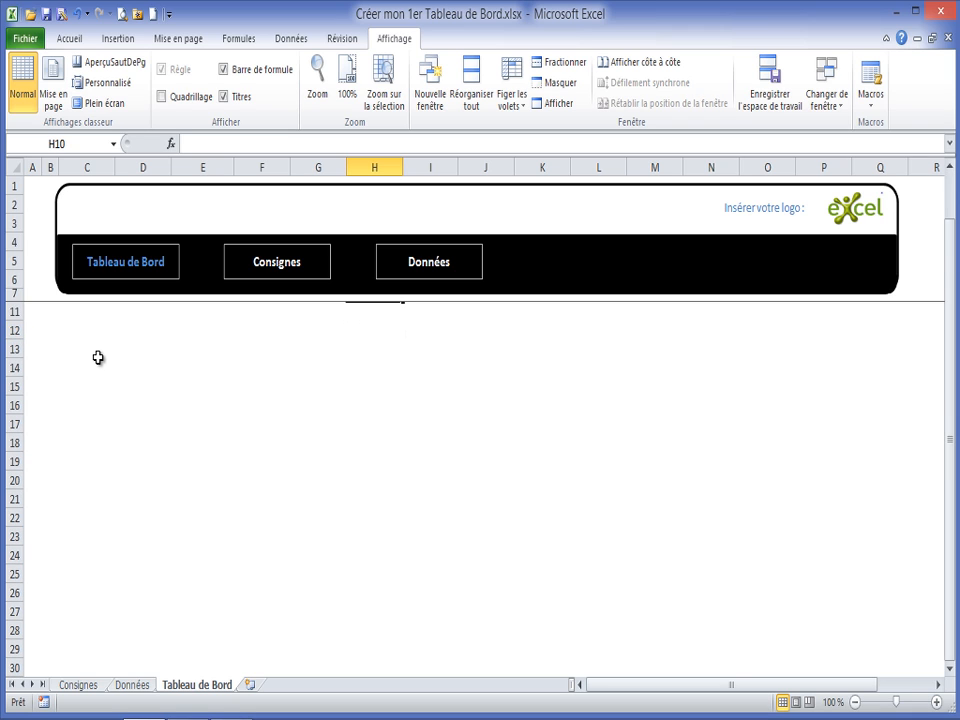
{"action": "scroll", "coordinate": [100, 400], "scroll_direction": "down", "scroll_amount": 4}
{"action": "scroll", "coordinate": [101, 422], "scroll_direction": "up", "scroll_amount": 5}
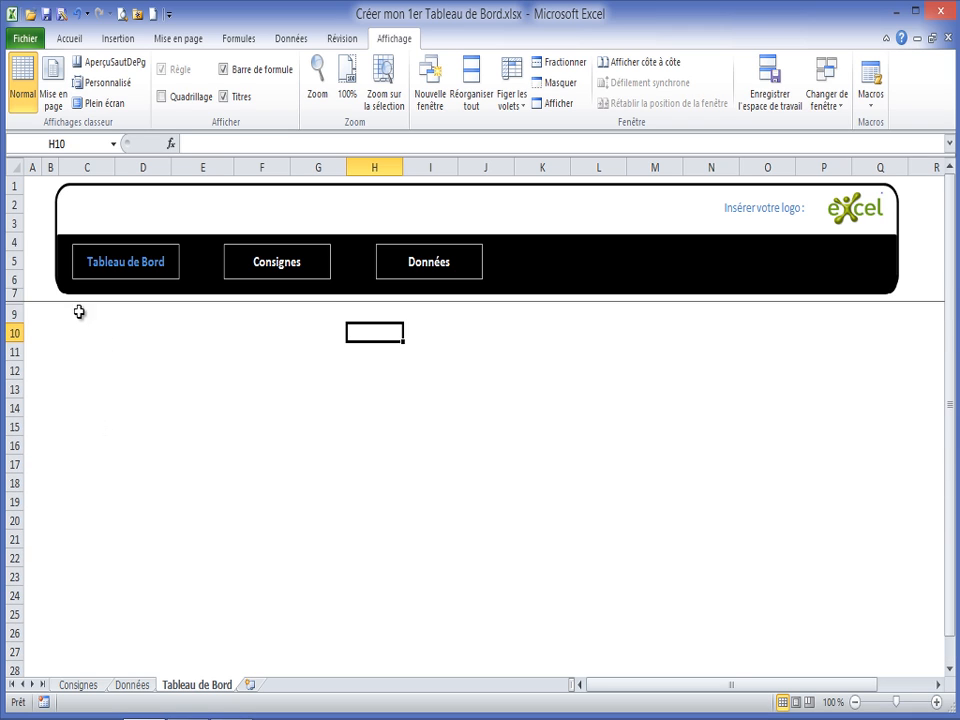
{"action": "scroll", "coordinate": [121, 390], "scroll_direction": "down", "scroll_amount": 9}
{"action": "scroll", "coordinate": [122, 392], "scroll_direction": "up", "scroll_amount": 3}
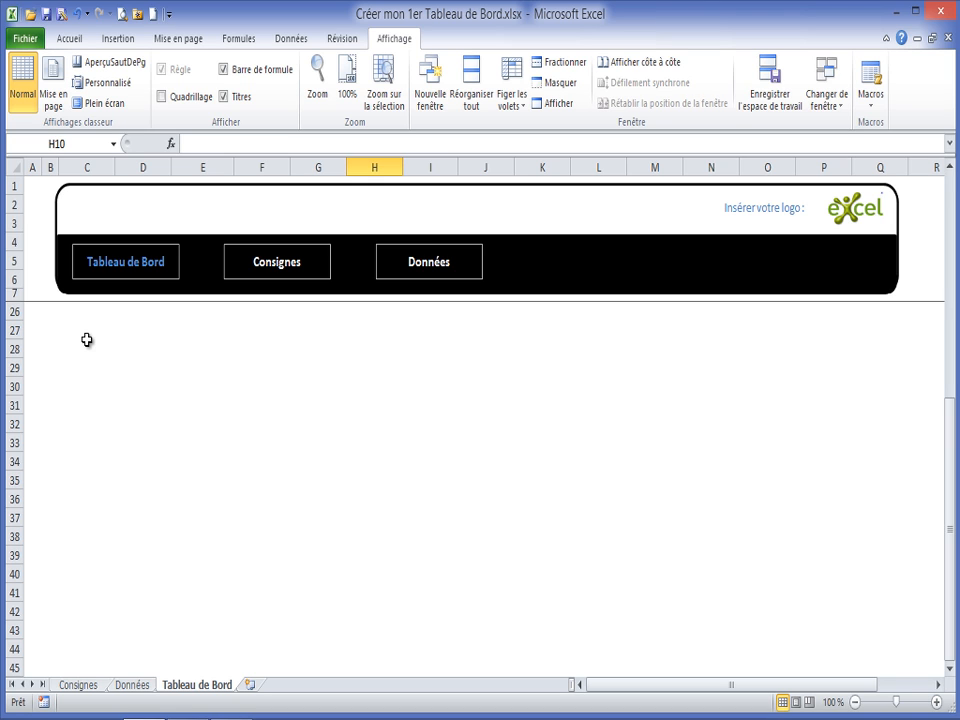
- Insert seven blank rows above the data table on the Données sheet to make room for the header
{"action": "left_click", "coordinate": [133, 685]}
{"action": "left_click", "coordinate": [207, 686]}
{"action": "left_click", "coordinate": [133, 685]}
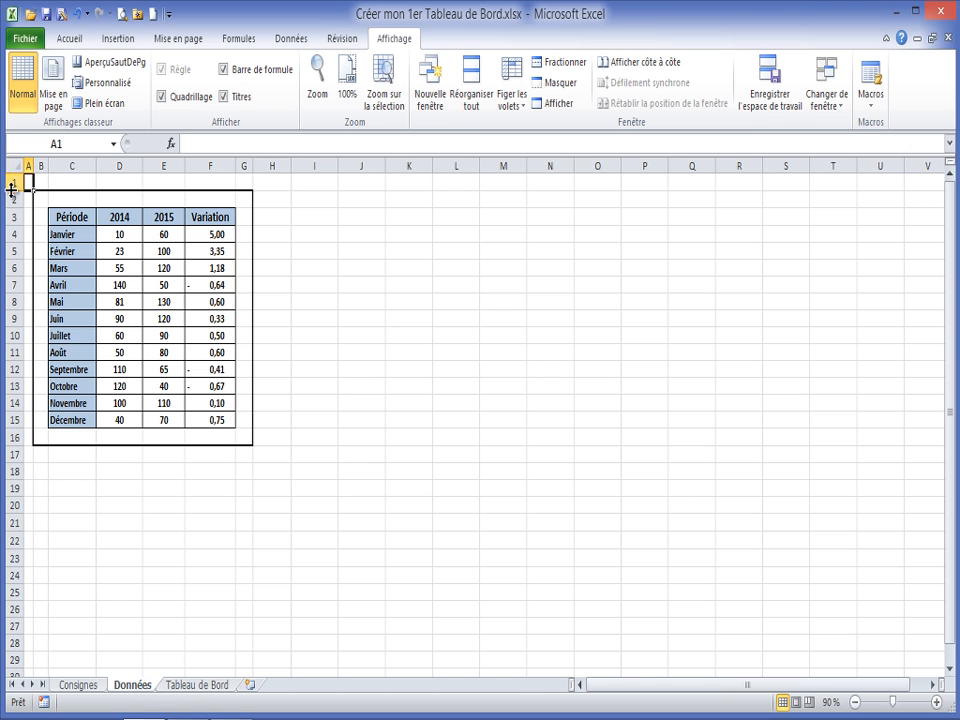
{"action": "left_click_drag", "start_coordinate": [14, 181], "coordinate": [12, 285]}
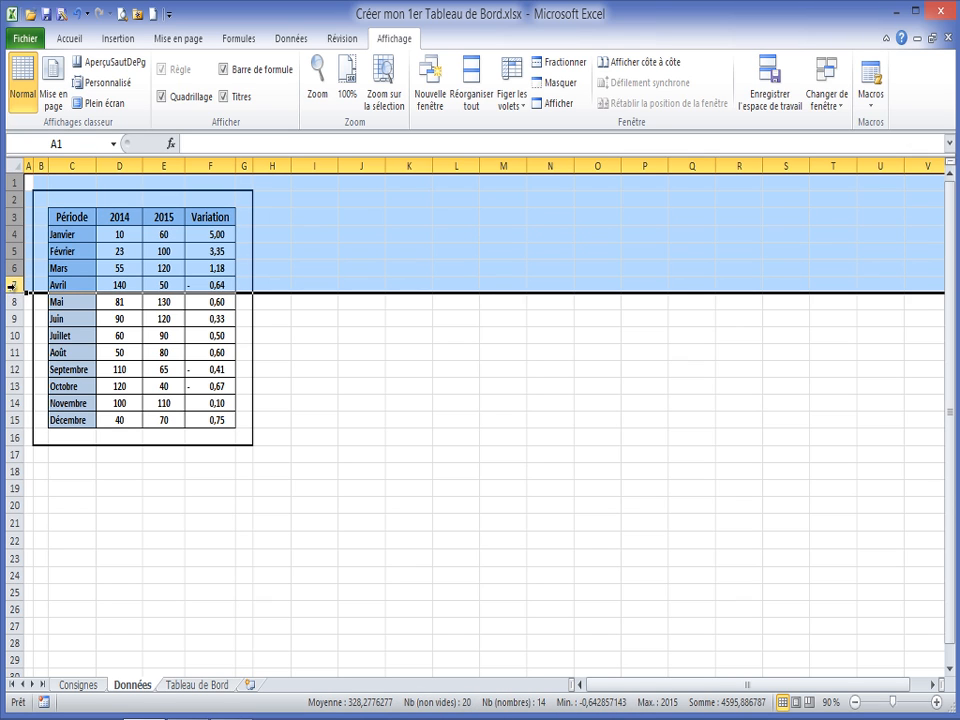
{"action": "right_click", "coordinate": [16, 287]}
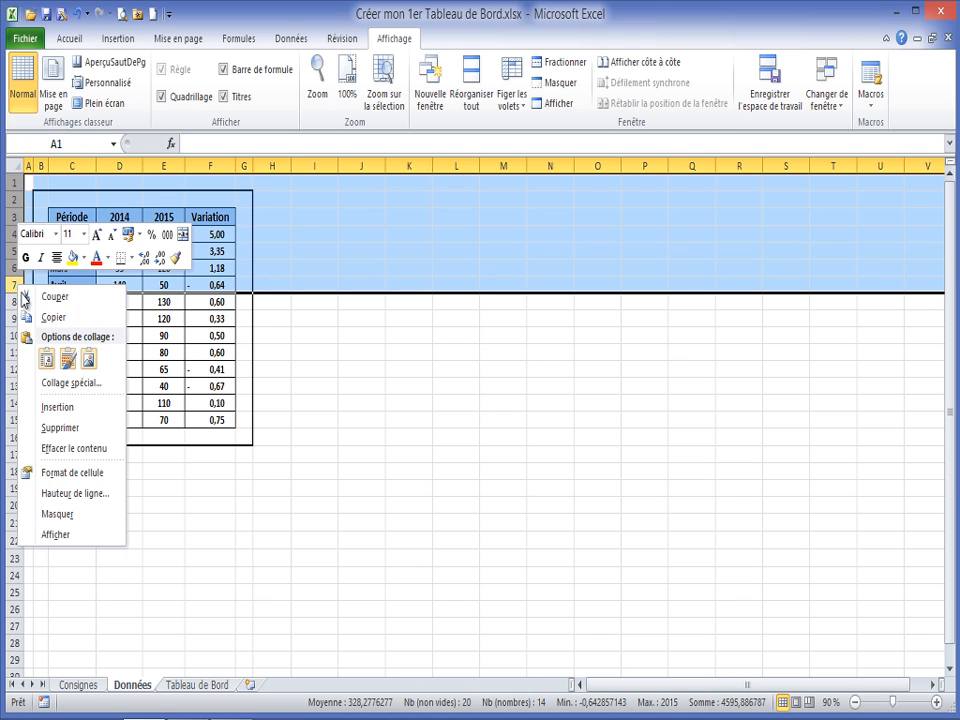
{"action": "left_click", "coordinate": [60, 406]}
{"action": "left_click", "coordinate": [75, 197]}
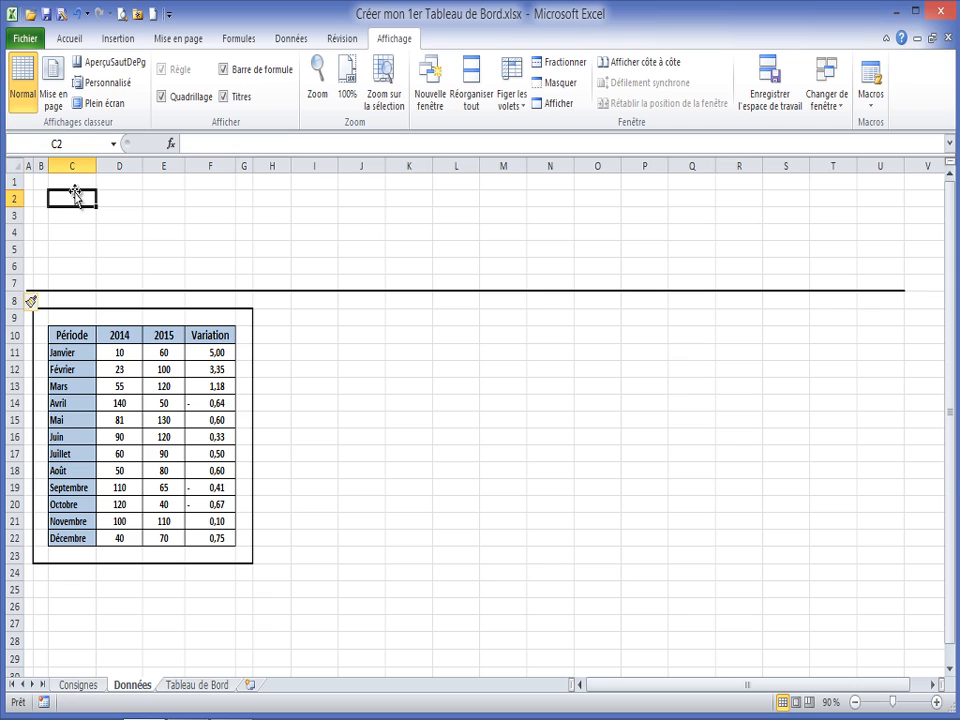
{"action": "left_click", "coordinate": [434, 212]}
{"action": "left_click", "coordinate": [208, 229]}
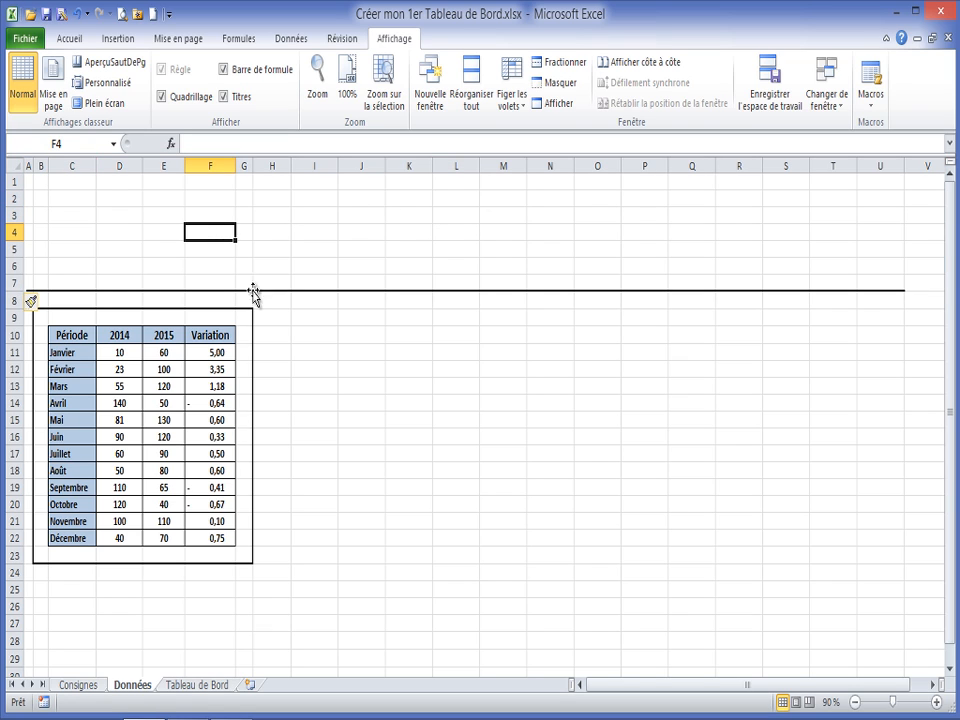
{"action": "left_click", "coordinate": [397, 350]}
{"action": "left_click", "coordinate": [300, 236]}
- Remove the horizontal line running along the lower edge of row 7 on the Données sheet
{"action": "left_click", "coordinate": [13, 283]}
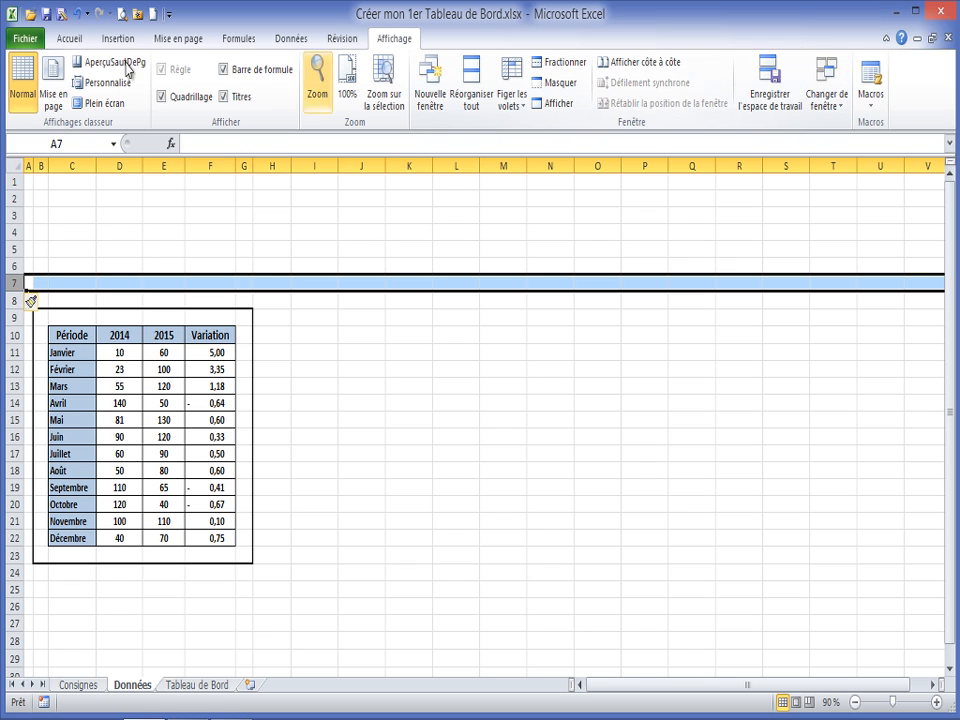
{"action": "left_click", "coordinate": [88, 41]}
{"action": "left_click", "coordinate": [836, 104]}
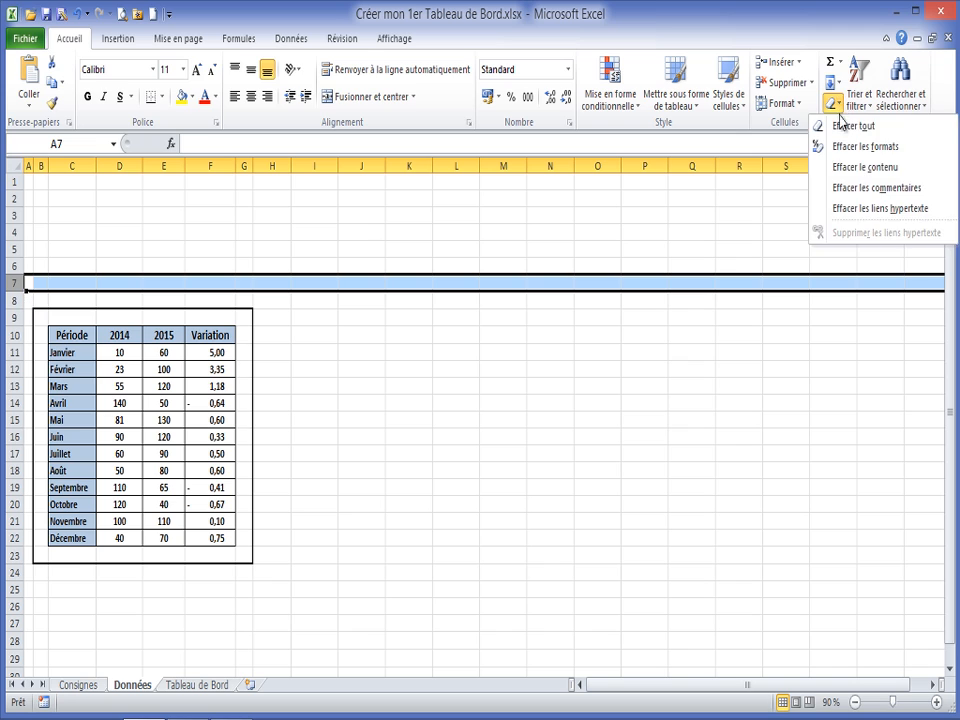
{"action": "left_click", "coordinate": [831, 189]}
{"action": "left_click", "coordinate": [372, 213]}
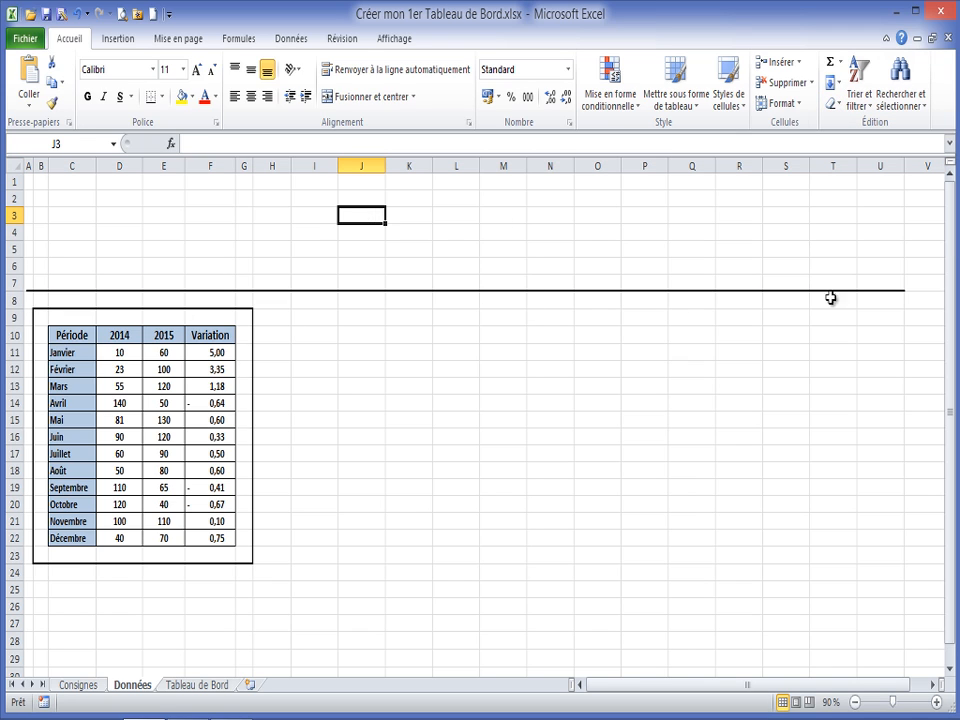
{"action": "left_click", "coordinate": [884, 292]}
{"action": "key", "text": "Delete"}
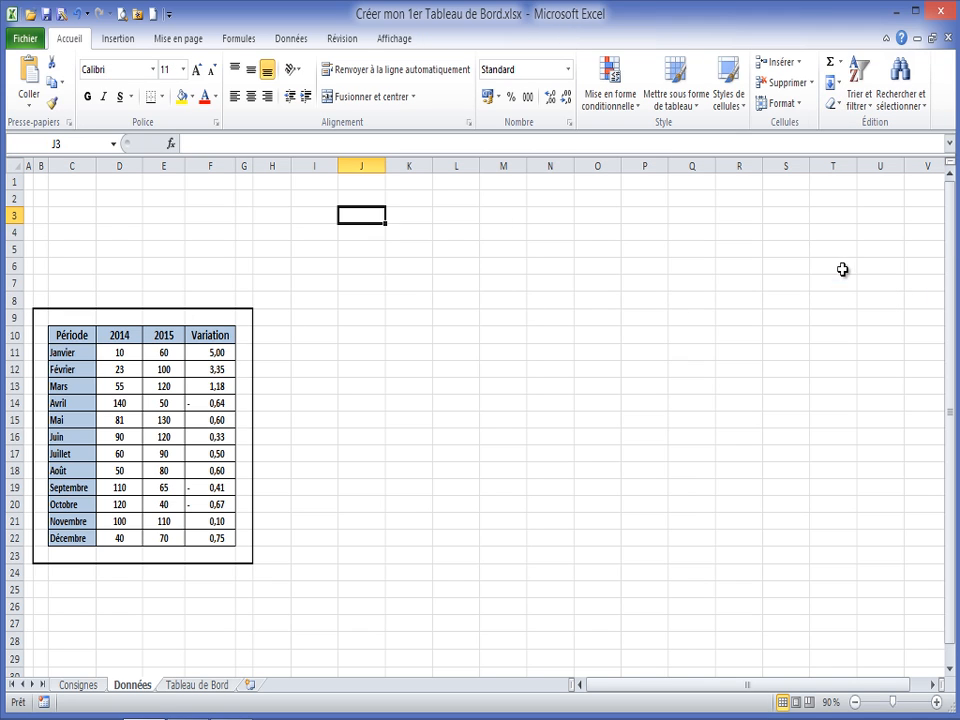
- Hide the gridlines on the Données sheet
{"action": "left_click", "coordinate": [121, 204]}
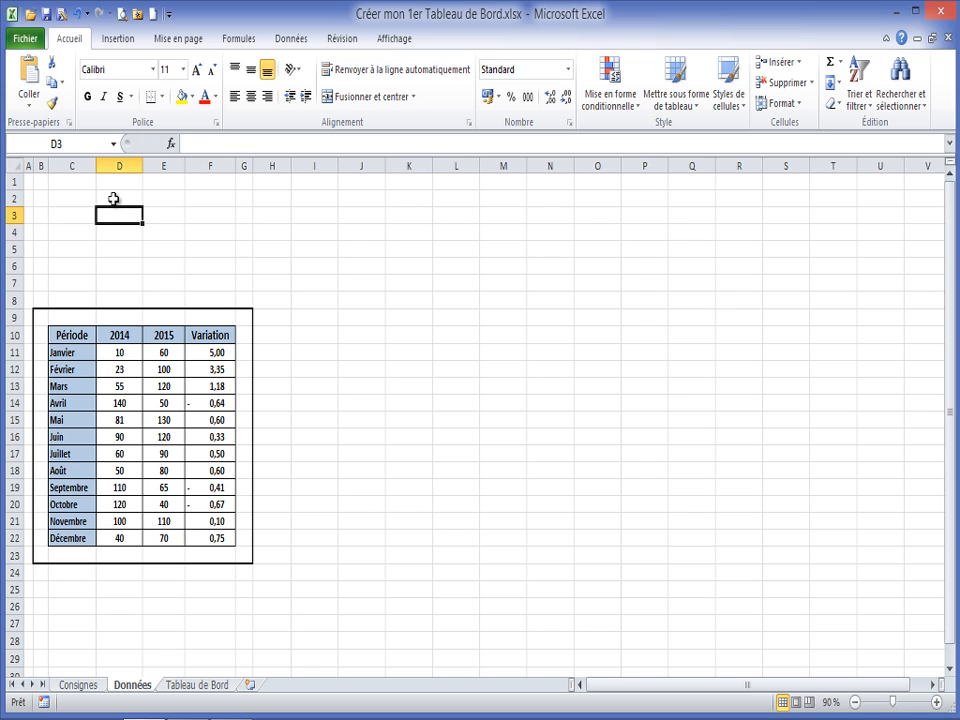
{"action": "left_click", "coordinate": [59, 181]}
{"action": "left_click", "coordinate": [390, 40]}
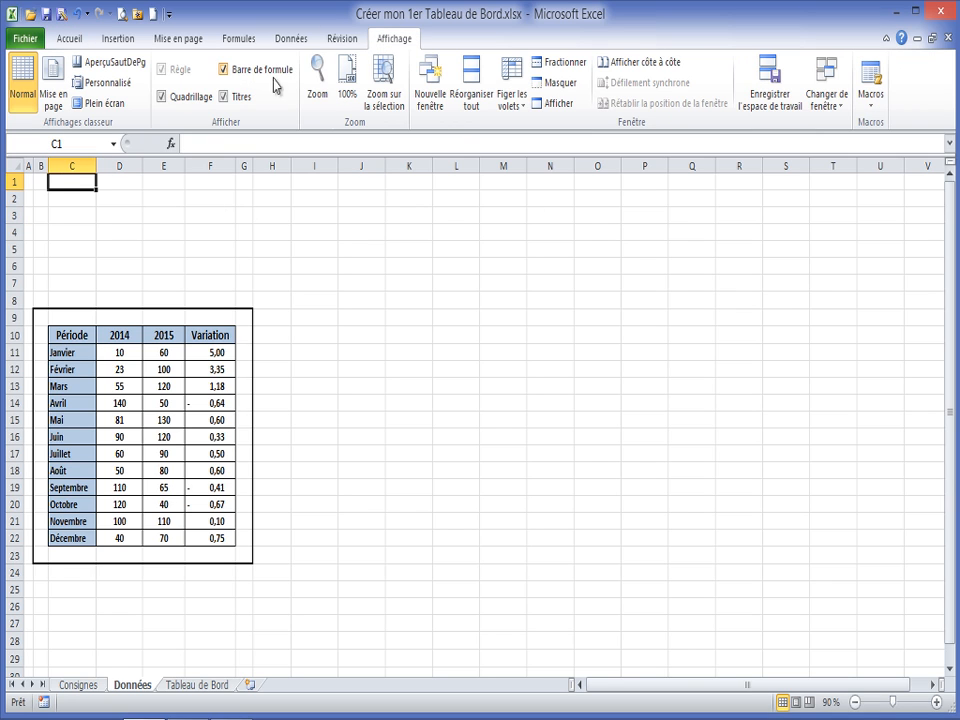
{"action": "left_click", "coordinate": [168, 98]}
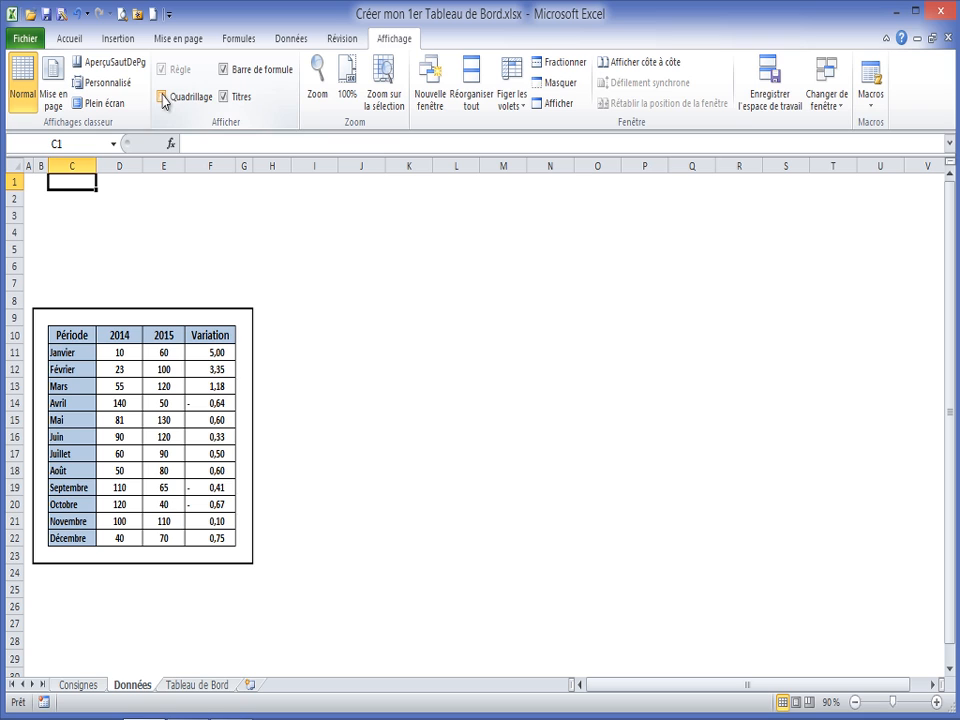
{"action": "left_click", "coordinate": [306, 247]}
- Copy the grouped header from the Tableau de Bord sheet to cell C1 of the Données sheet and shift it slightly down into rows 1 to 7
{"action": "left_click", "coordinate": [60, 185]}
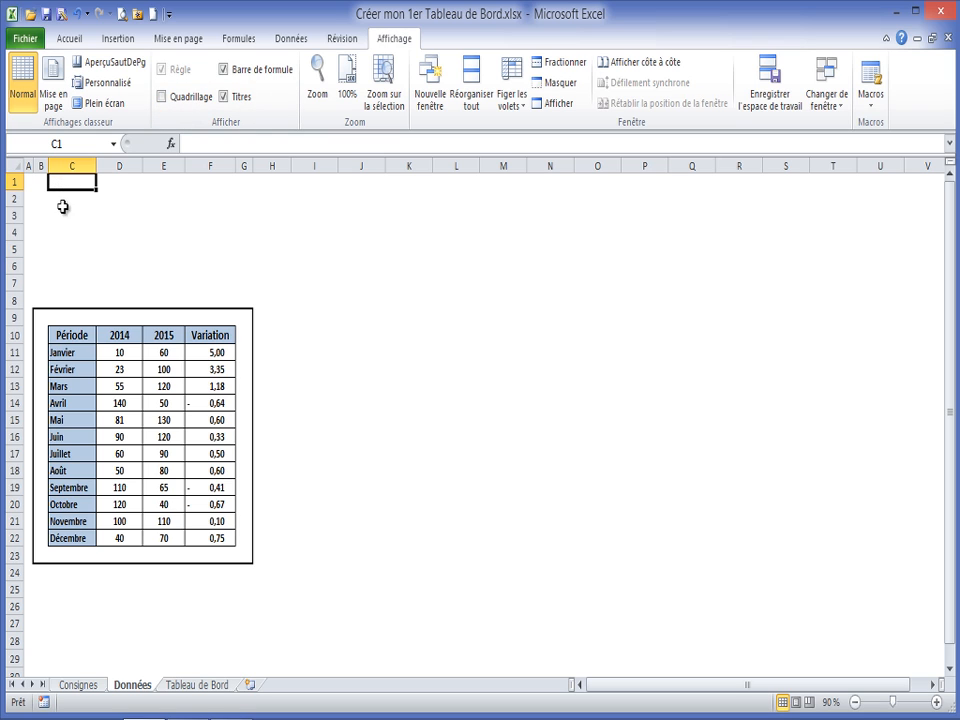
{"action": "left_click", "coordinate": [195, 685]}
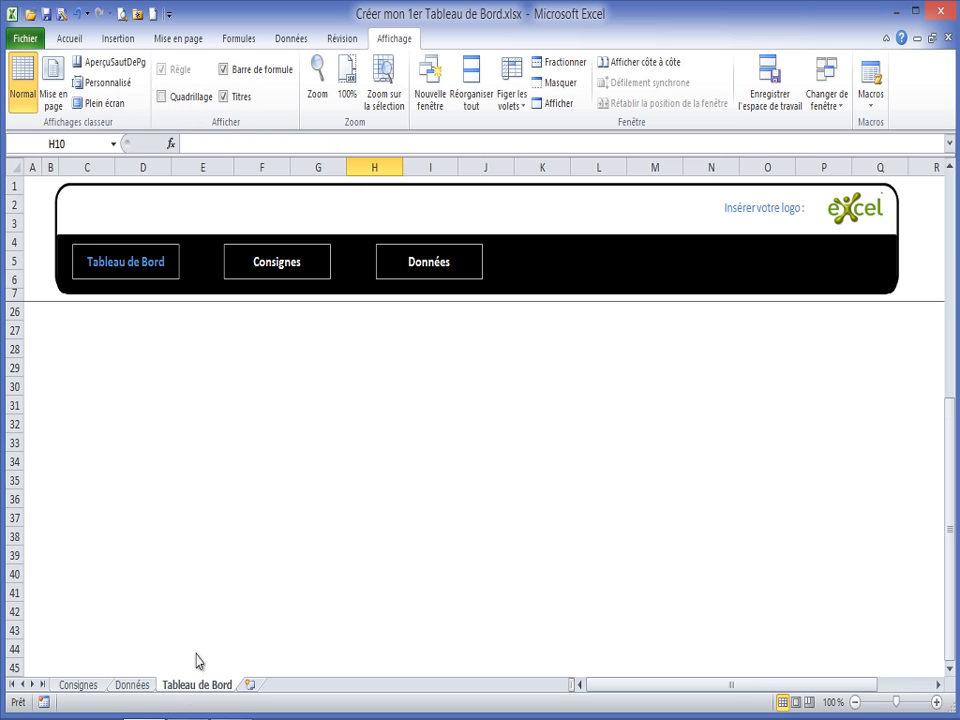
{"action": "left_click", "coordinate": [109, 183]}
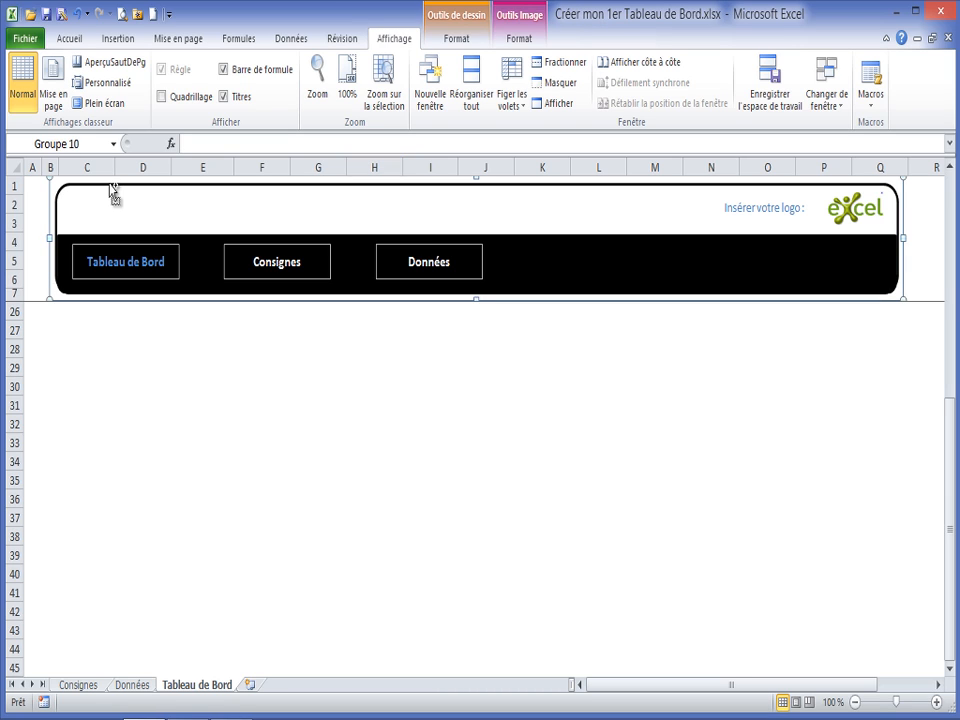
{"action": "left_click", "coordinate": [132, 685]}
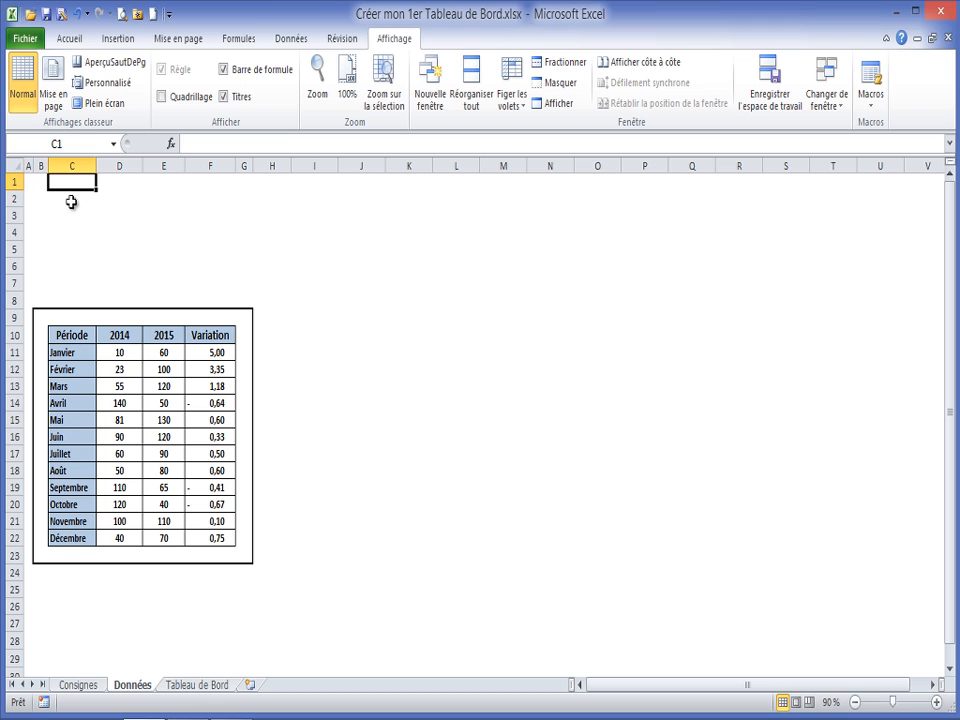
{"action": "key", "text": "ctrl+v"}
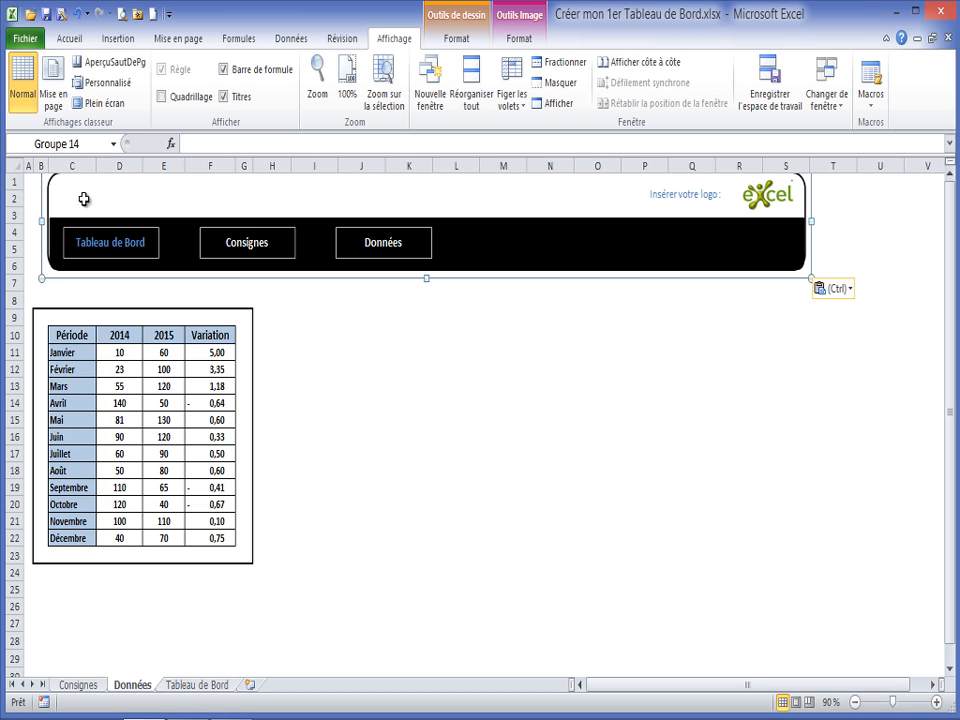
{"action": "left_click_drag", "start_coordinate": [645, 278], "coordinate": [649, 287]}
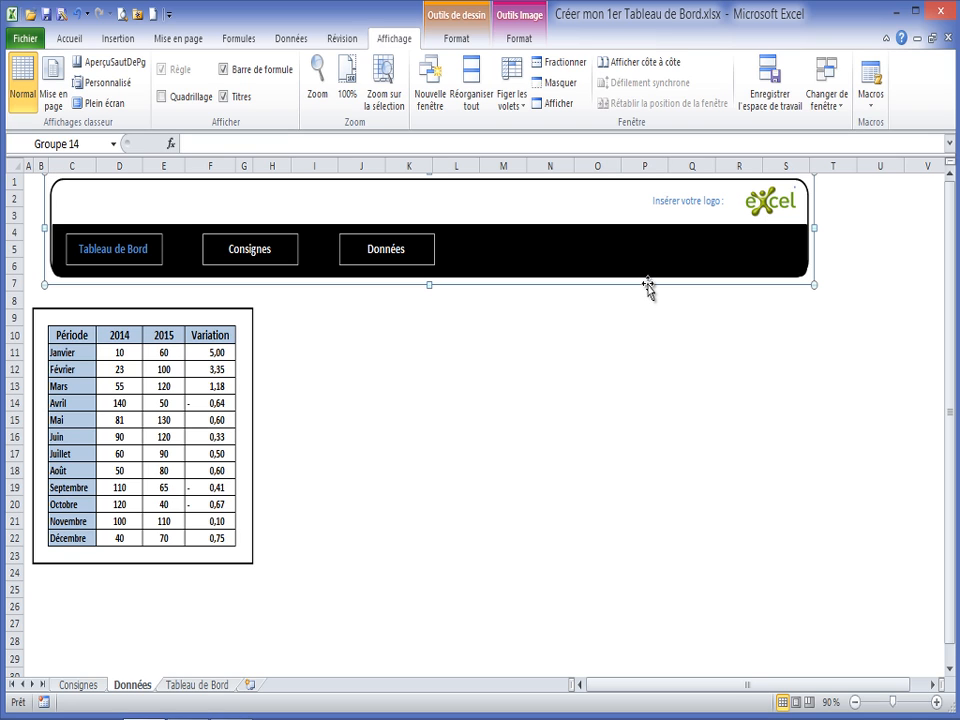
{"action": "left_click", "coordinate": [693, 298]}
{"action": "left_click", "coordinate": [503, 369]}
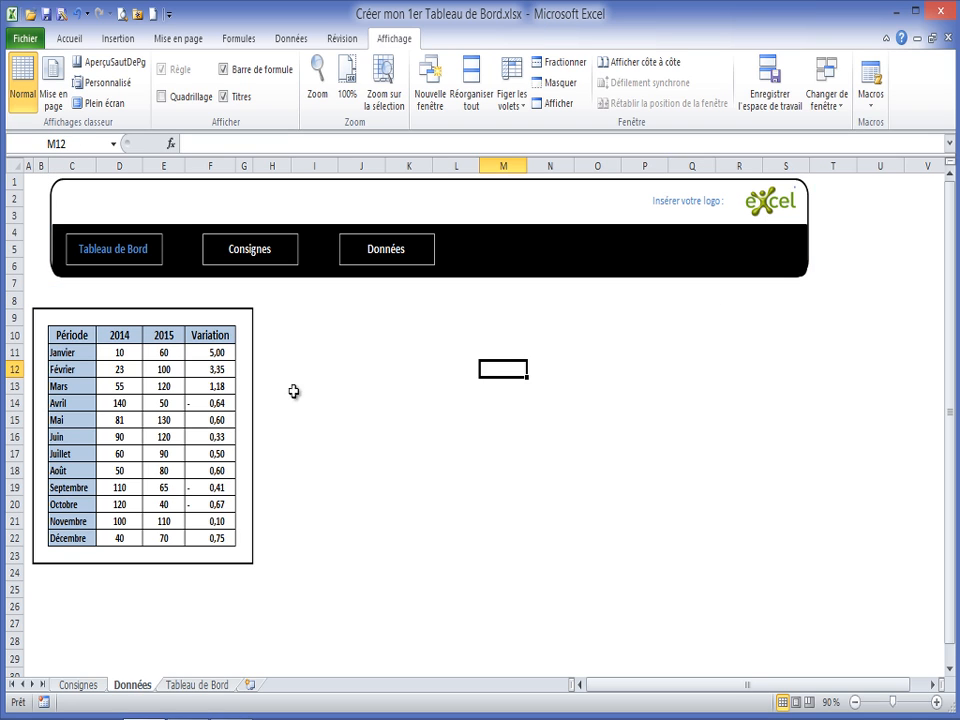
- Change the font colour of the "Tableau de Bord" label in the Données sheet's header to white
{"action": "left_click", "coordinate": [109, 248]}
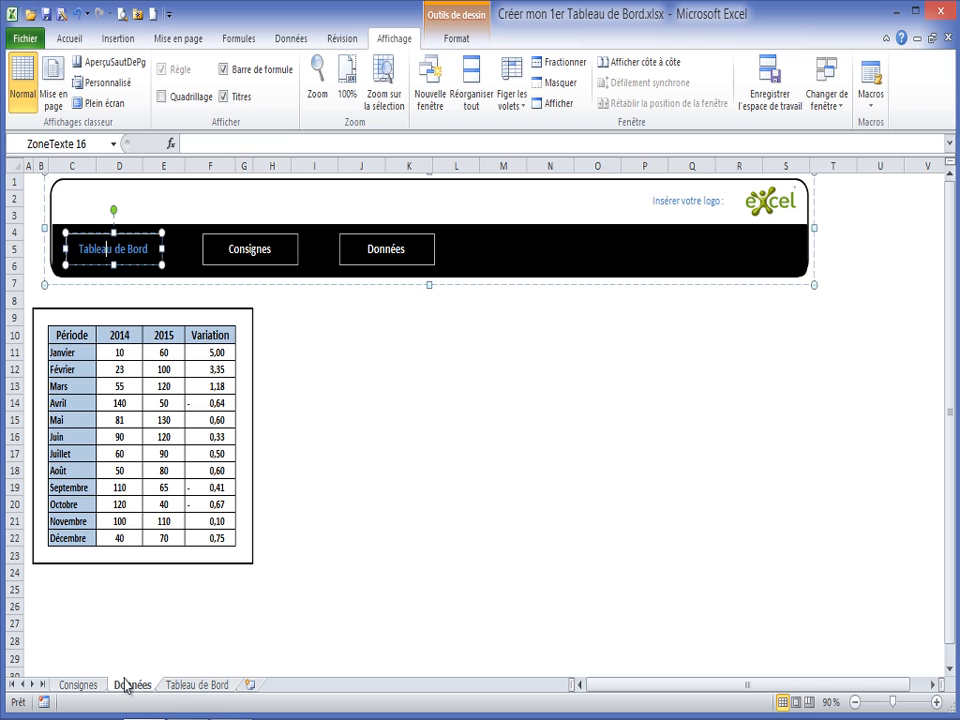
{"action": "left_click_drag", "start_coordinate": [143, 250], "coordinate": [62, 251]}
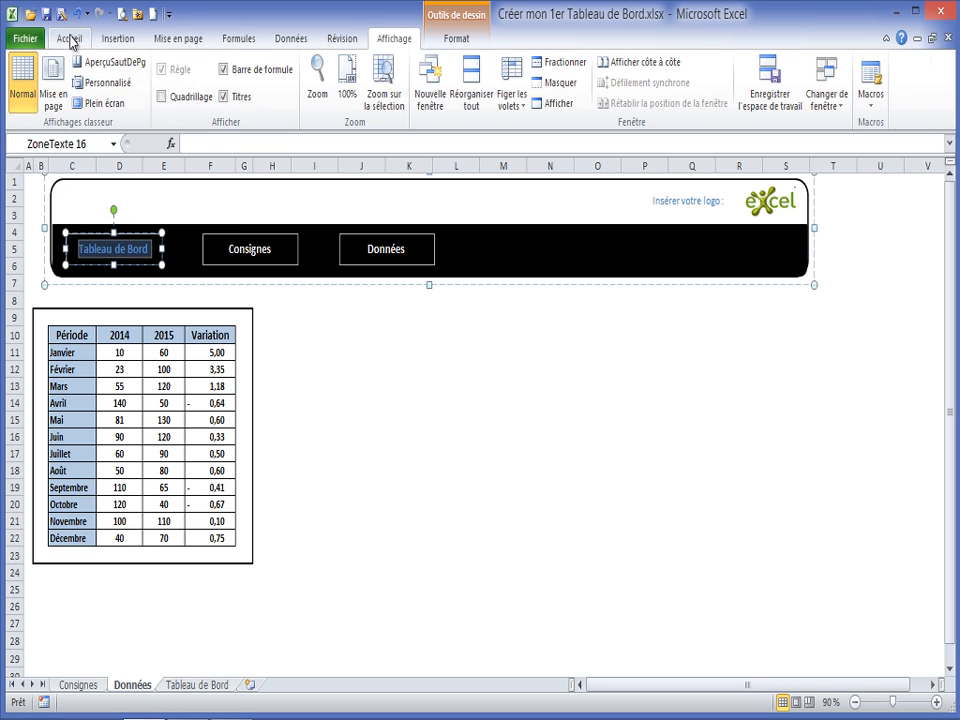
{"action": "left_click", "coordinate": [70, 38]}
{"action": "left_click", "coordinate": [215, 97]}
{"action": "left_click", "coordinate": [205, 157]}
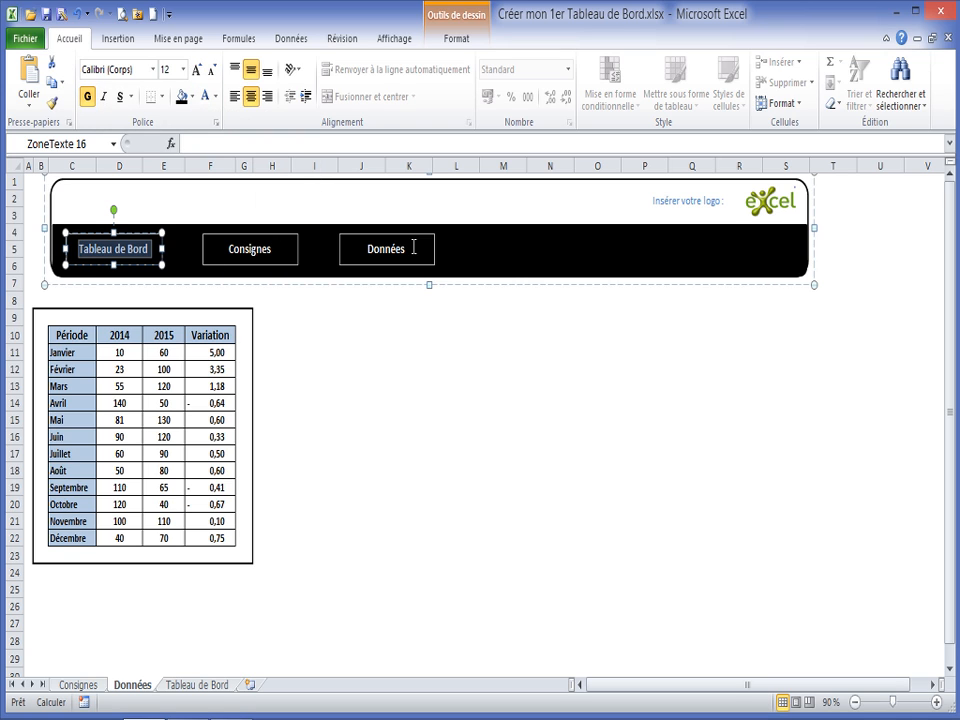
- Change the font colour of the "Données" label in the Données sheet's header to a medium blue theme shade
{"action": "left_click_drag", "start_coordinate": [413, 247], "coordinate": [351, 245]}
{"action": "left_click", "coordinate": [215, 97]}
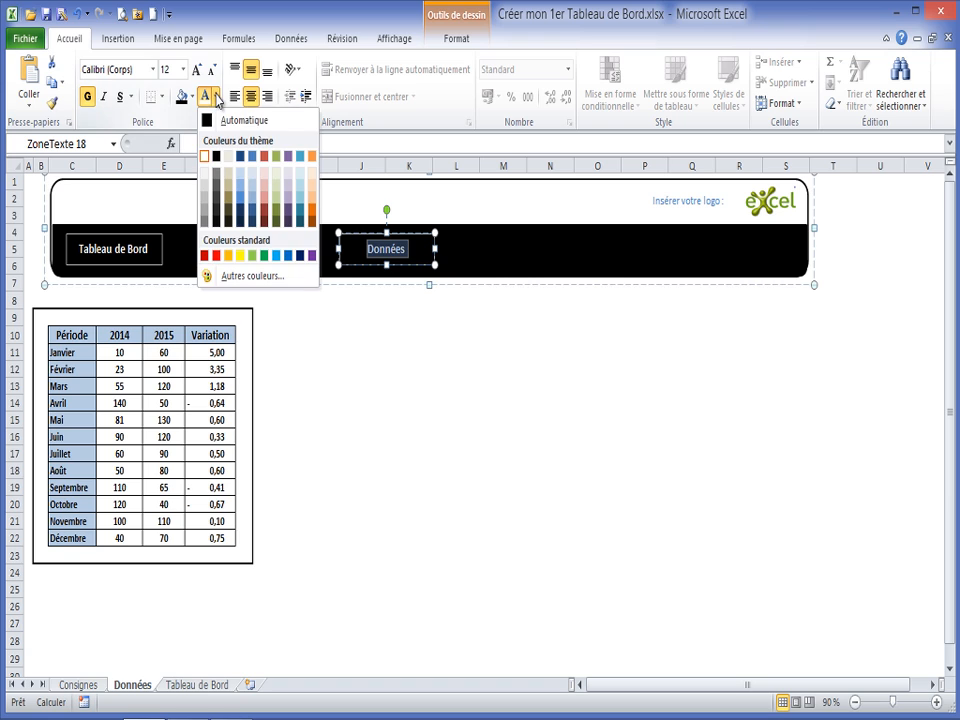
{"action": "left_click", "coordinate": [239, 195]}
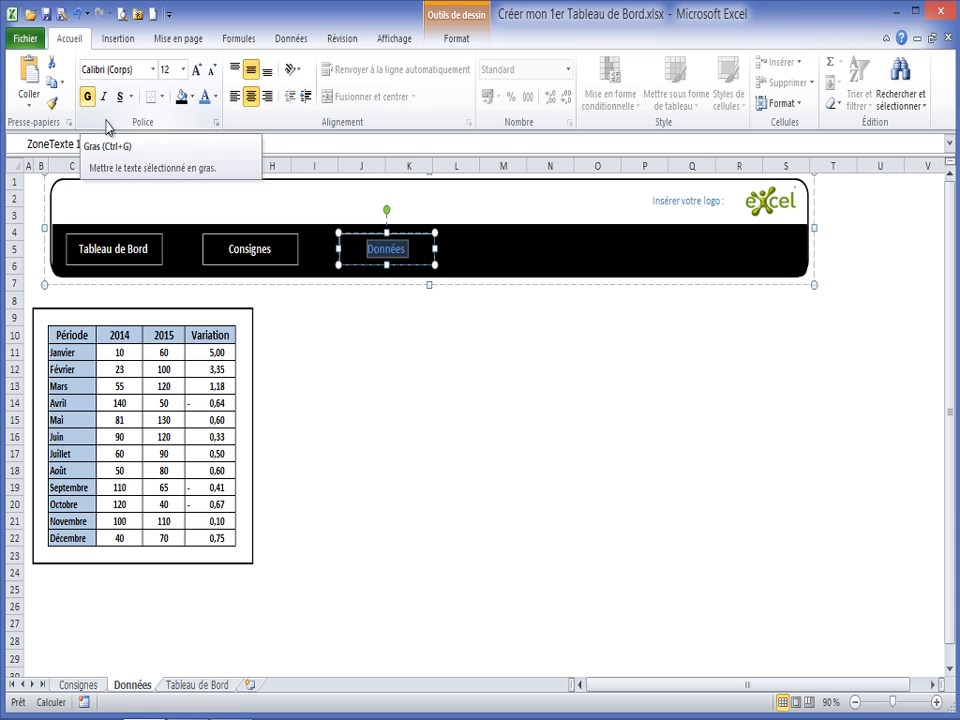
- Reduce the height of row 7 on the Données sheet and freeze the panes above row 8
{"action": "left_click", "coordinate": [418, 349]}
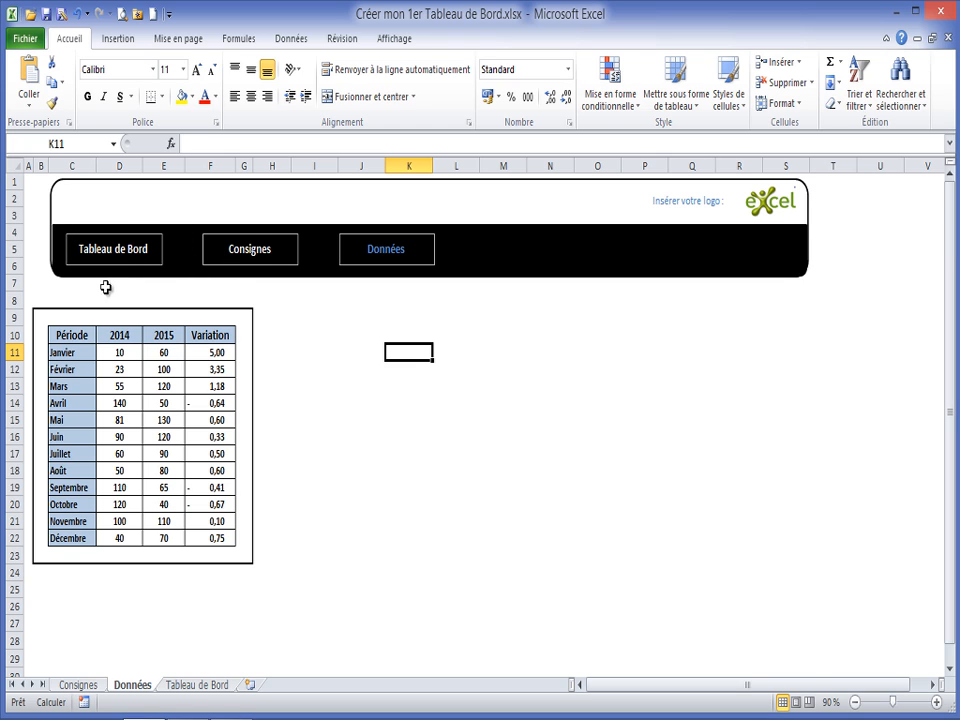
{"action": "mouse_move", "coordinate": [19, 291]}
{"action": "left_mouse_down"}
{"action": "mouse_move", "coordinate": [17, 283]}
{"action": "mouse_move", "coordinate": [13, 297]}
{"action": "mouse_move", "coordinate": [13, 281]}
{"action": "left_mouse_up"}
{"action": "left_click", "coordinate": [13, 285]}
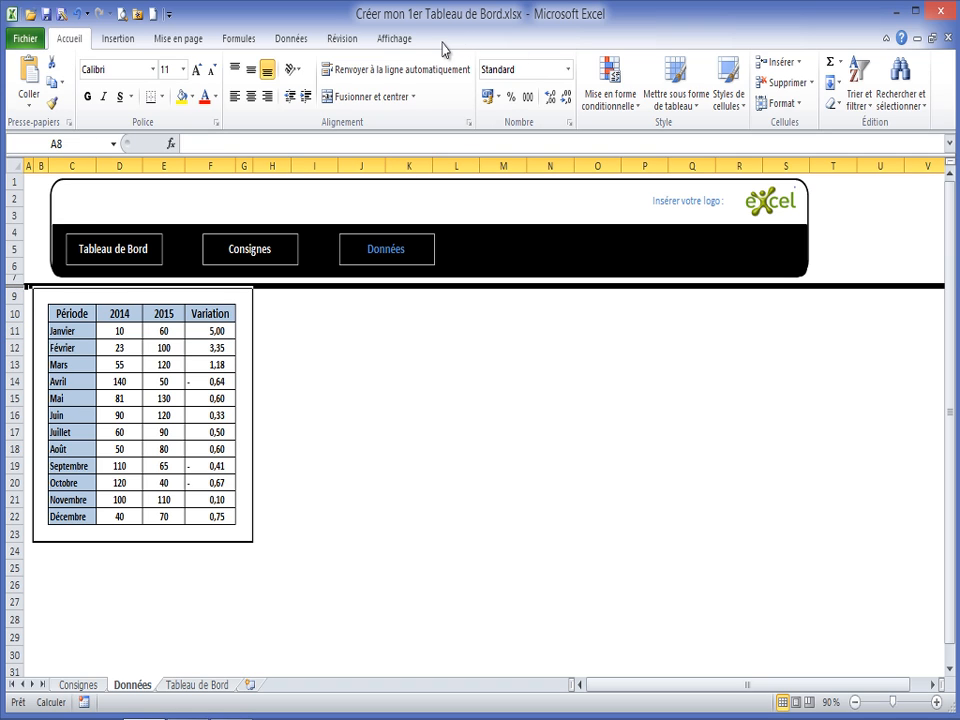
{"action": "left_click", "coordinate": [401, 40]}
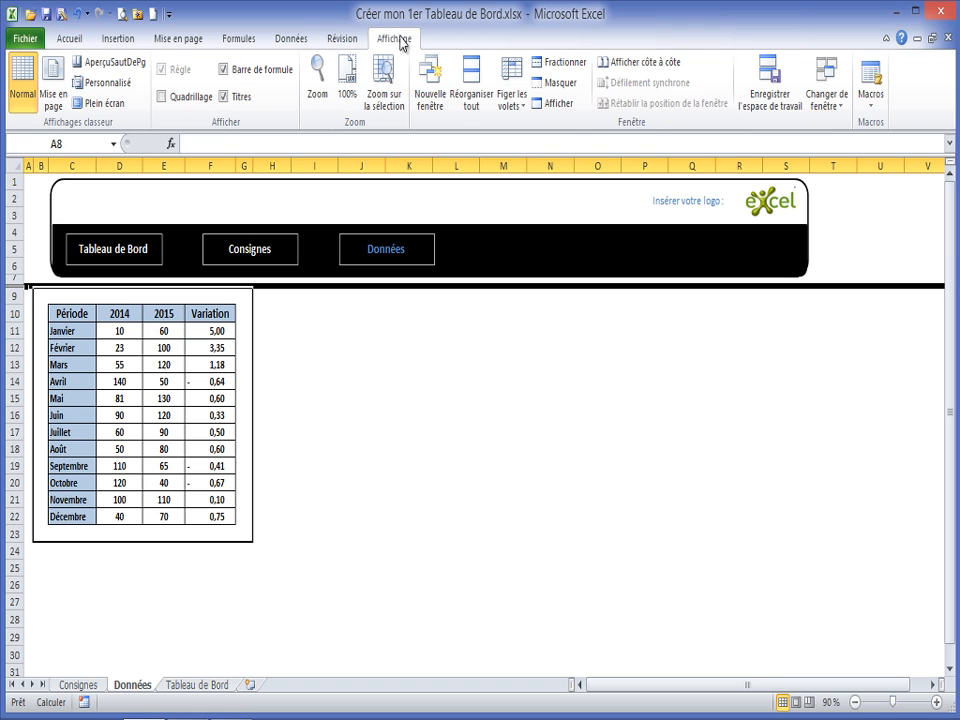
{"action": "left_click", "coordinate": [514, 104]}
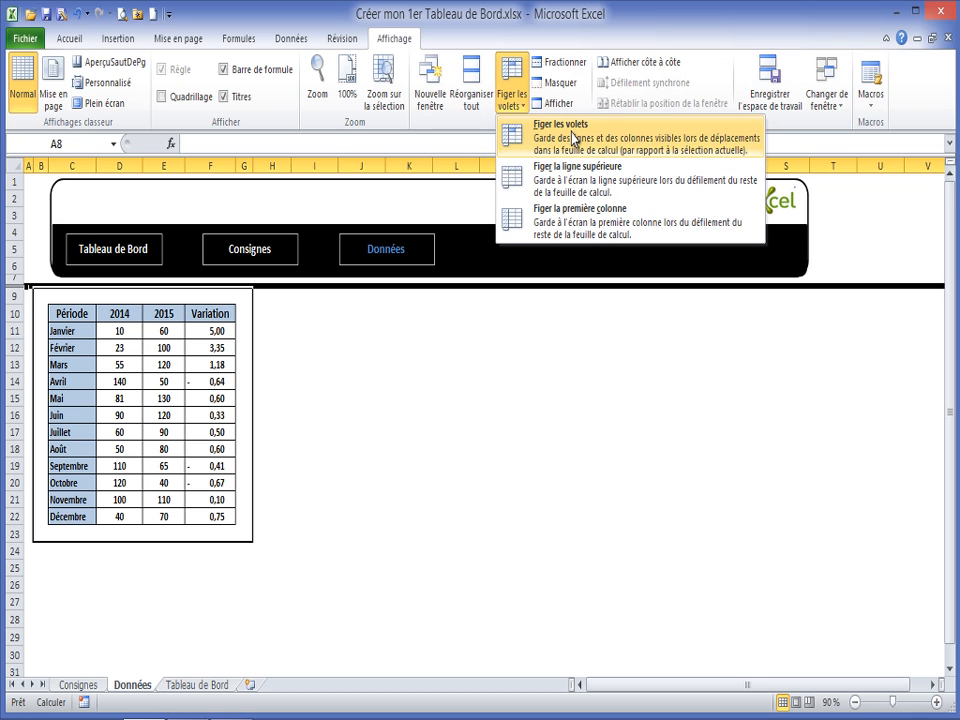
{"action": "left_click", "coordinate": [574, 139]}
{"action": "left_click", "coordinate": [448, 345]}
{"action": "scroll", "coordinate": [448, 345], "scroll_direction": "down", "scroll_amount": 4}
{"action": "scroll", "coordinate": [450, 350], "scroll_direction": "up", "scroll_amount": 3}
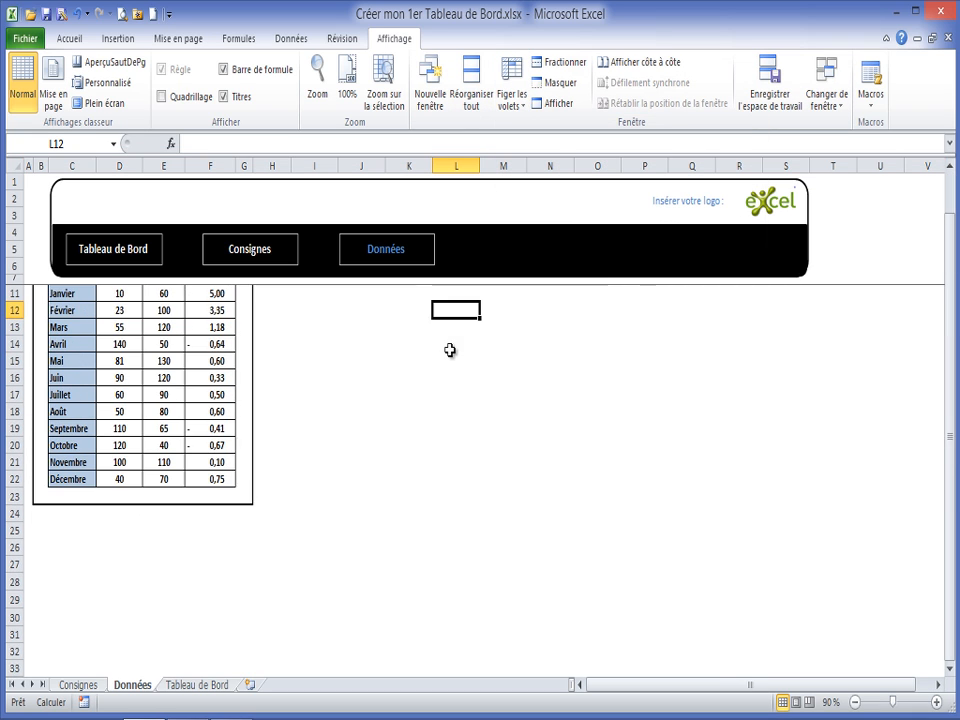
{"action": "scroll", "coordinate": [450, 350], "scroll_direction": "up", "scroll_amount": 1}
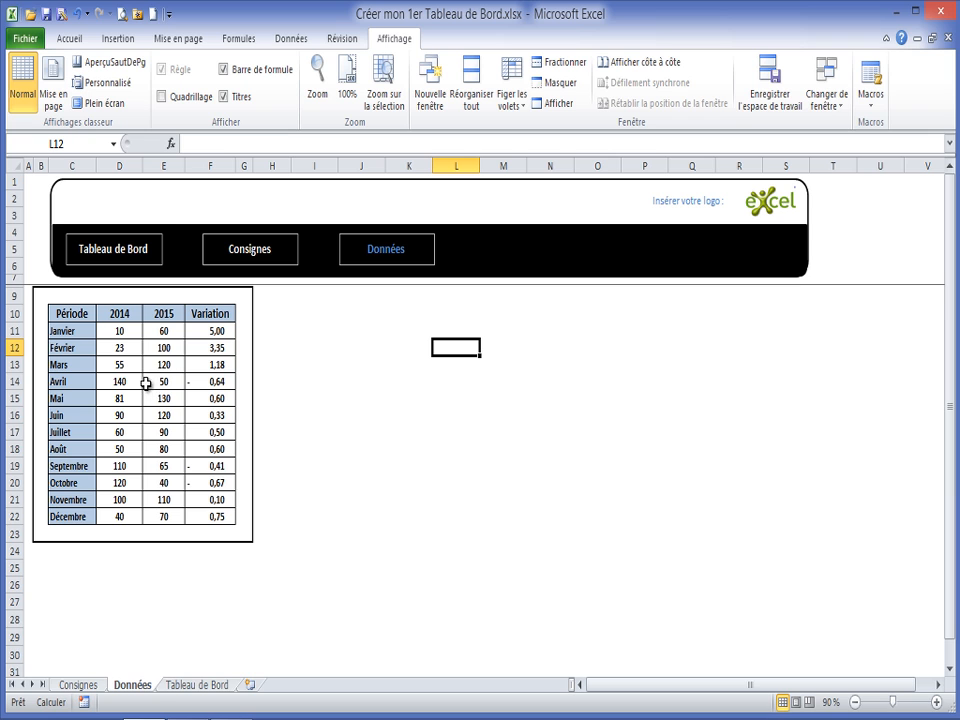
- Follow the header link to the Consignes sheet, insert six rows above its title, and slightly increase the height of row 7
{"action": "left_click", "coordinate": [250, 252]}
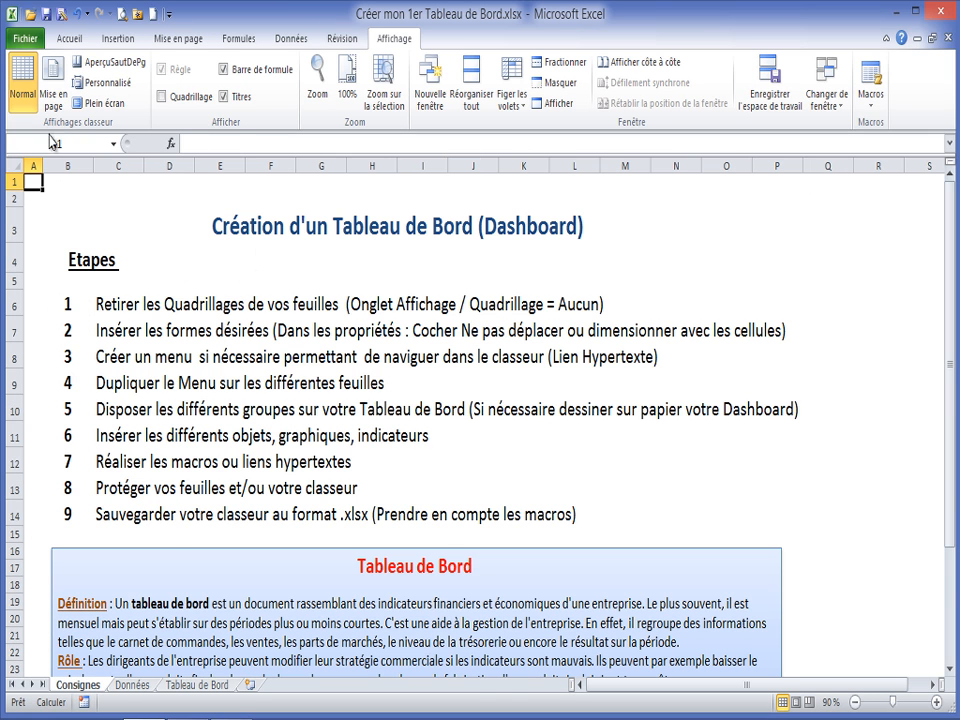
{"action": "left_click_drag", "start_coordinate": [14, 182], "coordinate": [16, 307]}
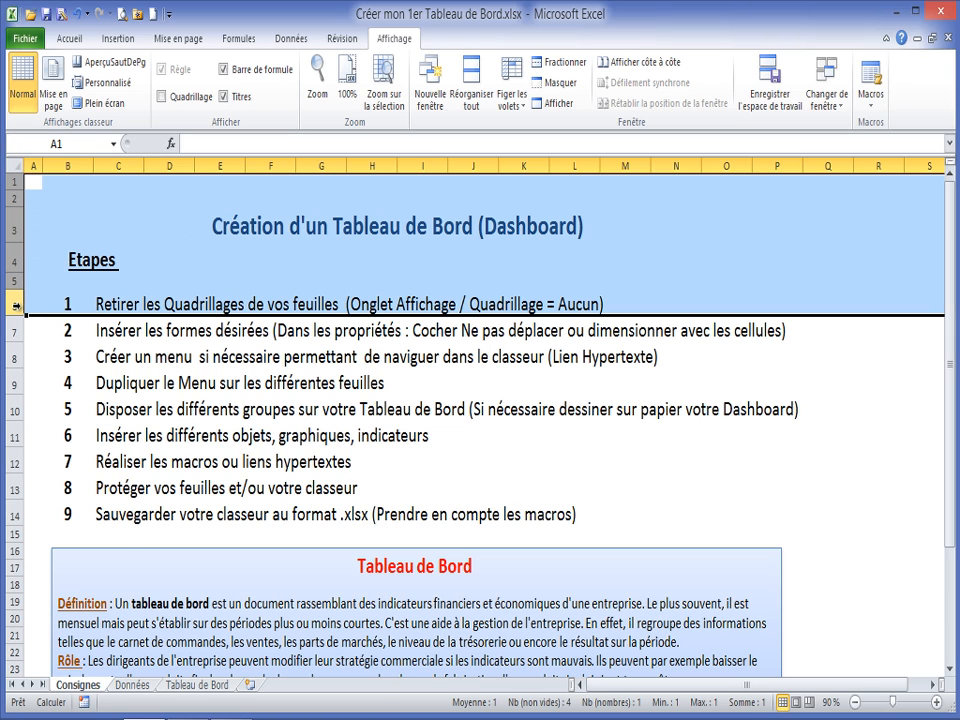
{"action": "right_click", "coordinate": [16, 305]}
{"action": "left_click", "coordinate": [70, 426]}
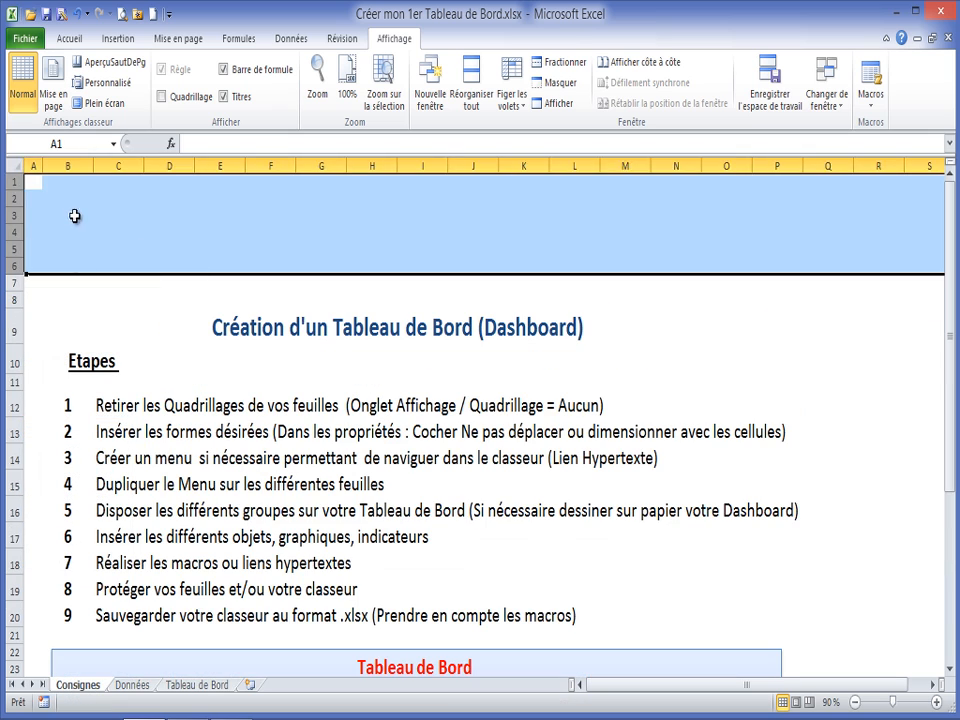
{"action": "left_click", "coordinate": [82, 186]}
{"action": "left_click_drag", "start_coordinate": [15, 291], "coordinate": [16, 294]}
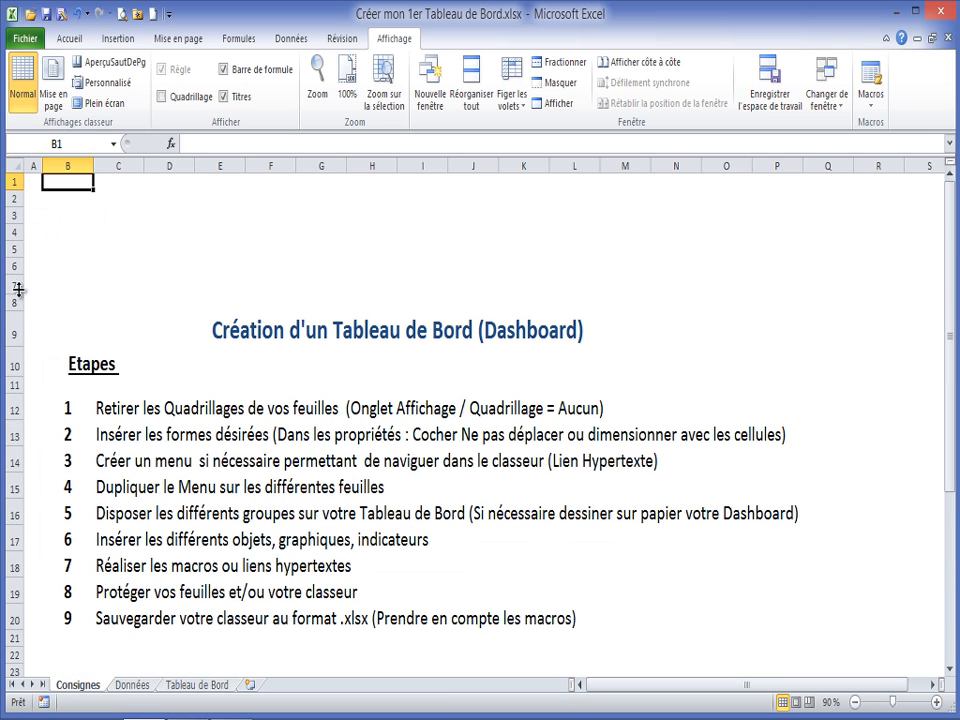
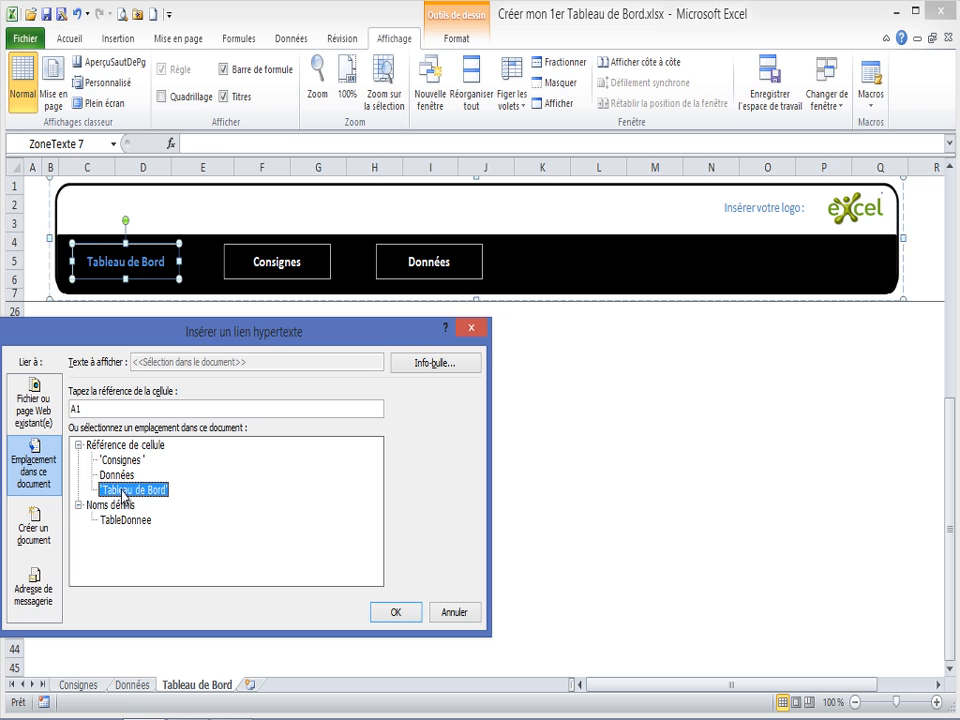
- Link the "Tableau de Bord" label in the Tableau de Bord sheet's header to cell A1 of that sheet
{"action": "left_click", "coordinate": [390, 608]}
{"action": "left_click", "coordinate": [240, 404]}
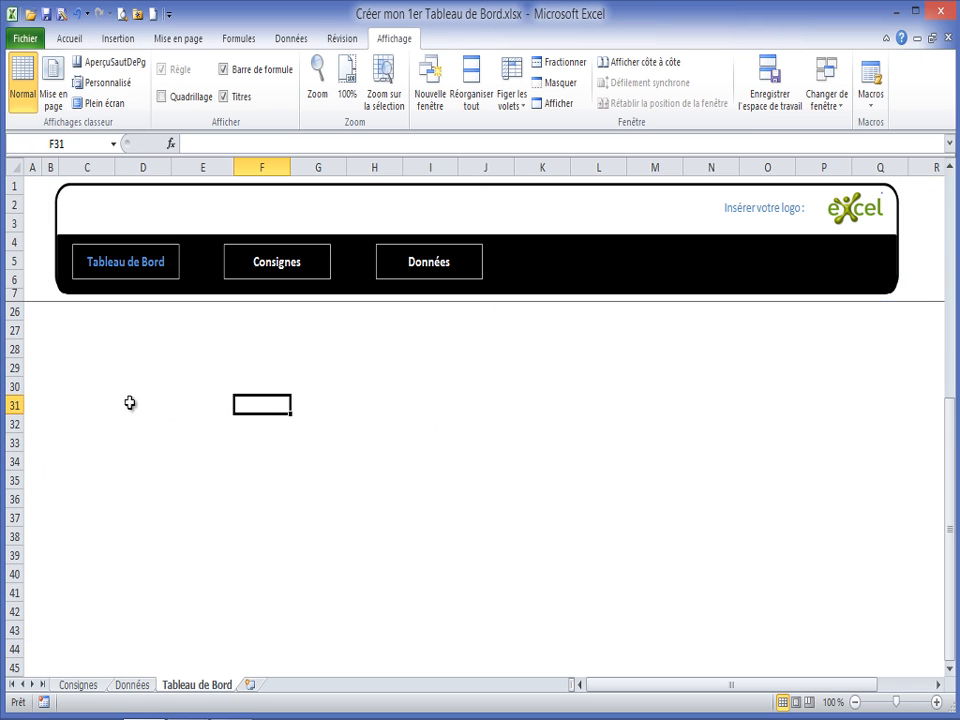
- Link the "Tableau de Bord" label in the Données sheet's header to cell A1 of the Tableau de Bord sheet
{"action": "left_click", "coordinate": [131, 686]}
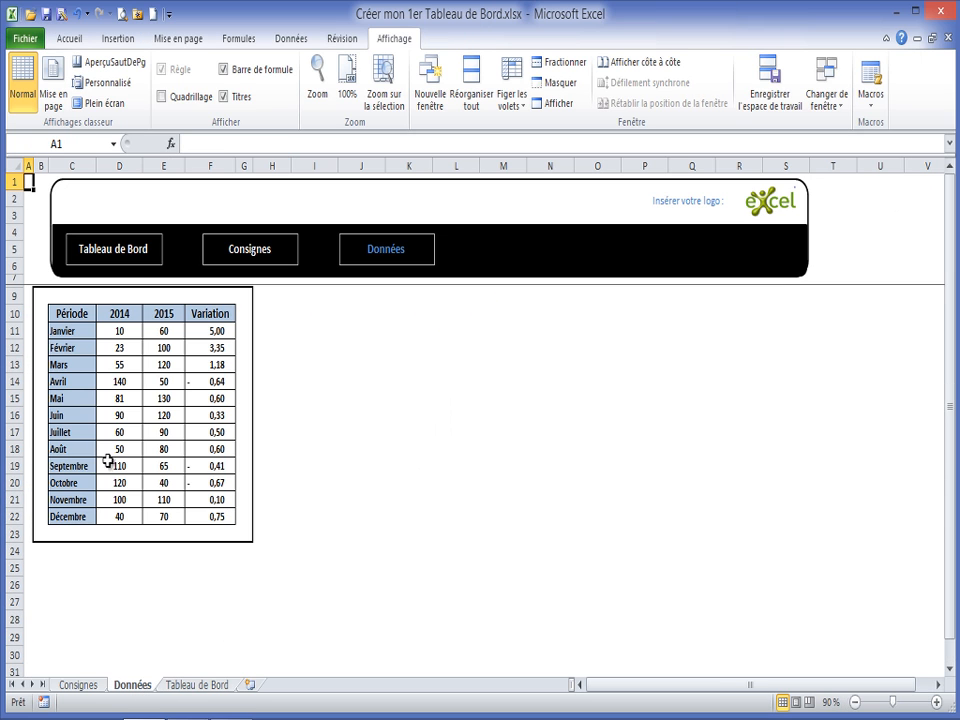
{"action": "left_click", "coordinate": [134, 264]}
{"action": "right_click", "coordinate": [134, 263]}
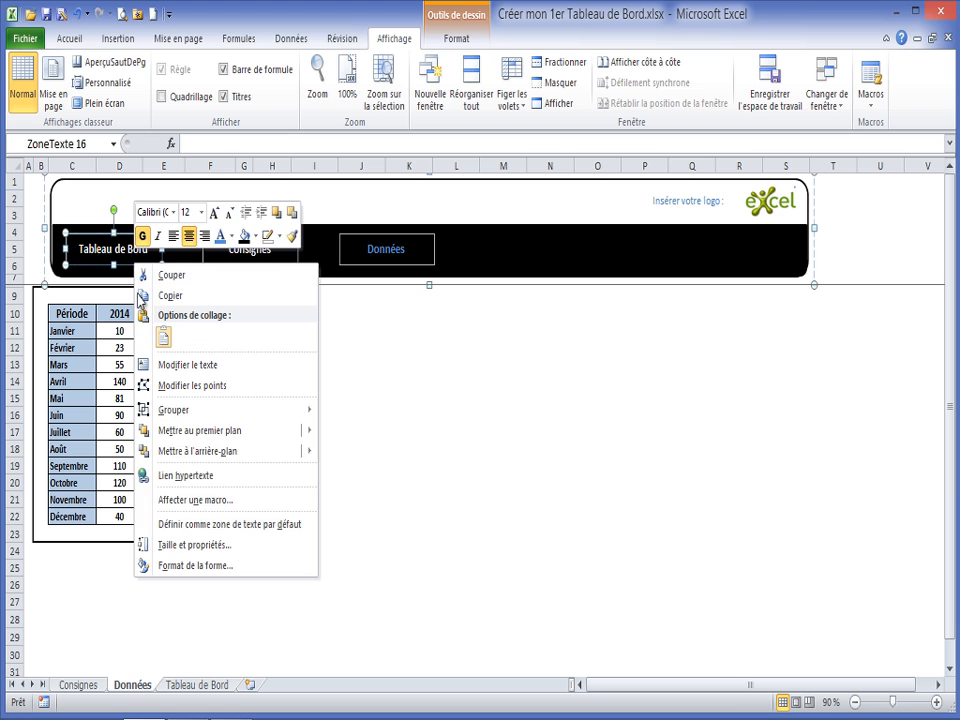
{"action": "left_click", "coordinate": [180, 476]}
{"action": "left_click", "coordinate": [134, 471]}
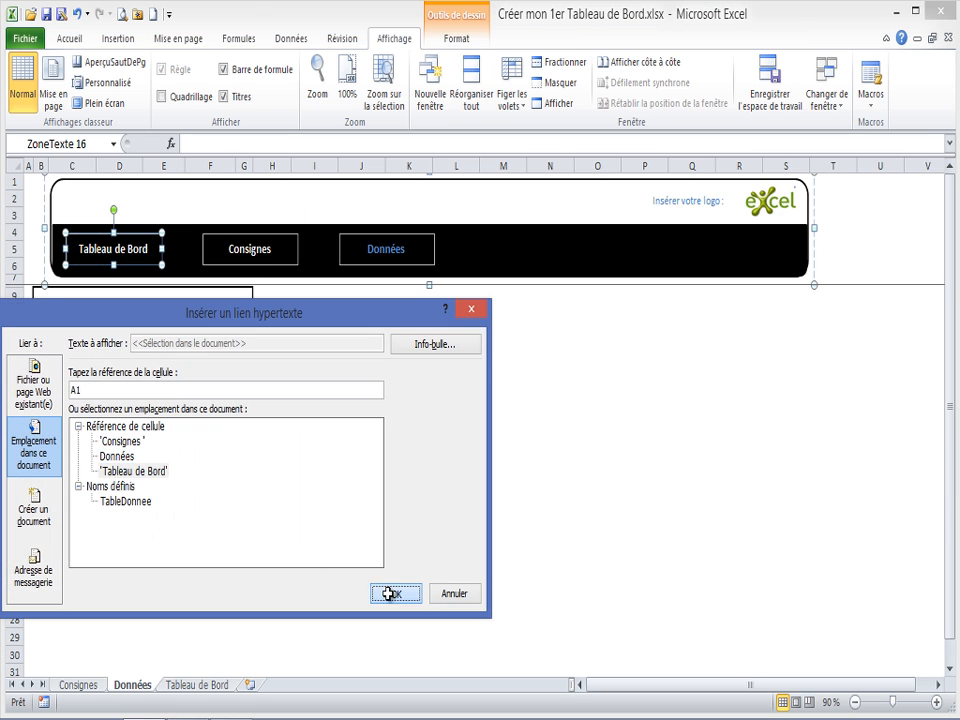
{"action": "left_click", "coordinate": [389, 594]}
{"action": "left_click", "coordinate": [340, 402]}
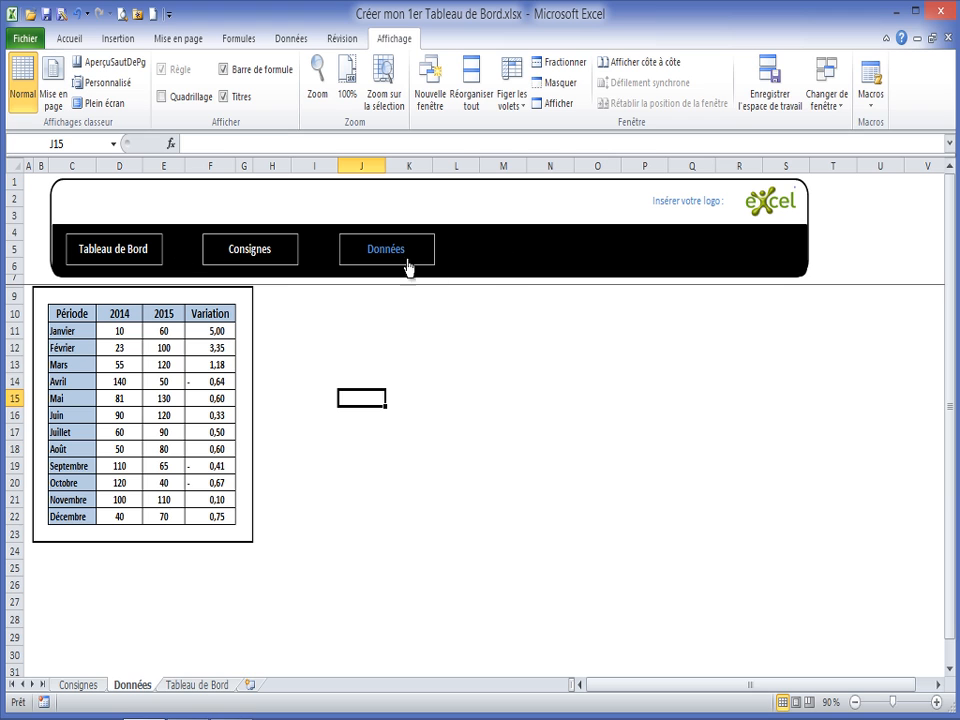
- Test the header menu links between the Consignes, Données and Tableau de Bord sheets, finishing on the Tableau de Bord sheet
{"action": "left_click", "coordinate": [257, 252]}
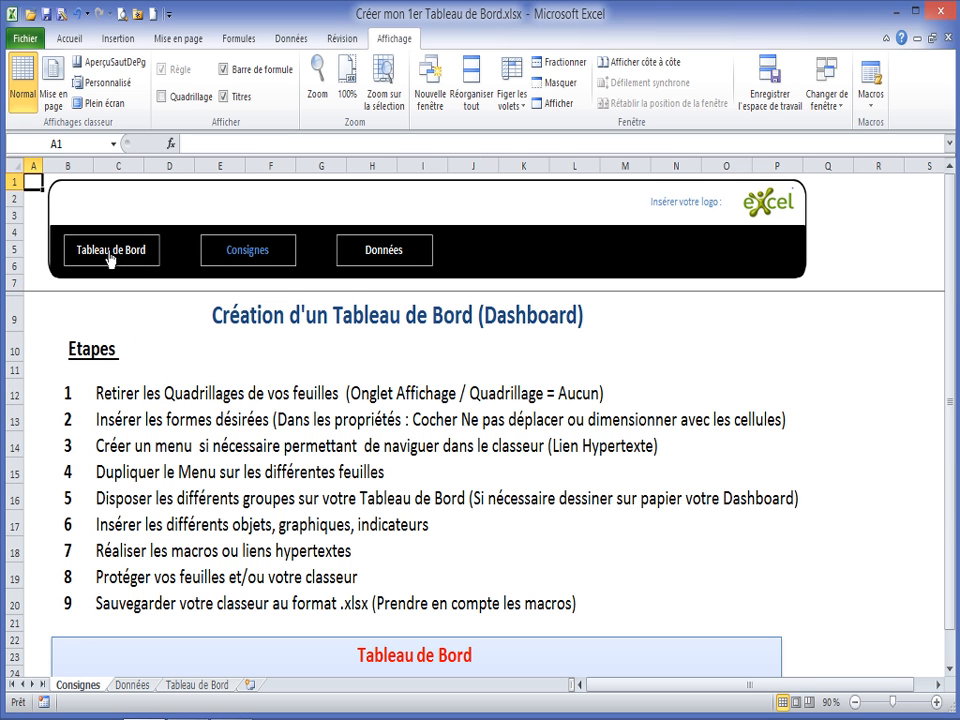
{"action": "left_click", "coordinate": [110, 255]}
{"action": "left_click", "coordinate": [279, 262]}
{"action": "left_click", "coordinate": [390, 258]}
{"action": "left_click", "coordinate": [103, 251]}
{"action": "left_click", "coordinate": [85, 327]}
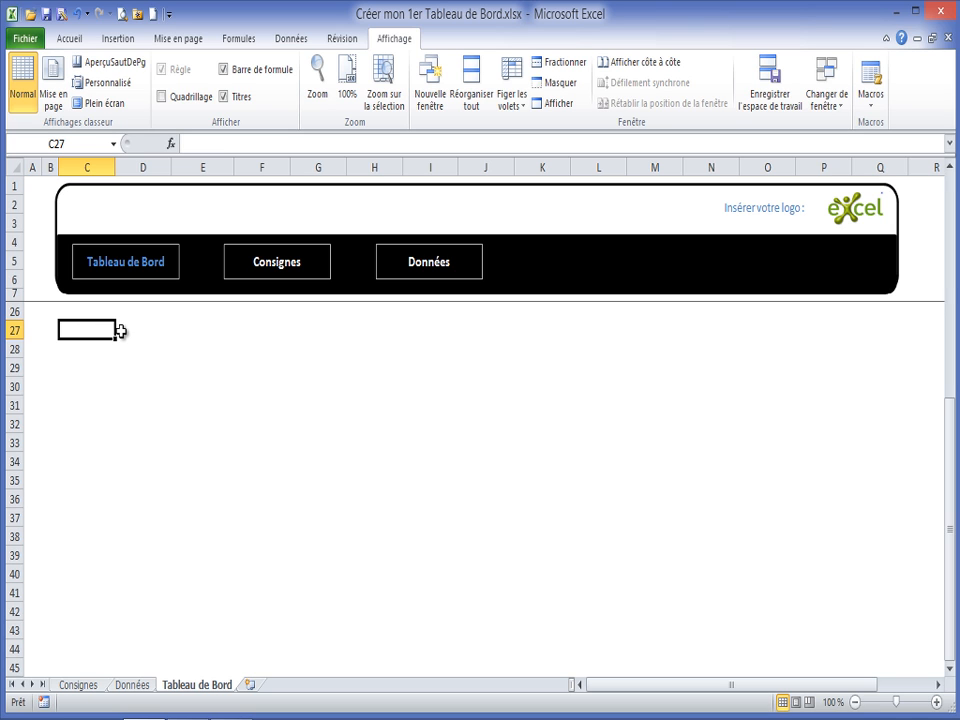
- Review the dashboard layout in the example workbook Mon 1er Tableau de Bord.xlsm and return to Créer mon 1er Tableau de Bord.xlsx
{"action": "left_click", "coordinate": [824, 96]}
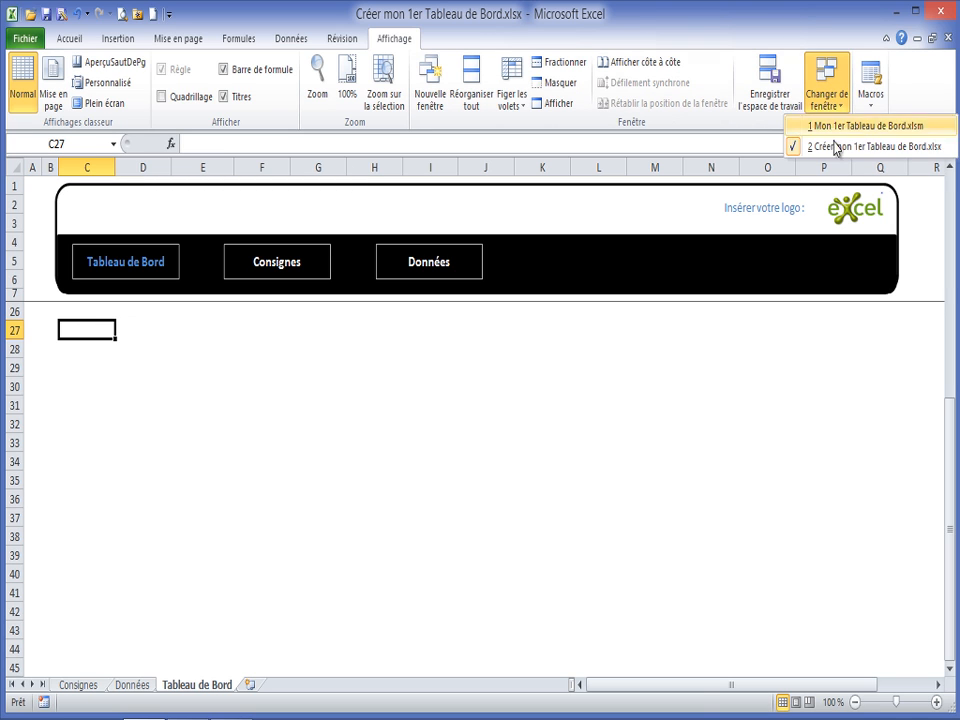
{"action": "left_click", "coordinate": [824, 128]}
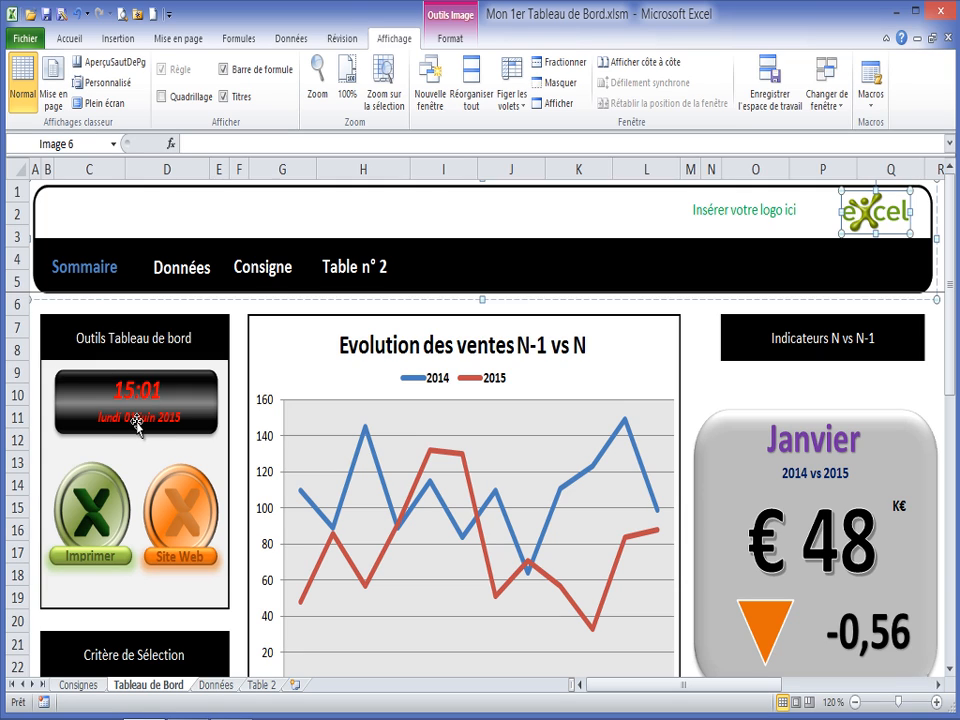
{"action": "left_click", "coordinate": [826, 80]}
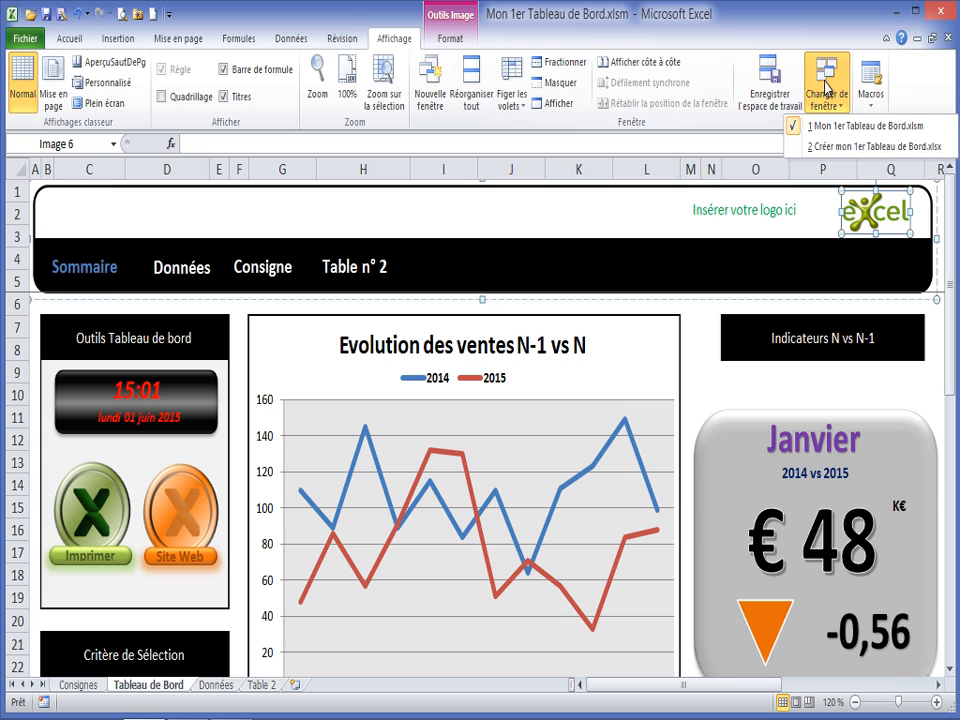
{"action": "left_click", "coordinate": [846, 145]}
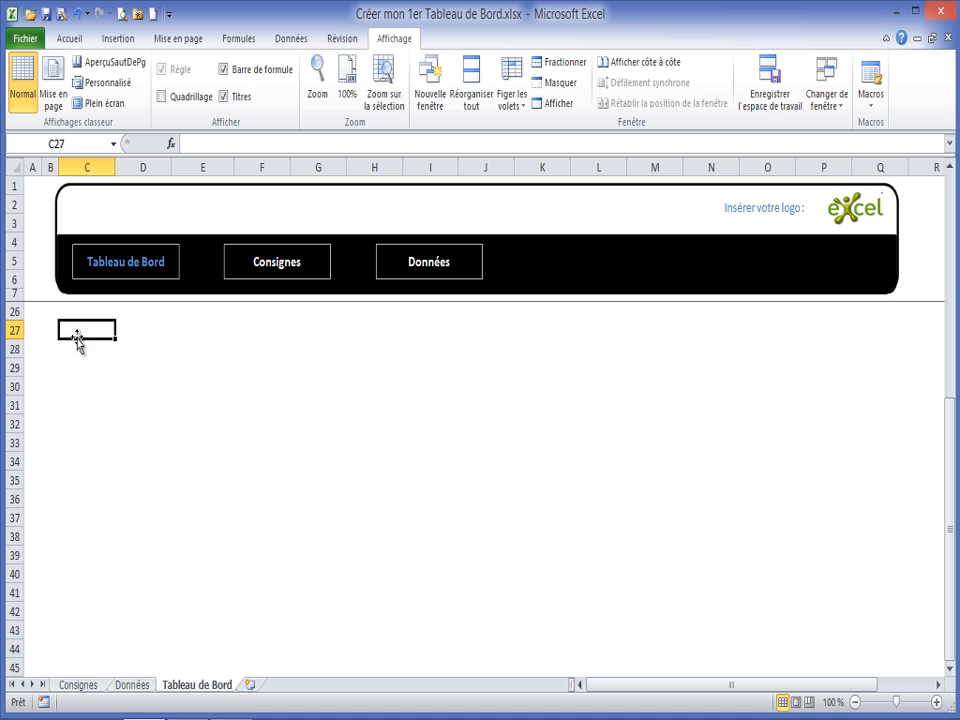
- Merge and centre cells C10:D11 below the frozen header on the Tableau de Bord sheet
{"action": "scroll", "coordinate": [75, 328], "scroll_direction": "up", "scroll_amount": 4}
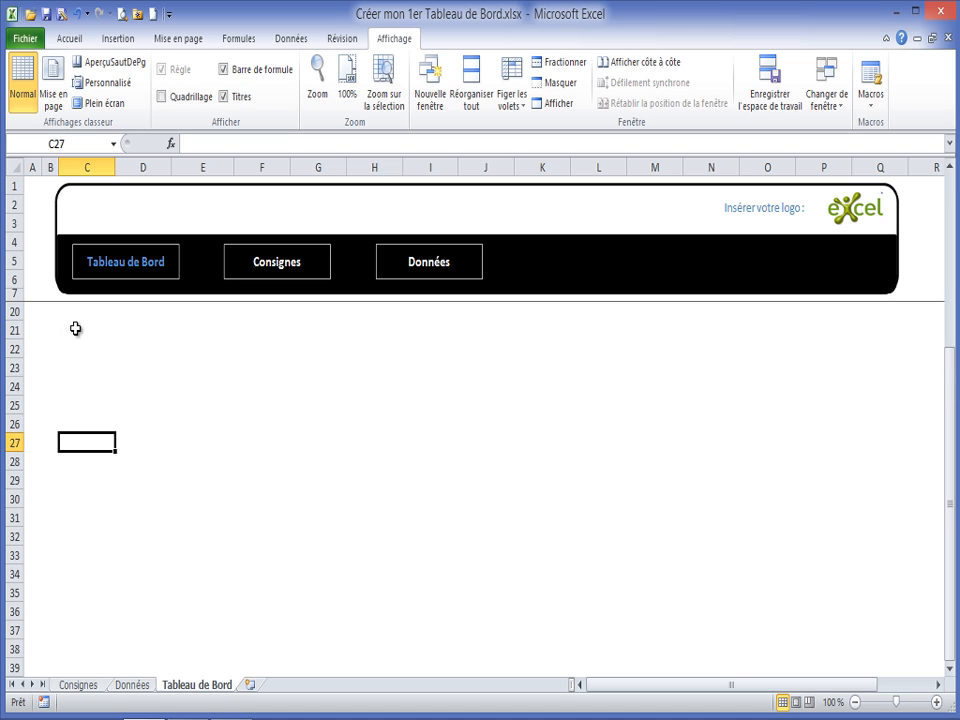
{"action": "scroll", "coordinate": [75, 328], "scroll_direction": "up", "scroll_amount": 2}
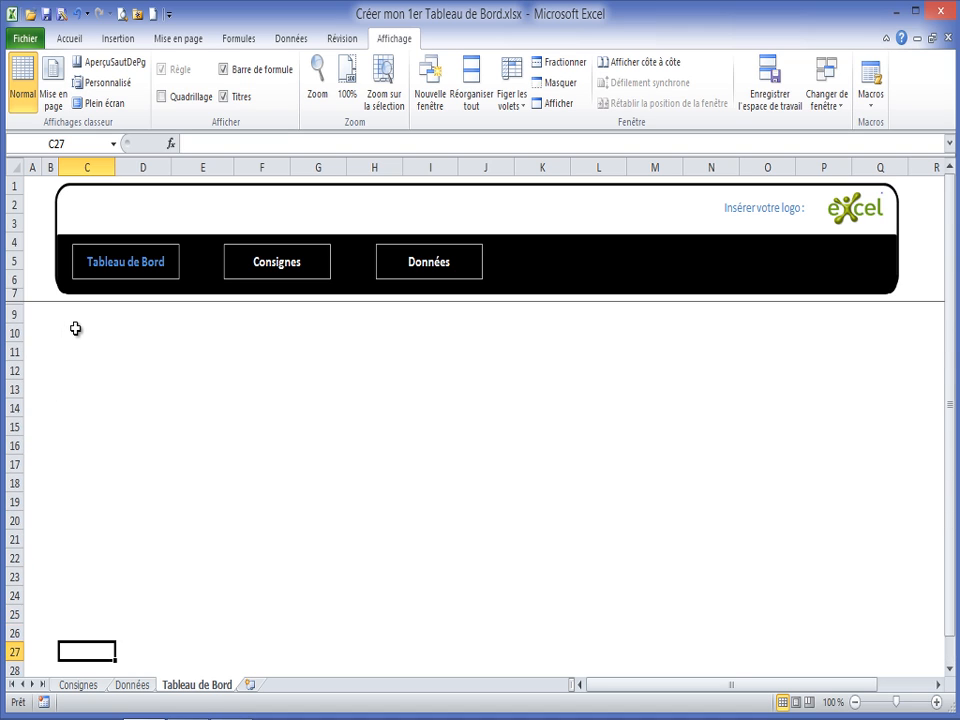
{"action": "scroll", "coordinate": [75, 328], "scroll_direction": "down", "scroll_amount": 2}
{"action": "scroll", "coordinate": [75, 328], "scroll_direction": "up", "scroll_amount": 1}
{"action": "scroll", "coordinate": [75, 328], "scroll_direction": "up", "scroll_amount": 1}
{"action": "left_click", "coordinate": [100, 333]}
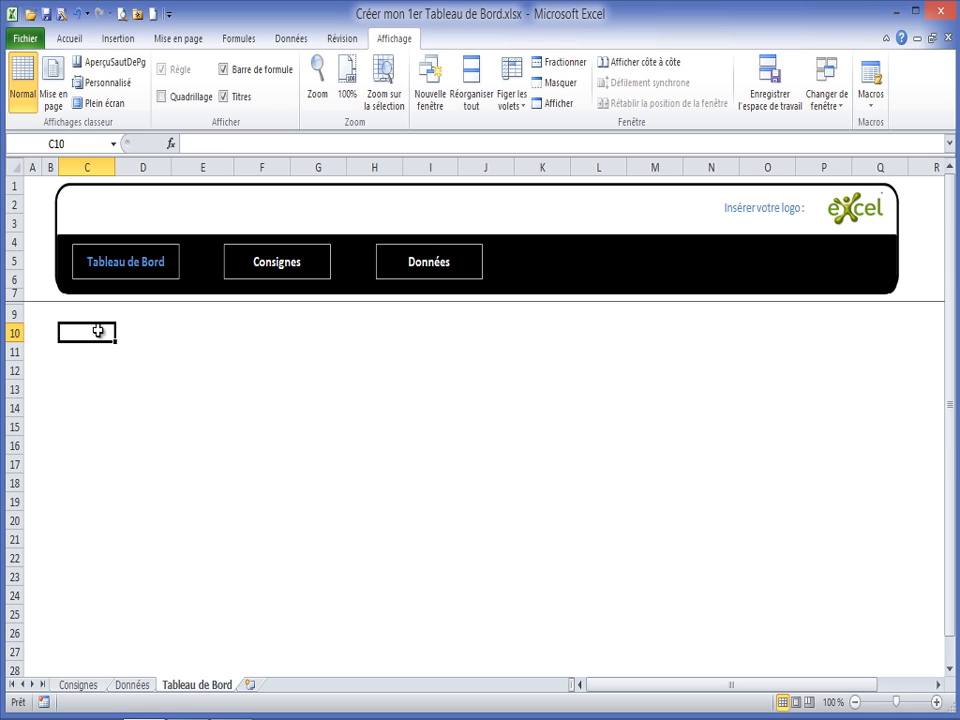
{"action": "left_click_drag", "start_coordinate": [81, 329], "coordinate": [141, 351]}
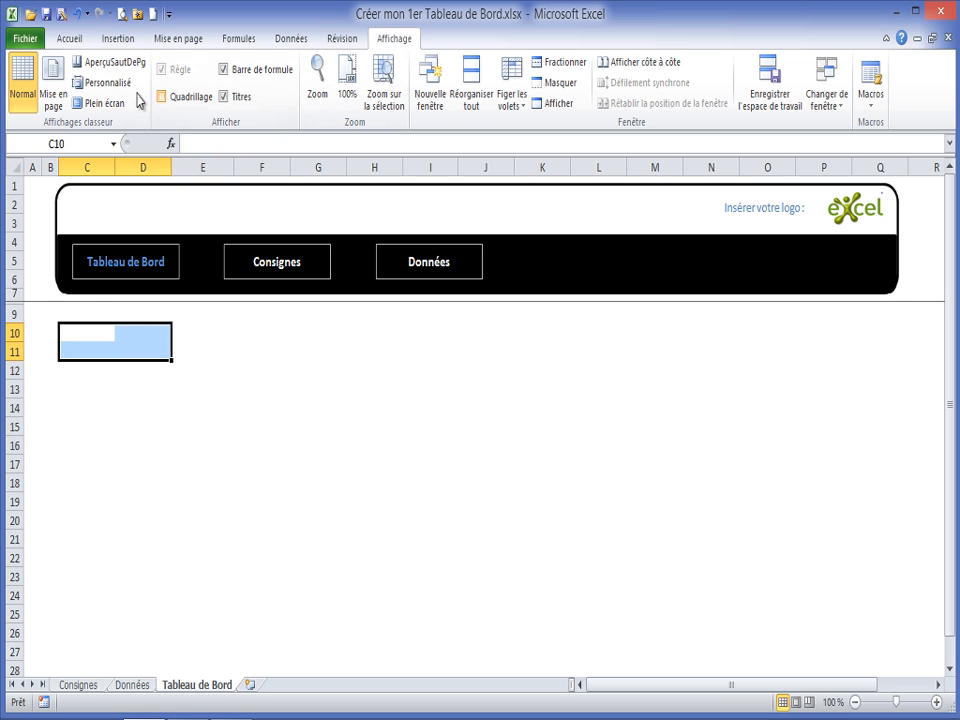
{"action": "left_click", "coordinate": [72, 40]}
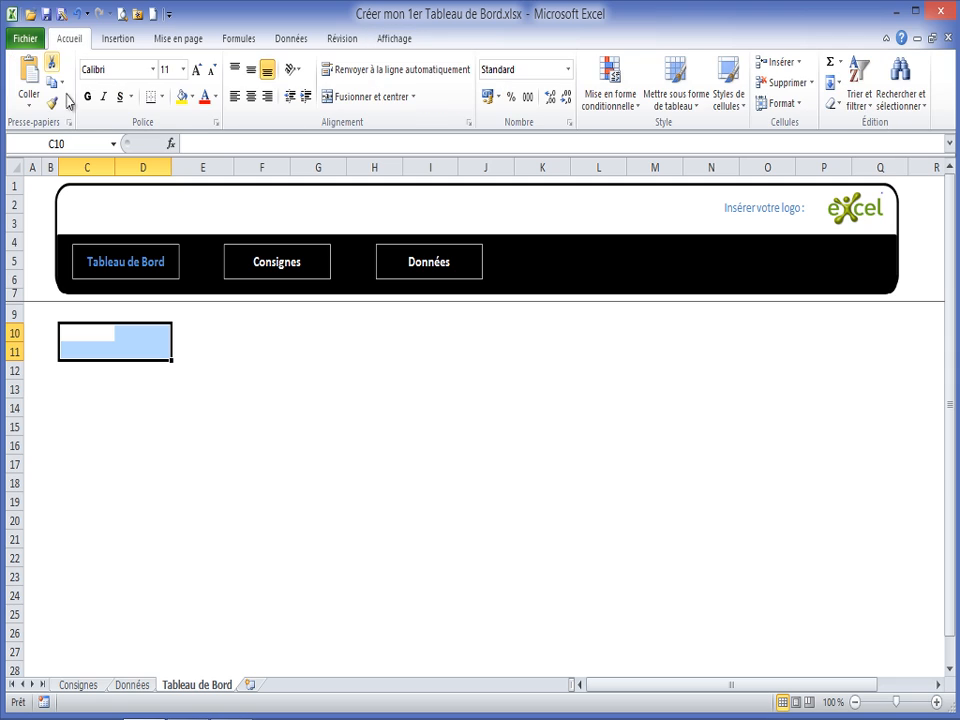
{"action": "left_click", "coordinate": [350, 96]}
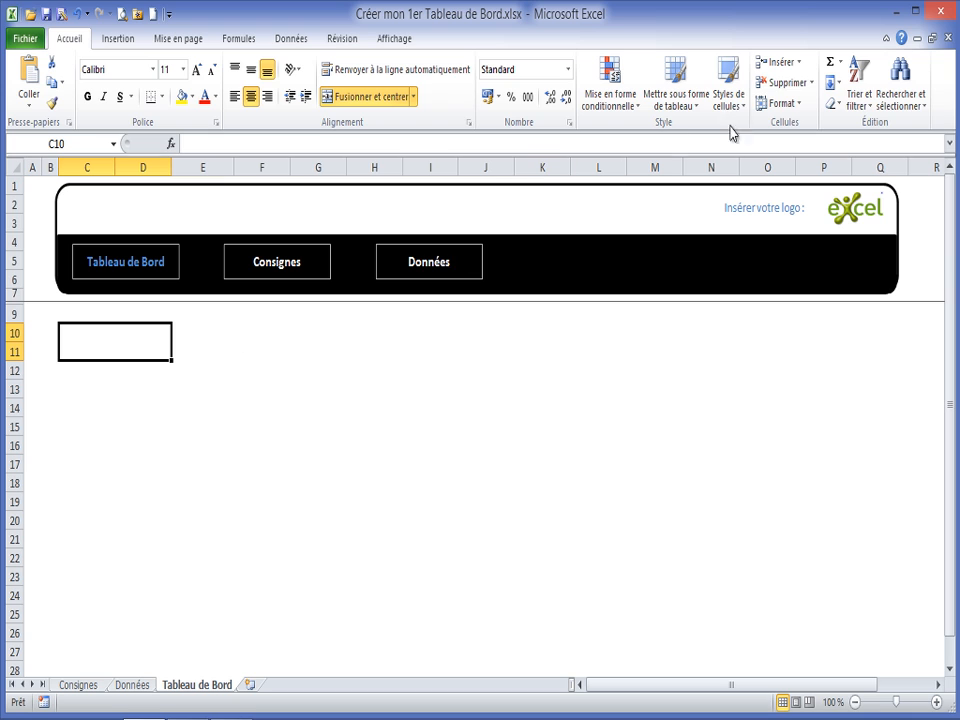
- Enter the heading "Outils Tableau de Bord" in the merged cell C10:D11, following the example workbook Mon 1er Tableau de Bord.xlsm
{"action": "left_click", "coordinate": [394, 38]}
{"action": "left_click", "coordinate": [829, 113]}
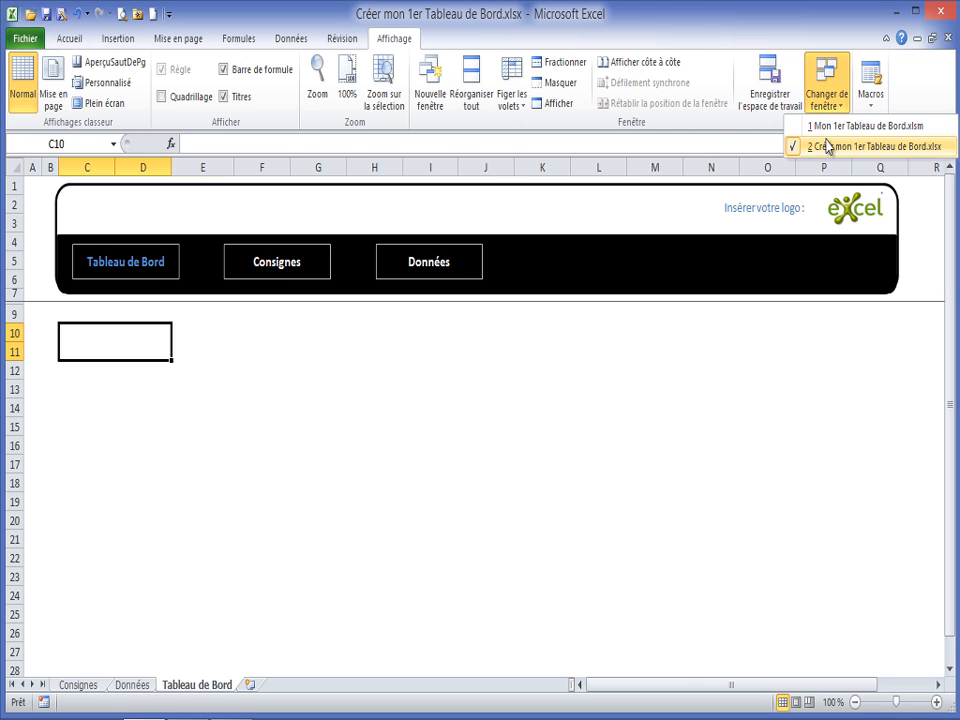
{"action": "left_click", "coordinate": [840, 124]}
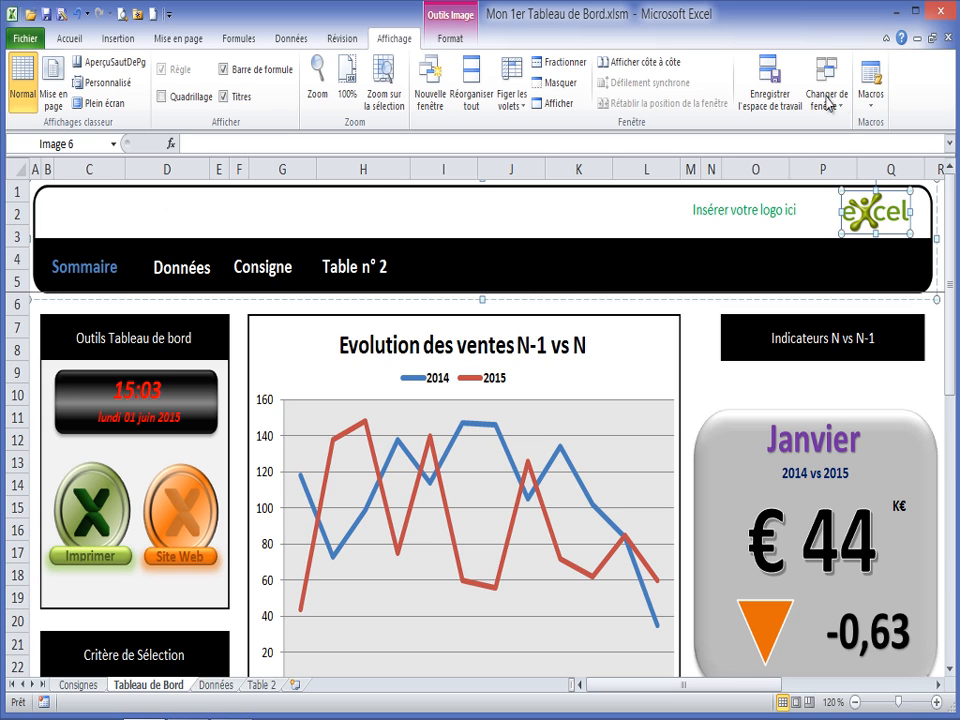
{"action": "left_click", "coordinate": [838, 105]}
{"action": "left_click", "coordinate": [838, 146]}
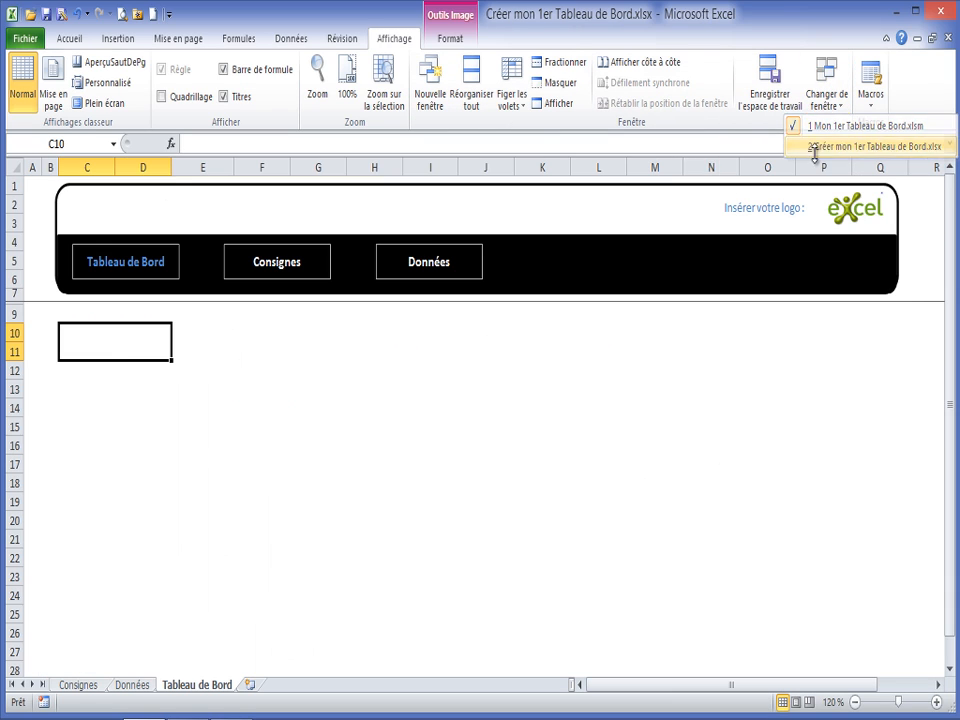
{"action": "type", "text": "Outi"}
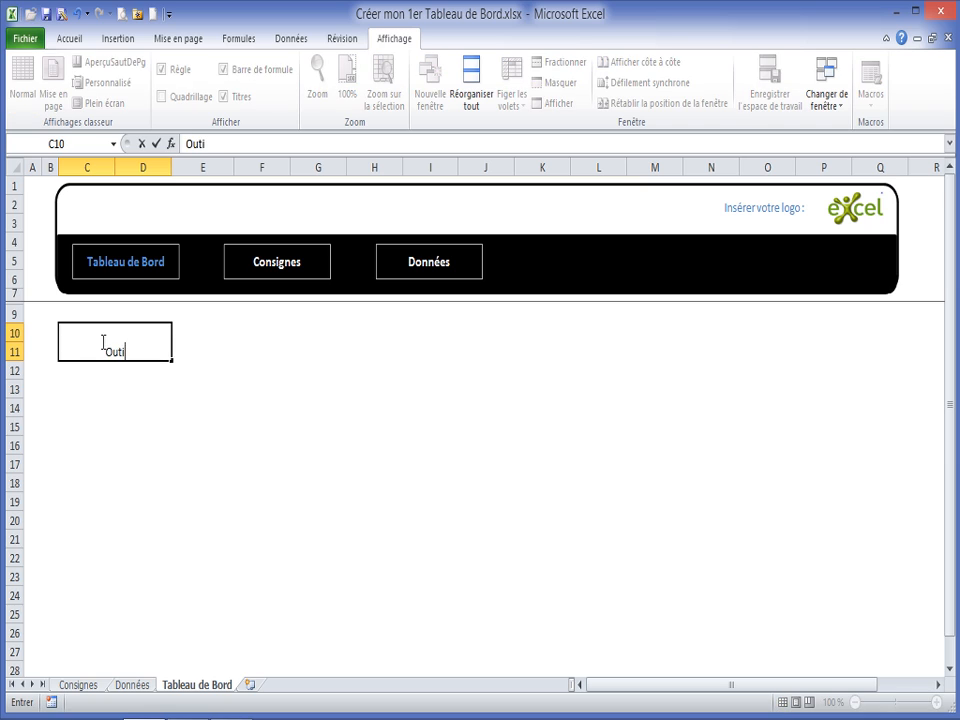
{"action": "type", "text": "ls Tableau de Bord"}
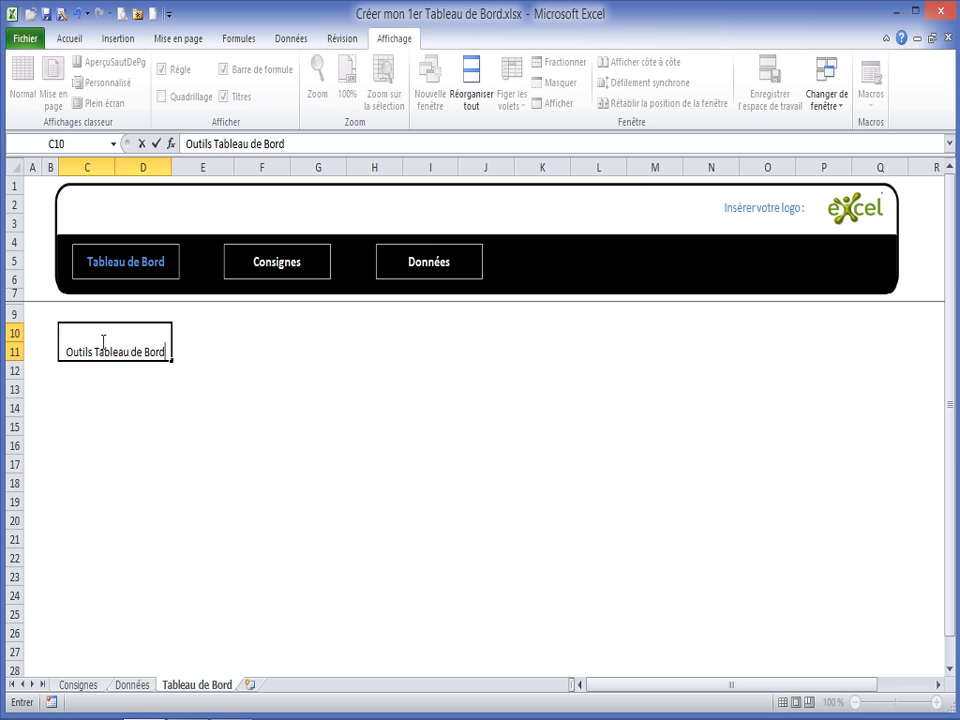
{"action": "left_click", "coordinate": [119, 402]}
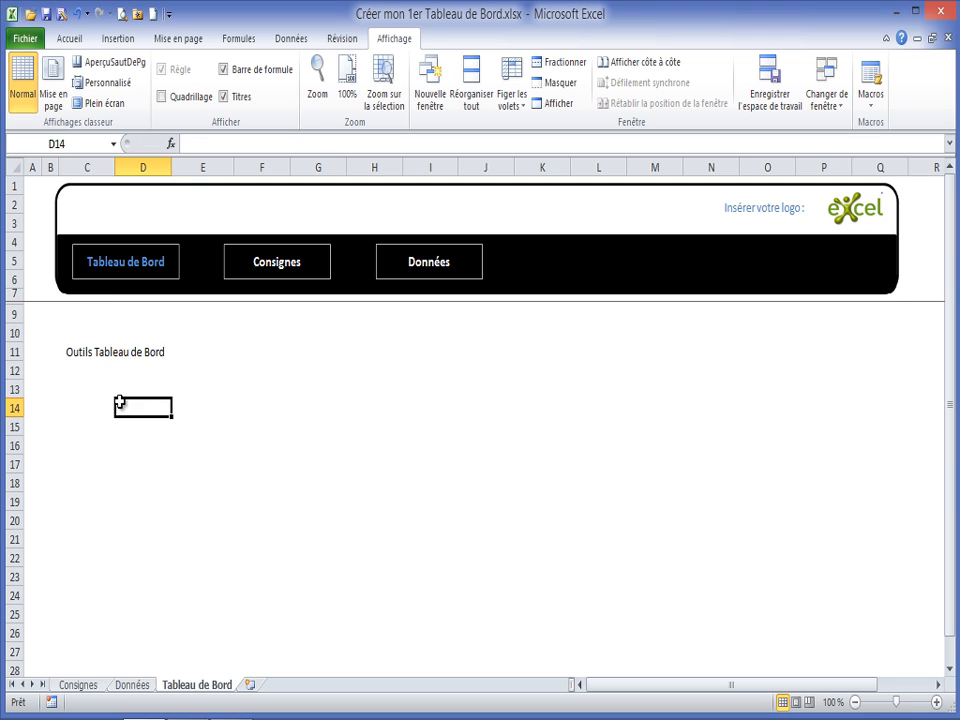
- Centre the "Outils Tableau de Bord" heading in C10:D11 vertically and make it bold
{"action": "left_click", "coordinate": [121, 352]}
{"action": "left_click", "coordinate": [69, 38]}
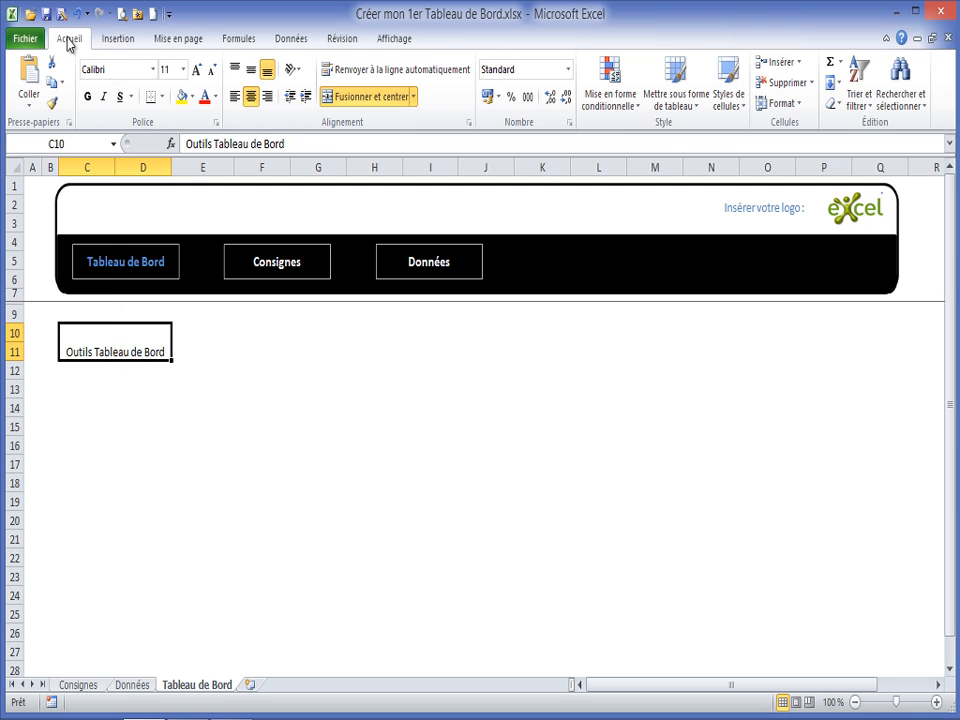
{"action": "left_click", "coordinate": [251, 69]}
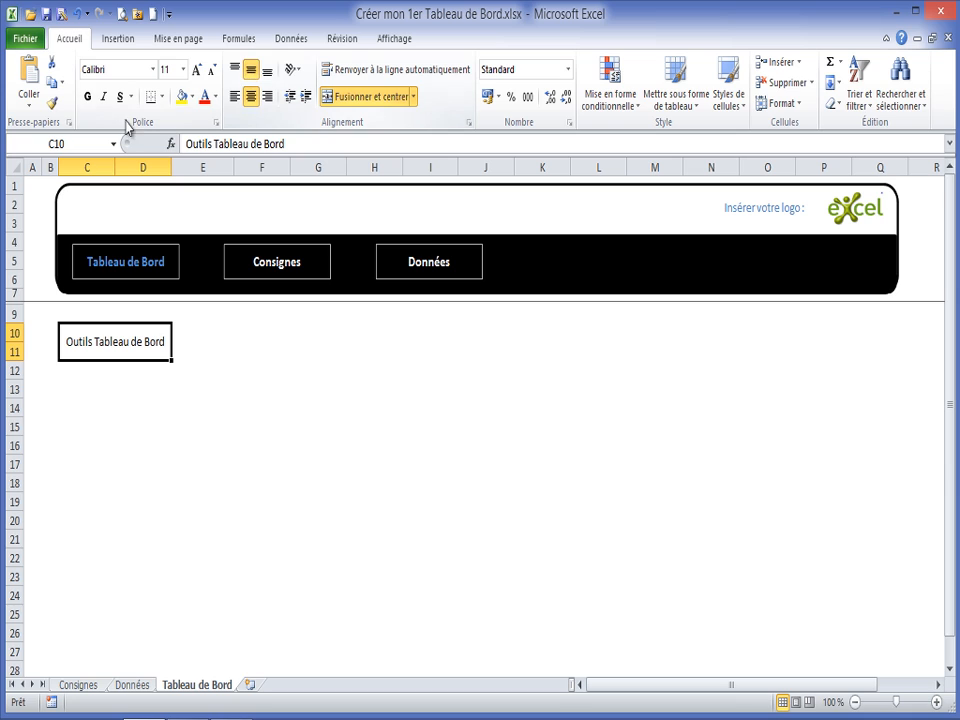
{"action": "left_click", "coordinate": [88, 97]}
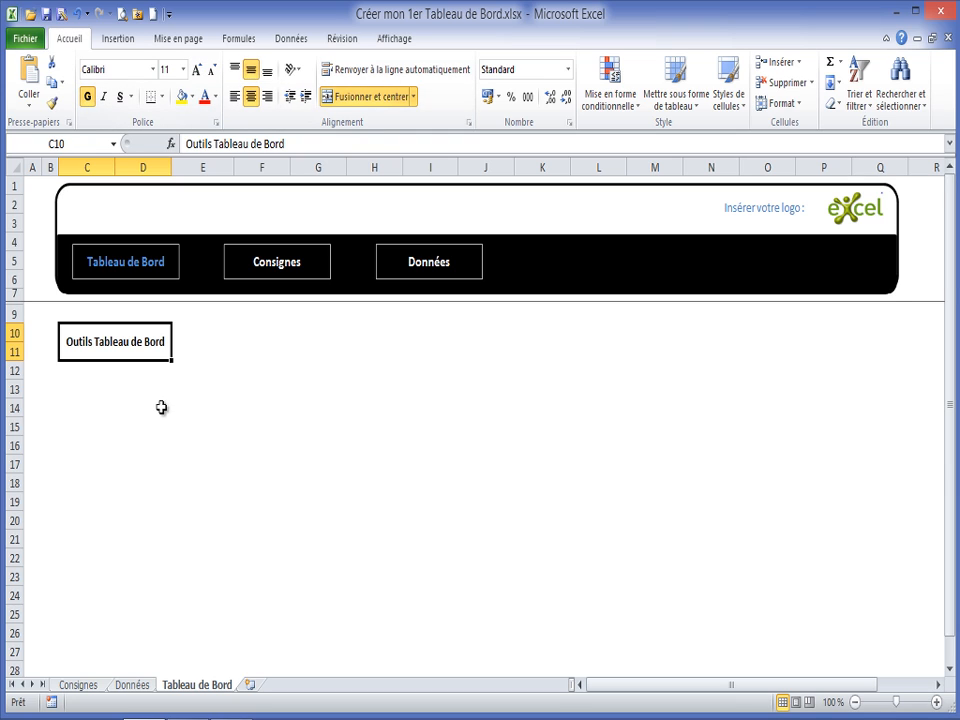
{"action": "left_click", "coordinate": [141, 383]}
{"action": "left_click", "coordinate": [137, 334]}
{"action": "left_click", "coordinate": [96, 368]}
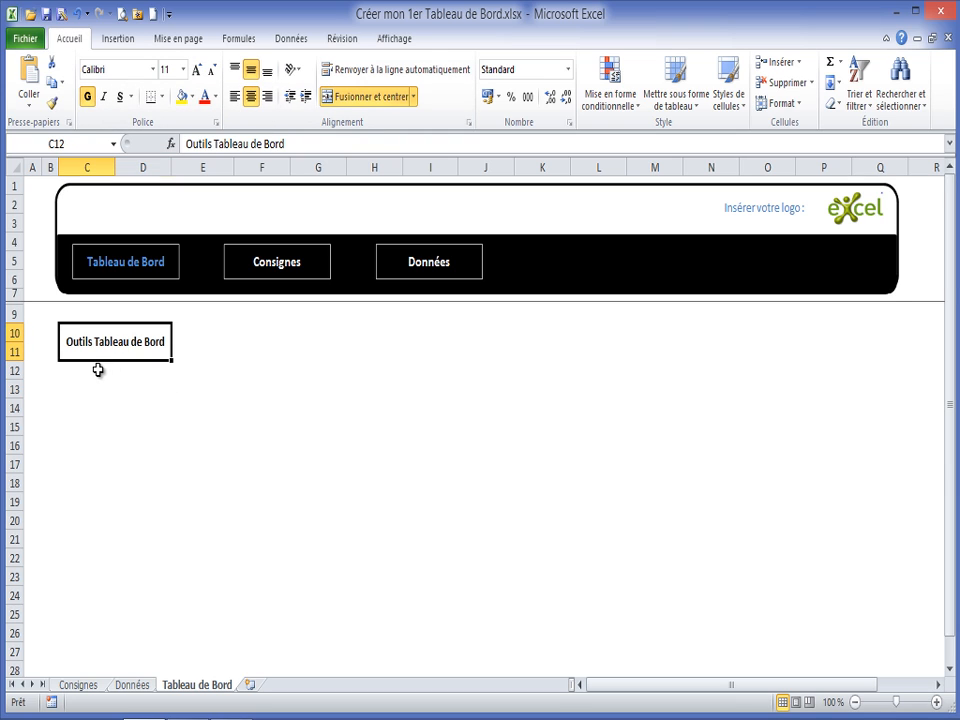
{"action": "key", "text": "ctrl+z"}
{"action": "key", "text": "ctrl+y"}
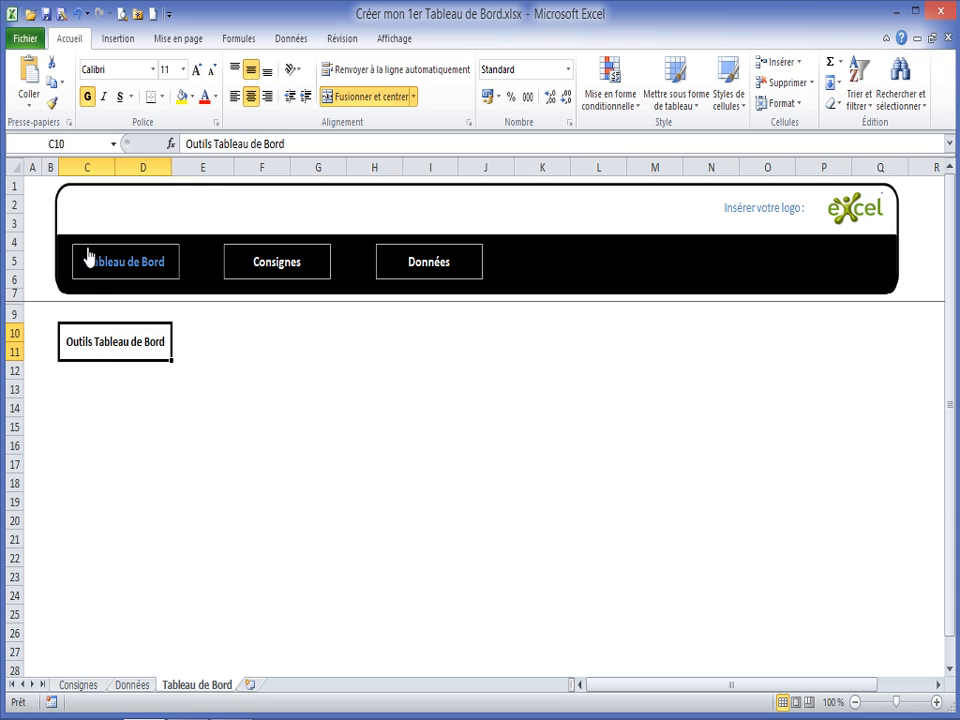
- Review the section heading style in the example workbook Mon 1er Tableau de Bord.xlsm and return to Créer mon 1er Tableau de Bord.xlsx
{"action": "left_click", "coordinate": [400, 40]}
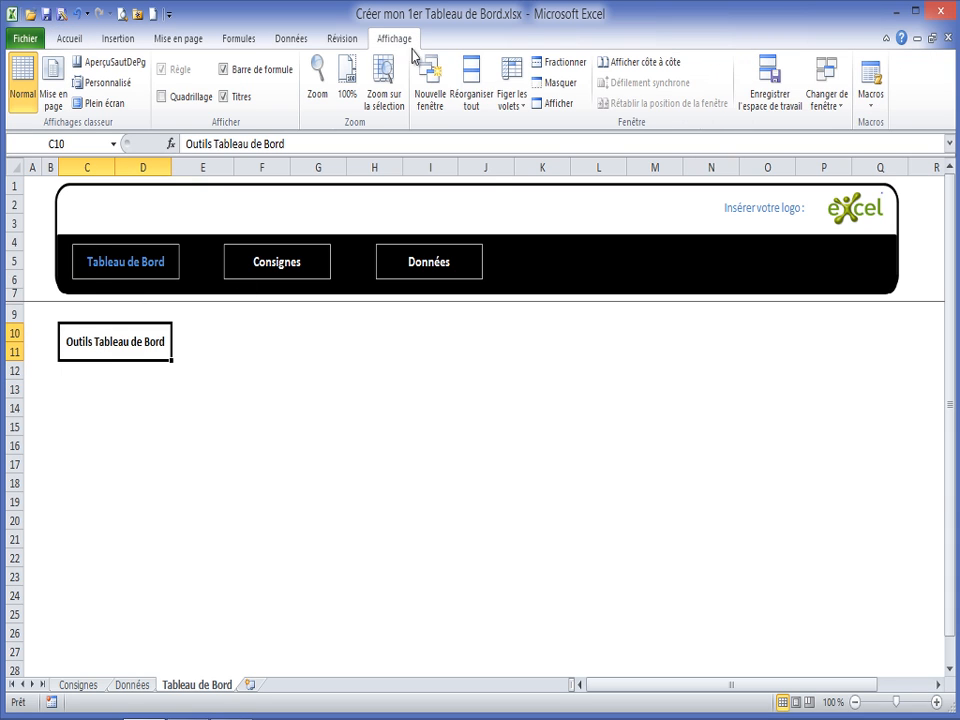
{"action": "left_click", "coordinate": [836, 108]}
{"action": "left_click", "coordinate": [840, 124]}
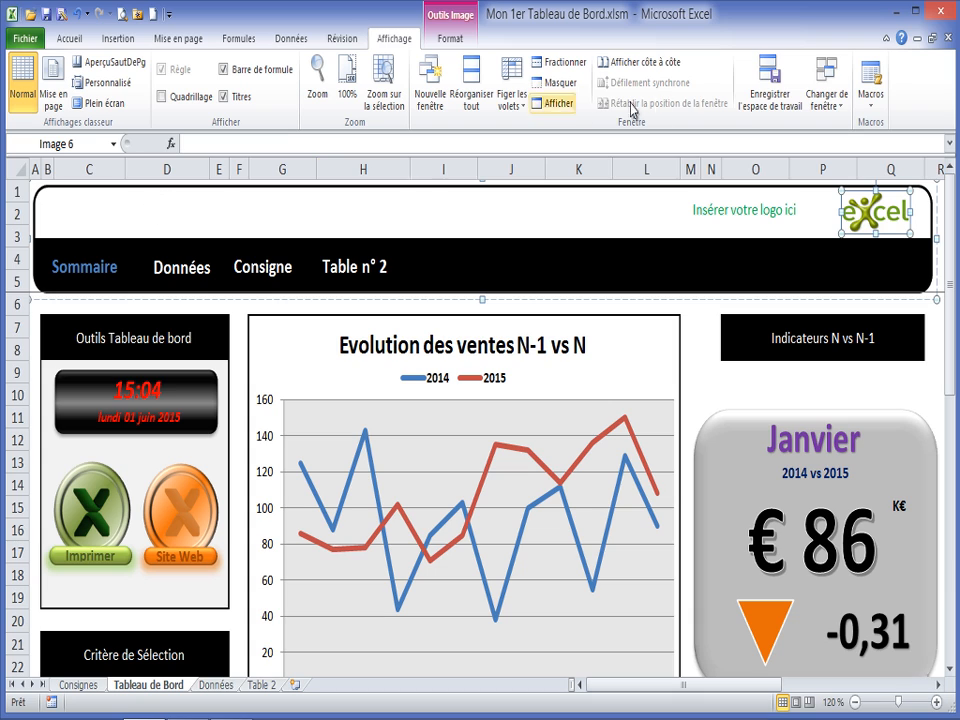
{"action": "left_click", "coordinate": [826, 100]}
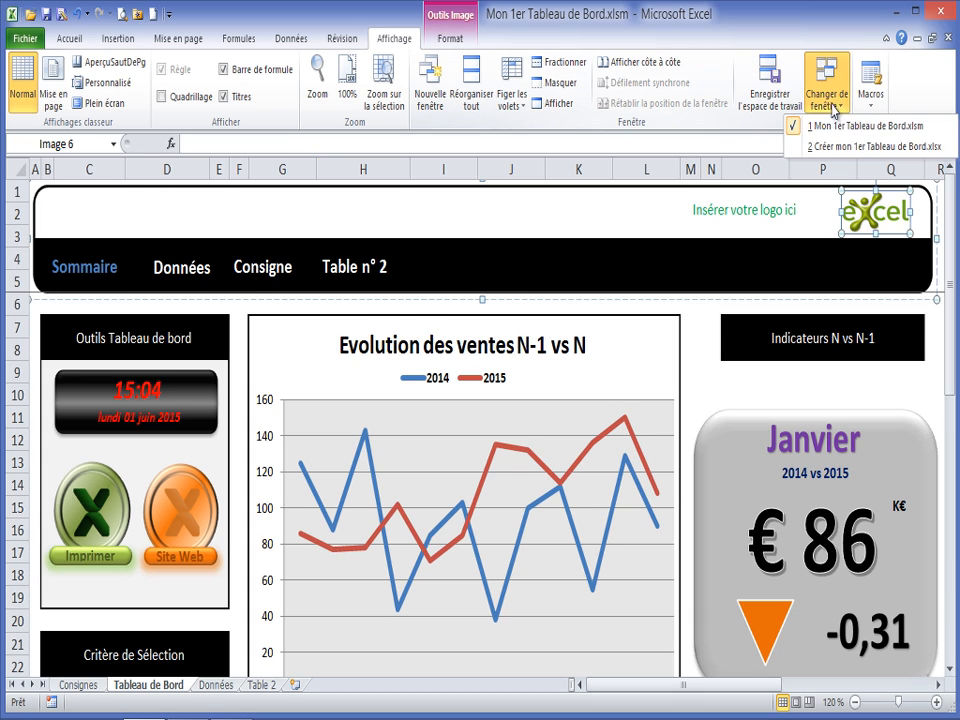
{"action": "left_click", "coordinate": [857, 143]}
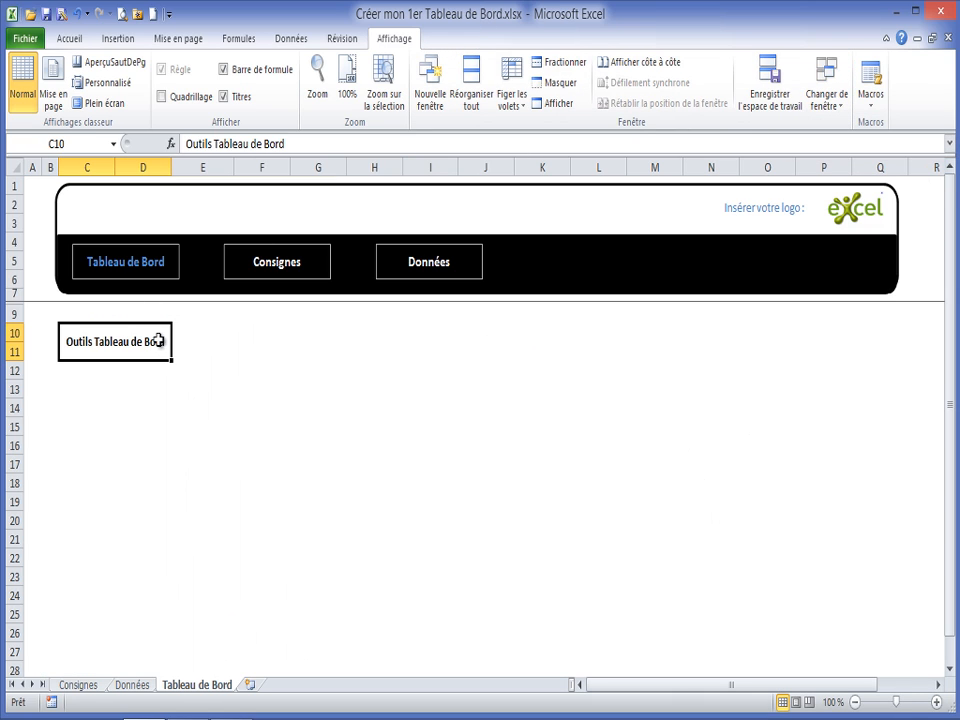
- Format the "Outils Tableau de Bord" heading with white text on a black fill
{"action": "left_click", "coordinate": [72, 38]}
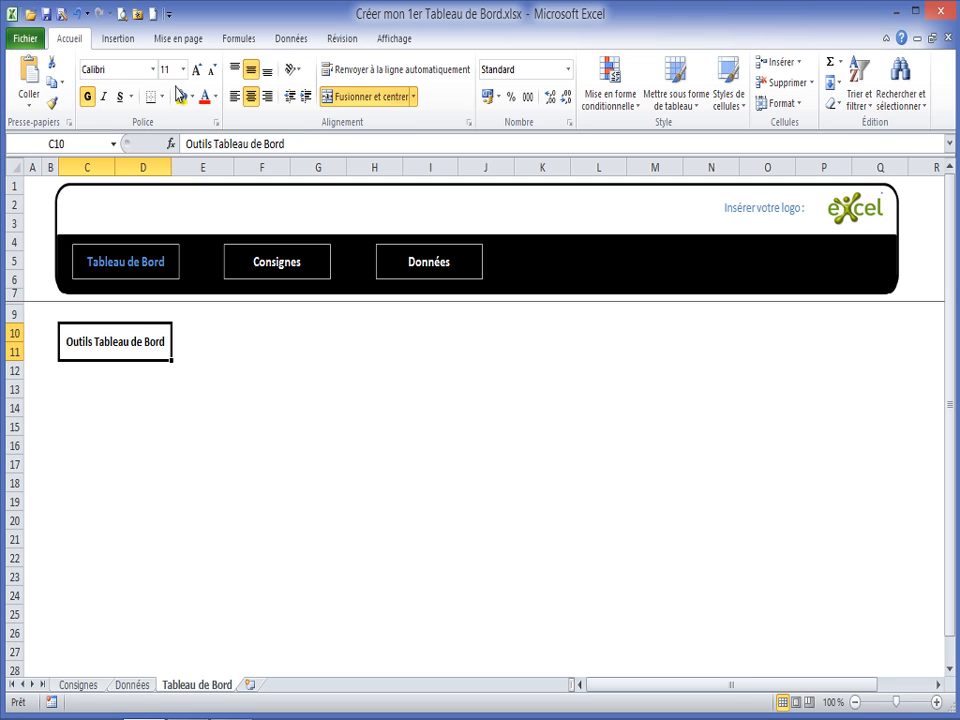
{"action": "left_click", "coordinate": [213, 97]}
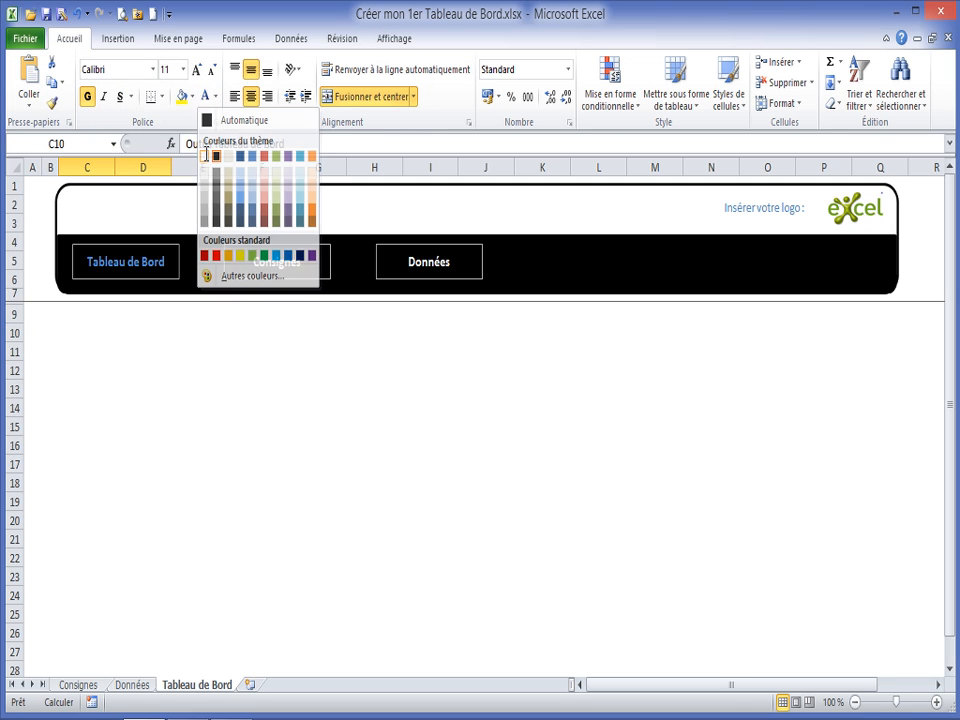
{"action": "left_click", "coordinate": [204, 156]}
{"action": "left_click", "coordinate": [192, 96]}
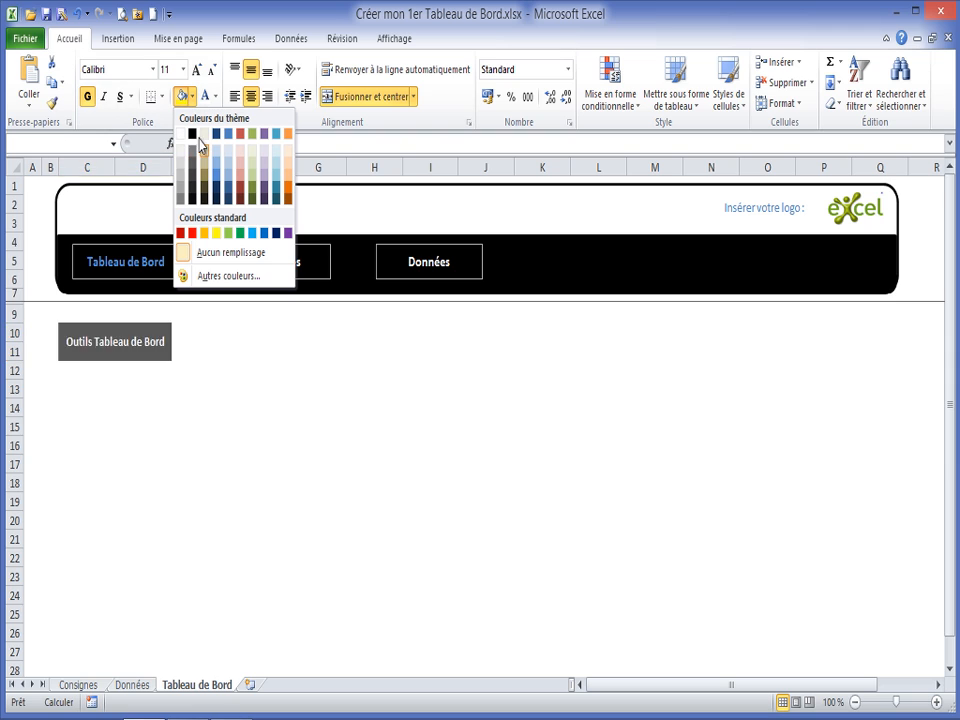
{"action": "left_click", "coordinate": [192, 133]}
{"action": "left_click", "coordinate": [117, 404]}
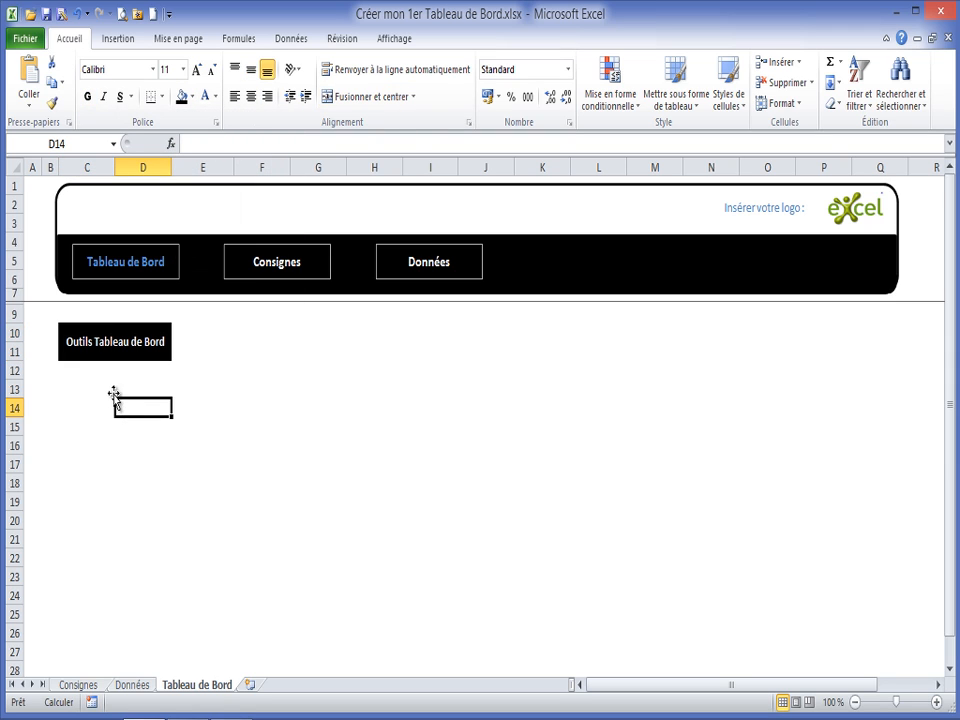
{"action": "left_click", "coordinate": [100, 373]}
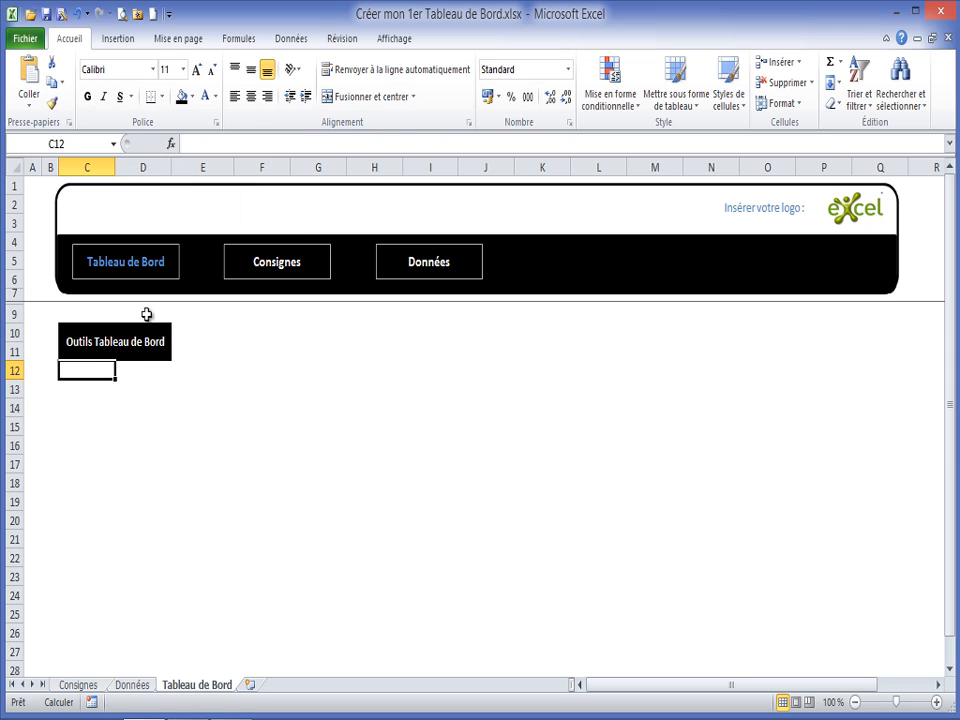
- Widen columns C and D to give the "Outils Tableau de Bord" heading more room
{"action": "left_click_drag", "start_coordinate": [105, 166], "coordinate": [199, 163]}
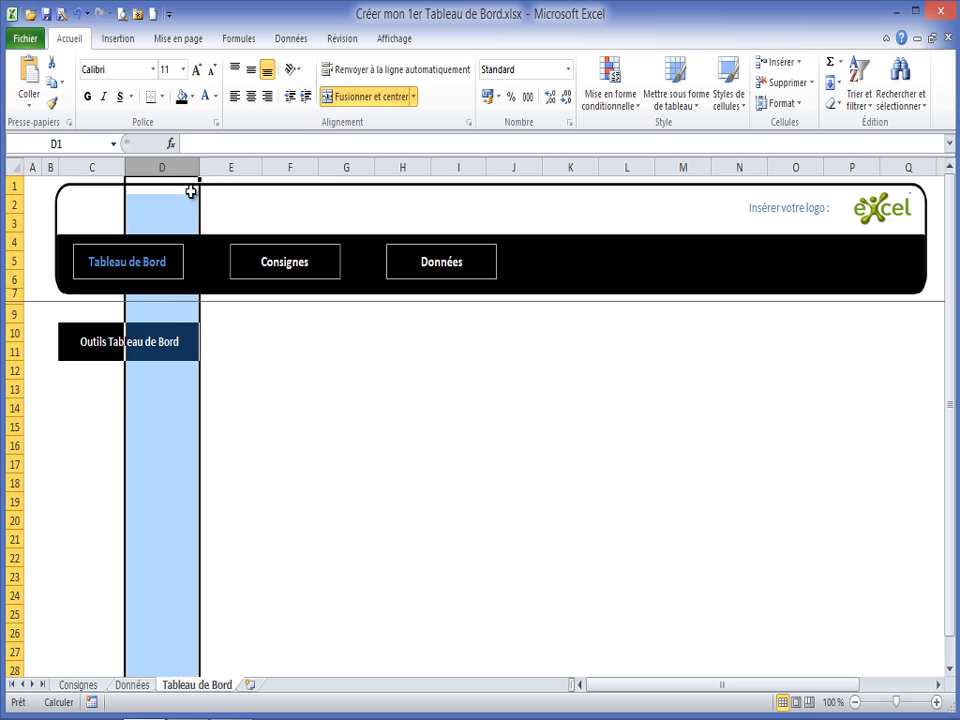
{"action": "left_click", "coordinate": [104, 405]}
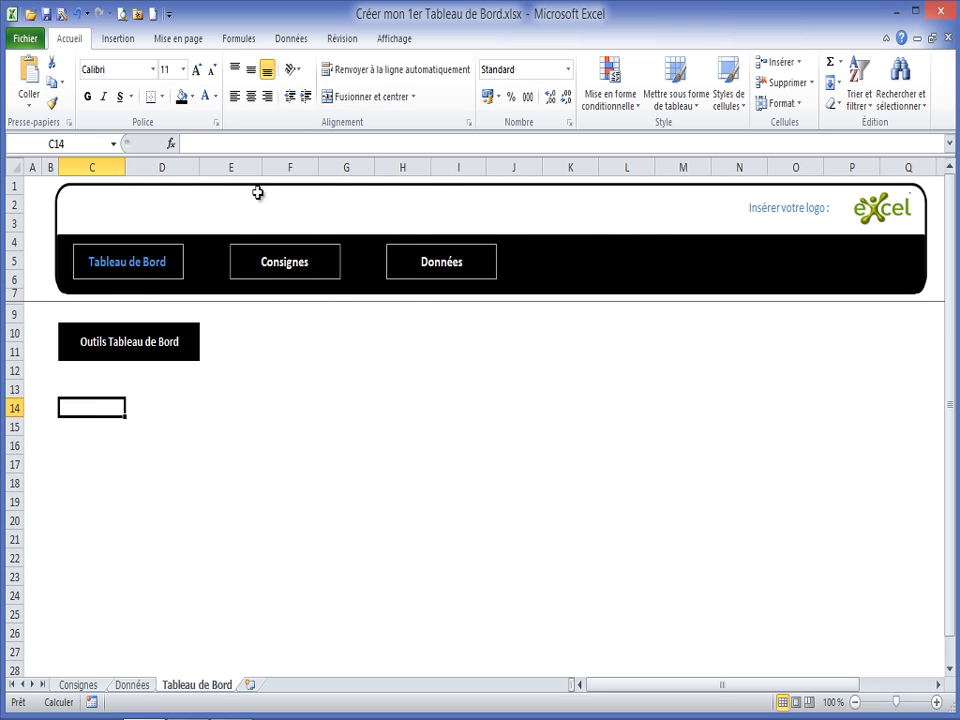
{"action": "left_click", "coordinate": [82, 371]}
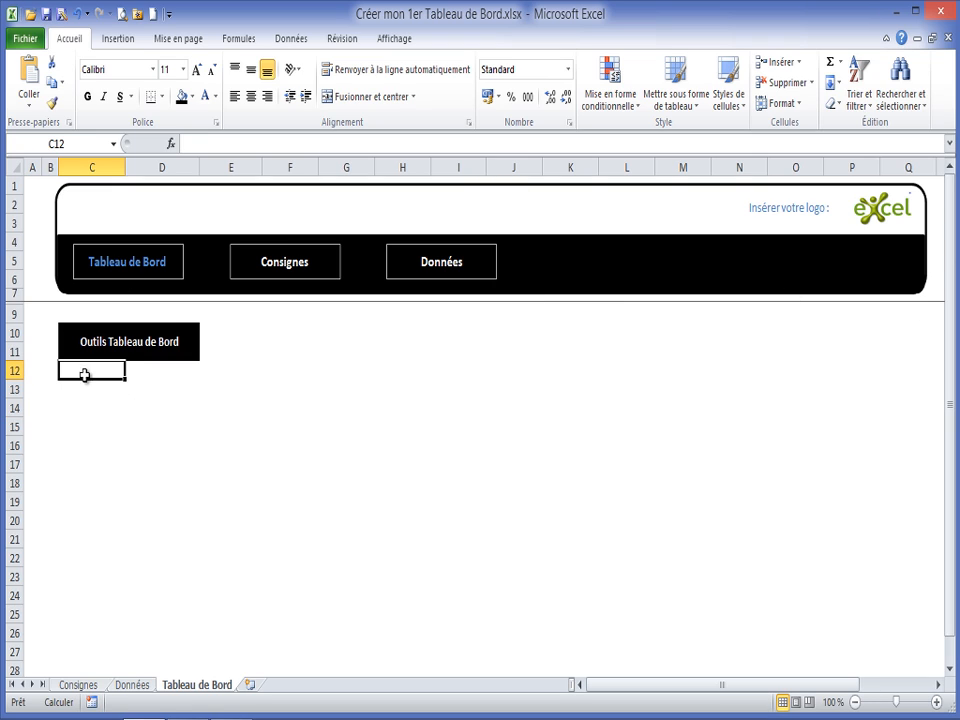
{"action": "left_click", "coordinate": [93, 387]}
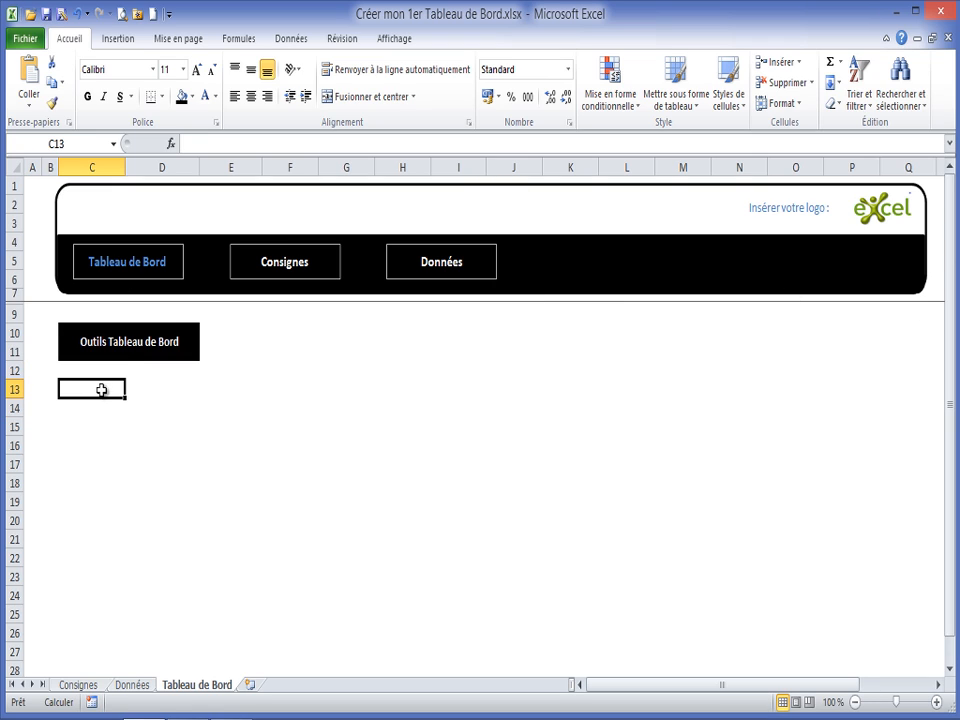
{"action": "left_click", "coordinate": [140, 394]}
{"action": "left_click", "coordinate": [100, 390]}
- Examine the time and date shapes and their linked cells in Mon 1er Tableau de Bord.xlsm, and return to Créer mon 1er Tableau de Bord.xlsx
{"action": "left_click", "coordinate": [395, 40]}
{"action": "left_click", "coordinate": [840, 101]}
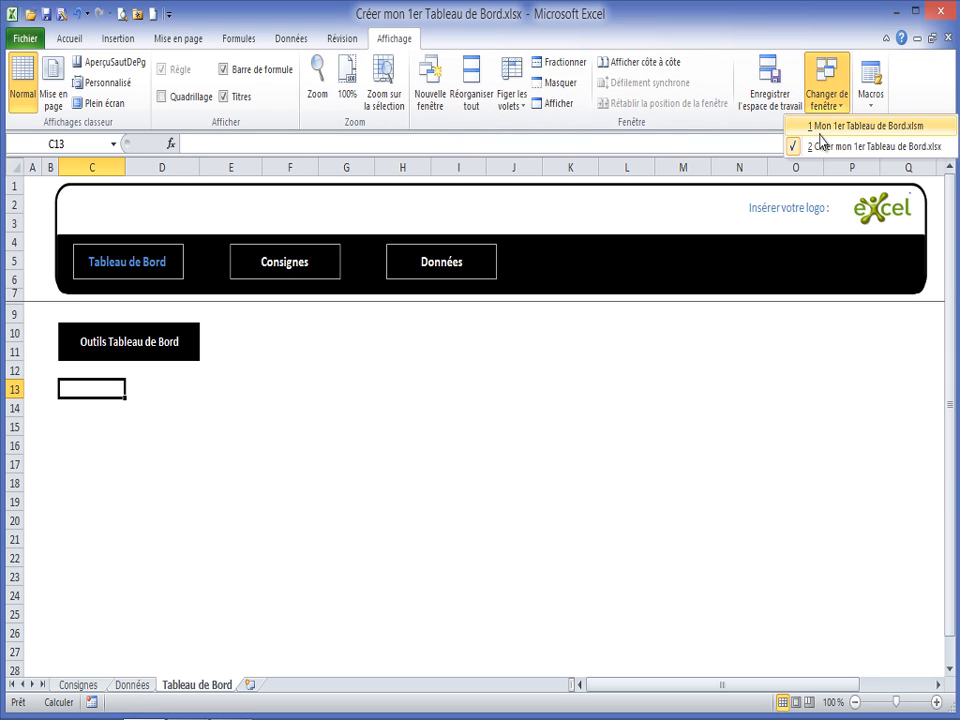
{"action": "left_click", "coordinate": [830, 124]}
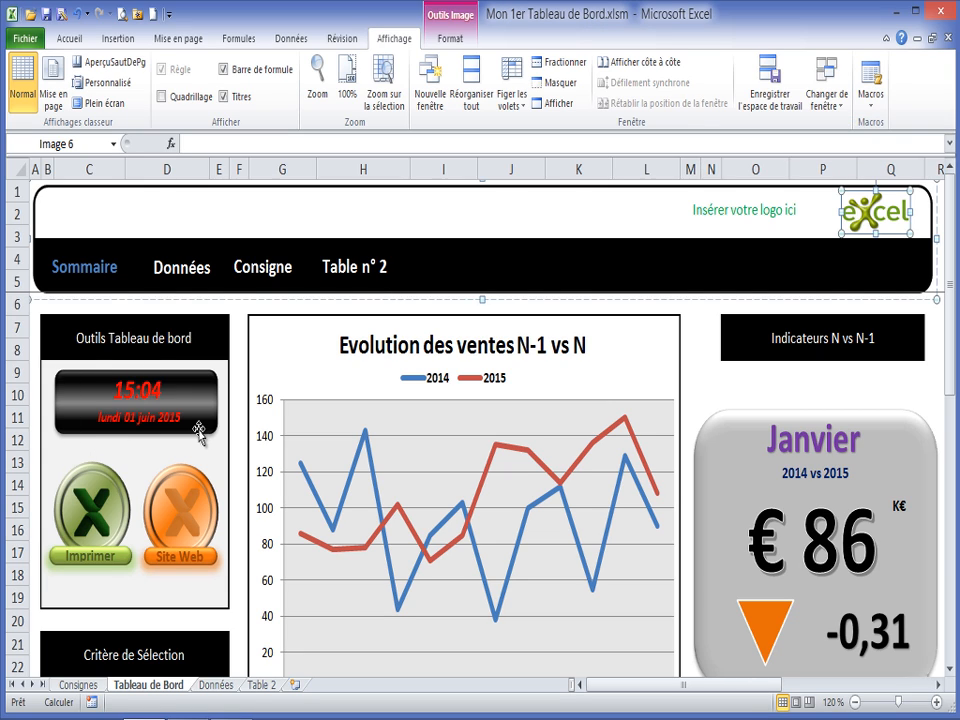
{"action": "left_click", "coordinate": [197, 420]}
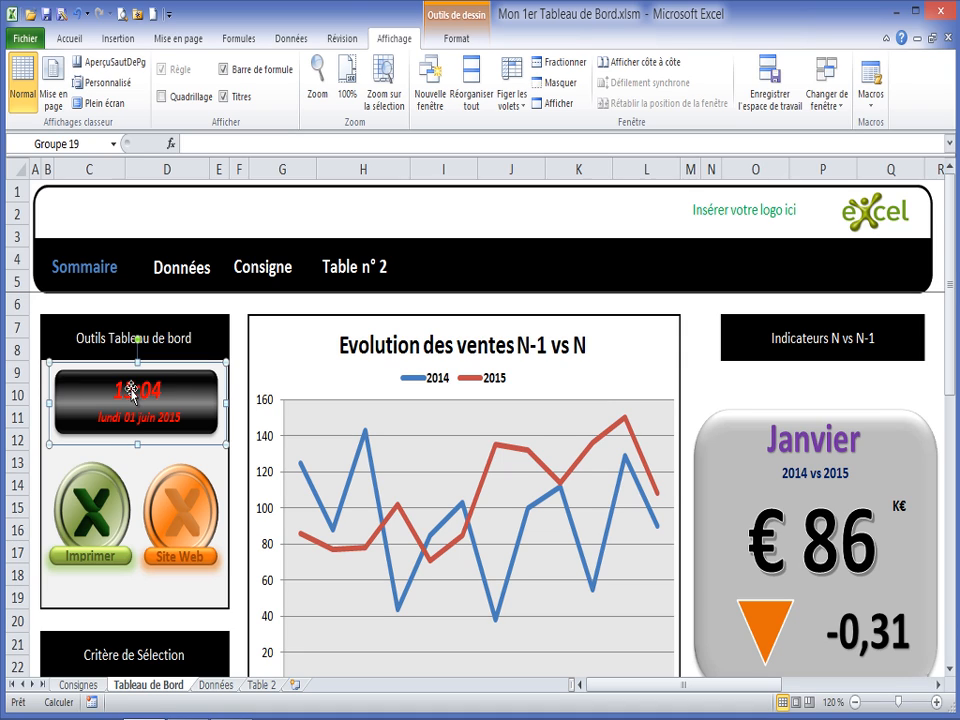
{"action": "left_click", "coordinate": [153, 416]}
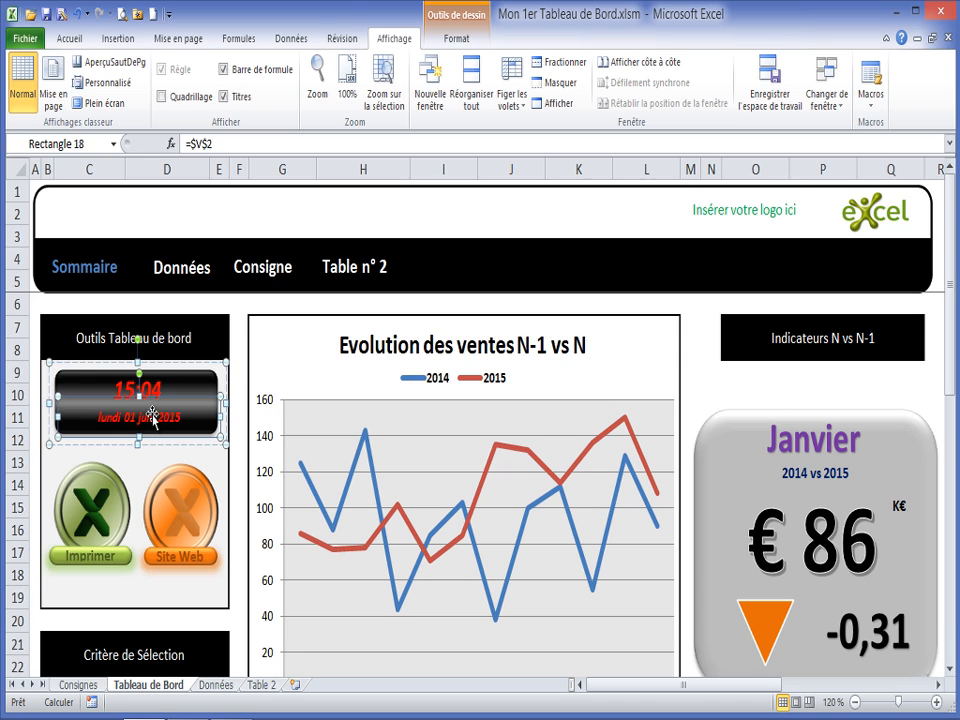
{"action": "left_click", "coordinate": [110, 384]}
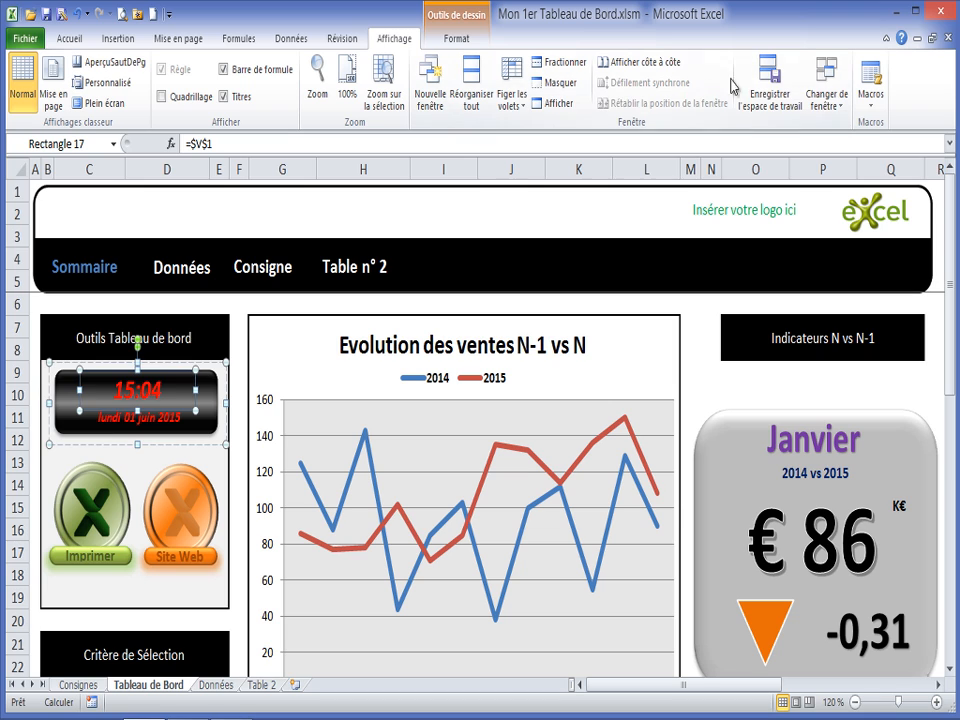
{"action": "left_click", "coordinate": [826, 95]}
{"action": "left_click", "coordinate": [844, 145]}
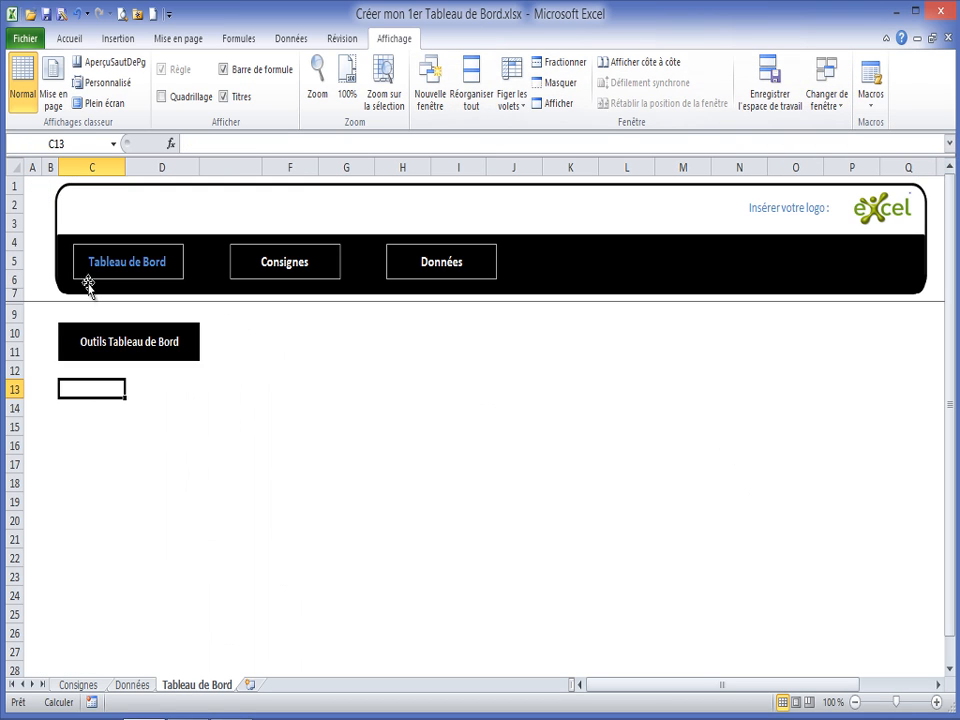
- Draw a rounded rectangle about 5.2 cm wide and 1.6 cm high below the "Outils Tableau de Bord" heading, across columns C and D
{"action": "left_click", "coordinate": [114, 40]}
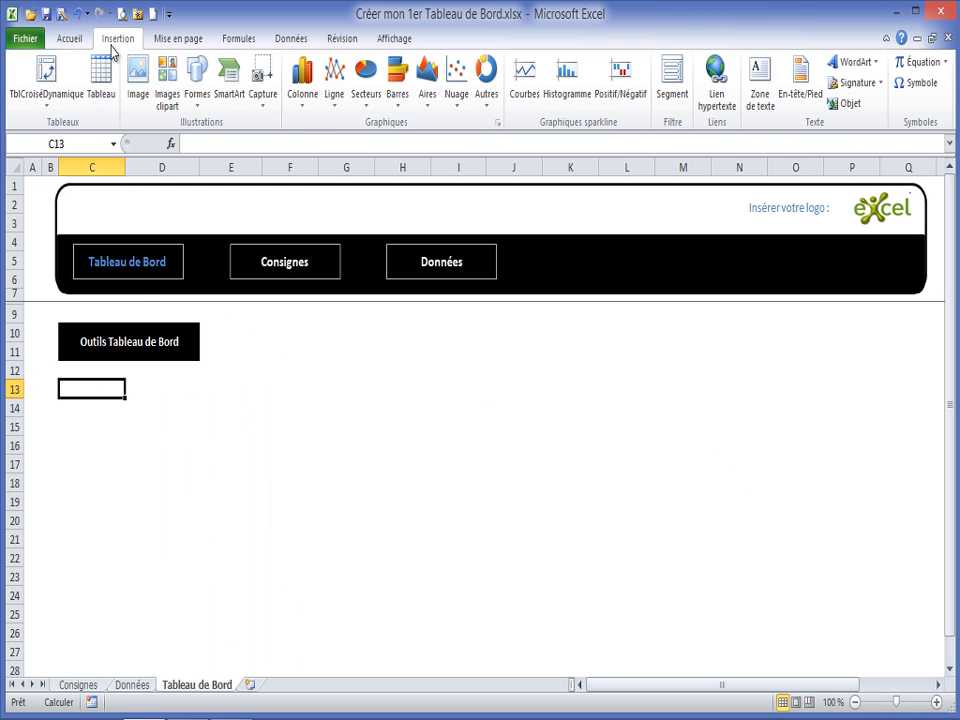
{"action": "left_click", "coordinate": [199, 100]}
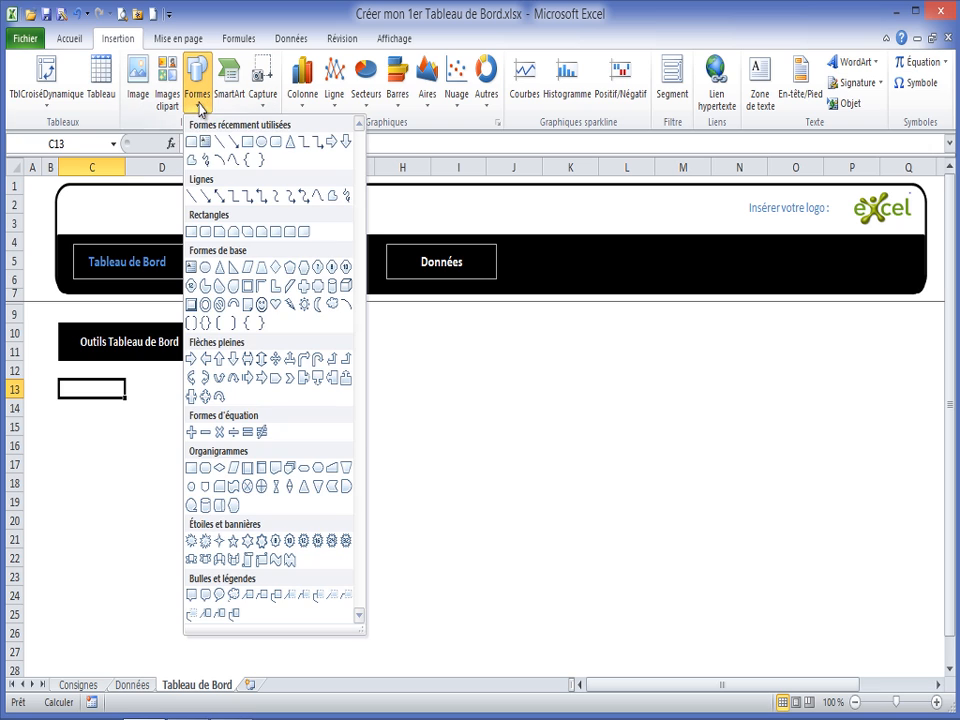
{"action": "left_click", "coordinate": [276, 143]}
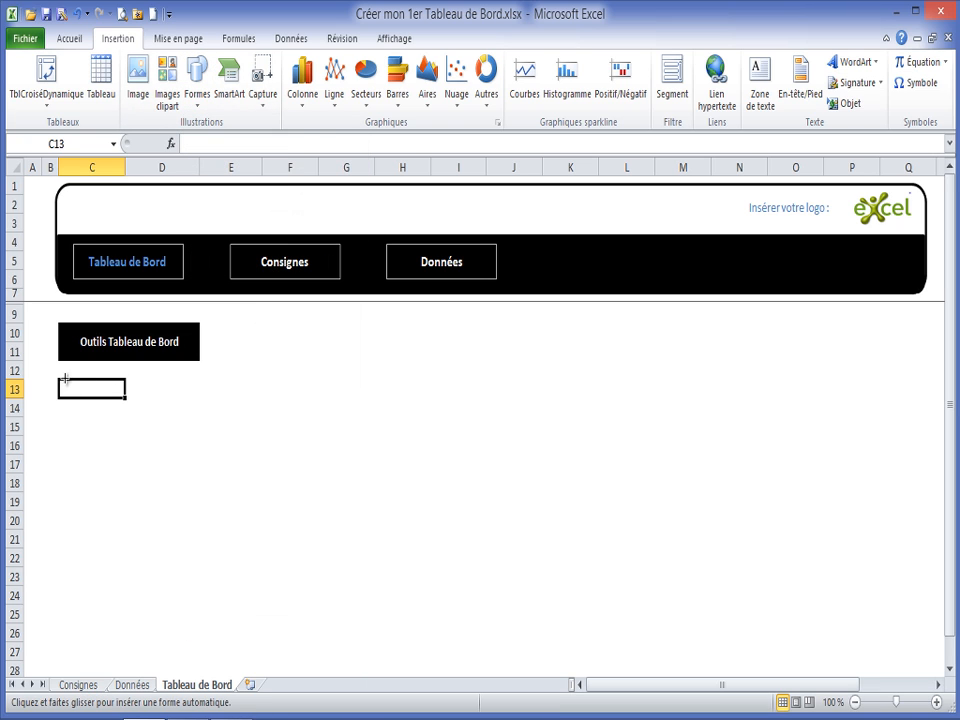
{"action": "mouse_move", "coordinate": [60, 377]}
{"action": "left_mouse_down"}
{"action": "mouse_move", "coordinate": [182, 414]}
{"action": "mouse_move", "coordinate": [199, 436]}
{"action": "left_mouse_up"}
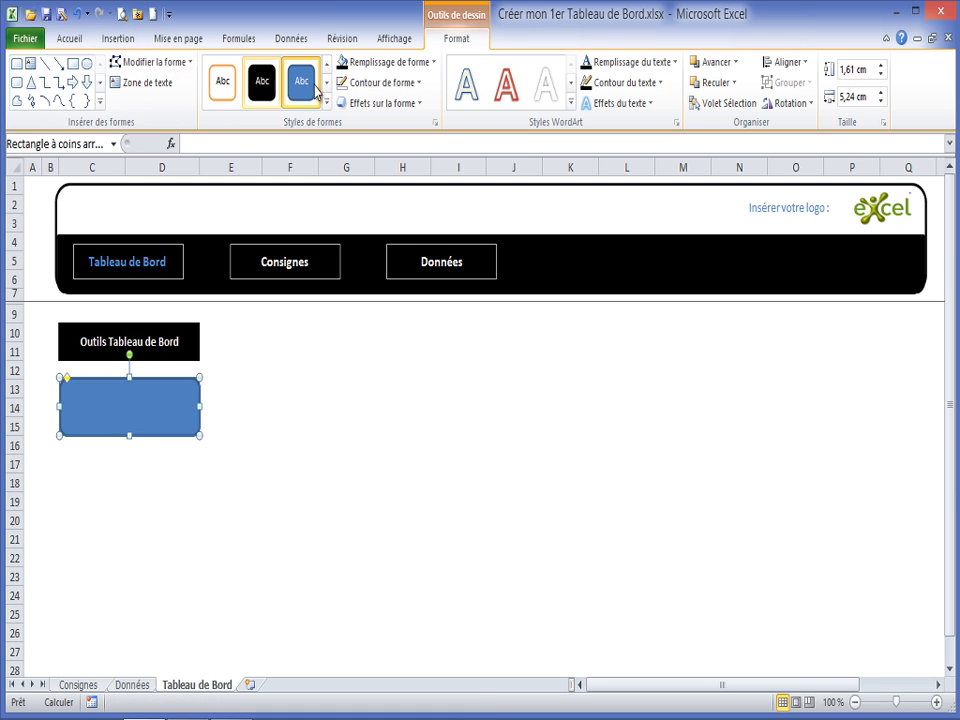
- Apply the first bevel (Biseau) effect to the rounded rectangle and keep its blue shape style
{"action": "left_click", "coordinate": [421, 106]}
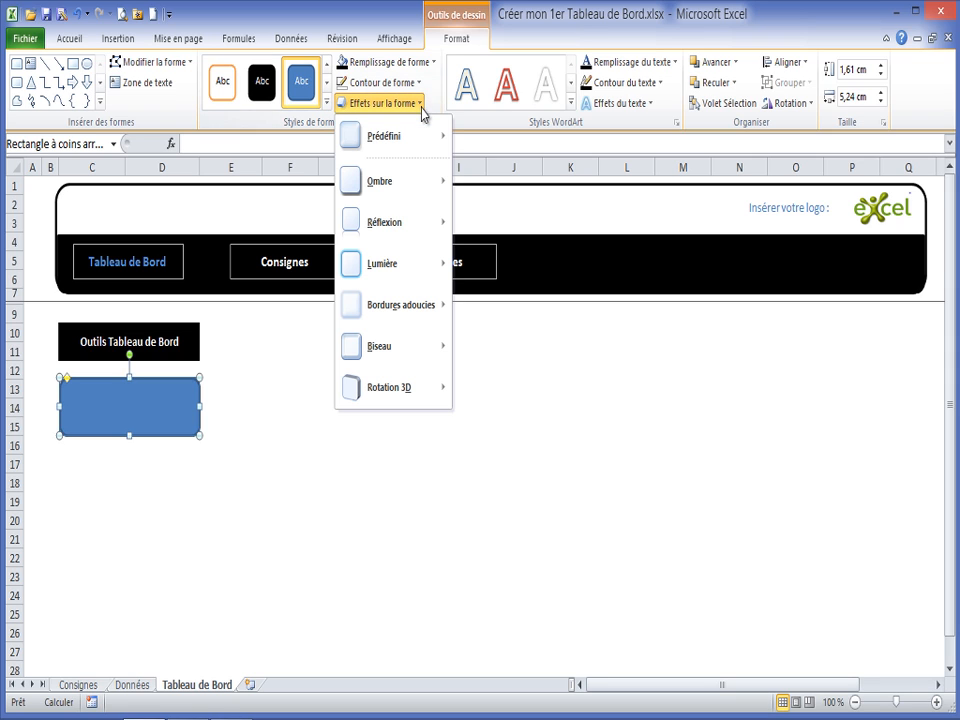
{"action": "mouse_move", "coordinate": [352, 309]}
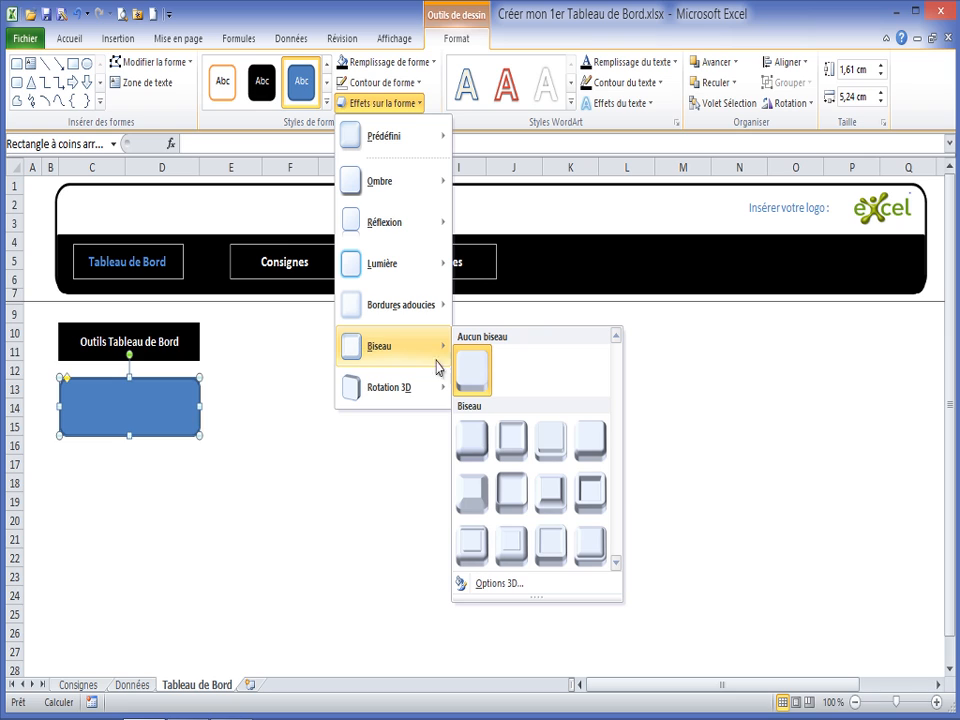
{"action": "left_click", "coordinate": [474, 441]}
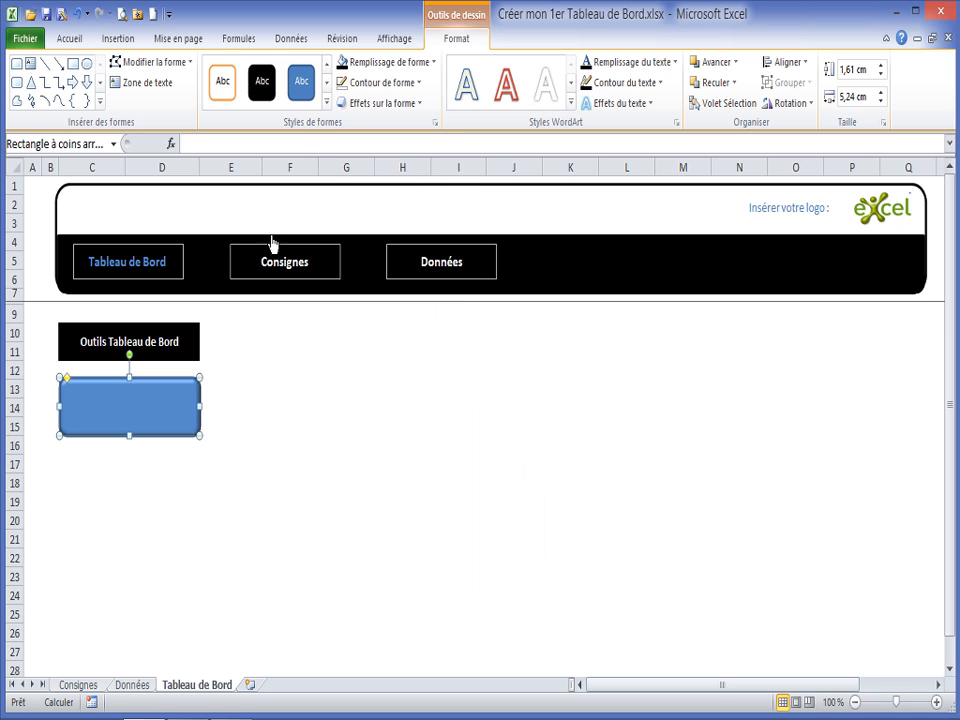
{"action": "left_click", "coordinate": [326, 105]}
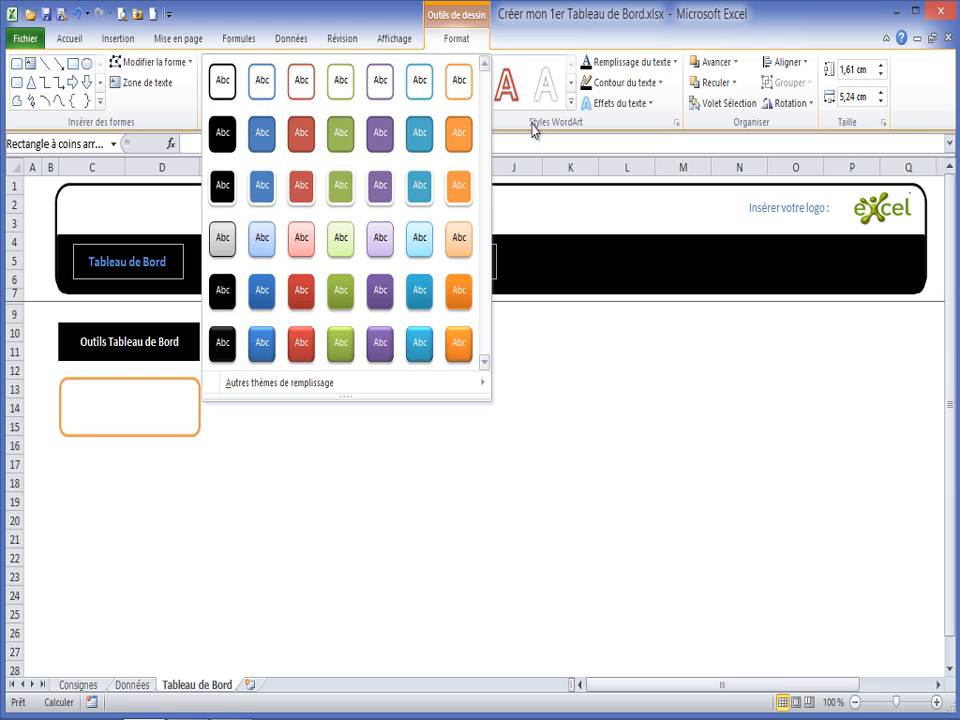
{"action": "left_click", "coordinate": [533, 165]}
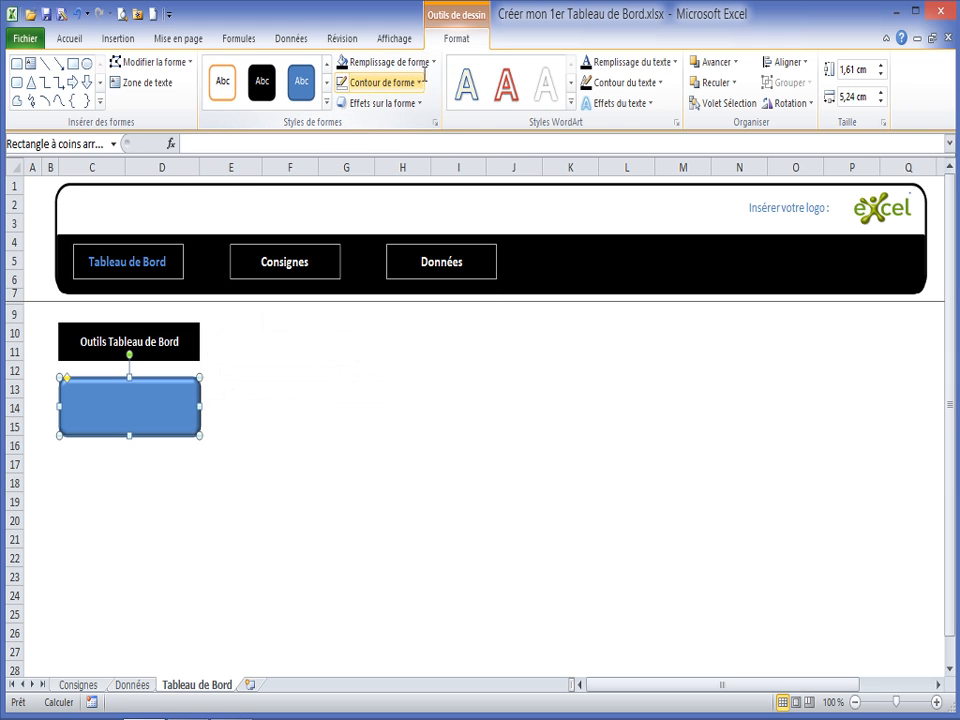
- Open the detailed gradient fill settings for the rounded rectangle
{"action": "left_click", "coordinate": [432, 62]}
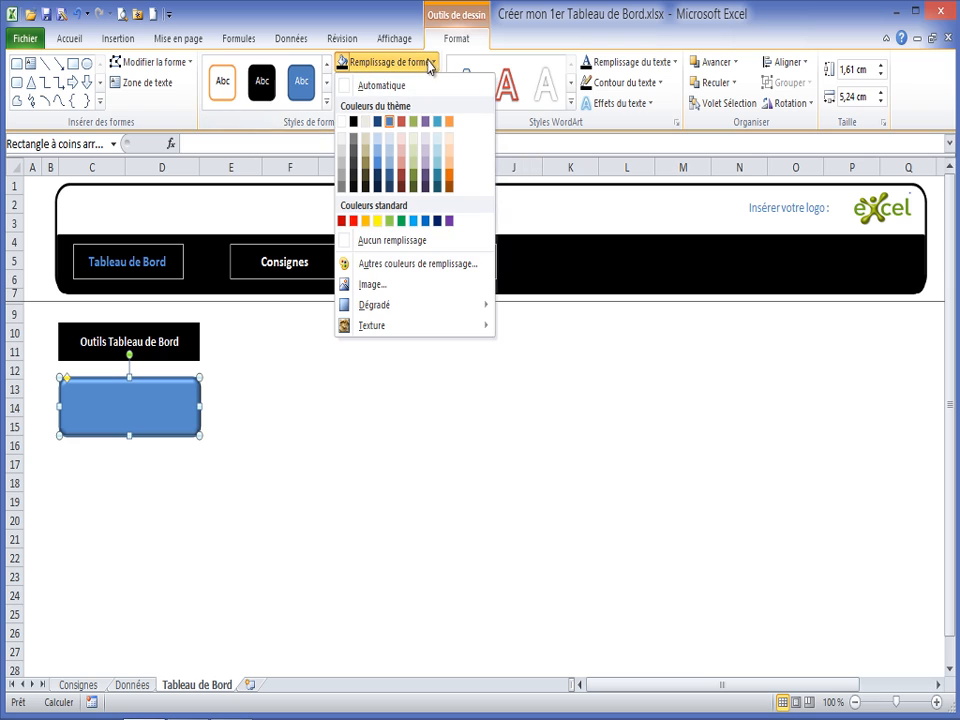
{"action": "mouse_move", "coordinate": [373, 311]}
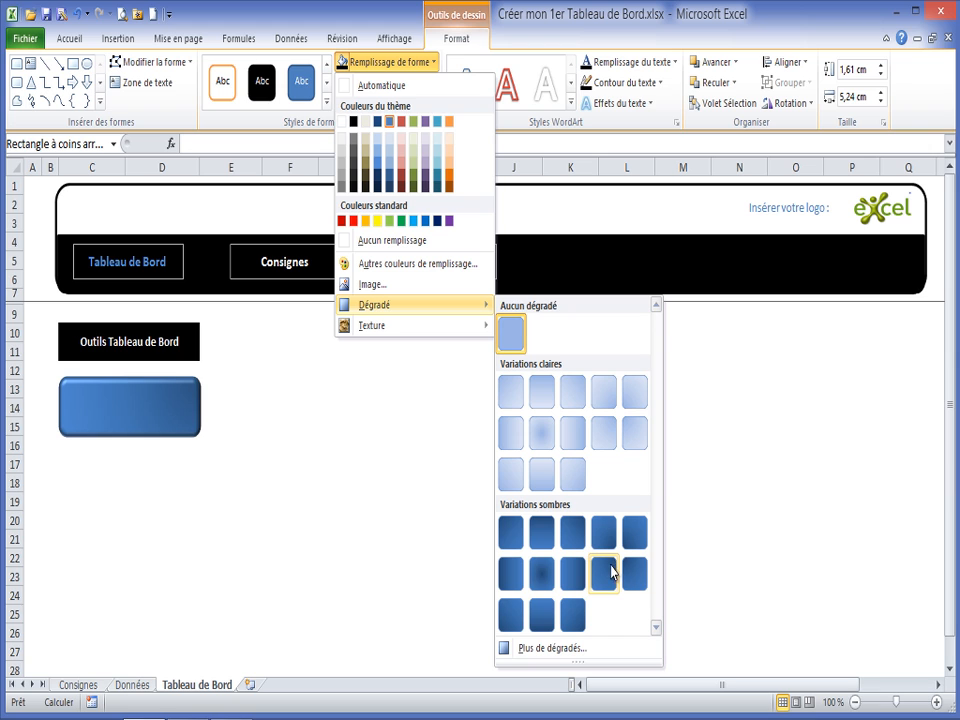
{"action": "left_click", "coordinate": [546, 647]}
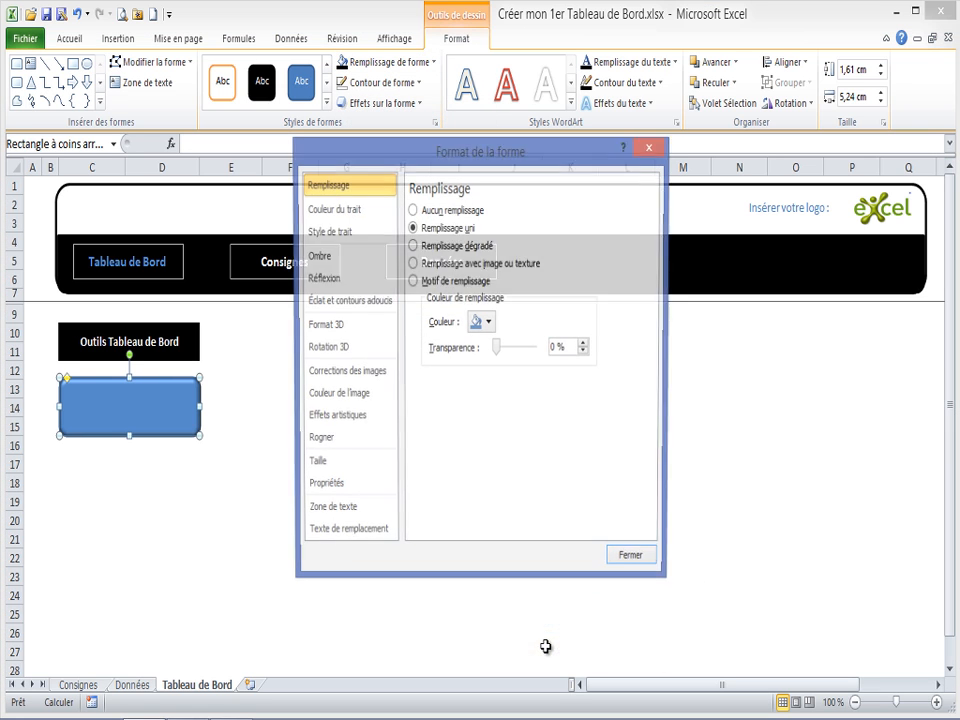
- Apply a linear gradient fill to the rounded rectangle below the "Outils Tableau de Bord" heading
{"action": "left_click", "coordinate": [412, 246]}
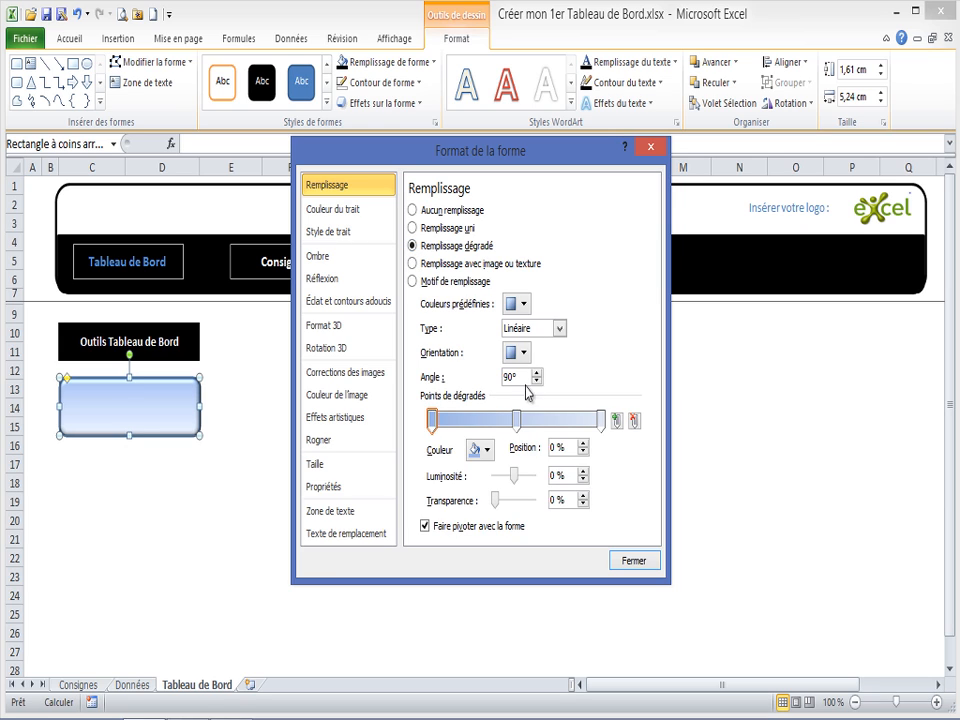
{"action": "left_click", "coordinate": [561, 329]}
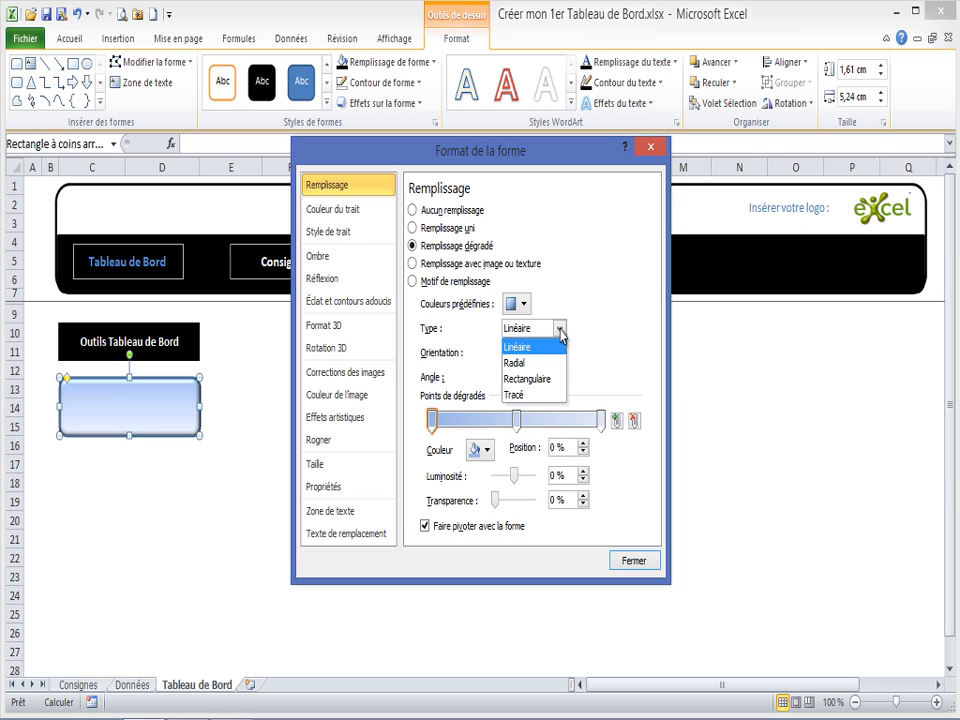
{"action": "left_click", "coordinate": [520, 346]}
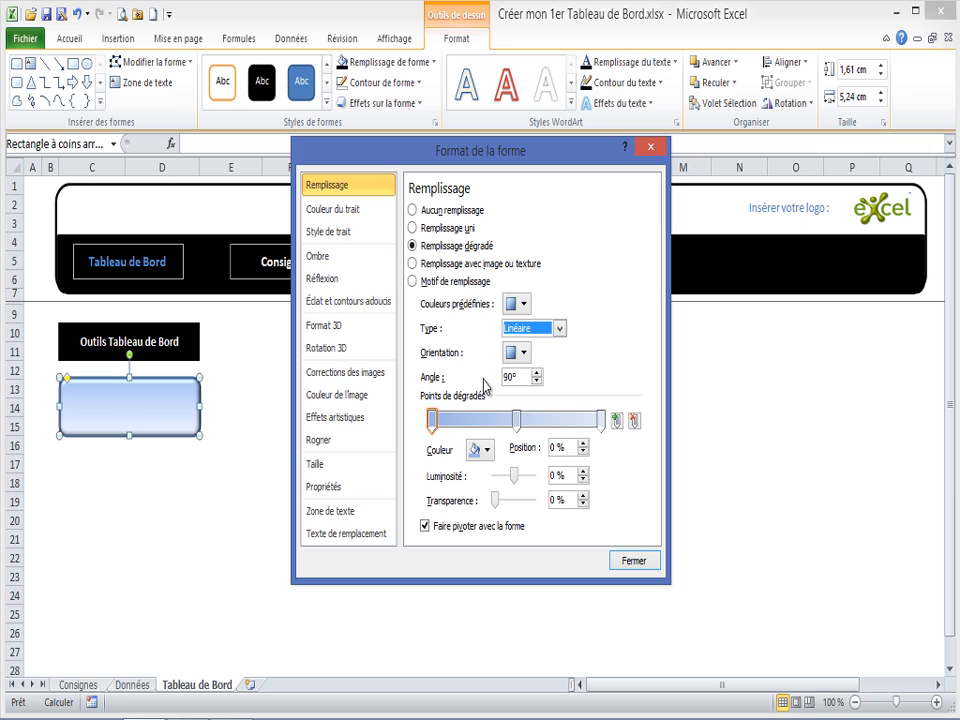
- Colour the last and first gradient stops with the near-black theme shade at 5% brightness, leaving the middle stop light blue
{"action": "left_click", "coordinate": [518, 422]}
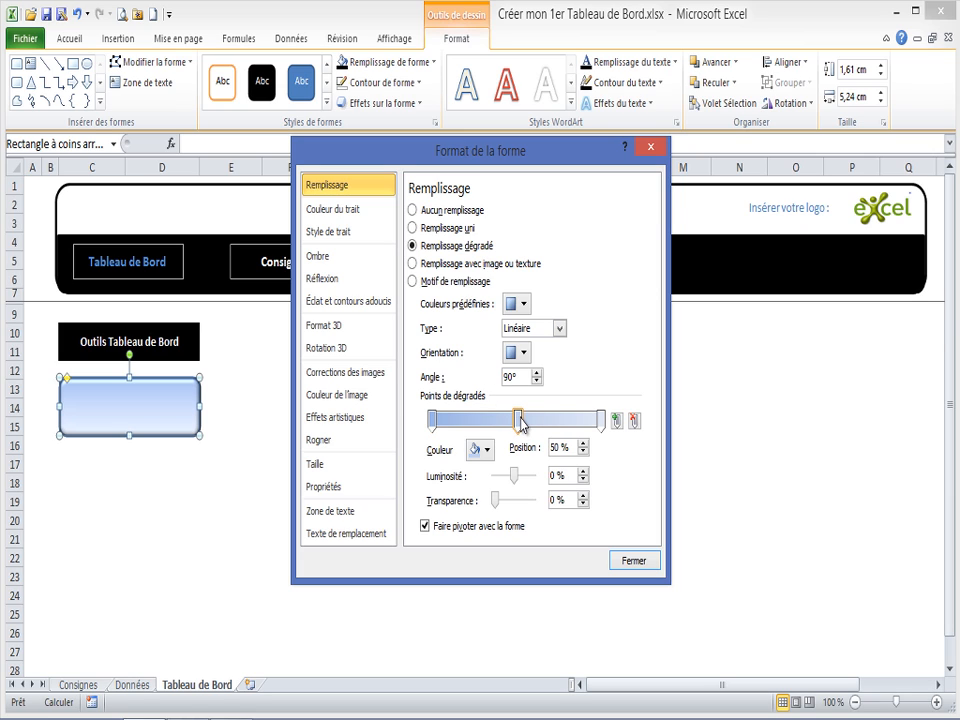
{"action": "left_click", "coordinate": [602, 421]}
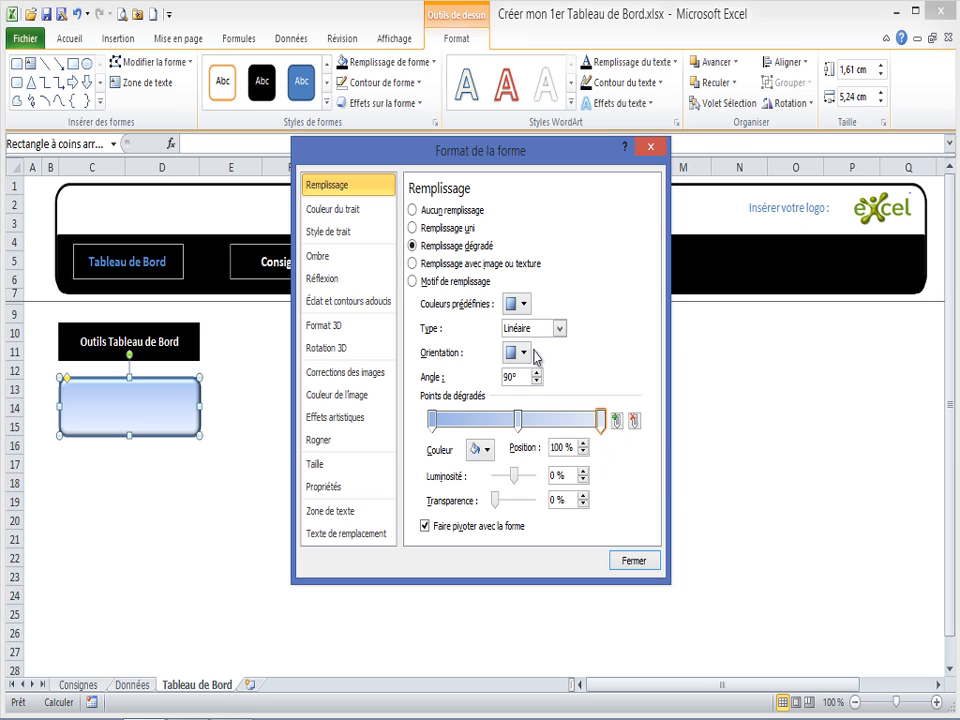
{"action": "left_click", "coordinate": [489, 449]}
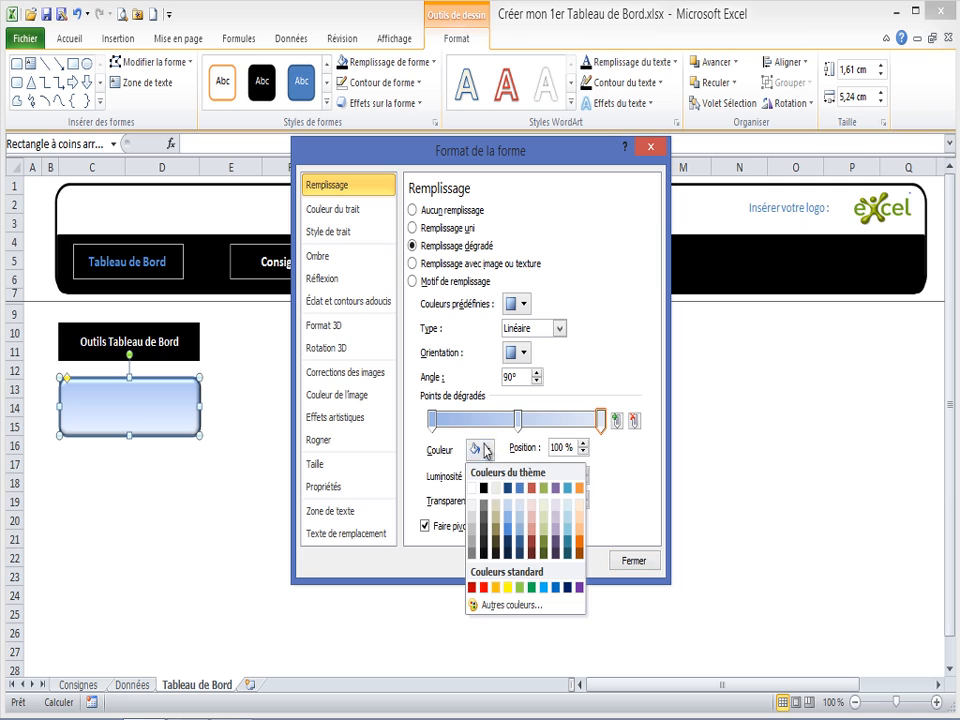
{"action": "left_click", "coordinate": [484, 552]}
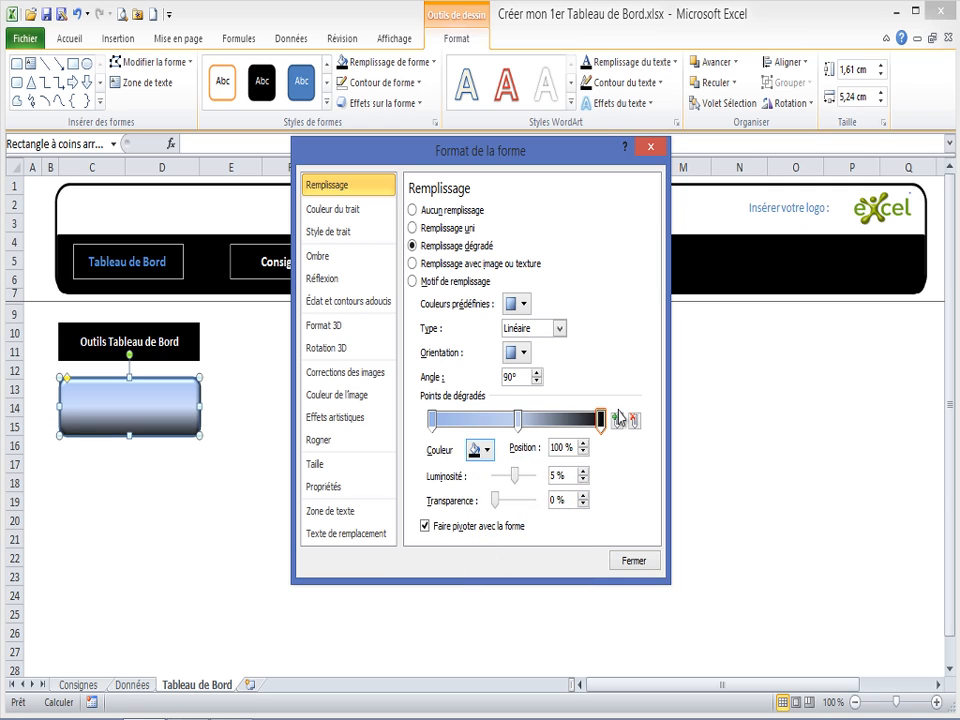
{"action": "left_click", "coordinate": [432, 419]}
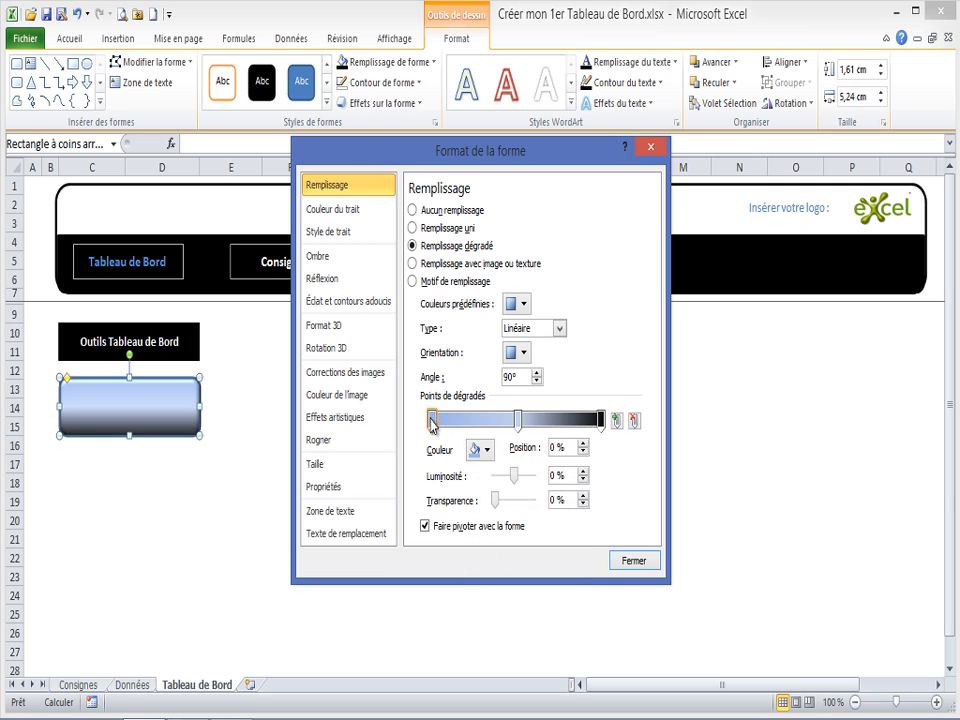
{"action": "left_click", "coordinate": [488, 450]}
{"action": "left_click", "coordinate": [484, 556]}
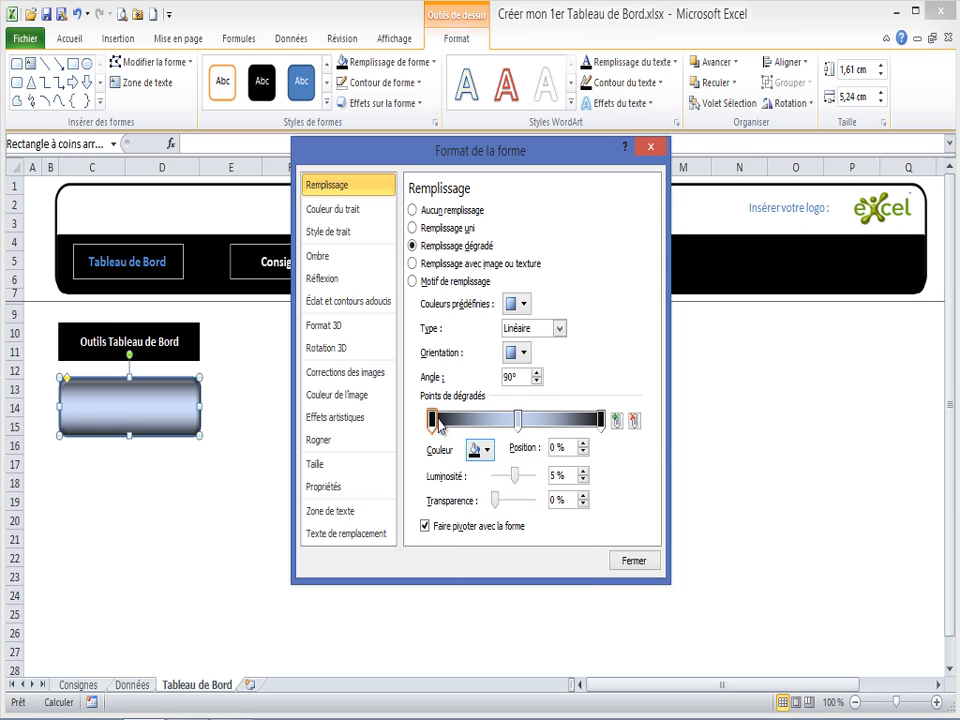
- Move the first dark gradient stop to about 34% and the last dark stop to about 70%
{"action": "left_click_drag", "start_coordinate": [437, 424], "coordinate": [466, 425]}
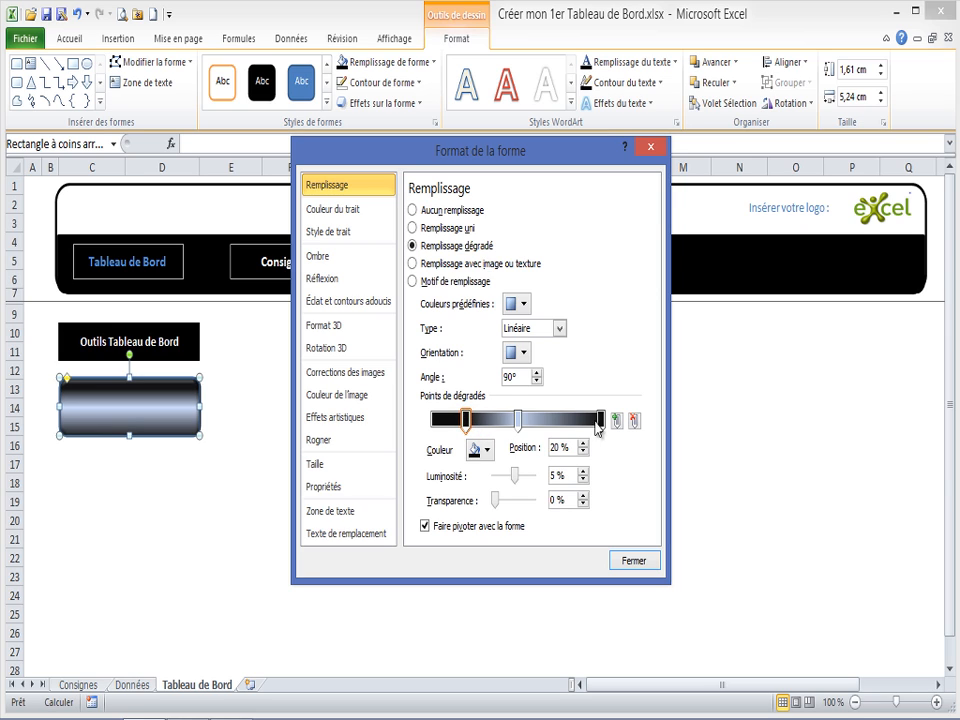
{"action": "left_click", "coordinate": [597, 422]}
{"action": "left_click_drag", "start_coordinate": [597, 424], "coordinate": [565, 424]}
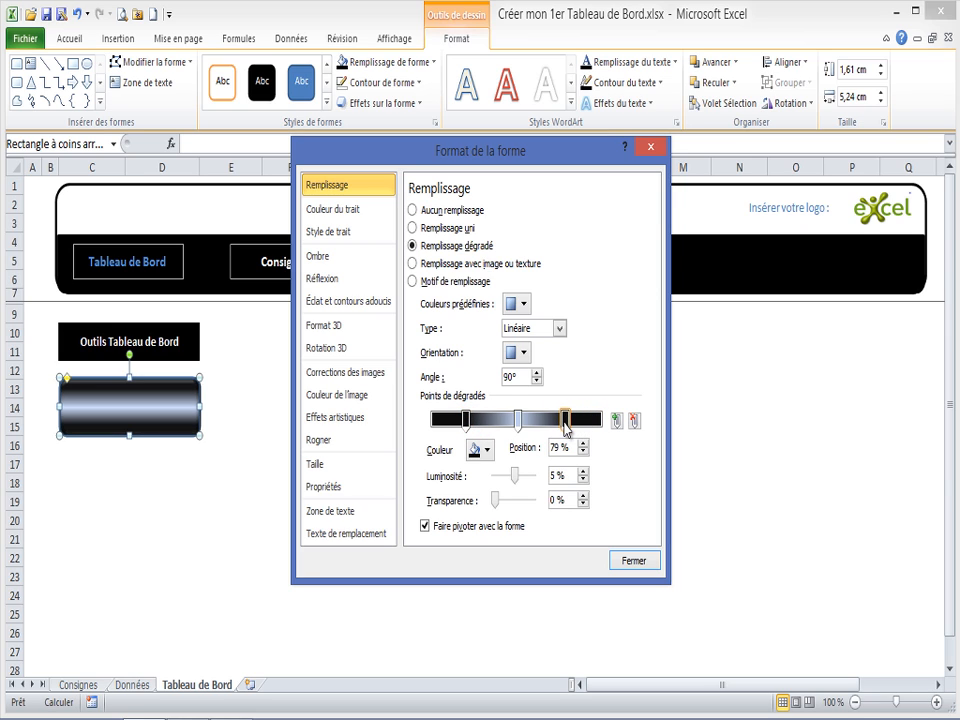
{"action": "left_click", "coordinate": [515, 421]}
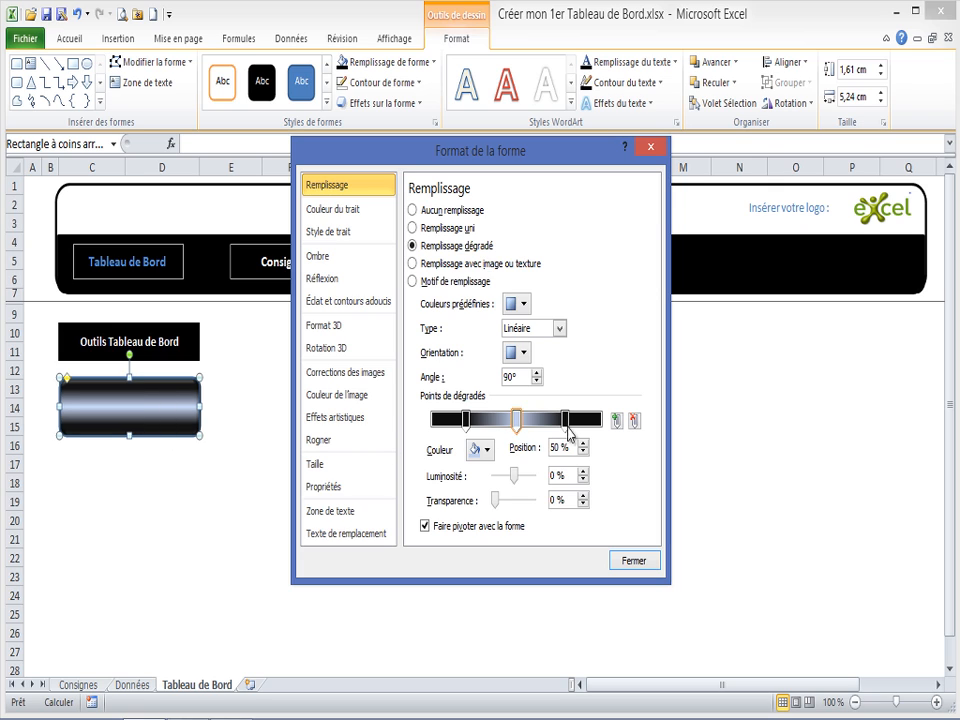
{"action": "left_click_drag", "start_coordinate": [566, 421], "coordinate": [550, 421]}
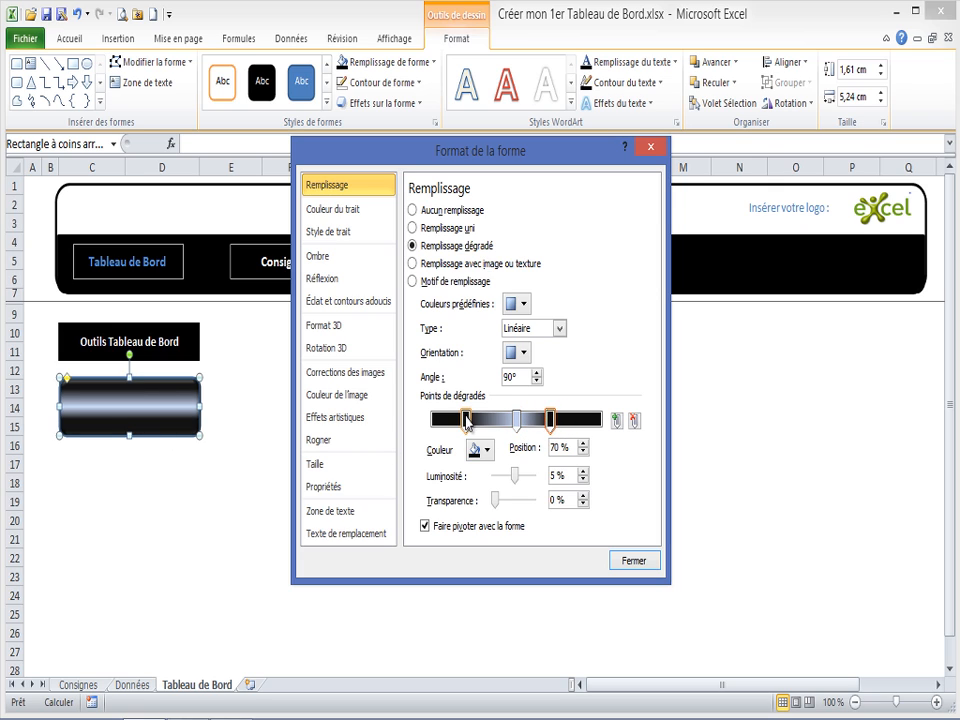
{"action": "left_click_drag", "start_coordinate": [466, 420], "coordinate": [490, 420]}
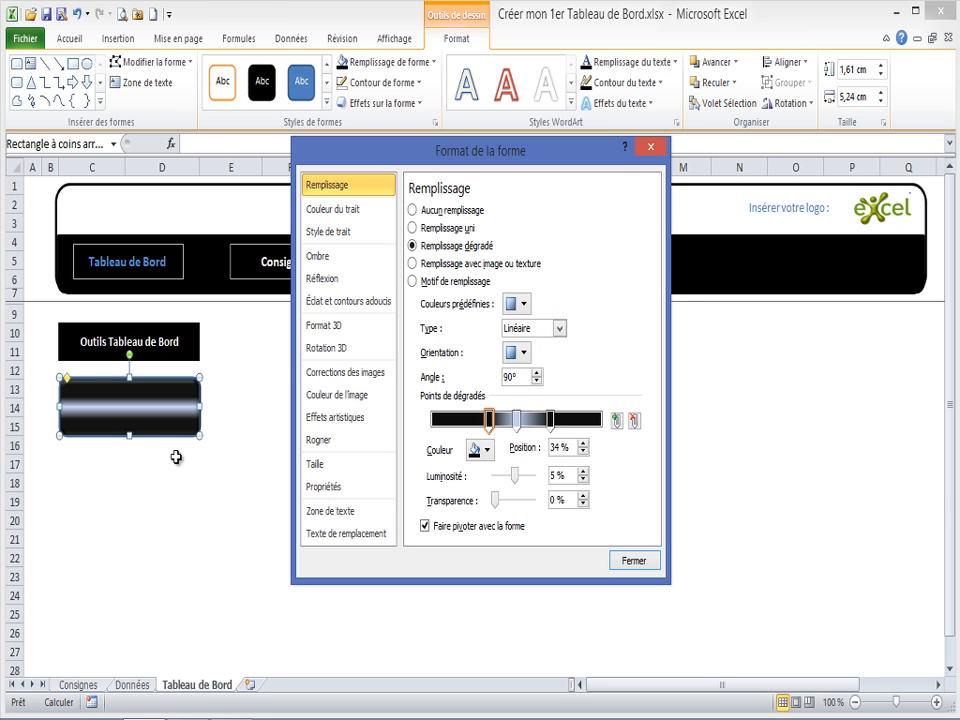
- Stretch the rounded rectangle to a height of about 1,75 cm and close its format settings
{"action": "left_click", "coordinate": [172, 460]}
{"action": "left_click", "coordinate": [150, 430]}
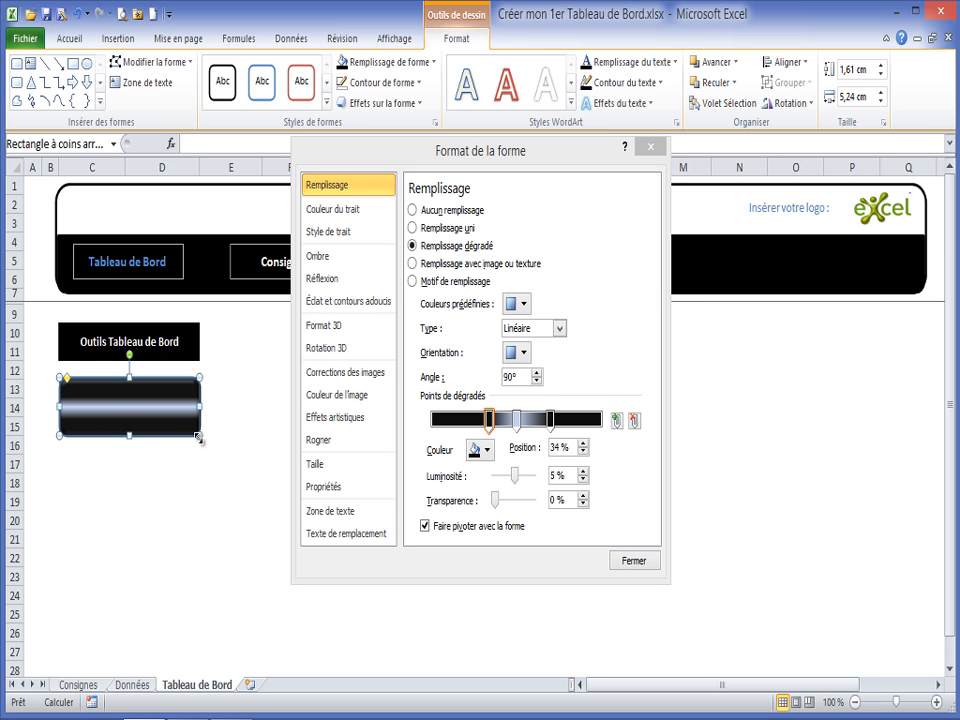
{"action": "left_click_drag", "start_coordinate": [199, 436], "coordinate": [200, 441]}
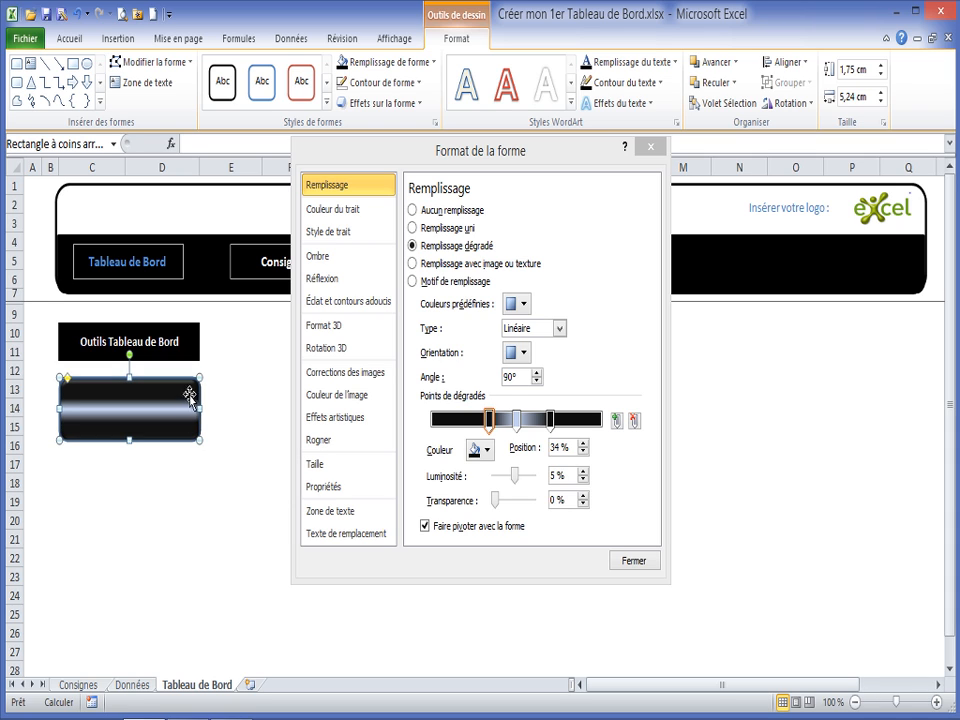
{"action": "left_click", "coordinate": [651, 147]}
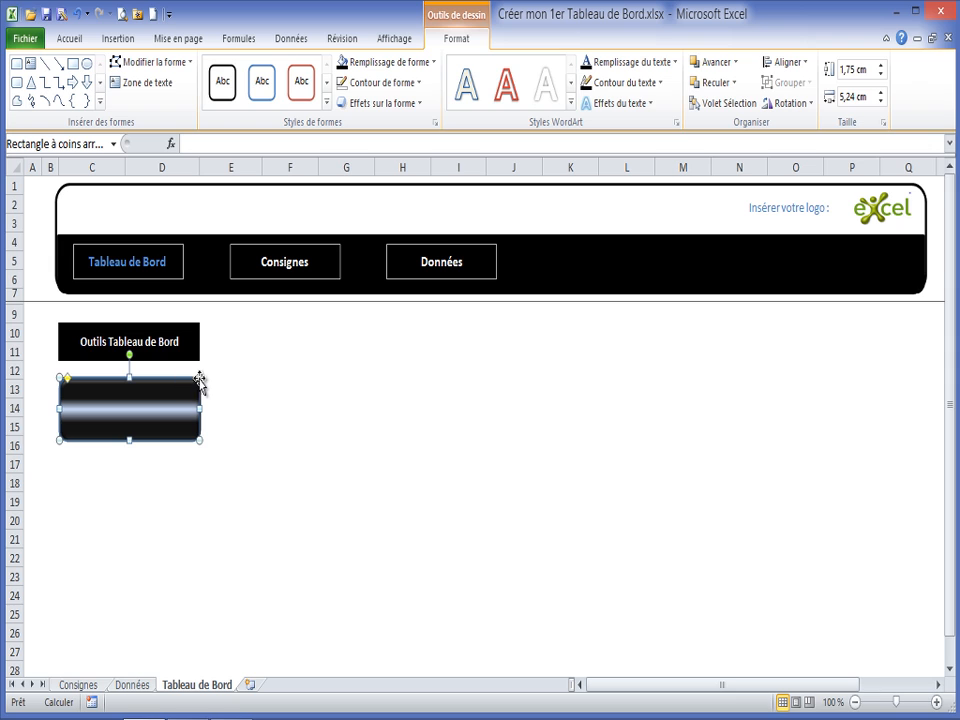
{"action": "left_click", "coordinate": [394, 40]}
{"action": "left_click", "coordinate": [826, 100]}
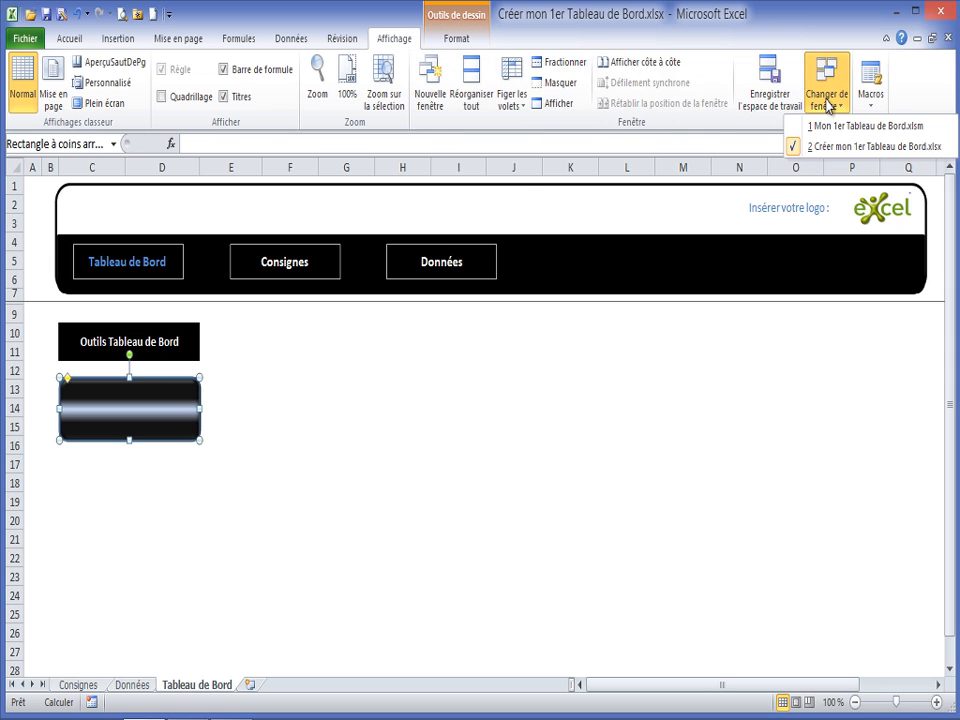
{"action": "key", "text": "Escape"}
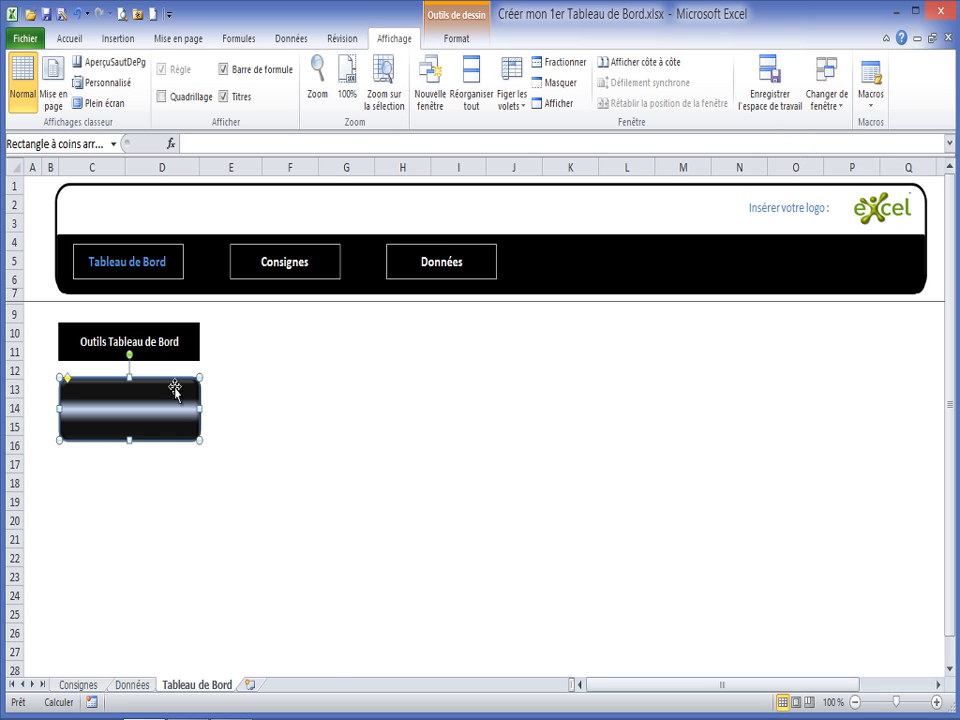
- Set the rounded rectangle to "Ne pas déplacer ou dimensionner avec les cellules", then enlarge it slightly from its lower-right corner
{"action": "right_click", "coordinate": [176, 379]}
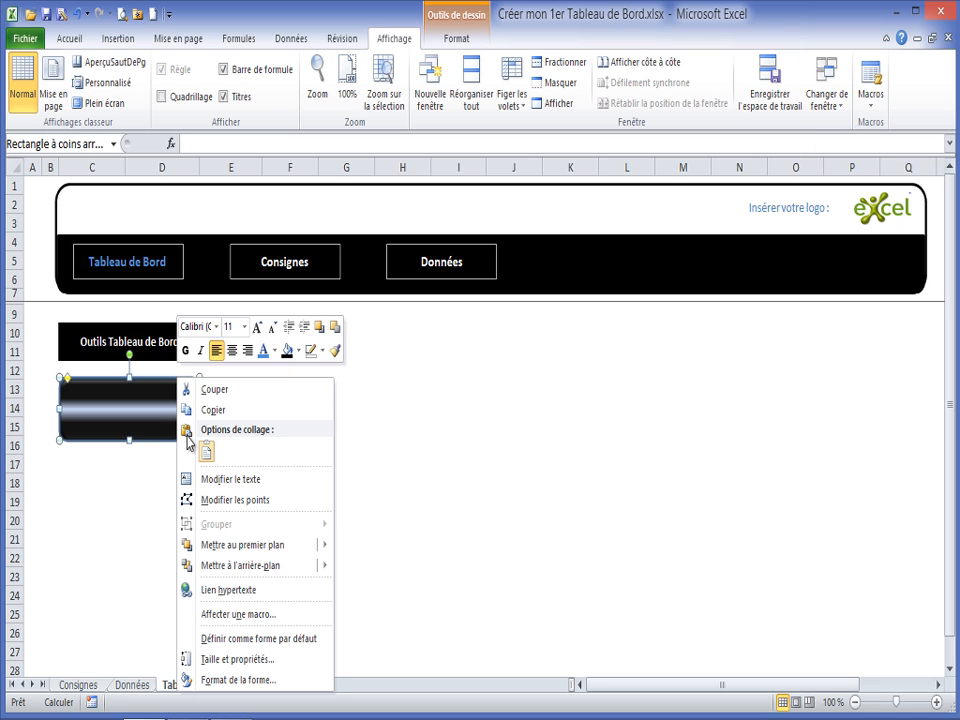
{"action": "left_click", "coordinate": [230, 660]}
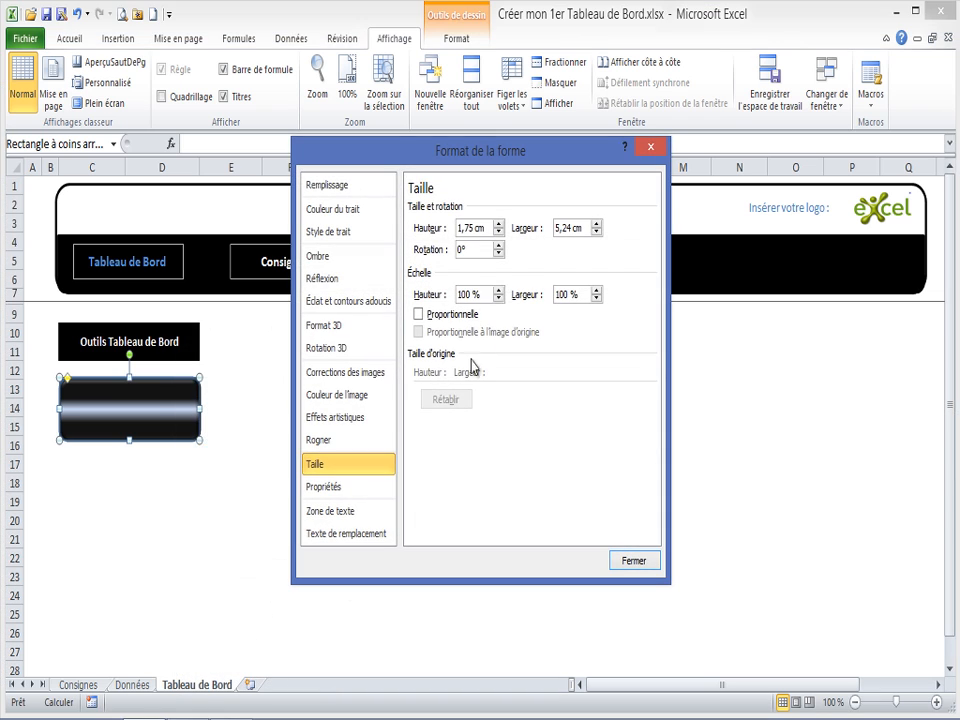
{"action": "left_click", "coordinate": [343, 488]}
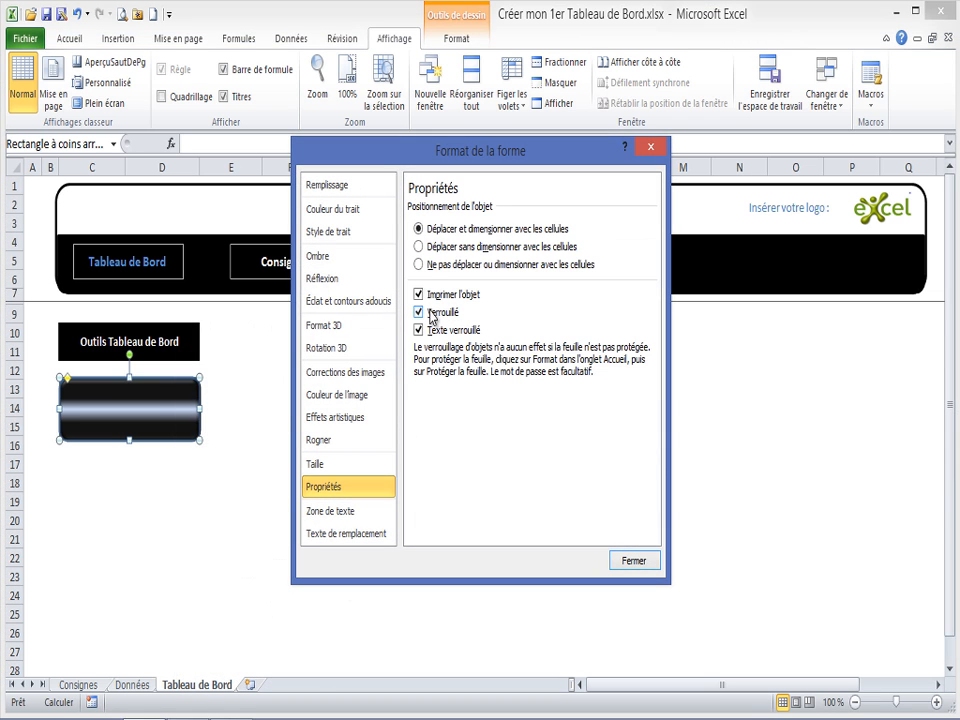
{"action": "left_click", "coordinate": [419, 265]}
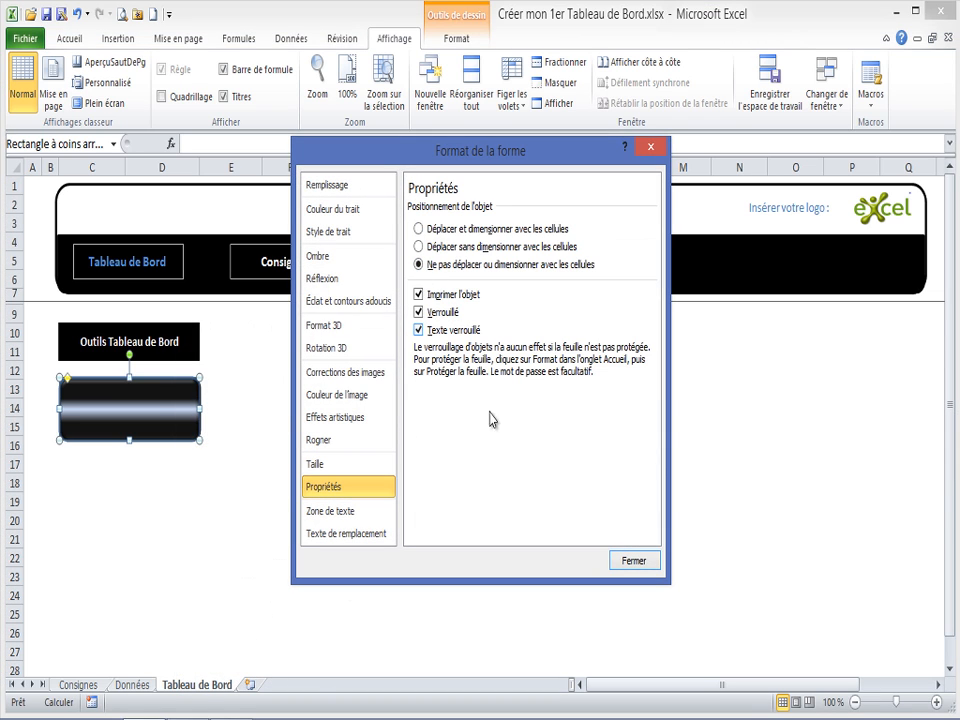
{"action": "left_click", "coordinate": [632, 560]}
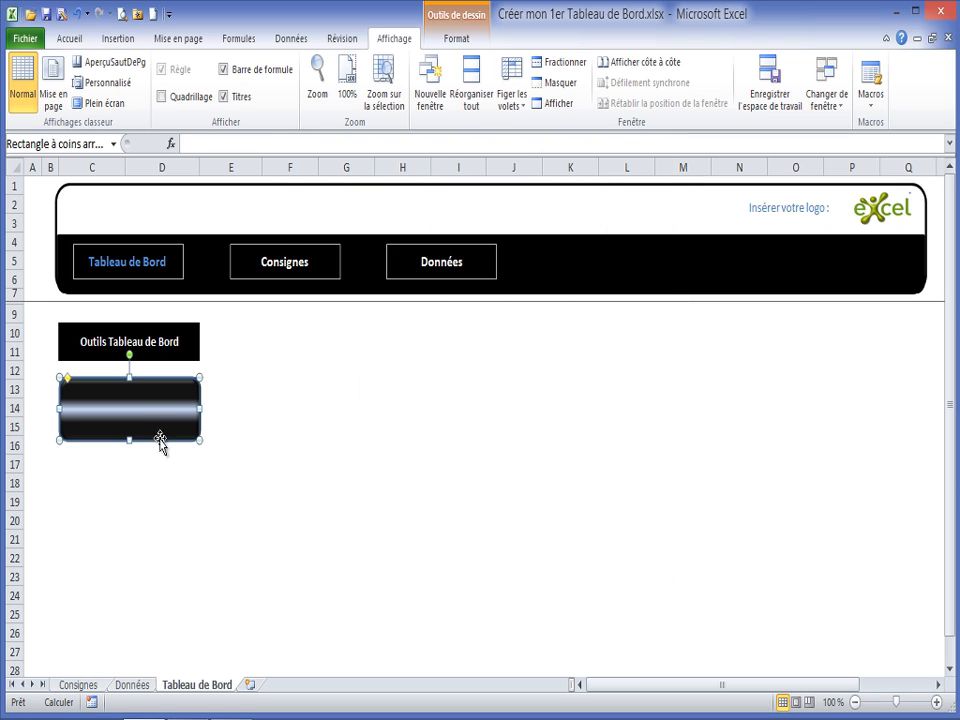
{"action": "left_click_drag", "start_coordinate": [198, 439], "coordinate": [201, 442]}
{"action": "left_click", "coordinate": [236, 396]}
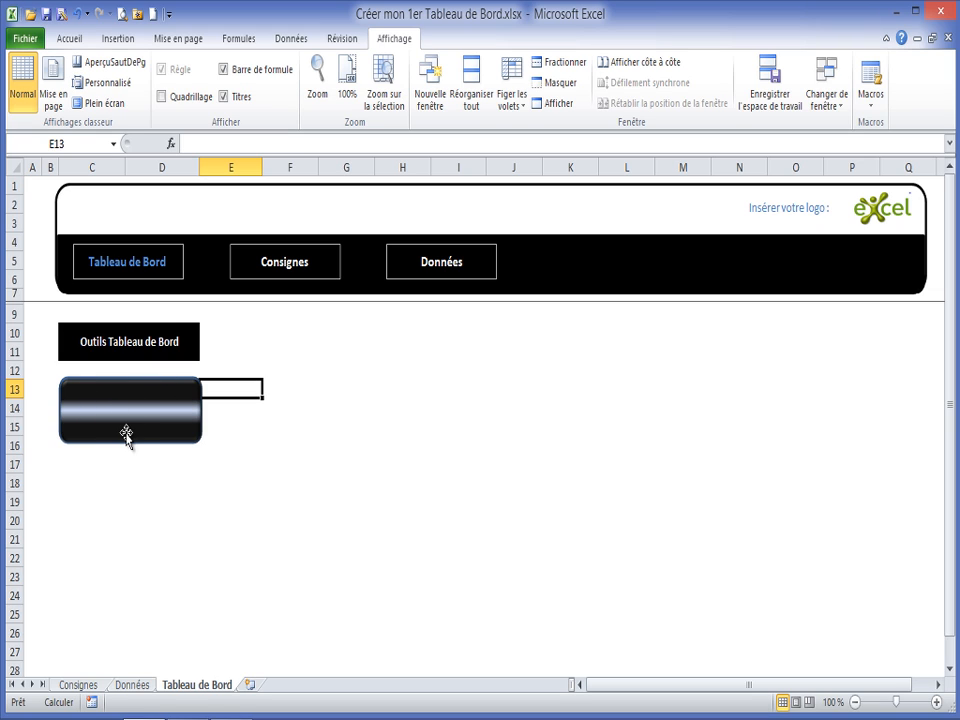
{"action": "key", "text": "Right"}
{"action": "key", "text": "Right"}
{"action": "key", "text": "Right"}
{"action": "key", "text": "Right"}
{"action": "key", "text": "Left"}
{"action": "key", "text": "Left"}
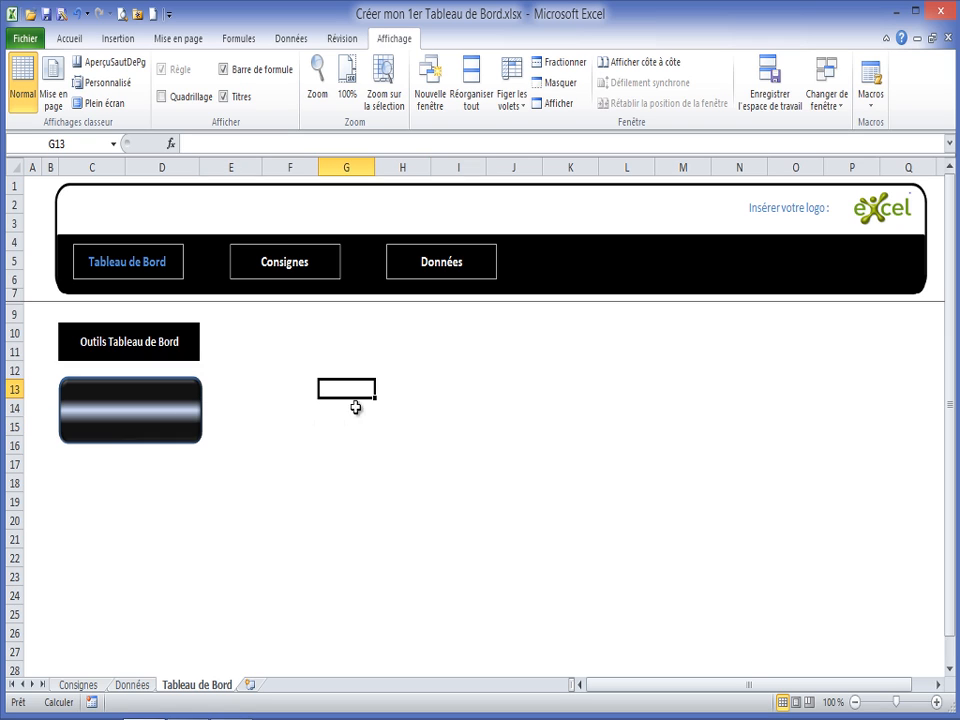
- Enter the label "Heure actuelle" in cell U1 and widen column U to fit it
{"action": "left_click_drag", "start_coordinate": [642, 689], "coordinate": [700, 692]}
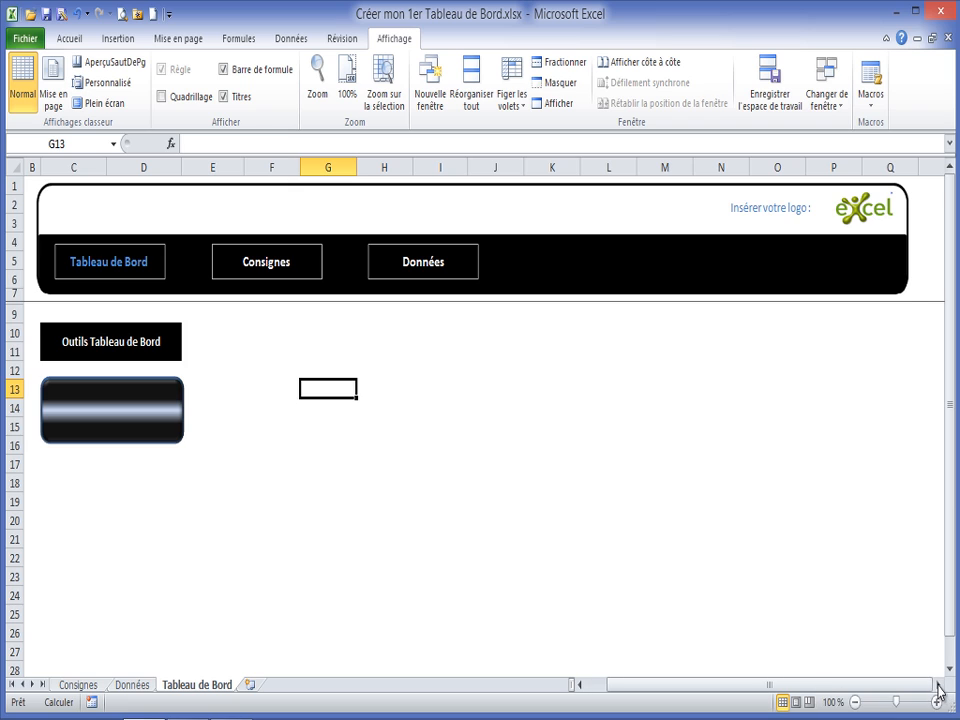
{"action": "left_click_drag", "start_coordinate": [938, 686], "coordinate": [938, 686]}
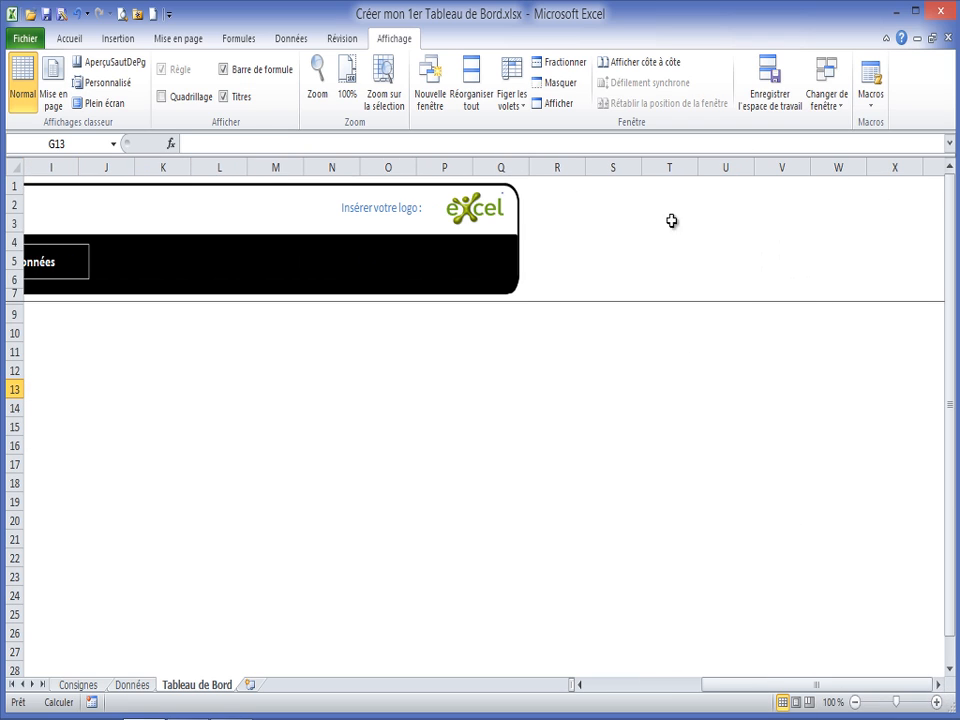
{"action": "left_click", "coordinate": [724, 198]}
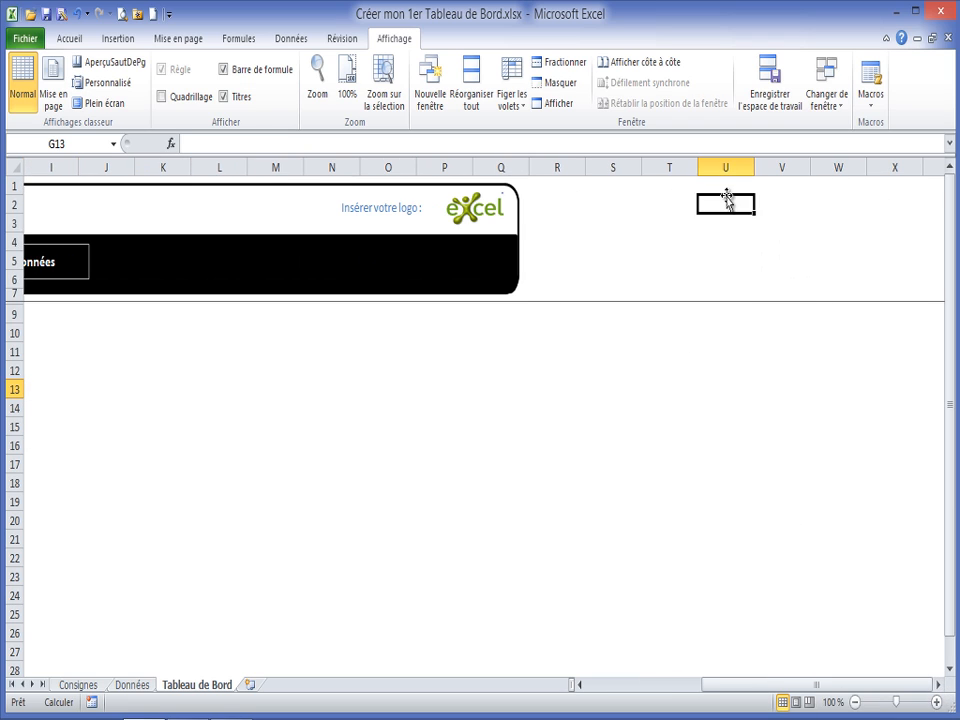
{"action": "left_click", "coordinate": [720, 183]}
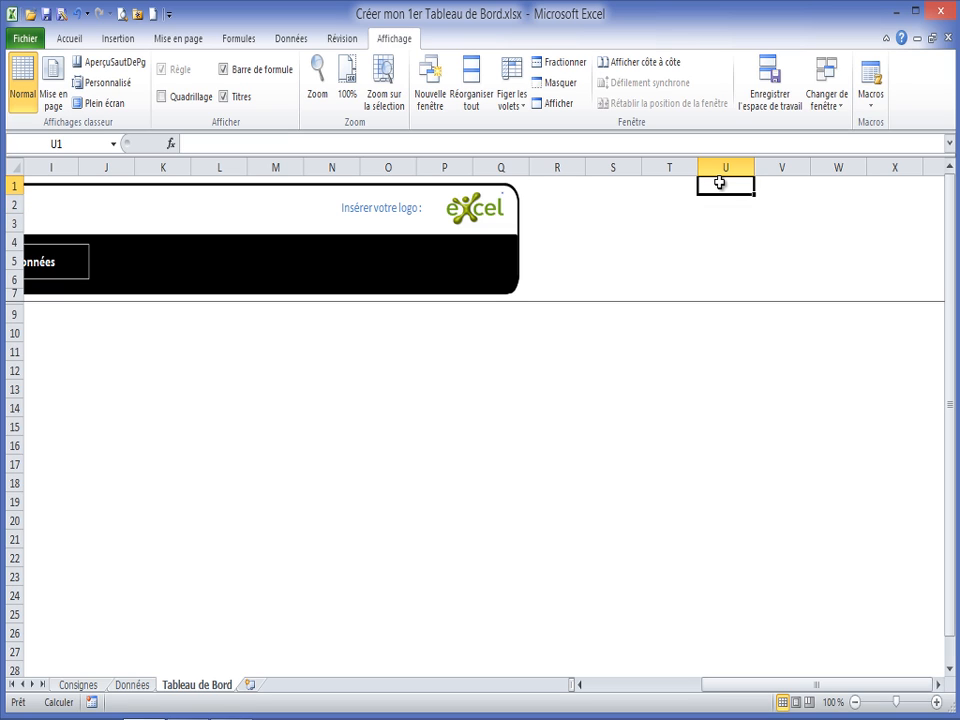
{"action": "type", "text": "Heure actuelle"}
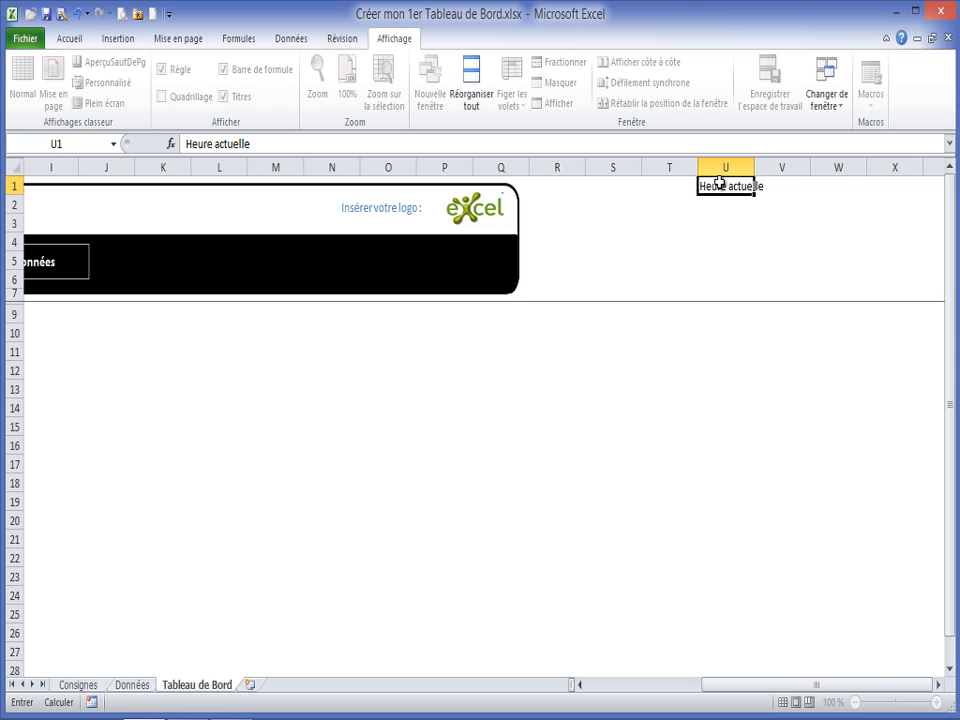
{"action": "key", "text": "Tab"}
{"action": "left_click_drag", "start_coordinate": [754, 167], "coordinate": [775, 170]}
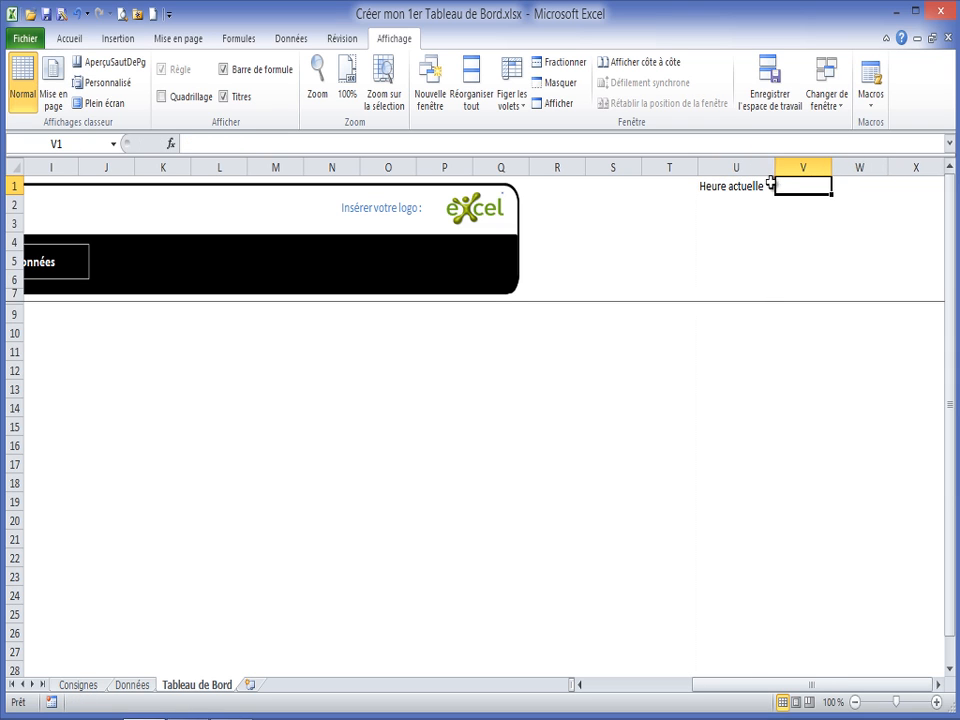
- Enter the label "Date du jour" in cell U2
{"action": "left_click", "coordinate": [735, 186]}
{"action": "left_click", "coordinate": [730, 205]}
{"action": "type", "text": "Date"}
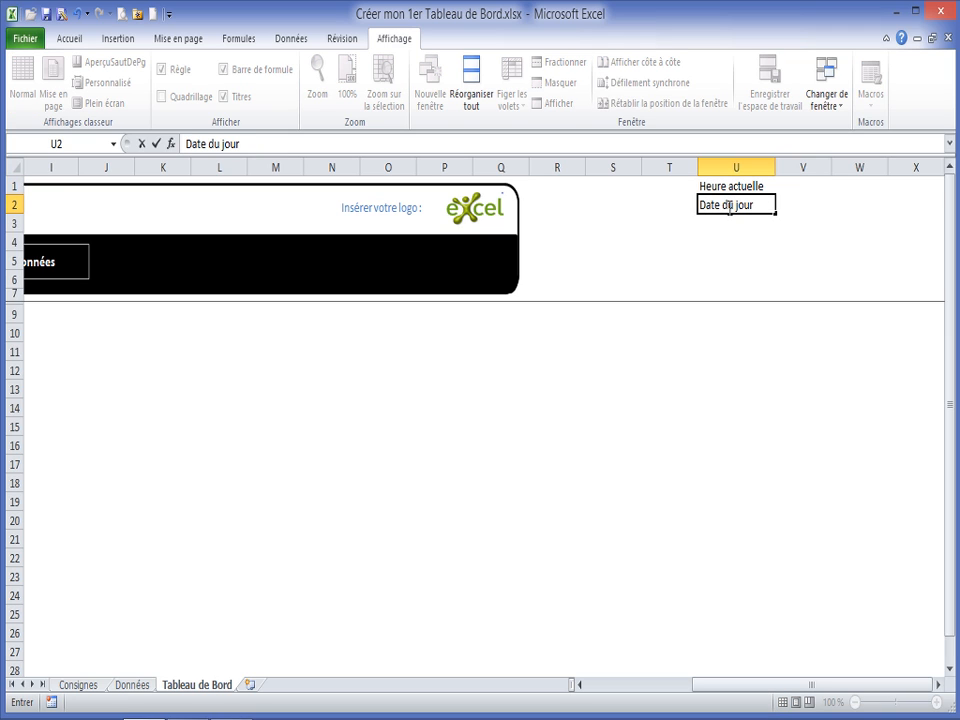
{"action": "type", "text": " du jour"}
- Enter the formula =MAINTENANT() in cell V1 beside the "Heure actuelle" label
{"action": "left_click", "coordinate": [800, 186]}
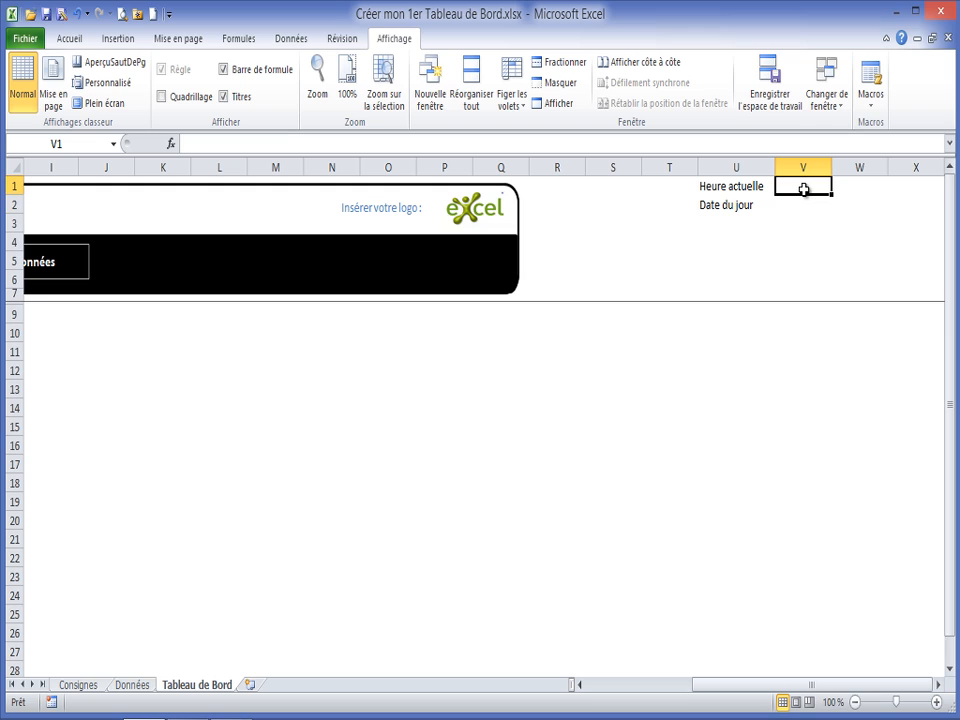
{"action": "type", "text": "=maint"}
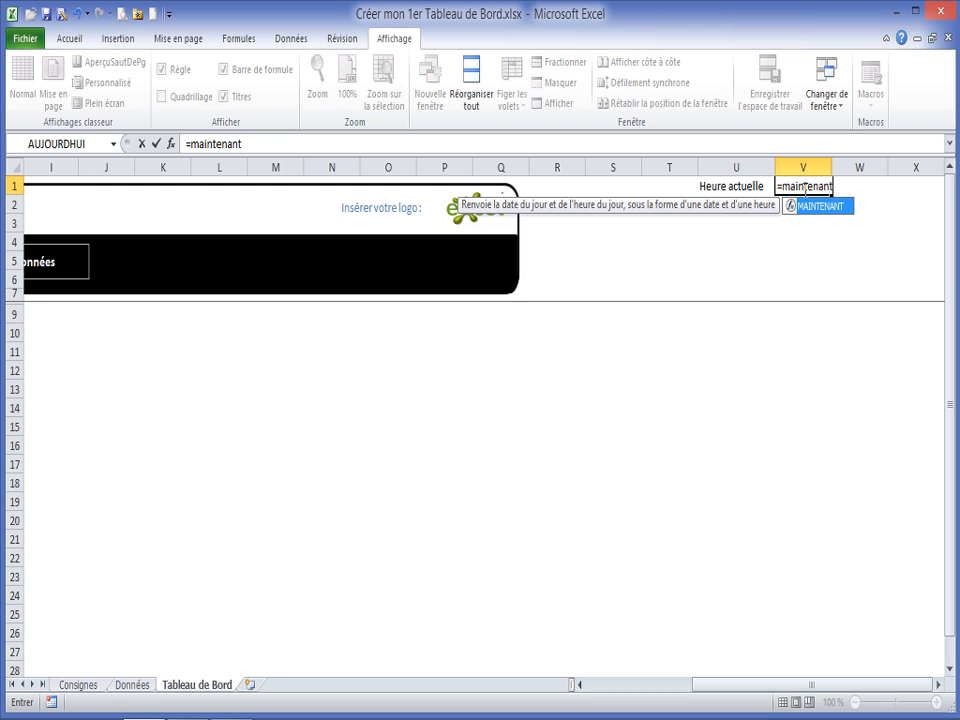
{"action": "type", "text": "enant"}
{"action": "key", "text": "Return"}
{"action": "left_click", "coordinate": [800, 187]}
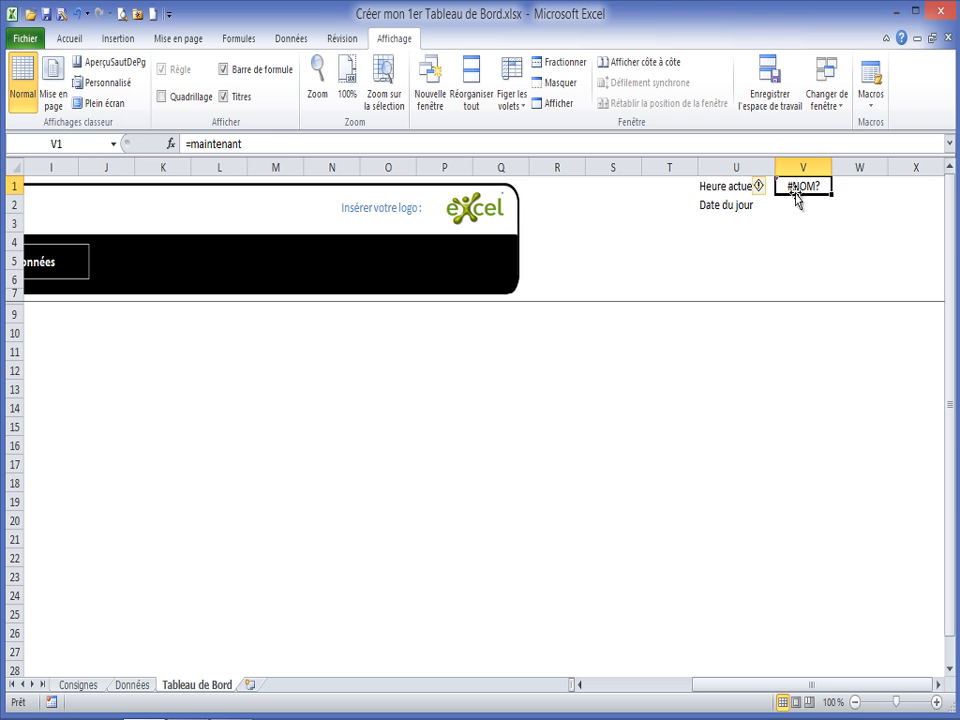
{"action": "left_click", "coordinate": [256, 143]}
{"action": "type", "text": "()"}
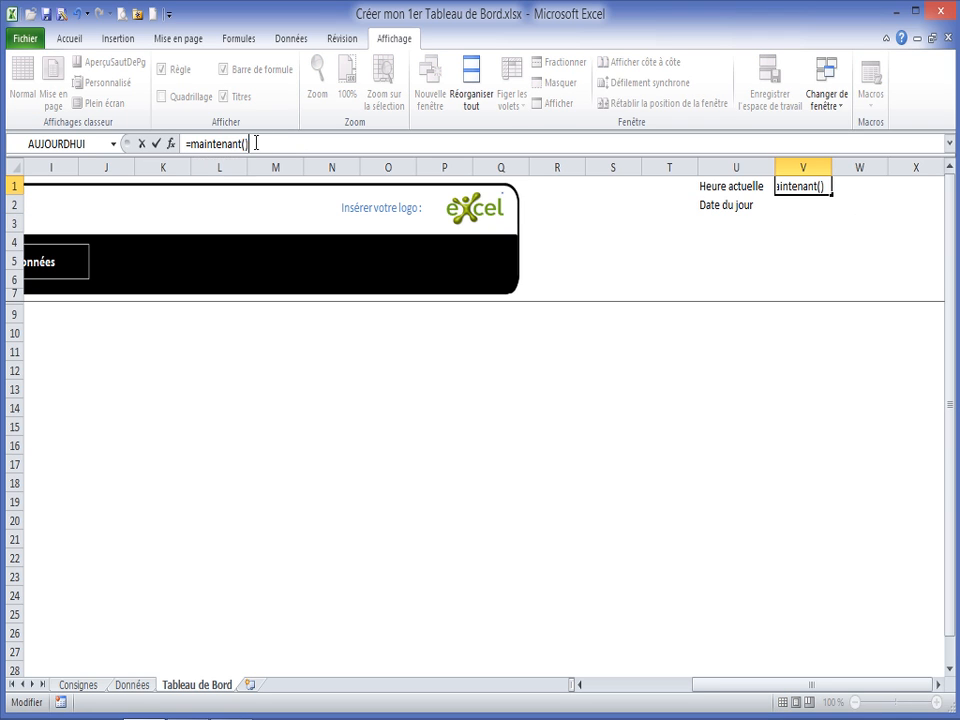
{"action": "key", "text": "Return"}
- Format cell V1 with the Heure category and the 13:30 type so it shows only hours and minutes
{"action": "left_click", "coordinate": [806, 186]}
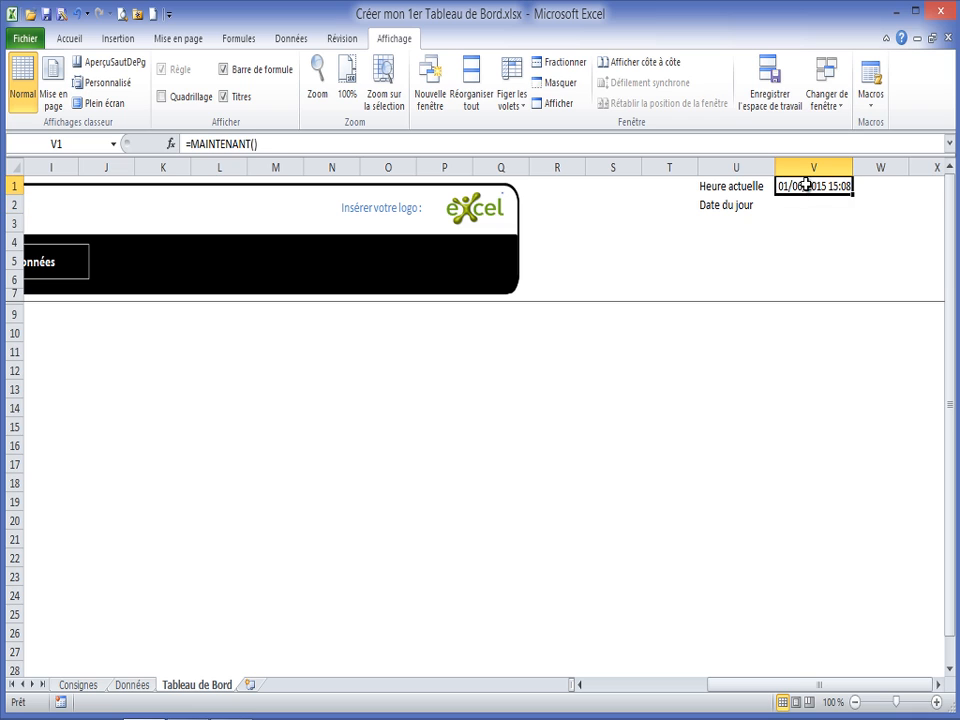
{"action": "right_click", "coordinate": [807, 188]}
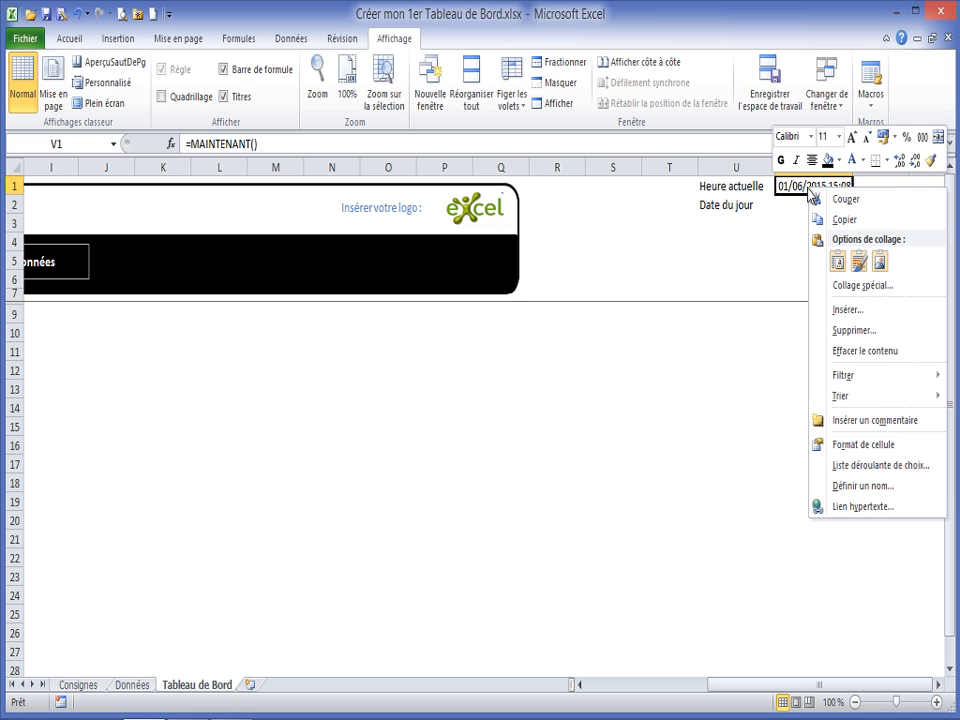
{"action": "left_click", "coordinate": [849, 444]}
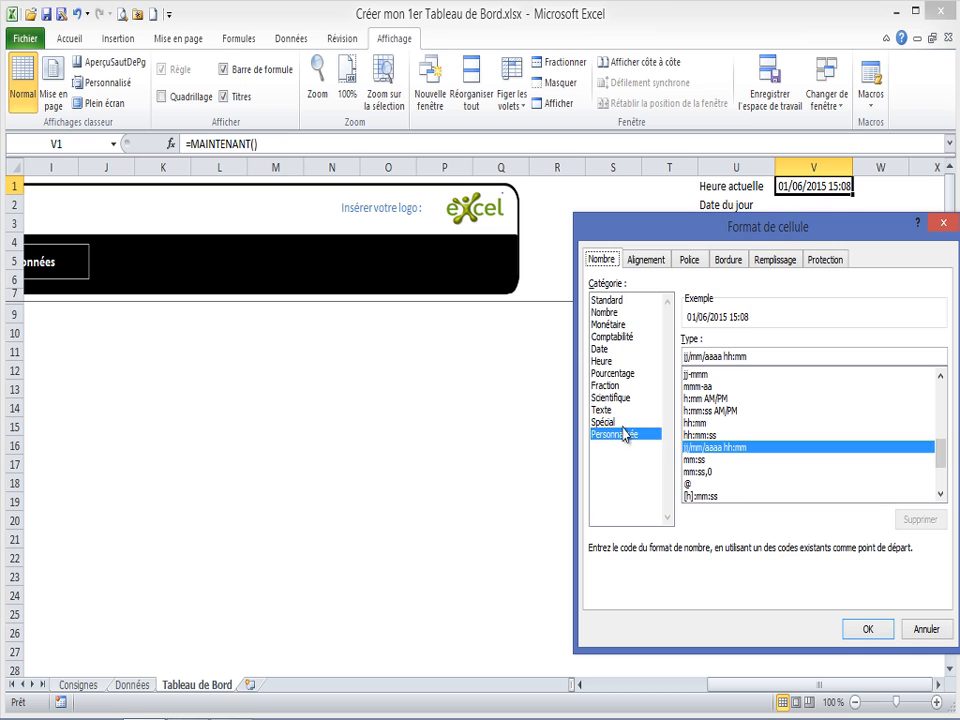
{"action": "left_click", "coordinate": [605, 362]}
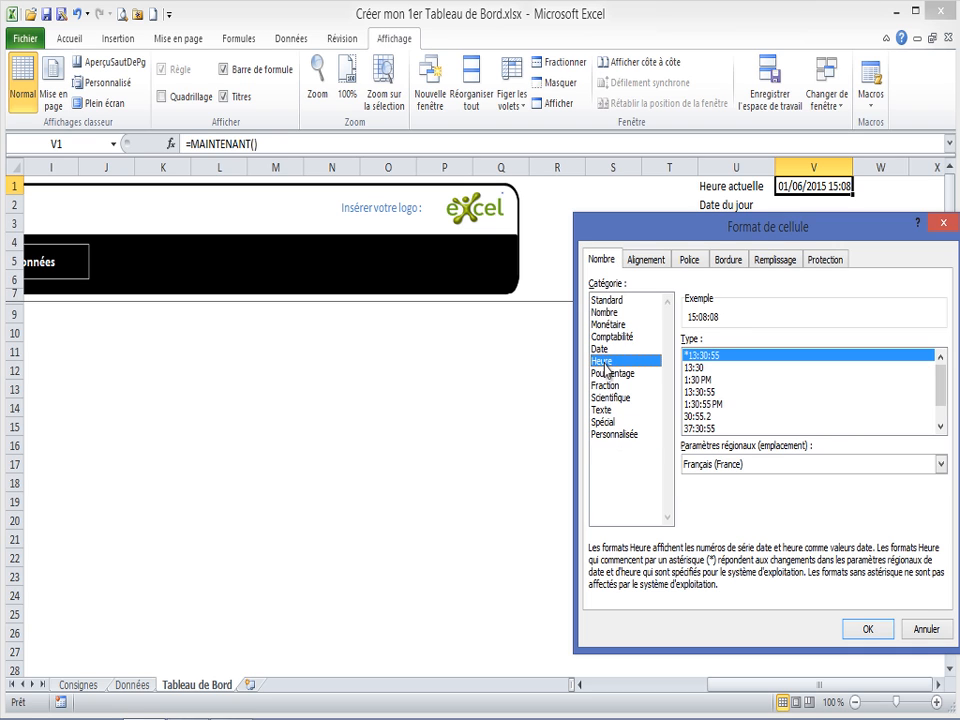
{"action": "left_click", "coordinate": [692, 368]}
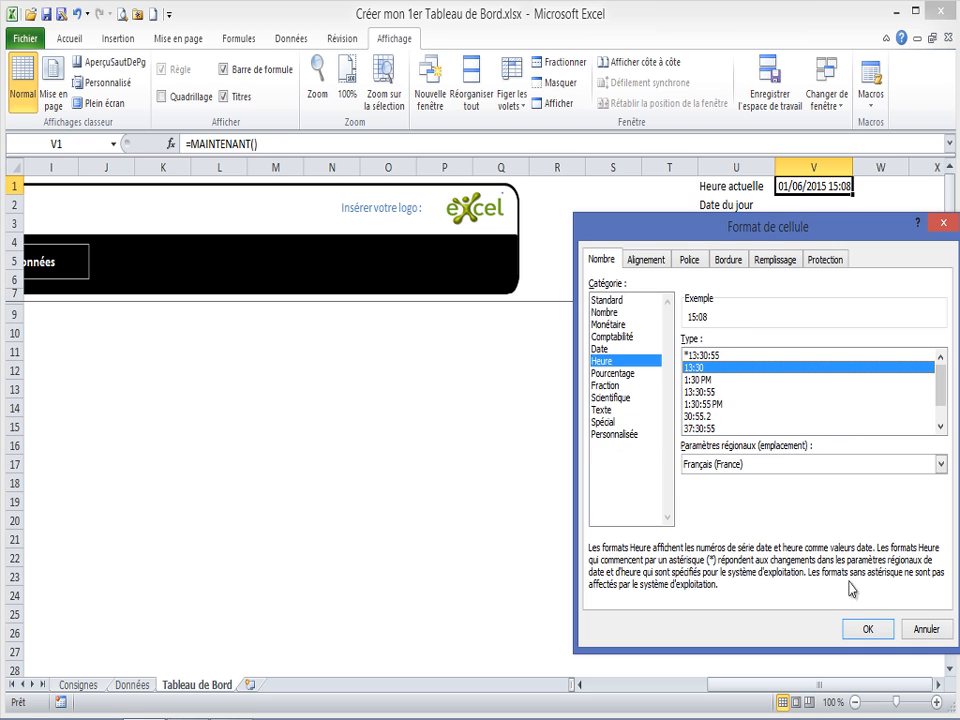
{"action": "left_click", "coordinate": [866, 629]}
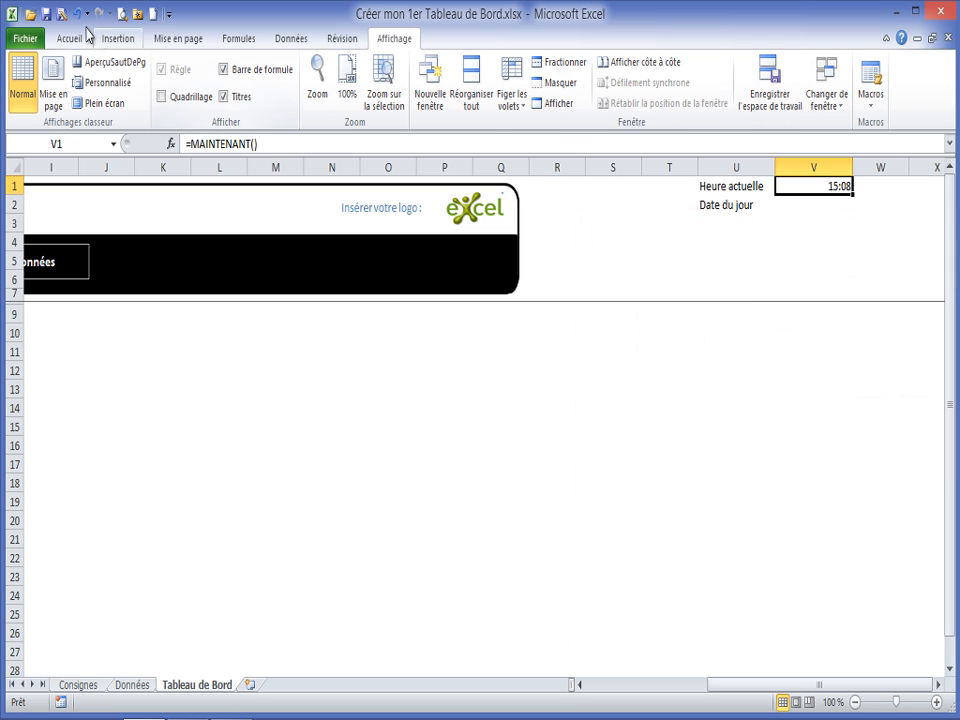
- Centre the time in cell V1 both horizontally and vertically
{"action": "left_click", "coordinate": [116, 39]}
{"action": "left_click", "coordinate": [72, 38]}
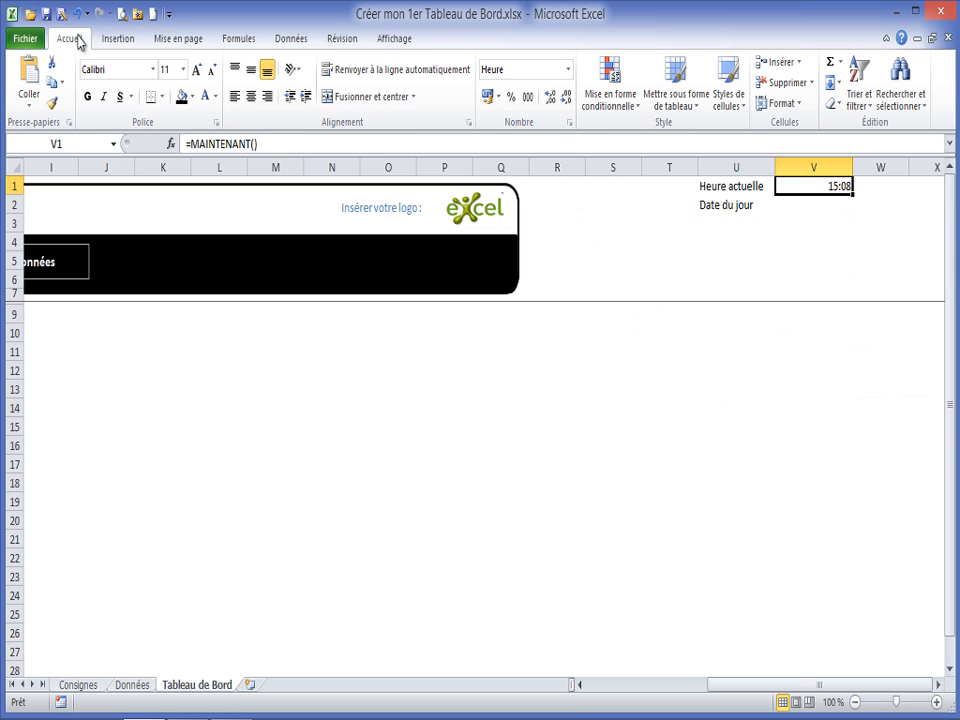
{"action": "left_click", "coordinate": [252, 97]}
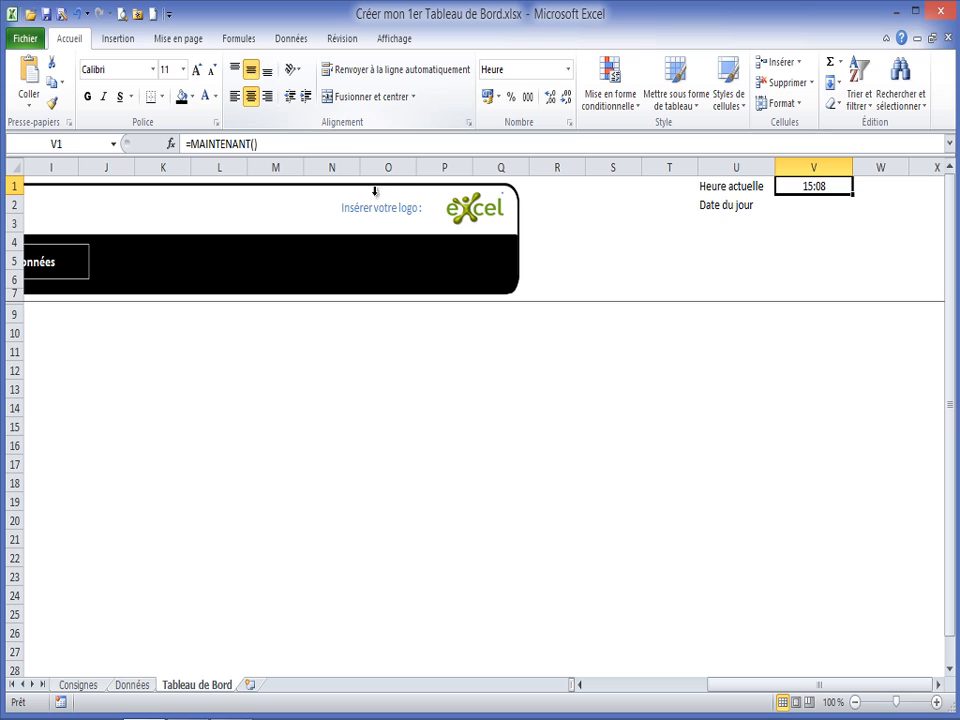
- Enter the formula =AUJOURDHUI() in cell V2 beside the "Date du jour" label
{"action": "left_click", "coordinate": [813, 206]}
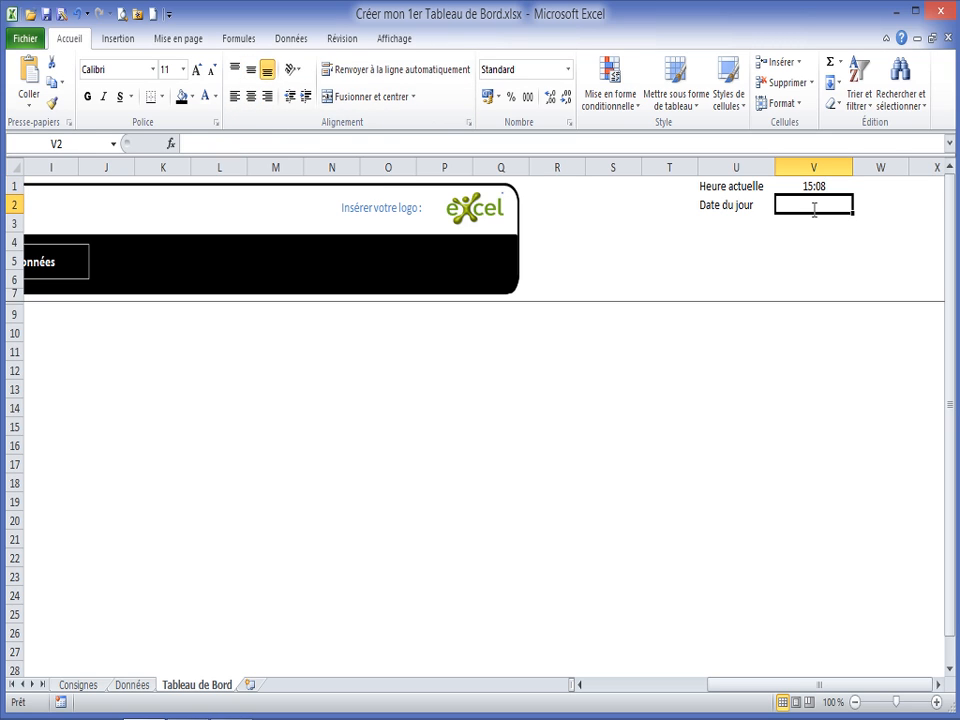
{"action": "type", "text": "=aujo"}
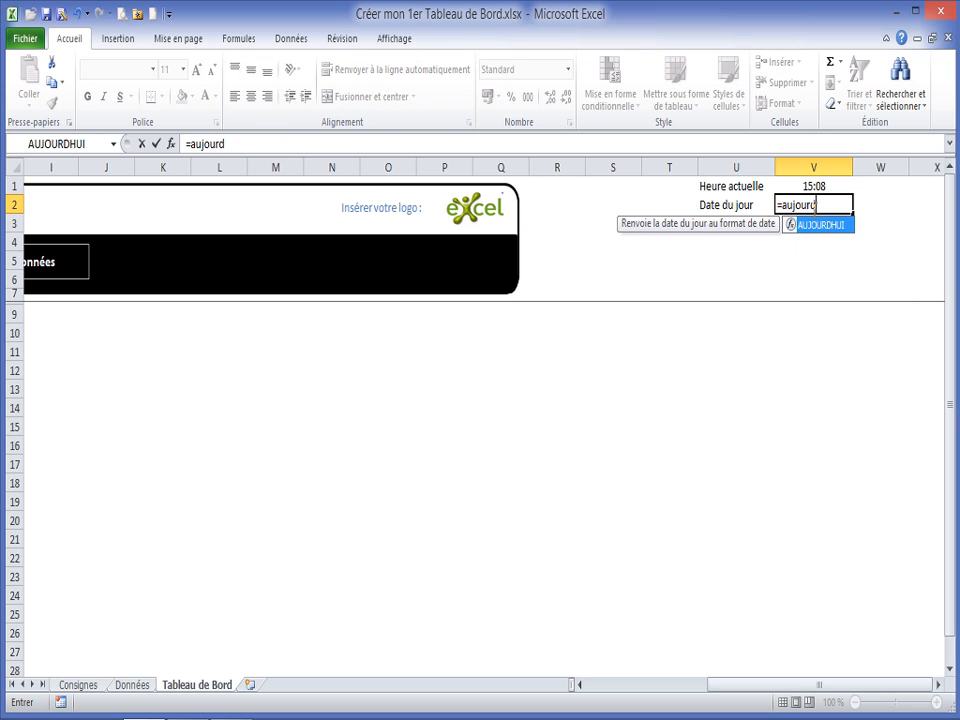
{"action": "type", "text": "urd"}
{"action": "key", "text": "Tab"}
{"action": "type", "text": ")"}
{"action": "key", "text": "Return"}
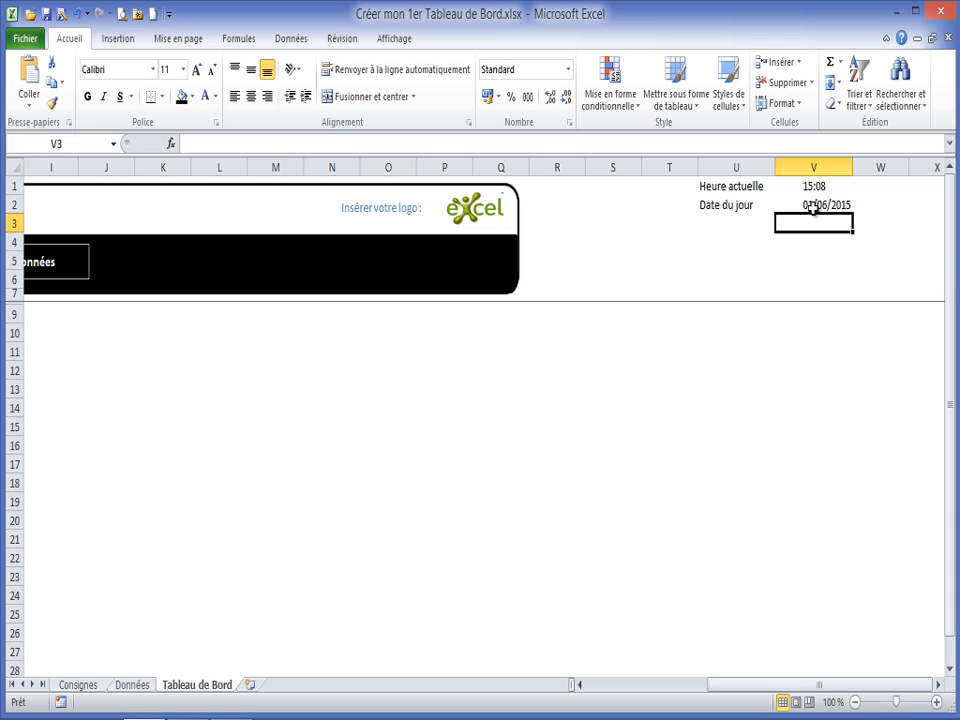
- Format the date in cell V2 with the Date type "14 mars 2001"
{"action": "left_click", "coordinate": [810, 205]}
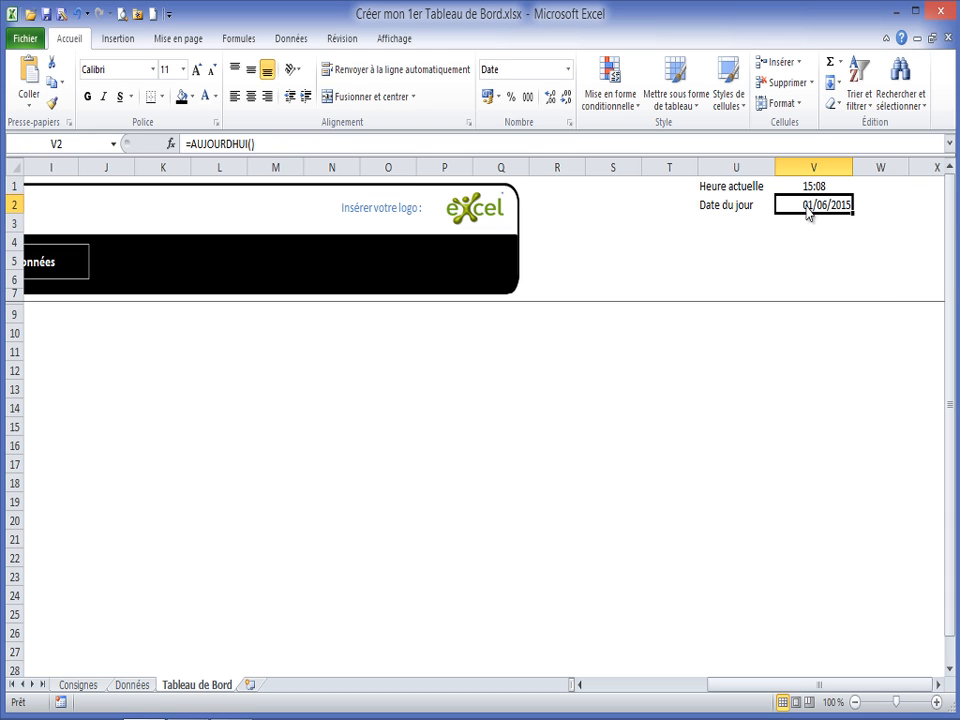
{"action": "right_click", "coordinate": [808, 211]}
{"action": "left_click", "coordinate": [803, 462]}
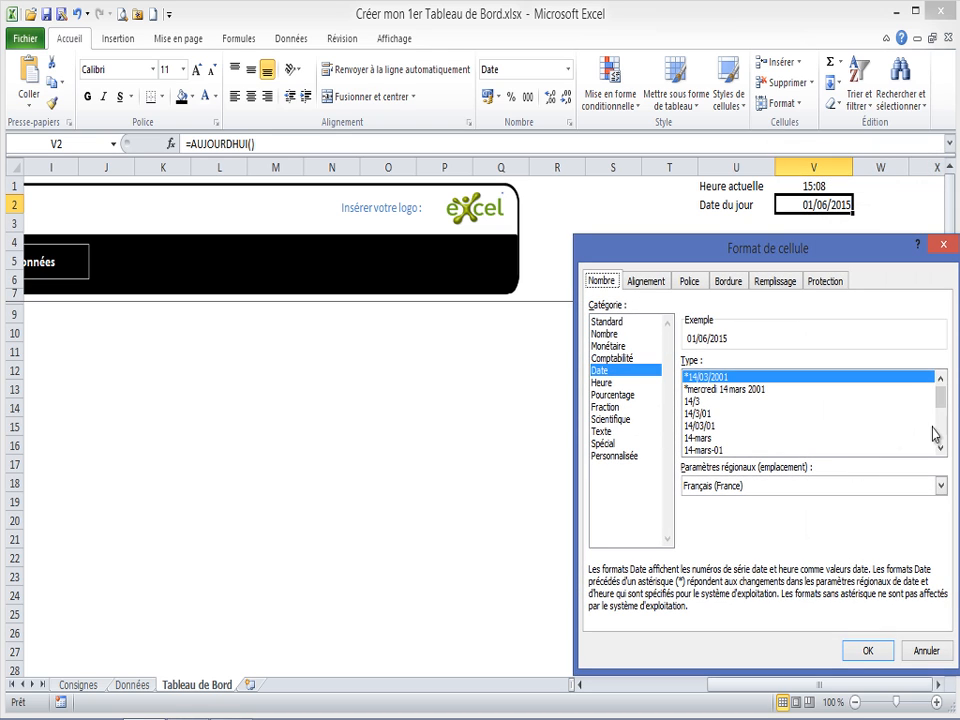
{"action": "left_click_drag", "start_coordinate": [938, 398], "coordinate": [938, 421]}
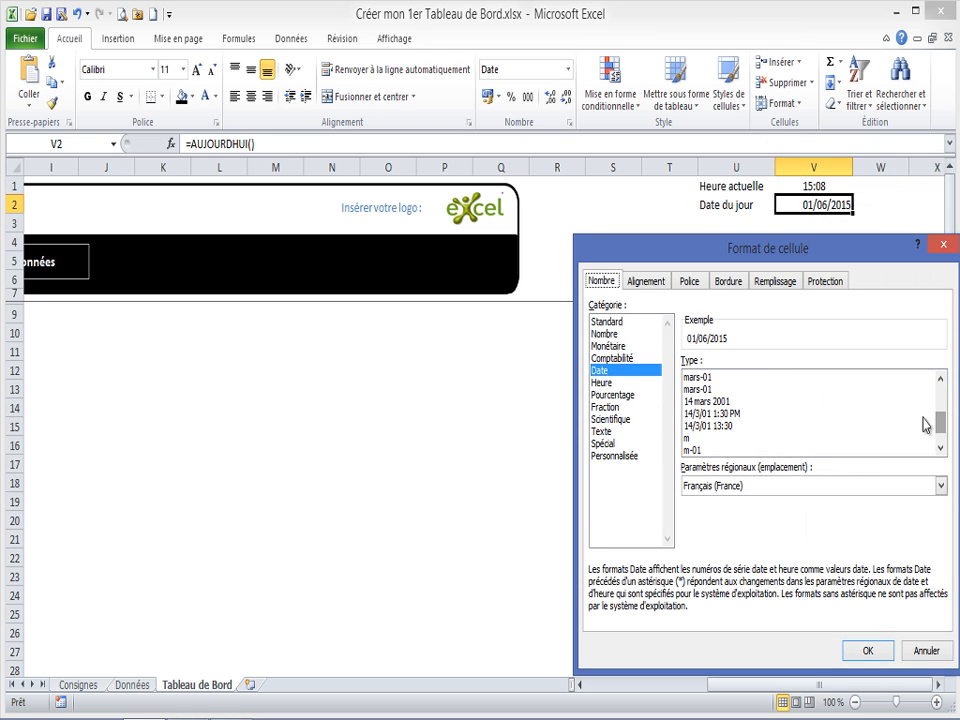
{"action": "left_click", "coordinate": [706, 401]}
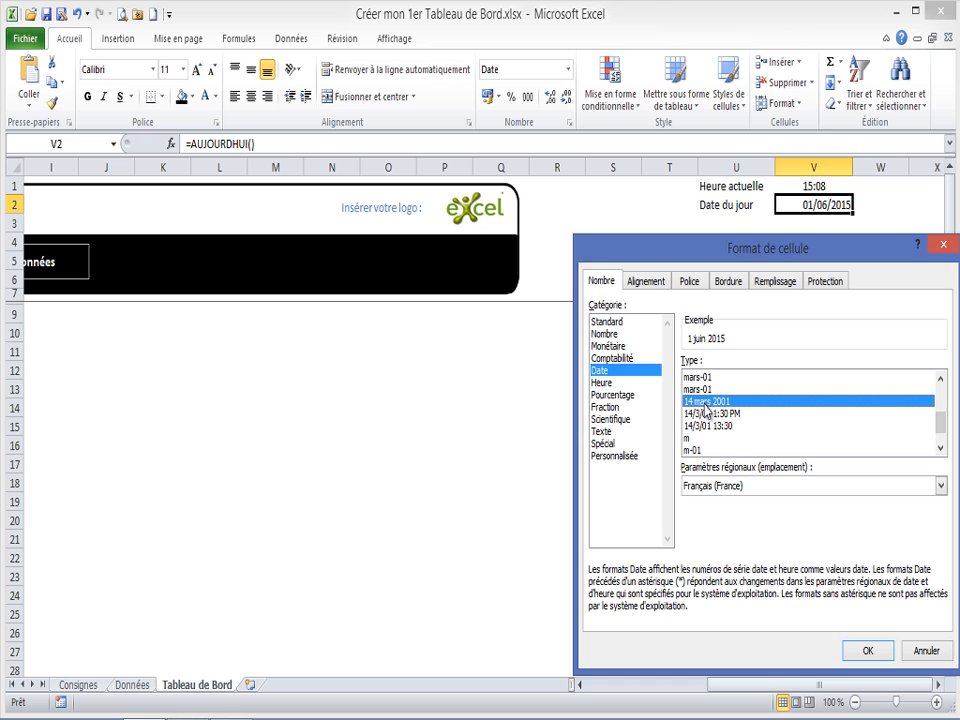
{"action": "left_click", "coordinate": [865, 651]}
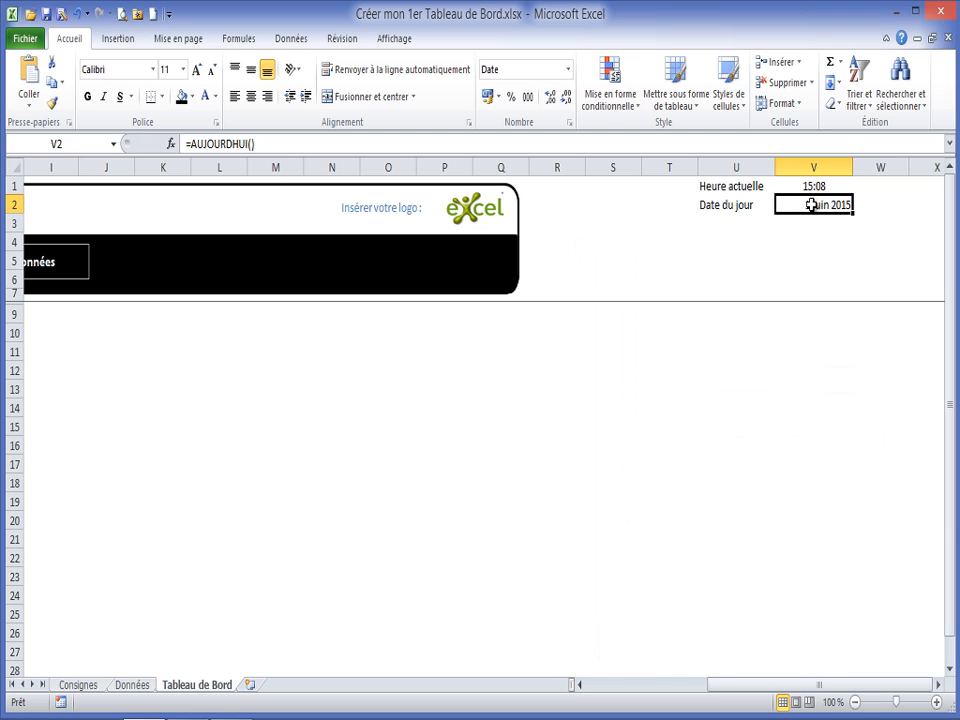
- Apply the custom number format "jj jjj mmmm aa" to the date in cell V2
{"action": "right_click", "coordinate": [819, 207]}
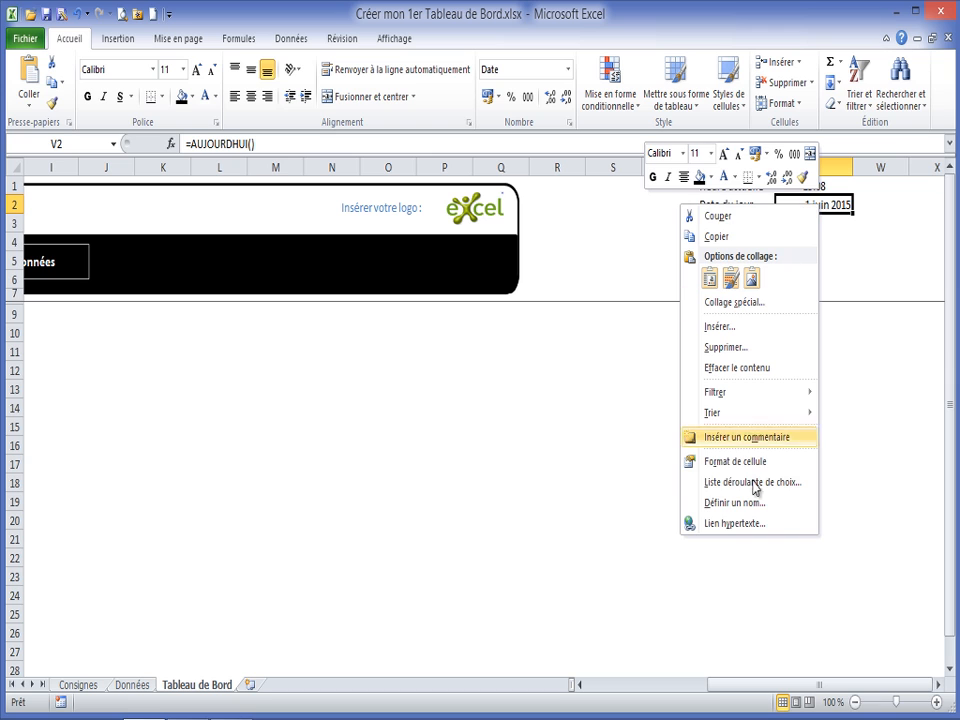
{"action": "left_click", "coordinate": [702, 461]}
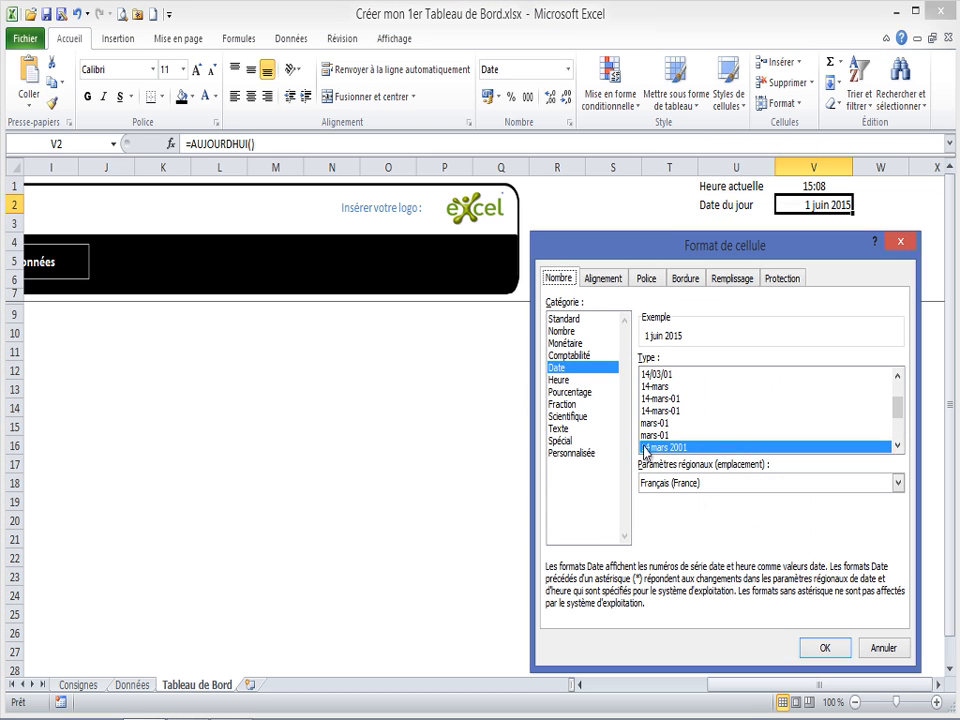
{"action": "left_click", "coordinate": [570, 453]}
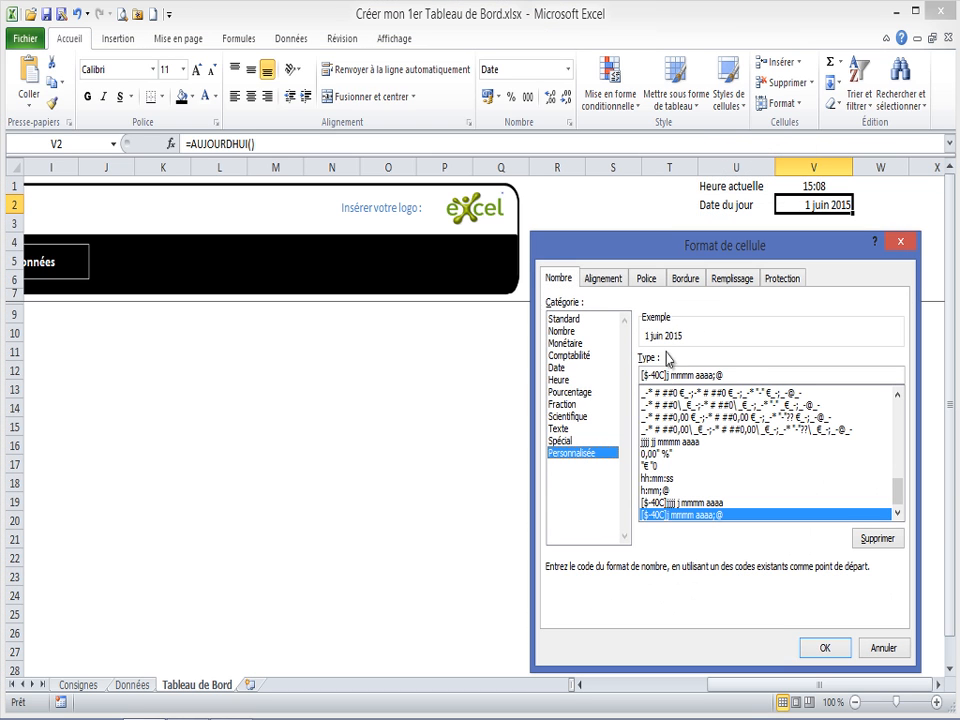
{"action": "left_click_drag", "start_coordinate": [736, 370], "coordinate": [600, 368]}
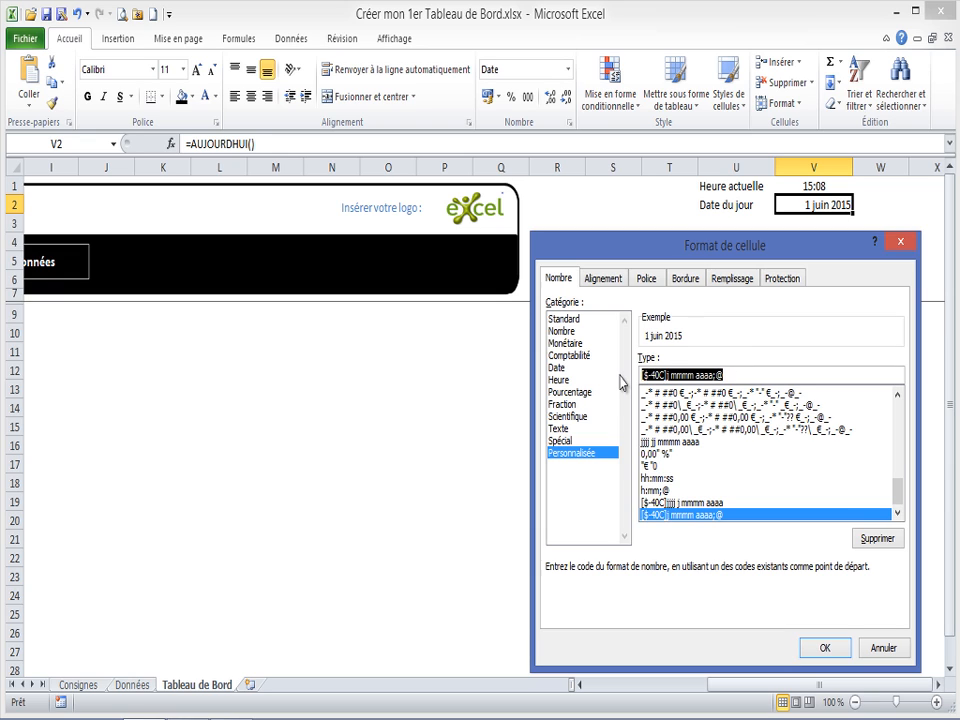
{"action": "type", "text": "jj jjj mmmm aa"}
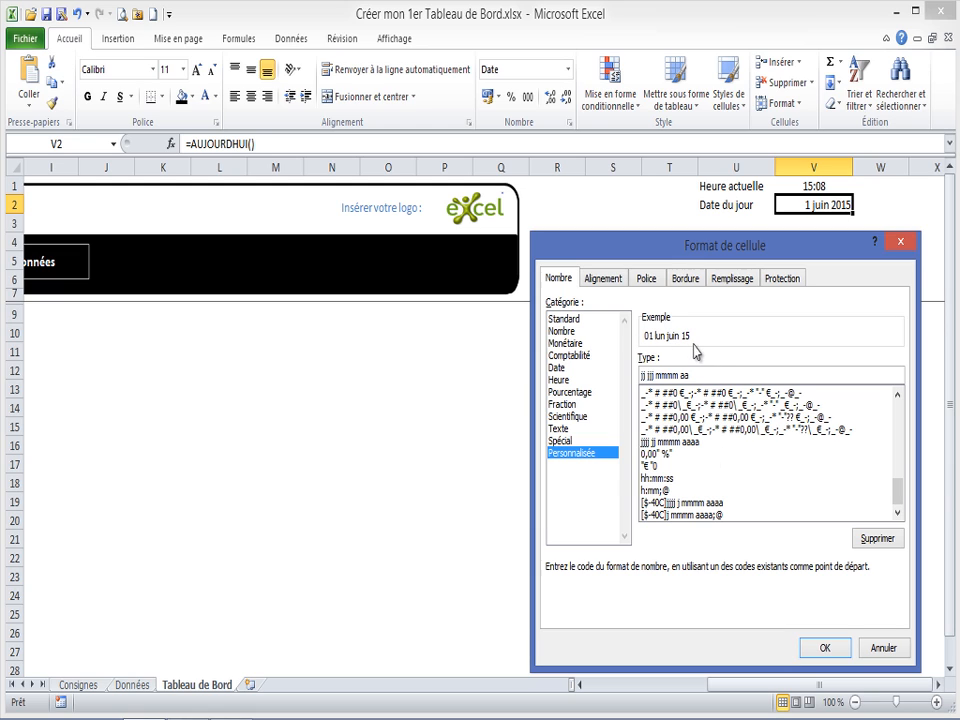
{"action": "left_click", "coordinate": [834, 645]}
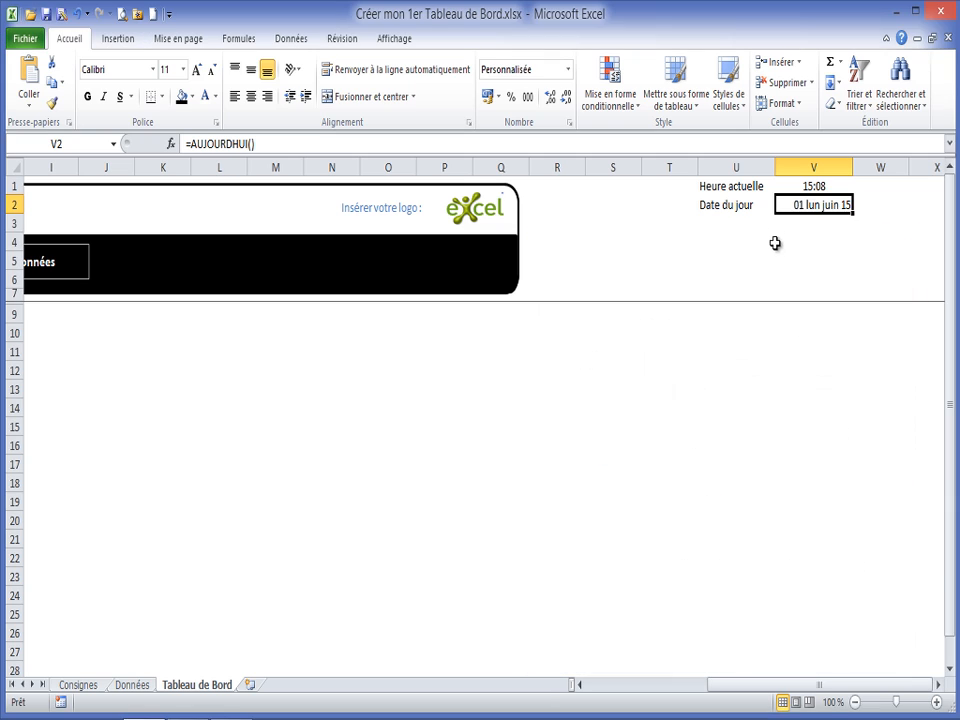
{"action": "left_click", "coordinate": [800, 184]}
{"action": "left_click", "coordinate": [812, 205]}
- Draw a text box across columns G and H at rows 10 to 12 and centre its content horizontally and vertically
{"action": "left_click_drag", "start_coordinate": [724, 696], "coordinate": [615, 692]}
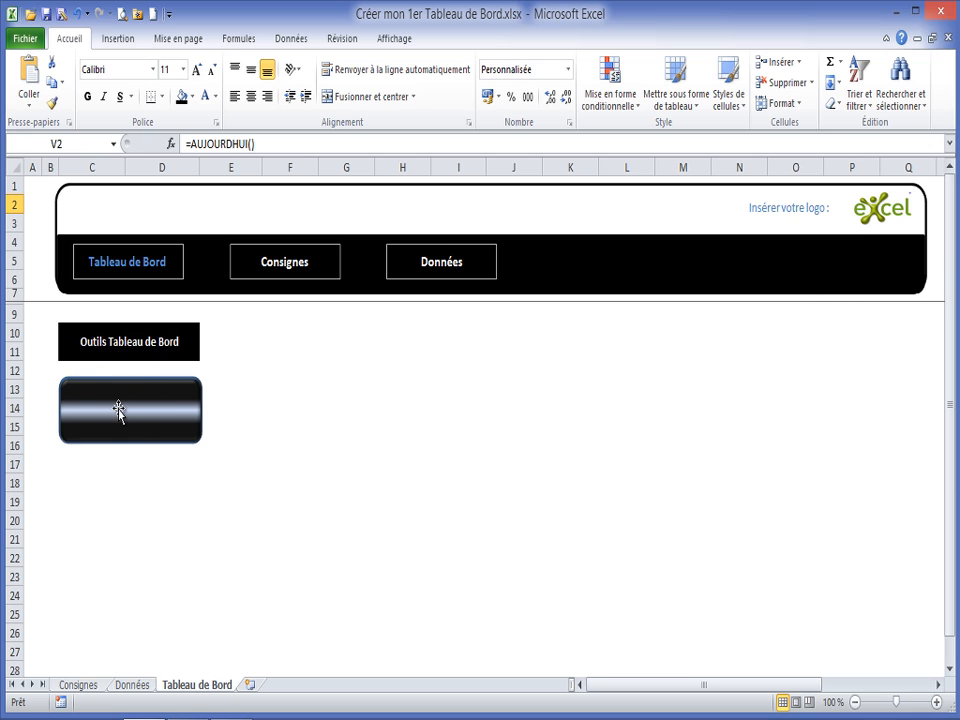
{"action": "left_click", "coordinate": [118, 39]}
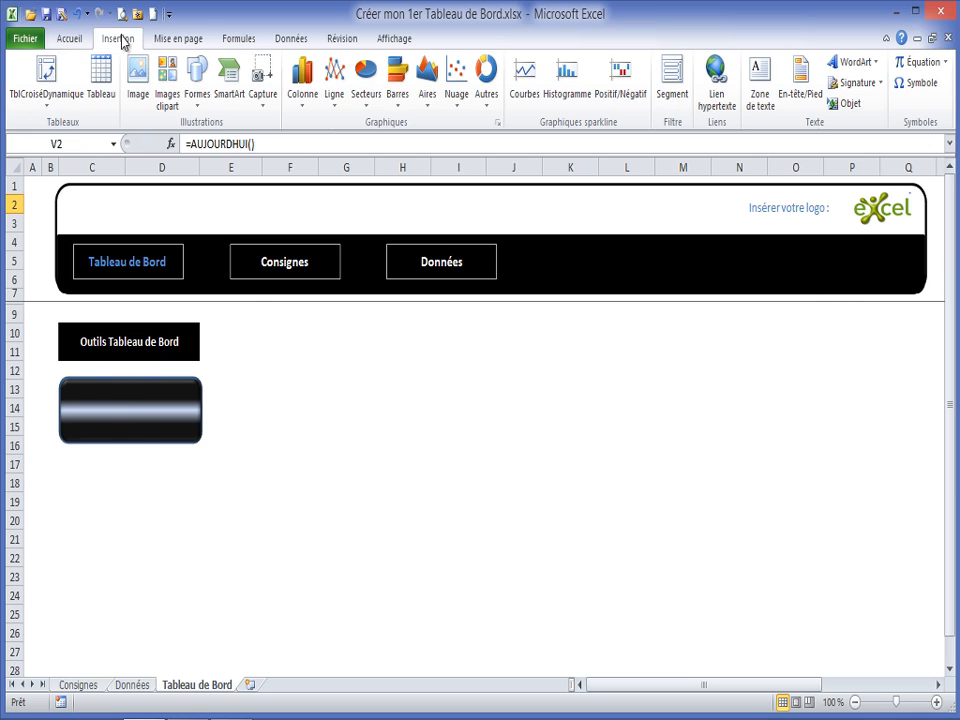
{"action": "left_click", "coordinate": [198, 100]}
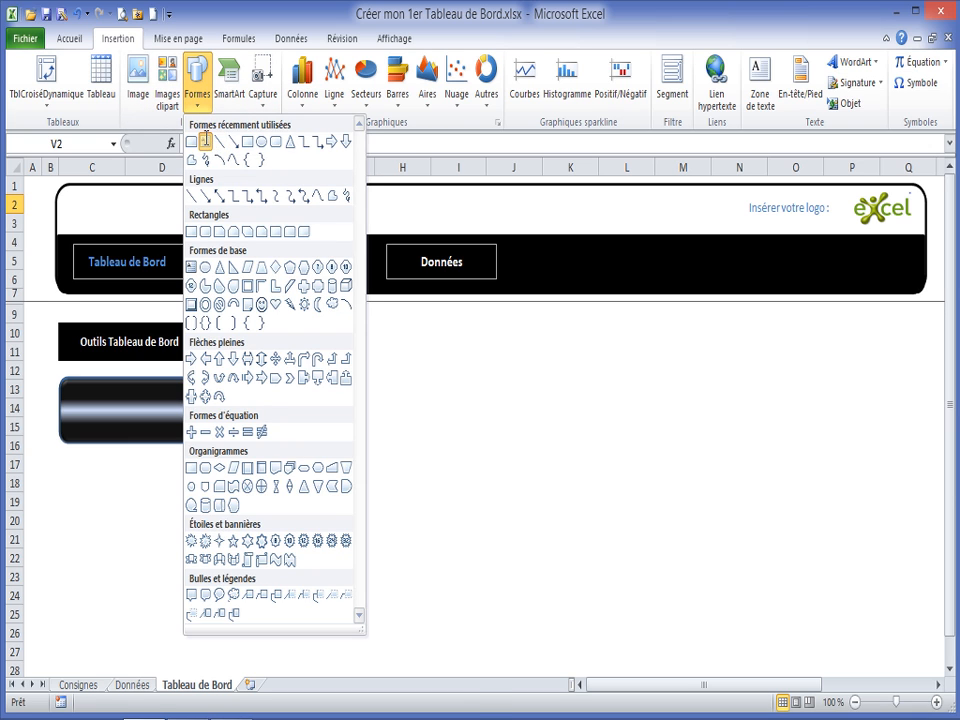
{"action": "left_click", "coordinate": [206, 142]}
{"action": "left_click_drag", "start_coordinate": [341, 342], "coordinate": [405, 372]}
{"action": "left_click", "coordinate": [409, 374]}
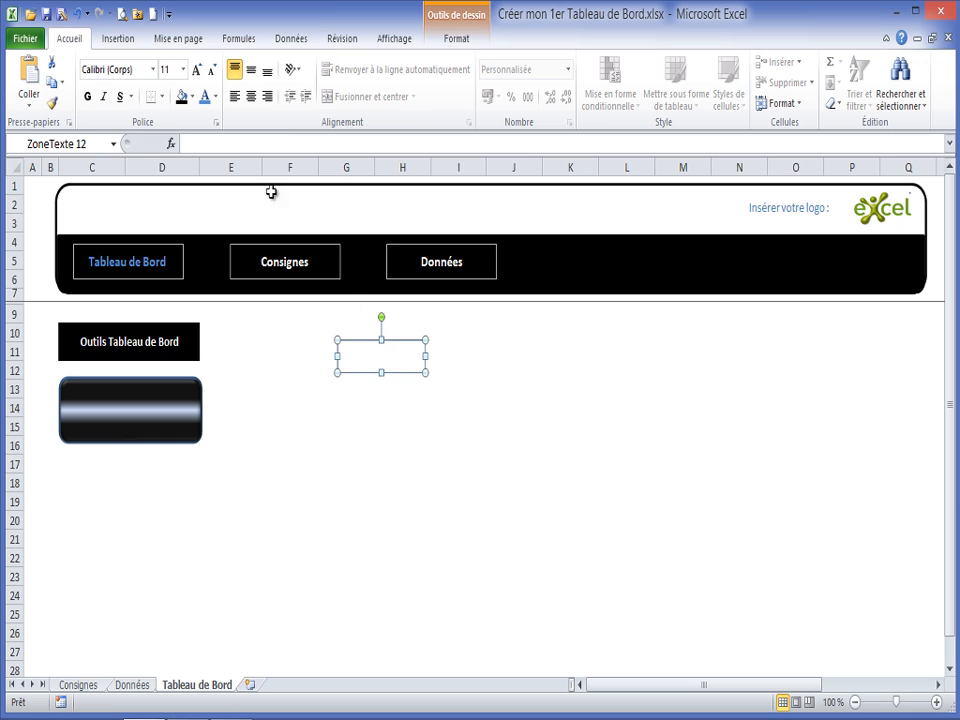
{"action": "left_click", "coordinate": [251, 96]}
- Link the new text box to the current time cell with the formula =$V$1
{"action": "left_click", "coordinate": [394, 372]}
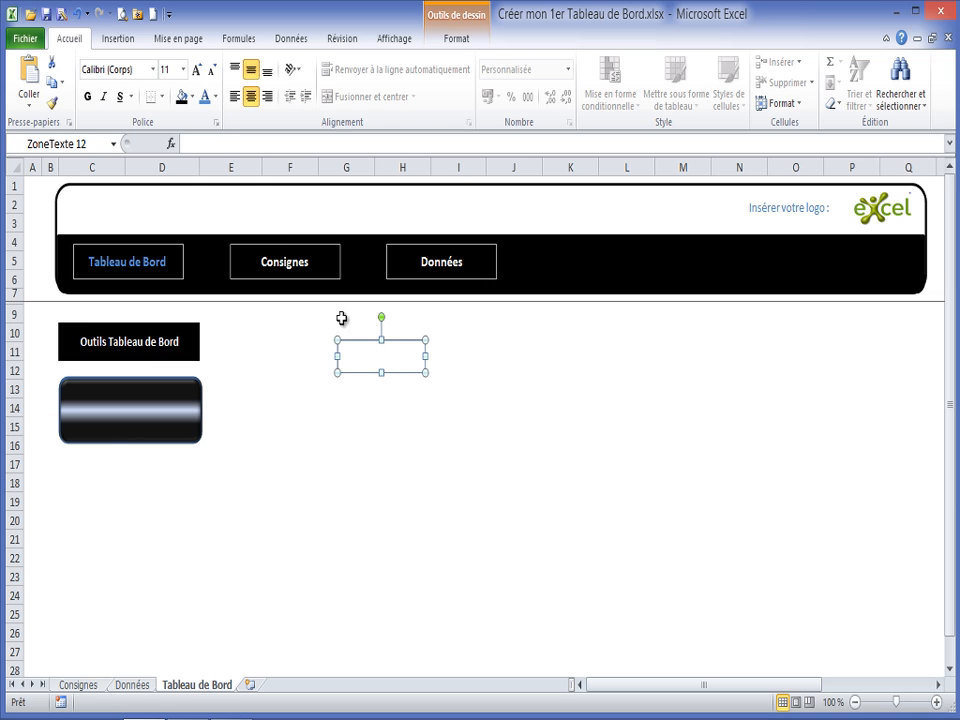
{"action": "left_click", "coordinate": [211, 140]}
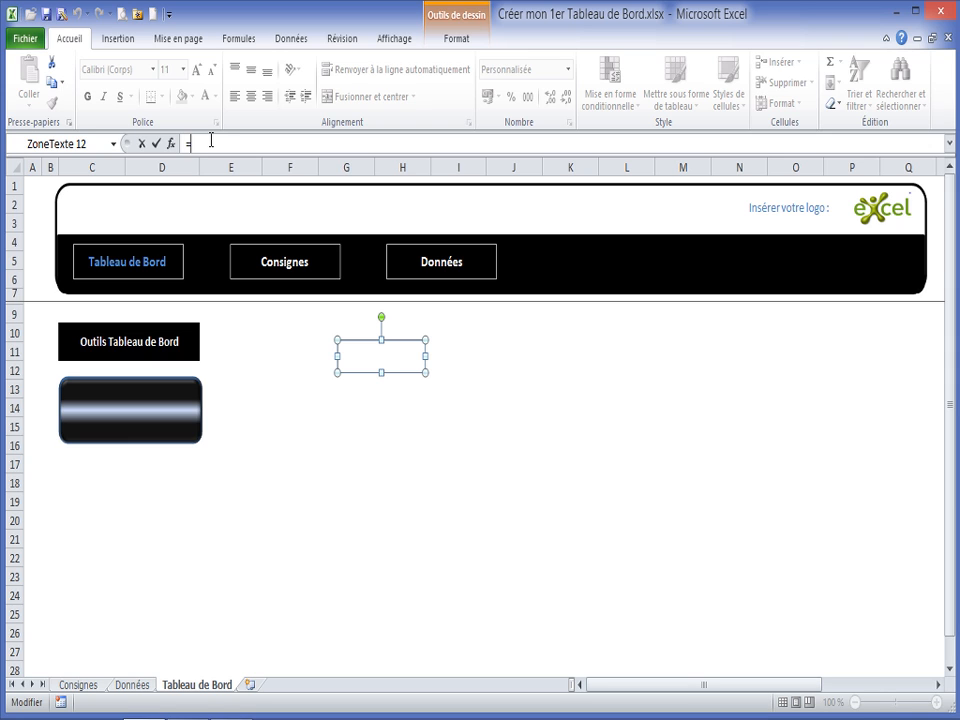
{"action": "left_click_drag", "start_coordinate": [623, 685], "coordinate": [752, 690]}
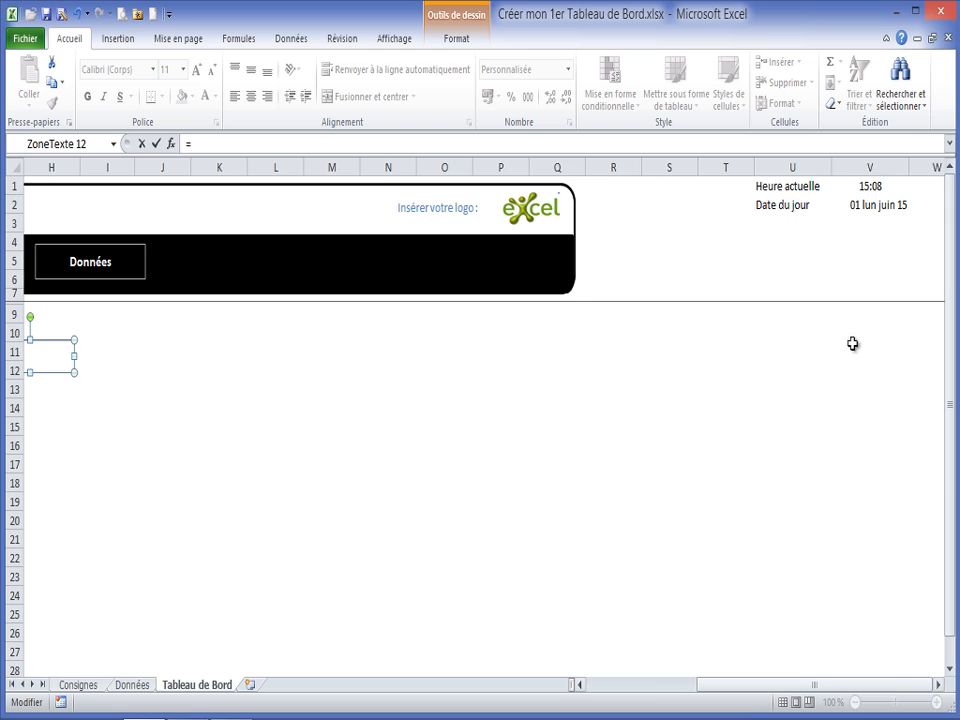
{"action": "left_click", "coordinate": [871, 186]}
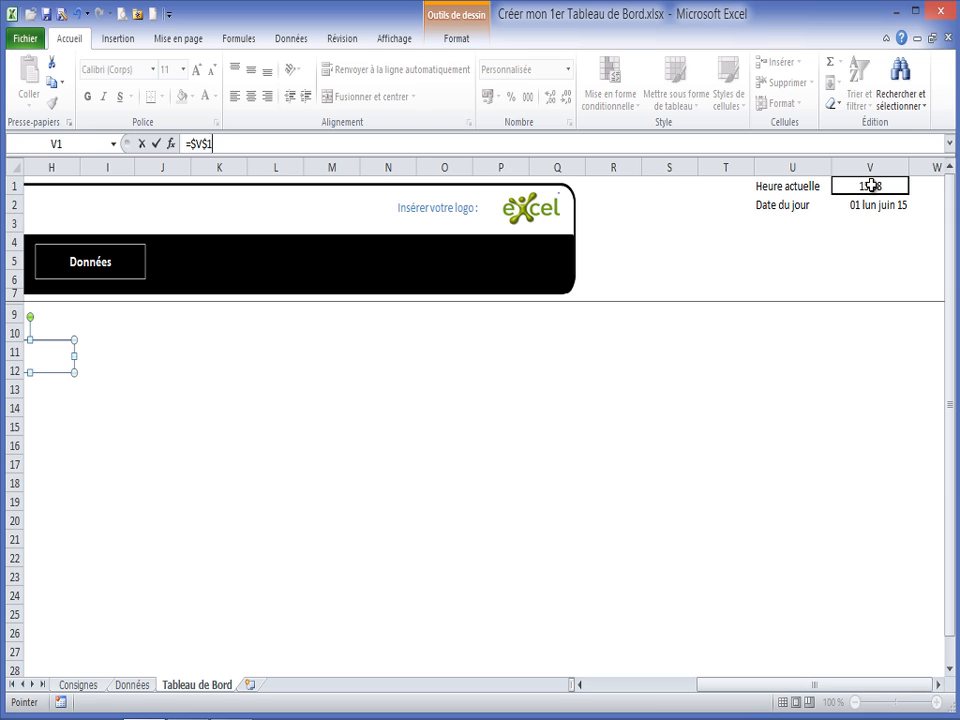
{"action": "key", "text": "Return"}
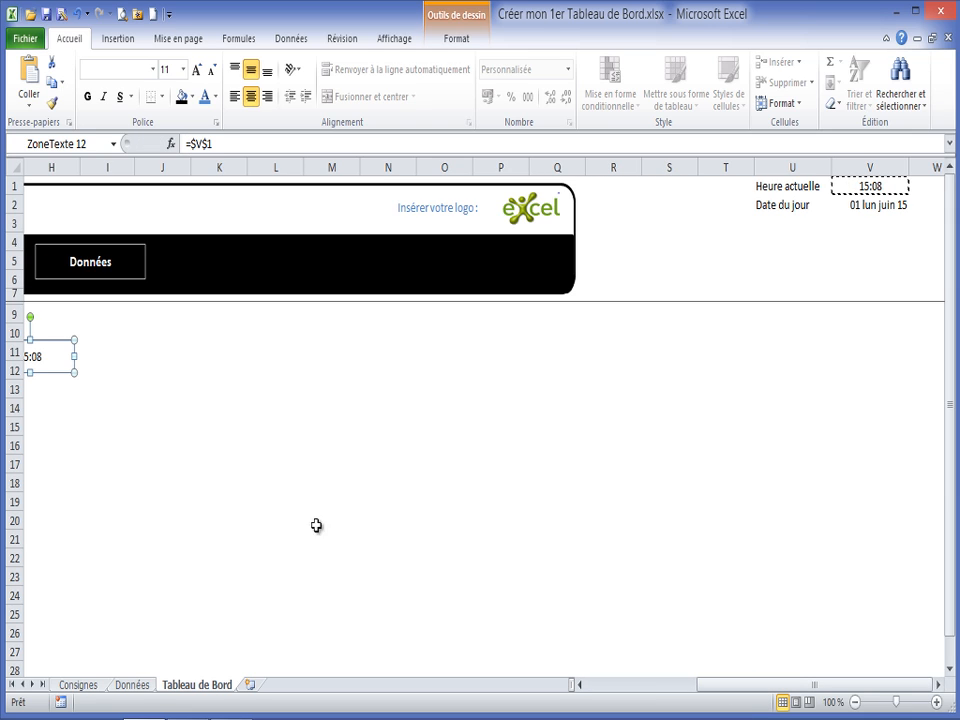
- Format the time in the linked text box as bold red text at size 16
{"action": "left_click_drag", "start_coordinate": [739, 686], "coordinate": [623, 690]}
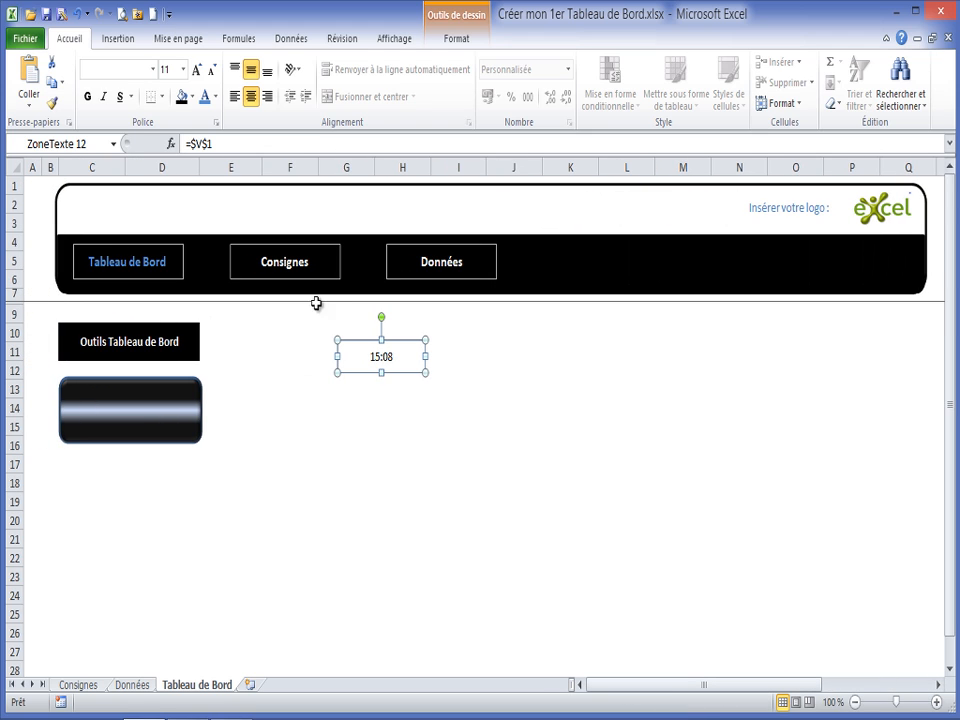
{"action": "left_click", "coordinate": [217, 97]}
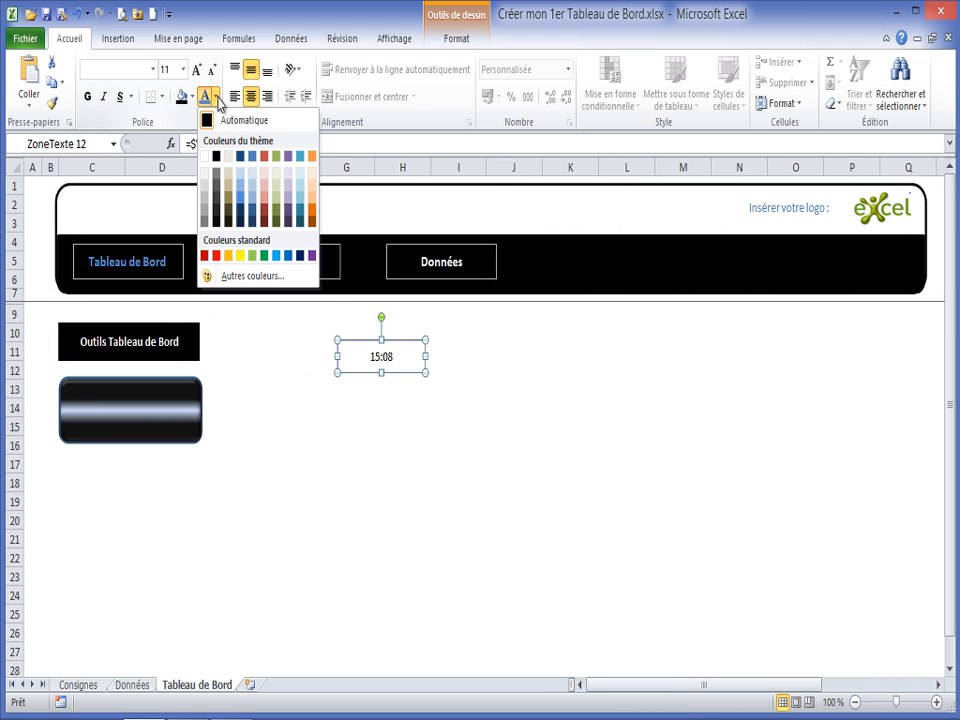
{"action": "left_click", "coordinate": [217, 256]}
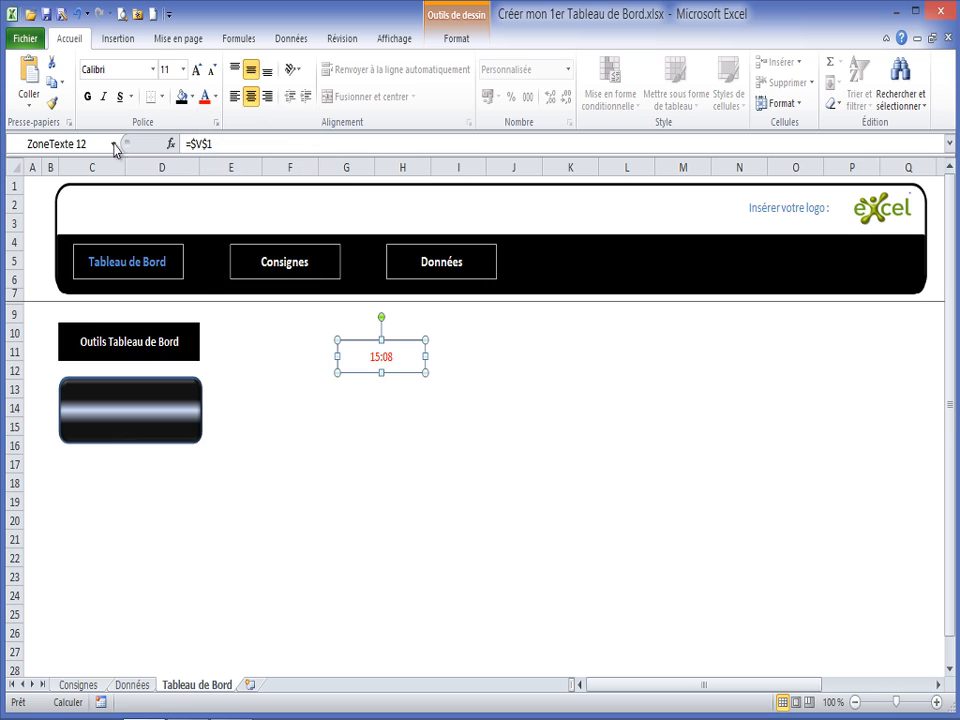
{"action": "left_click", "coordinate": [198, 71]}
{"action": "left_click", "coordinate": [198, 71]}
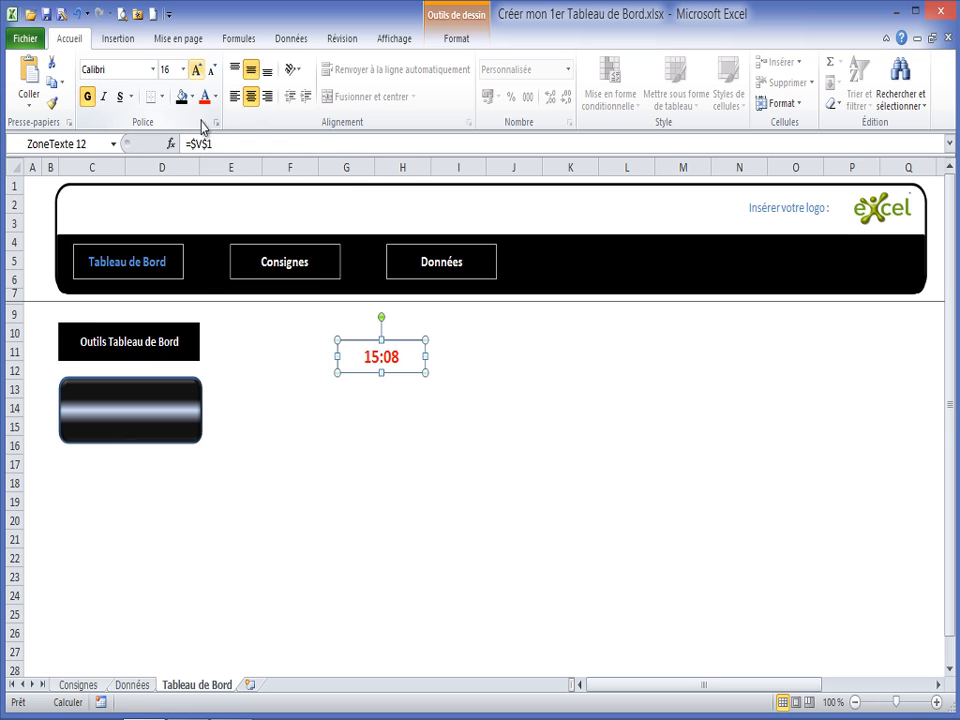
{"action": "left_click", "coordinate": [426, 412]}
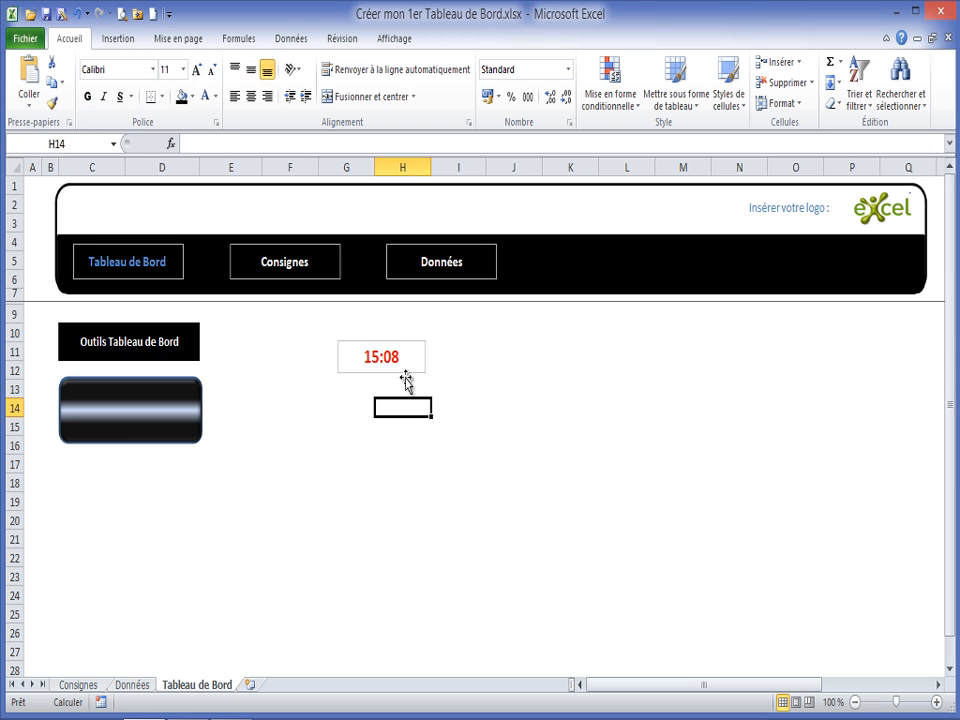
- Remove the outline and the fill from the time text box
{"action": "left_click", "coordinate": [406, 374]}
{"action": "left_click", "coordinate": [458, 40]}
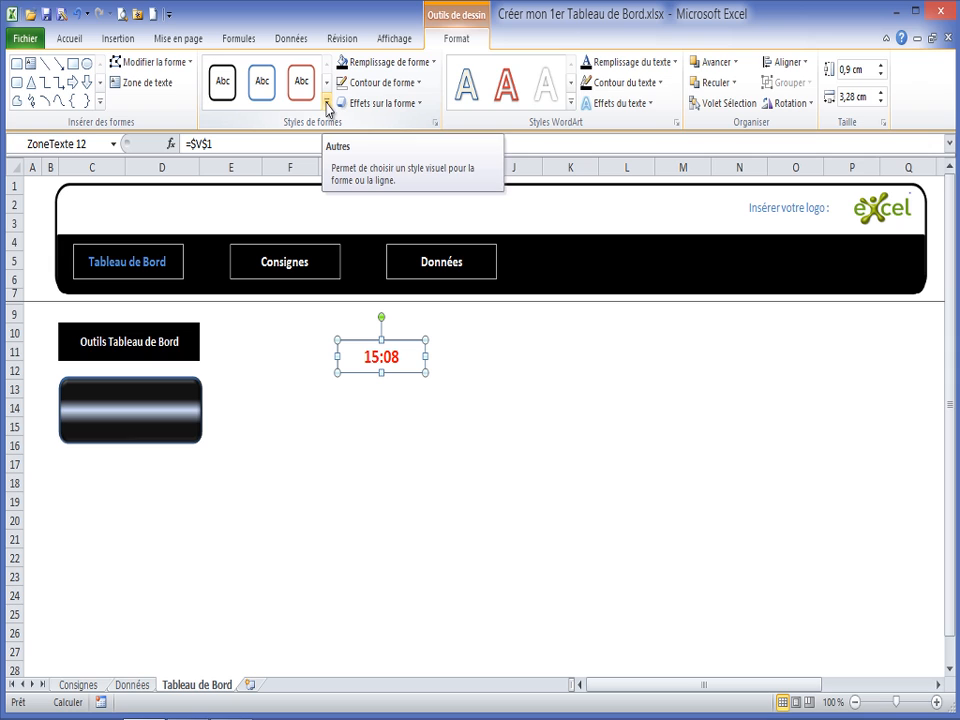
{"action": "left_click", "coordinate": [405, 82]}
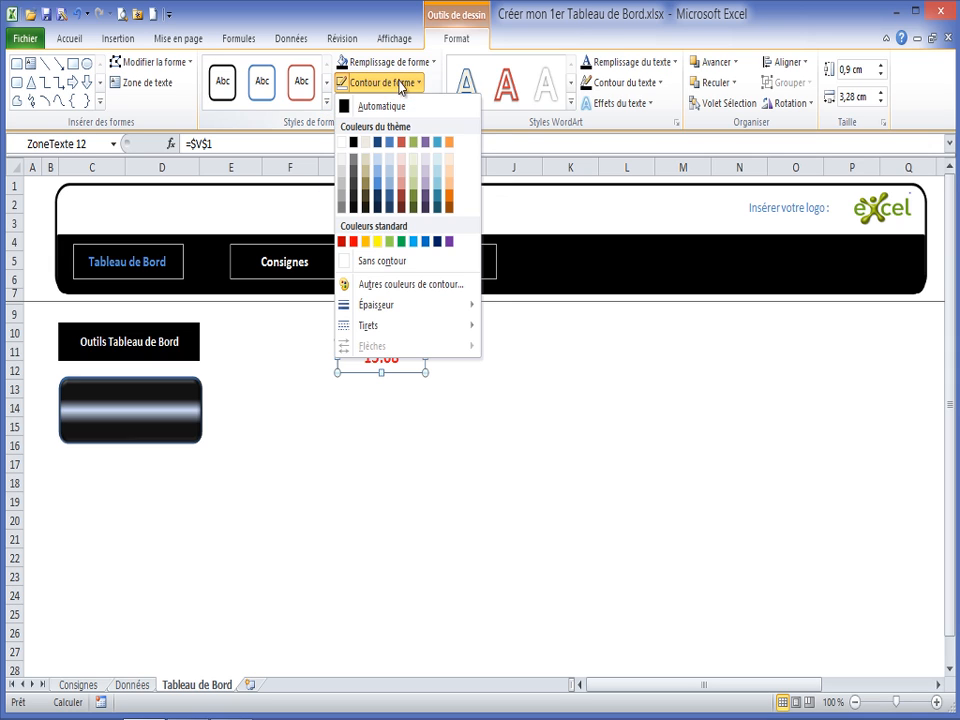
{"action": "left_click", "coordinate": [377, 272]}
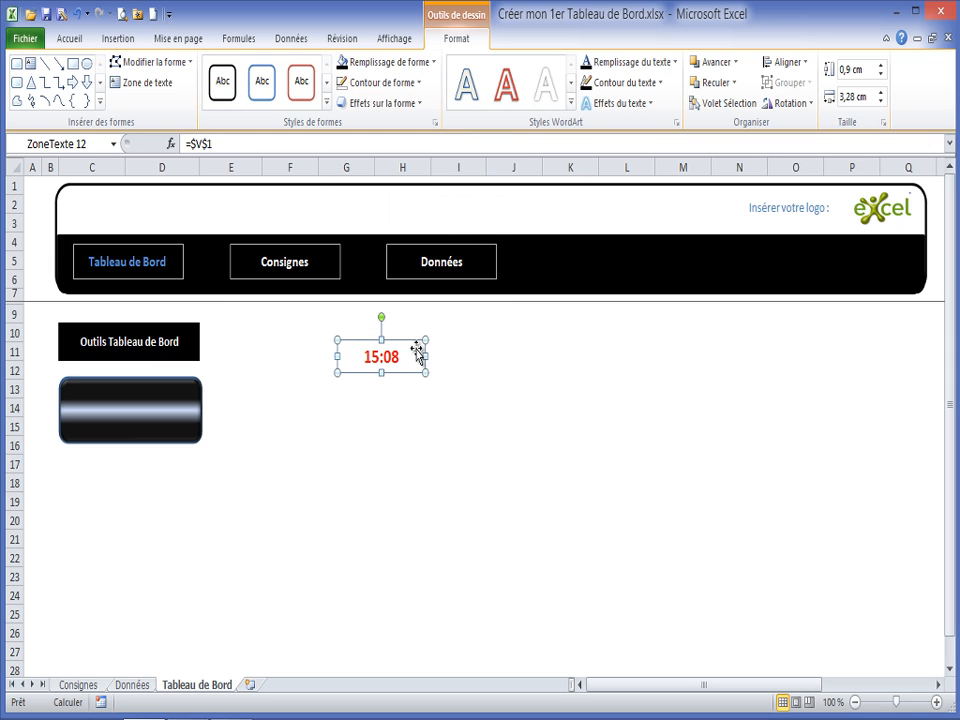
{"action": "left_click", "coordinate": [430, 62]}
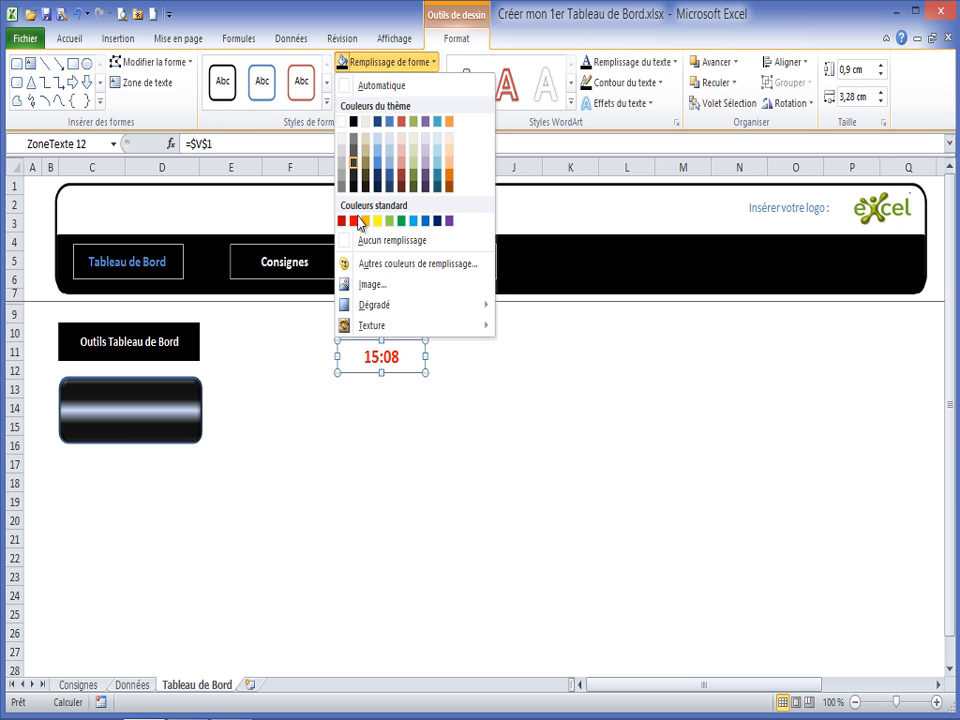
{"action": "left_click", "coordinate": [385, 240]}
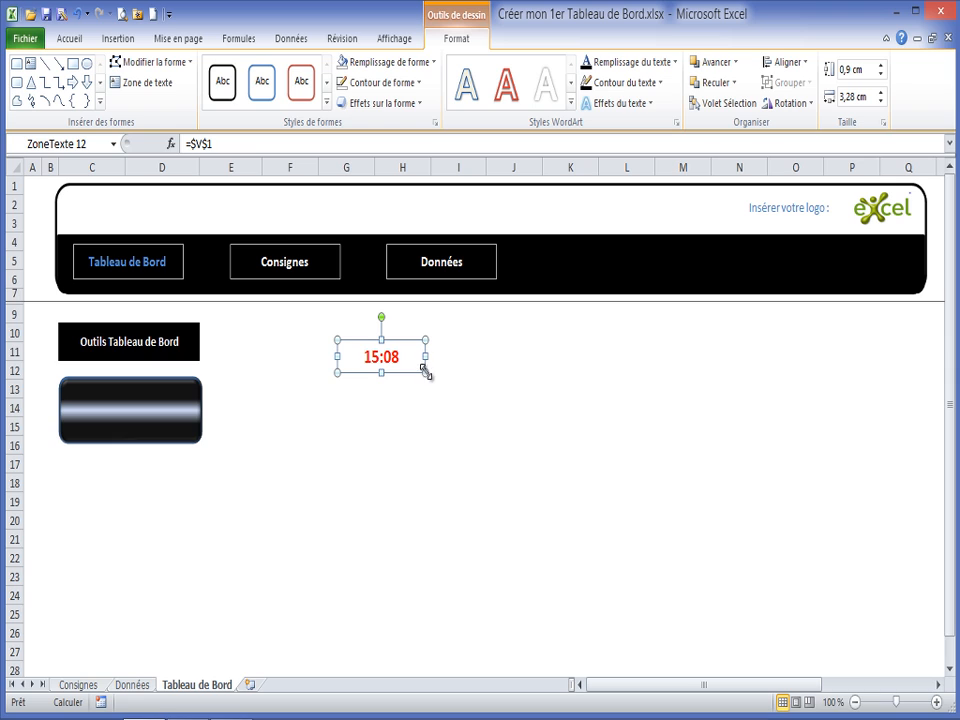
- Shrink the time text box to about 0,87 × 2,67 cm and place it centred on the upper half of the gradient panel
{"action": "left_click_drag", "start_coordinate": [425, 372], "coordinate": [413, 371]}
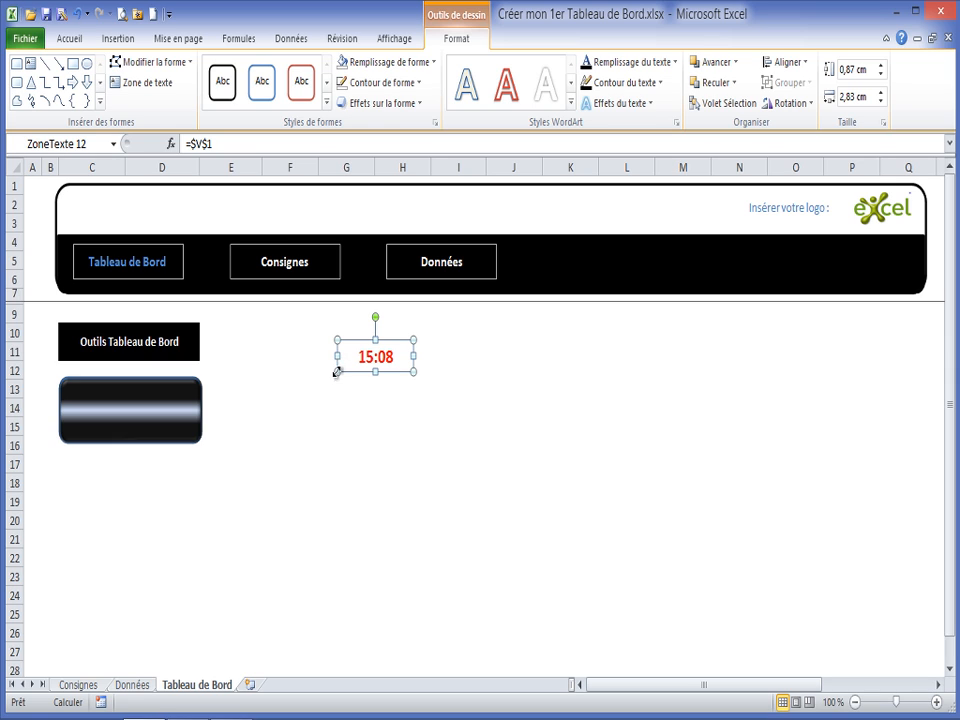
{"action": "left_click_drag", "start_coordinate": [337, 372], "coordinate": [341, 371]}
{"action": "left_click_drag", "start_coordinate": [394, 377], "coordinate": [161, 410]}
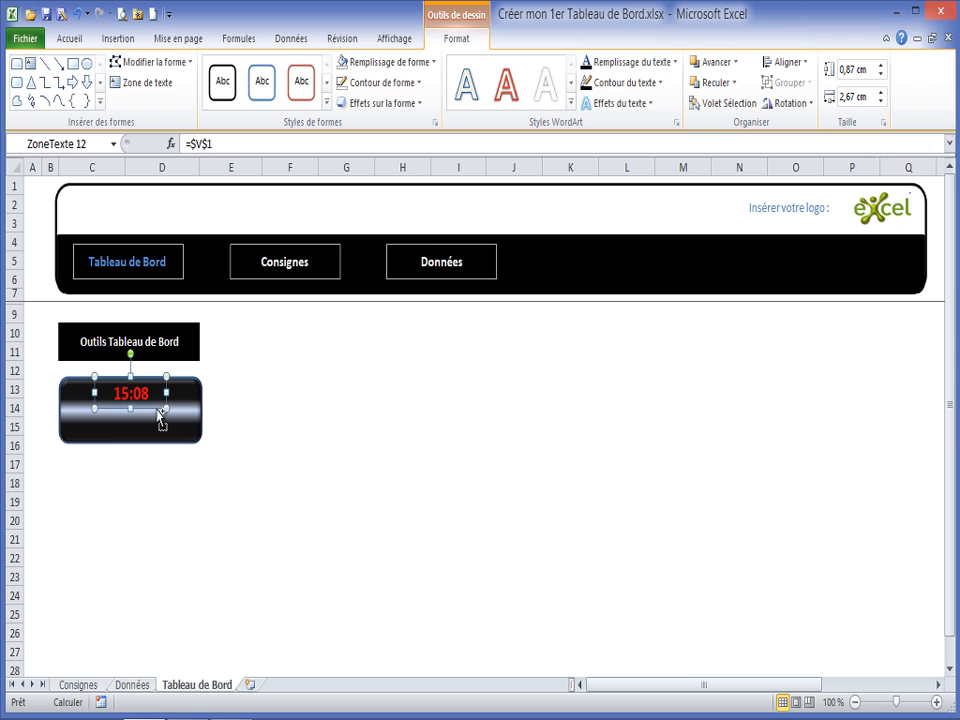
- Paste a copy of the time text box at cell G15 and link it to the date cell with the formula =$V$2
{"action": "left_click", "coordinate": [326, 427]}
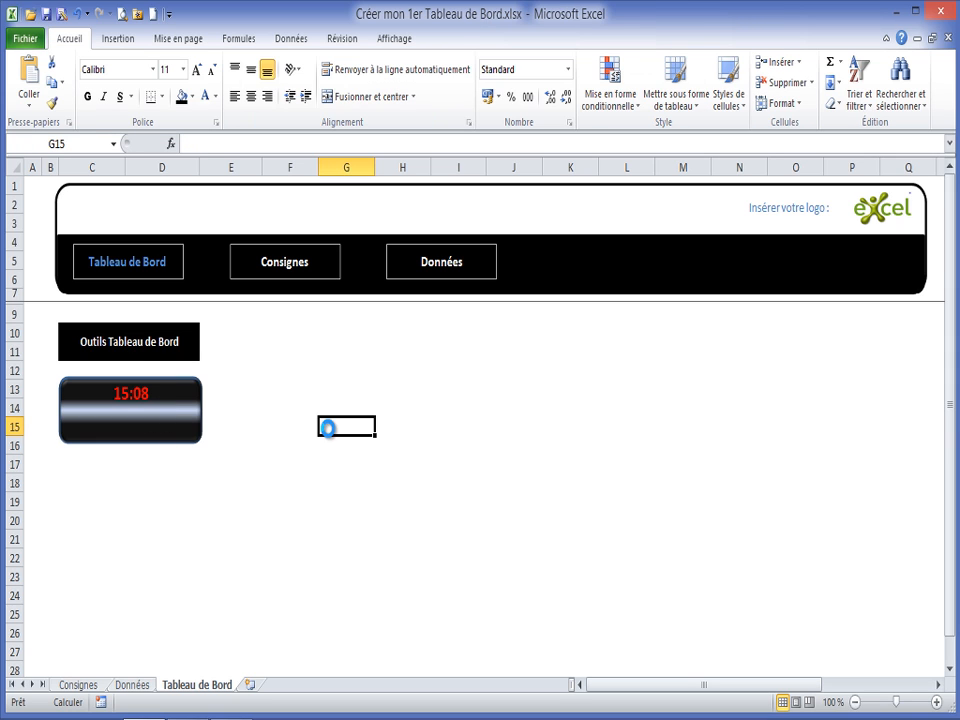
{"action": "key", "text": "ctrl+v"}
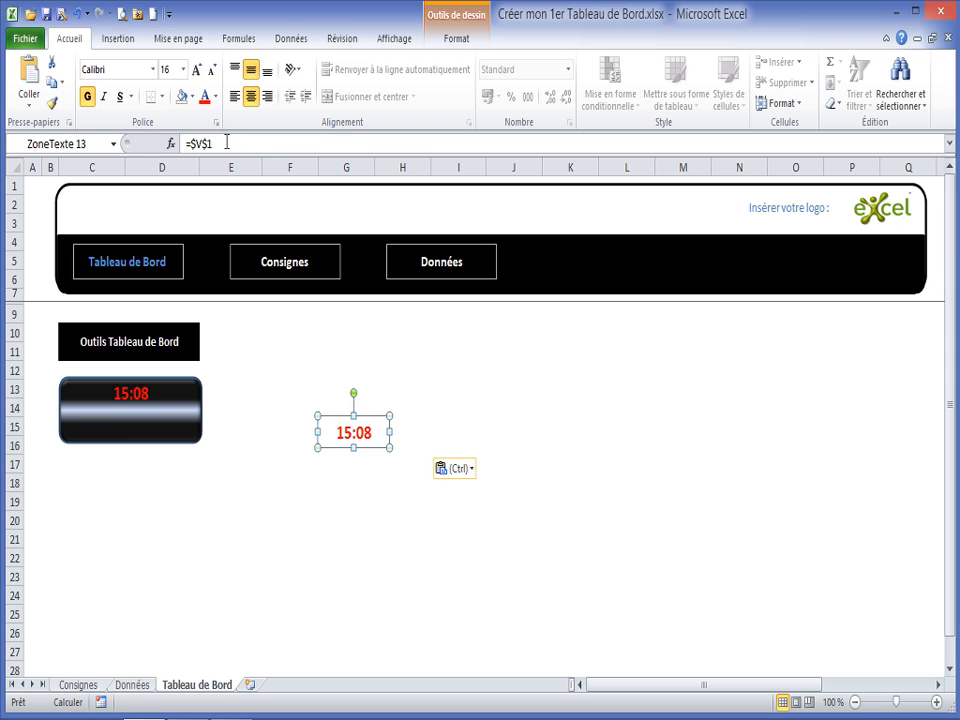
{"action": "left_click_drag", "start_coordinate": [227, 142], "coordinate": [178, 143]}
{"action": "type", "text": "="}
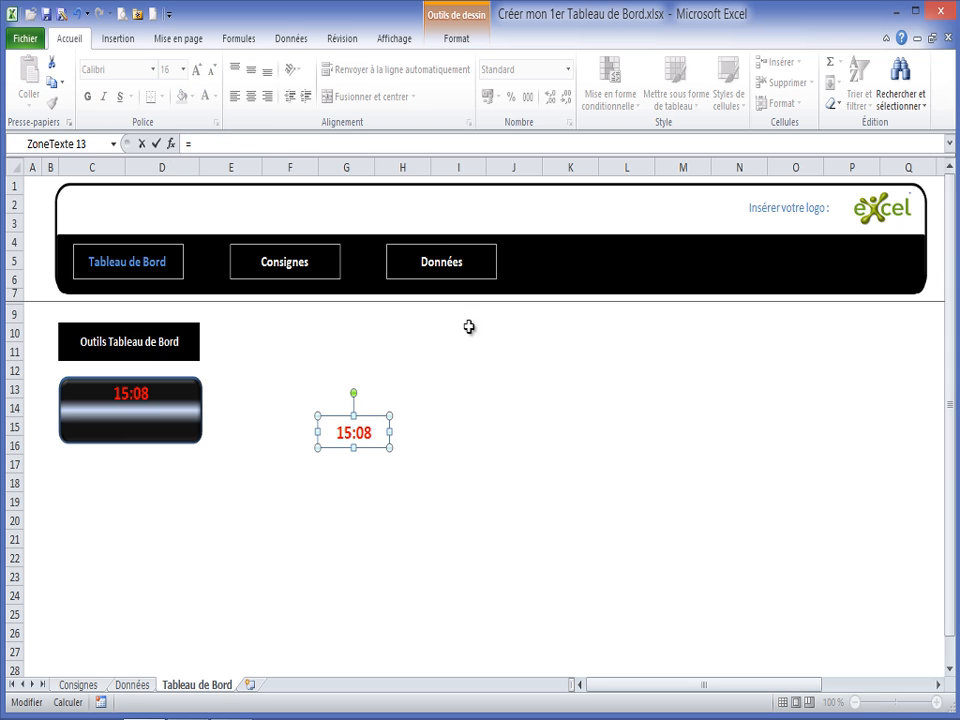
{"action": "left_click_drag", "start_coordinate": [671, 690], "coordinate": [800, 700]}
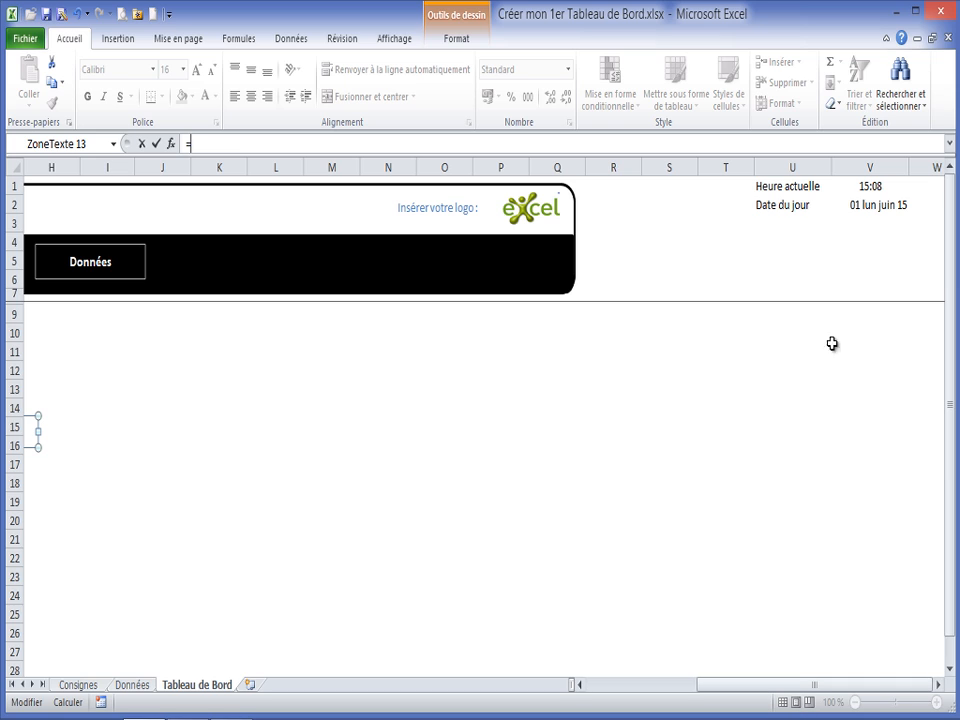
{"action": "left_click", "coordinate": [872, 203]}
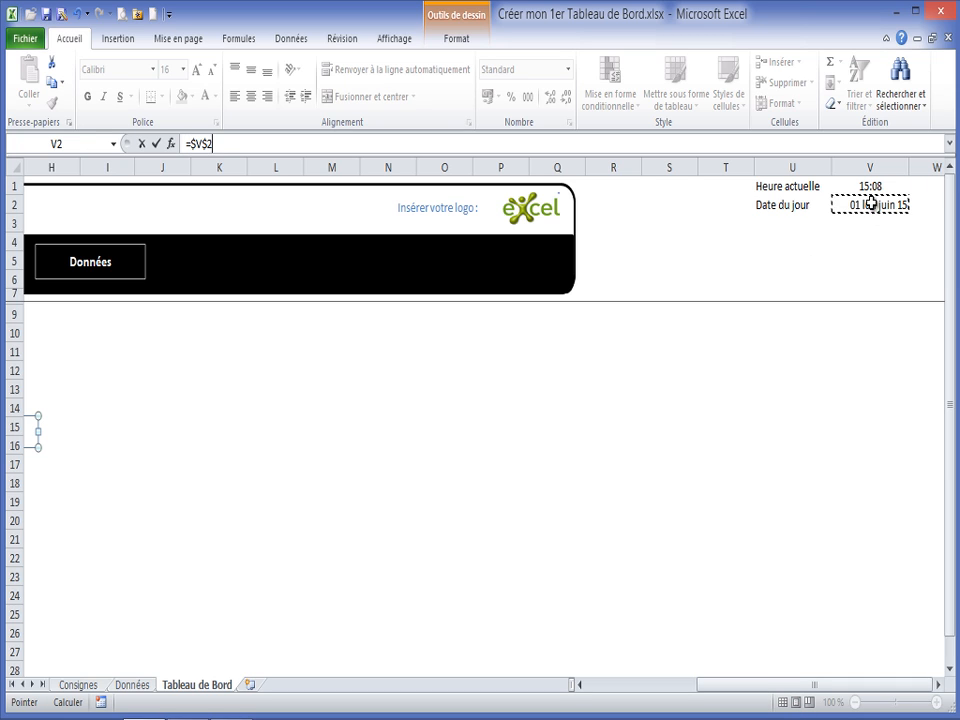
{"action": "key", "text": "Return"}
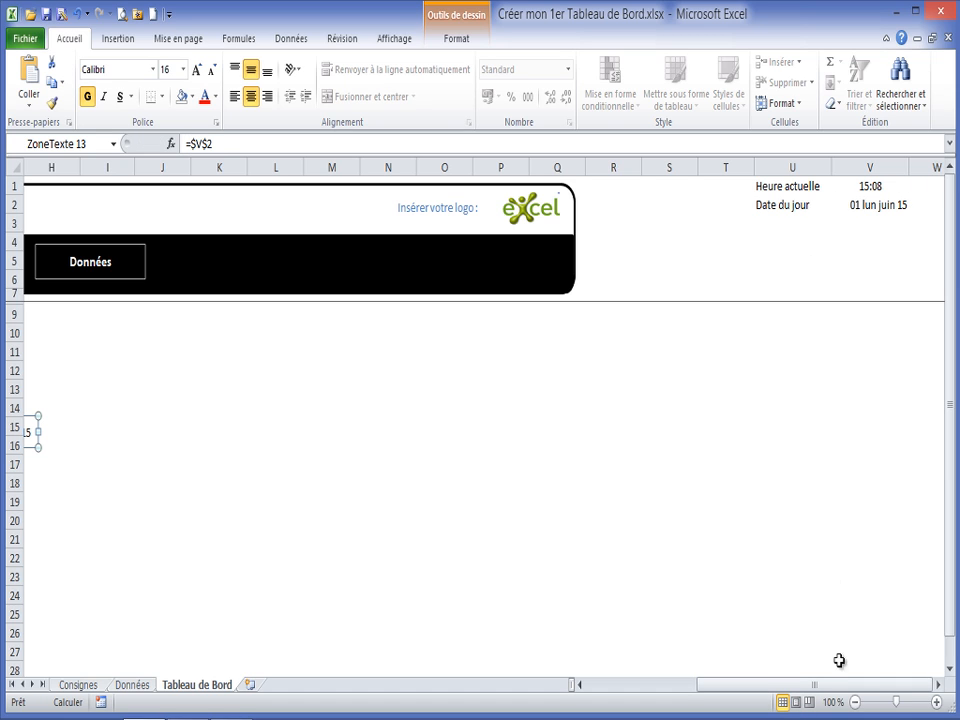
- Widen the date text box on both sides so that the whole date has room
{"action": "left_click_drag", "start_coordinate": [805, 688], "coordinate": [628, 686]}
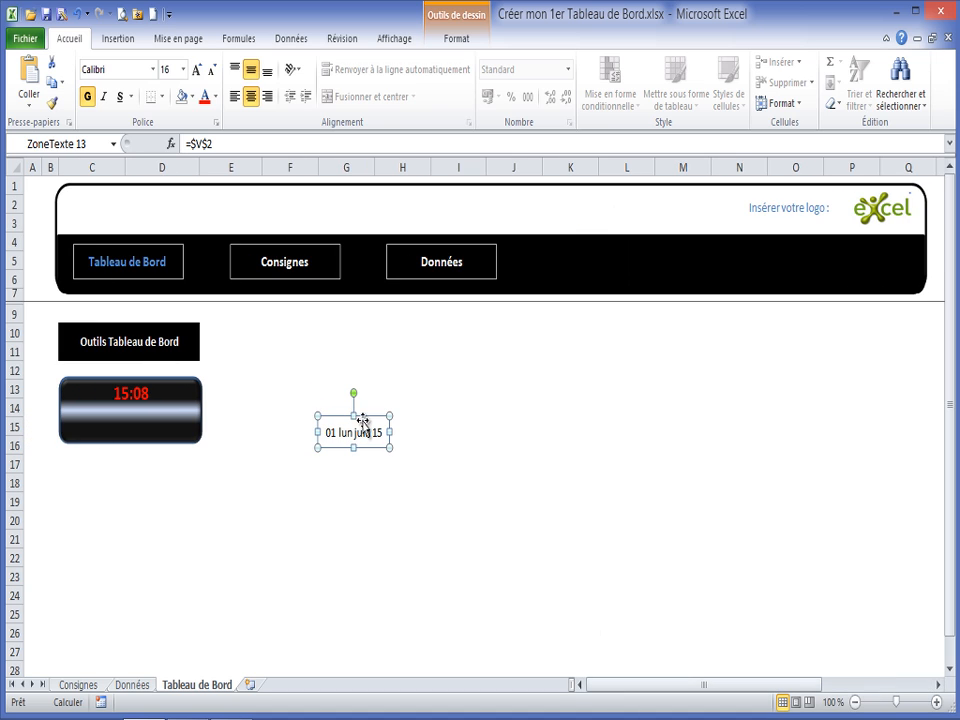
{"action": "left_click_drag", "start_coordinate": [390, 432], "coordinate": [410, 432]}
{"action": "left_click_drag", "start_coordinate": [313, 431], "coordinate": [305, 432]}
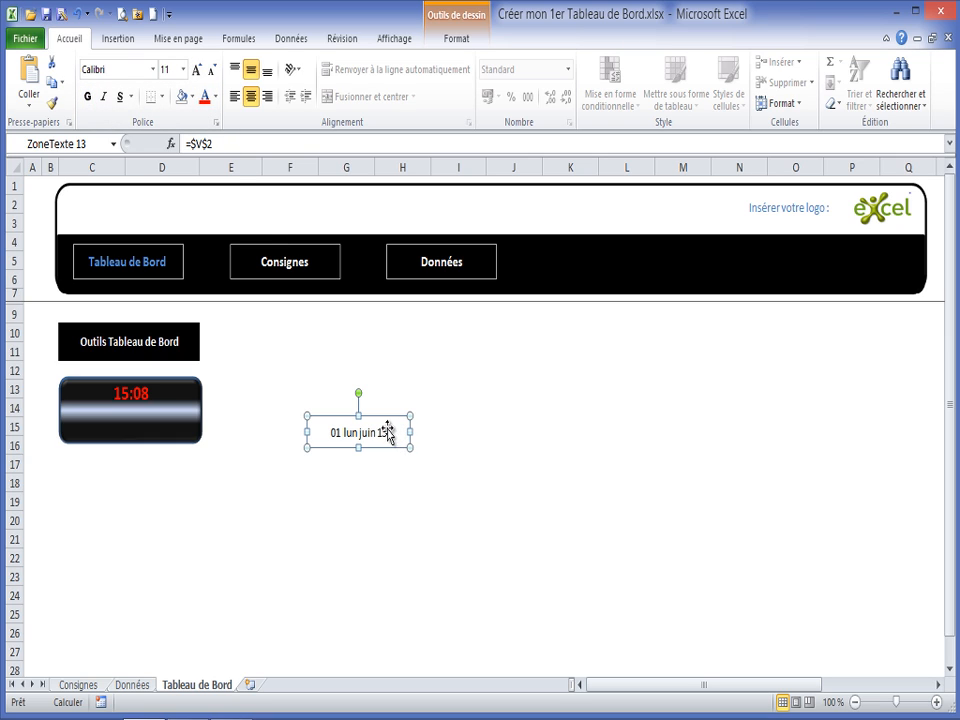
- Make the date text bold red at size 12 and place its box, about 4,47 cm wide, on the gradient panel's lower half
{"action": "left_click", "coordinate": [204, 96]}
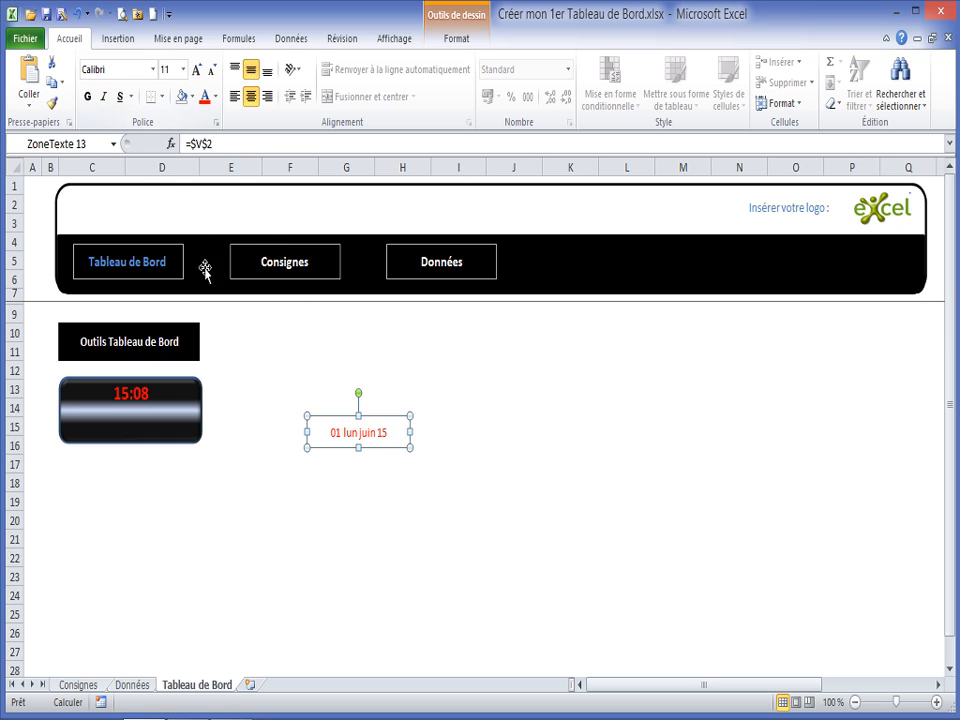
{"action": "left_click", "coordinate": [88, 98]}
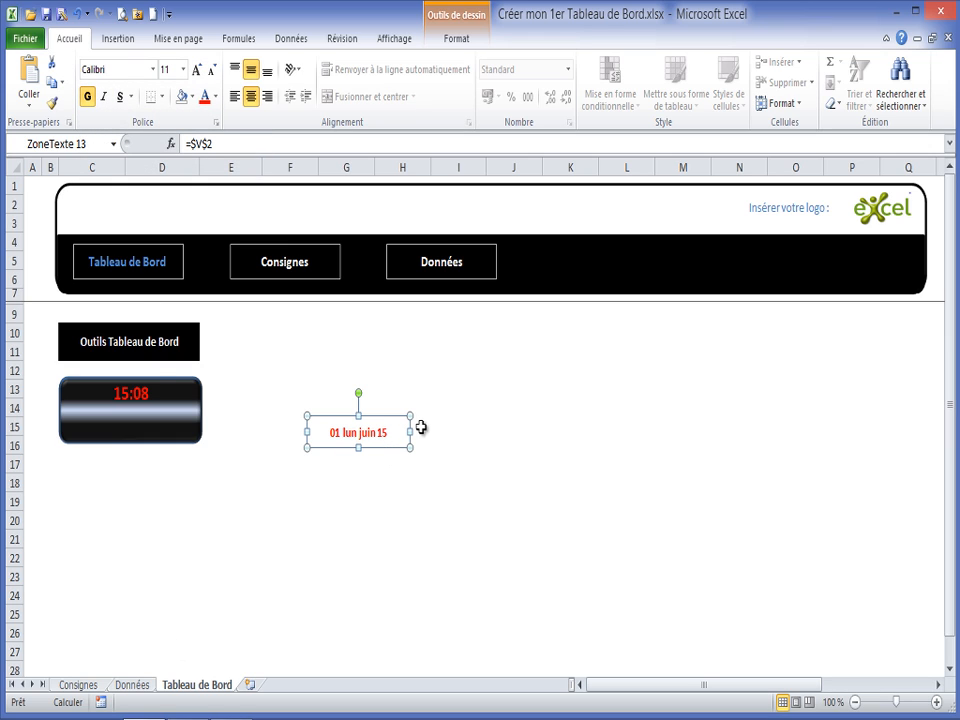
{"action": "left_click_drag", "start_coordinate": [410, 432], "coordinate": [171, 448]}
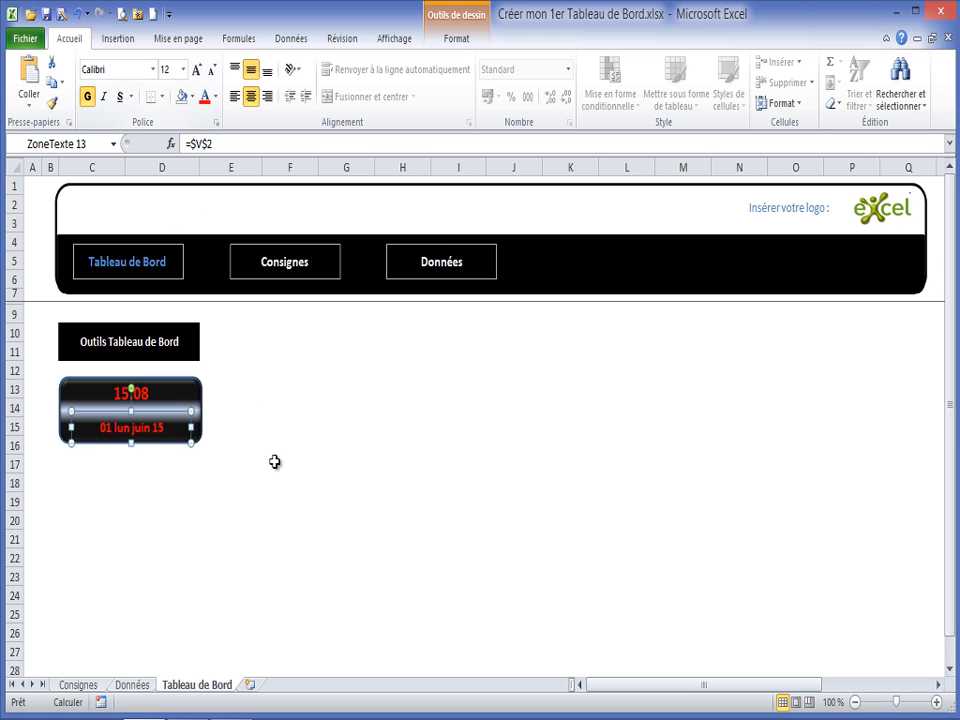
{"action": "left_click", "coordinate": [338, 463]}
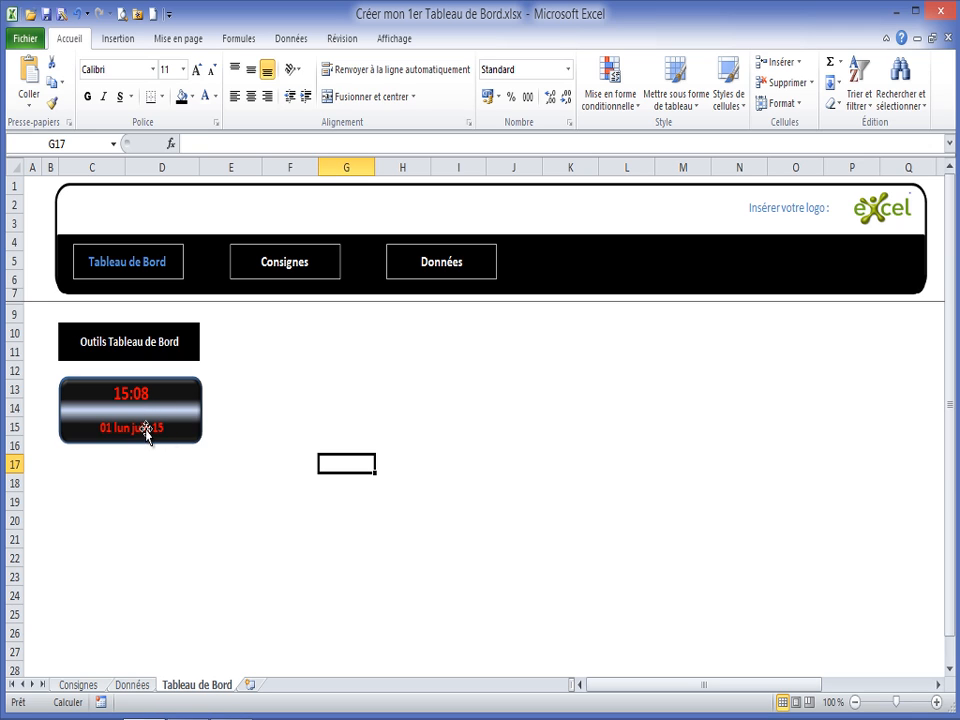
- Set the time text box's object positioning to "Ne pas déplacer ou dimensionner avec les cellules"
{"action": "left_click", "coordinate": [130, 392]}
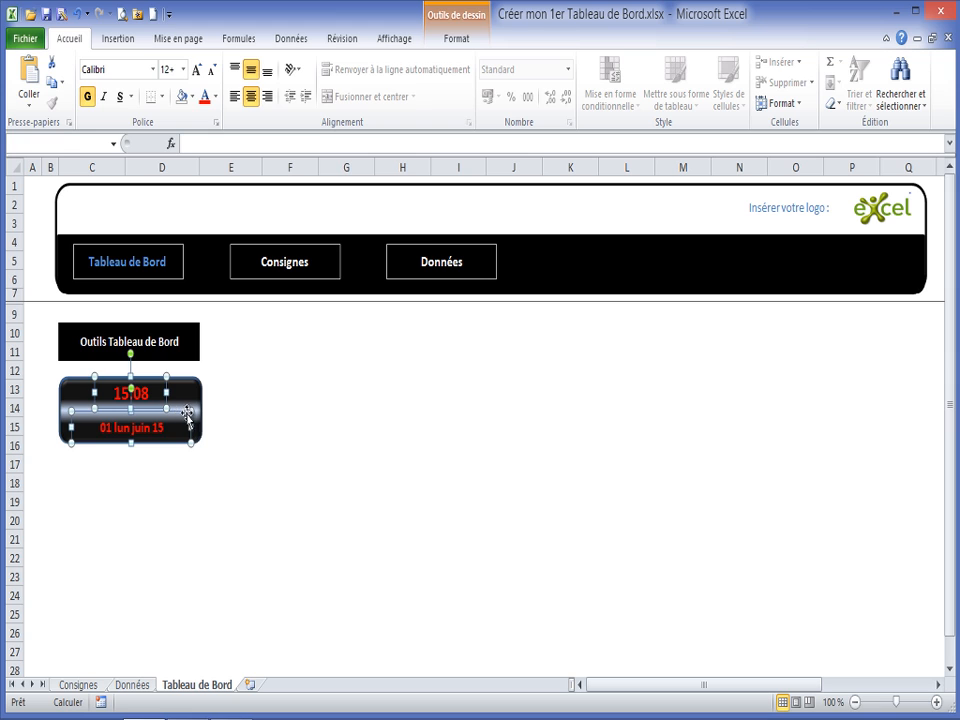
{"action": "left_click", "coordinate": [346, 426]}
{"action": "left_click", "coordinate": [150, 390]}
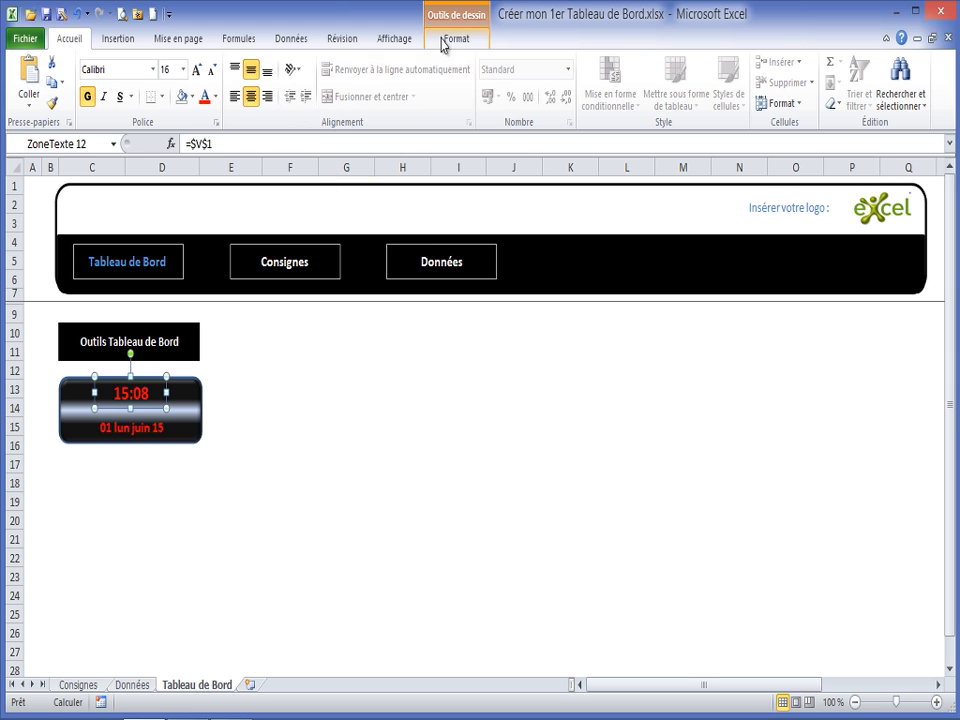
{"action": "right_click", "coordinate": [158, 381]}
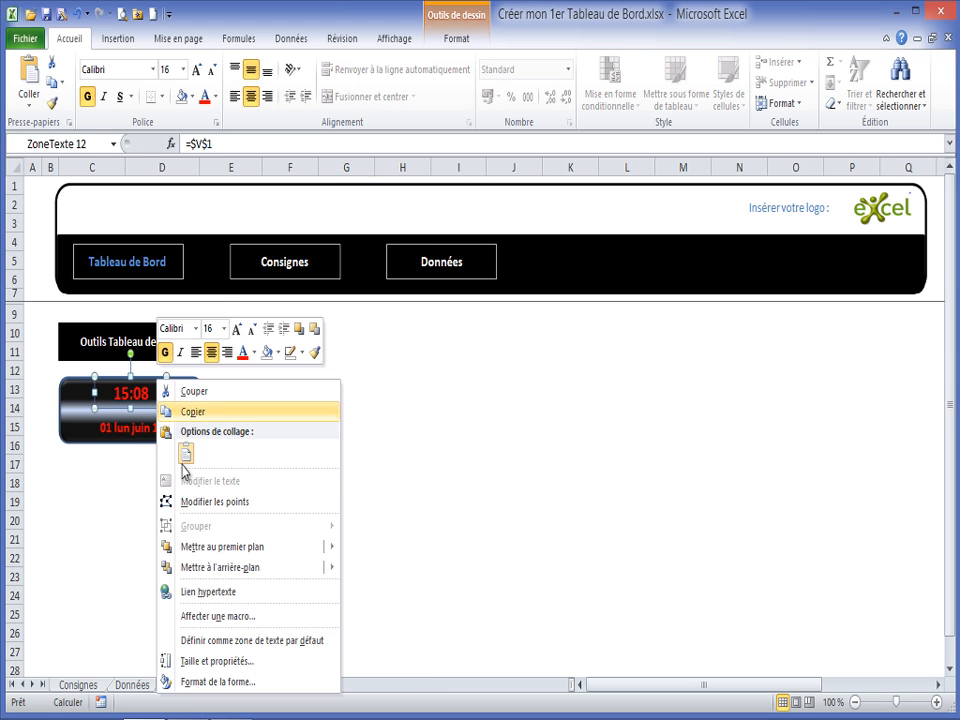
{"action": "left_click", "coordinate": [195, 661]}
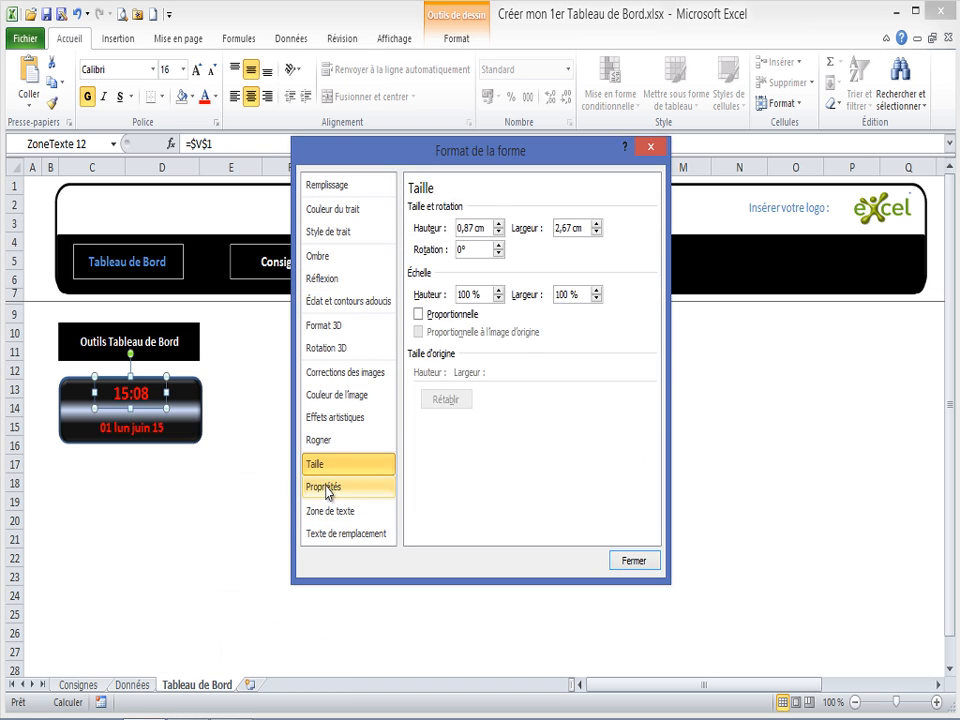
{"action": "left_click", "coordinate": [322, 486]}
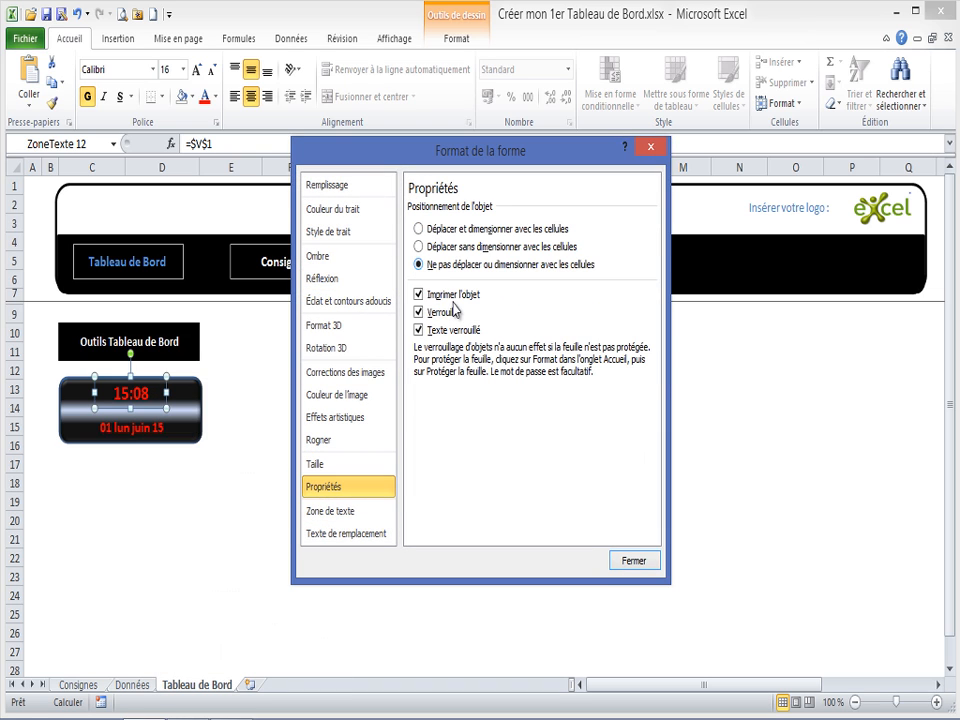
{"action": "left_click", "coordinate": [620, 567]}
- Check the object positioning properties of the date text box
{"action": "left_click", "coordinate": [152, 428]}
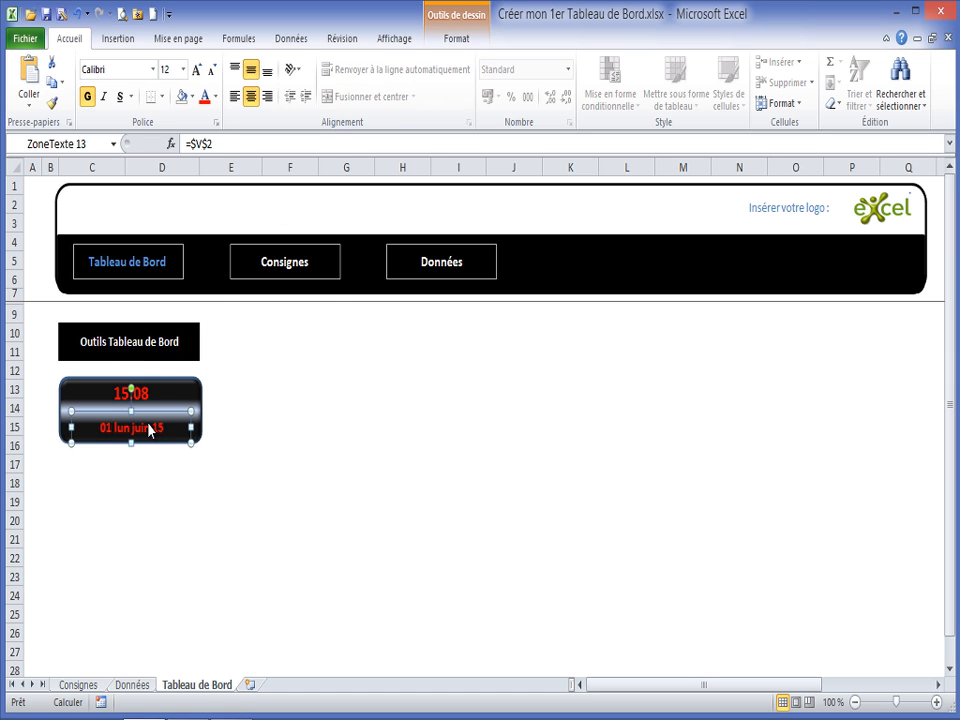
{"action": "right_click", "coordinate": [196, 430]}
{"action": "left_click", "coordinate": [209, 390]}
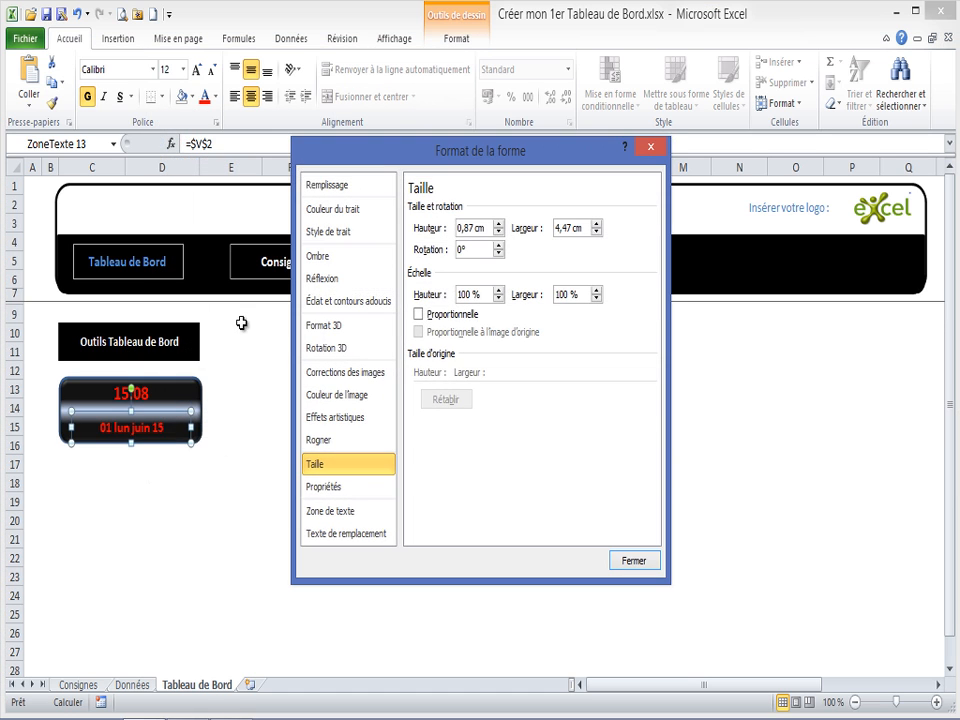
{"action": "left_click", "coordinate": [330, 488]}
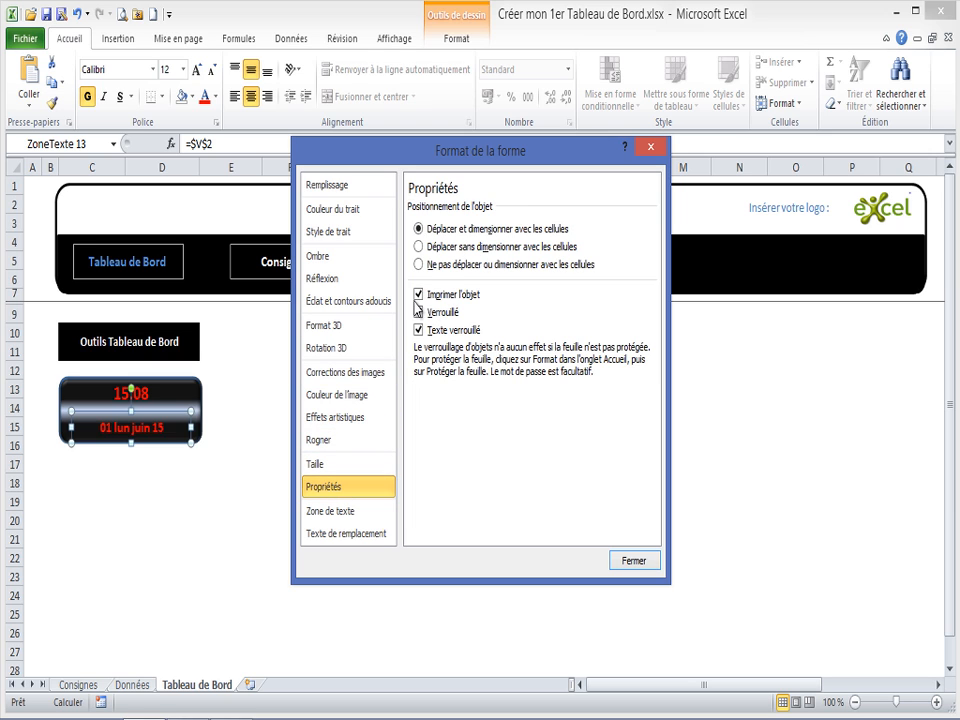
{"action": "left_click", "coordinate": [628, 560]}
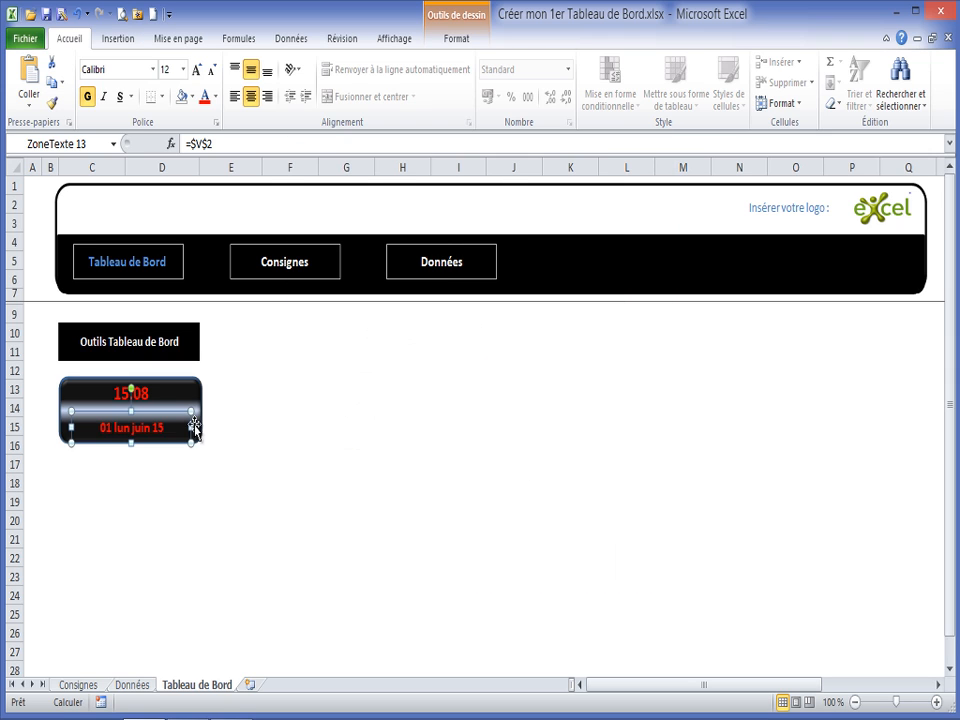
- Group the gradient panel with its time and date text boxes, and move the group slightly up below the Outils Tableau de Bord heading
{"action": "left_click", "coordinate": [165, 382], "text": "shift"}
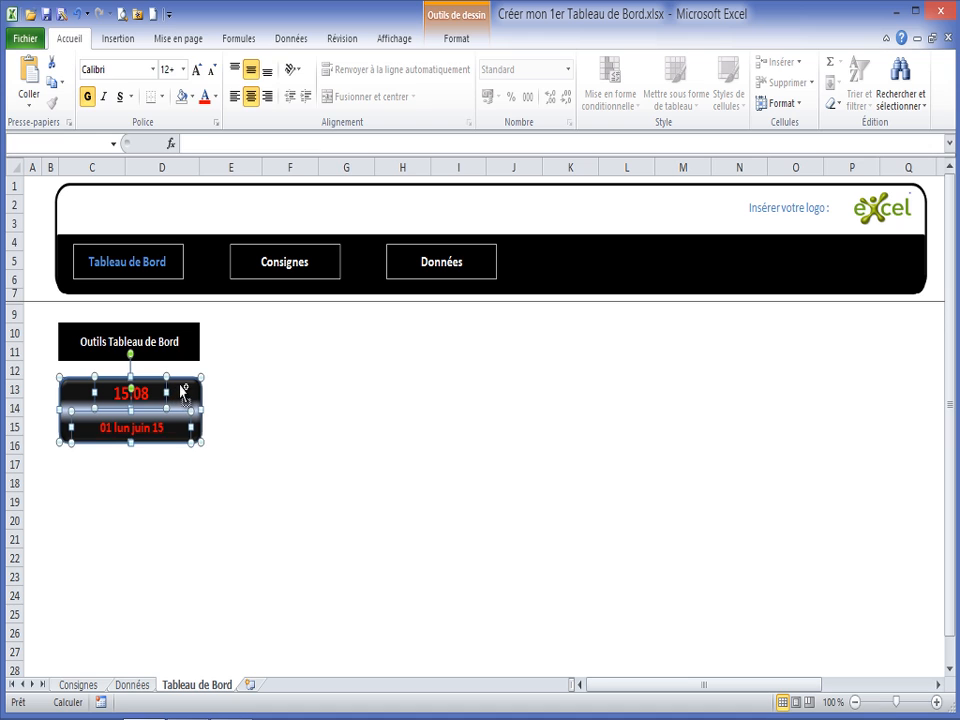
{"action": "left_click", "coordinate": [457, 39]}
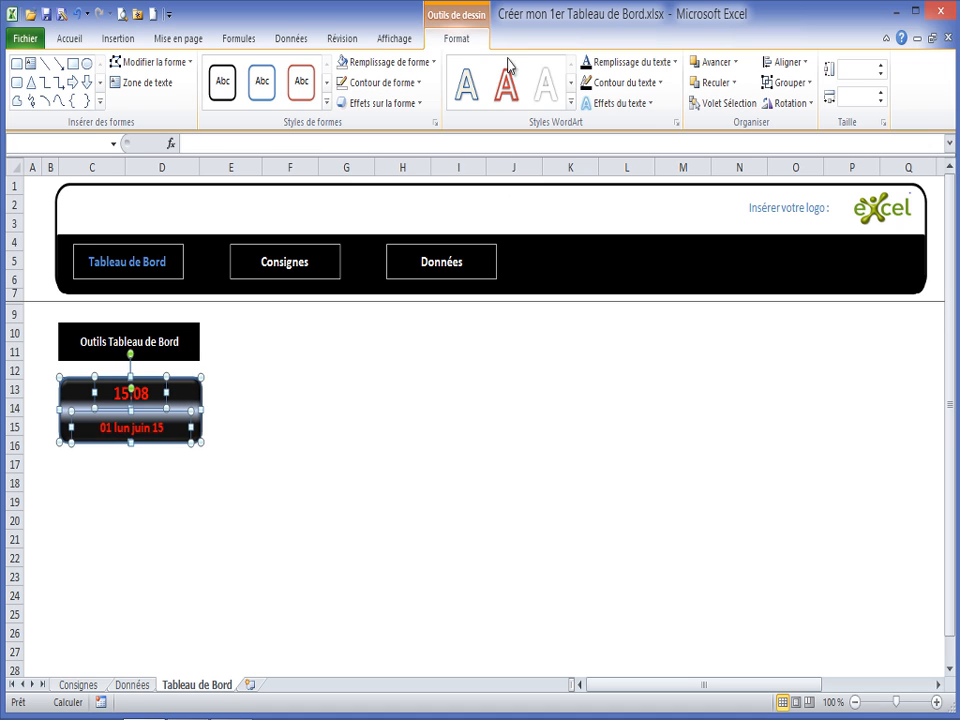
{"action": "left_click", "coordinate": [804, 83]}
{"action": "left_click", "coordinate": [790, 165]}
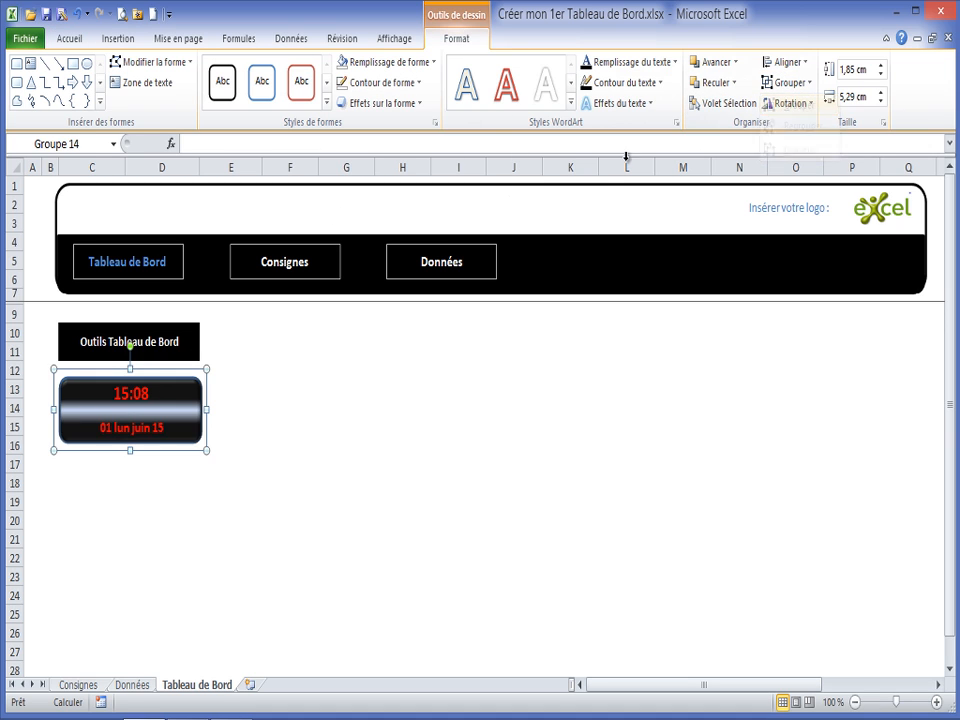
{"action": "mouse_move", "coordinate": [163, 457]}
{"action": "left_mouse_down"}
{"action": "mouse_move", "coordinate": [191, 510]}
{"action": "mouse_move", "coordinate": [323, 527]}
{"action": "mouse_move", "coordinate": [184, 473]}
{"action": "mouse_move", "coordinate": [163, 435]}
{"action": "mouse_move", "coordinate": [162, 446]}
{"action": "left_mouse_up"}
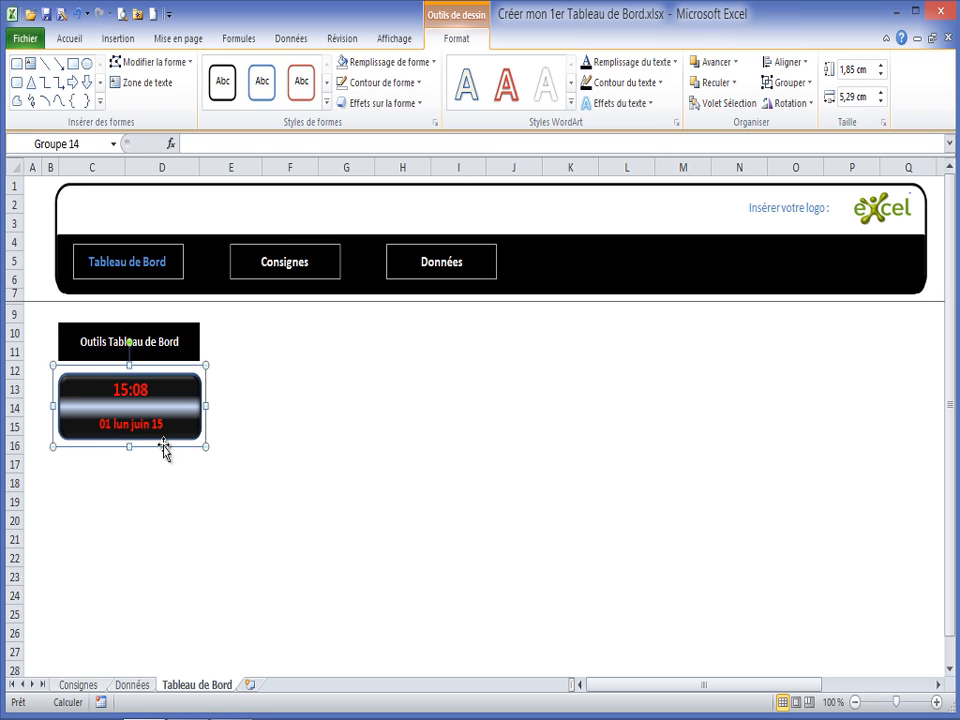
{"action": "left_click", "coordinate": [289, 430]}
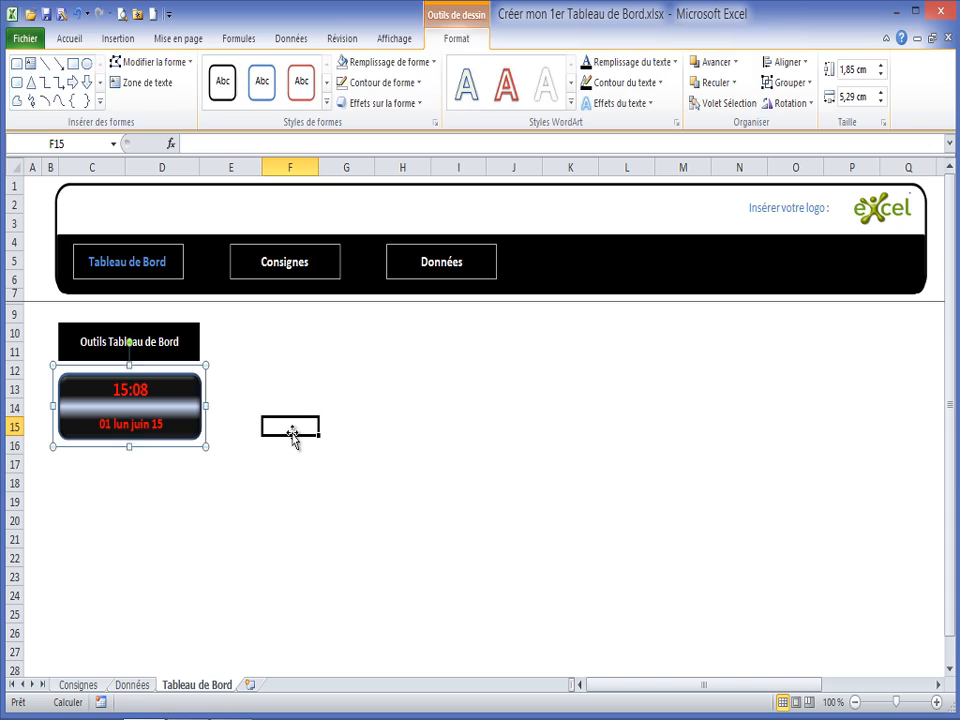
{"action": "left_click", "coordinate": [284, 348]}
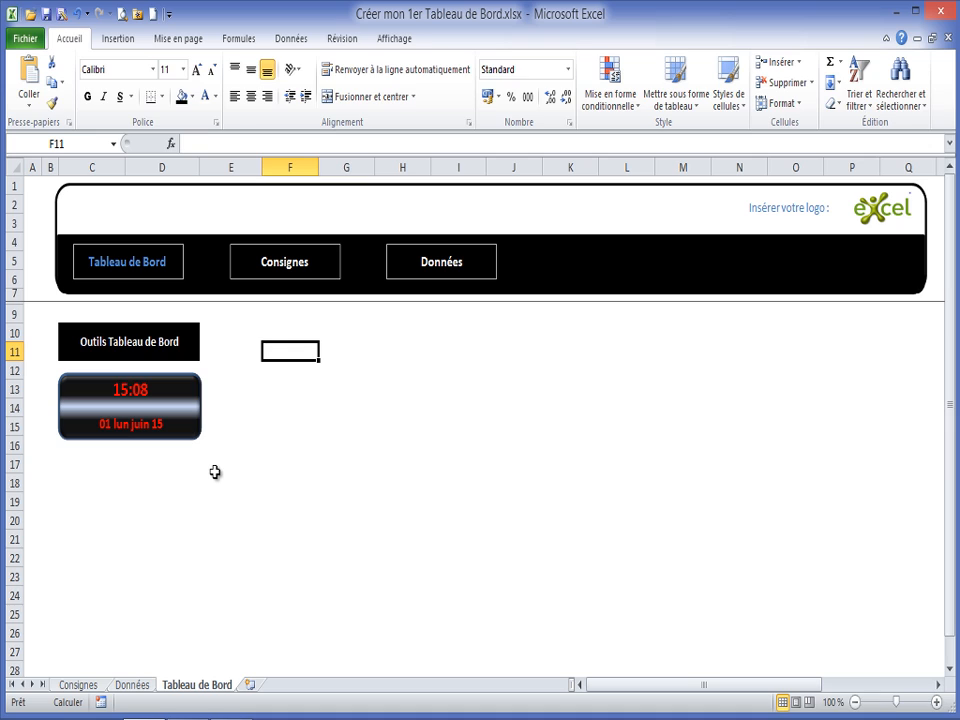
- Look at the clock panel and buttons in the model workbook Mon 1er Tableau de Bord.xlsm, and return to Créer mon 1er Tableau de Bord.xlsx
{"action": "key", "text": "alt+n"}
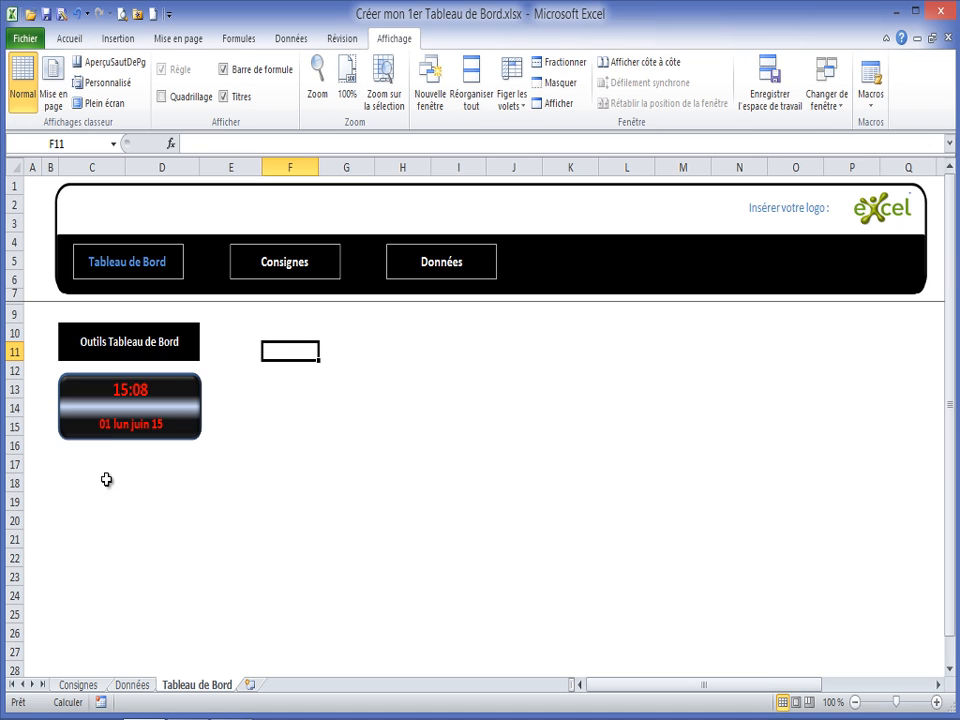
{"action": "left_click", "coordinate": [827, 99]}
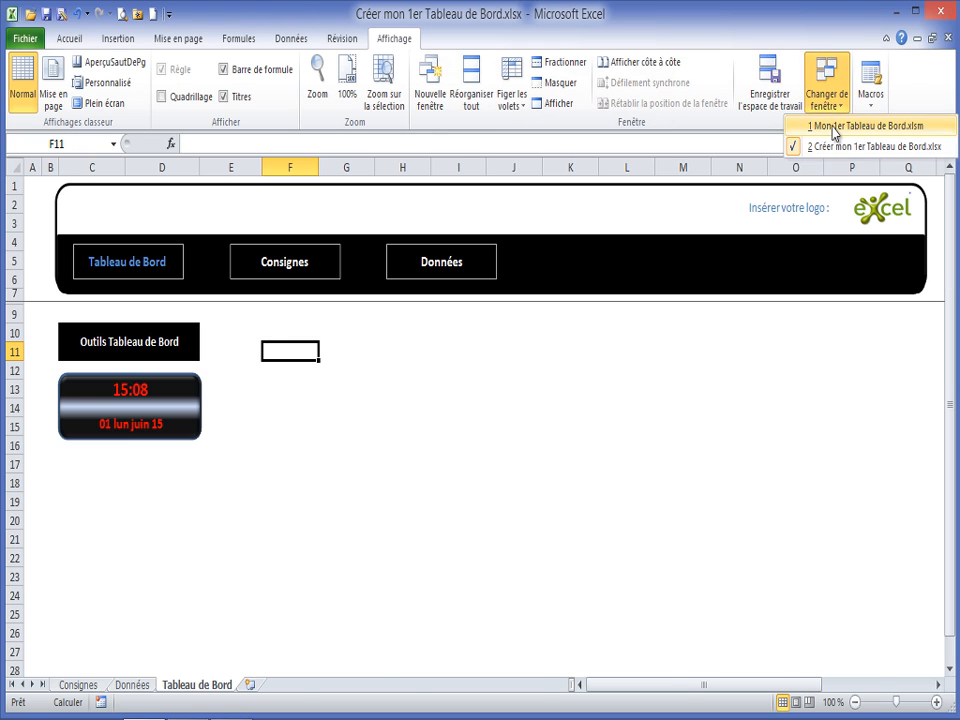
{"action": "left_click", "coordinate": [833, 128]}
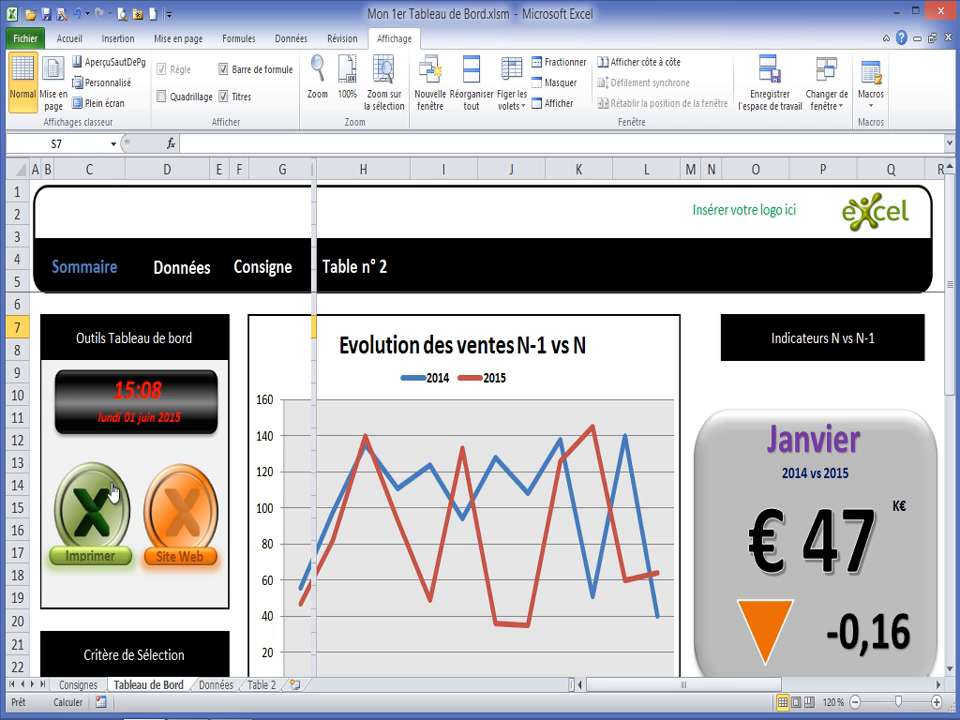
{"action": "left_click", "coordinate": [826, 100]}
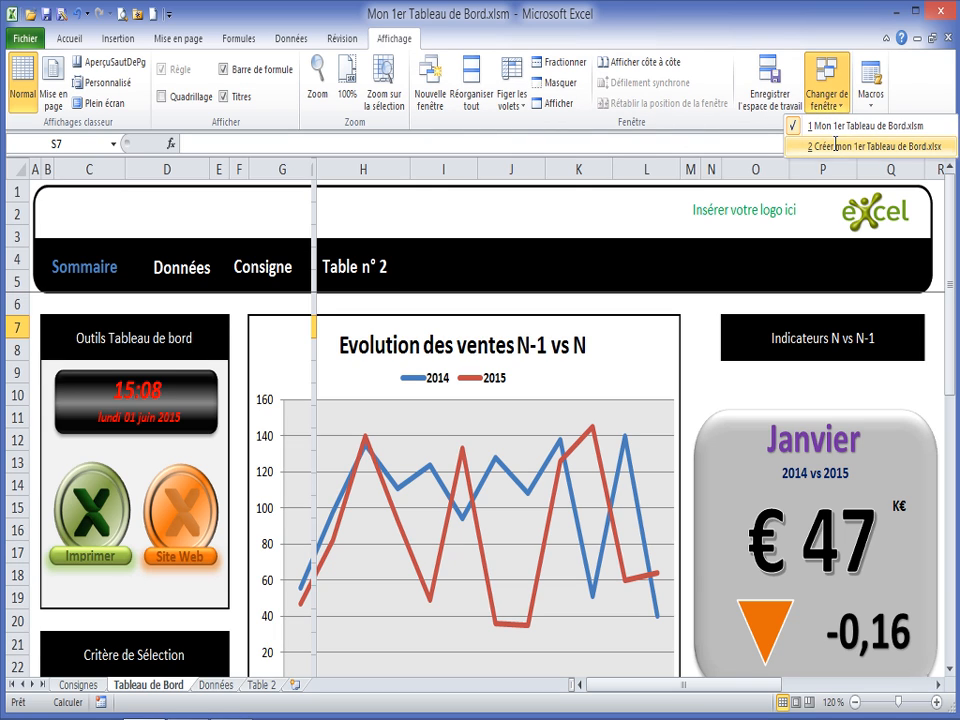
{"action": "left_click", "coordinate": [830, 144]}
{"action": "left_click", "coordinate": [437, 392]}
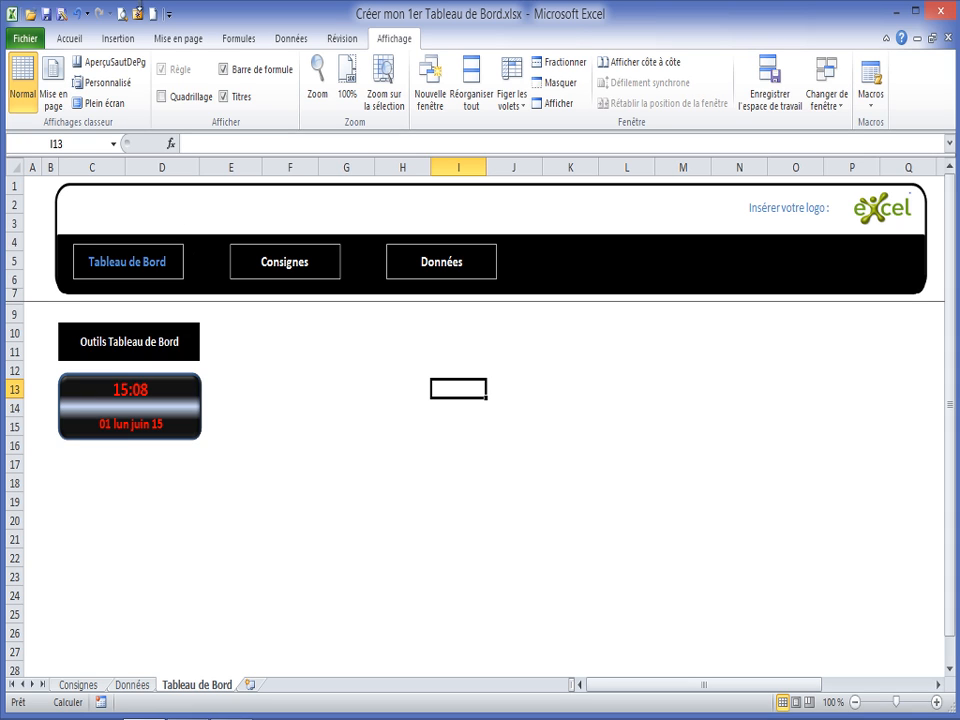
- Draw a circle about 2,12 cm across around cell I17 and apply the second bevel preset of the first row
{"action": "left_click", "coordinate": [125, 41]}
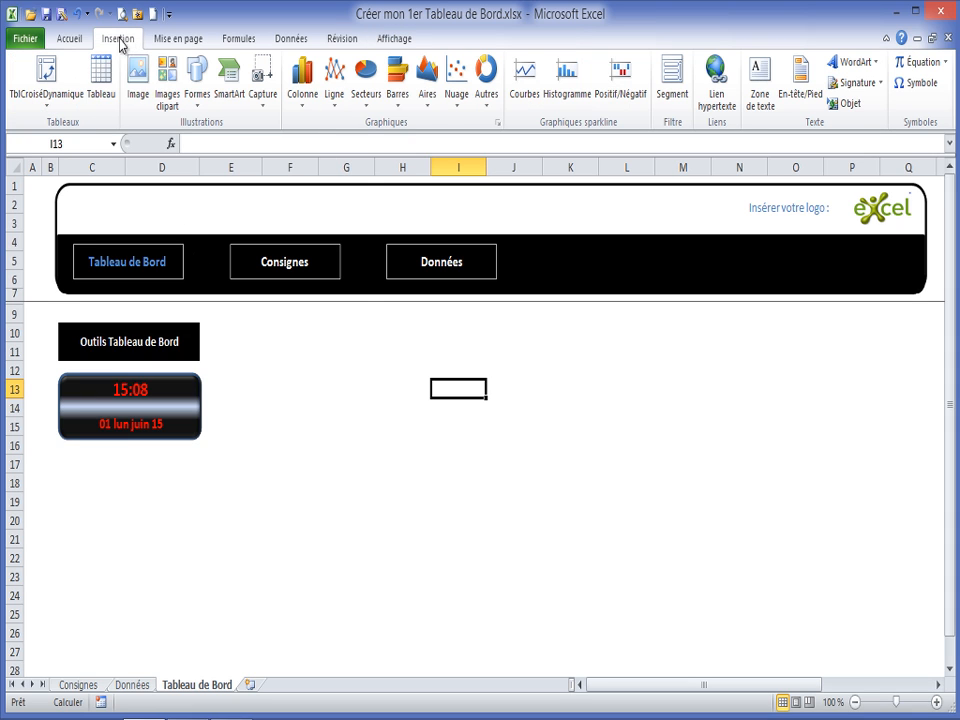
{"action": "left_click", "coordinate": [197, 100]}
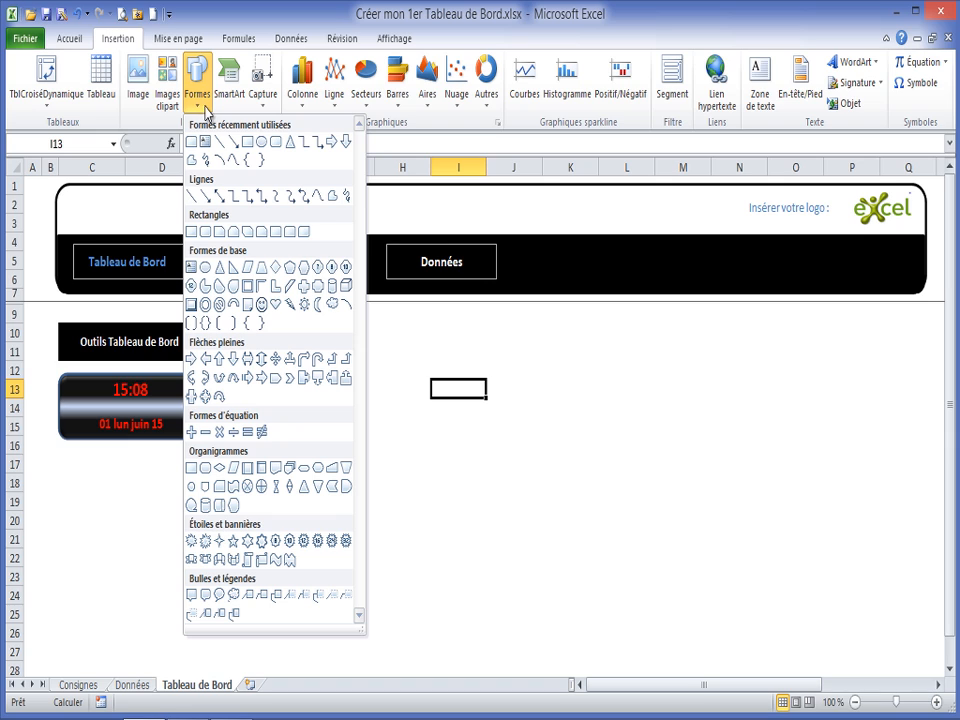
{"action": "left_click", "coordinate": [262, 143]}
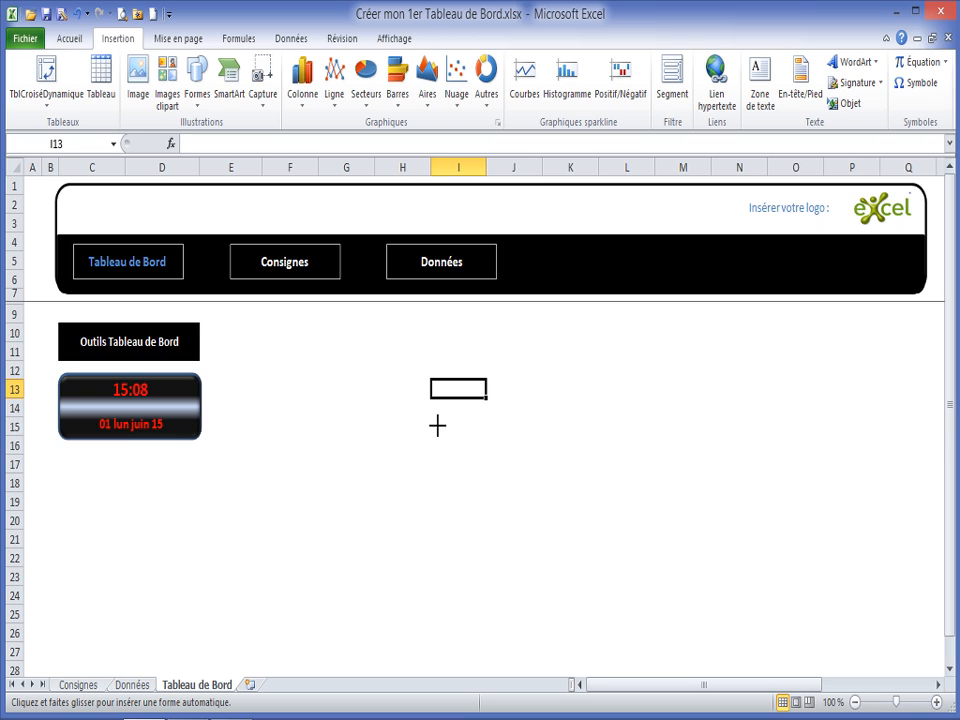
{"action": "left_click_drag", "start_coordinate": [437, 431], "coordinate": [494, 497]}
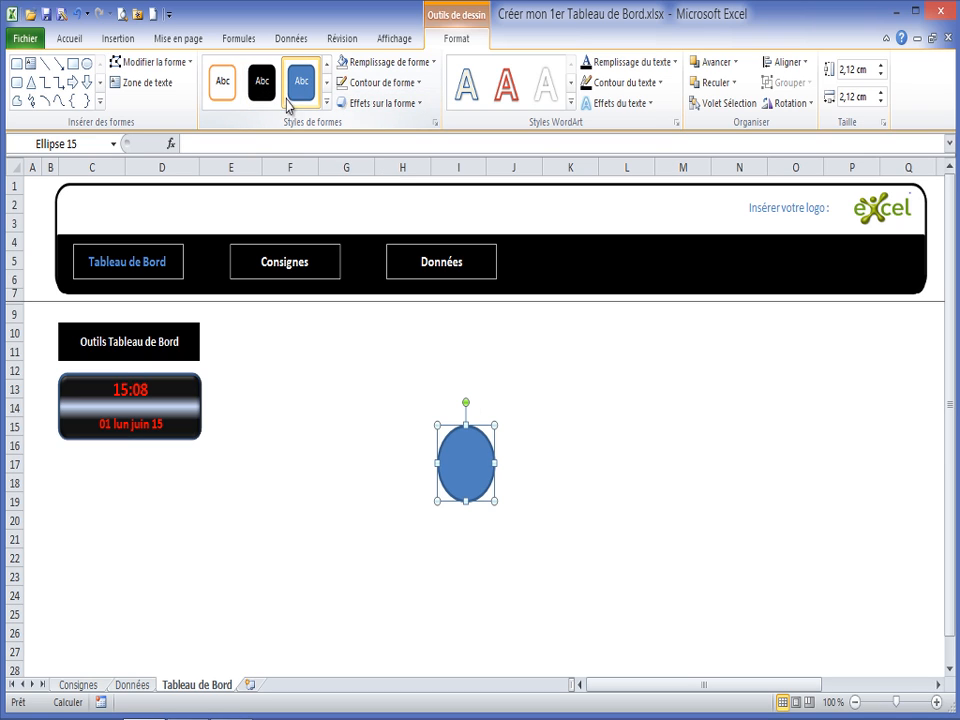
{"action": "left_click", "coordinate": [416, 105]}
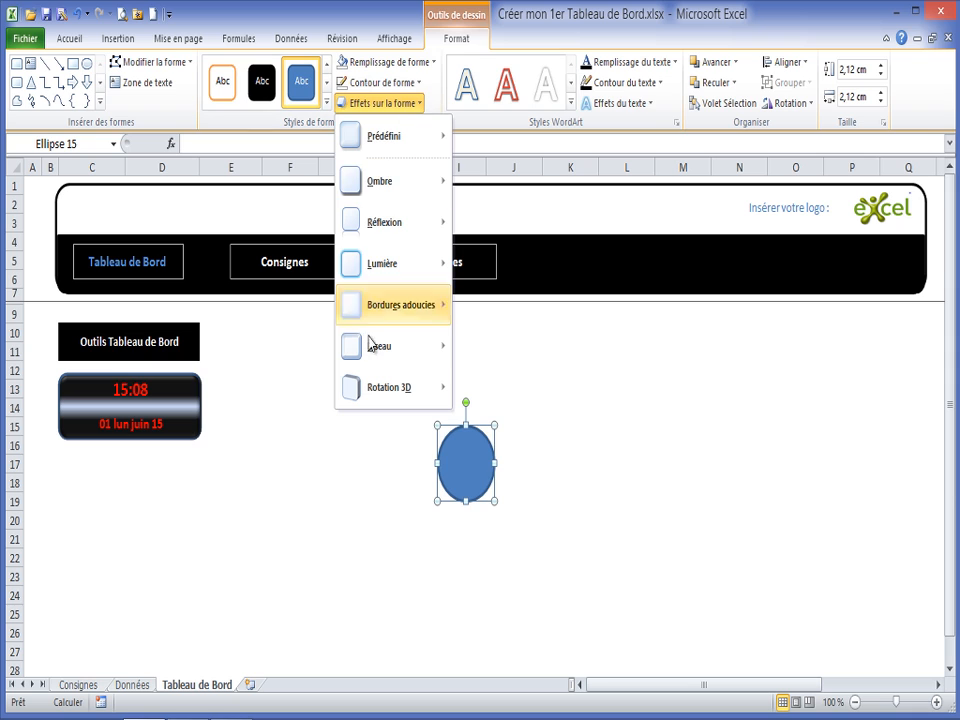
{"action": "mouse_move", "coordinate": [376, 350]}
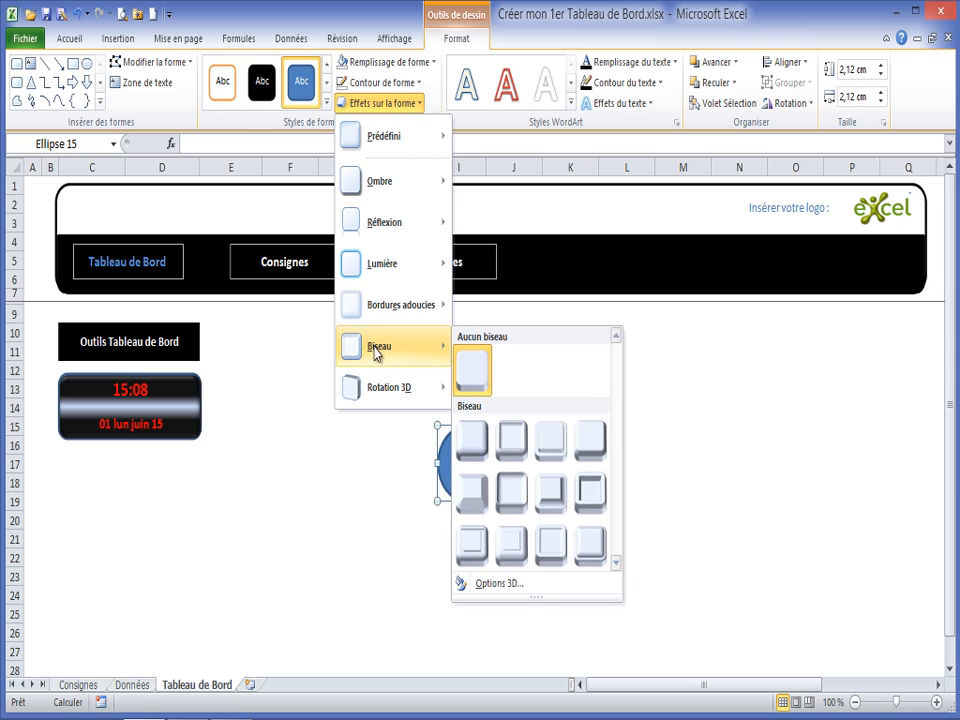
{"action": "left_click", "coordinate": [516, 448]}
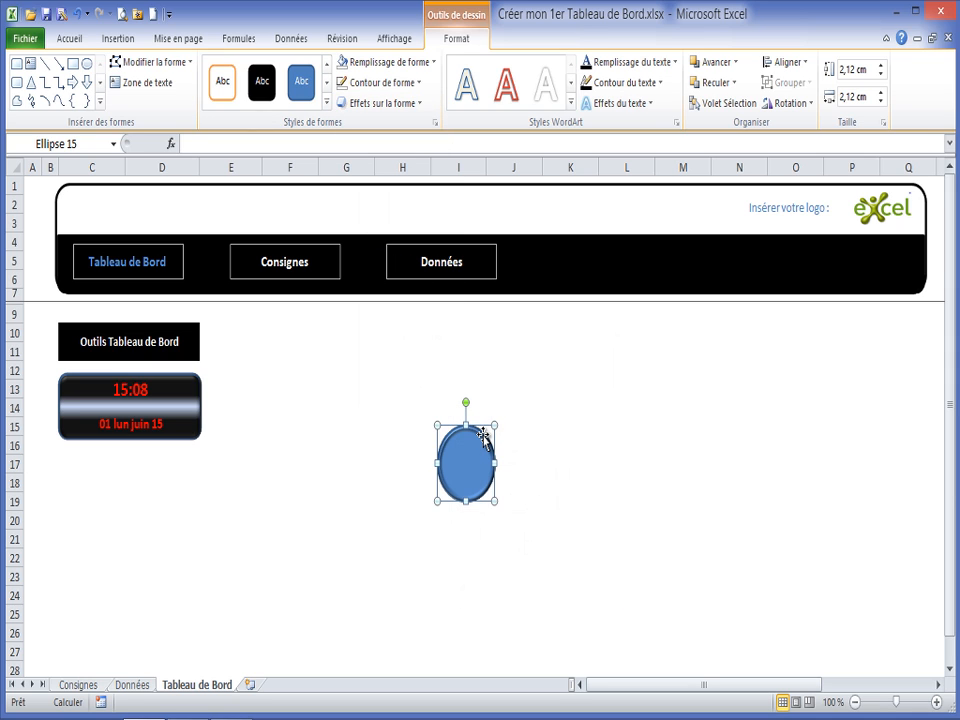
{"action": "left_click", "coordinate": [419, 106]}
{"action": "mouse_move", "coordinate": [425, 392]}
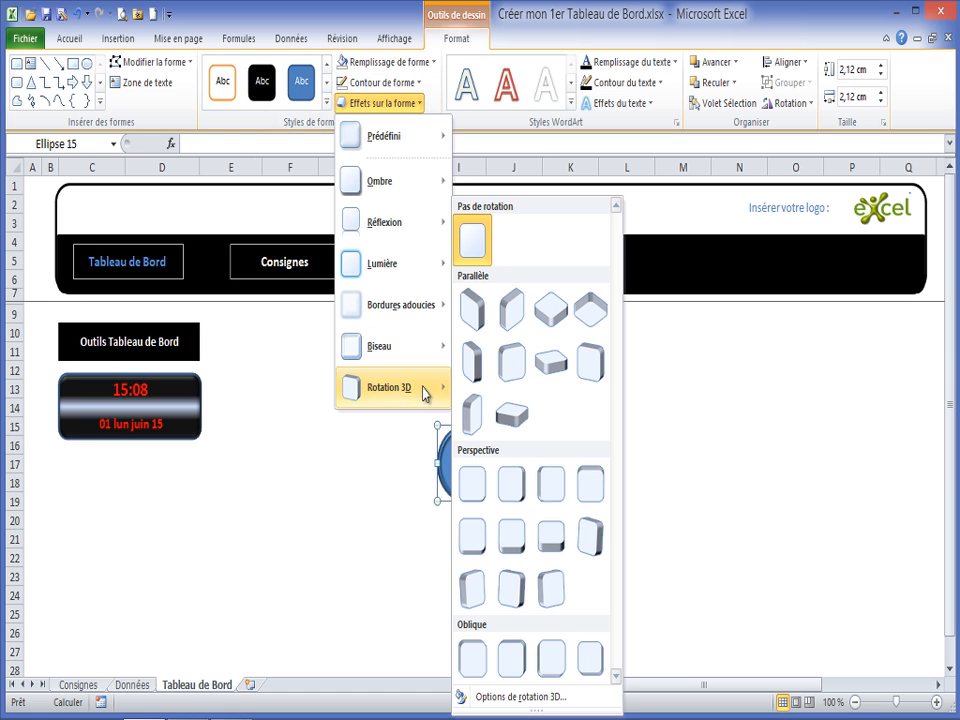
{"action": "left_click", "coordinate": [480, 696]}
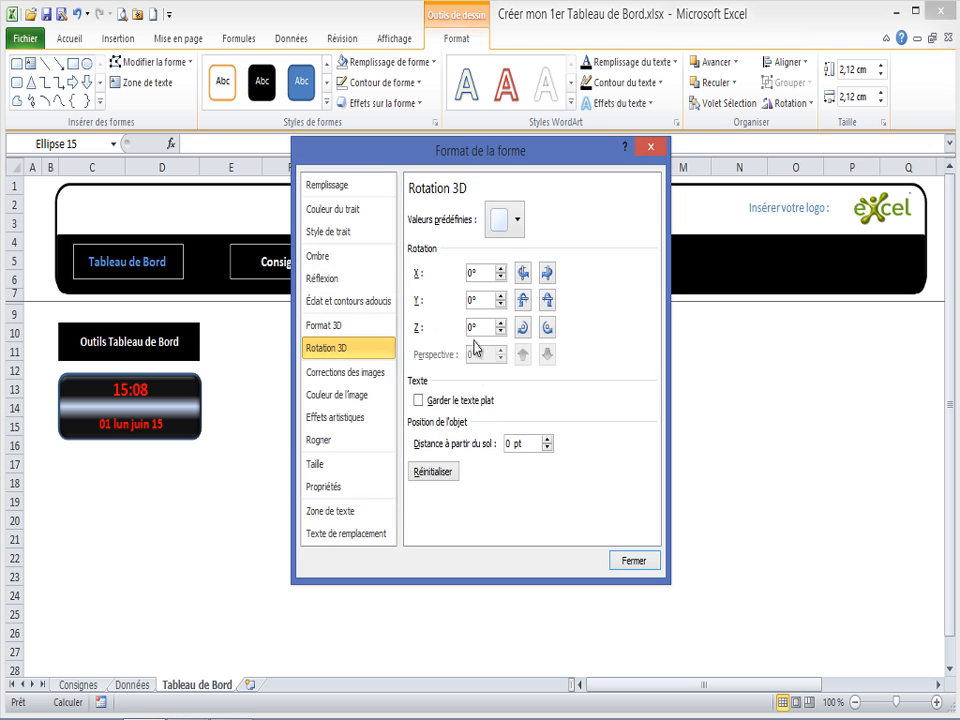
{"action": "left_click", "coordinate": [650, 147]}
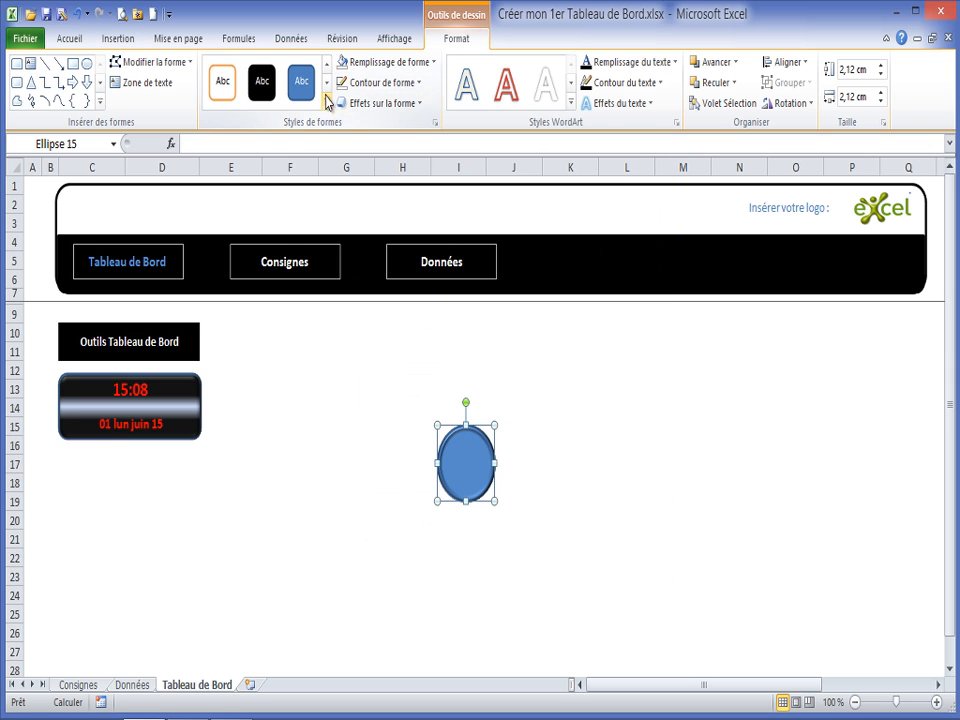
- Open the circle's 3D bevel options and move the circle over to column L, clear of the dialog
{"action": "left_click", "coordinate": [413, 106]}
{"action": "mouse_move", "coordinate": [405, 350]}
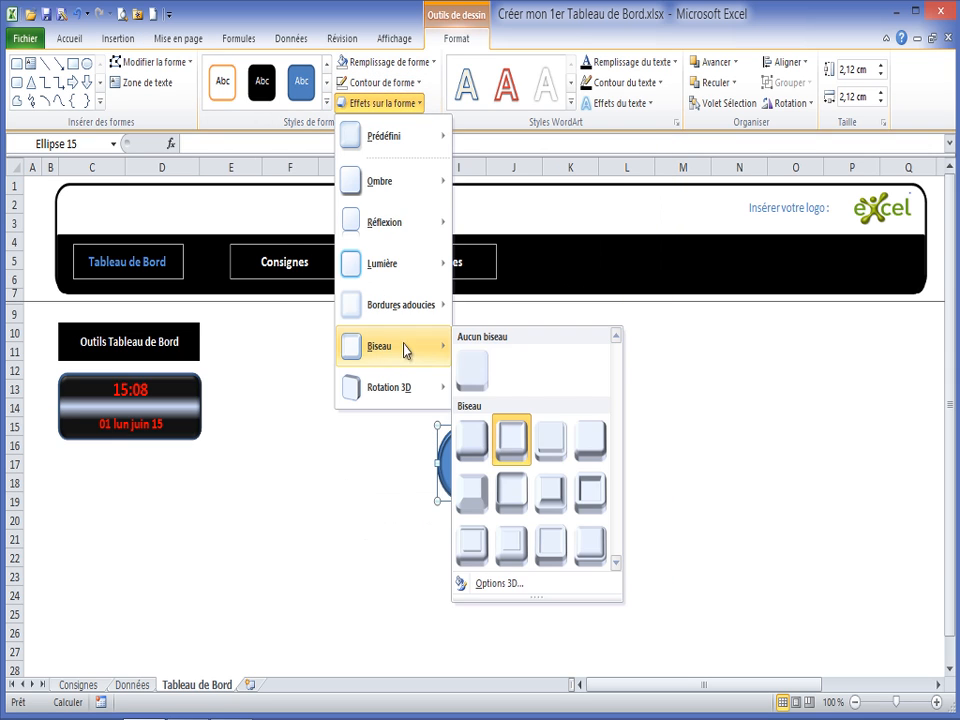
{"action": "left_click", "coordinate": [500, 583]}
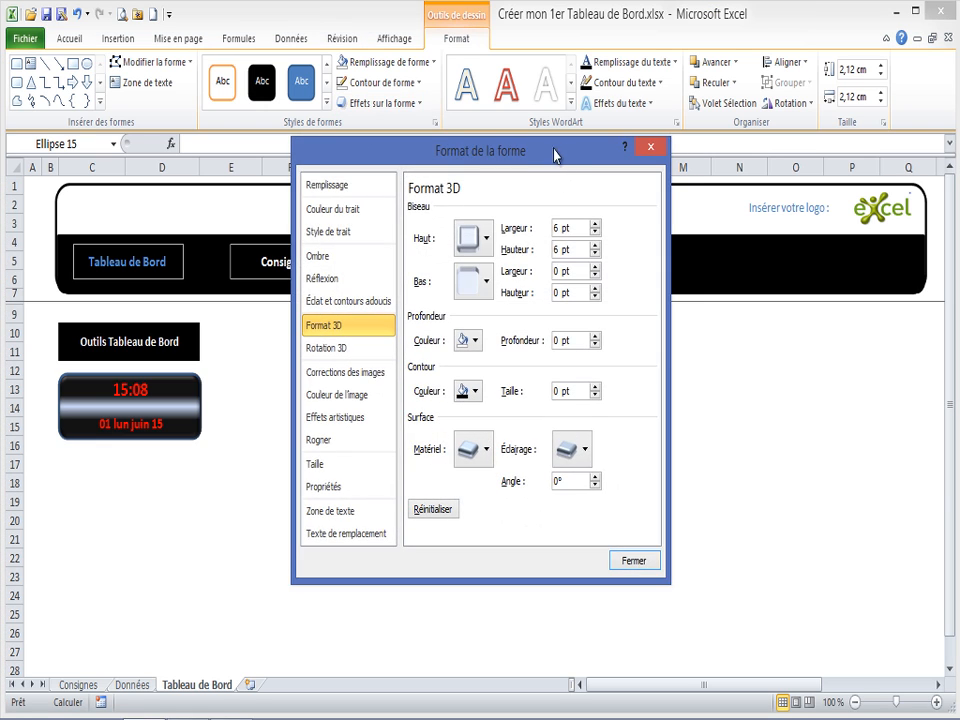
{"action": "left_click_drag", "start_coordinate": [554, 150], "coordinate": [310, 176]}
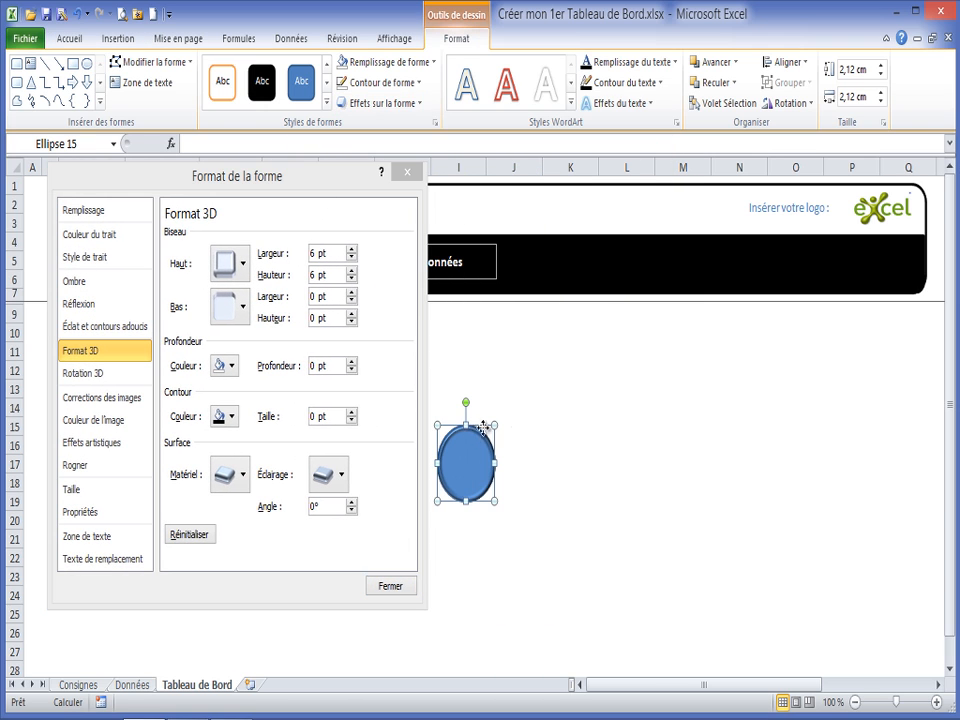
{"action": "left_click_drag", "start_coordinate": [483, 428], "coordinate": [636, 402]}
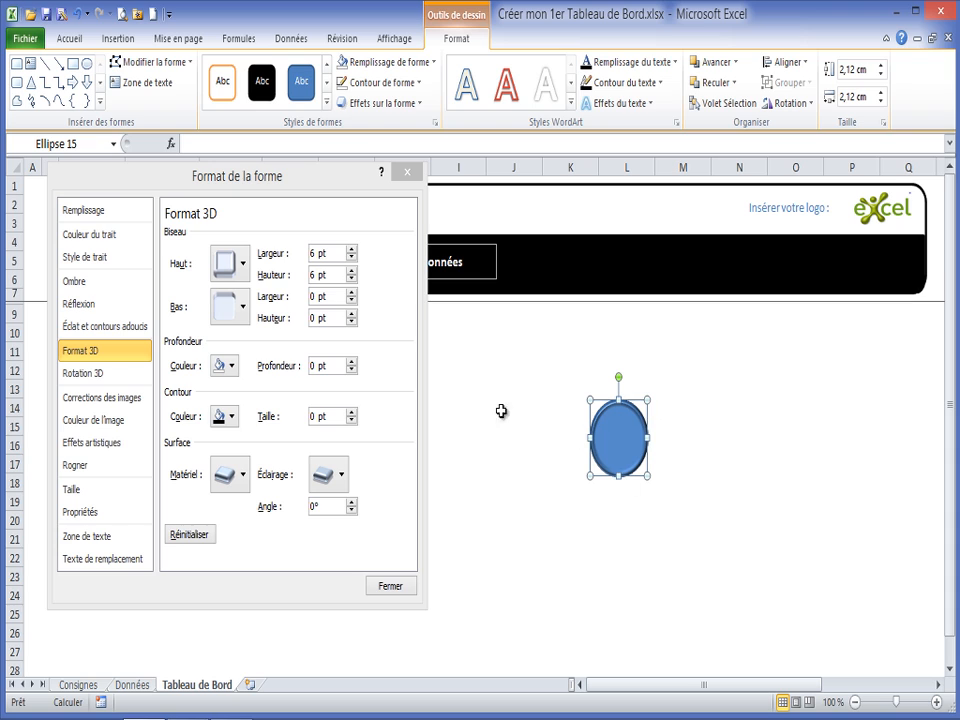
- Set the circle's top bevel to 10,5 pt wide and 7 pt high, and enlarge the circle to about 2,59 cm
{"action": "left_click", "coordinate": [351, 249]}
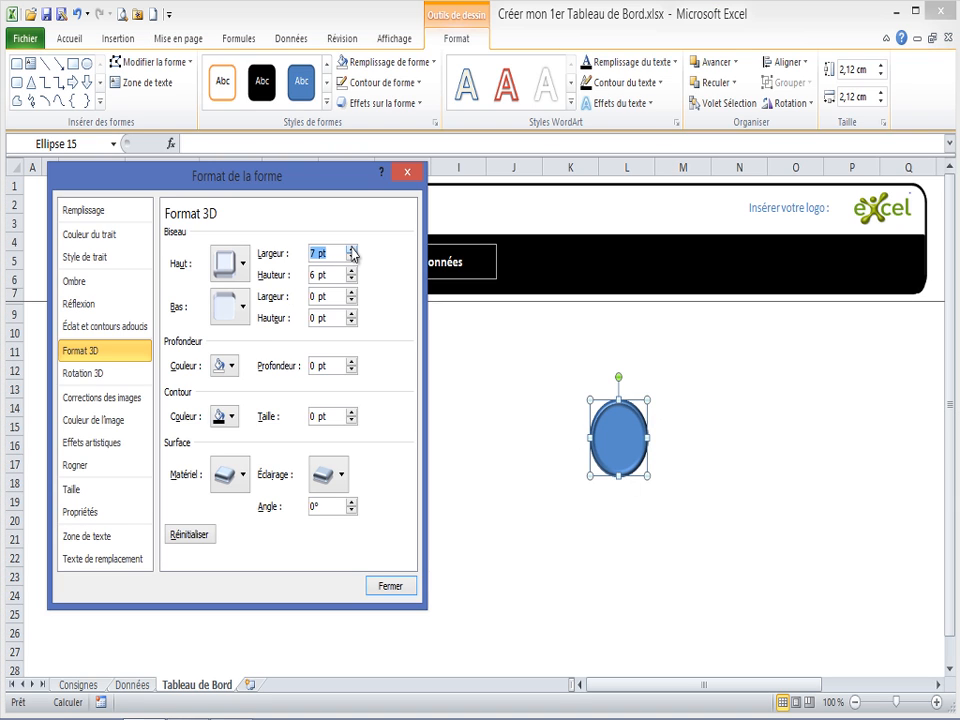
{"action": "left_click", "coordinate": [351, 250]}
{"action": "left_click", "coordinate": [351, 250]}
{"action": "left_click", "coordinate": [351, 250]}
{"action": "left_click", "coordinate": [351, 250]}
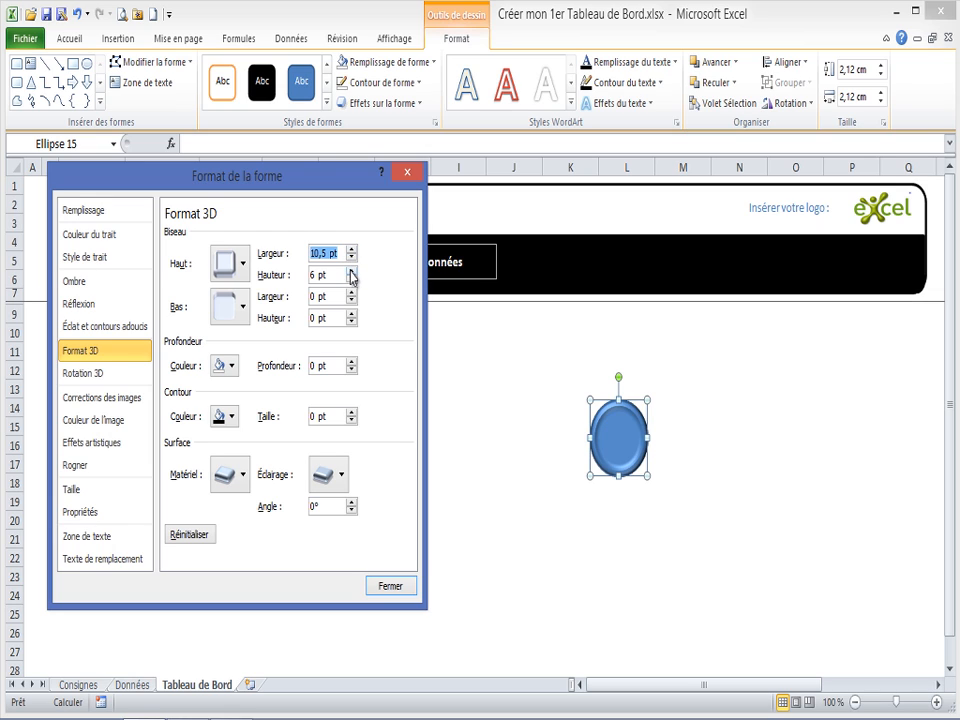
{"action": "left_click", "coordinate": [351, 271]}
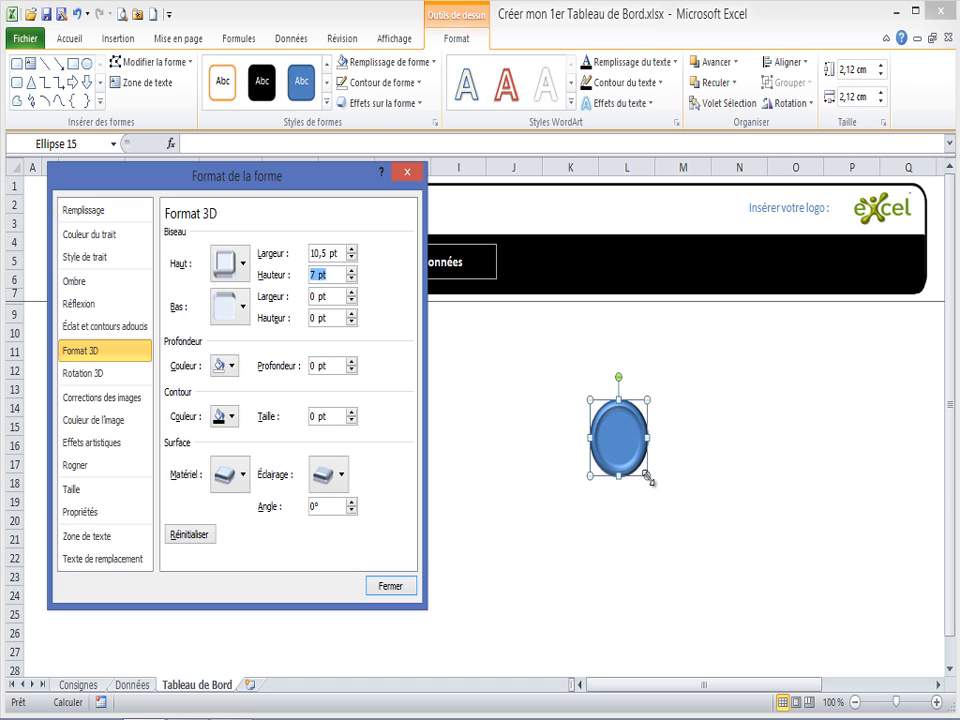
{"action": "left_click_drag", "start_coordinate": [648, 478], "coordinate": [659, 491]}
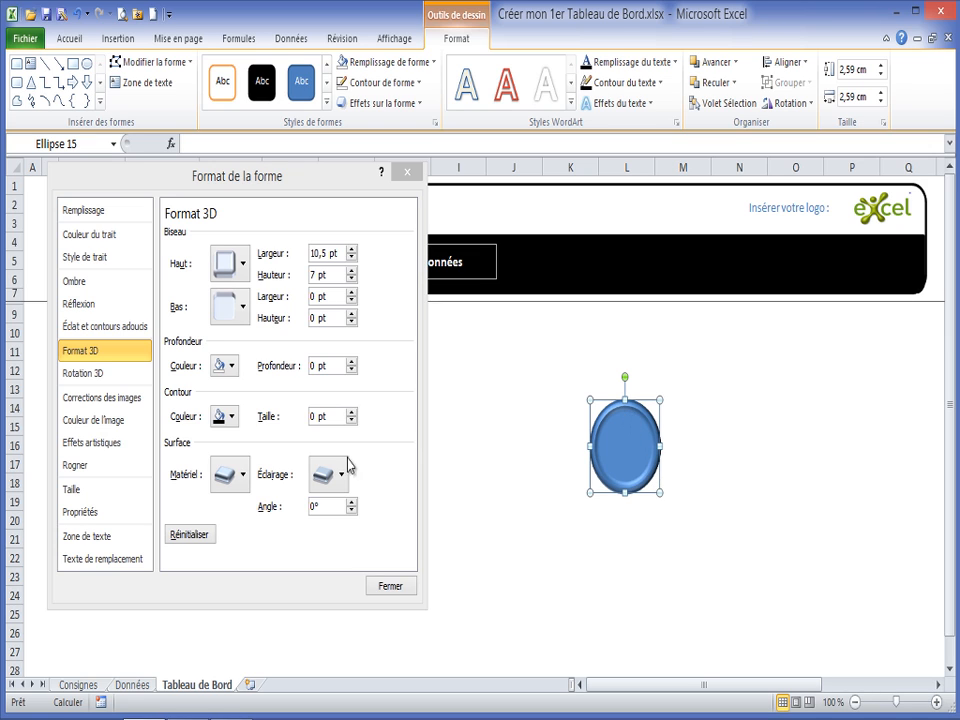
- Give the circle a radial gradient fill and colour its 34 % stop with the theme purple darkened by 25 %
{"action": "left_click", "coordinate": [100, 211]}
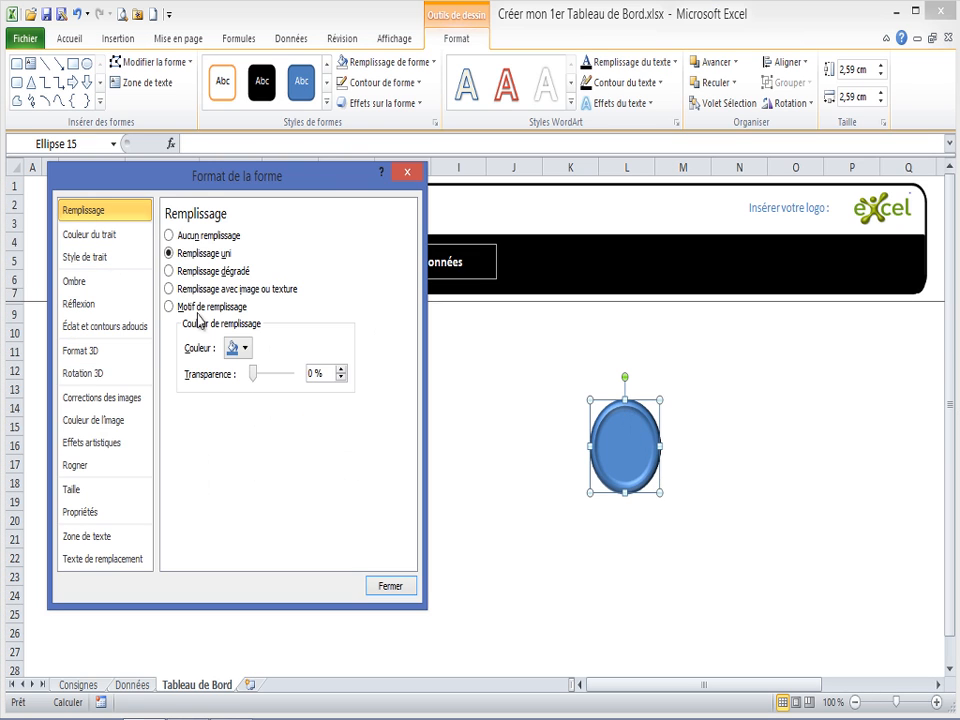
{"action": "left_click", "coordinate": [169, 271]}
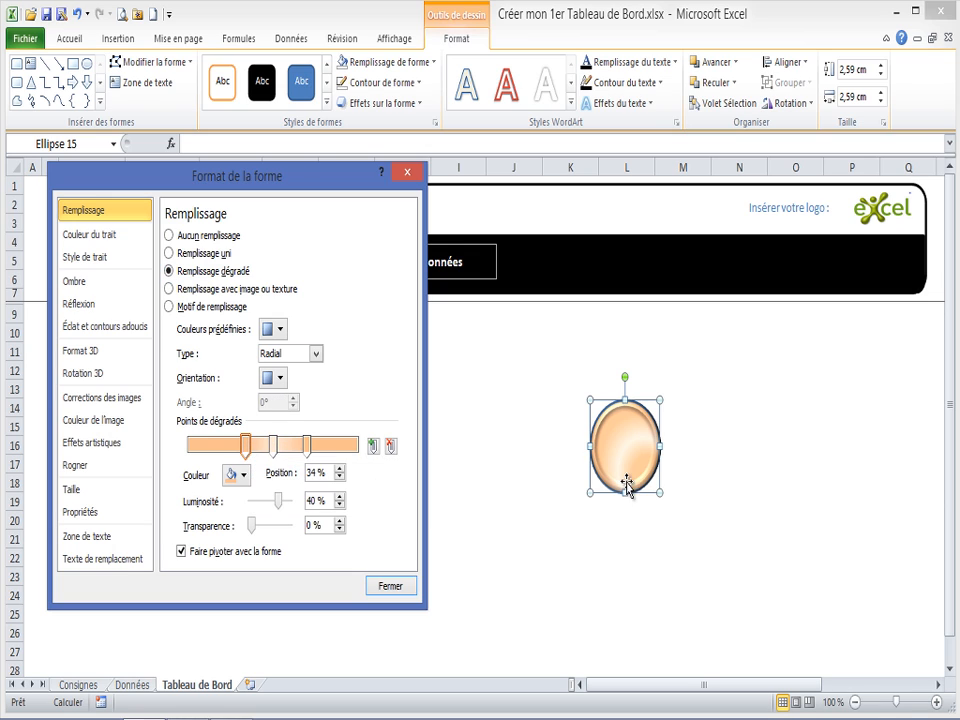
{"action": "left_click", "coordinate": [245, 476]}
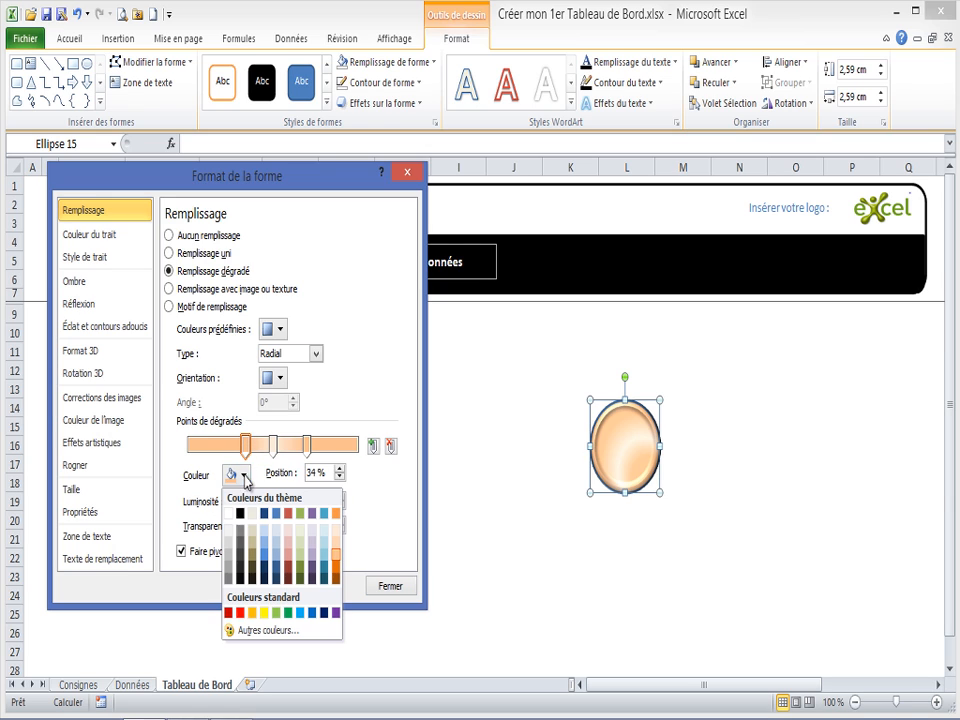
{"action": "left_click", "coordinate": [312, 566]}
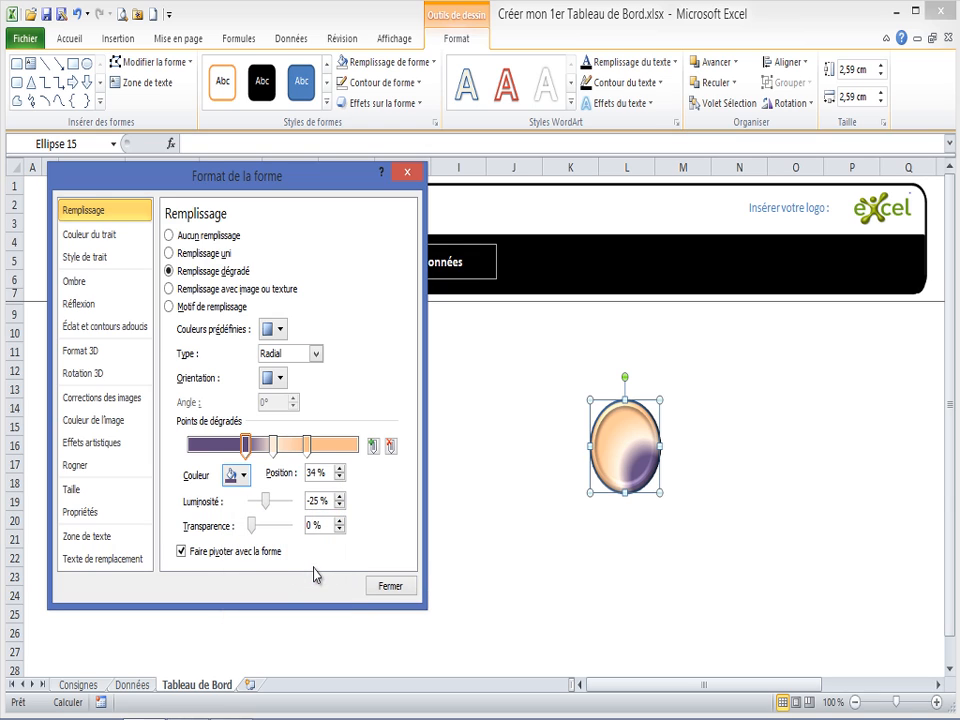
- Colour the circle's 70 % gradient stop with the theme purple darkened by 25 %, keeping the radial gradient type
{"action": "left_click", "coordinate": [312, 443]}
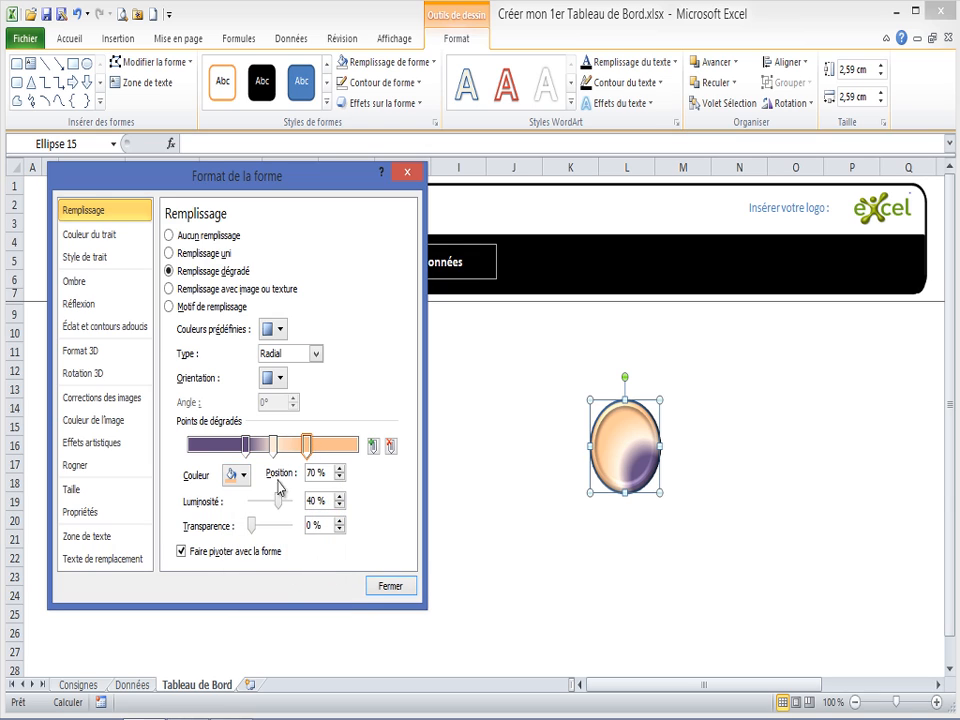
{"action": "left_click", "coordinate": [242, 476]}
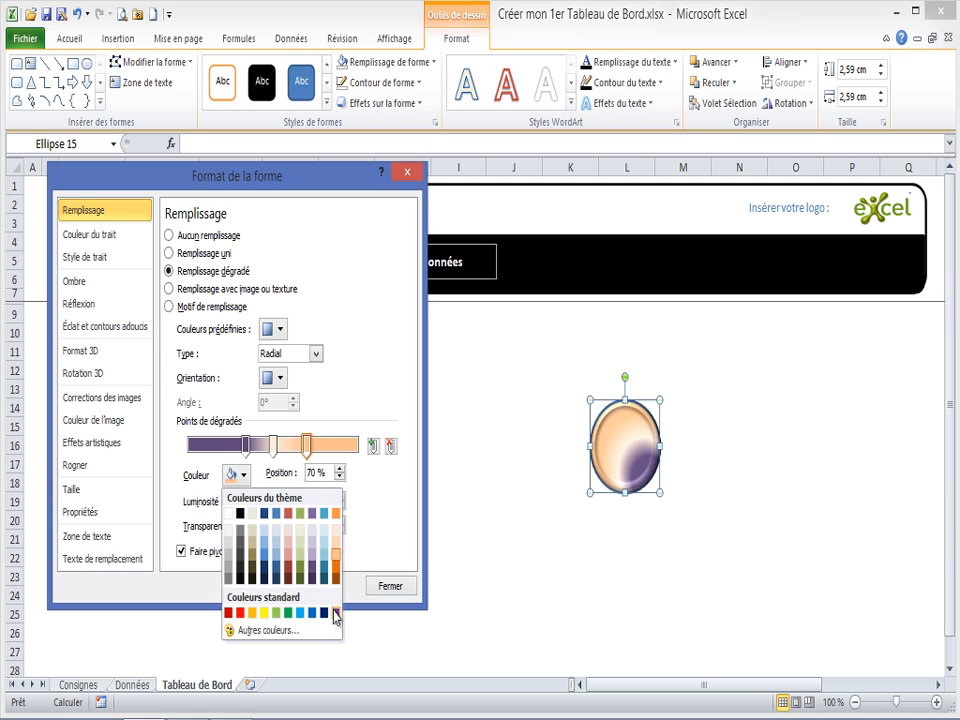
{"action": "left_click", "coordinate": [313, 572]}
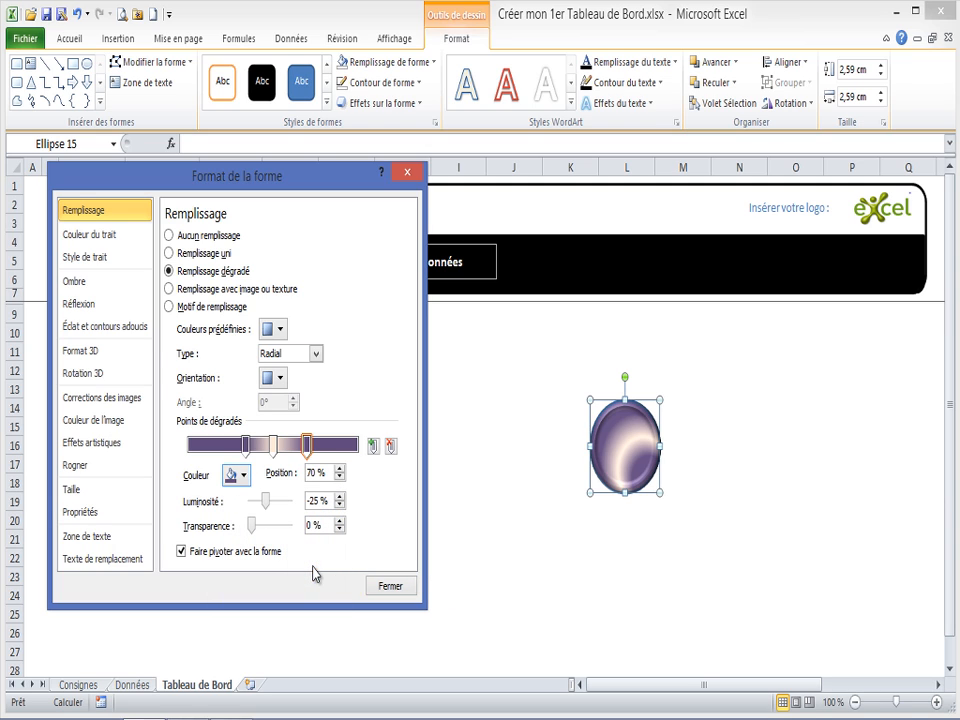
{"action": "left_click", "coordinate": [316, 355]}
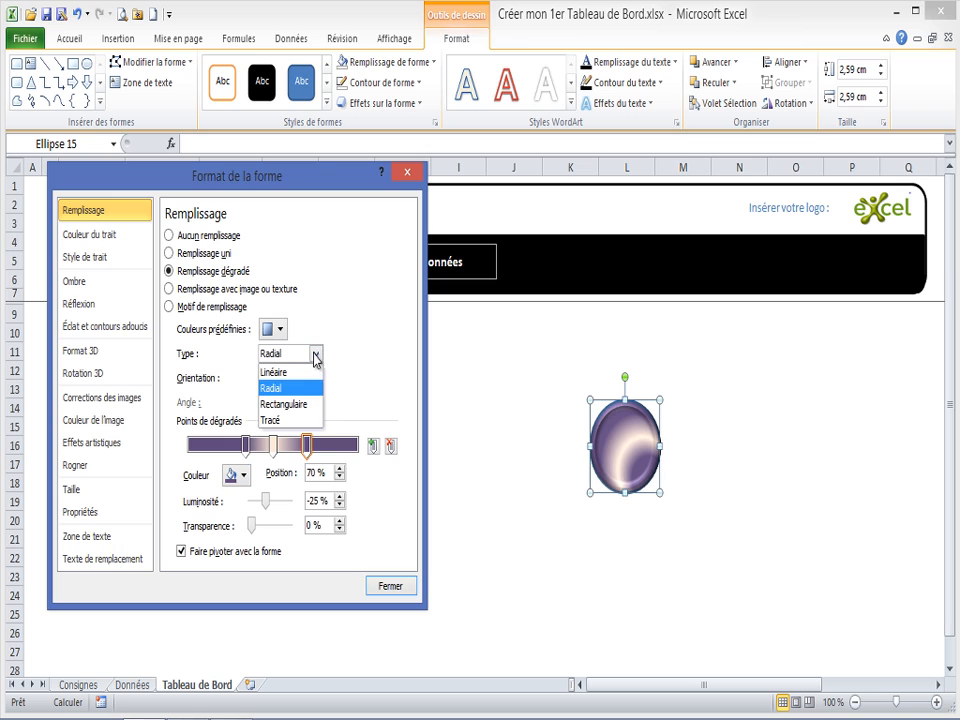
{"action": "left_click", "coordinate": [276, 388]}
- Try other brightness and transparency values on the 50 % gradient stop and colour it with the theme white
{"action": "left_click", "coordinate": [273, 446]}
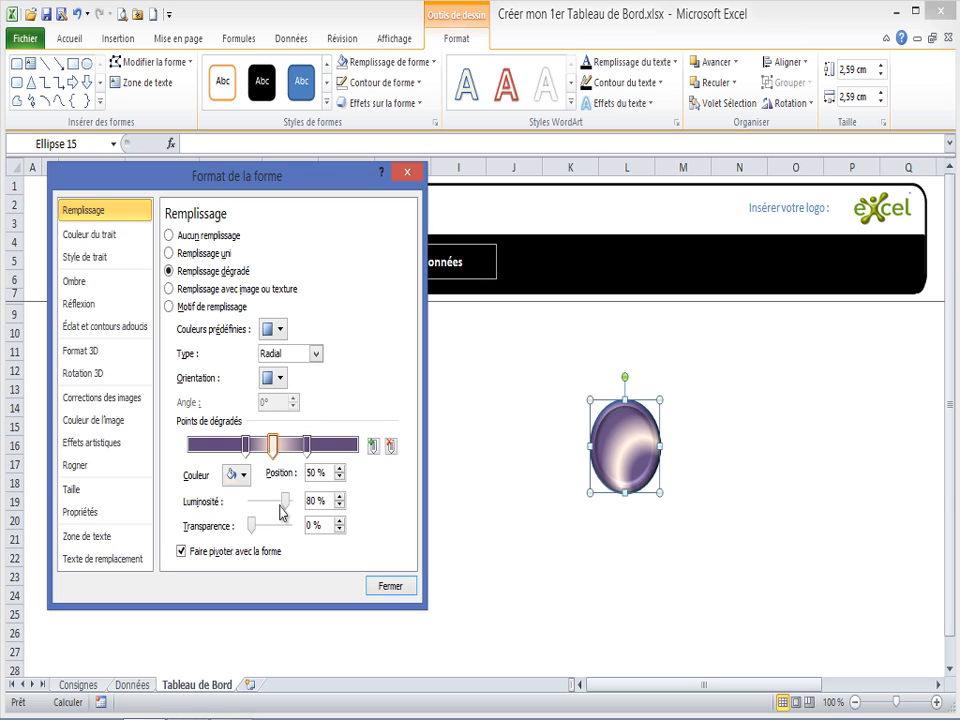
{"action": "left_click_drag", "start_coordinate": [284, 503], "coordinate": [265, 516]}
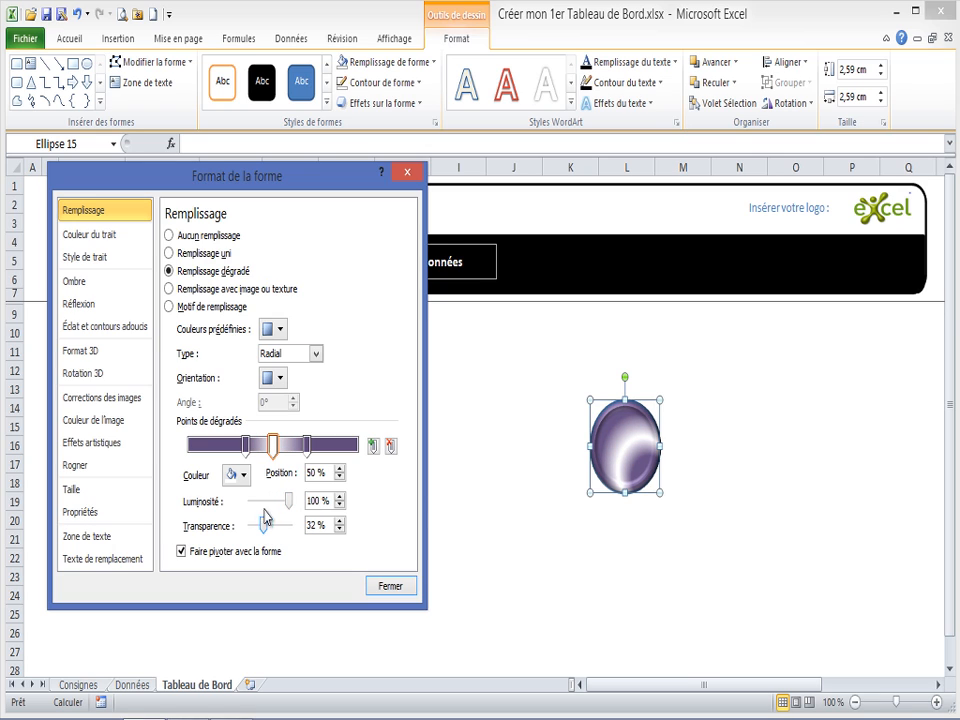
{"action": "left_click", "coordinate": [244, 476]}
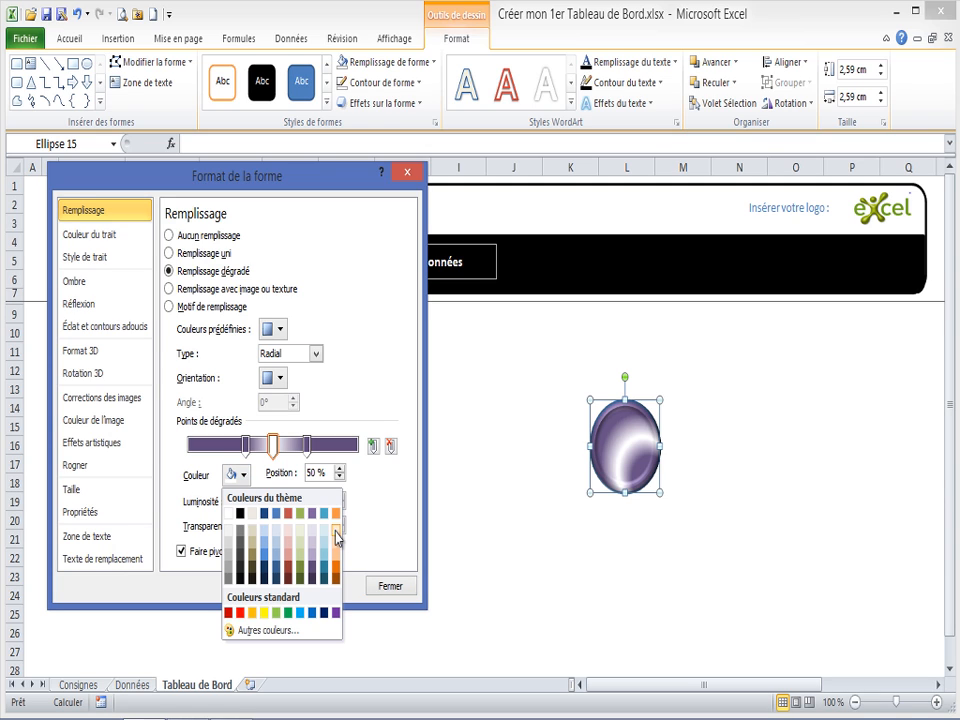
{"action": "left_click", "coordinate": [231, 512]}
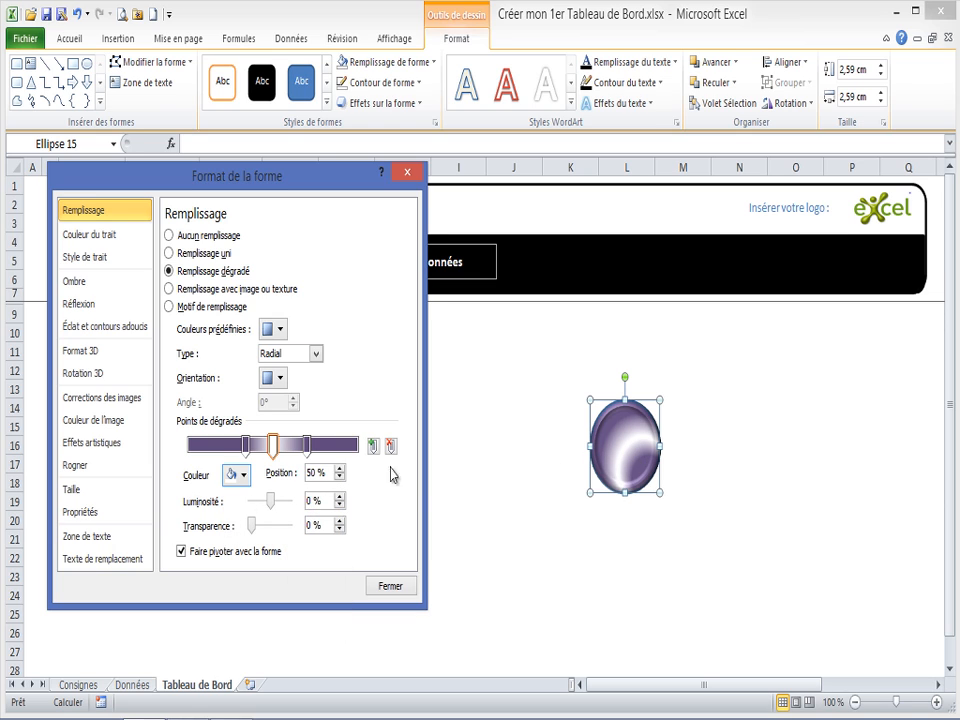
- Move the outer gradient stops to 27 % and 69 % and colour the 50 % stop with the theme purple lightened by 60 %
{"action": "mouse_move", "coordinate": [307, 446]}
{"action": "left_mouse_down"}
{"action": "mouse_move", "coordinate": [359, 448]}
{"action": "mouse_move", "coordinate": [296, 448]}
{"action": "mouse_move", "coordinate": [305, 448]}
{"action": "left_mouse_up"}
{"action": "left_click_drag", "start_coordinate": [232, 452], "coordinate": [233, 446]}
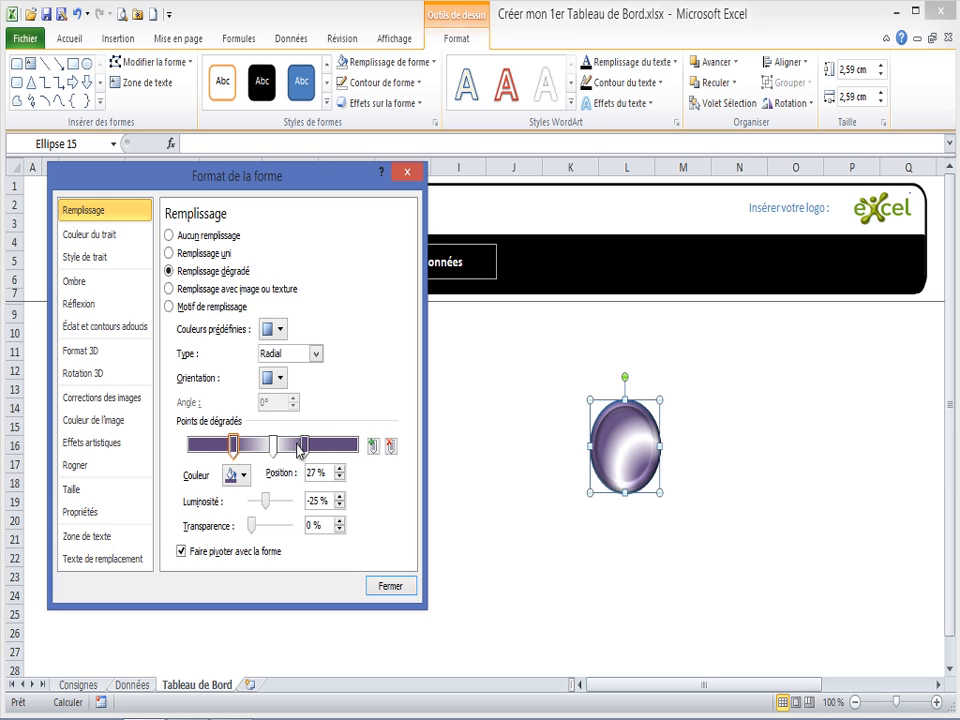
{"action": "left_click", "coordinate": [273, 445]}
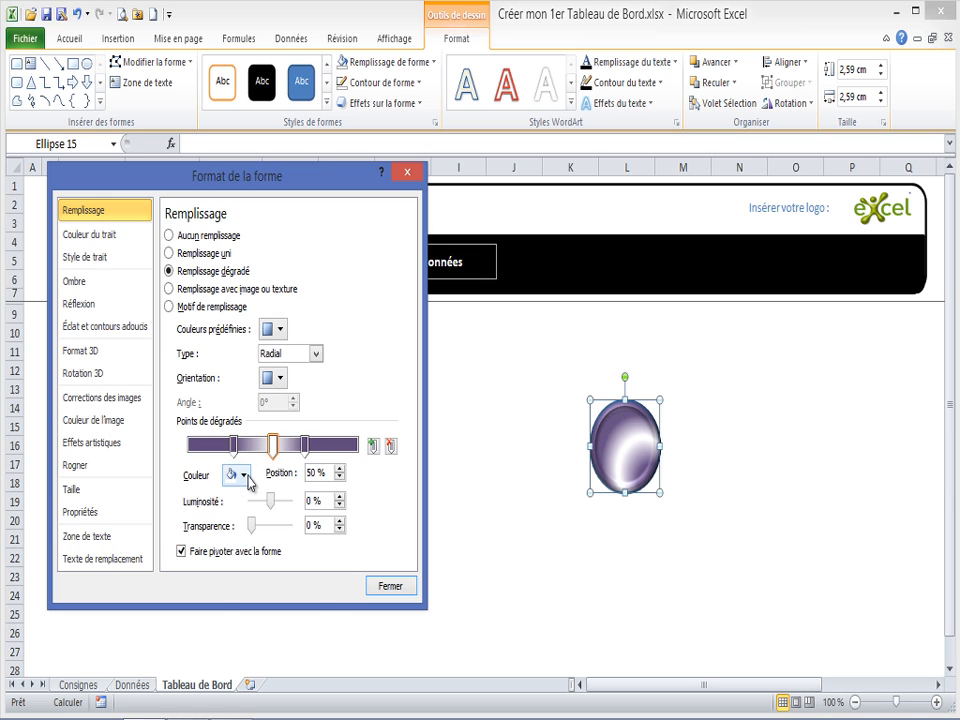
{"action": "left_click", "coordinate": [243, 476]}
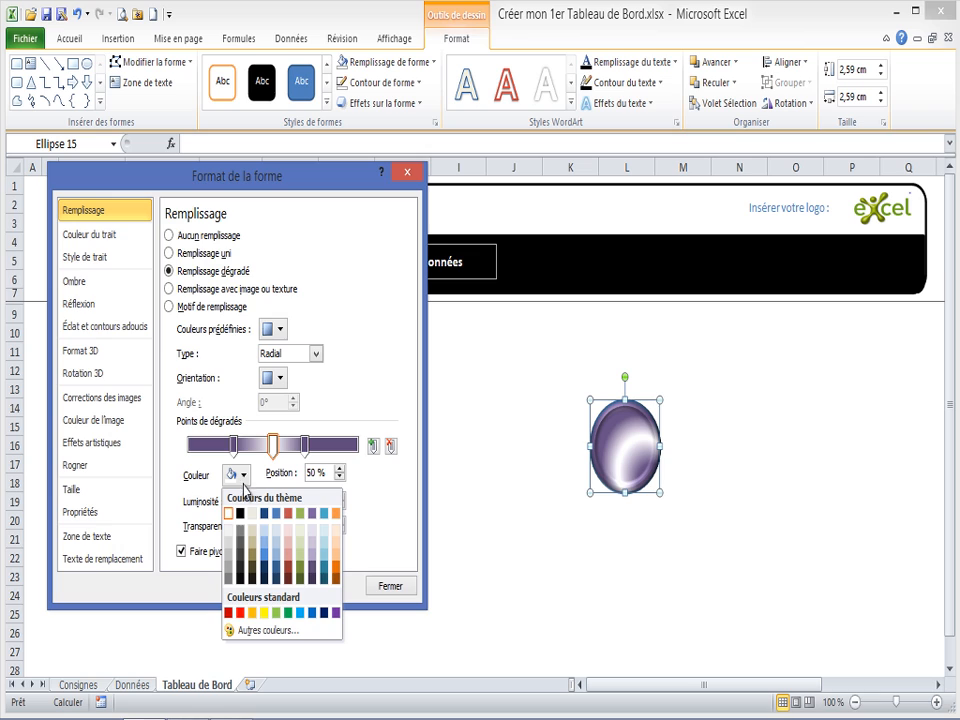
{"action": "left_click", "coordinate": [313, 545]}
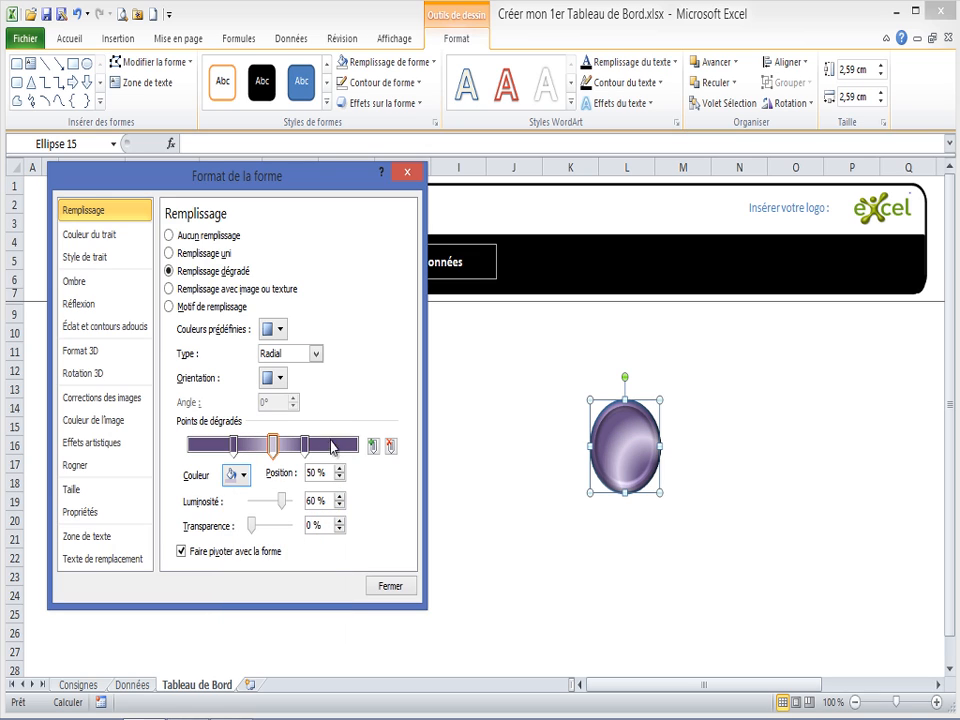
- Switch the circle's gradient type to linear (Linéaire) at a 45° angle
{"action": "left_click", "coordinate": [317, 354]}
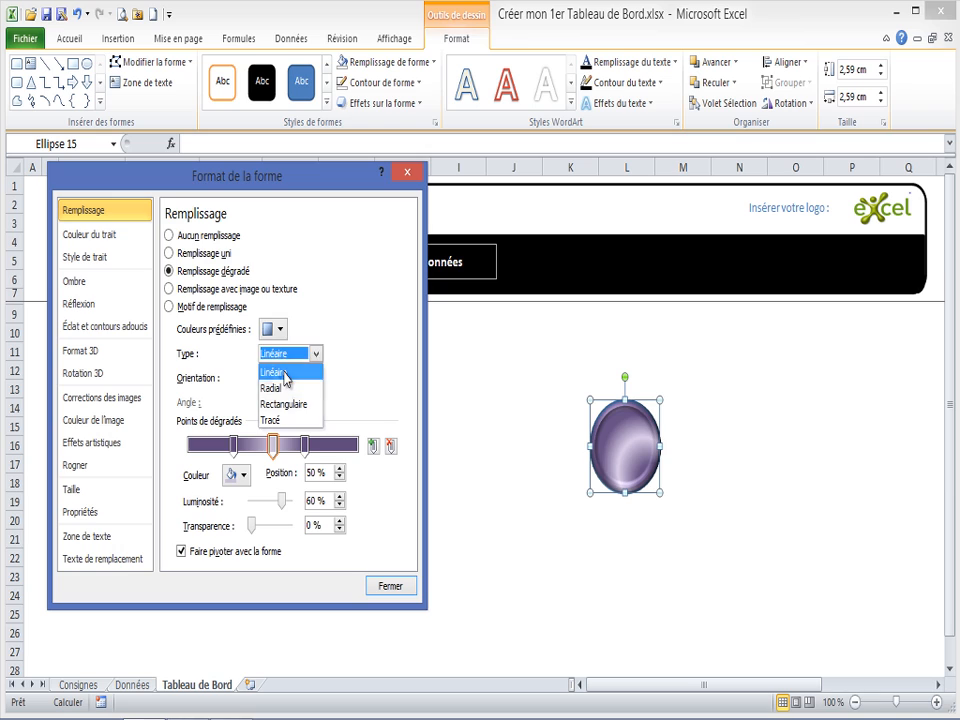
{"action": "left_click", "coordinate": [287, 366]}
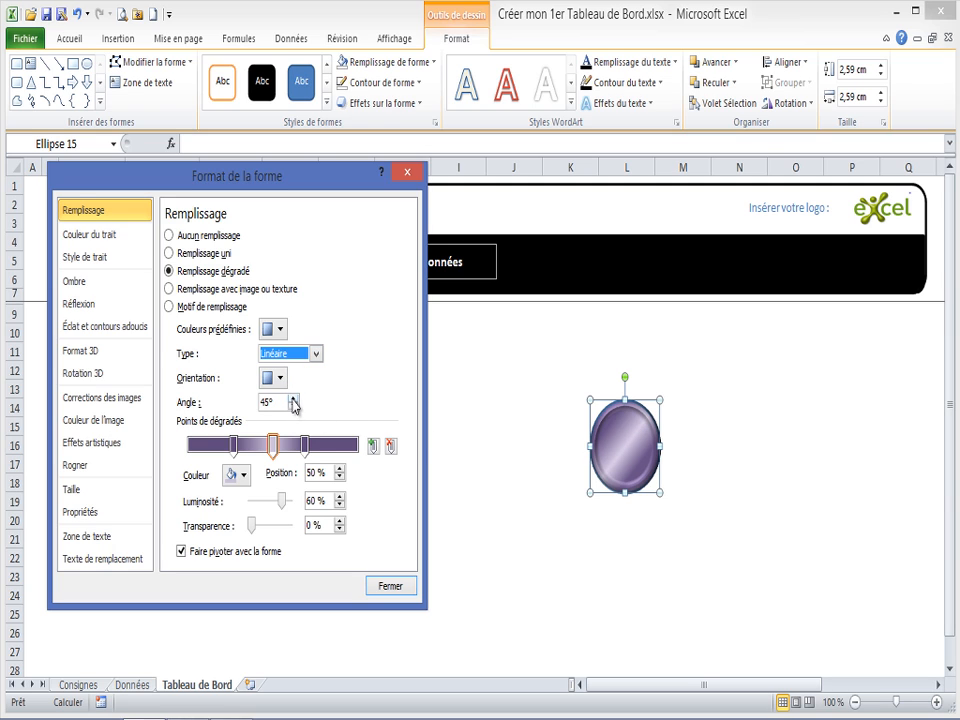
{"action": "mouse_move", "coordinate": [625, 401]}
{"action": "left_mouse_down"}
{"action": "mouse_move", "coordinate": [614, 403]}
{"action": "mouse_move", "coordinate": [623, 401]}
{"action": "left_mouse_up"}
- Duplicate the purple circle and place the copy around column N, level with the original
{"action": "left_click", "coordinate": [649, 497]}
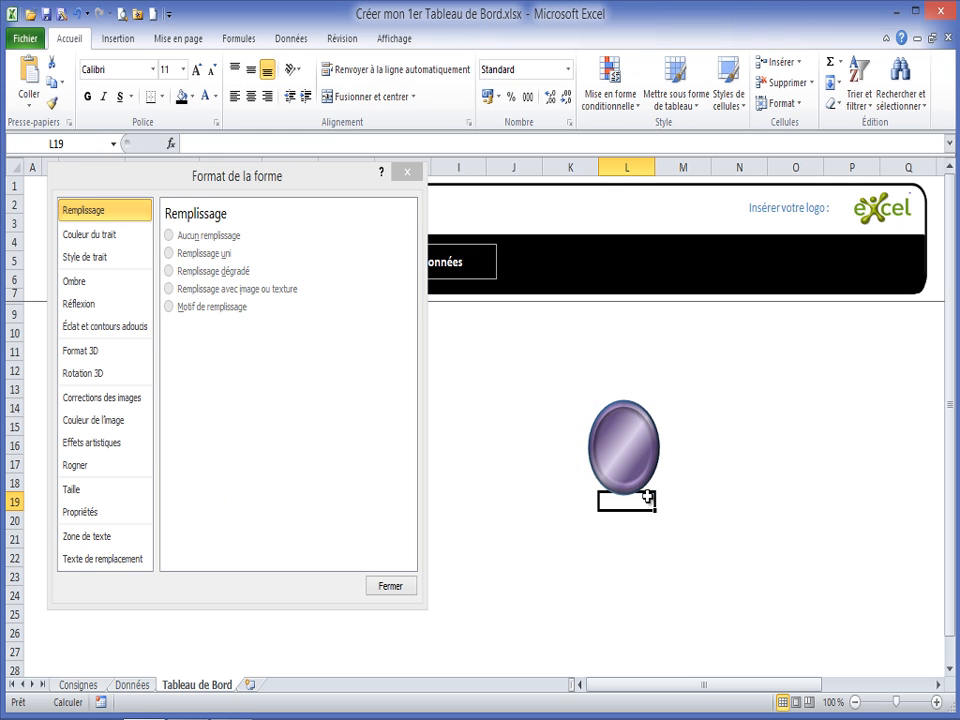
{"action": "left_click", "coordinate": [619, 452]}
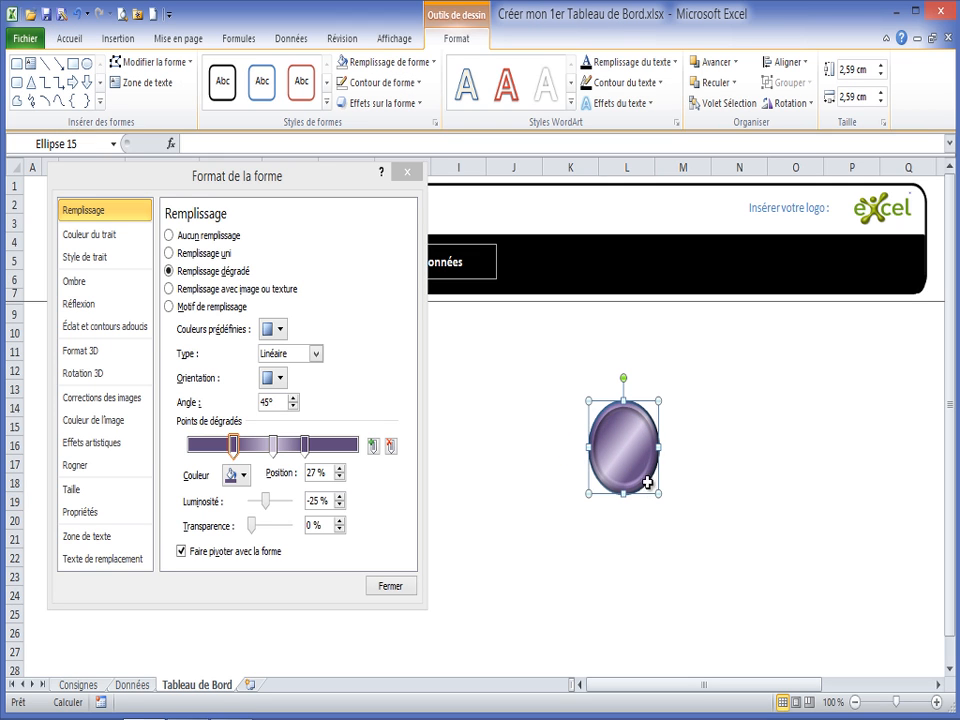
{"action": "left_click_drag", "start_coordinate": [650, 500], "coordinate": [778, 506]}
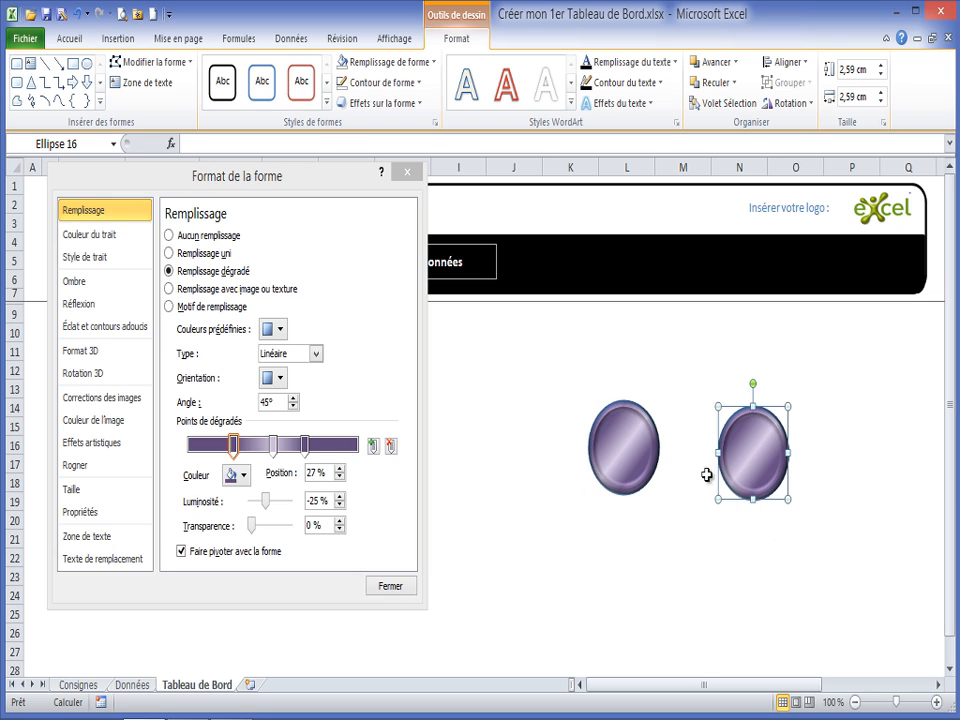
- Colour the copy's 27 % and 69 % gradient stops with the theme orange darkened by 25 %, and its 50 % stop with a light theme orange
{"action": "left_click", "coordinate": [235, 446]}
{"action": "left_click", "coordinate": [240, 474]}
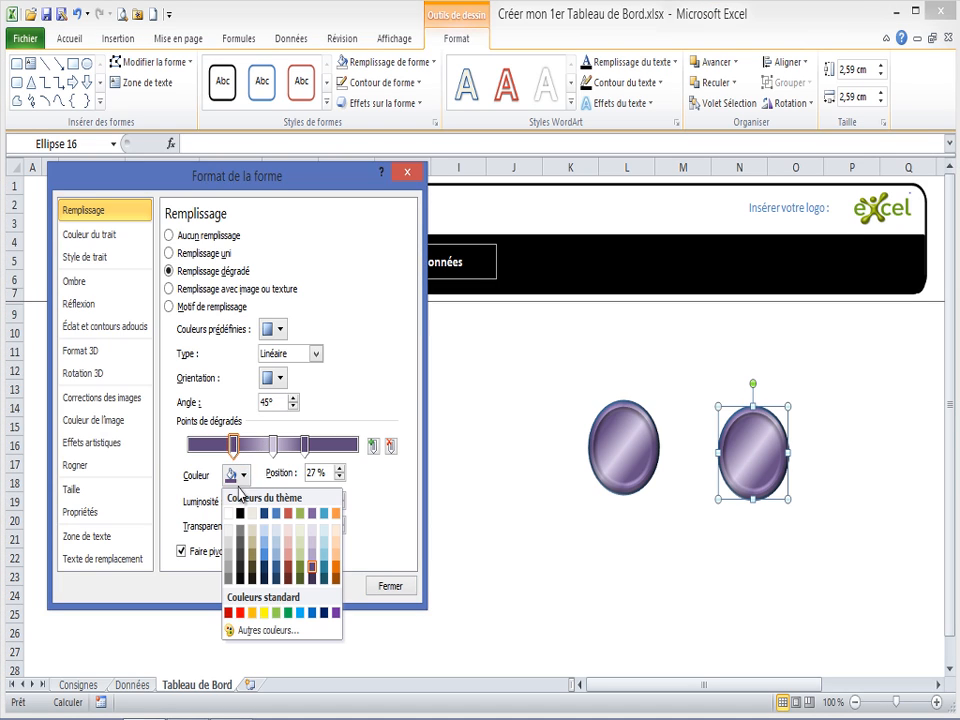
{"action": "left_click", "coordinate": [337, 569]}
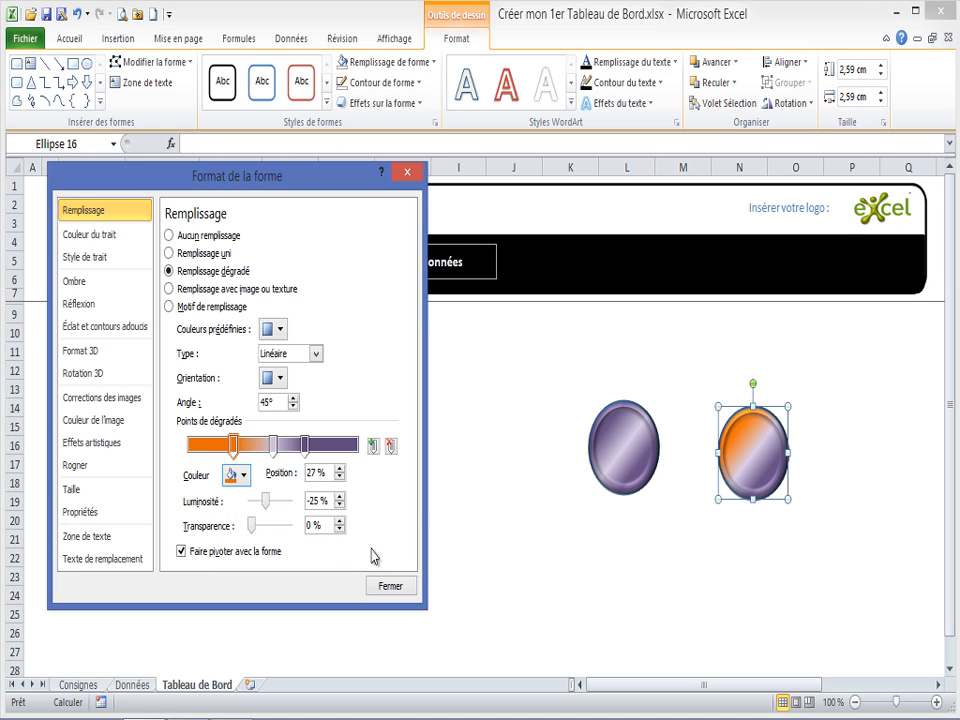
{"action": "left_click", "coordinate": [306, 444]}
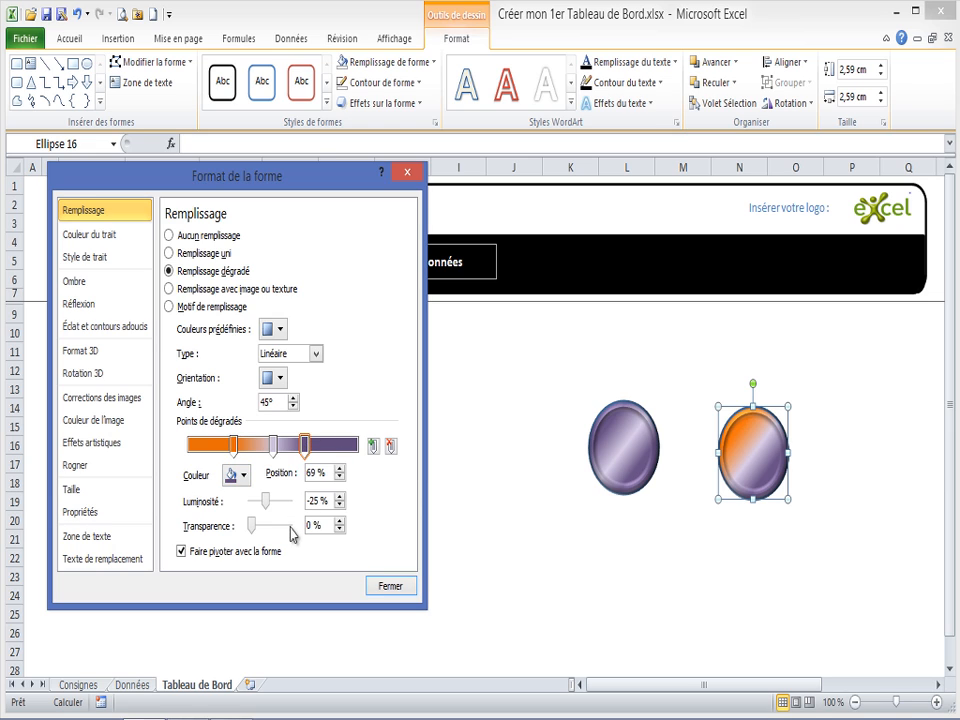
{"action": "left_click", "coordinate": [240, 474]}
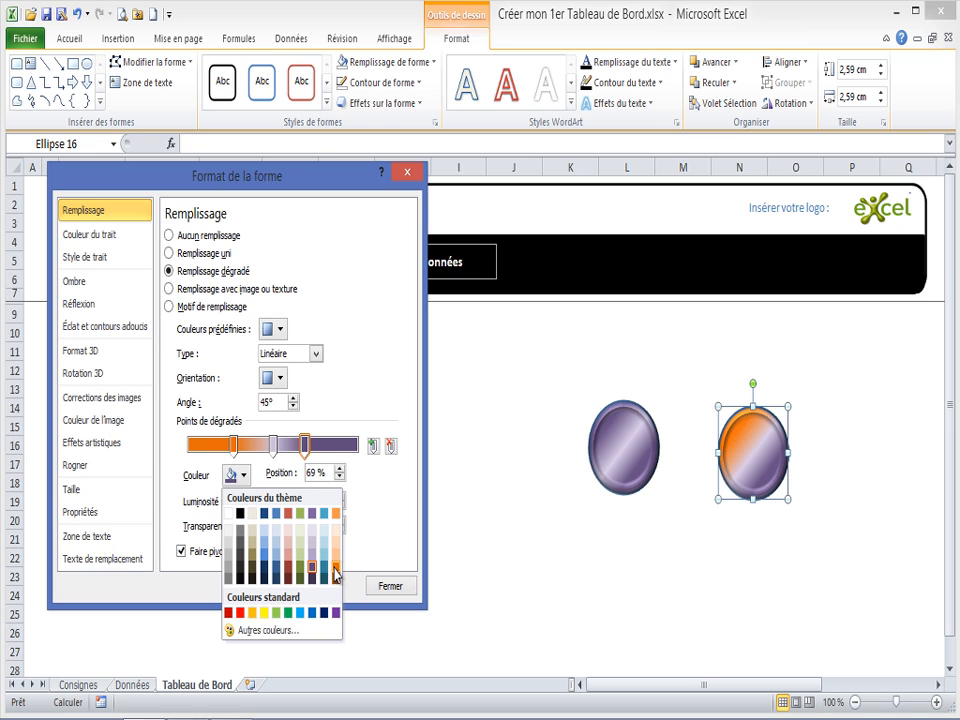
{"action": "left_click", "coordinate": [336, 569]}
{"action": "left_click", "coordinate": [277, 445]}
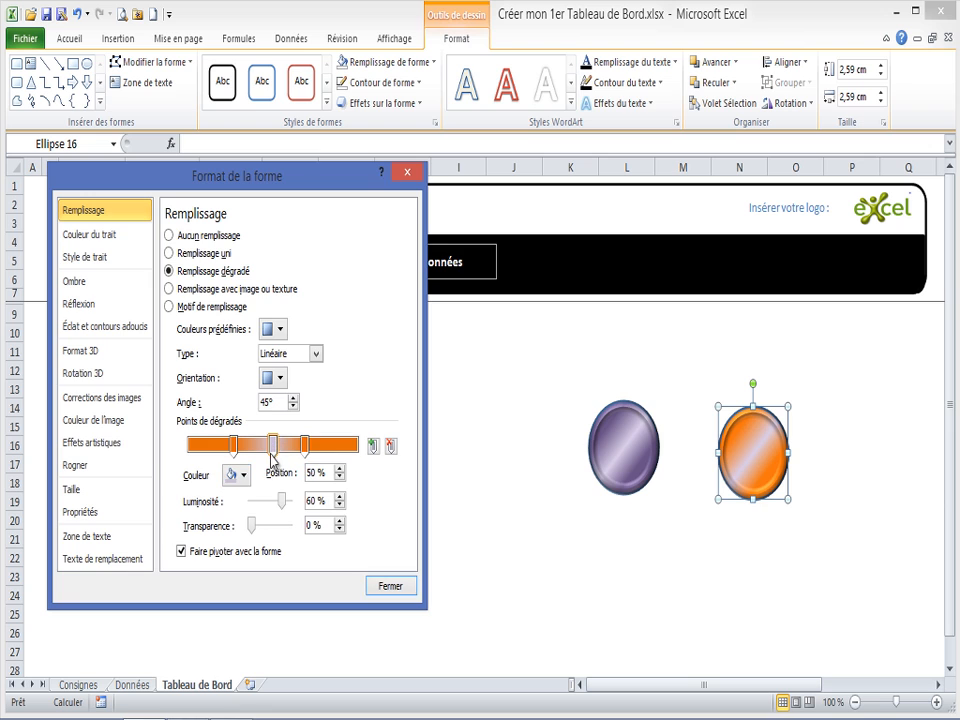
{"action": "left_click", "coordinate": [240, 474]}
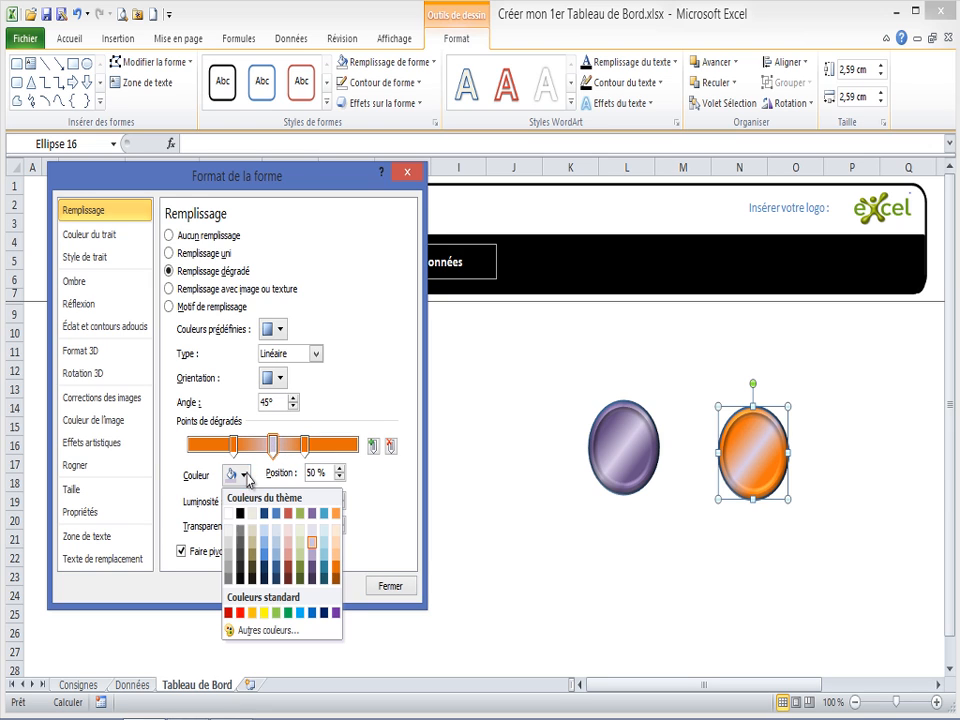
{"action": "left_click", "coordinate": [337, 548]}
{"action": "left_click", "coordinate": [699, 544]}
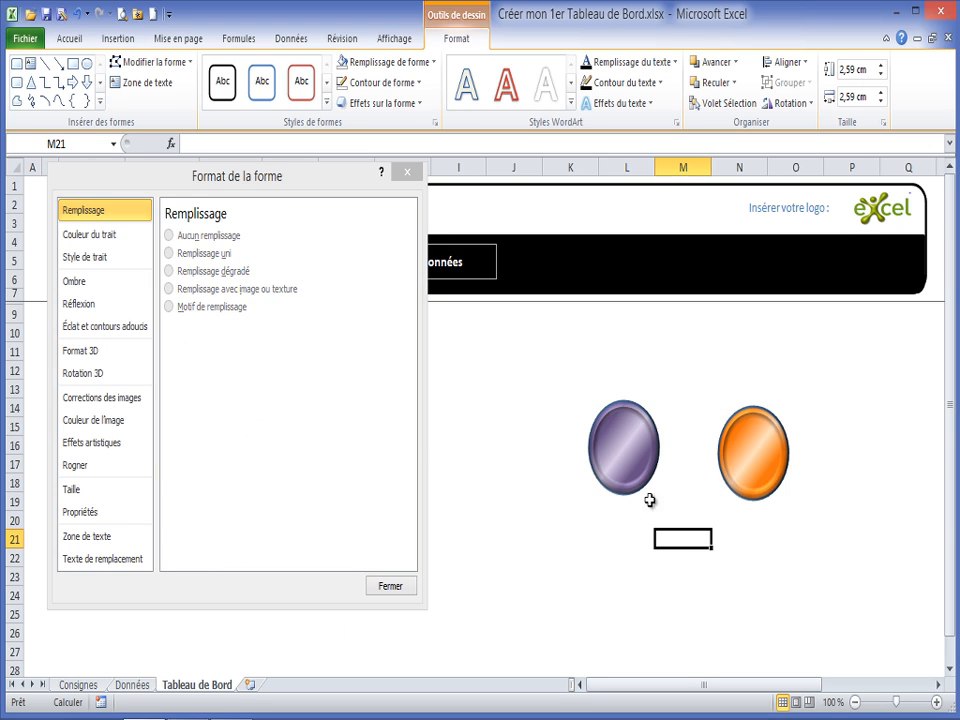
- Close the shape formatting dialog and move the purple circle to column C, just below the clock panel
{"action": "left_click", "coordinate": [618, 445]}
{"action": "left_click", "coordinate": [736, 452]}
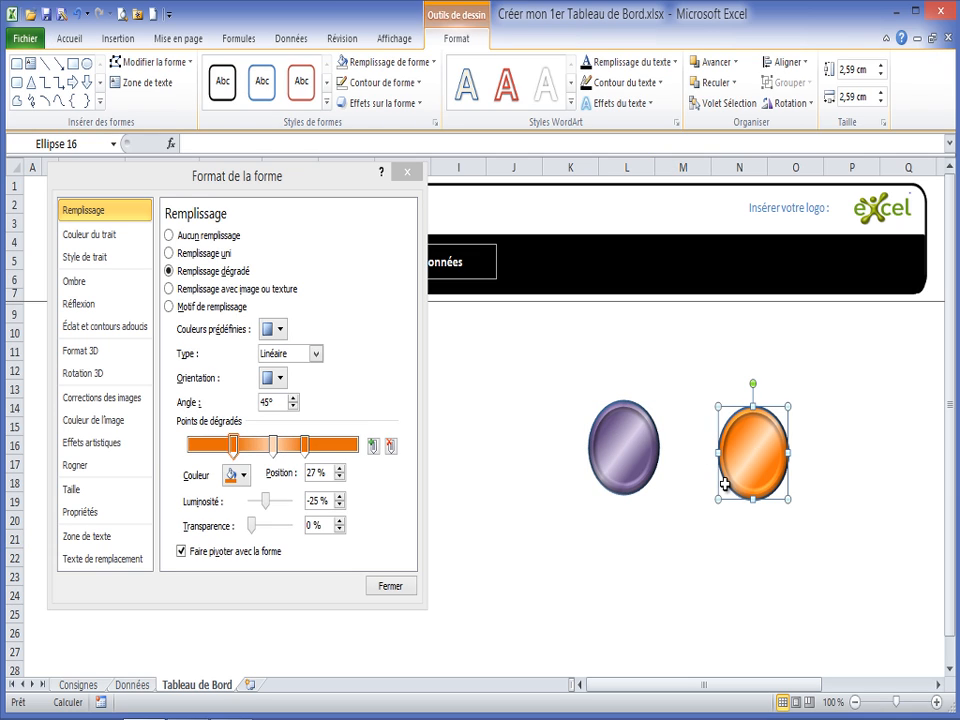
{"action": "left_click", "coordinate": [643, 480]}
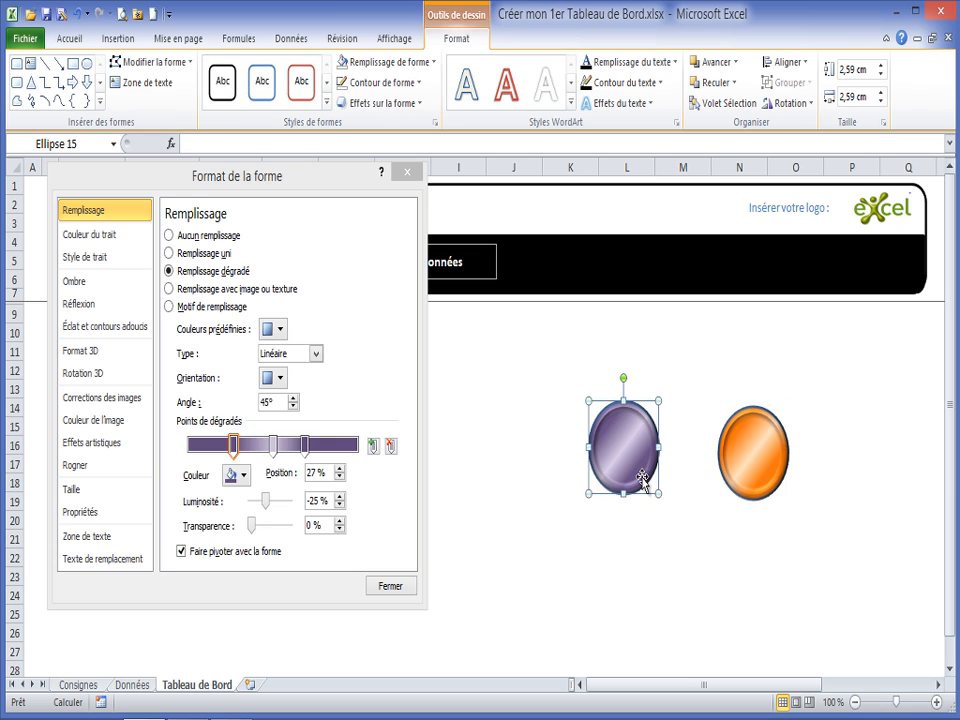
{"action": "left_click", "coordinate": [407, 173]}
{"action": "left_click_drag", "start_coordinate": [637, 500], "coordinate": [111, 550]}
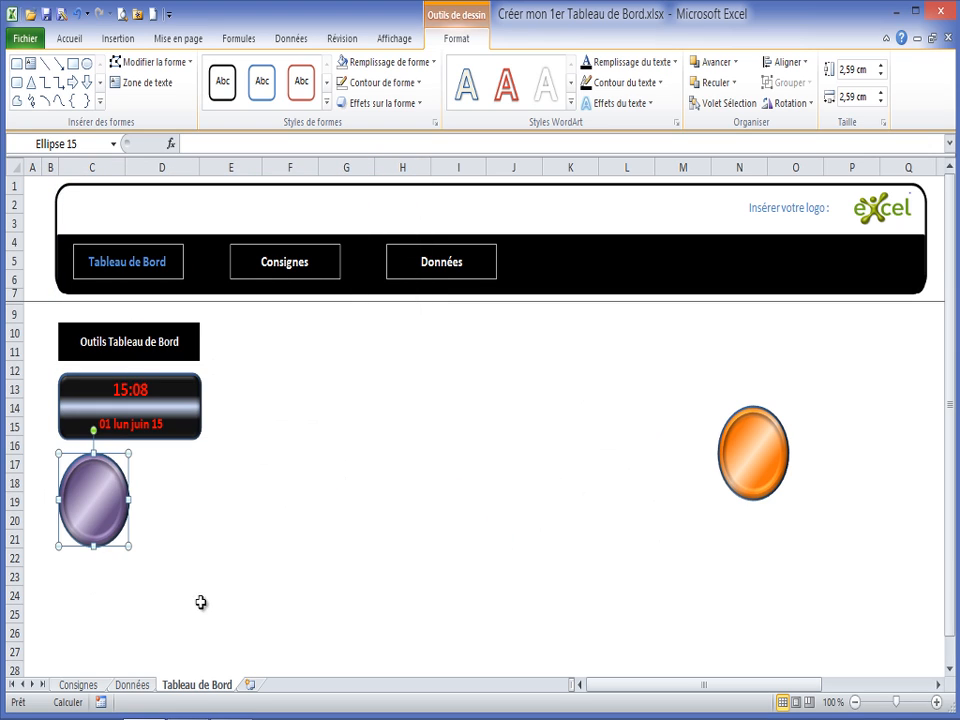
- Place the orange circle in column D, beside the purple circle below the clock panel, and nudge the purple one slightly away from it
{"action": "left_click", "coordinate": [765, 508]}
{"action": "left_click", "coordinate": [762, 497]}
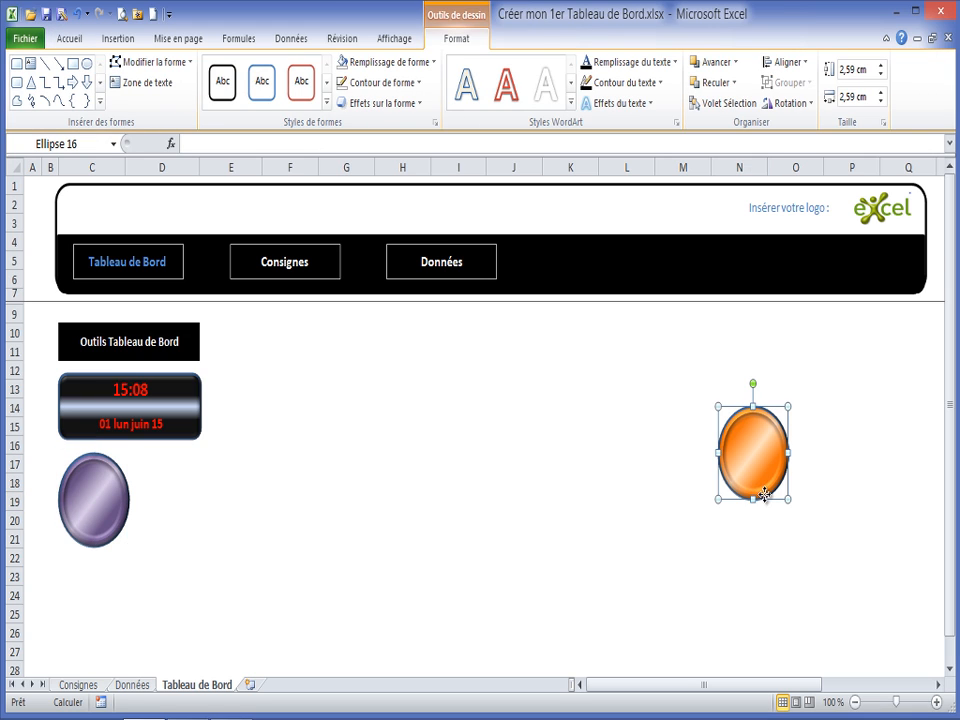
{"action": "left_click_drag", "start_coordinate": [764, 493], "coordinate": [183, 546]}
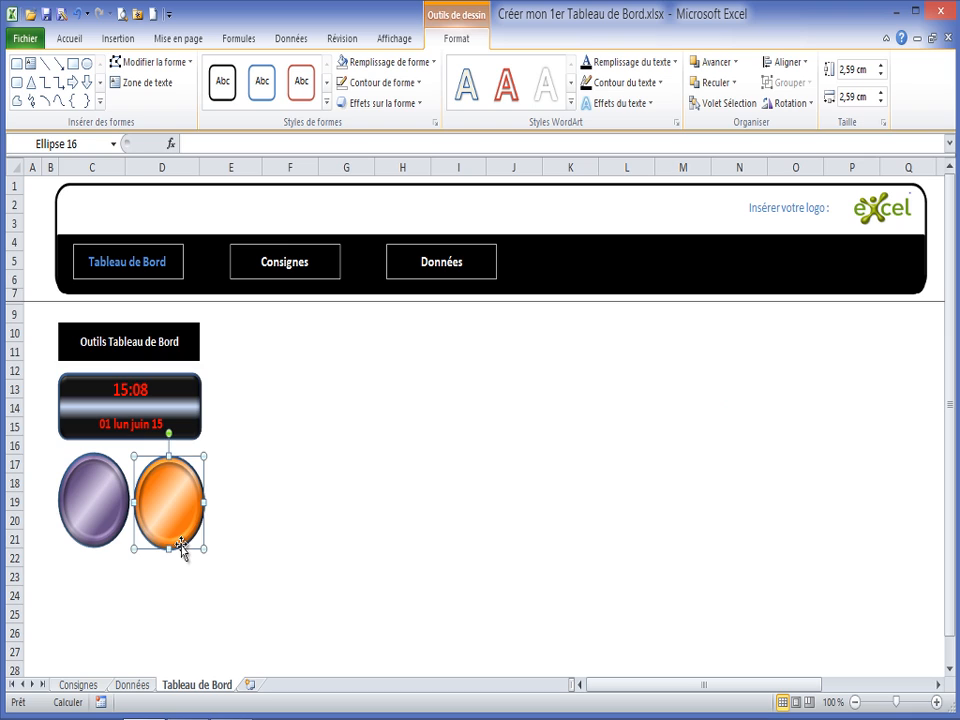
{"action": "left_click", "coordinate": [100, 535]}
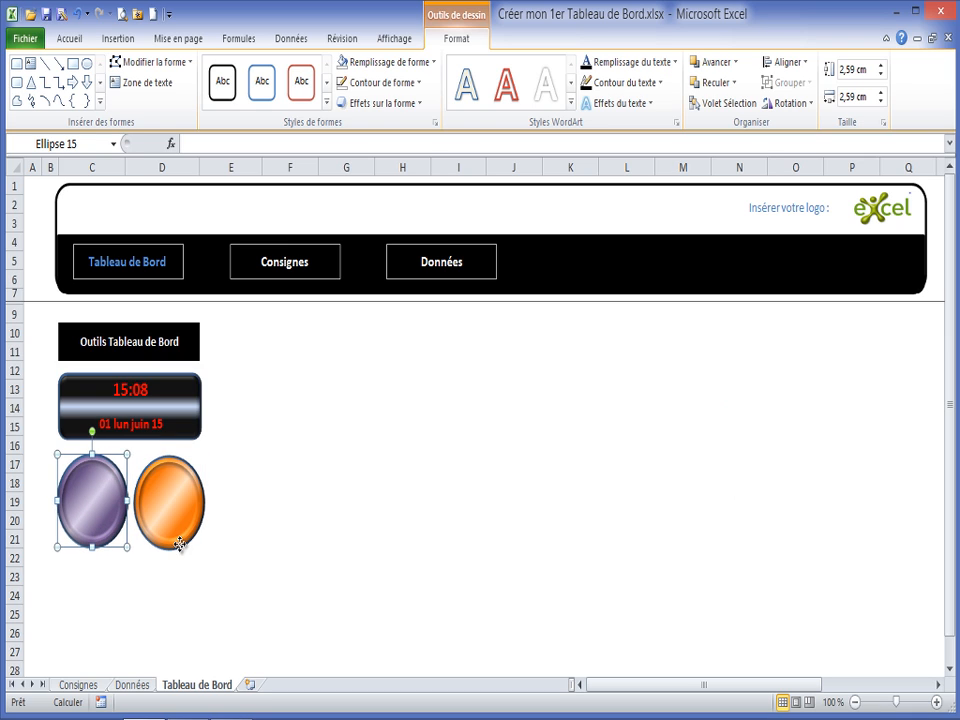
{"action": "left_click", "coordinate": [180, 543]}
- Check the purple circle's object positioning properties and close the dialog
{"action": "left_click", "coordinate": [96, 514]}
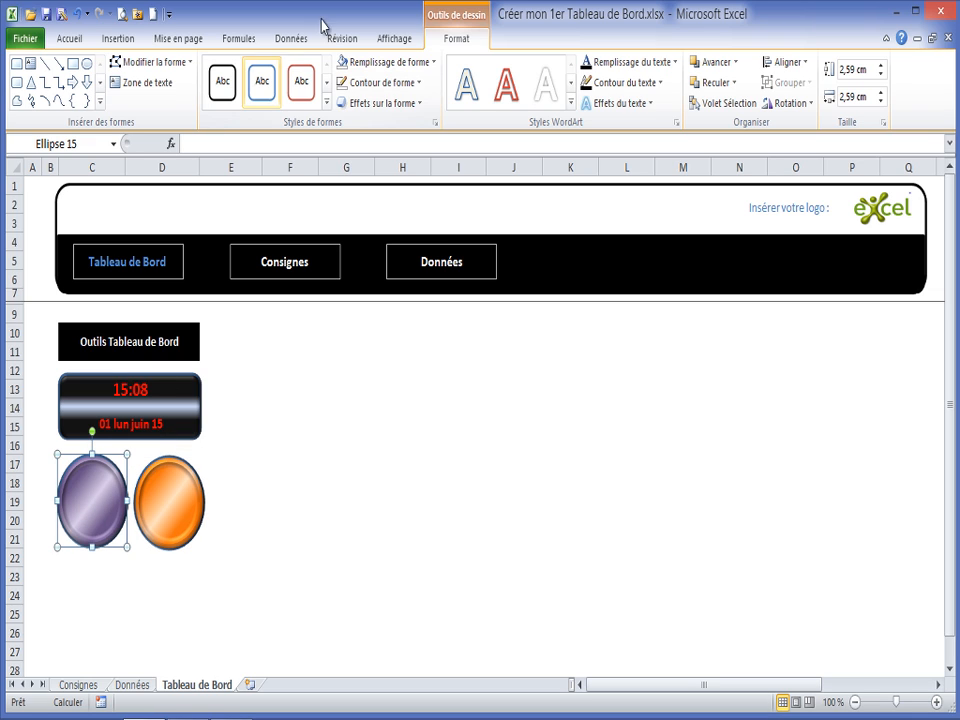
{"action": "right_click", "coordinate": [122, 549]}
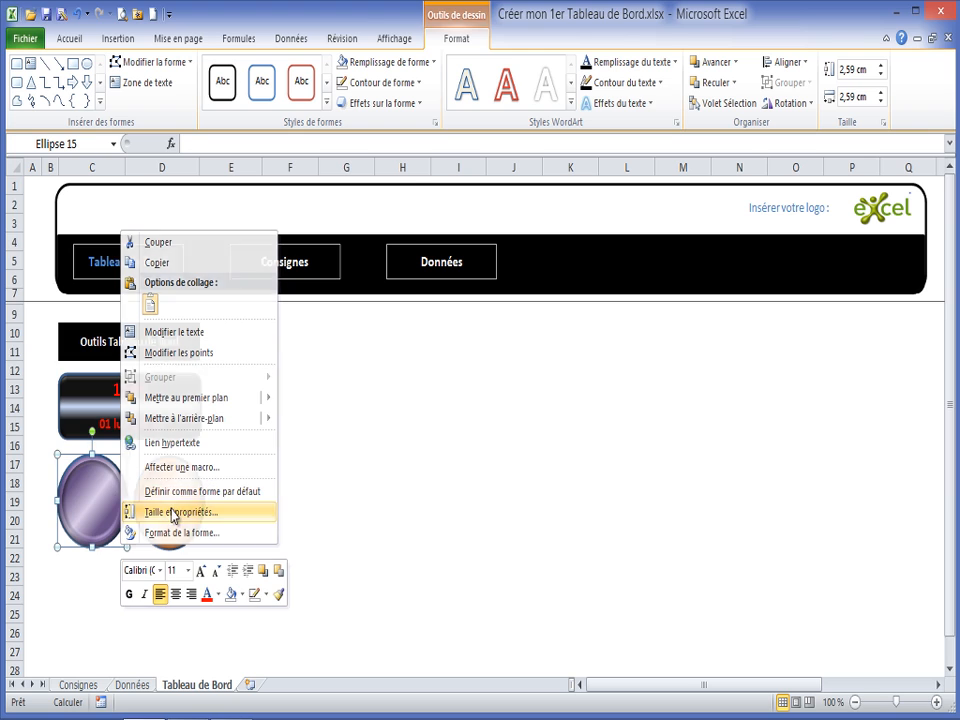
{"action": "left_click", "coordinate": [173, 513]}
{"action": "left_click", "coordinate": [80, 511]}
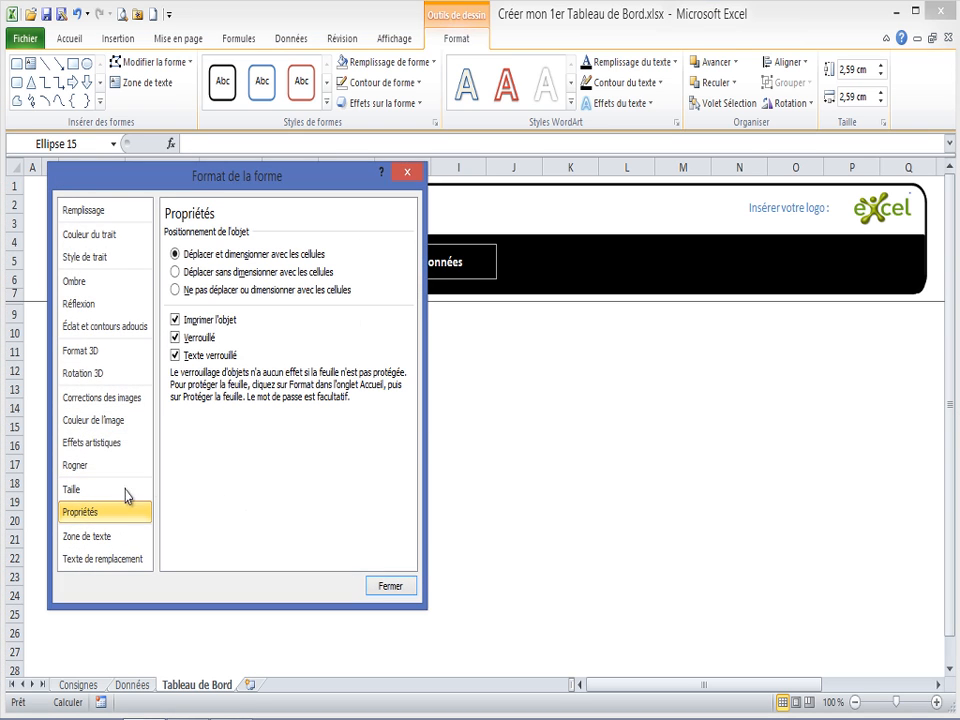
{"action": "left_click", "coordinate": [381, 586]}
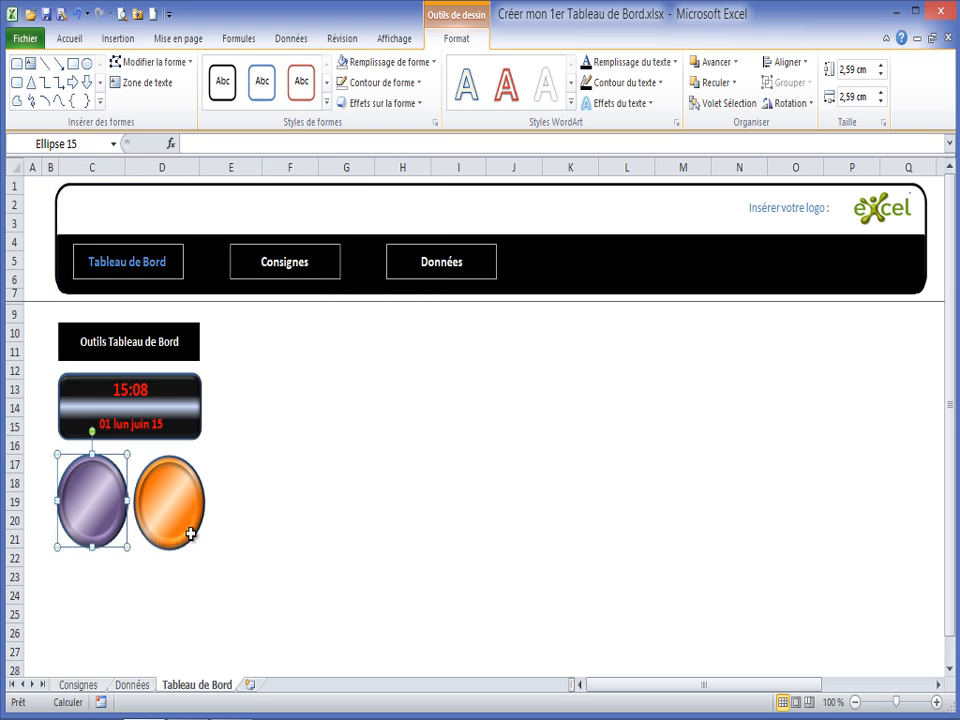
- Check the orange circle's object positioning properties and close the dialog
{"action": "left_click", "coordinate": [173, 510]}
{"action": "right_click", "coordinate": [173, 510]}
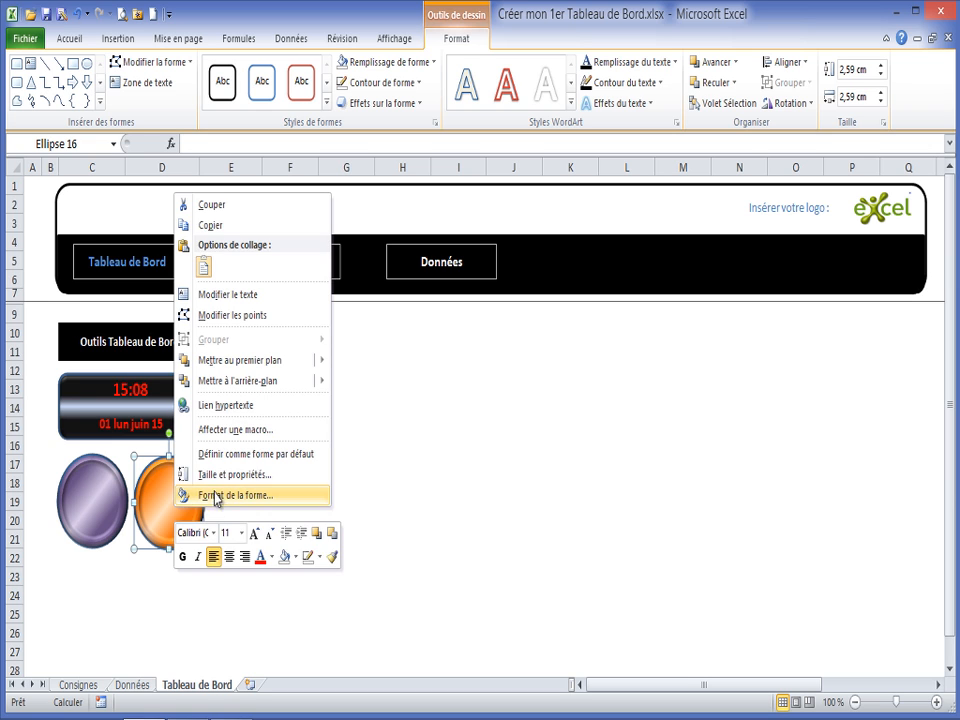
{"action": "left_click", "coordinate": [190, 472]}
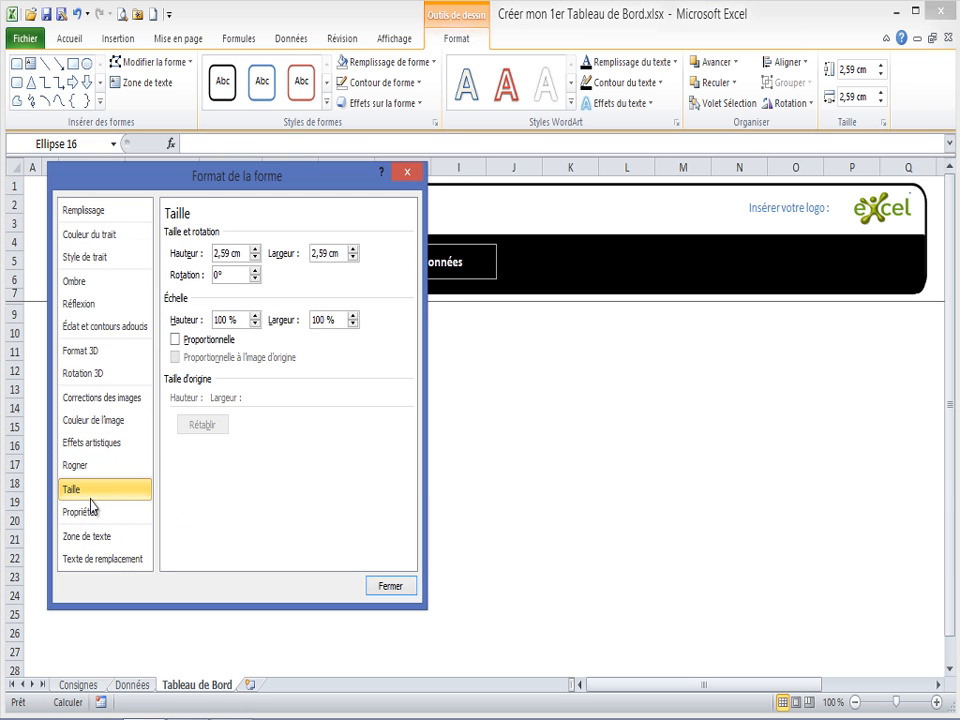
{"action": "left_click", "coordinate": [80, 511]}
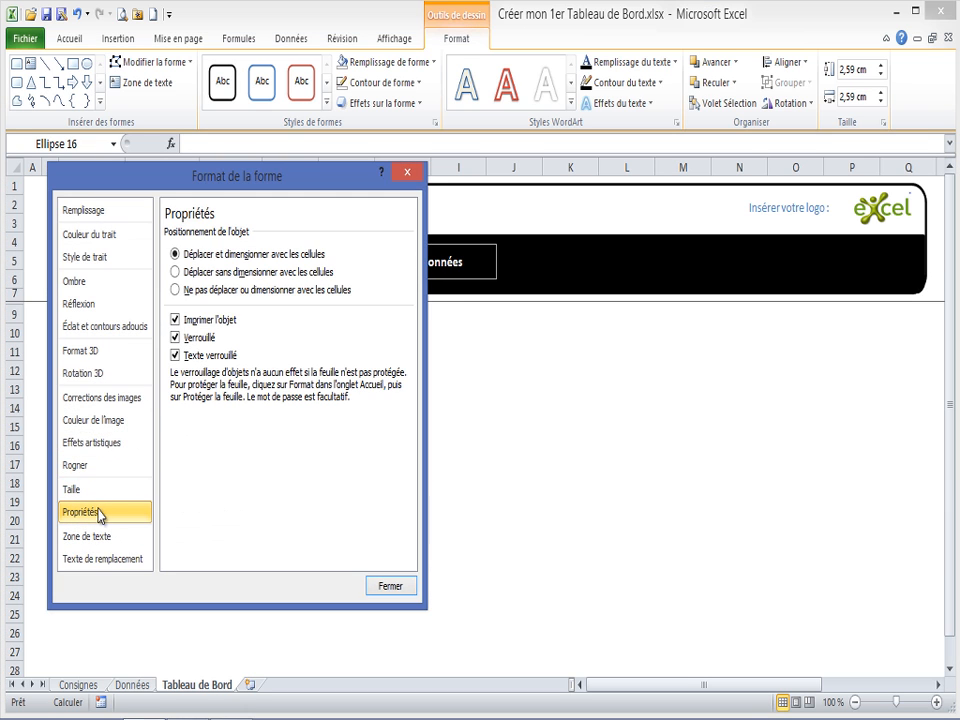
{"action": "left_click", "coordinate": [389, 587]}
{"action": "left_click", "coordinate": [244, 484]}
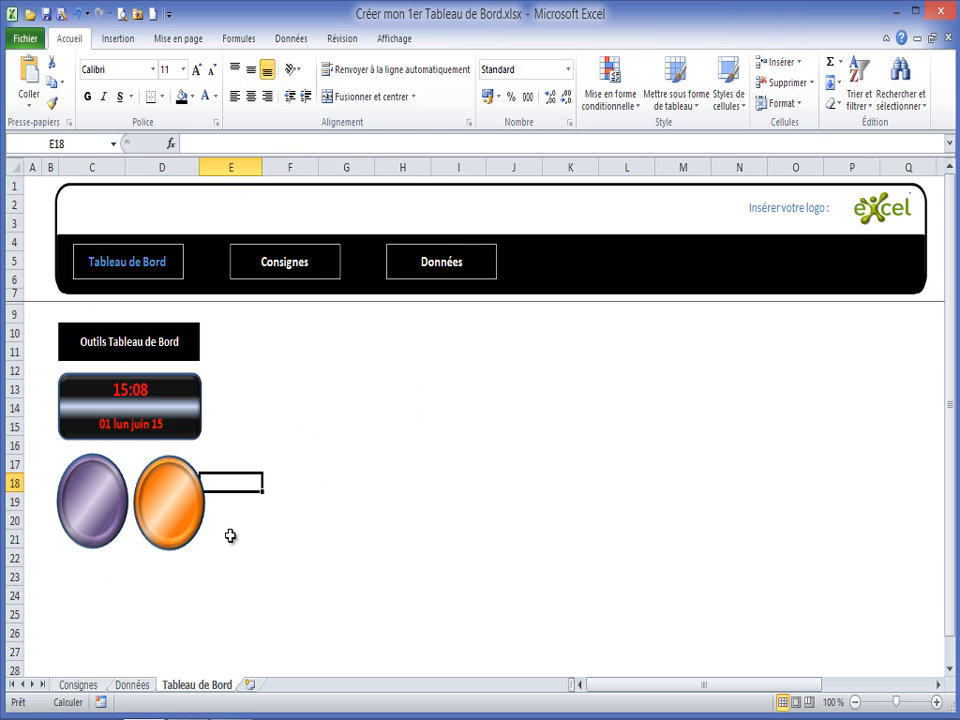
- Insert a text box about 2.06 cm wide and 0.56 cm high across the purple circle's middle with the text "Imprime"
{"action": "left_click", "coordinate": [182, 505]}
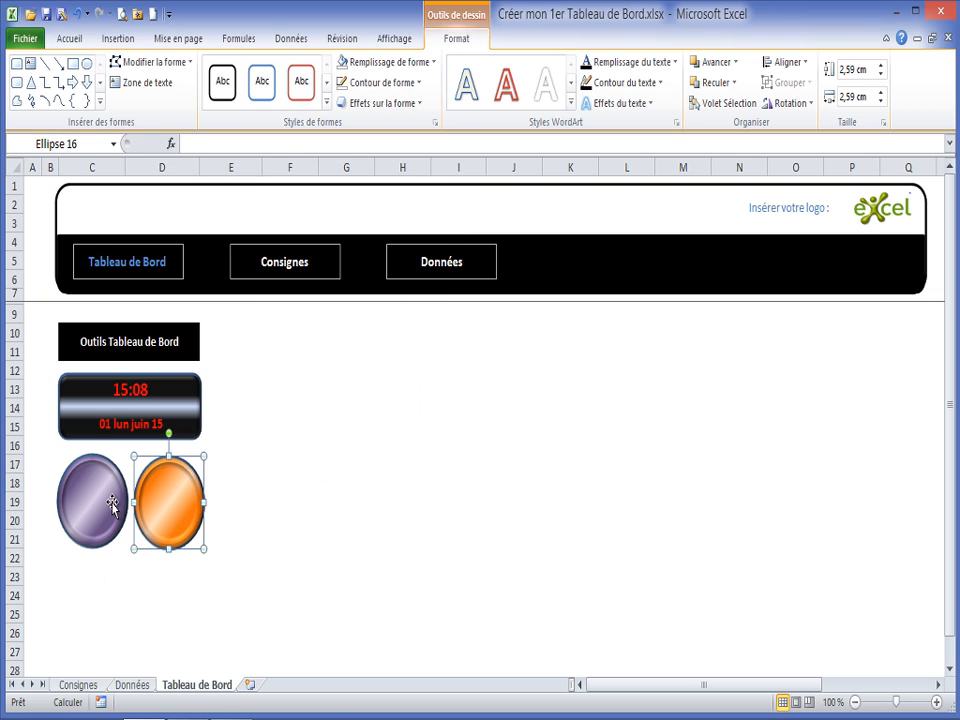
{"action": "left_click", "coordinate": [125, 503]}
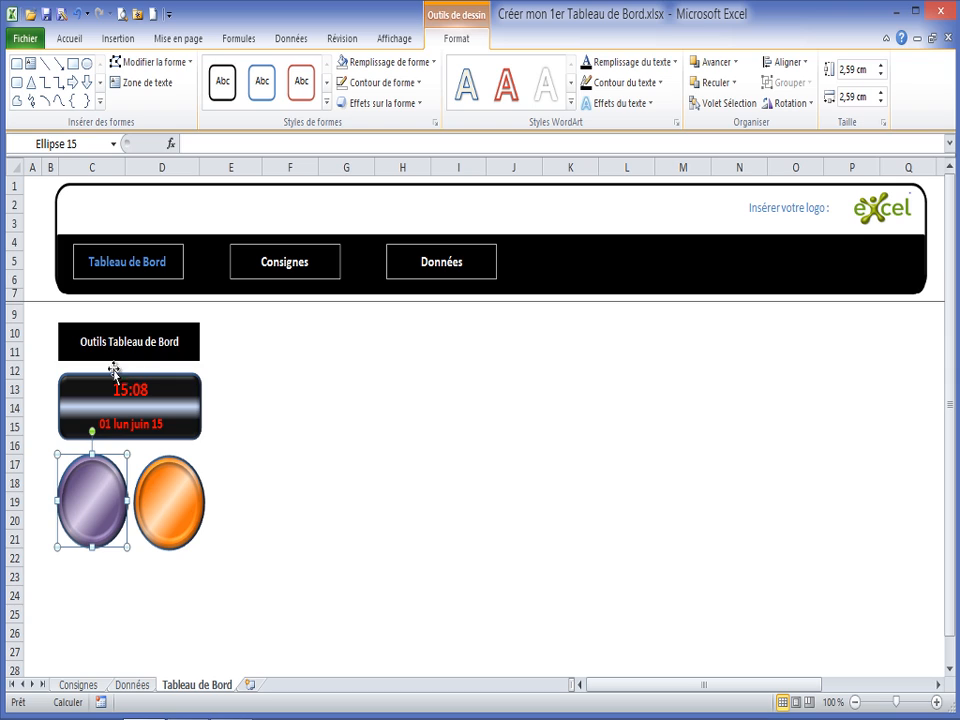
{"action": "left_click", "coordinate": [31, 64]}
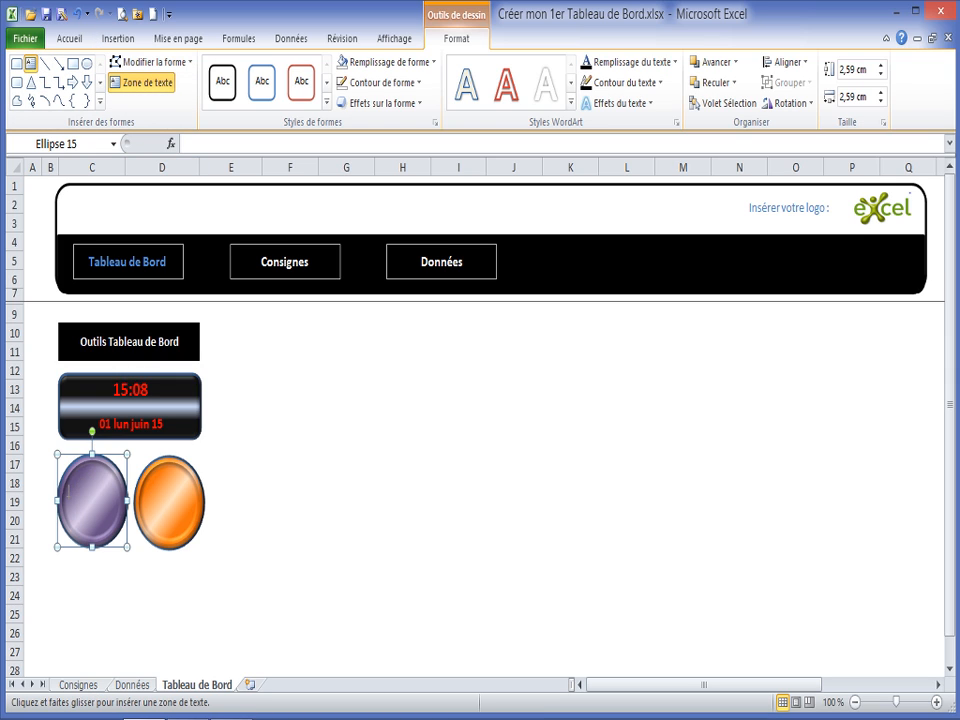
{"action": "mouse_move", "coordinate": [67, 494]}
{"action": "left_mouse_down"}
{"action": "mouse_move", "coordinate": [121, 517]}
{"action": "mouse_move", "coordinate": [98, 488]}
{"action": "mouse_move", "coordinate": [122, 509]}
{"action": "left_mouse_up"}
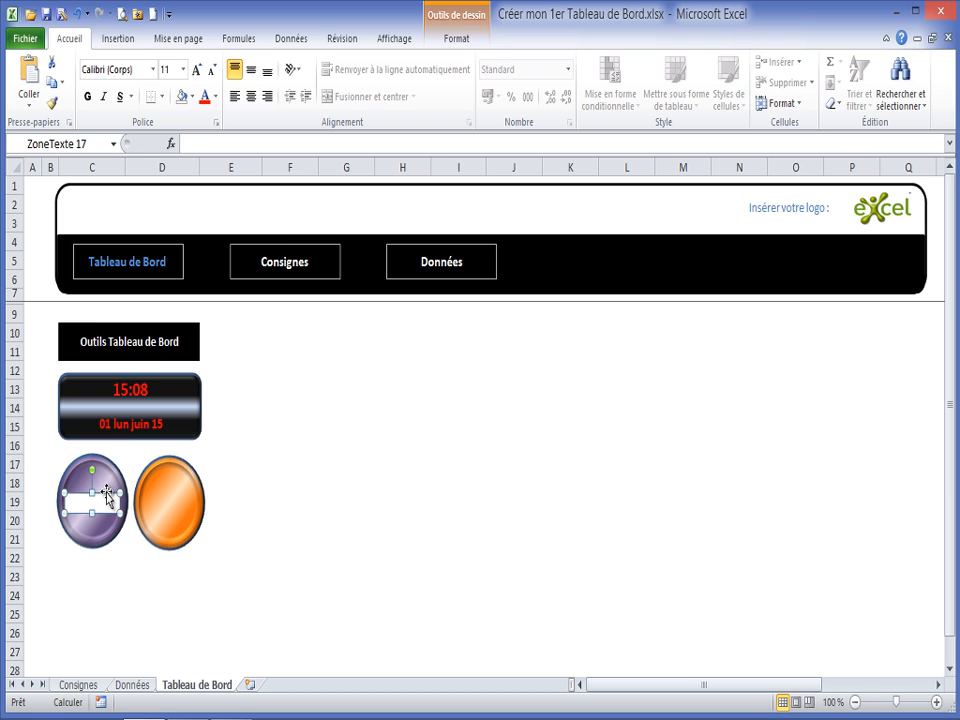
{"action": "left_click_drag", "start_coordinate": [106, 494], "coordinate": [106, 491]}
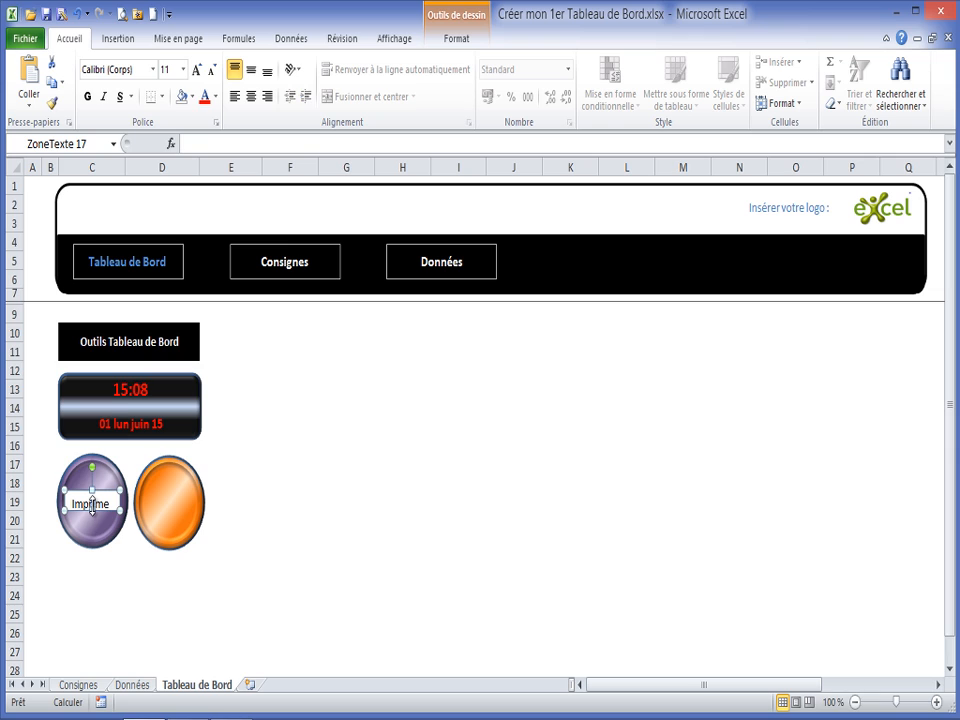
- Make the "Imprime" label bold, white and centred both ways, and remove the text box's fill
{"action": "left_click", "coordinate": [89, 97]}
{"action": "left_click", "coordinate": [251, 70]}
{"action": "left_click", "coordinate": [251, 96]}
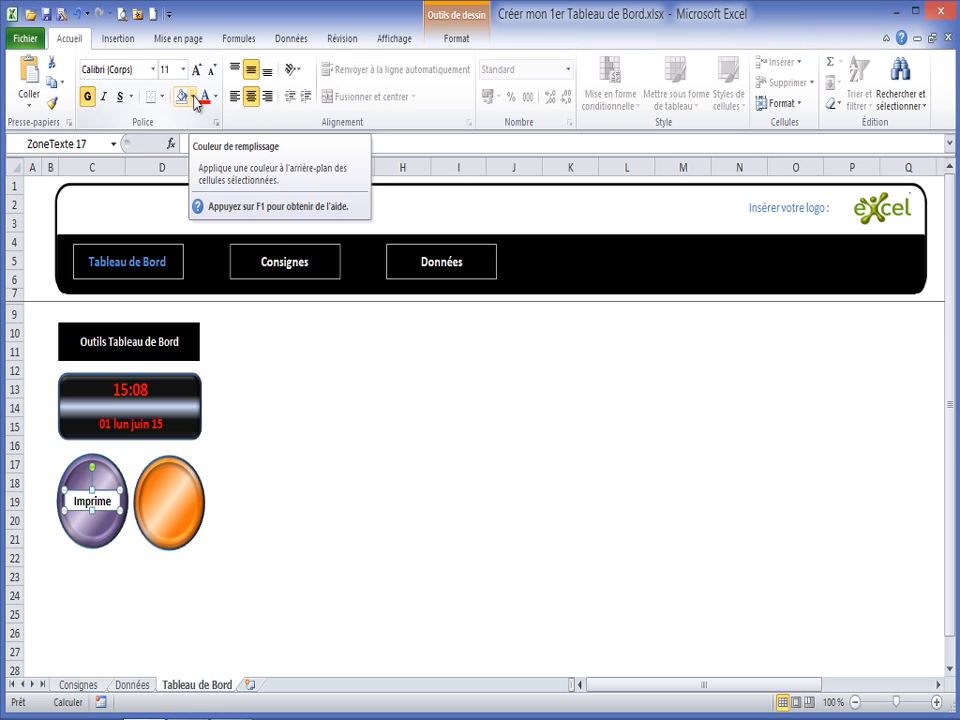
{"action": "left_click", "coordinate": [215, 96]}
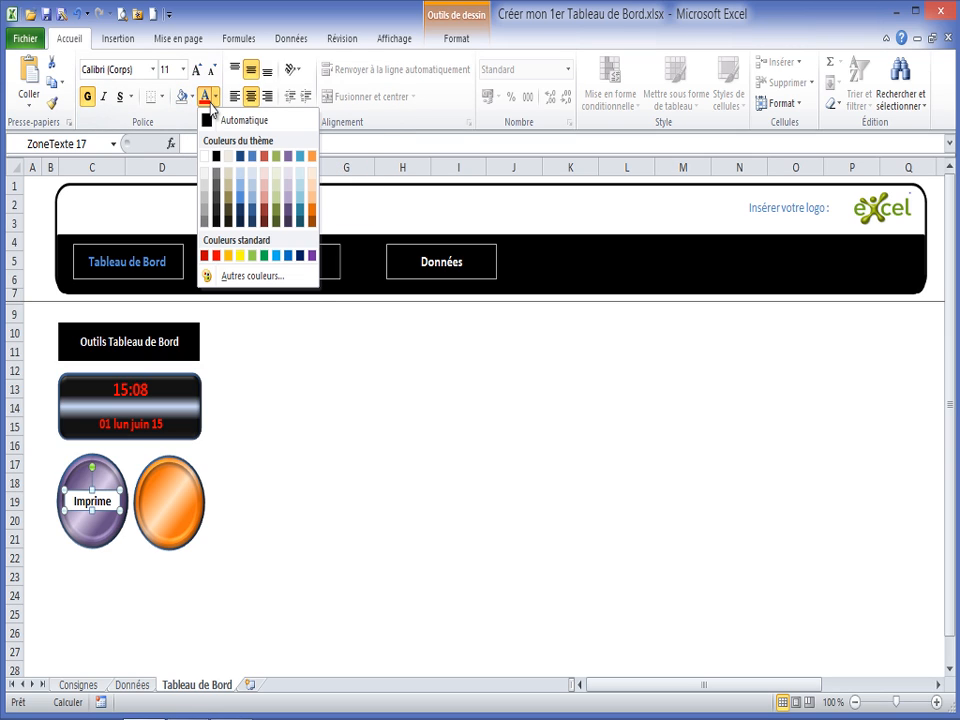
{"action": "left_click", "coordinate": [207, 158]}
{"action": "left_click", "coordinate": [191, 96]}
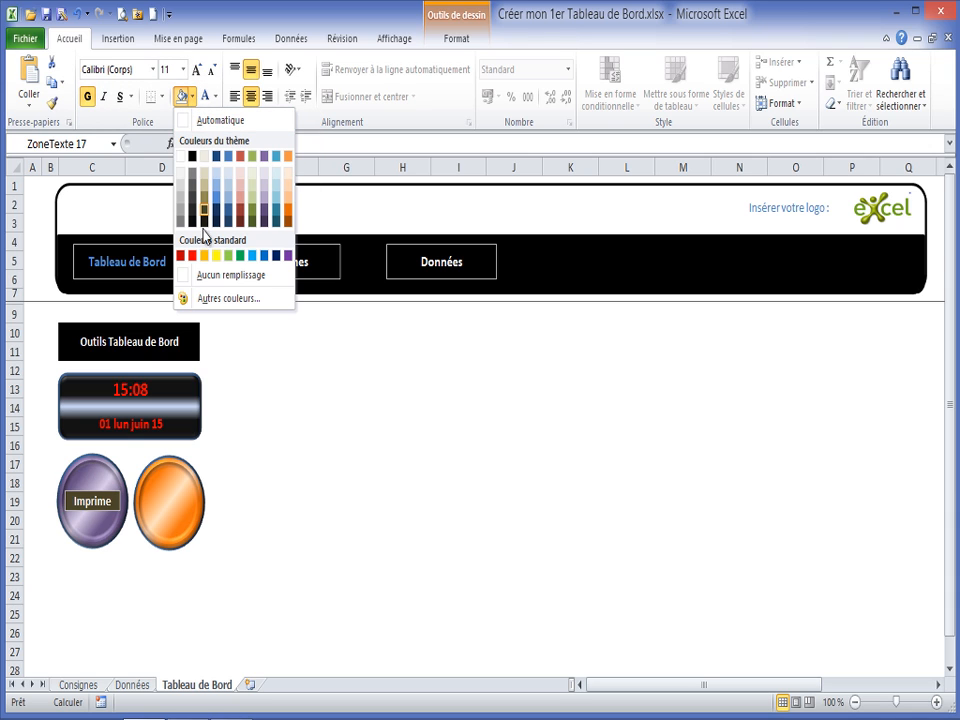
{"action": "left_click", "coordinate": [214, 274]}
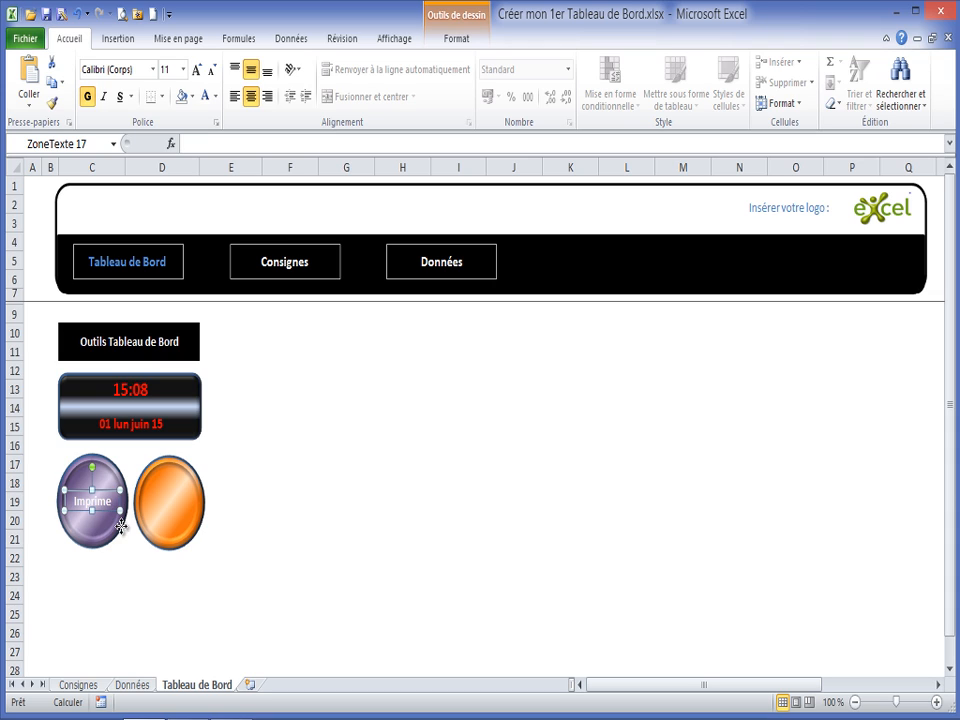
- Place a copy of the label reading "Site Web" on the orange circle and set it not to move or size with cells
{"action": "left_click_drag", "start_coordinate": [194, 518], "coordinate": [145, 500]}
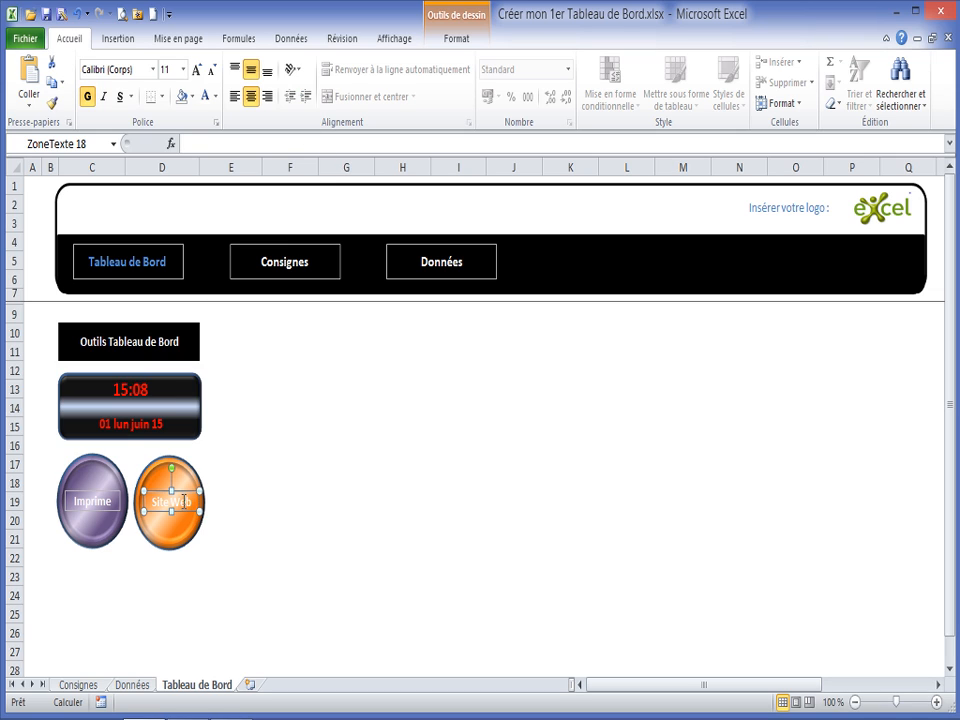
{"action": "right_click", "coordinate": [186, 496]}
{"action": "left_click", "coordinate": [225, 476]}
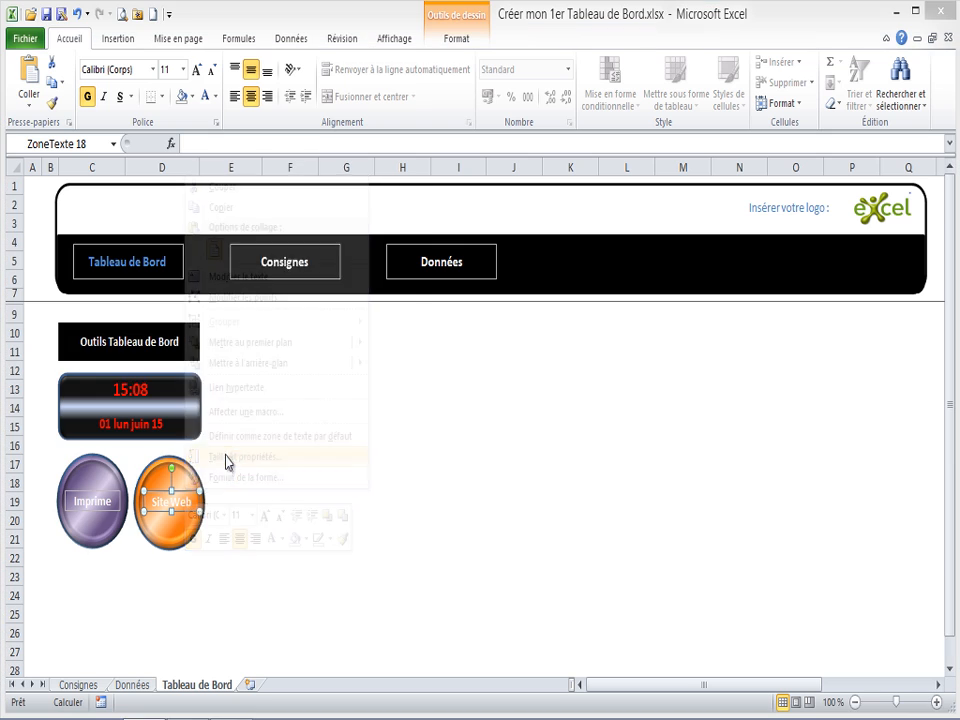
{"action": "left_click", "coordinate": [88, 512]}
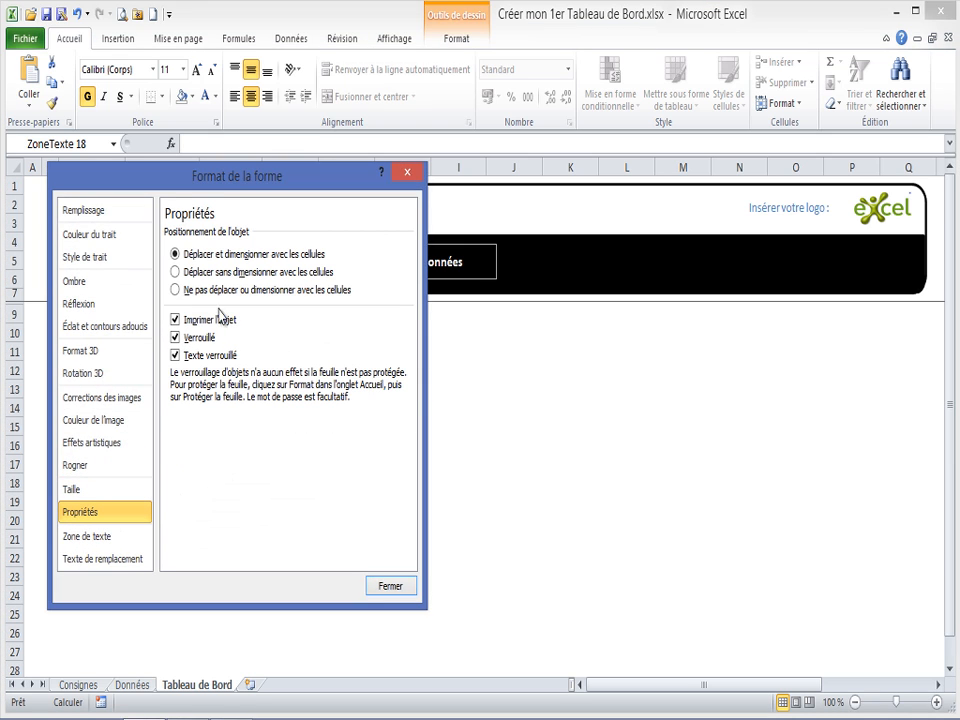
{"action": "left_click", "coordinate": [176, 291]}
{"action": "left_click", "coordinate": [375, 589]}
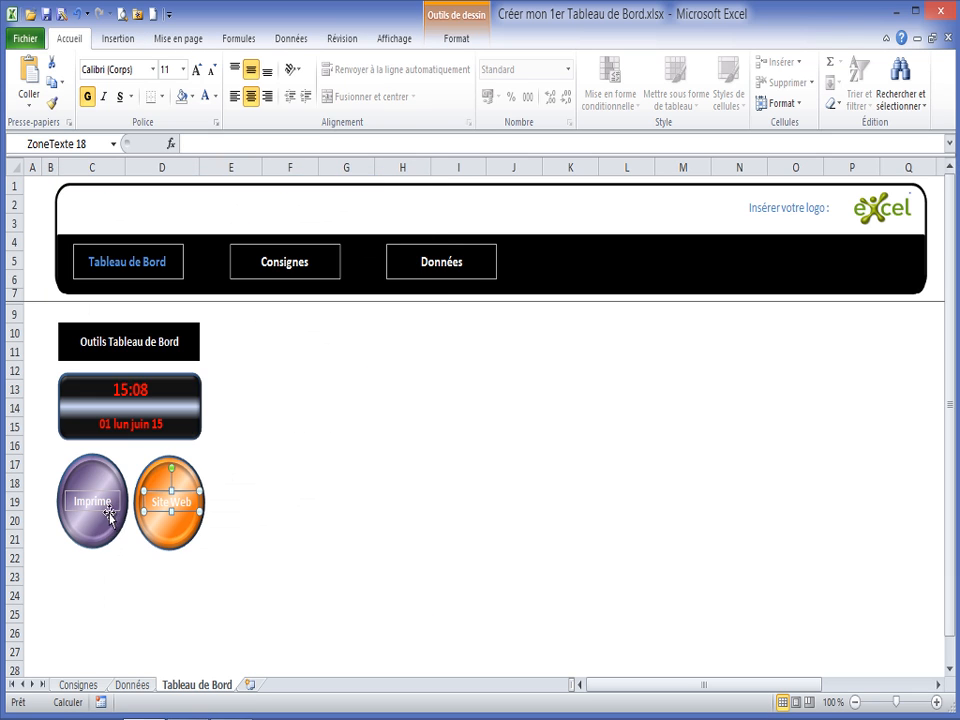
- Set the "Imprime" text box not to move or size with cells
{"action": "left_click", "coordinate": [108, 502]}
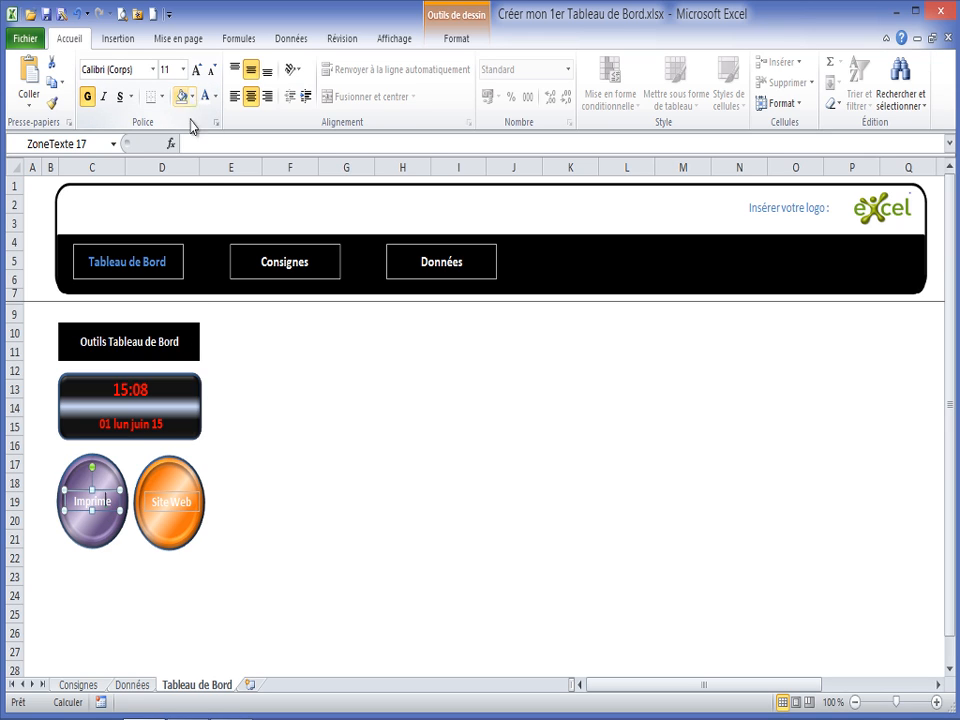
{"action": "right_click", "coordinate": [108, 490]}
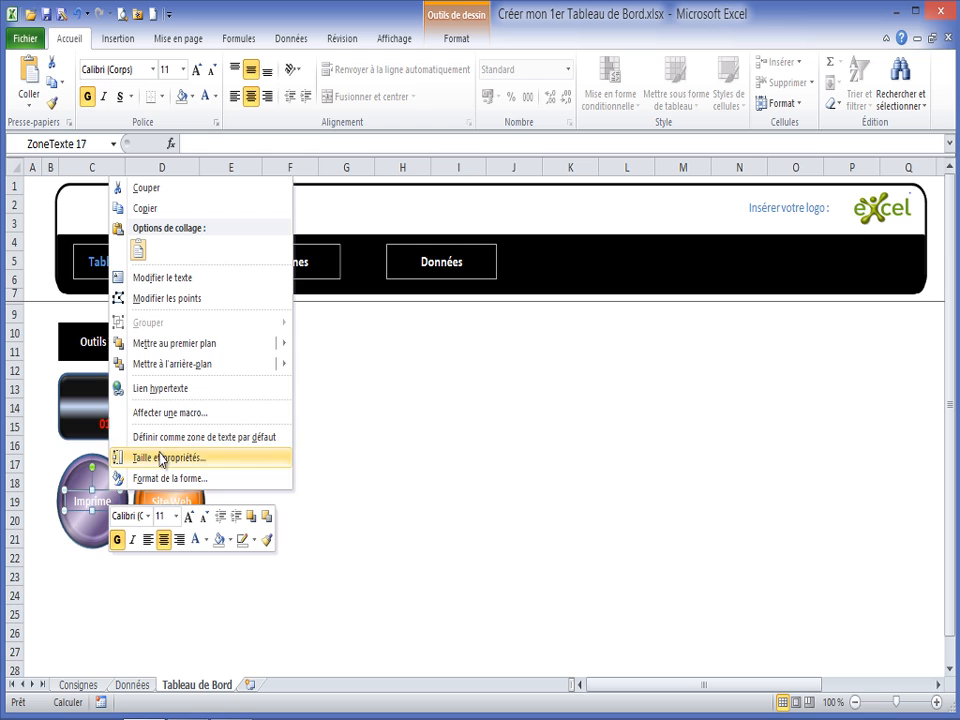
{"action": "left_click", "coordinate": [118, 456]}
{"action": "left_click", "coordinate": [90, 513]}
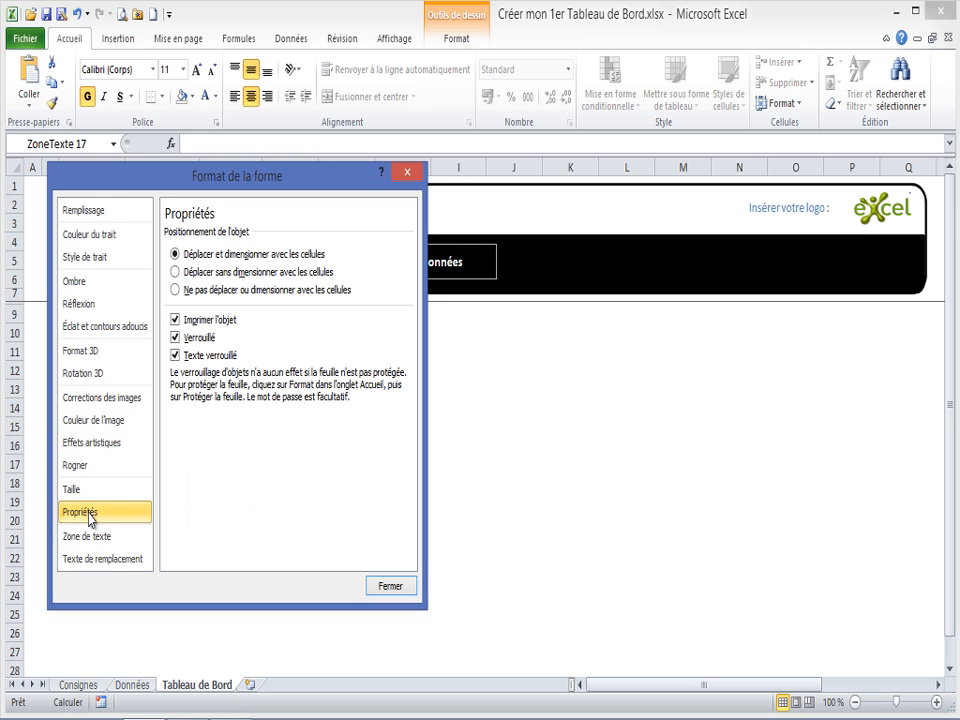
{"action": "left_click", "coordinate": [176, 290]}
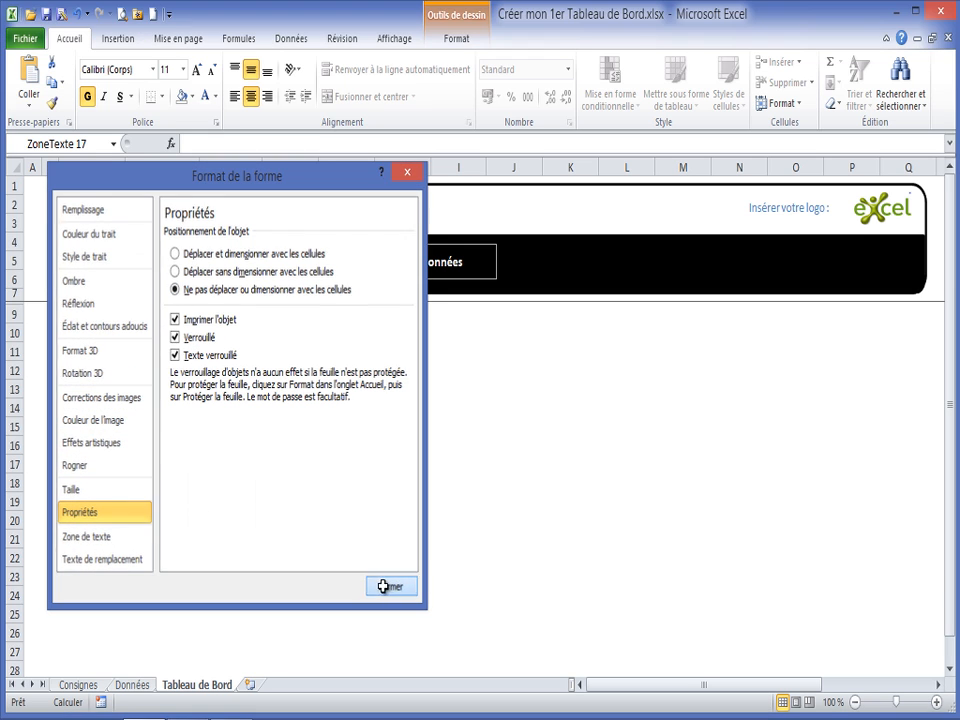
{"action": "left_click", "coordinate": [382, 584]}
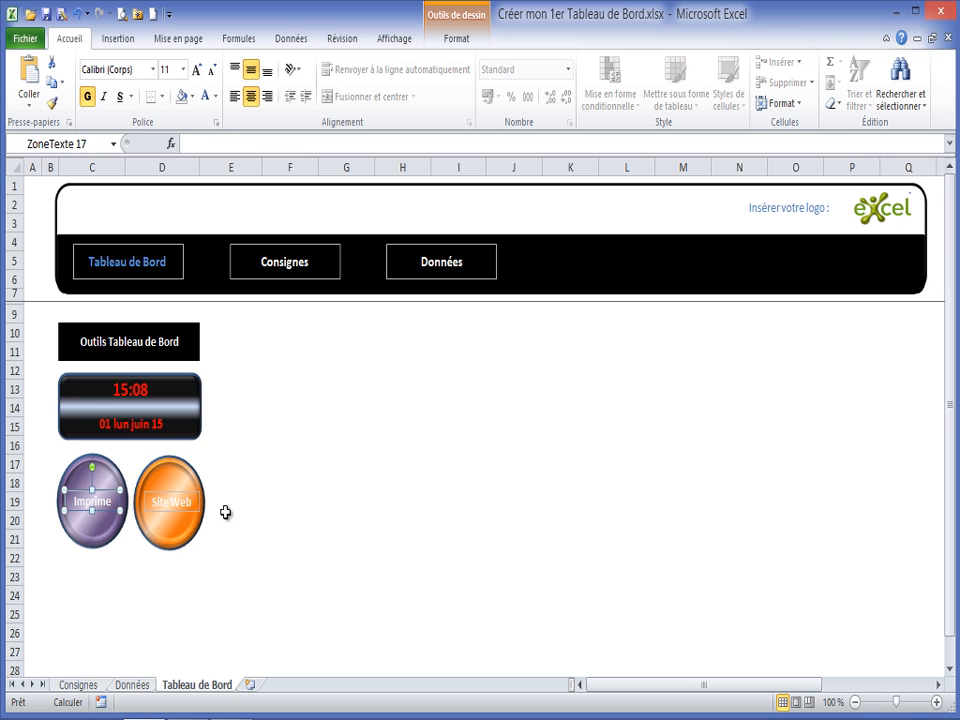
- Remove the outline from the "Imprime" text box
{"action": "left_click", "coordinate": [450, 38]}
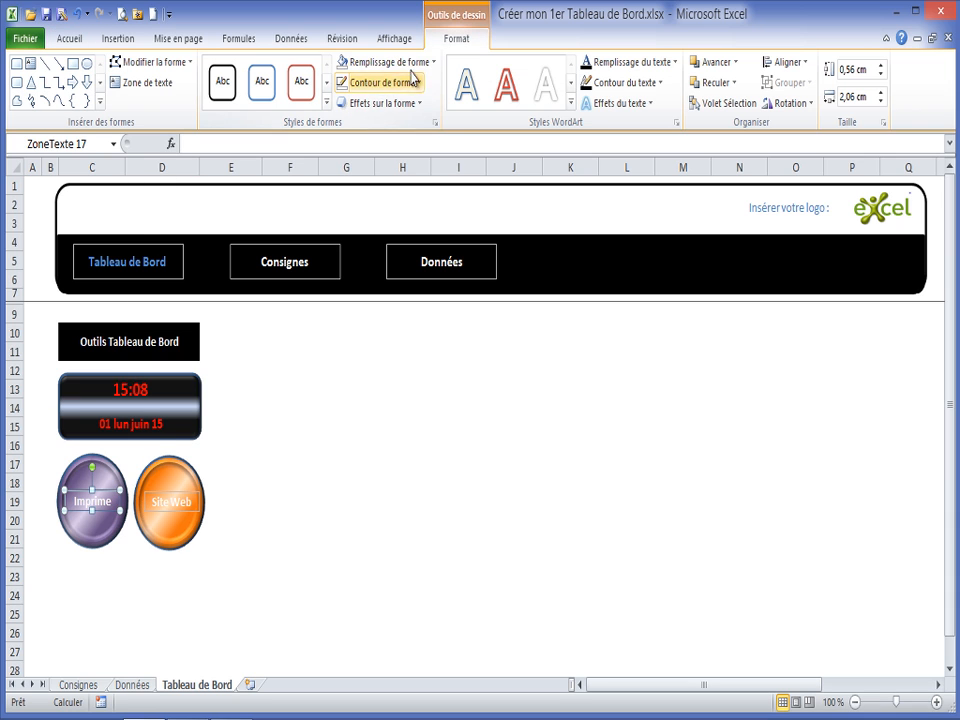
{"action": "left_click", "coordinate": [412, 83]}
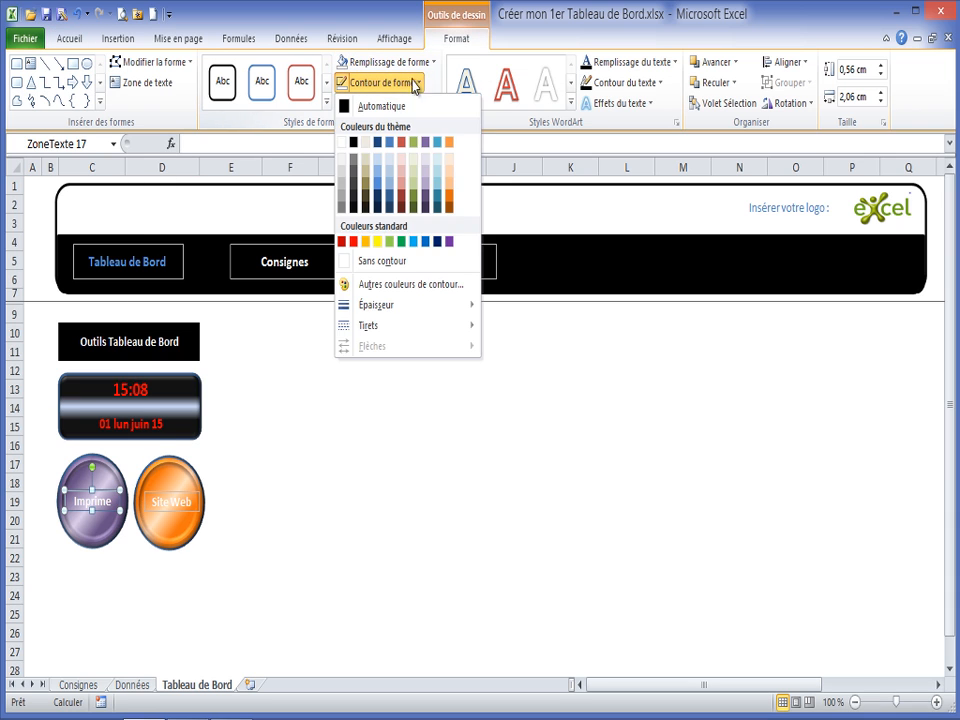
{"action": "left_click", "coordinate": [366, 264]}
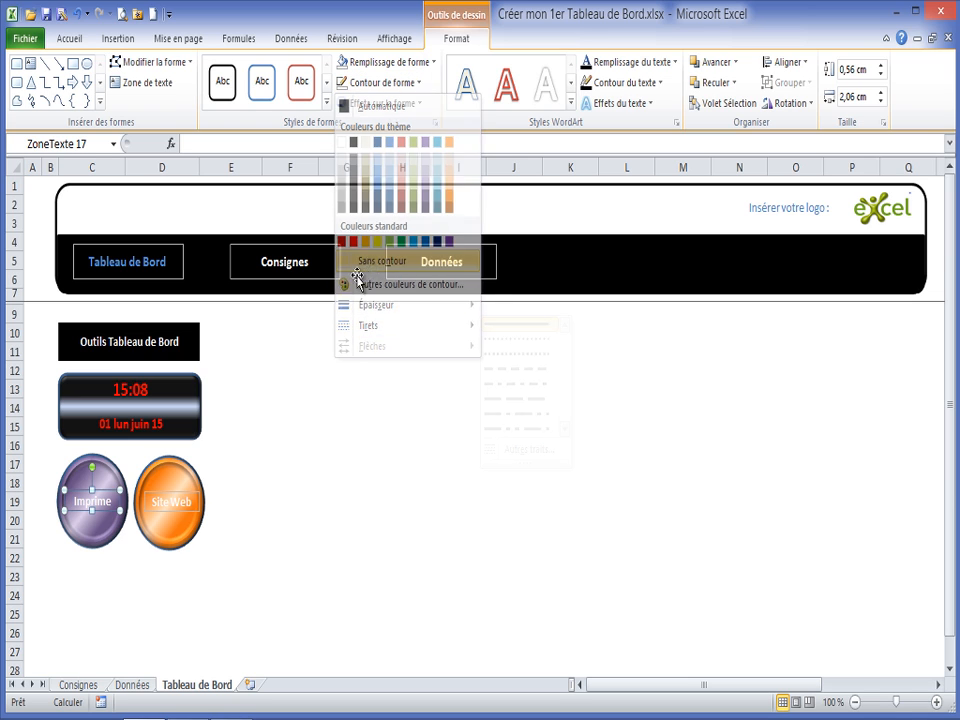
- Remove the outline from the "Site Web" text box on the orange circle and deselect it
{"action": "left_click", "coordinate": [191, 493]}
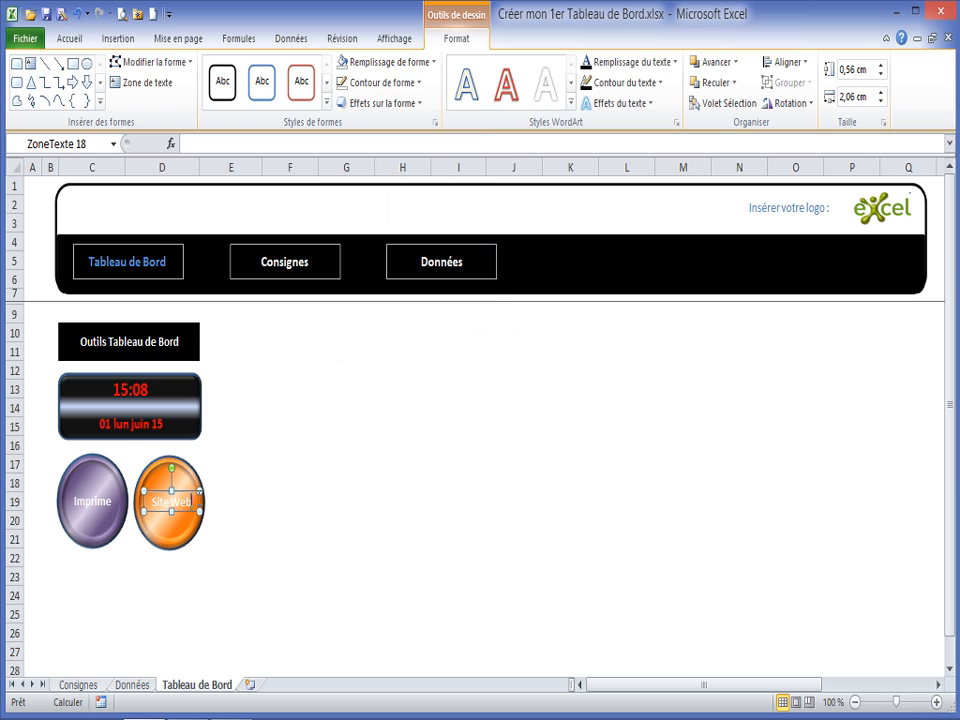
{"action": "left_click", "coordinate": [416, 86]}
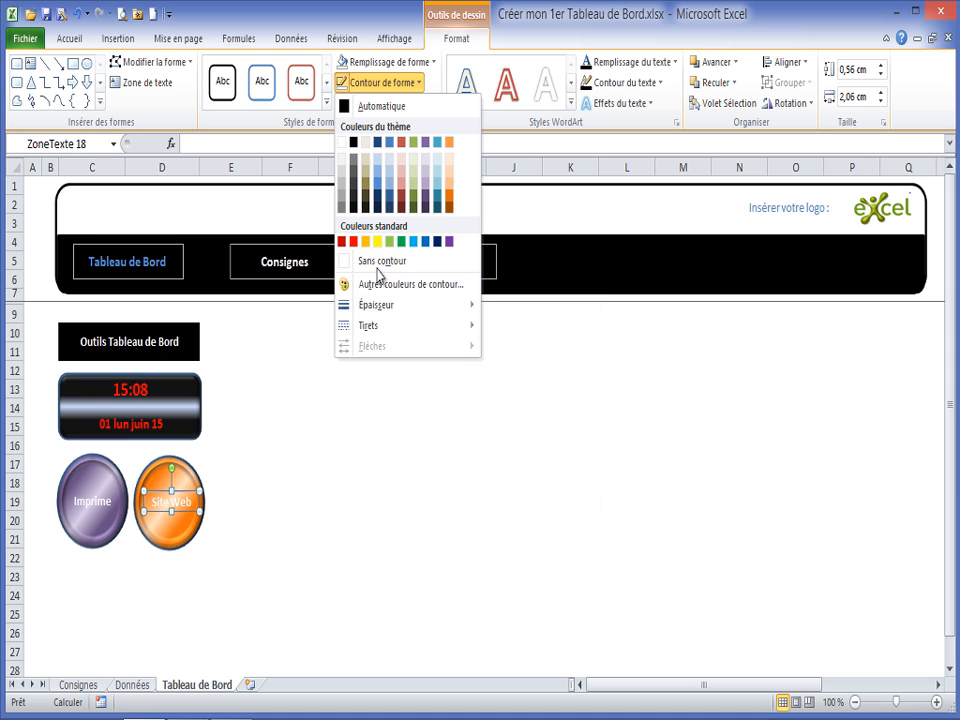
{"action": "left_click", "coordinate": [250, 533]}
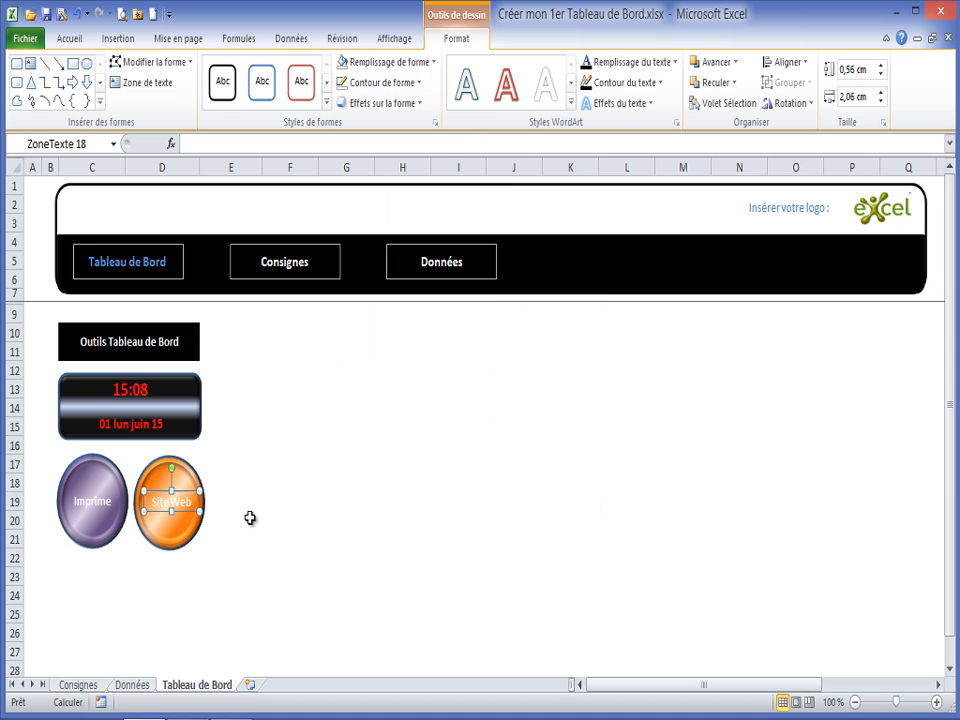
{"action": "left_click", "coordinate": [250, 518]}
{"action": "left_click", "coordinate": [182, 500]}
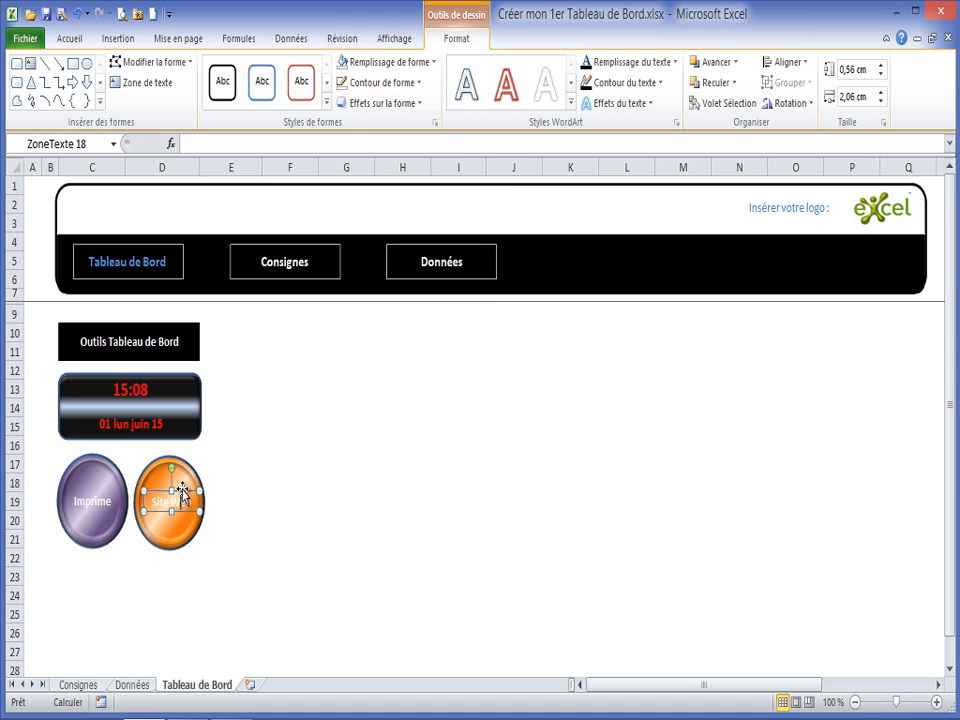
{"action": "left_click", "coordinate": [419, 84]}
{"action": "left_click", "coordinate": [360, 262]}
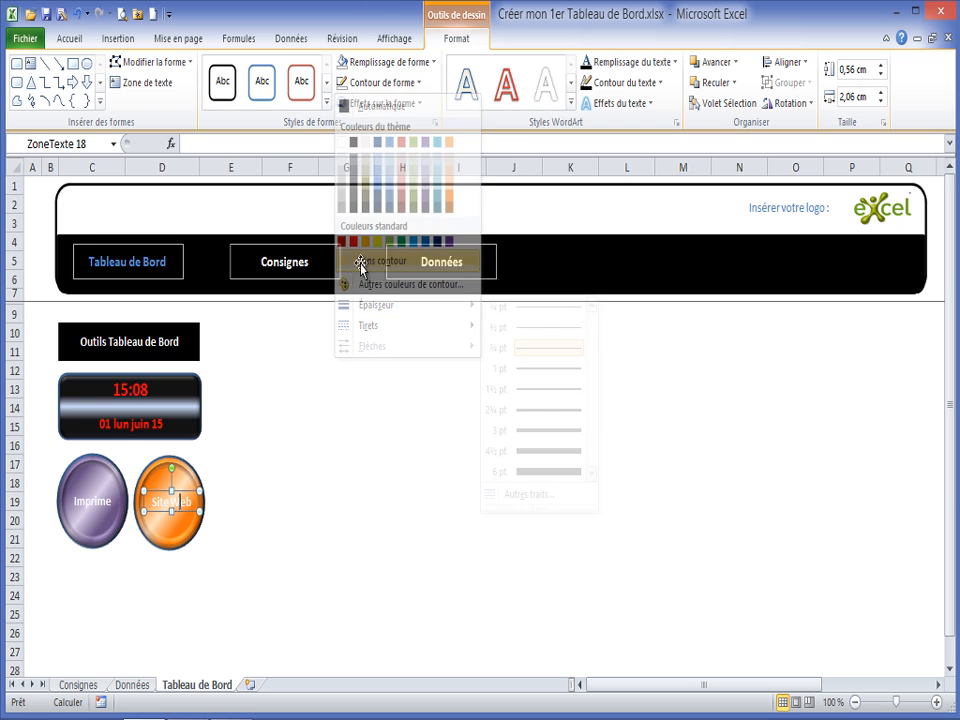
{"action": "left_click", "coordinate": [298, 521]}
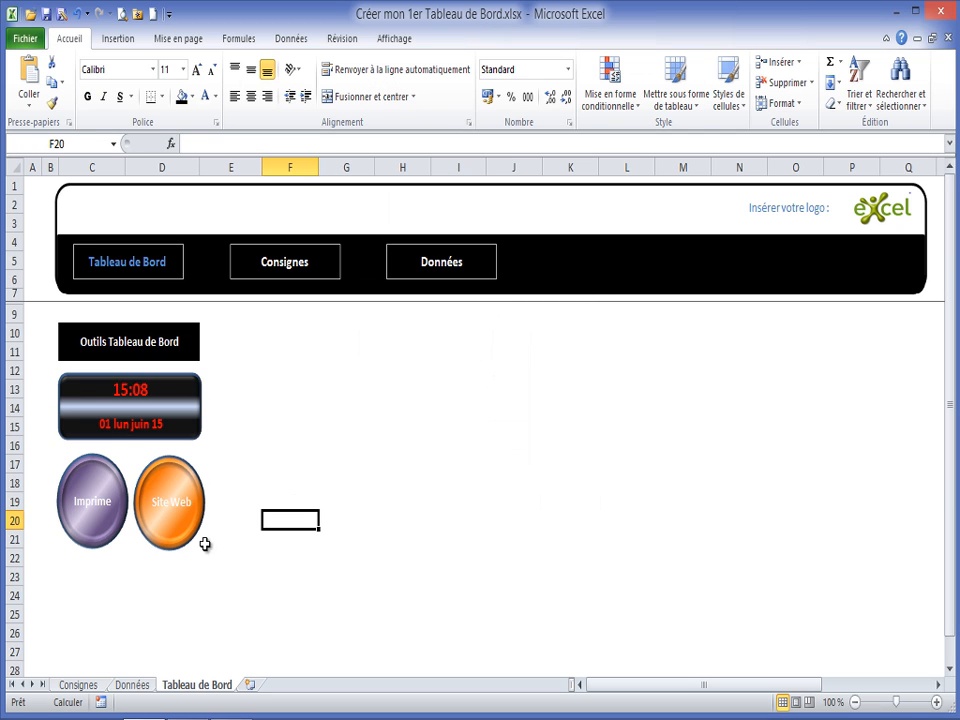
- Group the "Imprime" text box with the purple circle
{"action": "left_click", "coordinate": [173, 500]}
{"action": "left_click", "coordinate": [95, 495]}
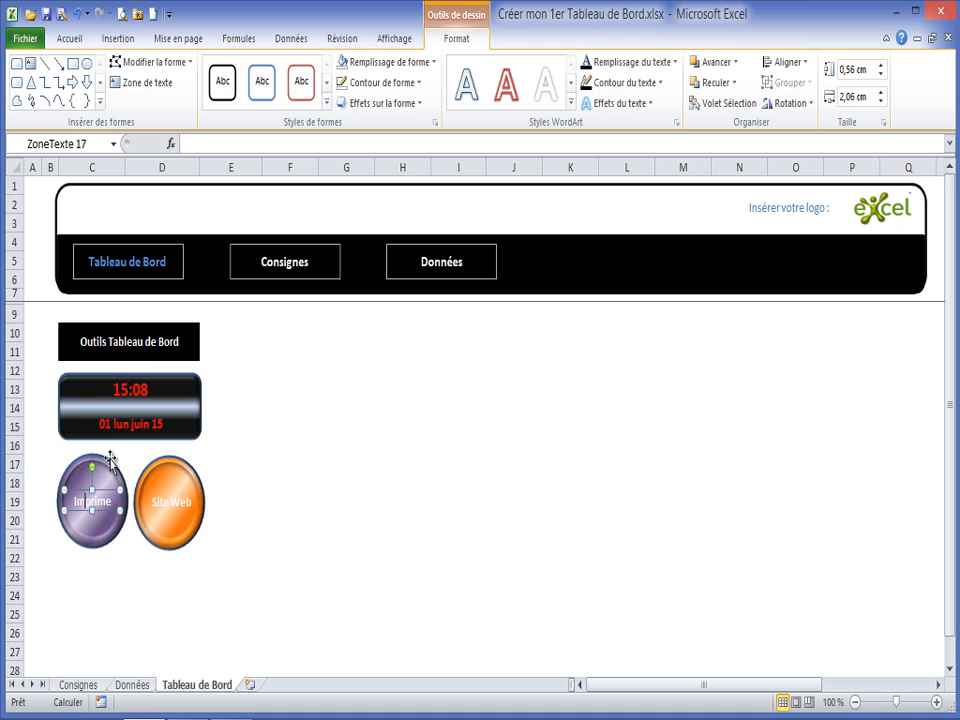
{"action": "left_click", "coordinate": [108, 465], "text": "shift"}
{"action": "right_click", "coordinate": [107, 466]}
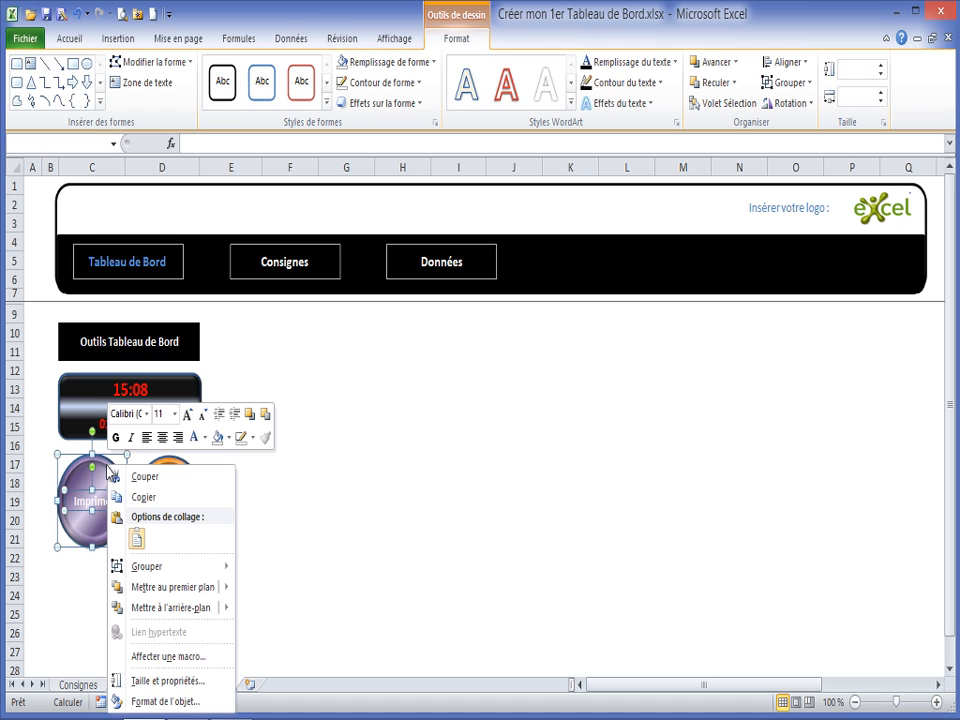
{"action": "mouse_move", "coordinate": [125, 566]}
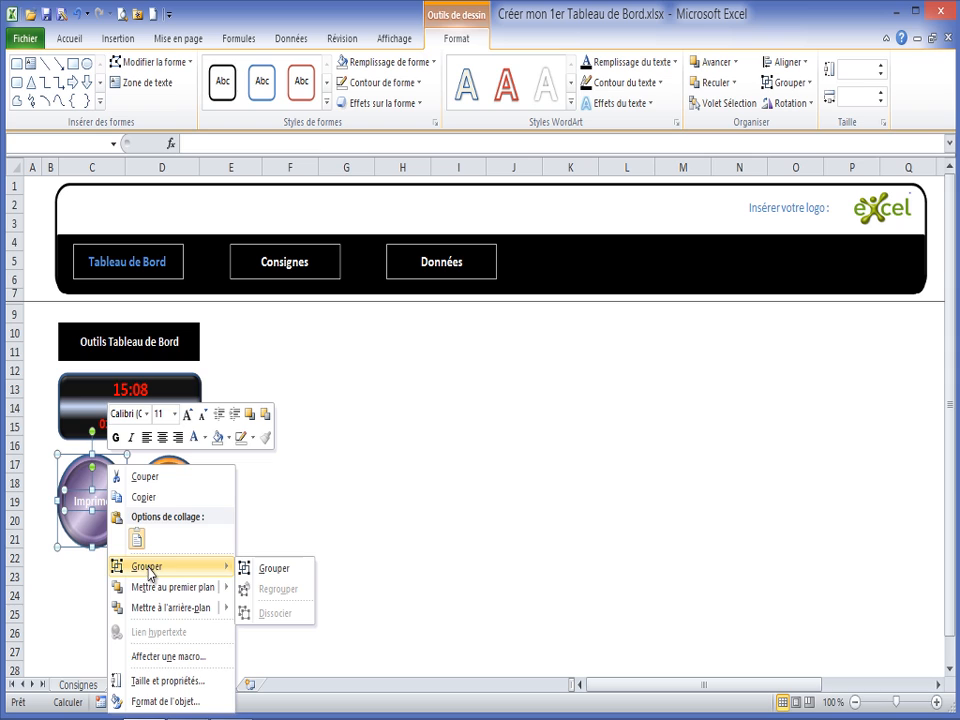
{"action": "left_click", "coordinate": [262, 567]}
- Group the "Site Web" text box with the orange circle and deselect the group
{"action": "left_click", "coordinate": [181, 474]}
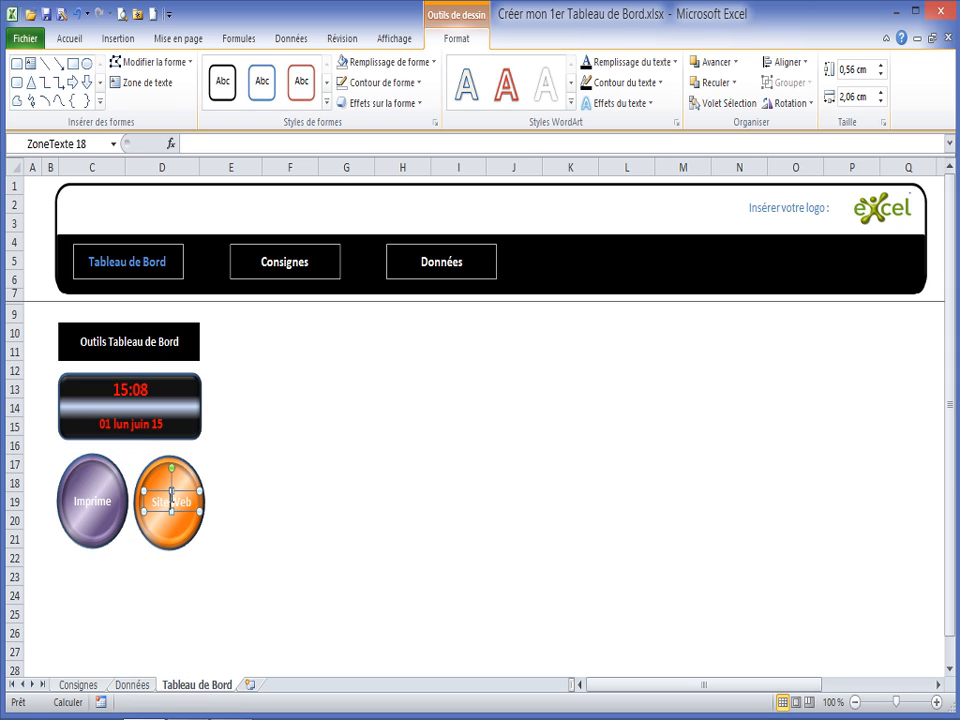
{"action": "right_click", "coordinate": [181, 468]}
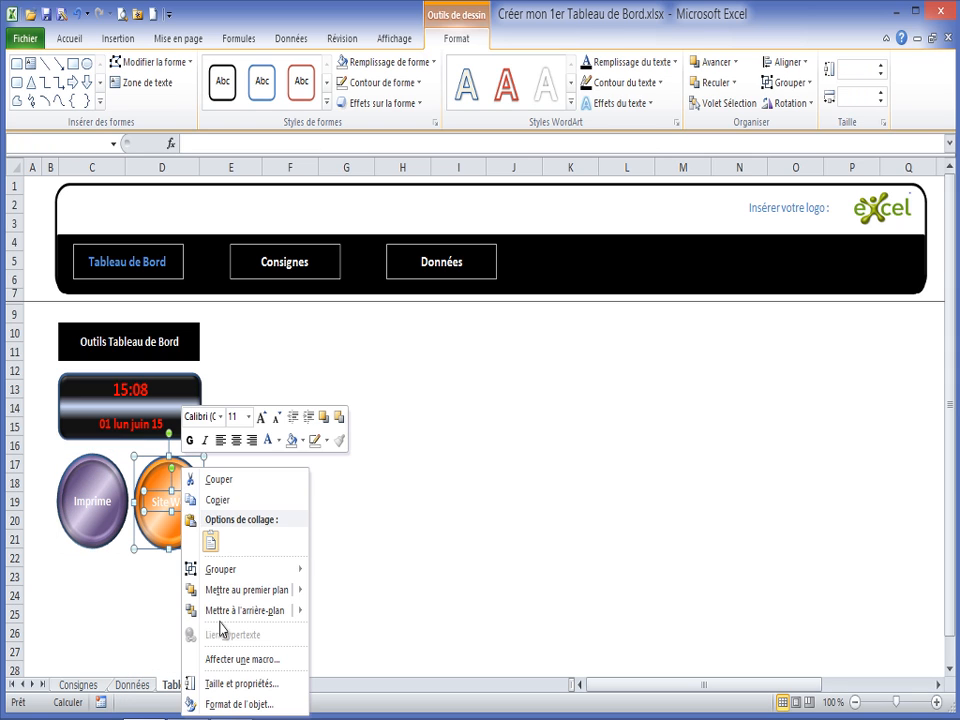
{"action": "mouse_move", "coordinate": [220, 573]}
{"action": "left_click", "coordinate": [335, 576]}
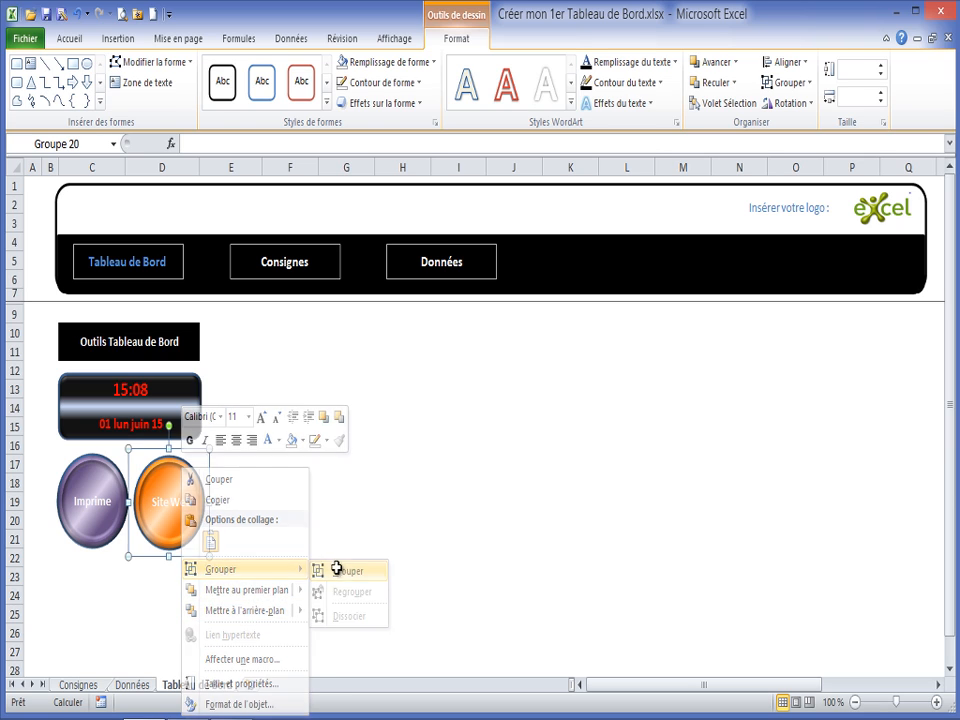
{"action": "left_click", "coordinate": [322, 557]}
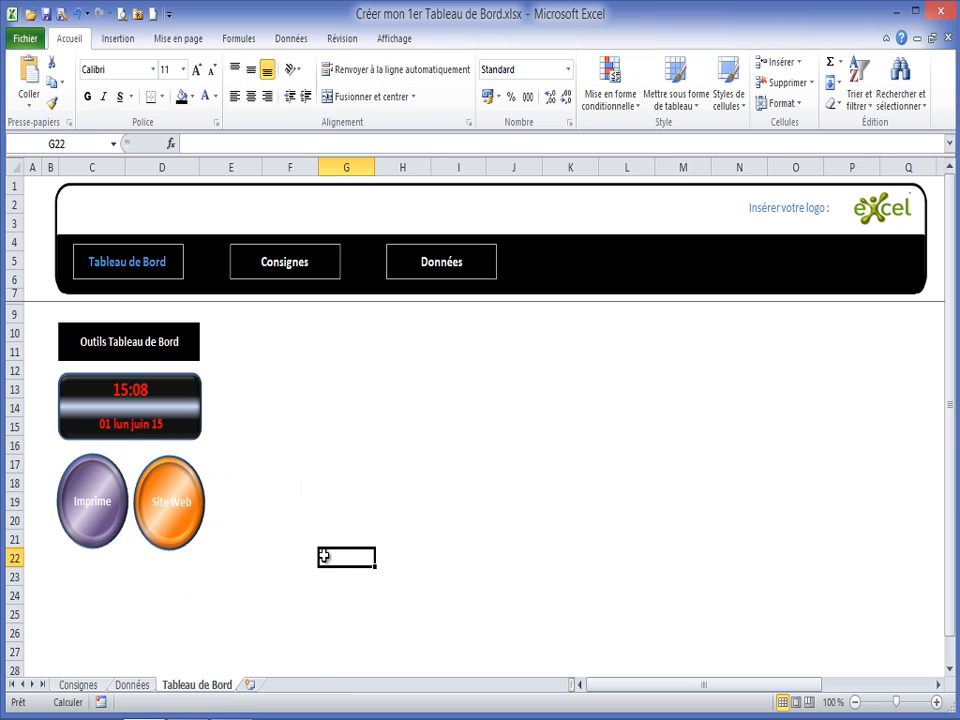
{"action": "left_click", "coordinate": [173, 481]}
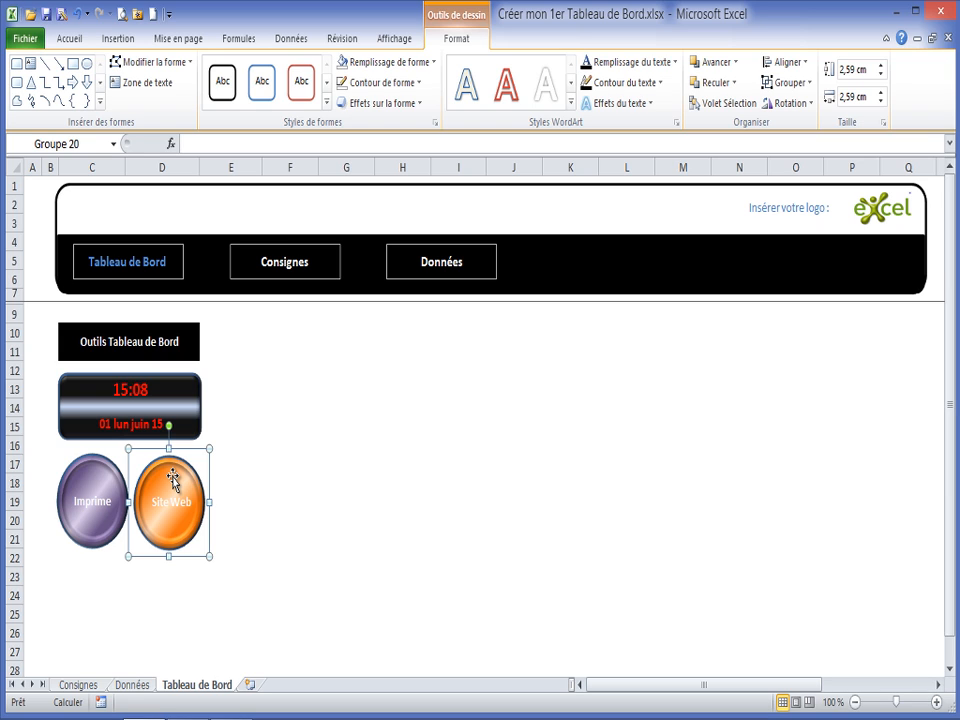
{"action": "right_click", "coordinate": [171, 486]}
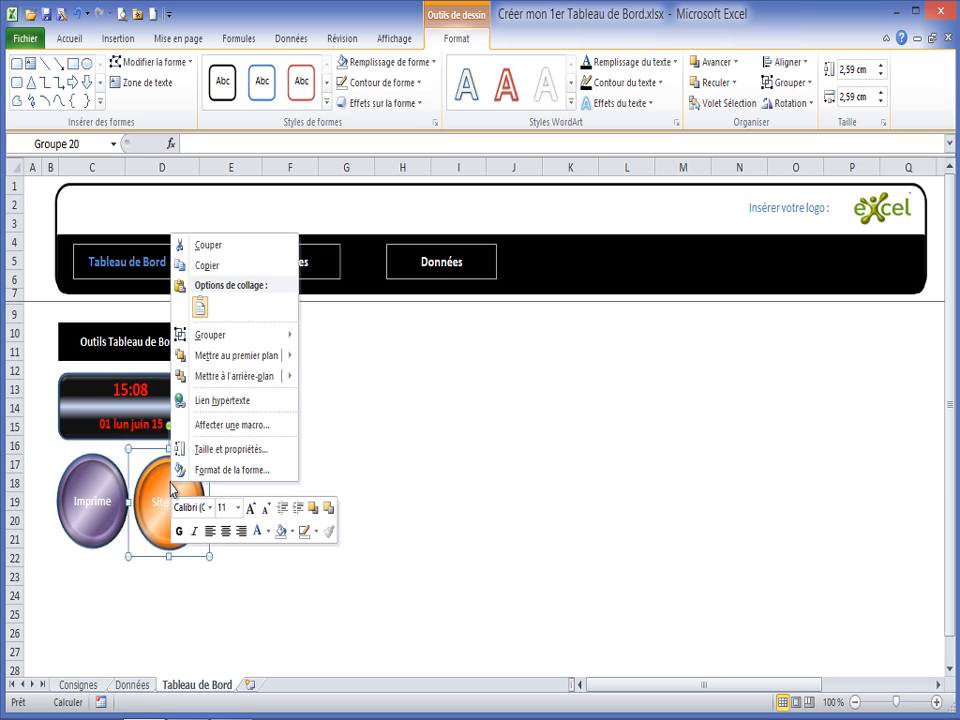
{"action": "left_click", "coordinate": [215, 401]}
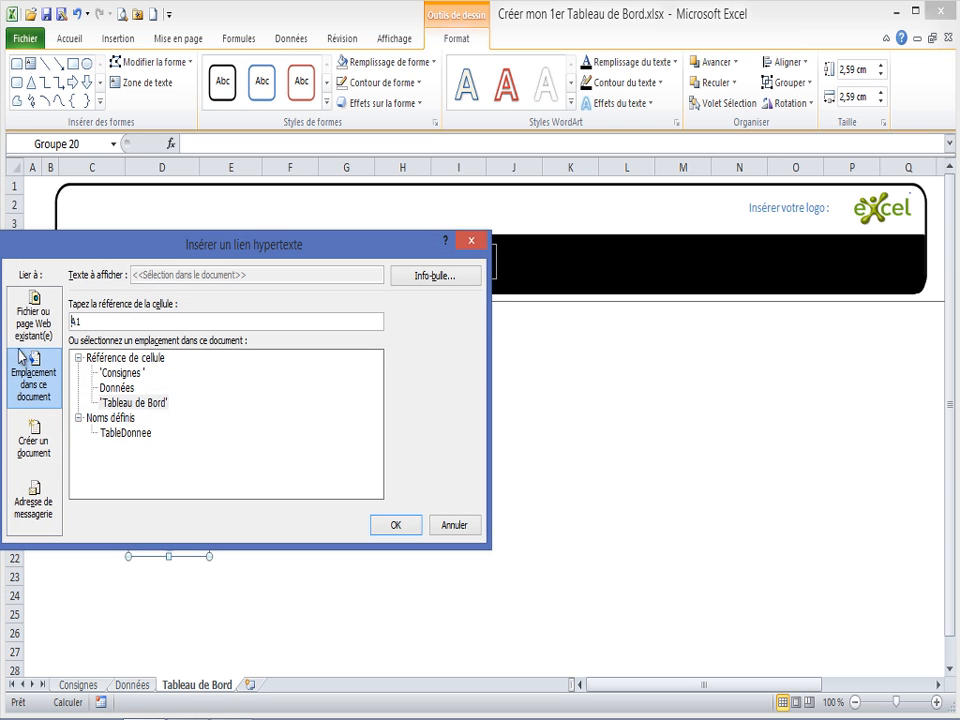
{"action": "left_click", "coordinate": [34, 316]}
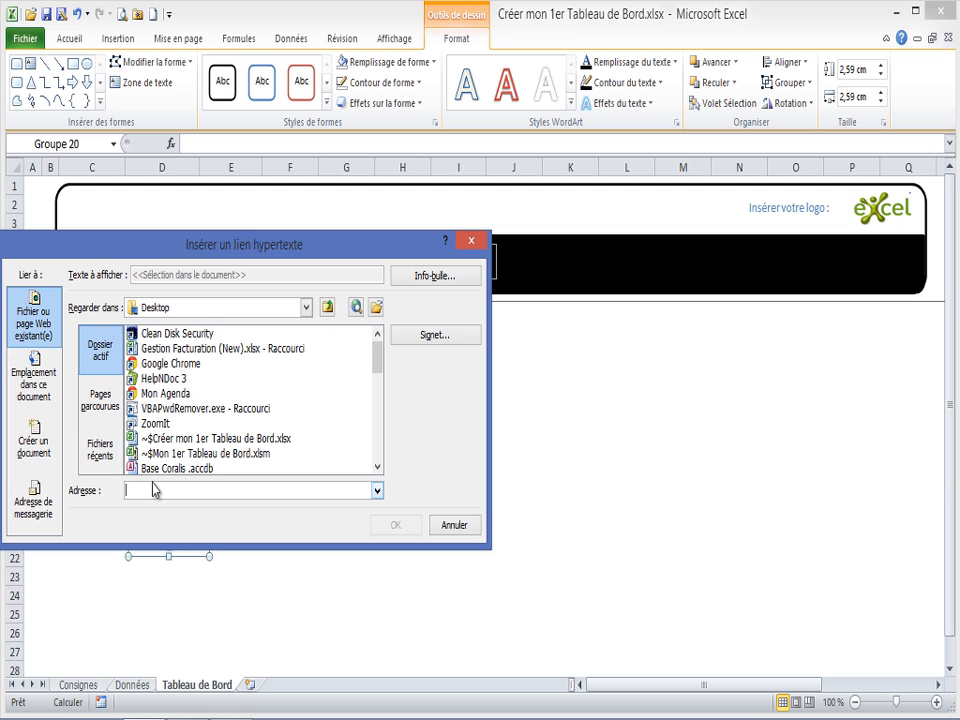
{"action": "type", "text": "ww"}
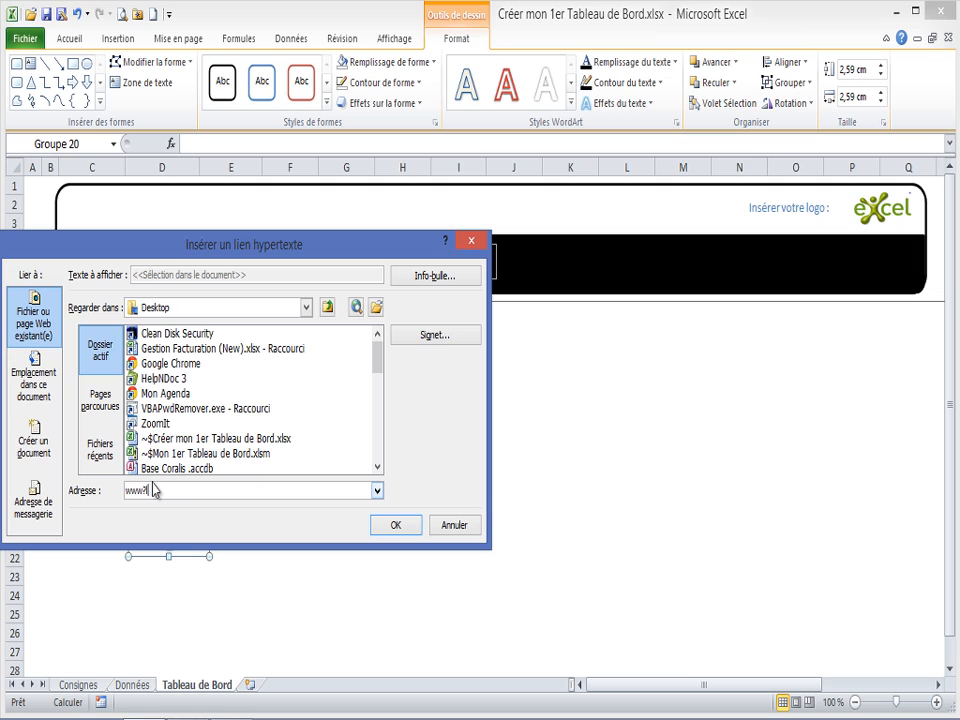
{"action": "type", "text": "w.learnaccess.fr"}
{"action": "left_click", "coordinate": [397, 526]}
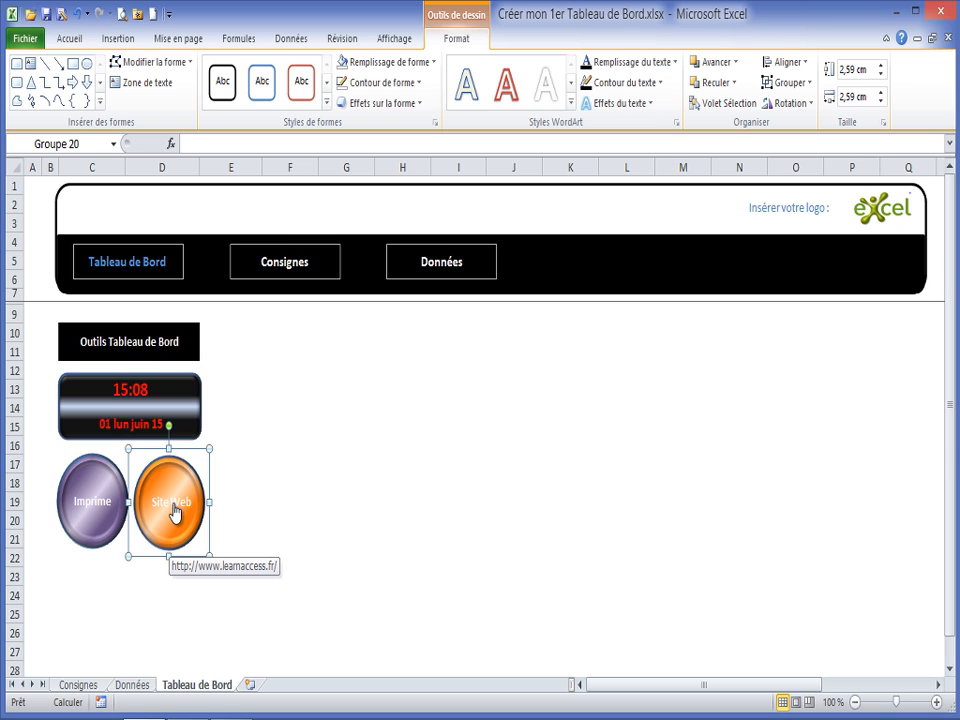
- Narrow column E so that it ends just beyond the clock panel and the orange button
{"action": "left_click", "coordinate": [253, 405]}
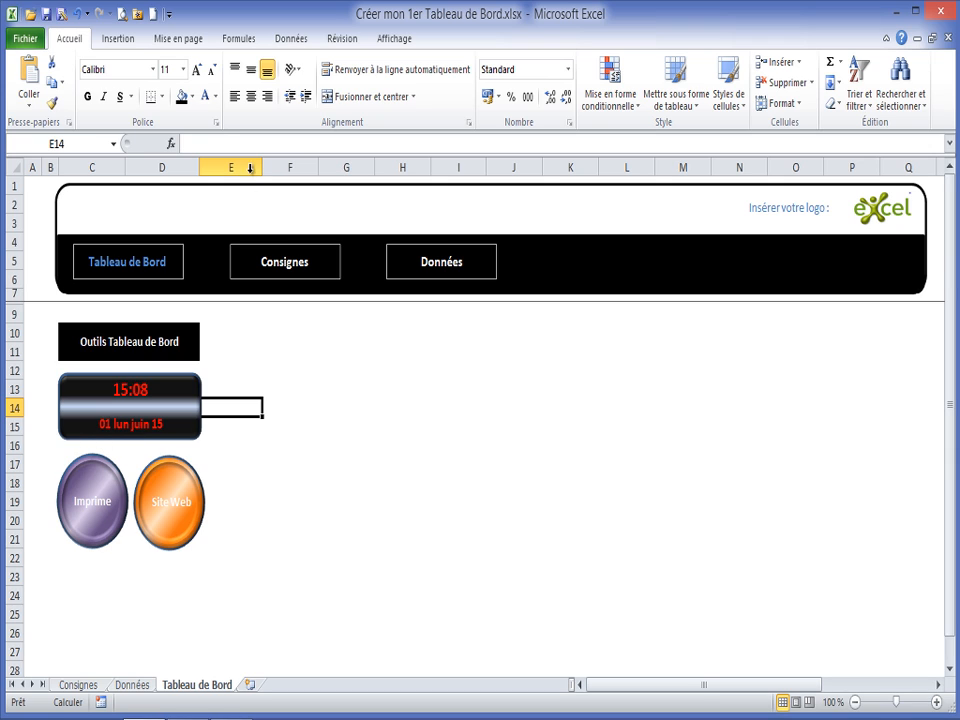
{"action": "left_click_drag", "start_coordinate": [262, 168], "coordinate": [218, 174]}
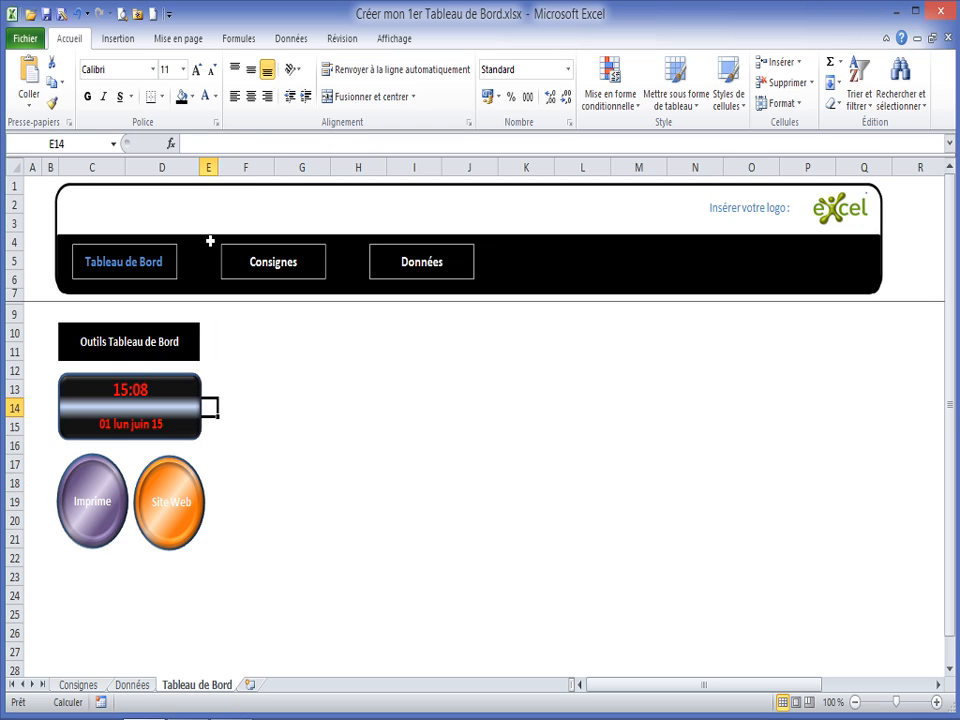
{"action": "left_click", "coordinate": [266, 464]}
- Apply a thick outside border to the range B9:E22 around the dashboard tools, the clock and the two buttons
{"action": "left_click", "coordinate": [50, 314]}
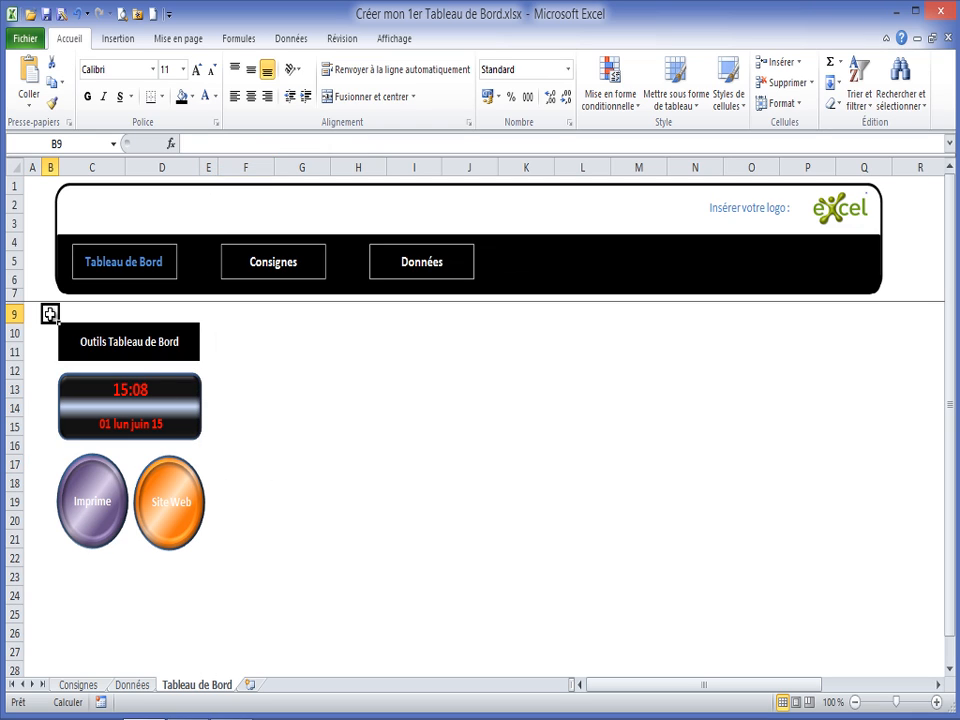
{"action": "left_click_drag", "start_coordinate": [52, 314], "coordinate": [206, 555]}
{"action": "left_click", "coordinate": [360, 96]}
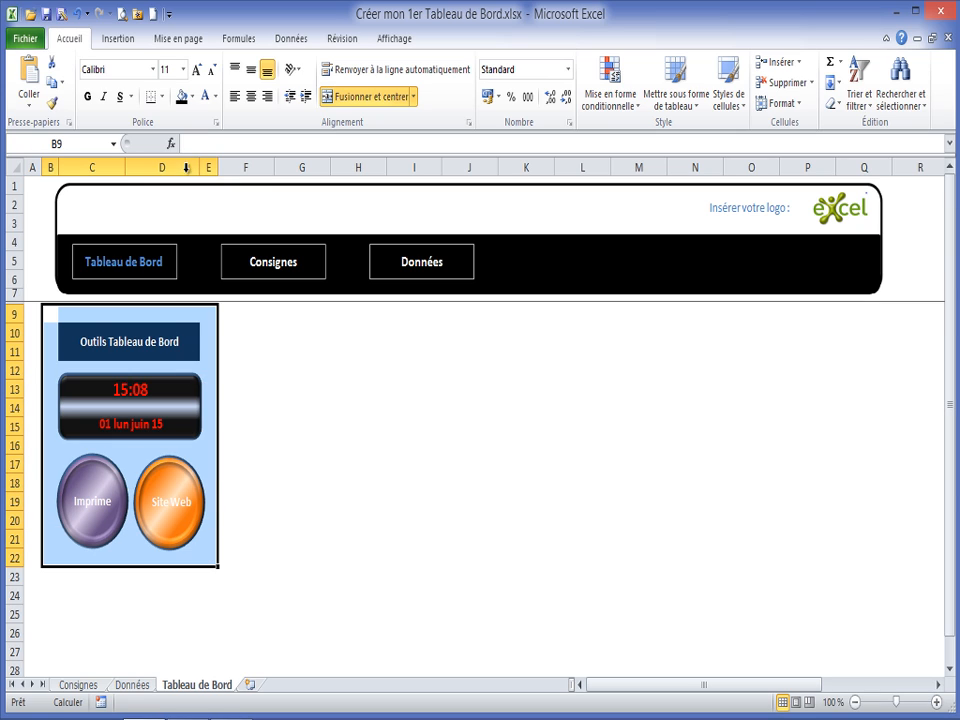
{"action": "left_click", "coordinate": [161, 97]}
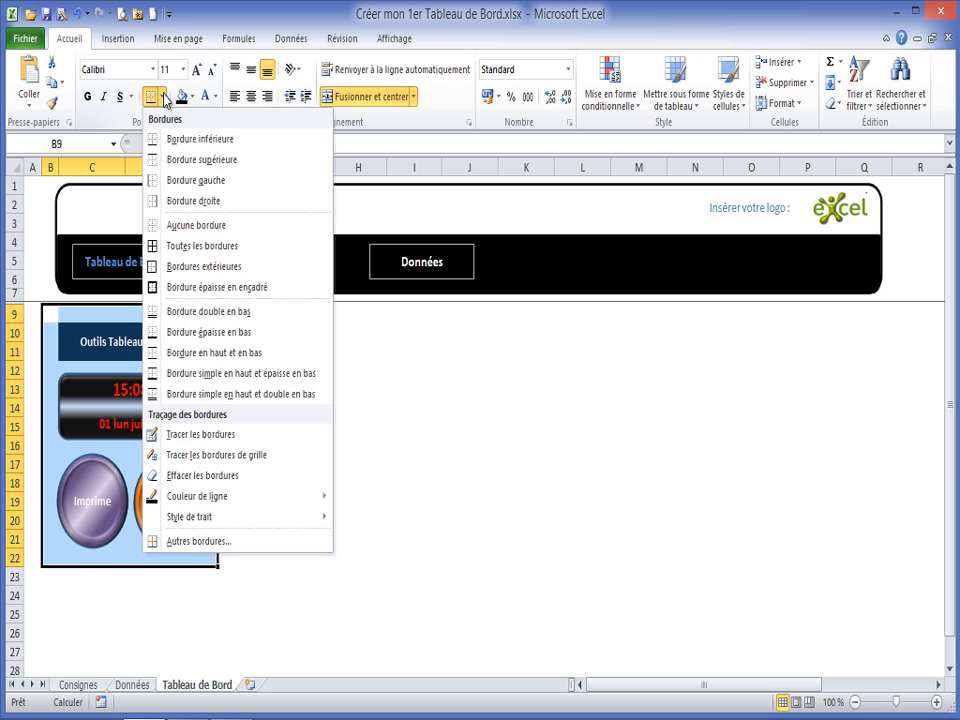
{"action": "left_click", "coordinate": [165, 285]}
{"action": "left_click", "coordinate": [270, 450]}
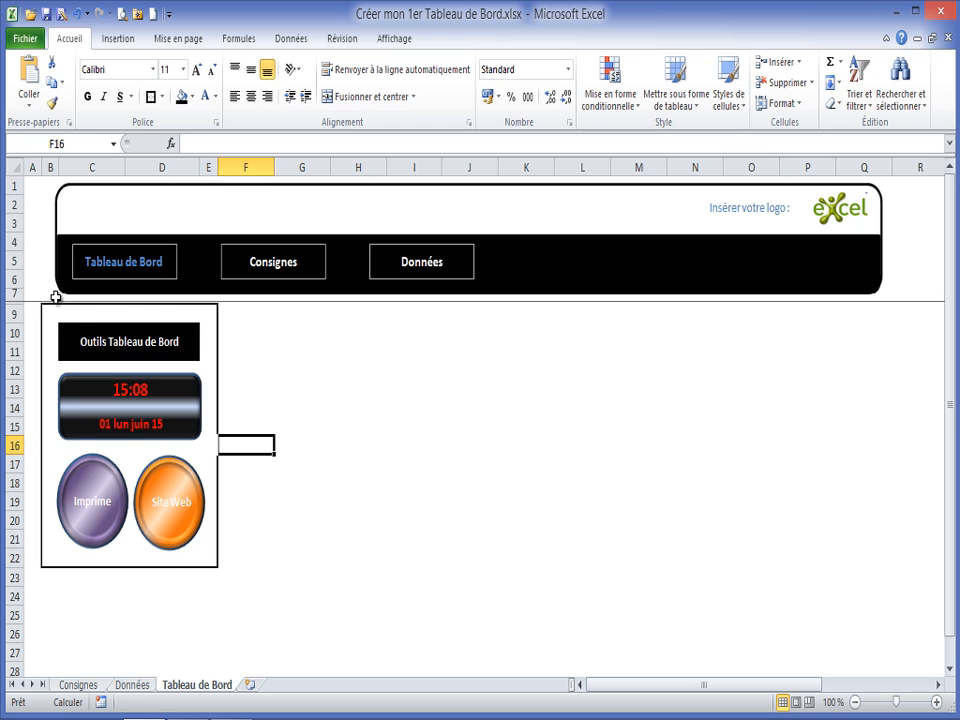
{"action": "left_click", "coordinate": [373, 448]}
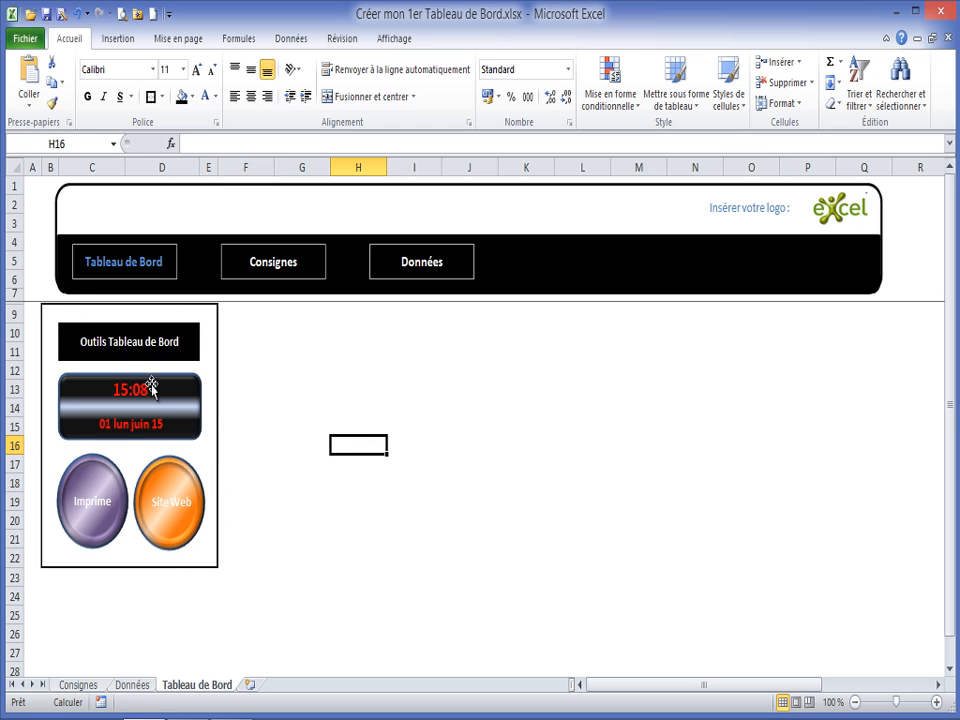
- Save the workbook with the framed tools block in place
{"action": "left_click", "coordinate": [118, 328]}
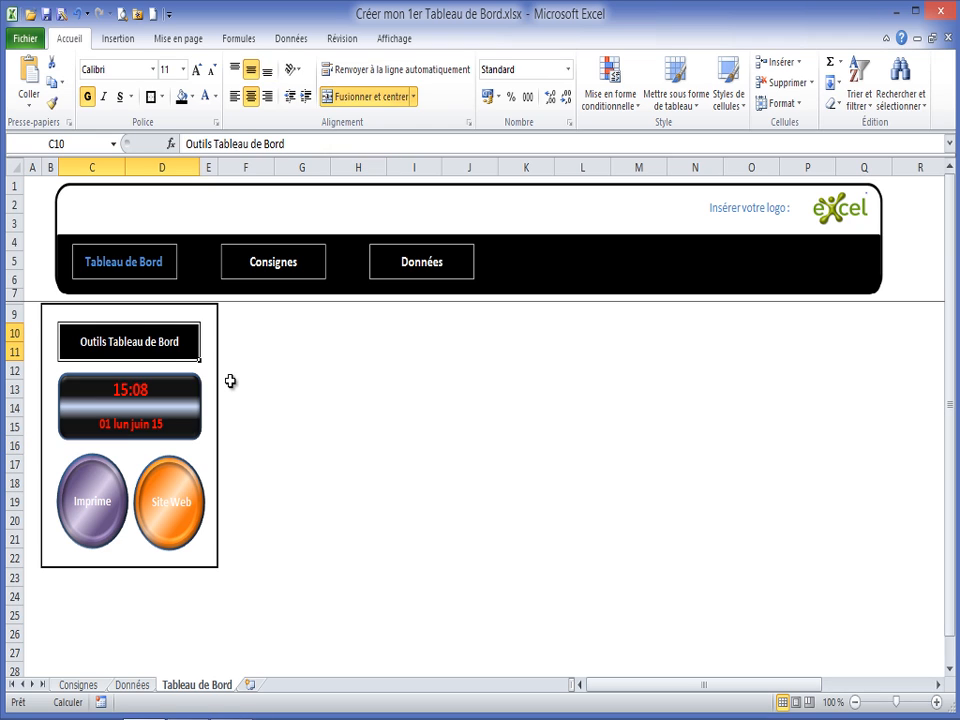
{"action": "left_click", "coordinate": [278, 350]}
{"action": "left_click", "coordinate": [263, 322]}
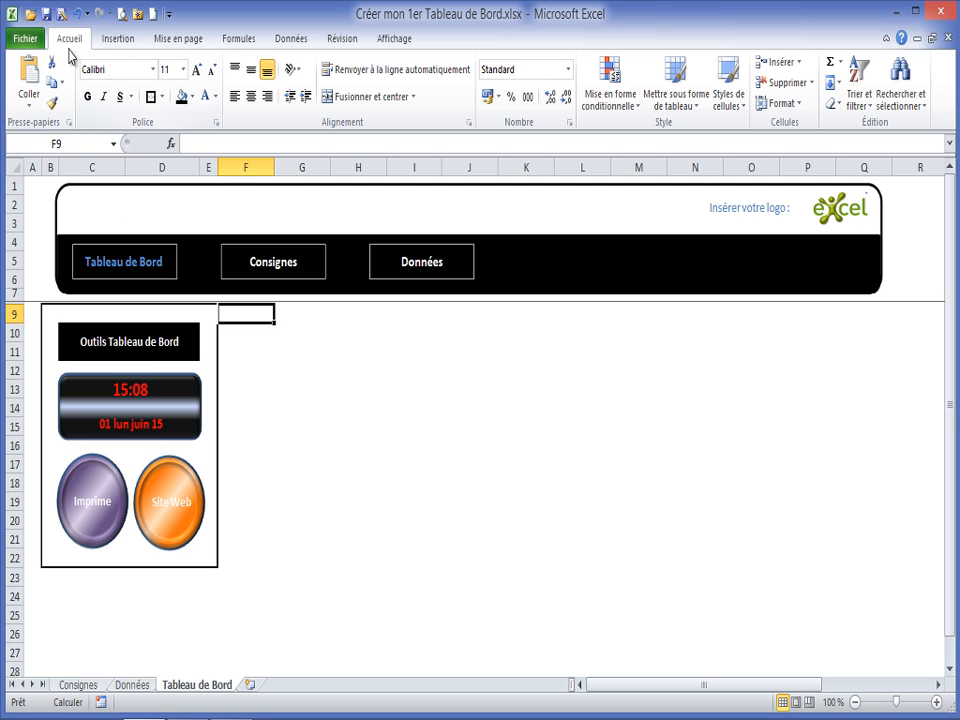
{"action": "left_click", "coordinate": [44, 14]}
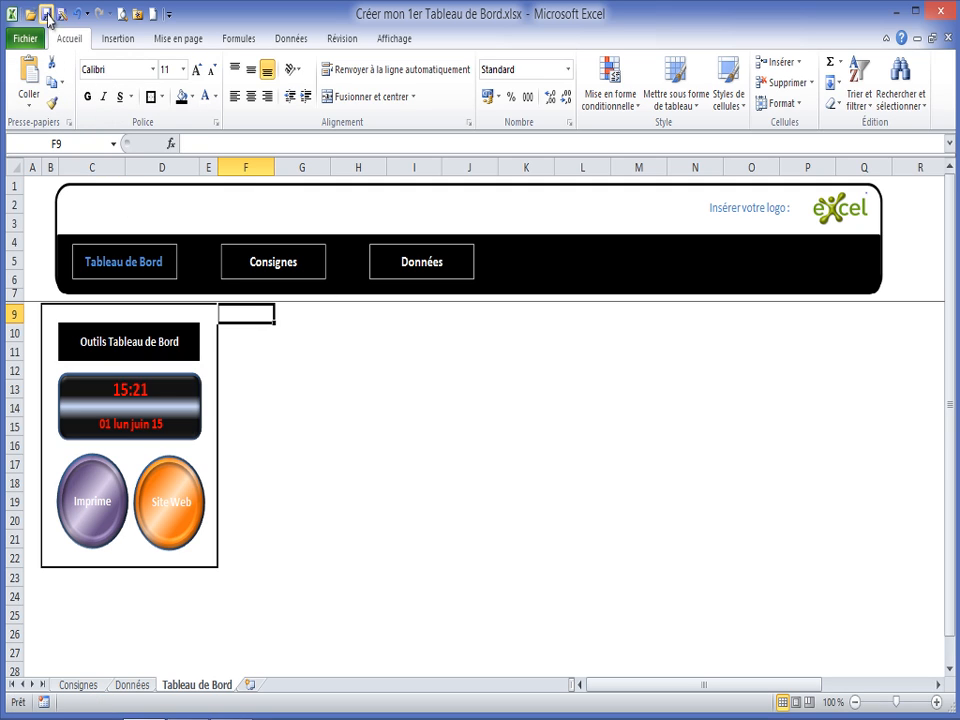
{"action": "left_click", "coordinate": [306, 336]}
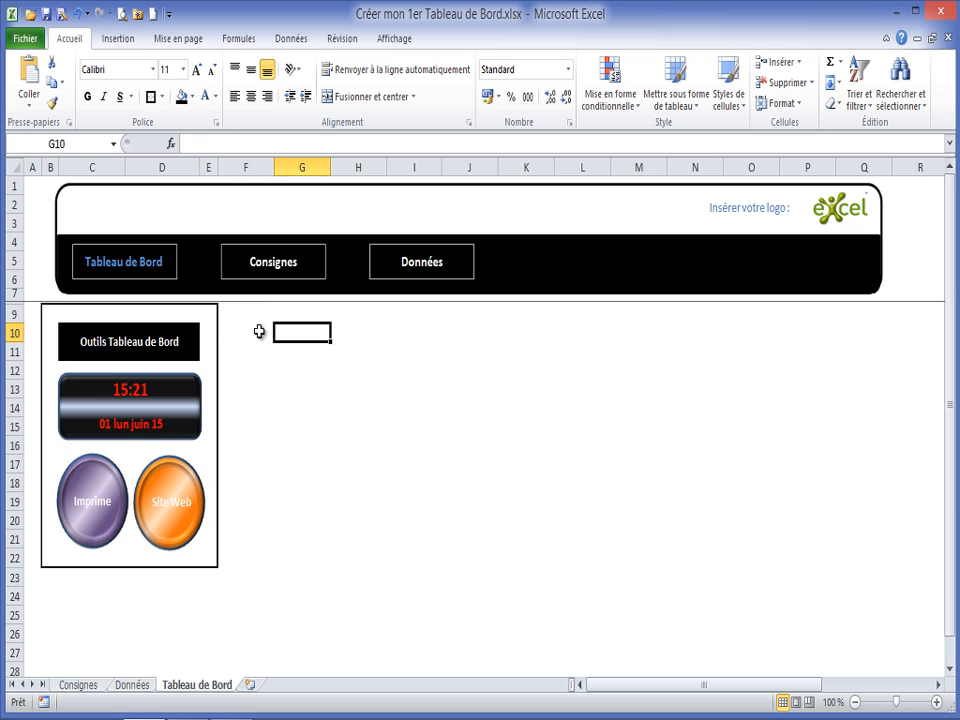
{"action": "left_click", "coordinate": [258, 316]}
{"action": "left_click", "coordinate": [279, 389]}
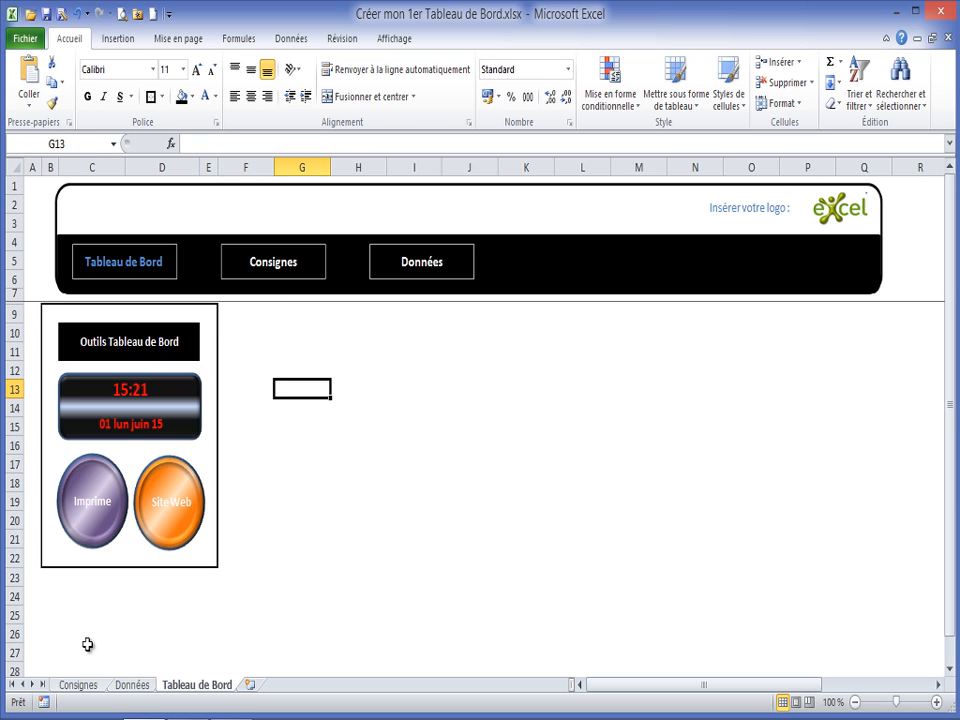
{"action": "left_click", "coordinate": [80, 596]}
- Examine the "Critère de Sélection" month block in Mon 1er Tableau de Bord.xlsm and return to Créer mon 1er Tableau de Bord.xlsx
{"action": "left_click", "coordinate": [400, 42]}
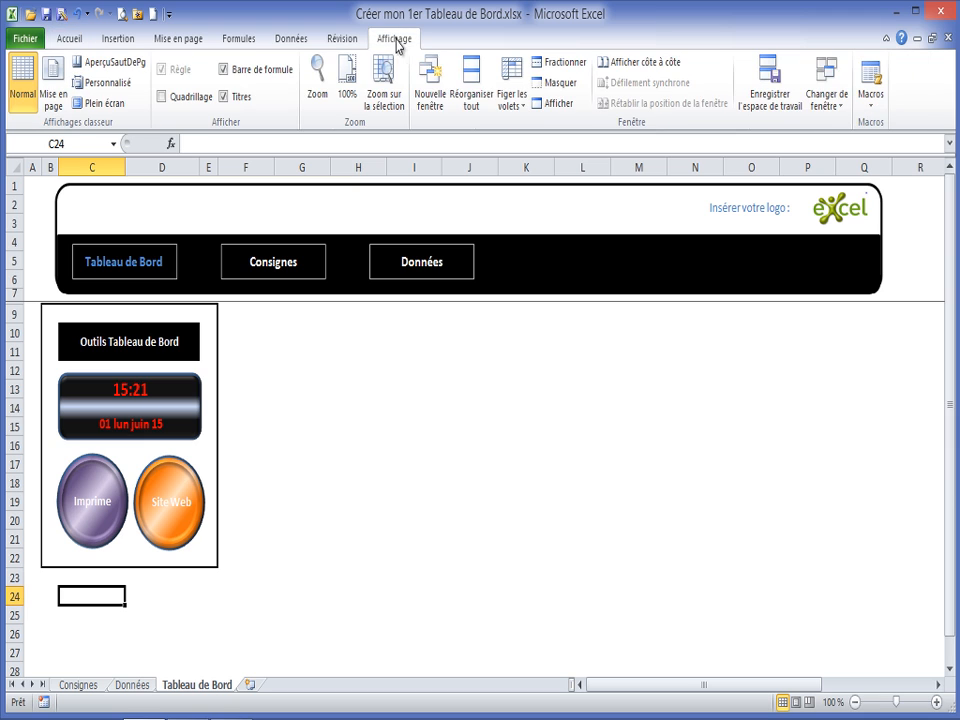
{"action": "left_click", "coordinate": [825, 96]}
{"action": "left_click", "coordinate": [832, 127]}
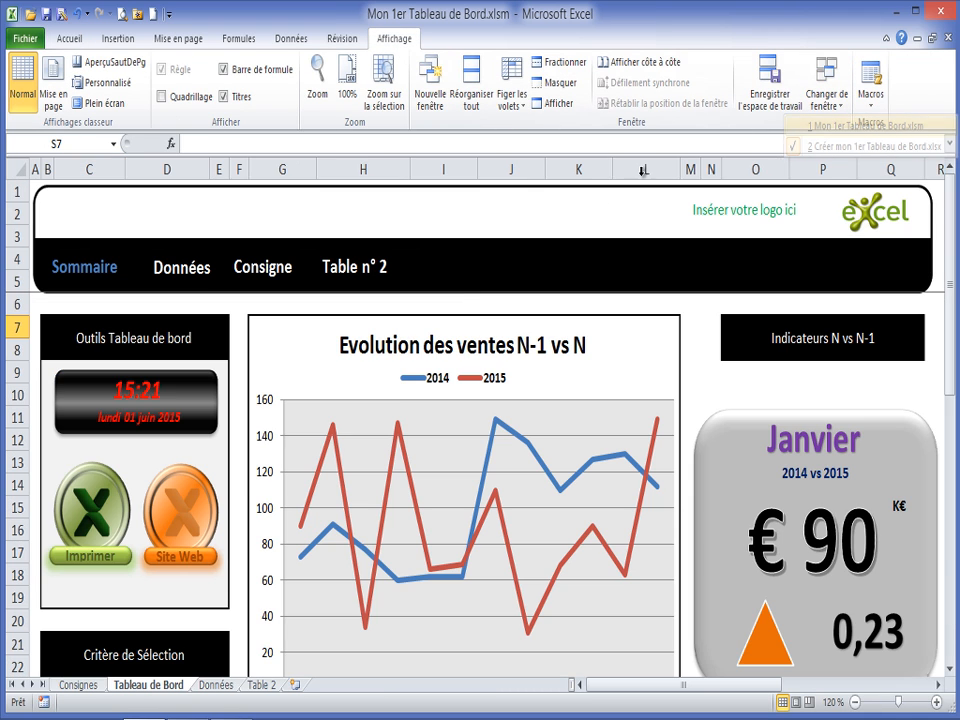
{"action": "scroll", "coordinate": [196, 424], "scroll_direction": "down", "scroll_amount": 4}
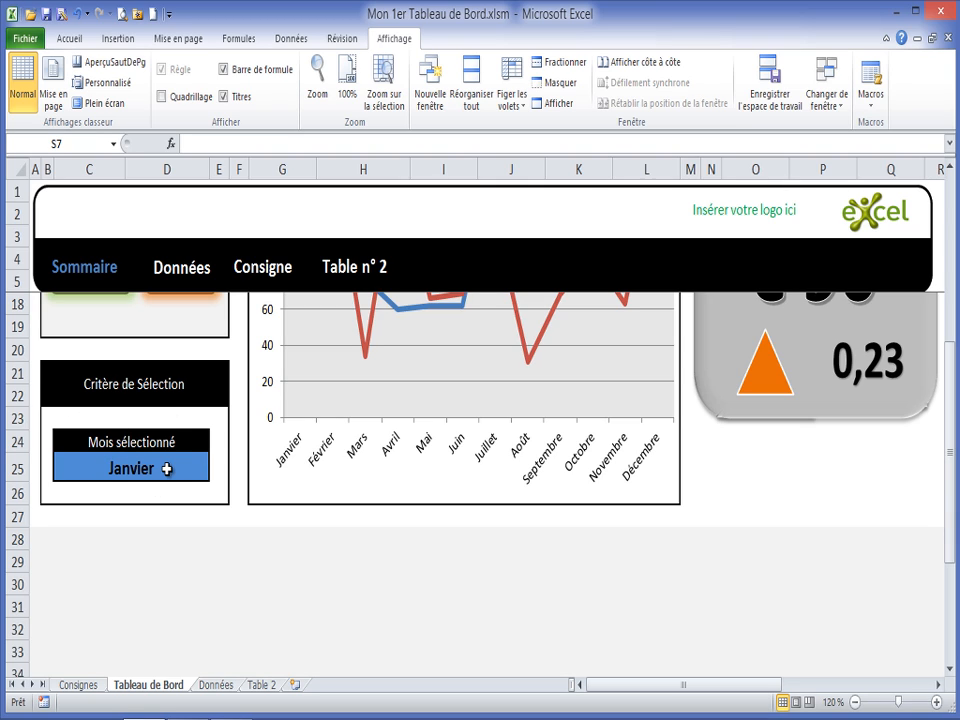
{"action": "left_click", "coordinate": [130, 466]}
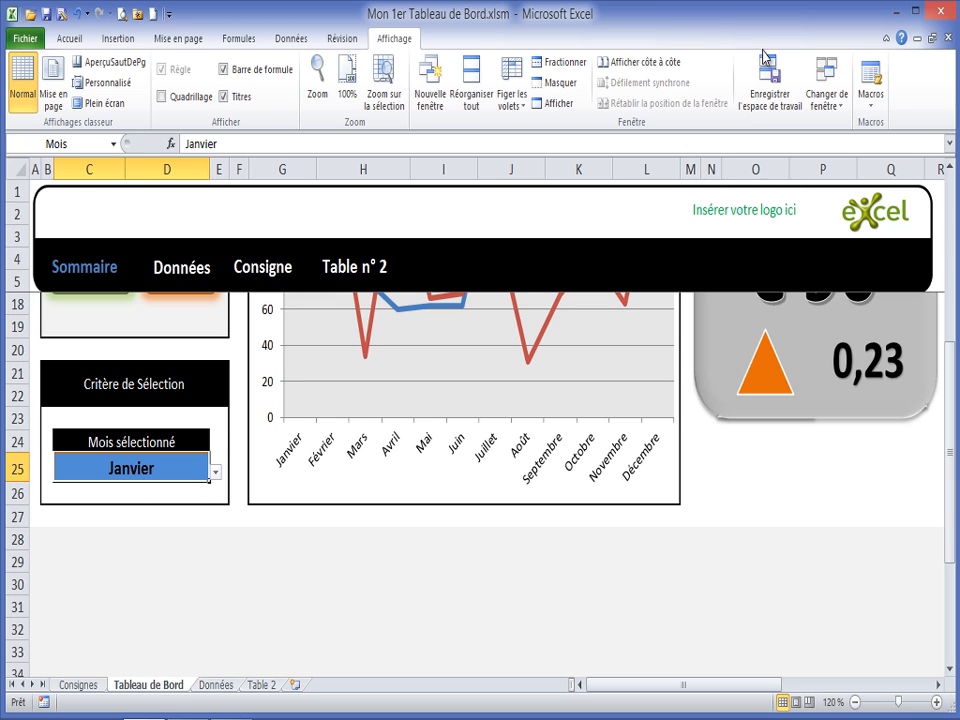
{"action": "left_click", "coordinate": [826, 100]}
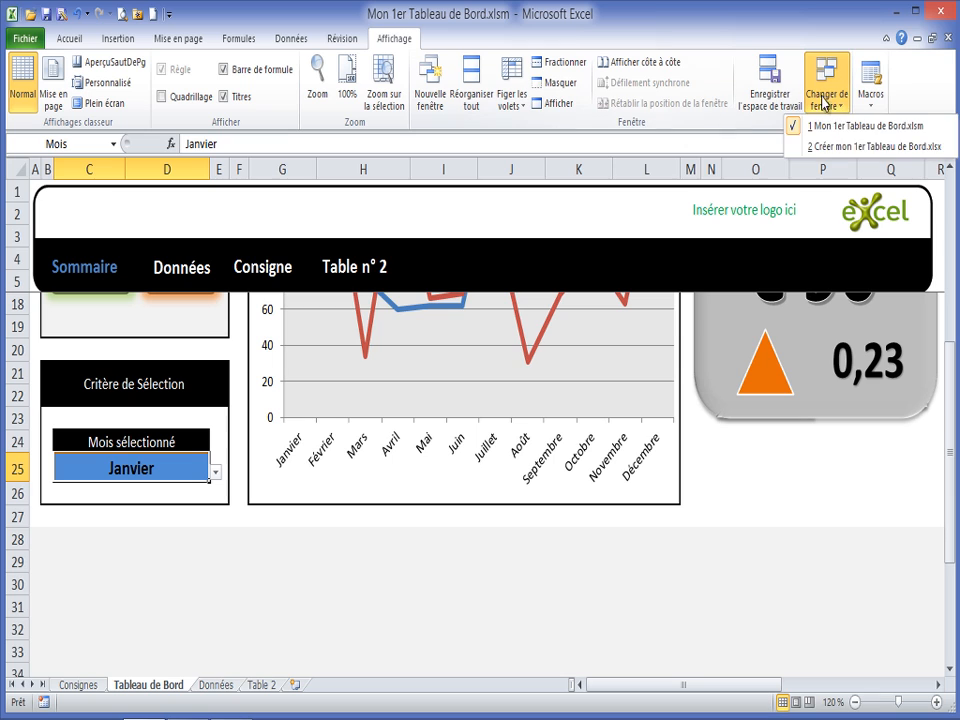
{"action": "left_click", "coordinate": [846, 146]}
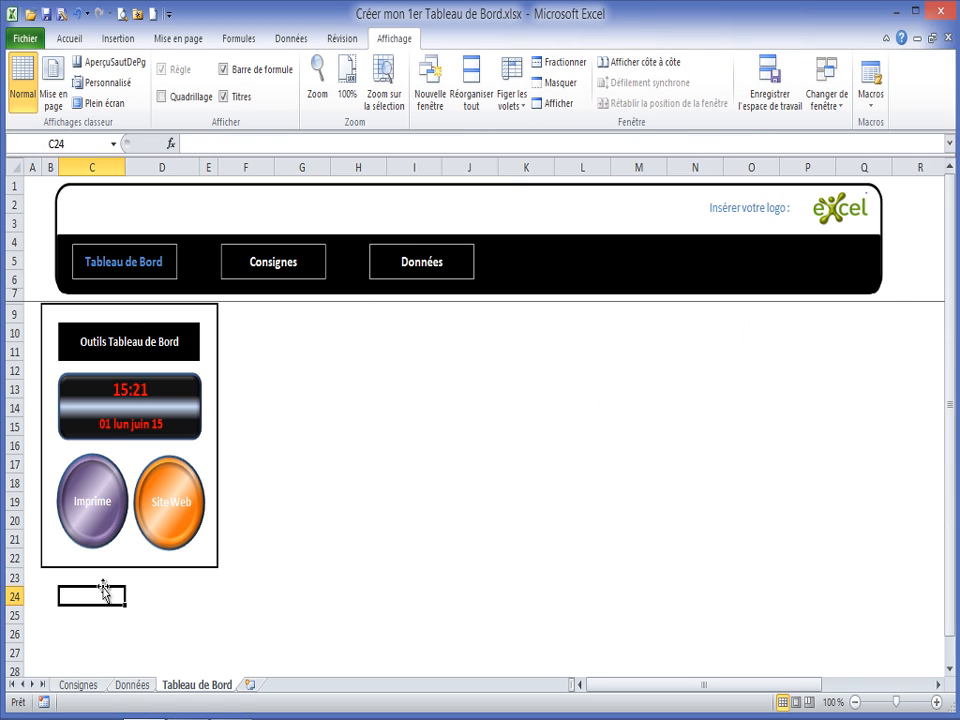
- Copy the "Outils Tableau de Bord" heading to C24 and change the copy's text to "Mois sélectionné"
{"action": "left_click", "coordinate": [125, 341]}
{"action": "key", "text": "ctrl+c"}
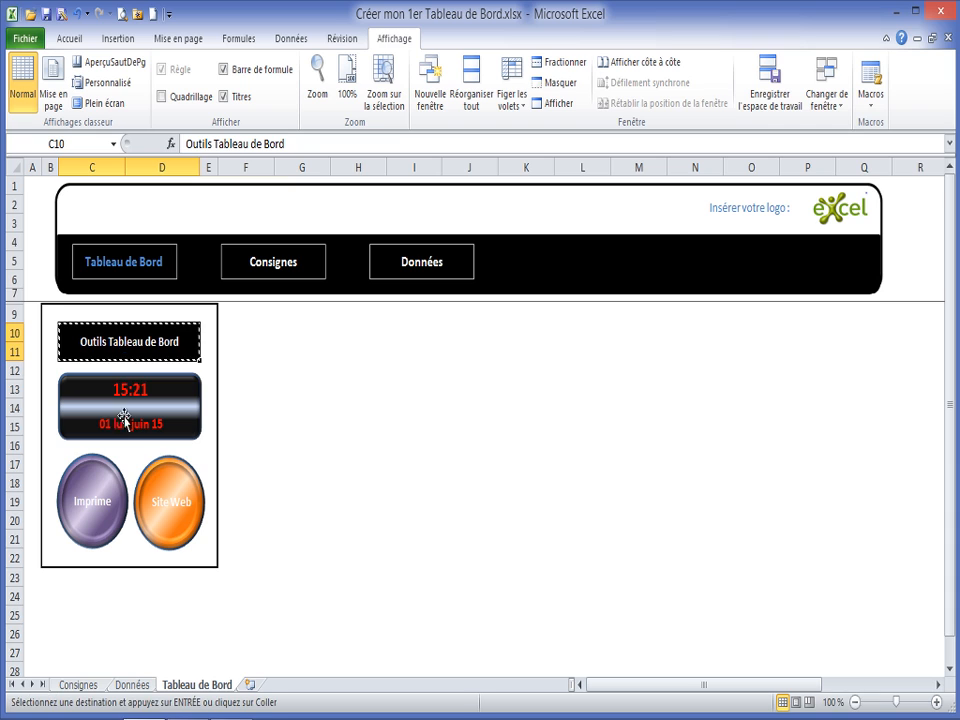
{"action": "left_click", "coordinate": [111, 598]}
{"action": "key", "text": "ctrl+v"}
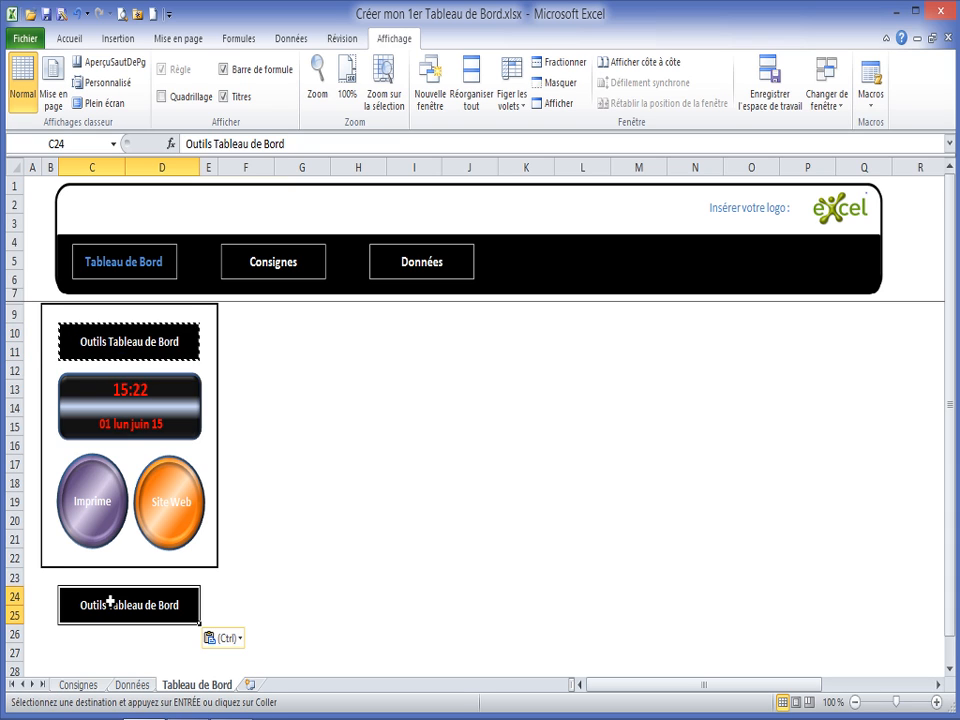
{"action": "type", "text": "Mois"}
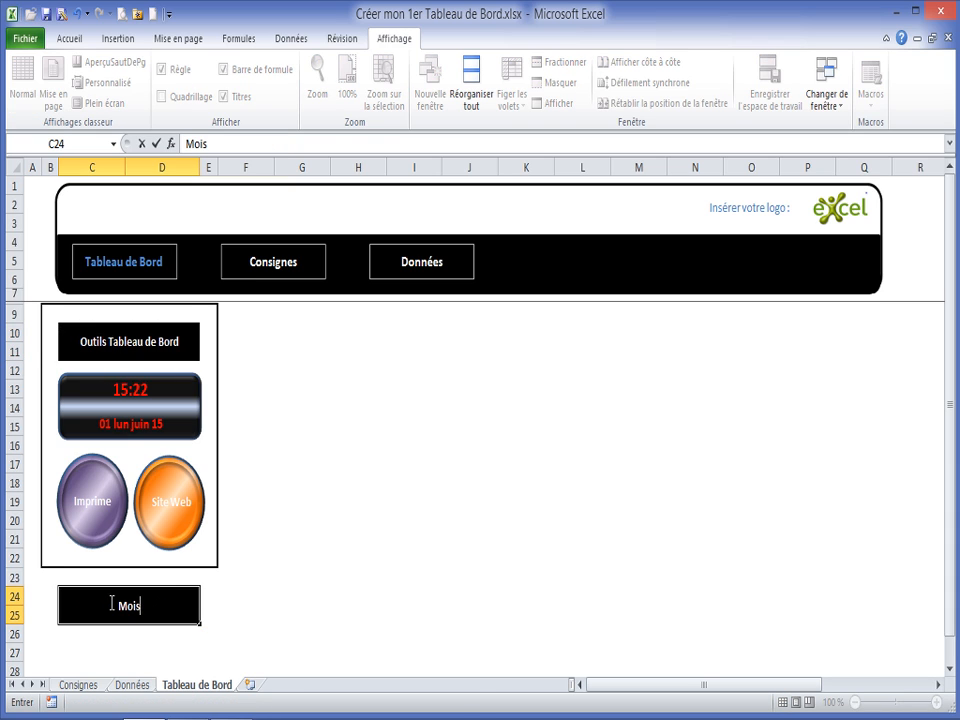
{"action": "type", "text": " sélectionné"}
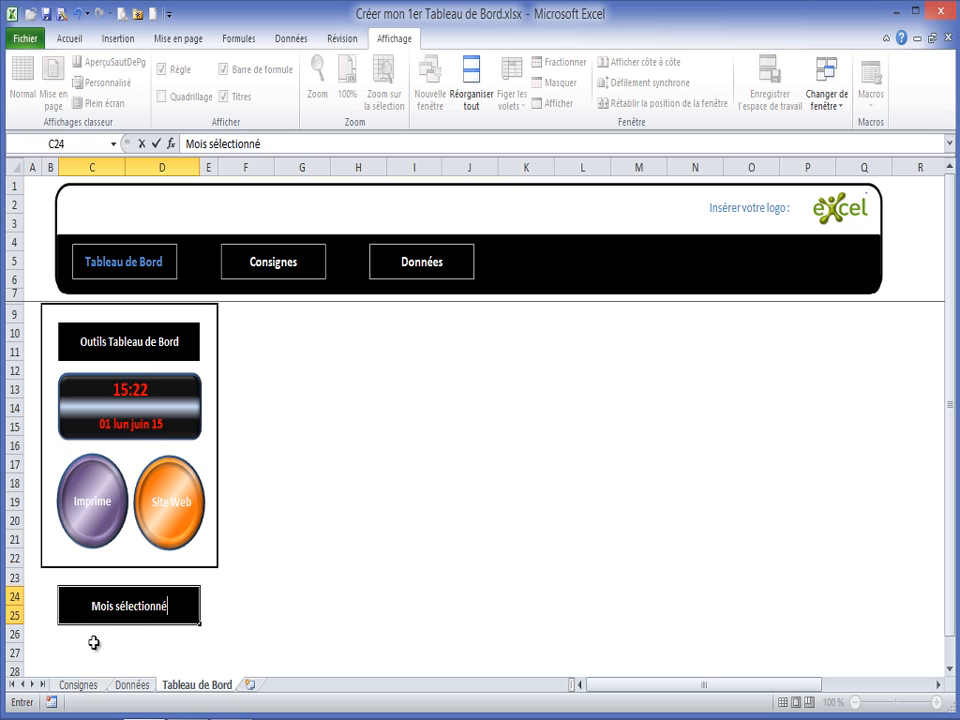
{"action": "key", "text": "Return"}
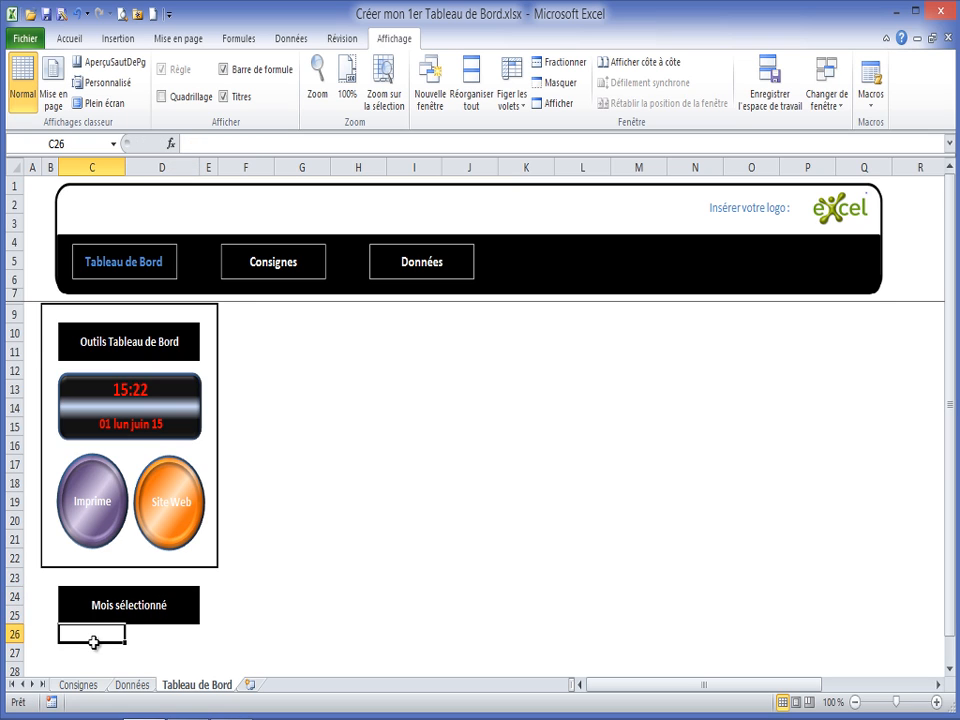
- Merge and center cells C27:D27 below the "Mois sélectionné" heading and make row 27 taller
{"action": "scroll", "coordinate": [110, 600], "scroll_direction": "down", "scroll_amount": 3}
{"action": "left_click", "coordinate": [110, 508]}
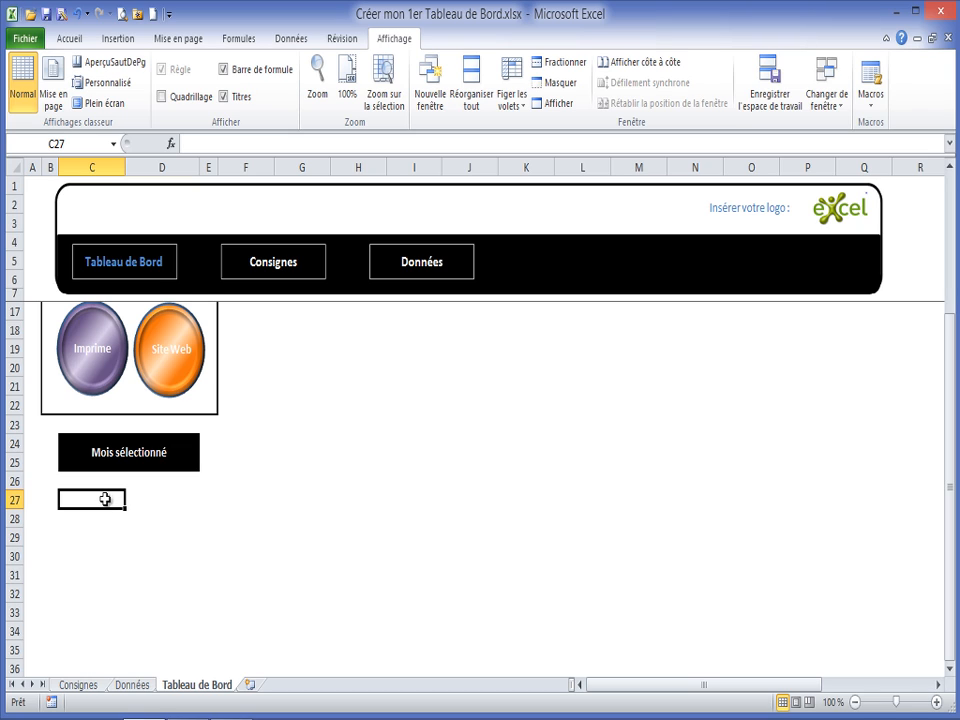
{"action": "left_click_drag", "start_coordinate": [105, 498], "coordinate": [158, 501]}
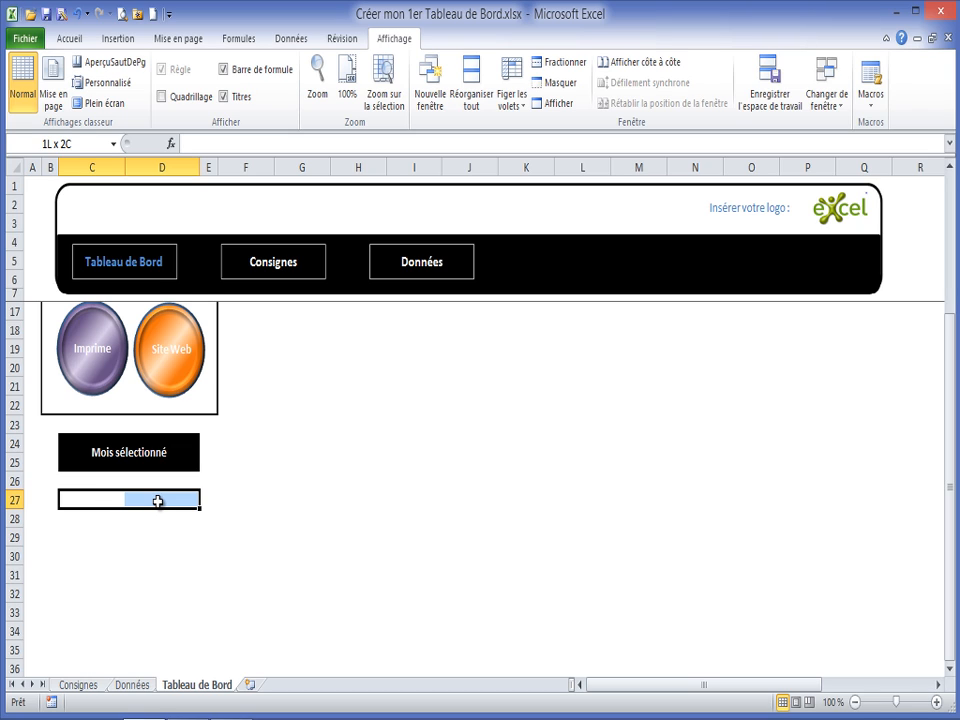
{"action": "left_click", "coordinate": [105, 498]}
{"action": "left_click_drag", "start_coordinate": [105, 498], "coordinate": [158, 500]}
{"action": "left_click", "coordinate": [78, 38]}
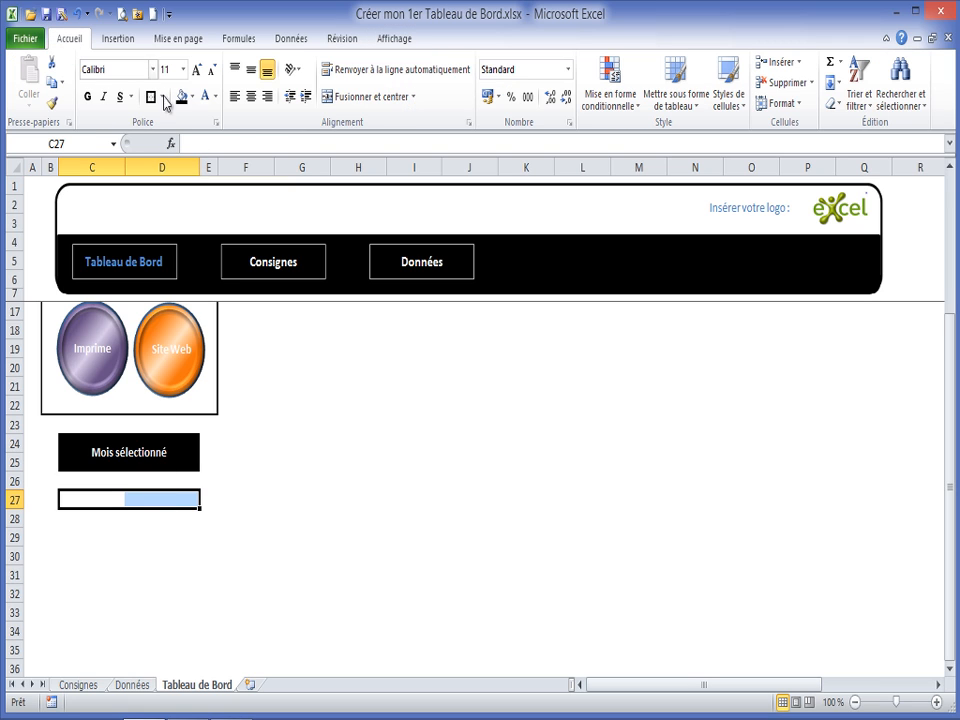
{"action": "left_click", "coordinate": [355, 98]}
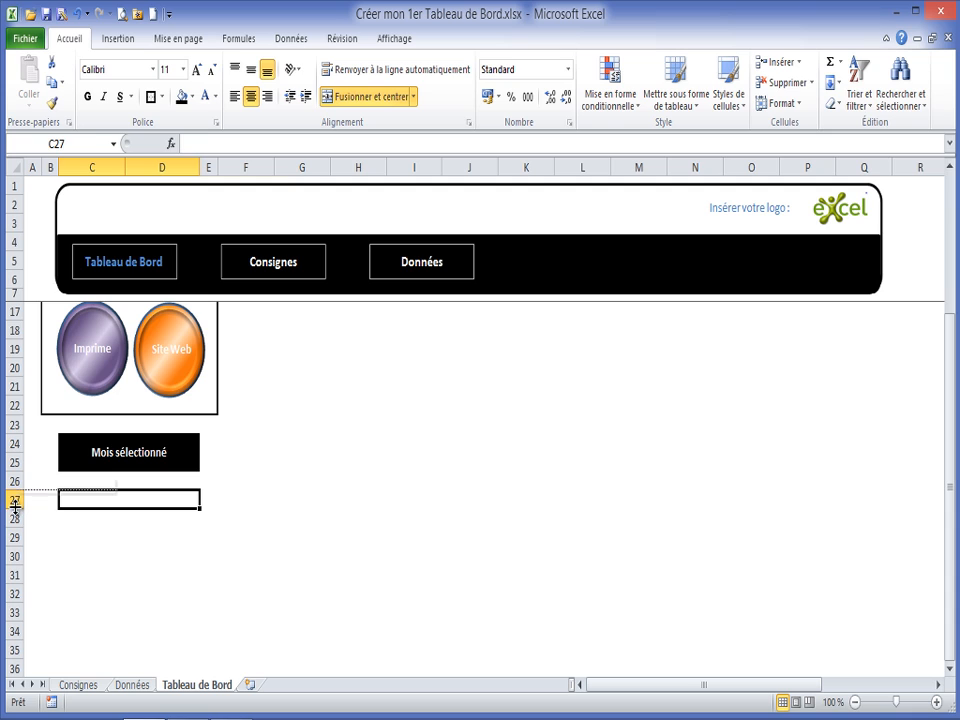
{"action": "left_click_drag", "start_coordinate": [18, 507], "coordinate": [16, 516]}
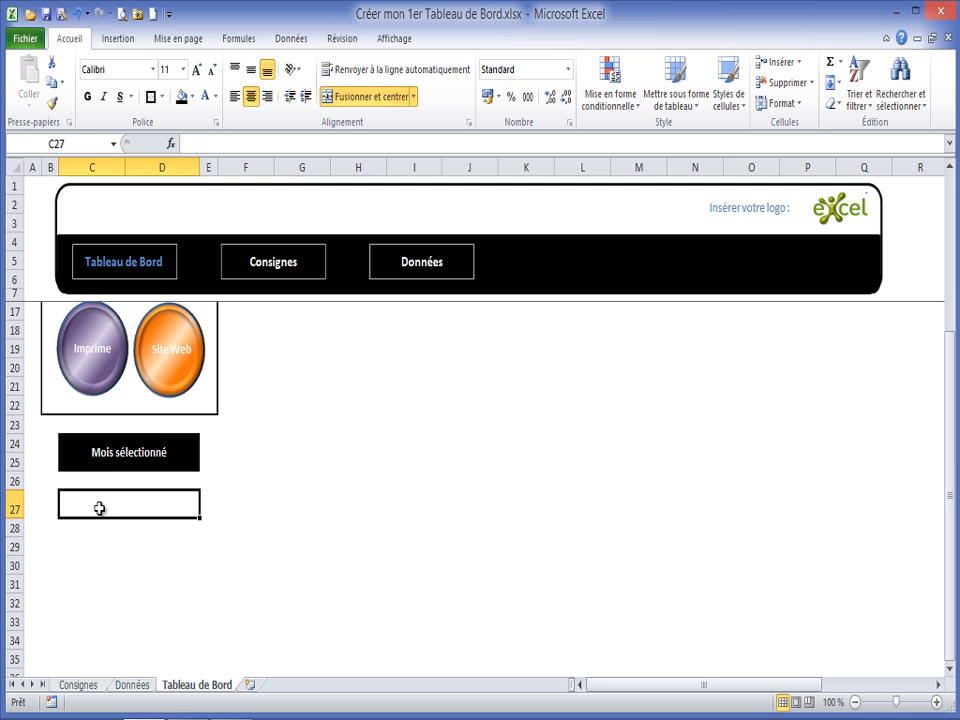
- Add list data validation to merged cell C27 with the source =Données!$C$11:$C$22
{"action": "left_click", "coordinate": [292, 40]}
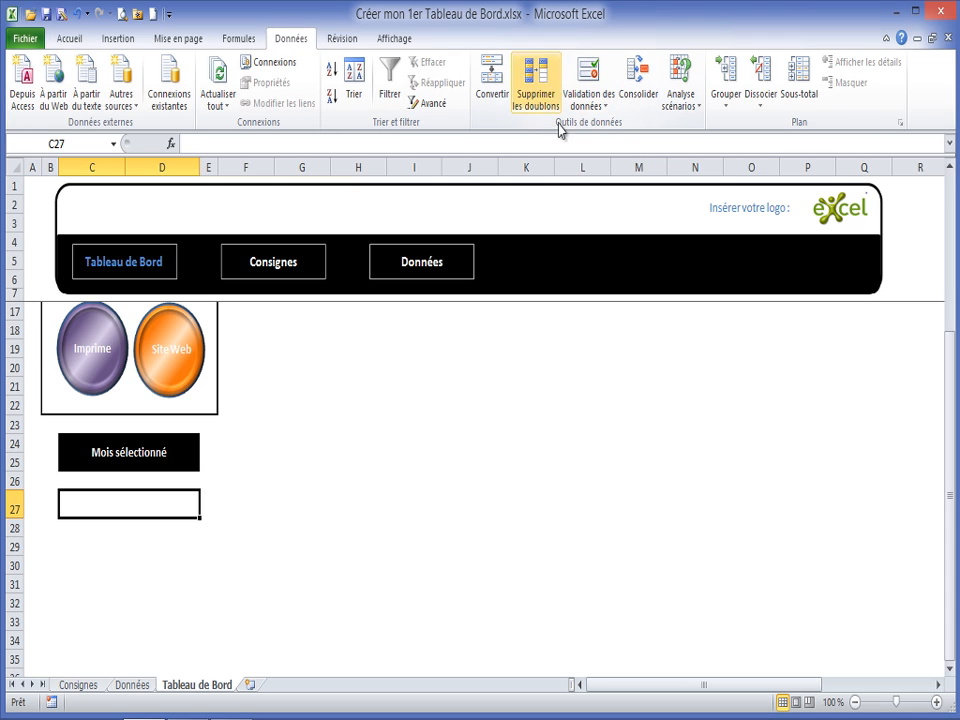
{"action": "left_click", "coordinate": [600, 106]}
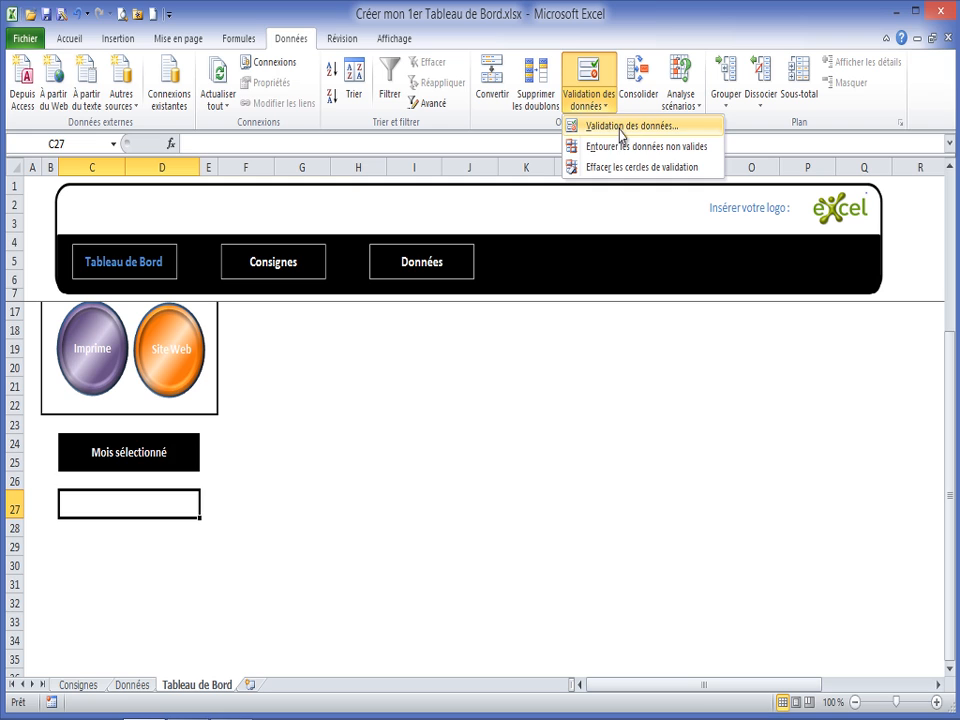
{"action": "left_click", "coordinate": [597, 125]}
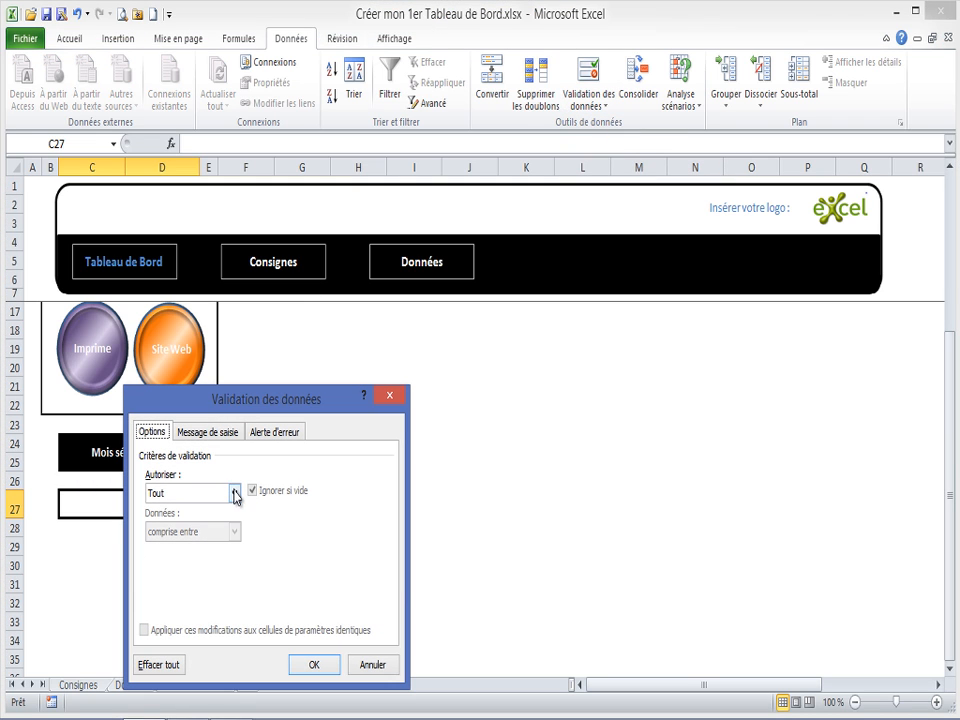
{"action": "left_click", "coordinate": [235, 494]}
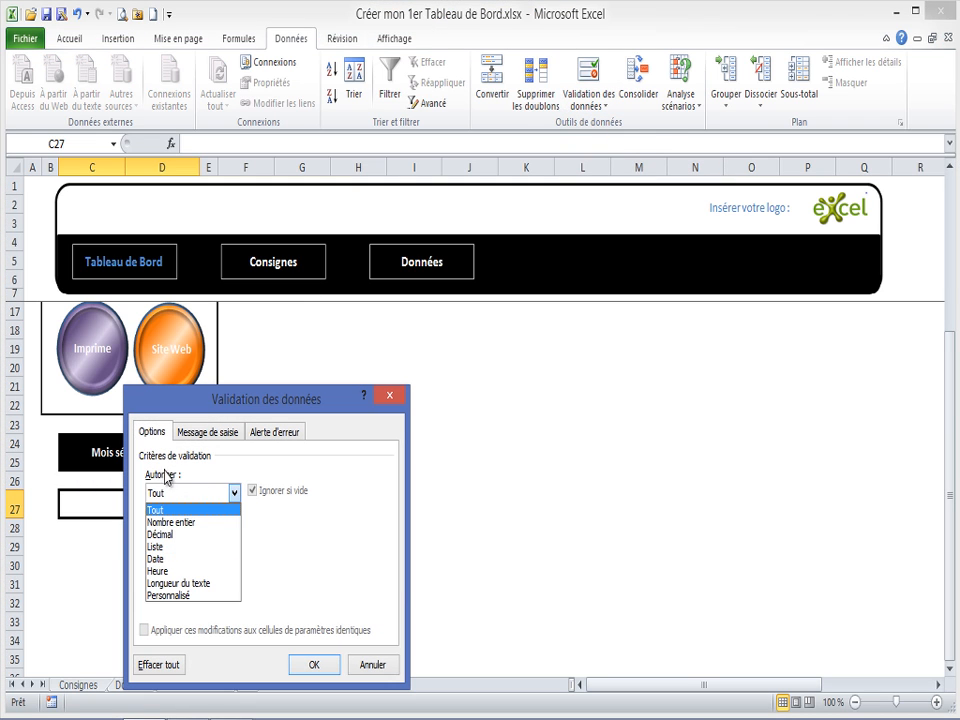
{"action": "left_click", "coordinate": [157, 547]}
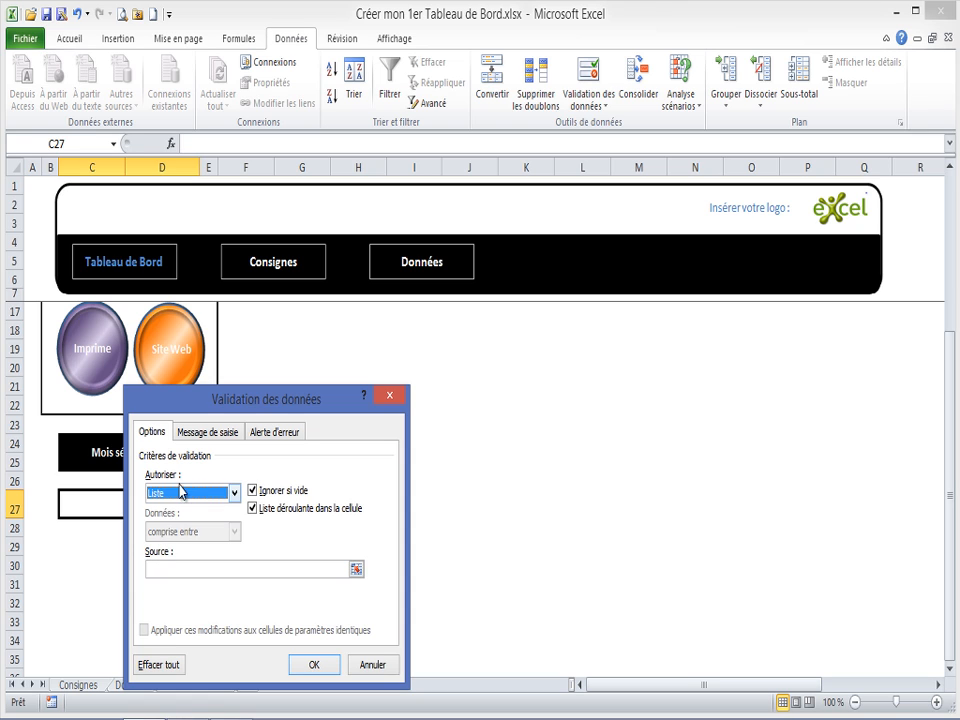
{"action": "left_click", "coordinate": [166, 568]}
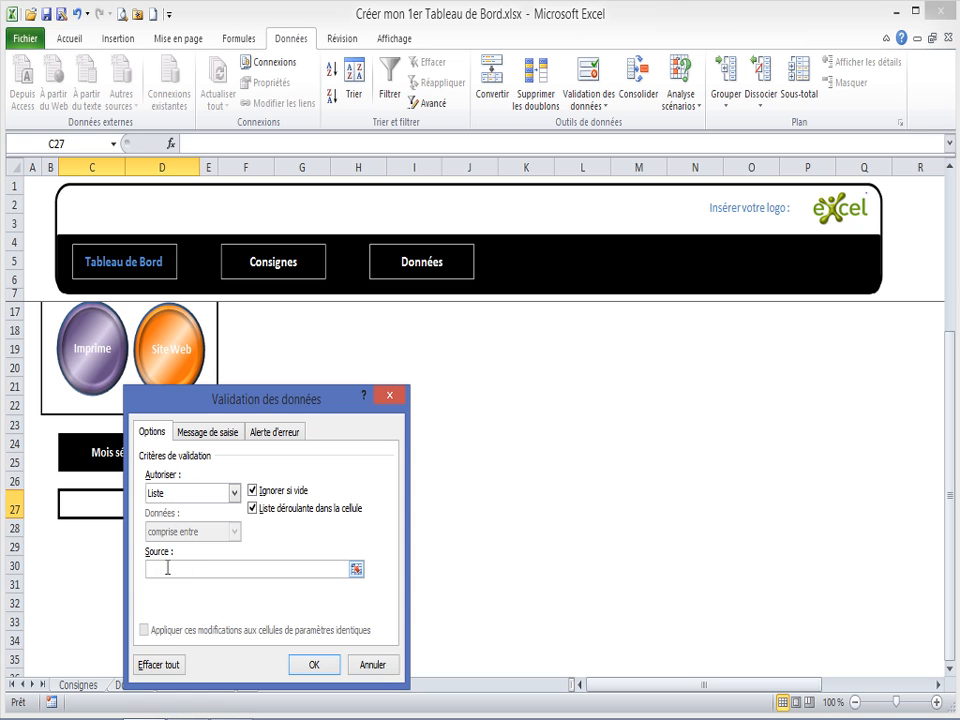
{"action": "left_click", "coordinate": [355, 570]}
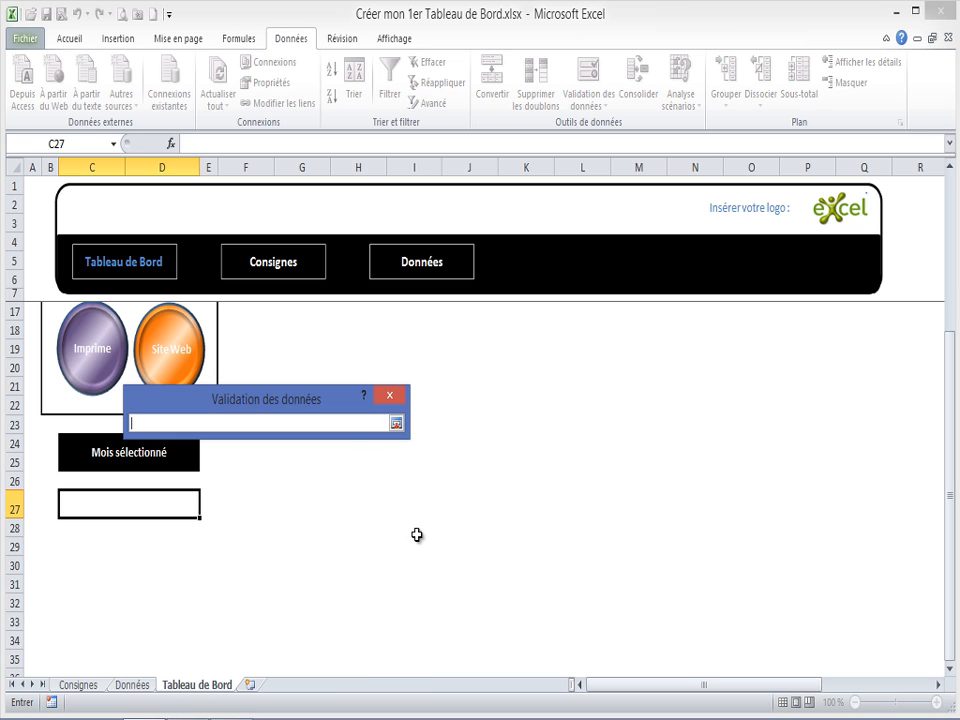
{"action": "left_click", "coordinate": [133, 685]}
{"action": "left_click", "coordinate": [63, 325]}
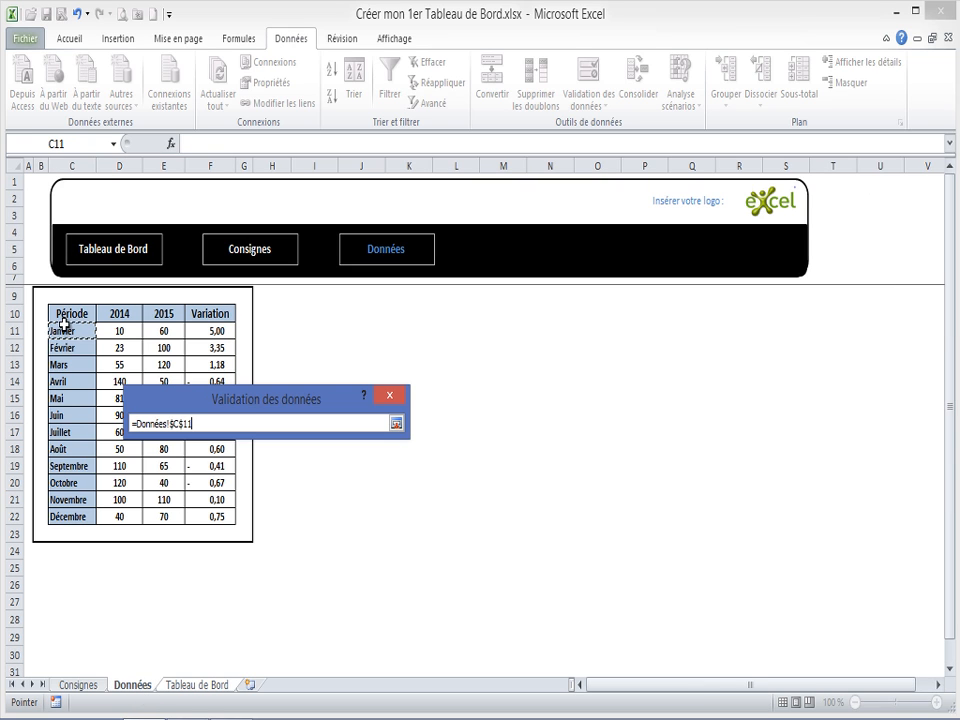
{"action": "left_click_drag", "start_coordinate": [63, 325], "coordinate": [58, 512]}
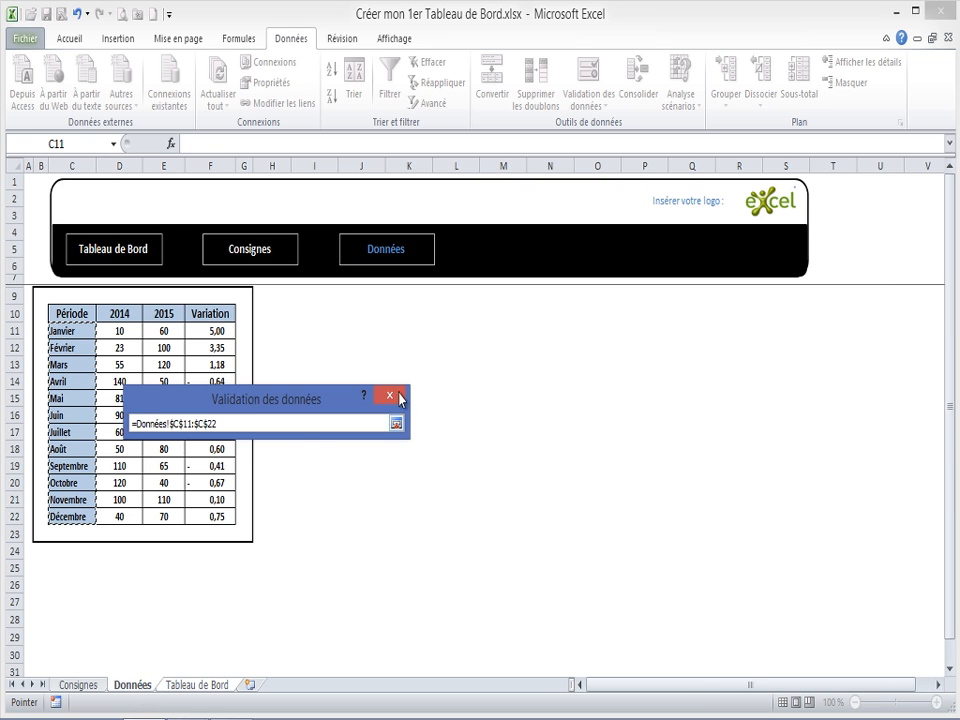
{"action": "left_click", "coordinate": [396, 423]}
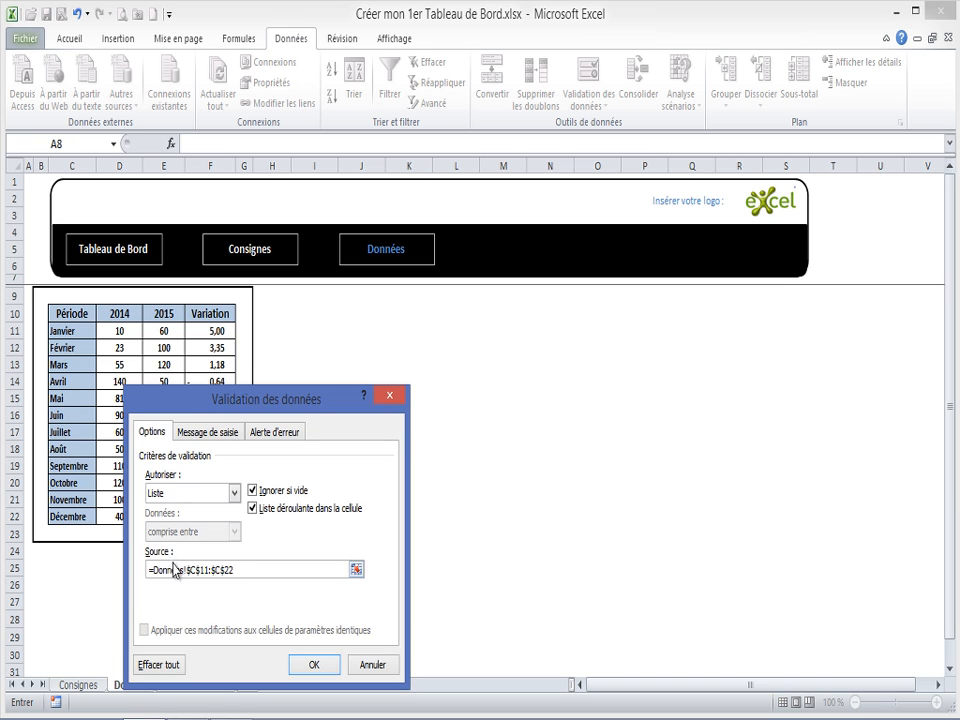
{"action": "left_click", "coordinate": [313, 664]}
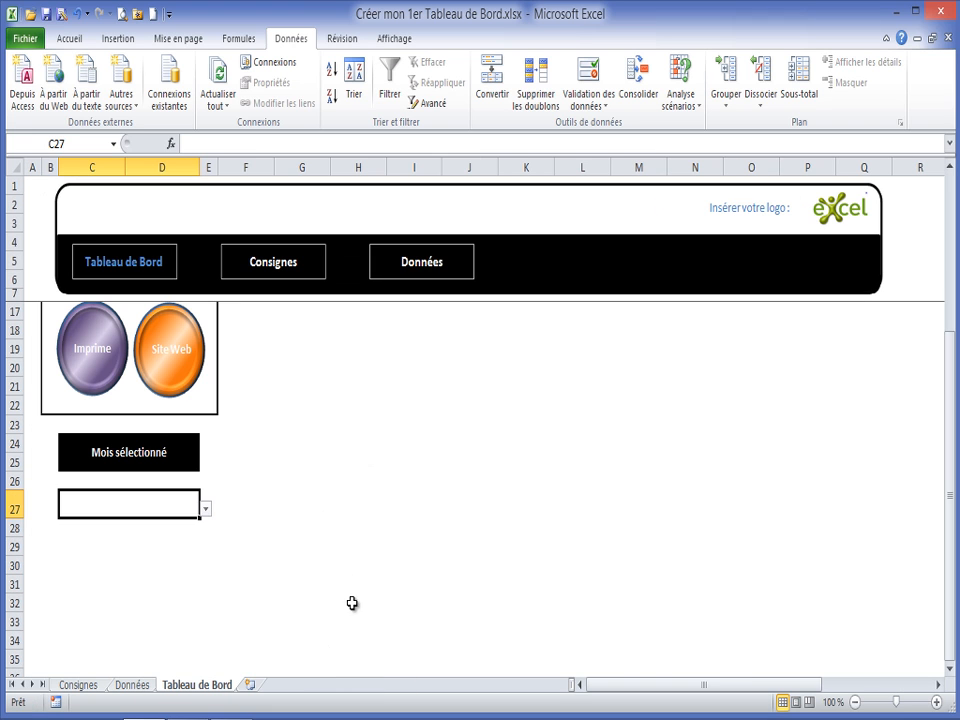
- Choose Février in the C27 drop-down list and format the cell middle-aligned, bold and 18 pt
{"action": "left_click", "coordinate": [205, 509]}
{"action": "left_click", "coordinate": [80, 538]}
{"action": "left_click", "coordinate": [72, 40]}
{"action": "left_click", "coordinate": [250, 72]}
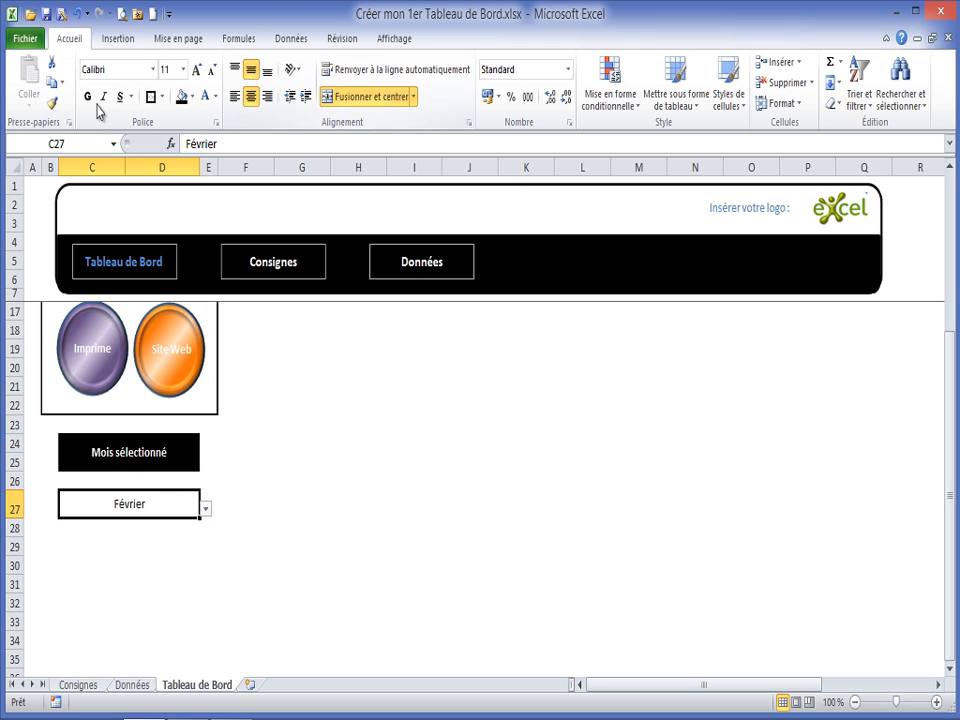
{"action": "key", "text": "ctrl+b"}
{"action": "left_click", "coordinate": [197, 70]}
{"action": "left_click", "coordinate": [197, 70]}
{"action": "left_click", "coordinate": [197, 70]}
{"action": "left_click", "coordinate": [197, 70]}
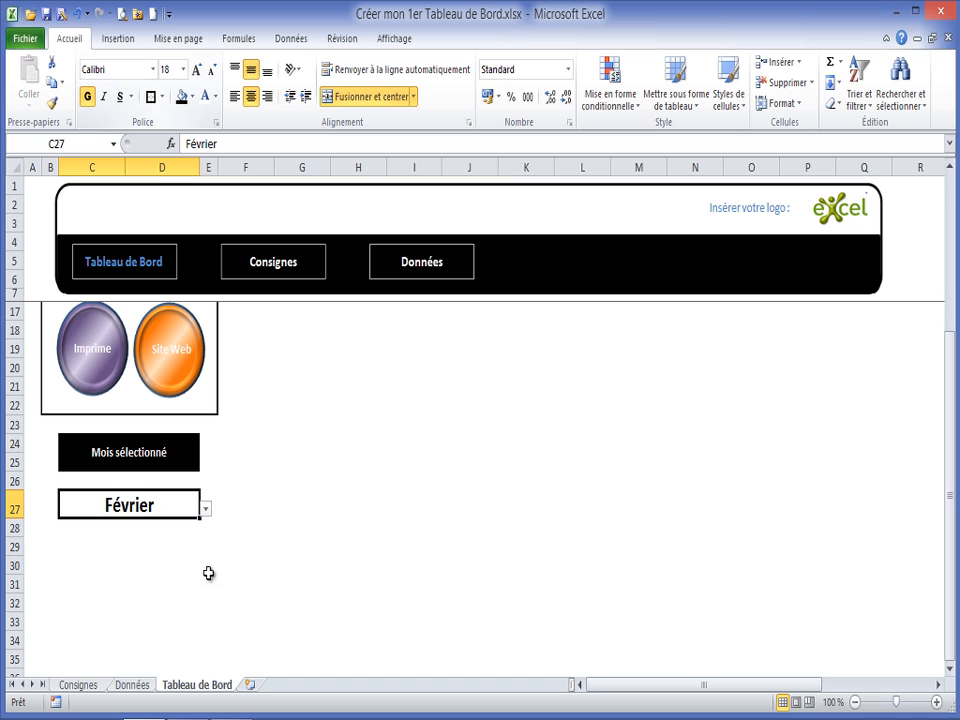
- Try several months in the C27 drop-down list, including Mai, Octobre and Novembre, and finish on Décembre
{"action": "left_click", "coordinate": [205, 508]}
{"action": "left_click", "coordinate": [78, 520]}
{"action": "left_click", "coordinate": [205, 508]}
{"action": "left_click", "coordinate": [90, 577]}
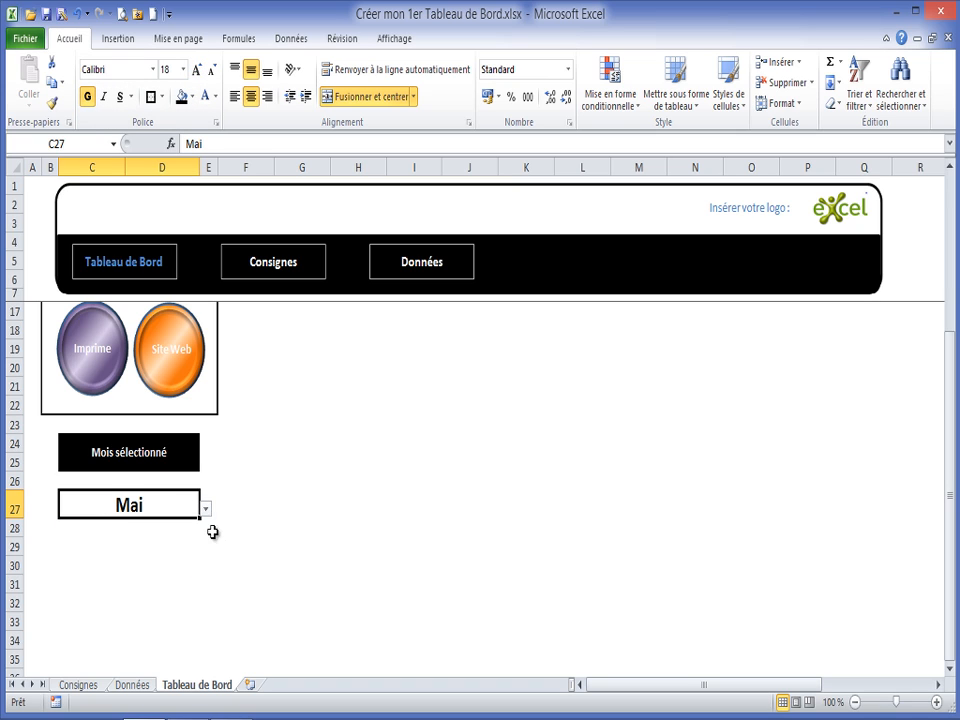
{"action": "left_click", "coordinate": [205, 508]}
{"action": "left_click", "coordinate": [80, 585]}
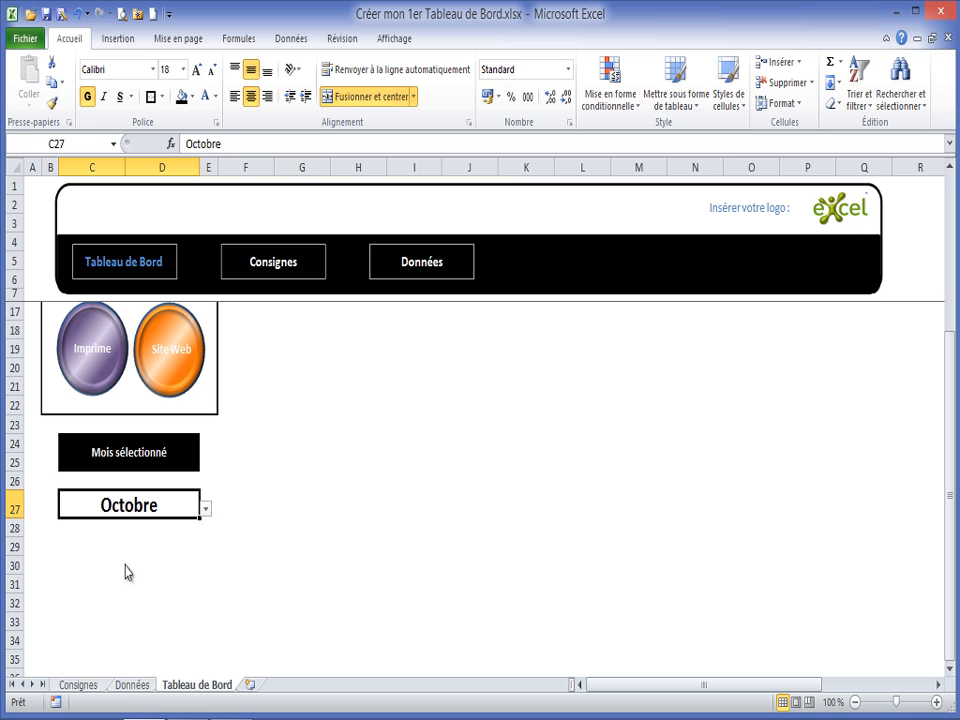
{"action": "left_click", "coordinate": [205, 508]}
{"action": "left_click", "coordinate": [78, 598]}
{"action": "left_click", "coordinate": [205, 508]}
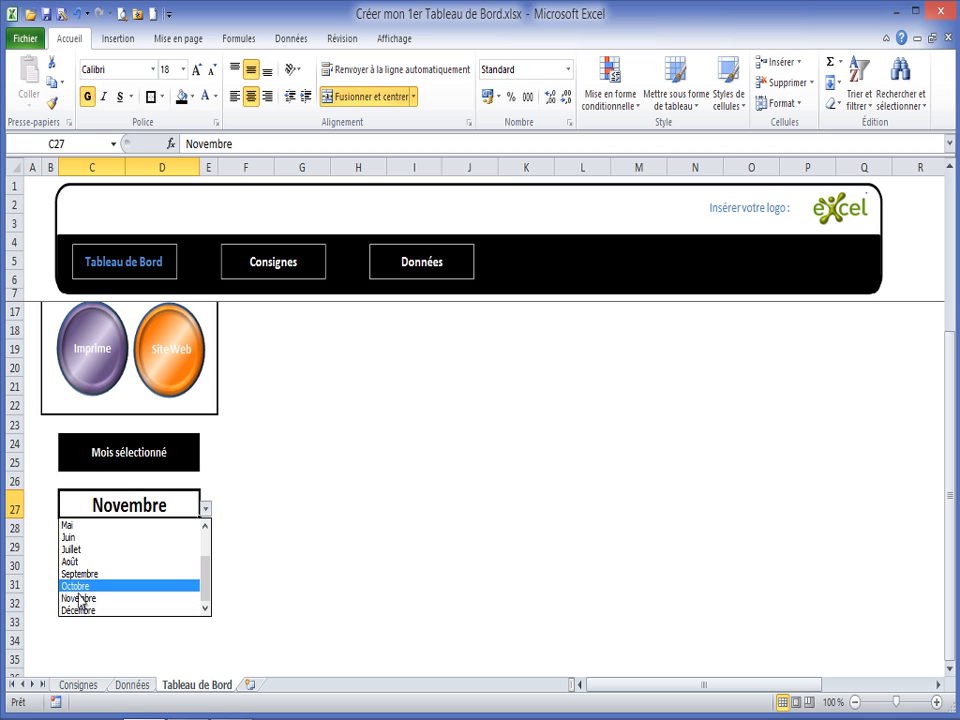
{"action": "left_click", "coordinate": [81, 600]}
{"action": "left_click", "coordinate": [84, 612]}
{"action": "left_click", "coordinate": [205, 508]}
{"action": "left_click", "coordinate": [205, 508]}
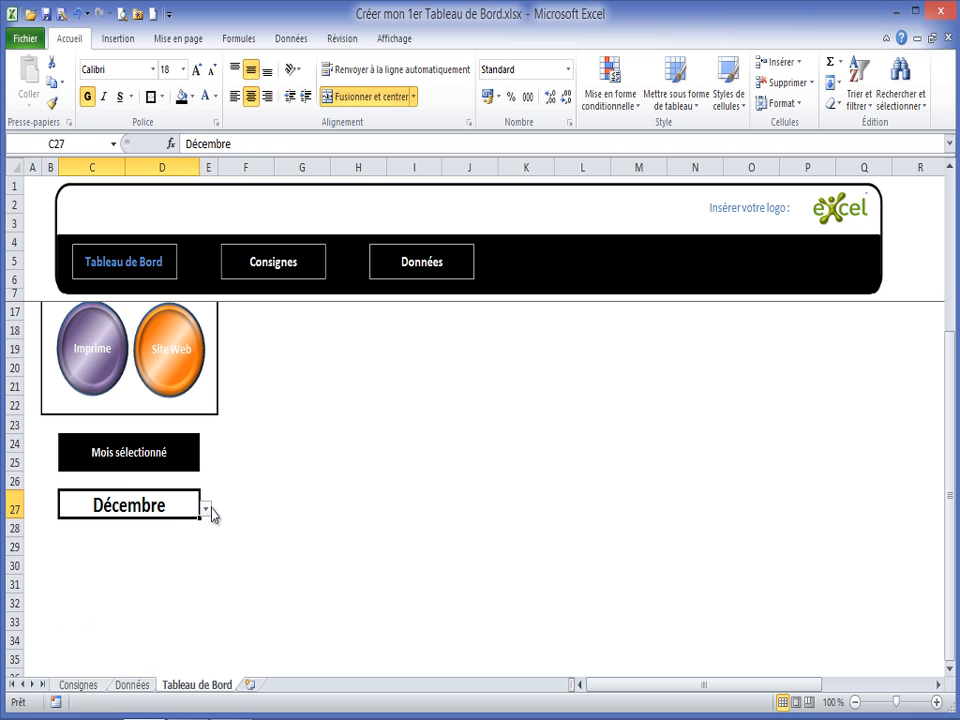
- Insert an empty row at row 24, above the "Mois sélectionné" heading
{"action": "left_click", "coordinate": [95, 546]}
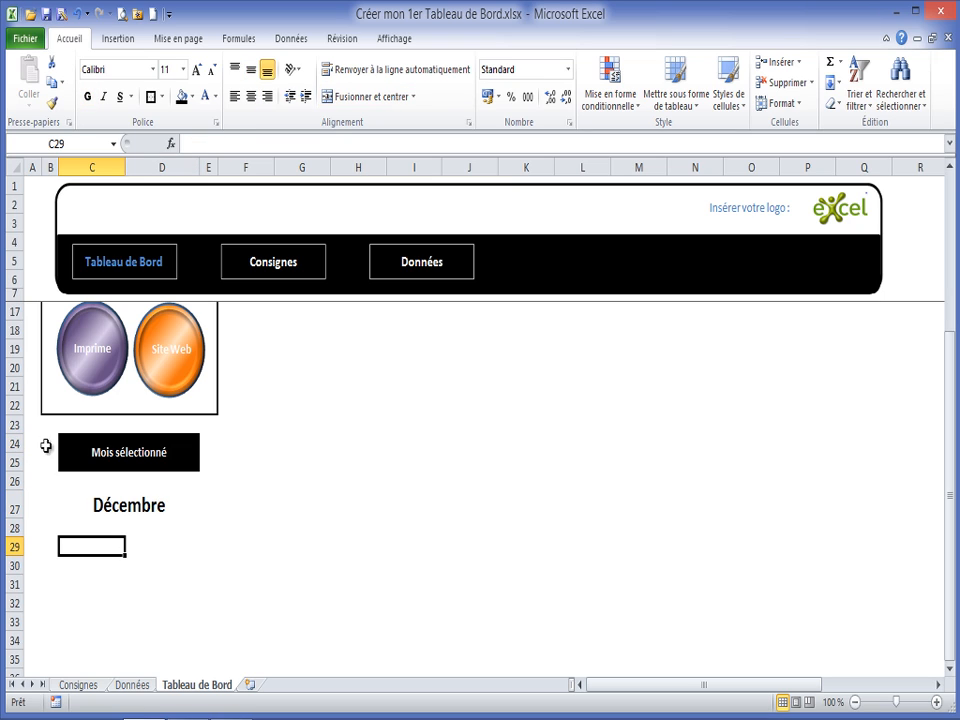
{"action": "left_click", "coordinate": [14, 443]}
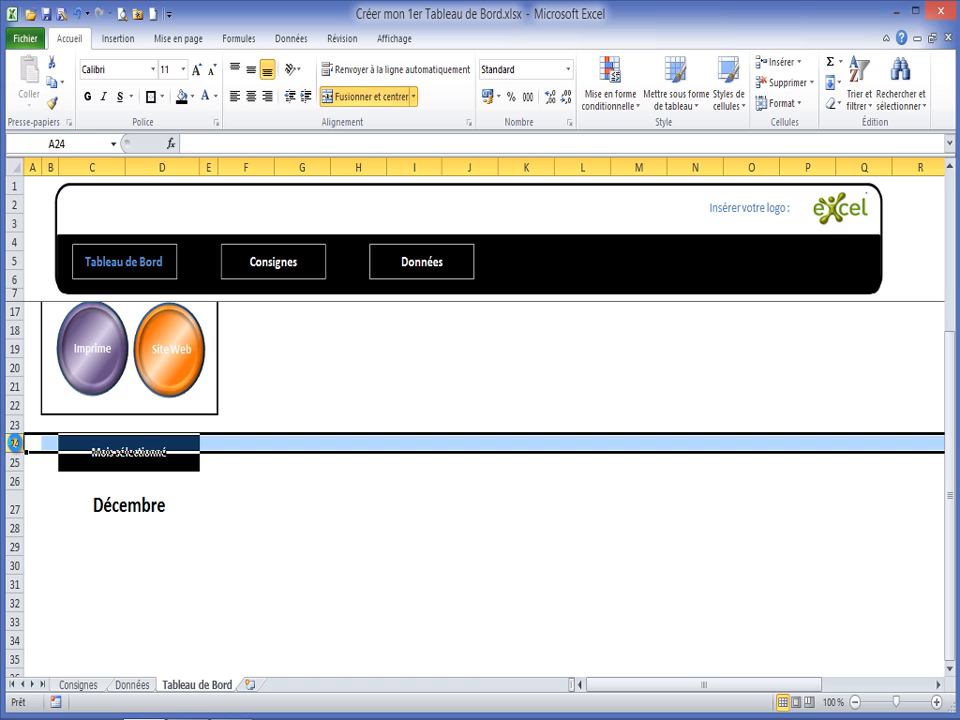
{"action": "left_click", "coordinate": [52, 440]}
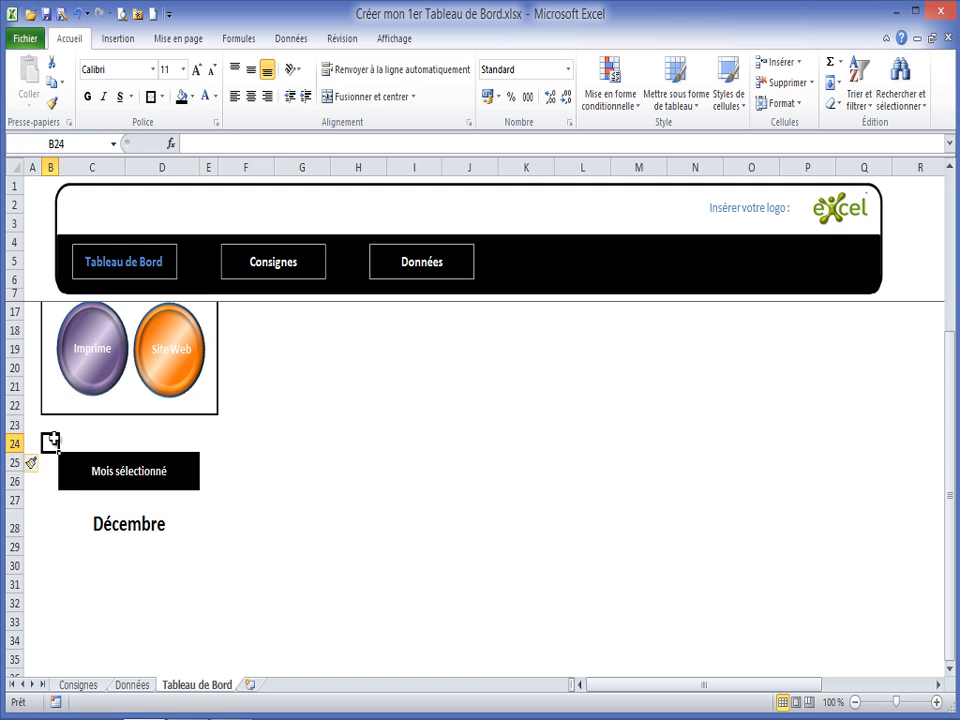
- Apply a thick outside border to the range B24:E30 around the "Mois sélectionné" block
{"action": "left_click_drag", "start_coordinate": [52, 440], "coordinate": [208, 543]}
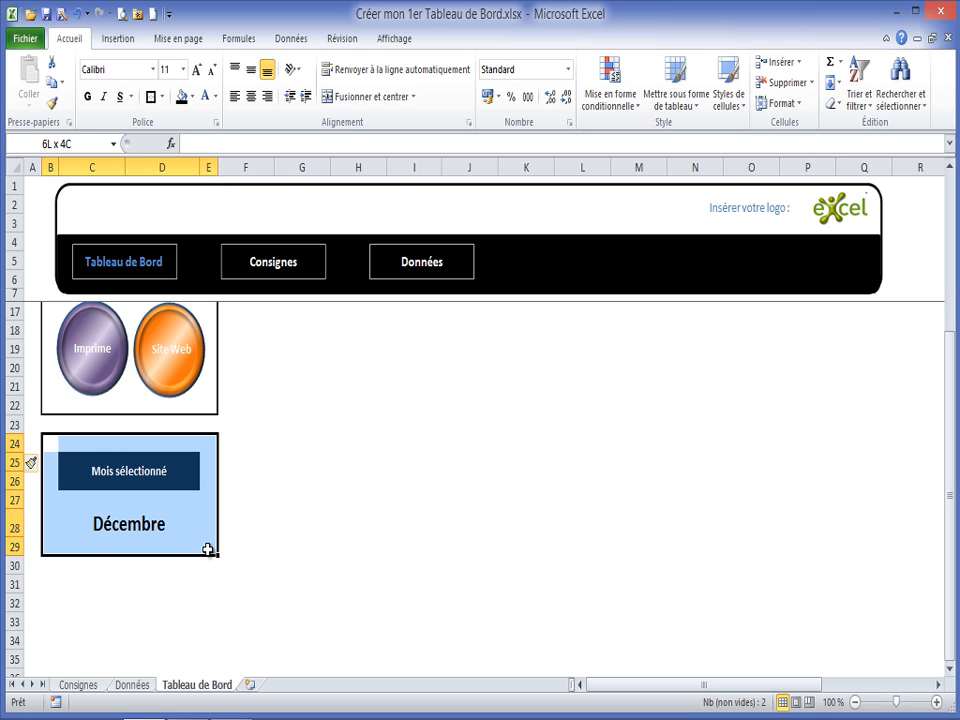
{"action": "mouse_move", "coordinate": [208, 549]}
{"action": "left_mouse_down"}
{"action": "mouse_move", "coordinate": [208, 559]}
{"action": "mouse_move", "coordinate": [207, 550]}
{"action": "left_mouse_up"}
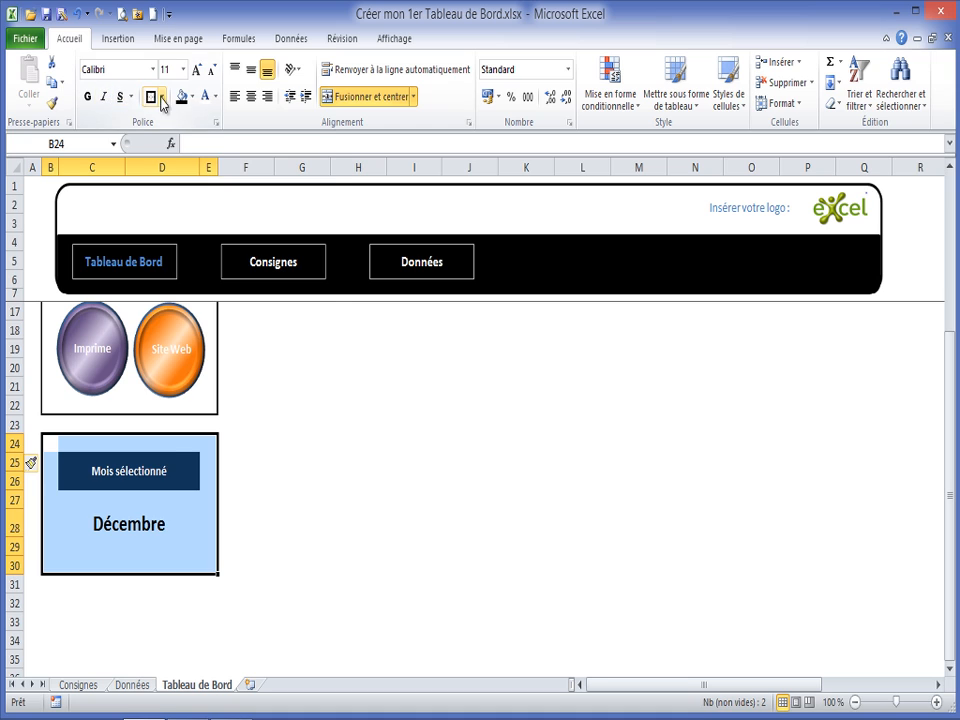
{"action": "left_click", "coordinate": [162, 97]}
{"action": "left_click", "coordinate": [155, 100]}
- Give the month cell C28 a light blue theme fill and a thin outside border
{"action": "left_click", "coordinate": [161, 521]}
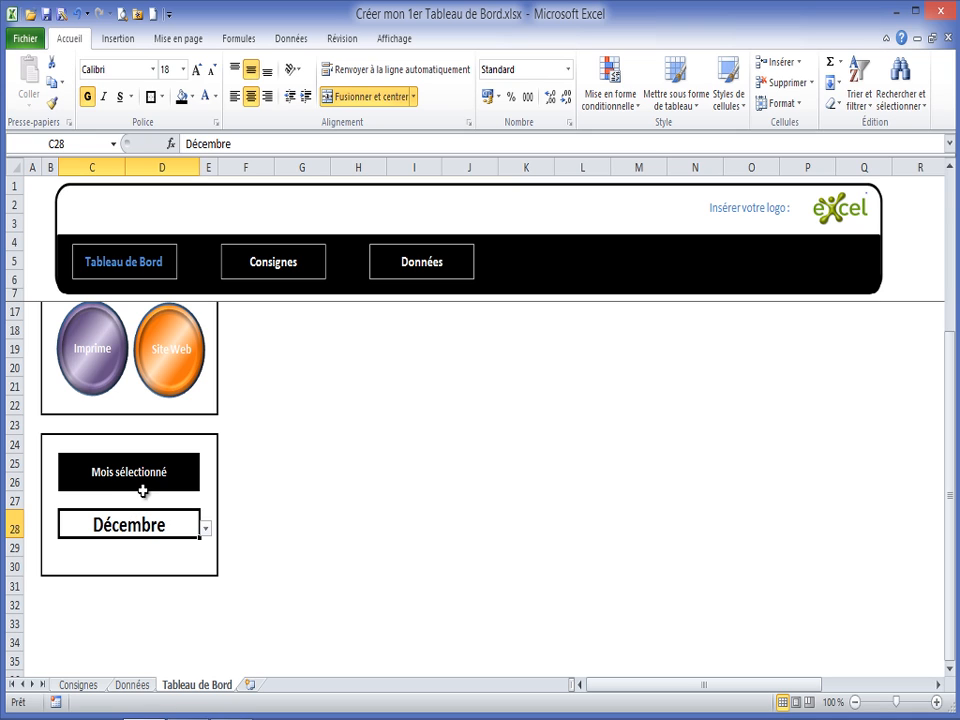
{"action": "left_click", "coordinate": [192, 96]}
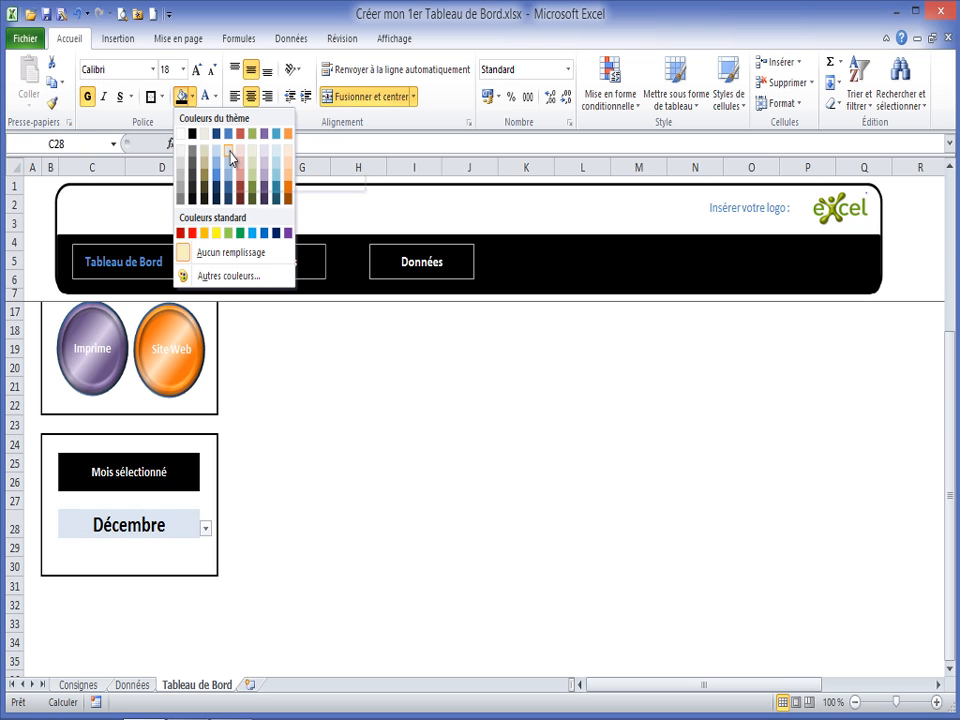
{"action": "left_click", "coordinate": [230, 155]}
{"action": "left_click", "coordinate": [253, 519]}
{"action": "left_click", "coordinate": [200, 530]}
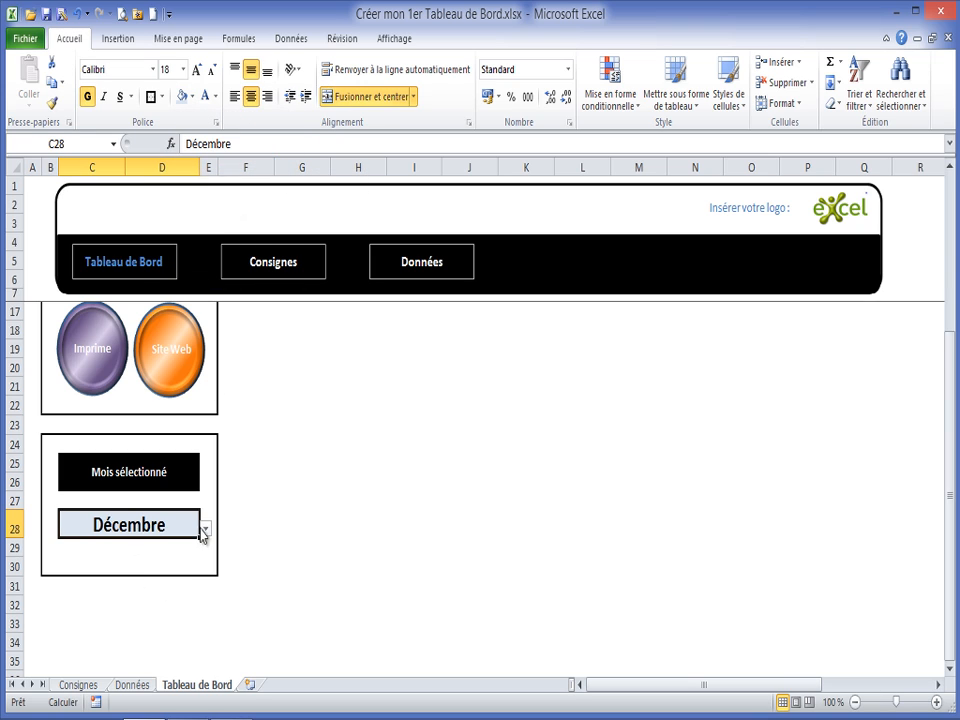
{"action": "left_click", "coordinate": [162, 97]}
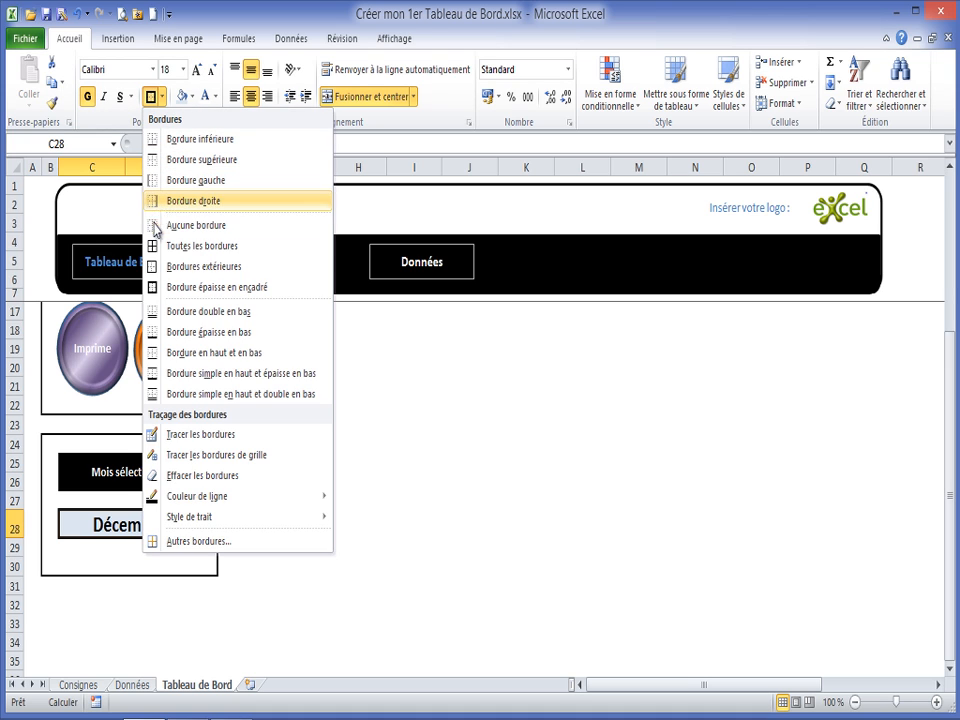
{"action": "left_click", "coordinate": [152, 267]}
{"action": "left_click", "coordinate": [285, 524]}
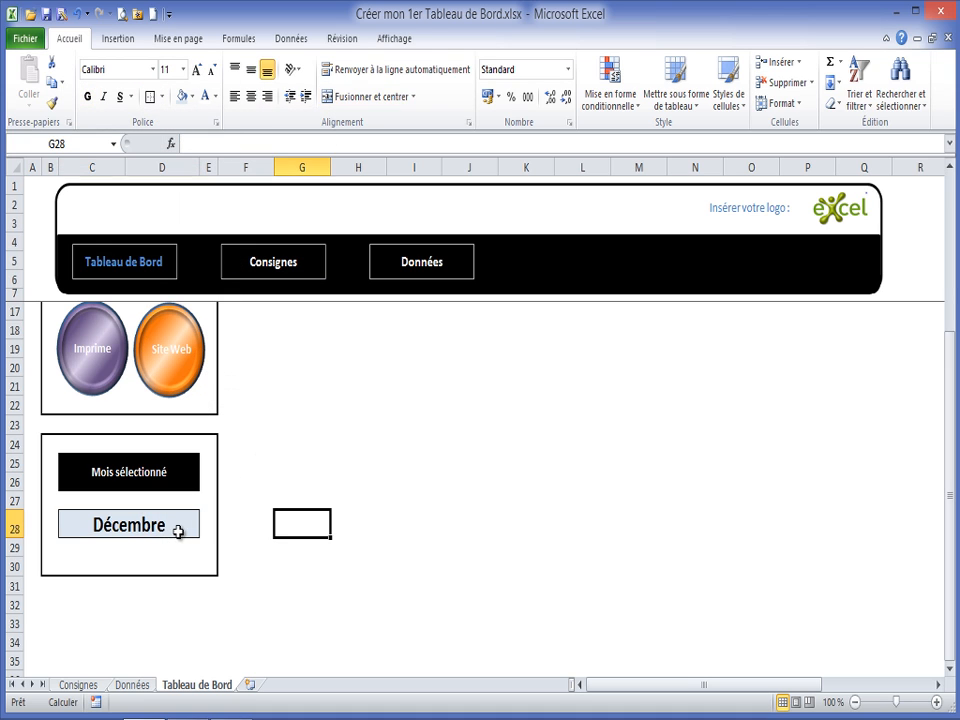
- Choose Août in the drop-down list of month cell C28
{"action": "left_click", "coordinate": [180, 529]}
{"action": "left_click", "coordinate": [207, 530]}
{"action": "left_click", "coordinate": [86, 578]}
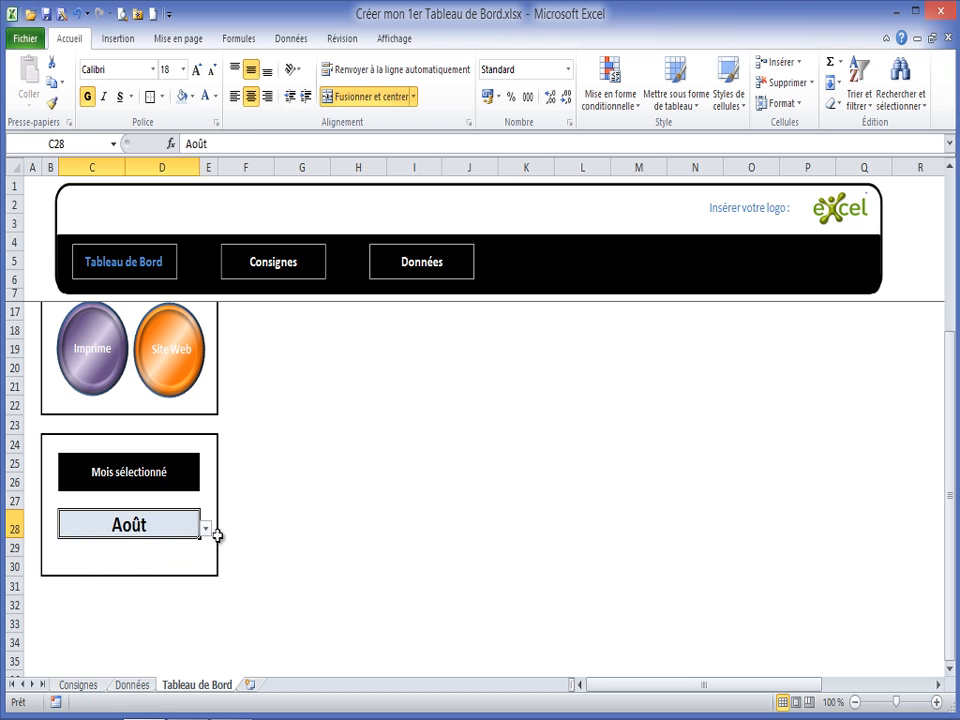
{"action": "left_click", "coordinate": [235, 524]}
{"action": "scroll", "coordinate": [384, 450], "scroll_direction": "up", "scroll_amount": 3}
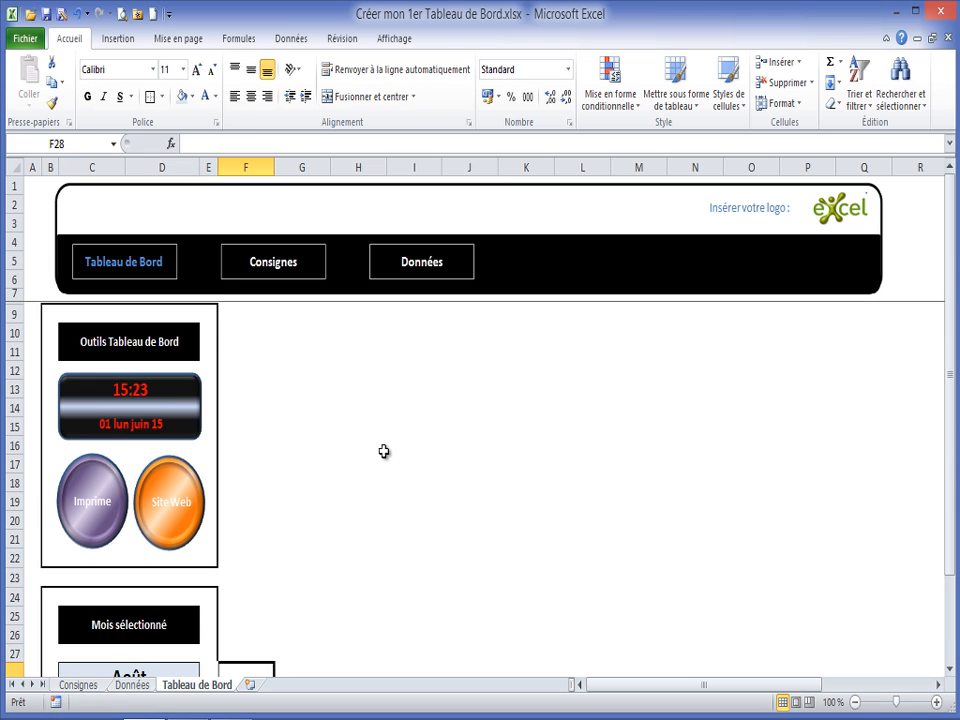
{"action": "scroll", "coordinate": [384, 450], "scroll_direction": "down", "scroll_amount": 1}
{"action": "scroll", "coordinate": [384, 451], "scroll_direction": "up", "scroll_amount": 2}
{"action": "scroll", "coordinate": [384, 451], "scroll_direction": "down", "scroll_amount": 2}
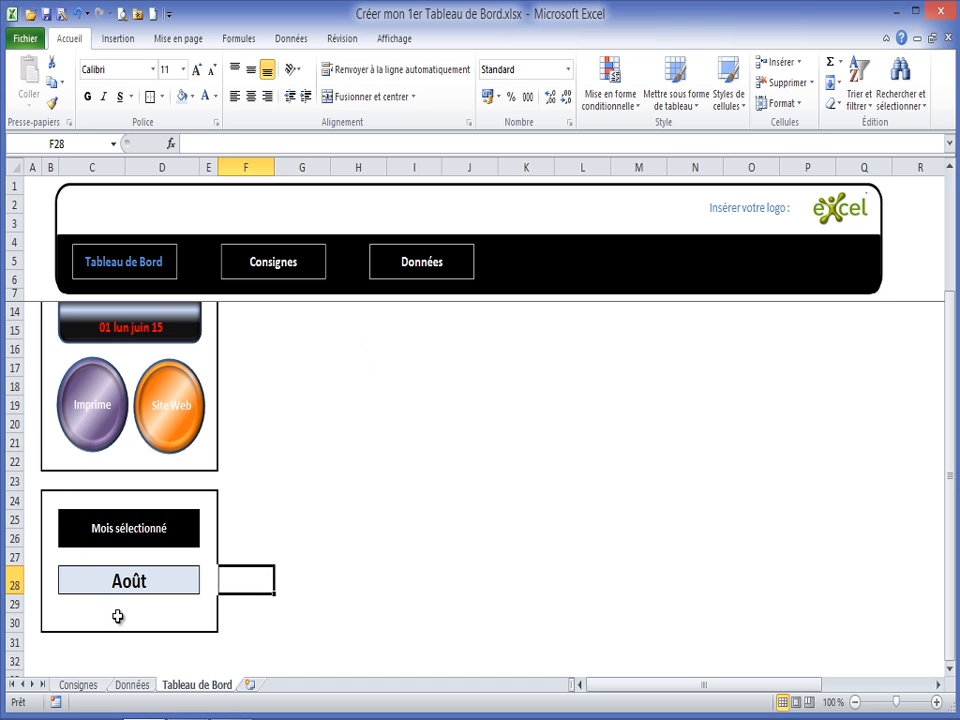
- Select cell F9 beside the "Outils Tableau de Bord" block and save the workbook
{"action": "scroll", "coordinate": [334, 426], "scroll_direction": "up", "scroll_amount": 2}
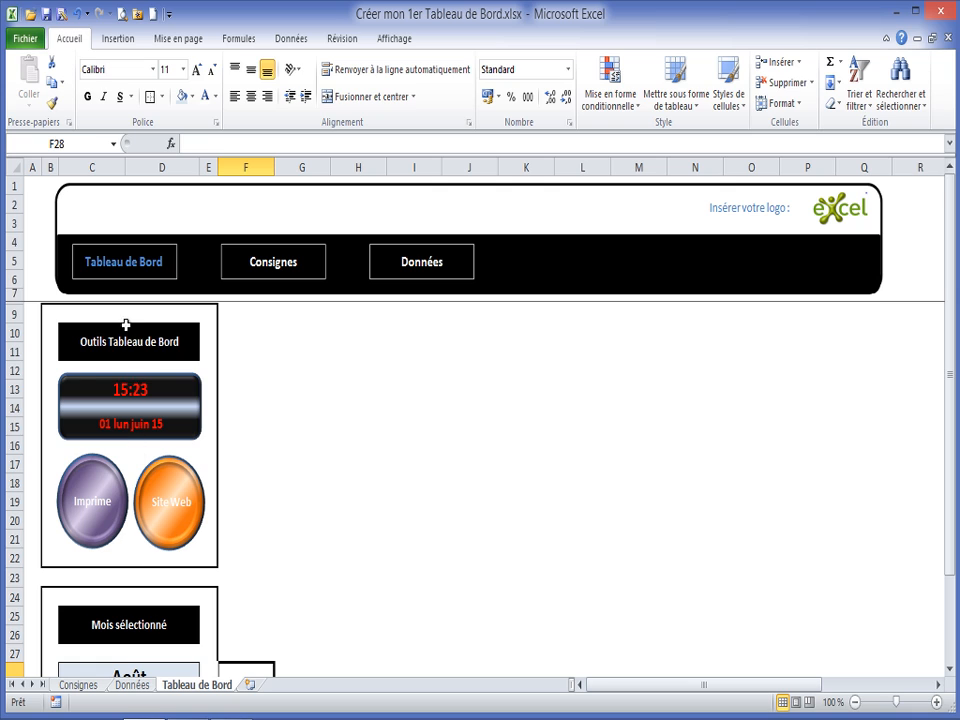
{"action": "left_click", "coordinate": [253, 328]}
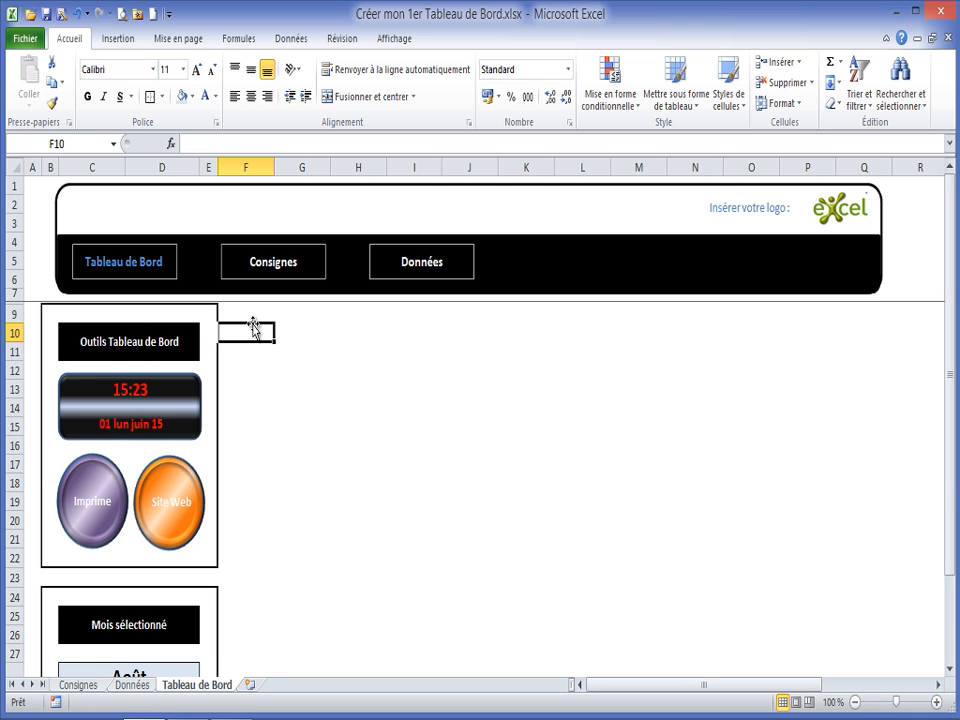
{"action": "scroll", "coordinate": [253, 326], "scroll_direction": "down", "scroll_amount": 2}
{"action": "scroll", "coordinate": [253, 326], "scroll_direction": "up", "scroll_amount": 2}
{"action": "left_click", "coordinate": [274, 312]}
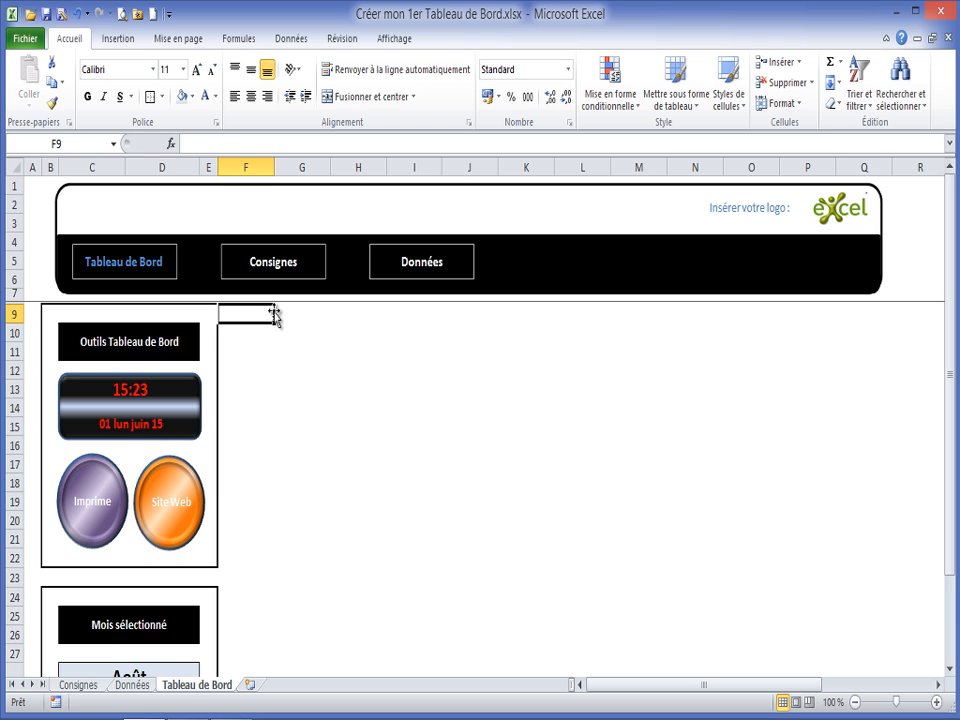
{"action": "left_click", "coordinate": [44, 13]}
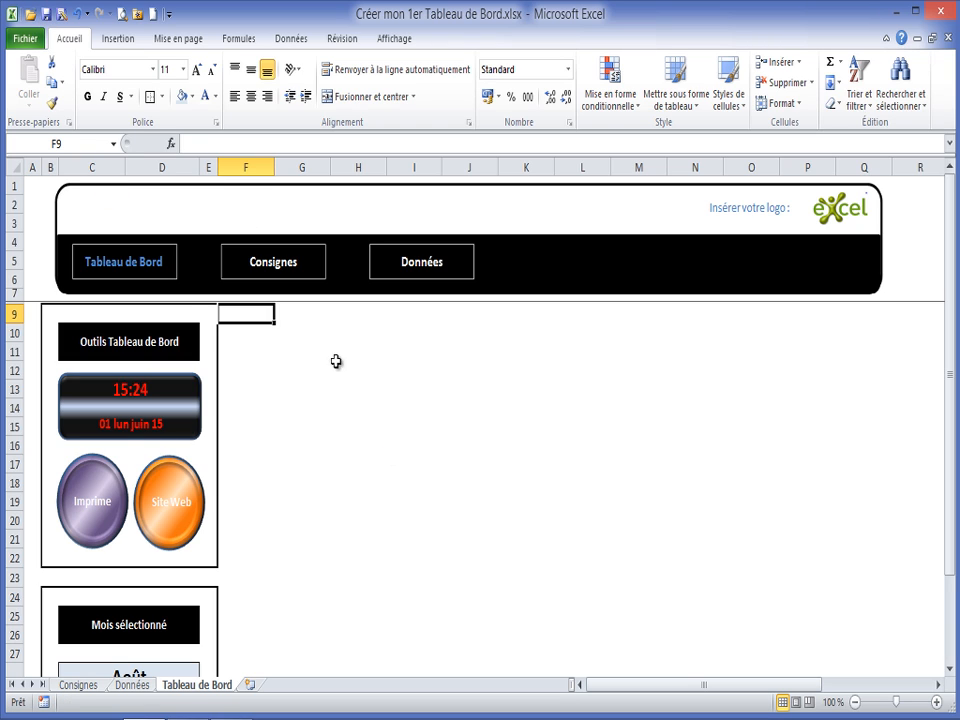
- Switch to the open workbook Mon 1er Tableau de Bord.xlsm and examine the line chart on its finished dashboard
{"action": "left_click", "coordinate": [306, 349]}
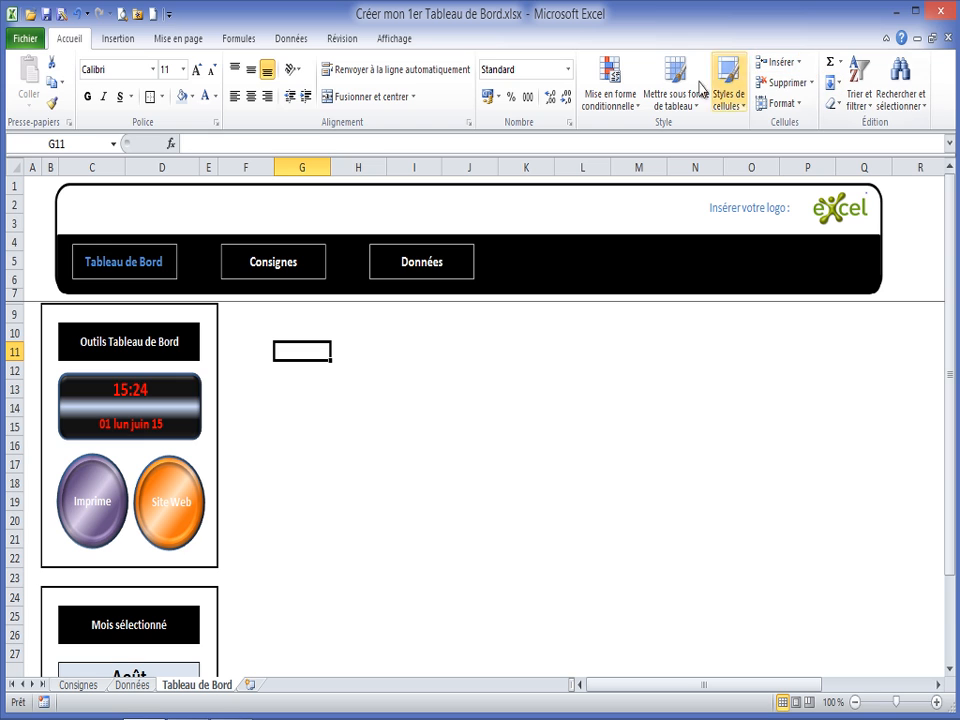
{"action": "left_click", "coordinate": [394, 38]}
{"action": "left_click", "coordinate": [826, 85]}
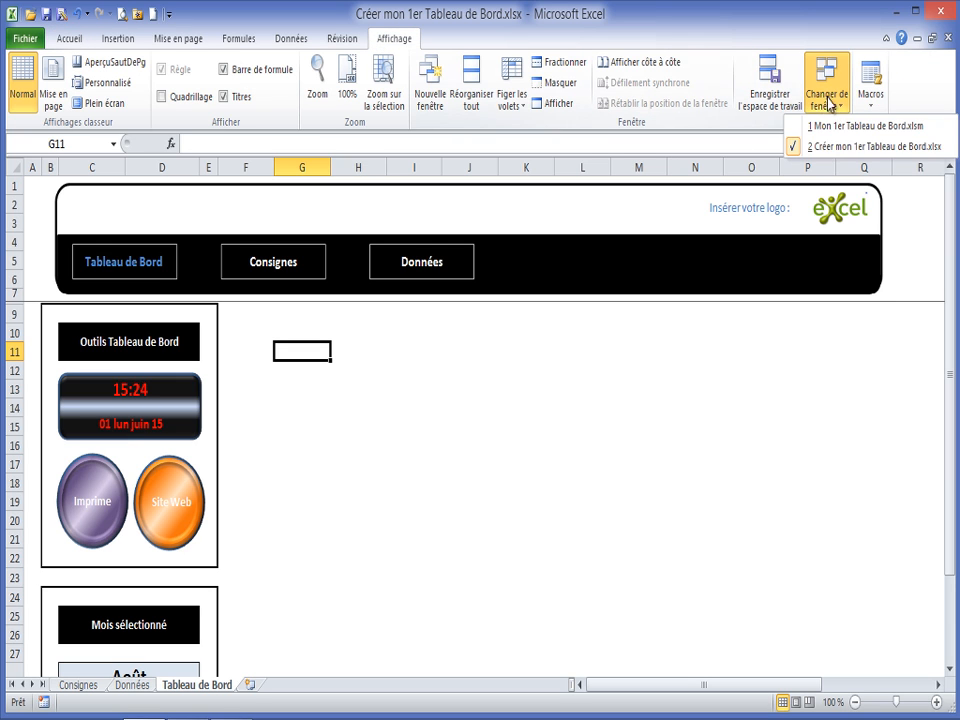
{"action": "left_click", "coordinate": [855, 126]}
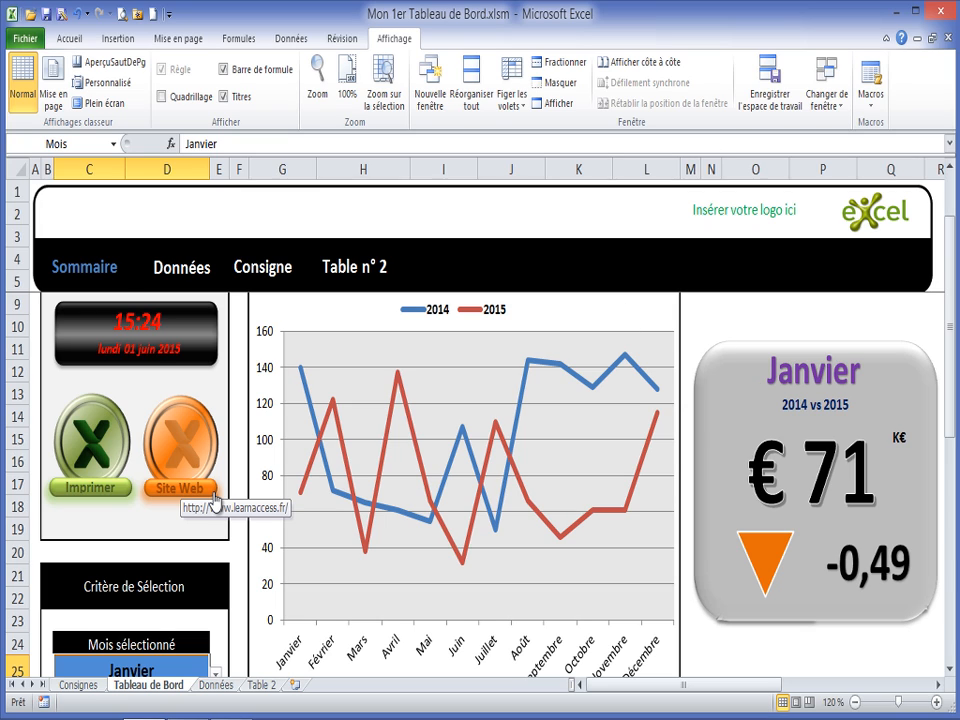
{"action": "mouse_move", "coordinate": [312, 458]}
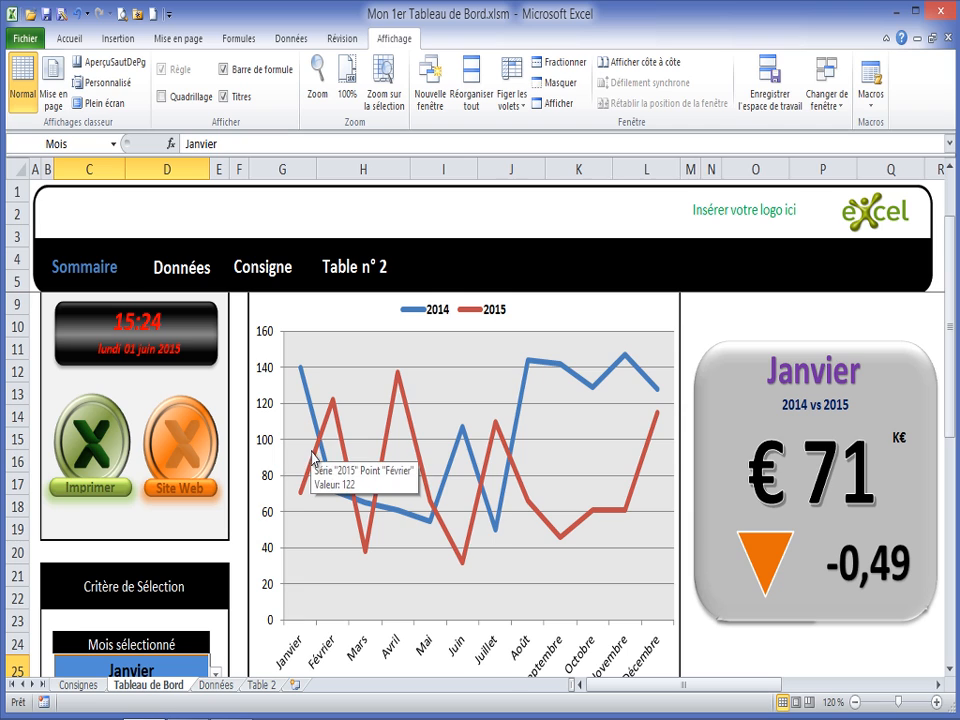